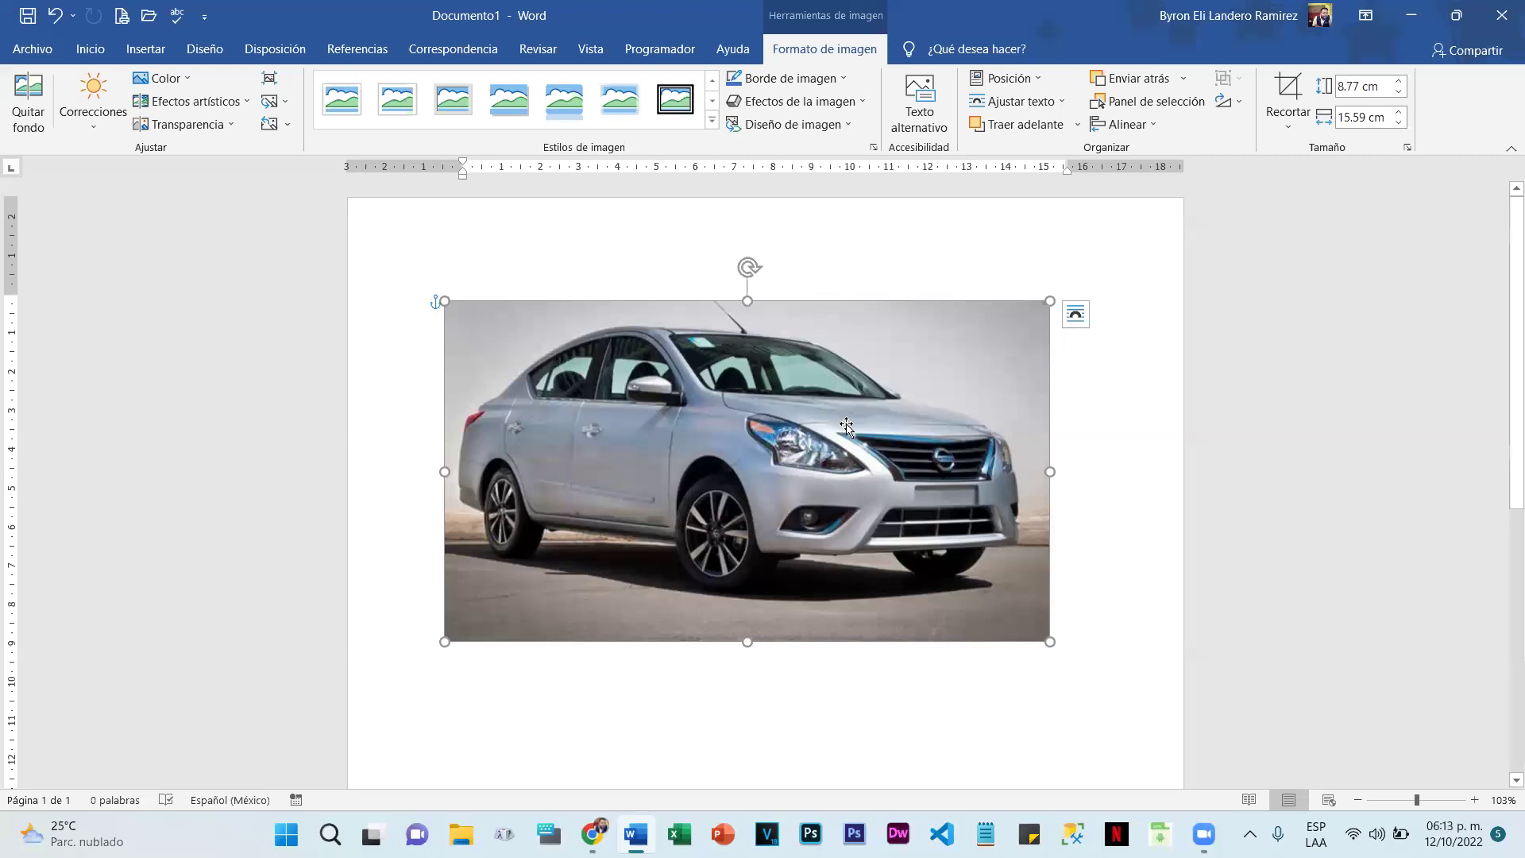
Step: Reposition the car picture slightly within the upper part of the page
mouse_move(736, 442)
mouse_down()
mouse_move(764, 374)
mouse_move(727, 419)
mouse_up()
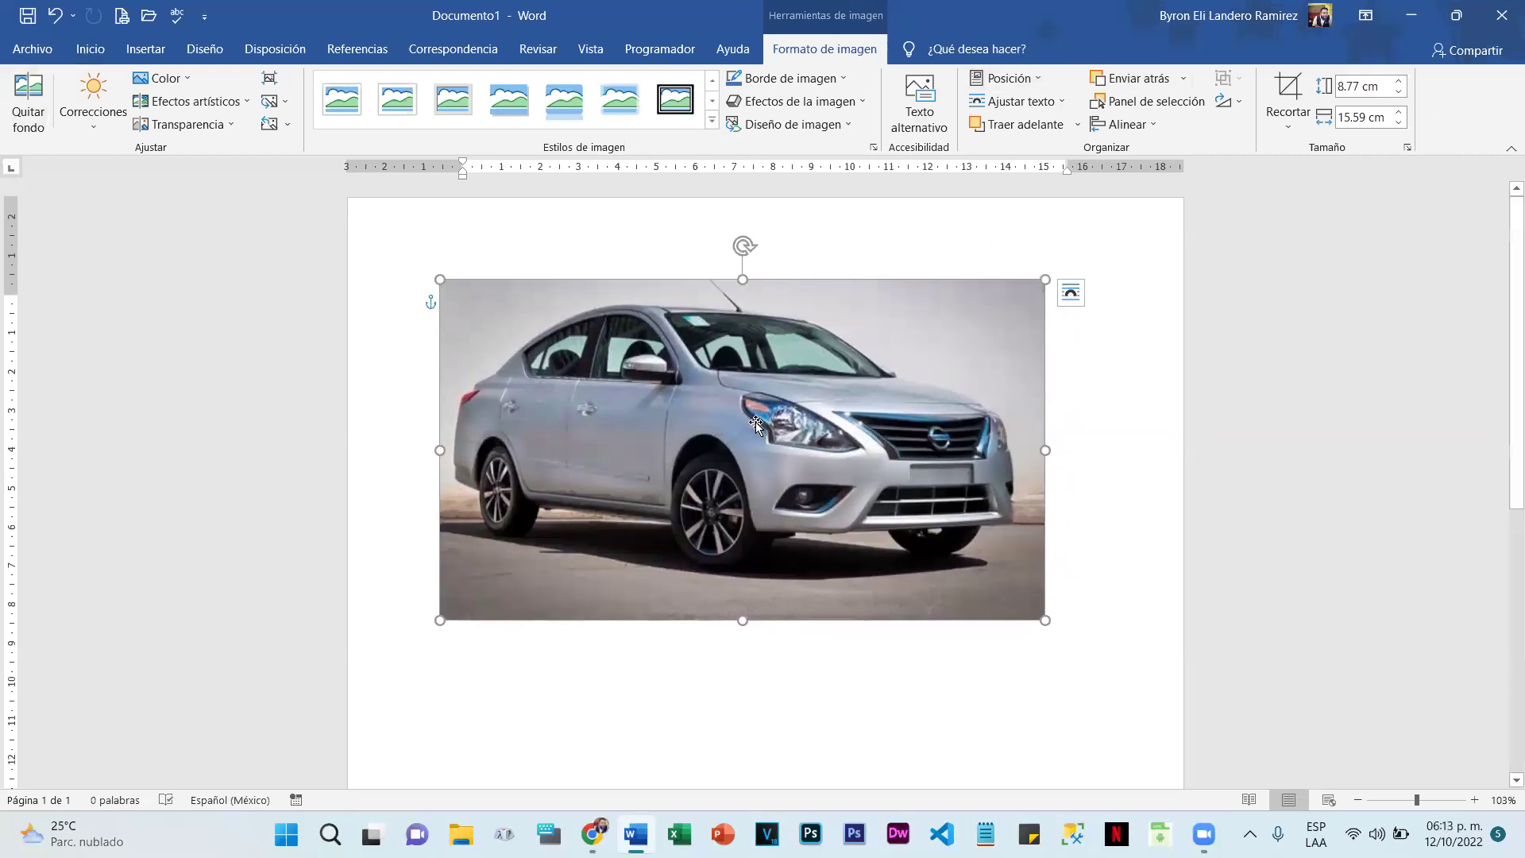
drag(756, 426, 782, 433)
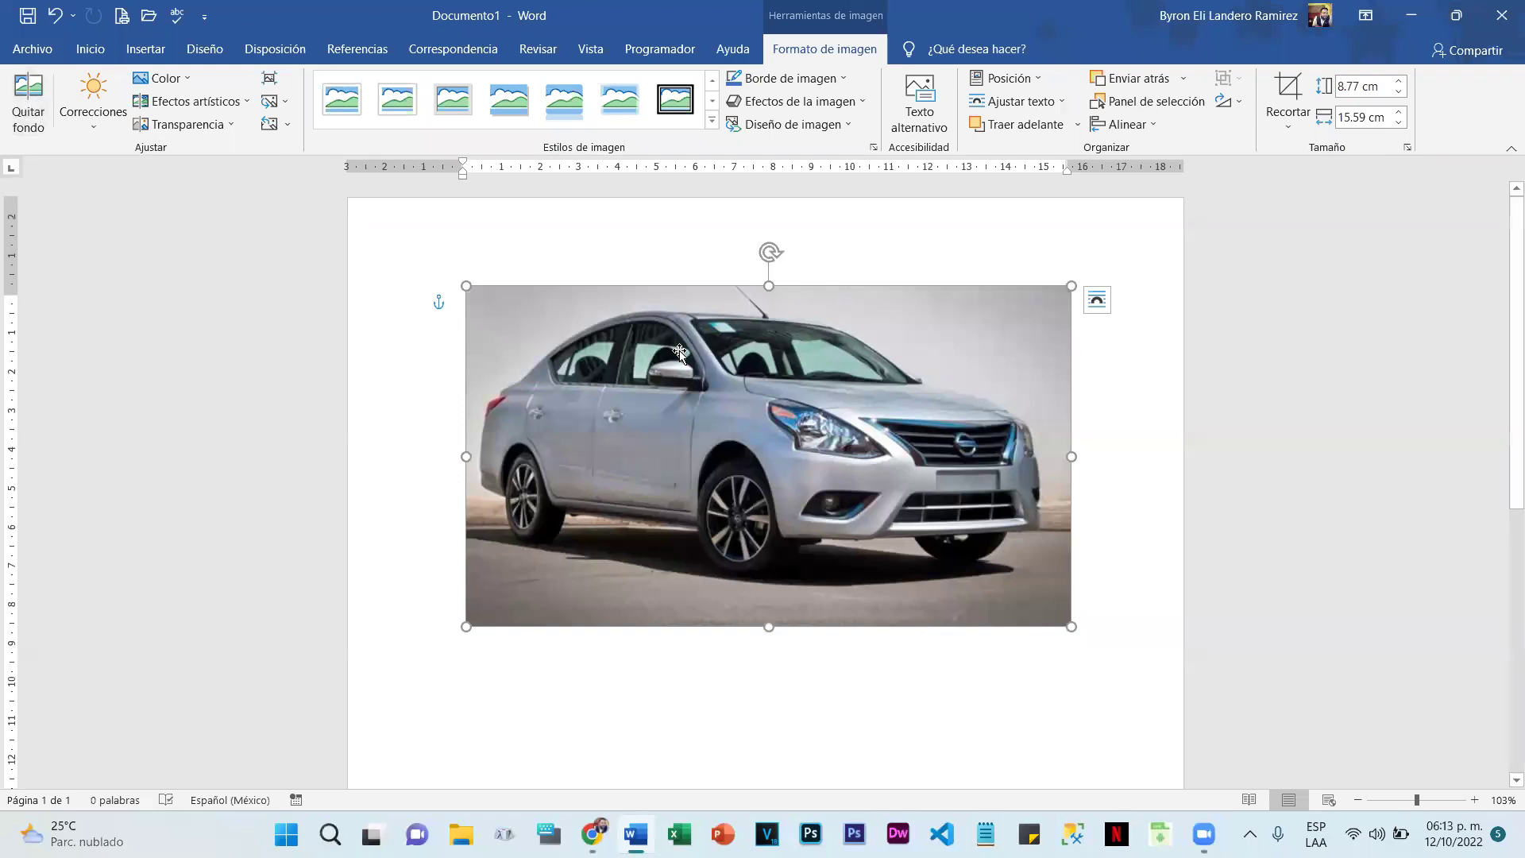
drag(732, 379, 717, 390)
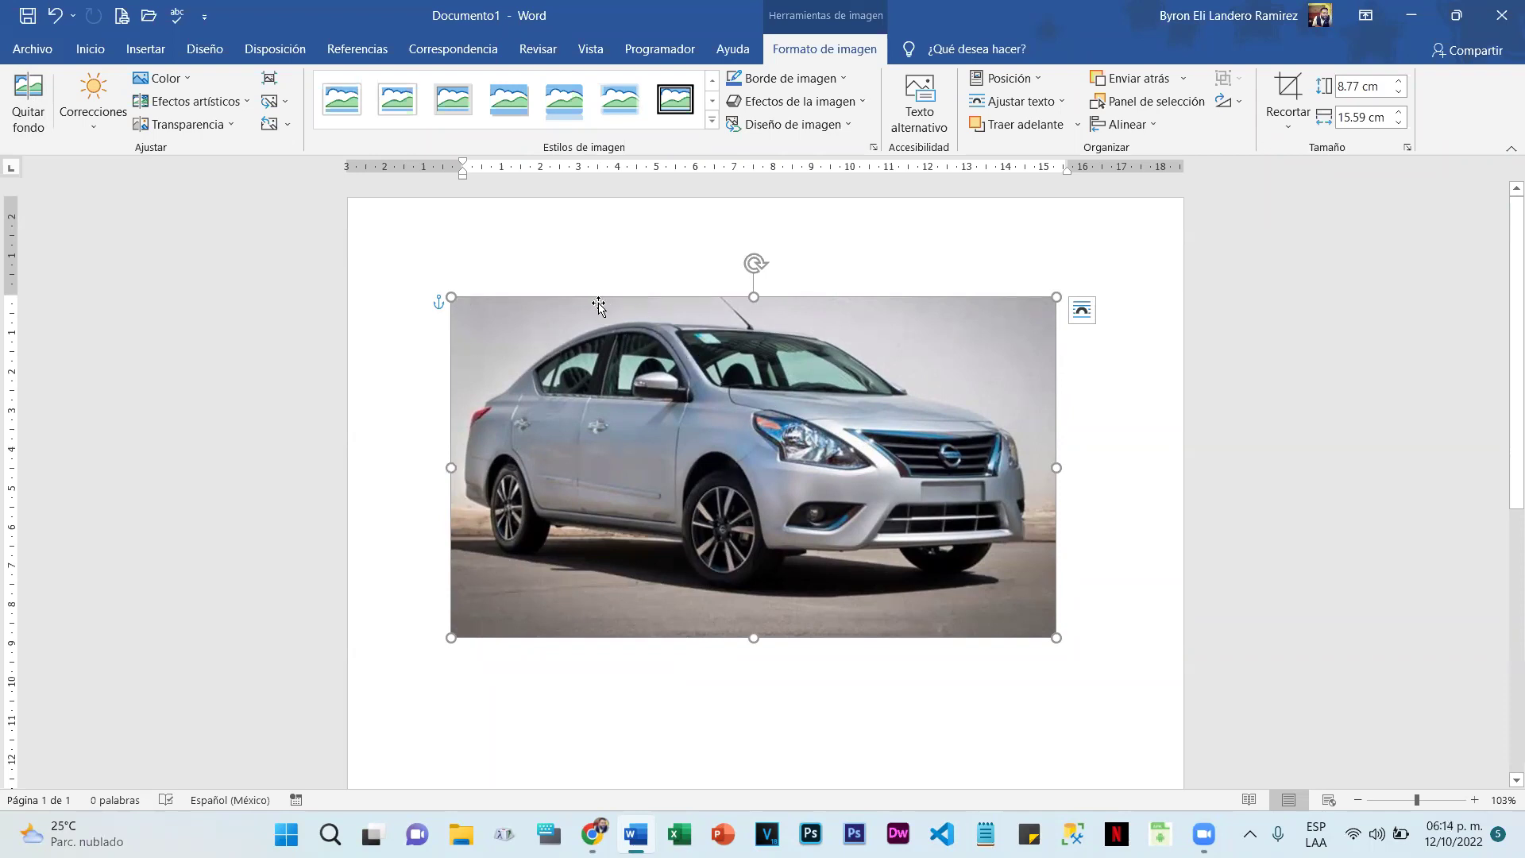
Step: Try the automatic background removal on the car picture, keep its changes, and shift the cut-out on the page
click(20, 94)
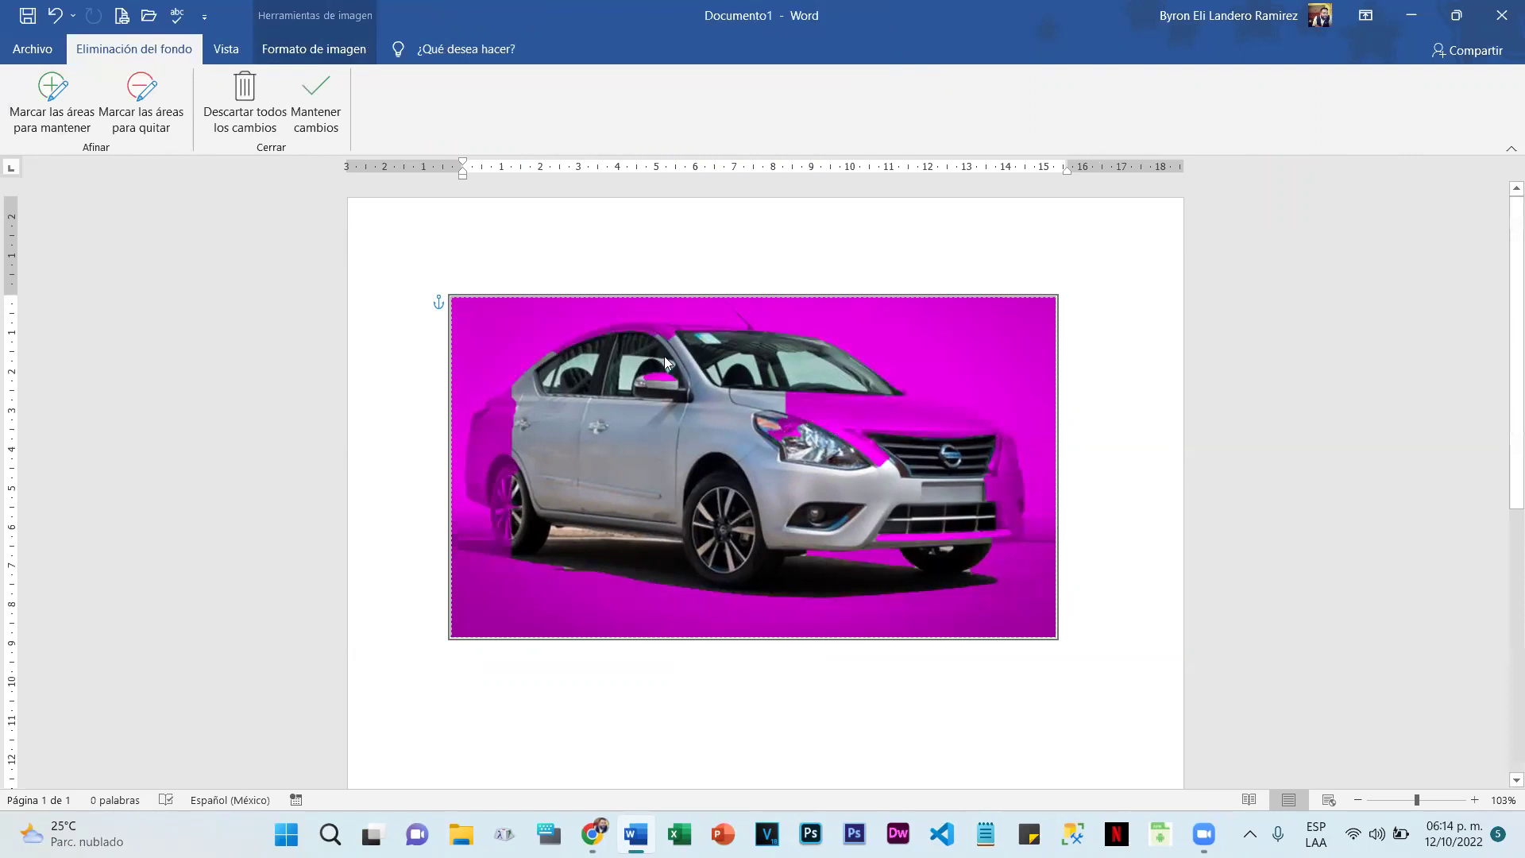
click(316, 101)
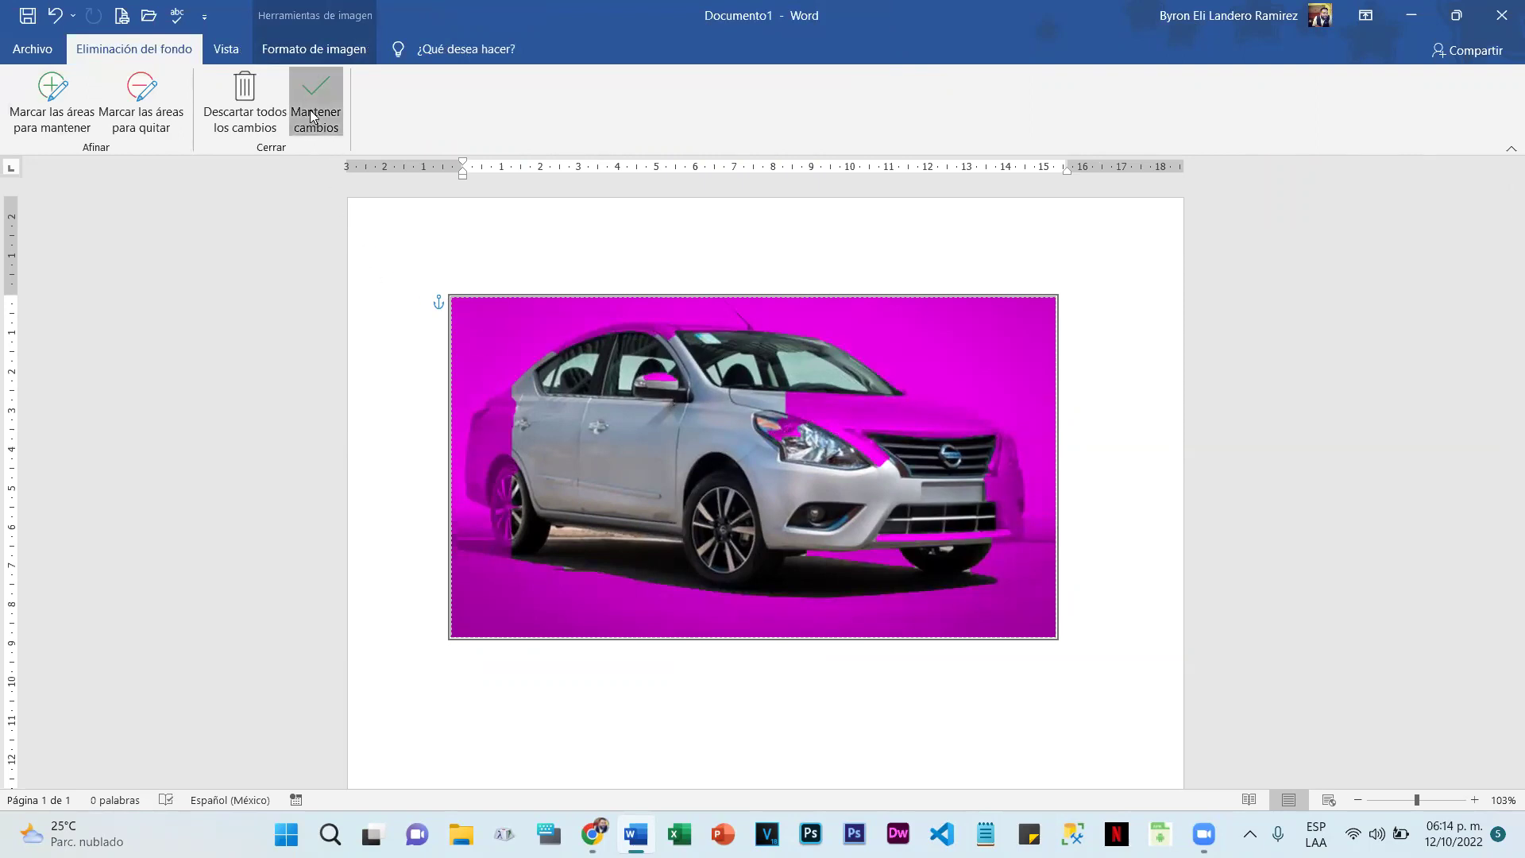
click(1069, 437)
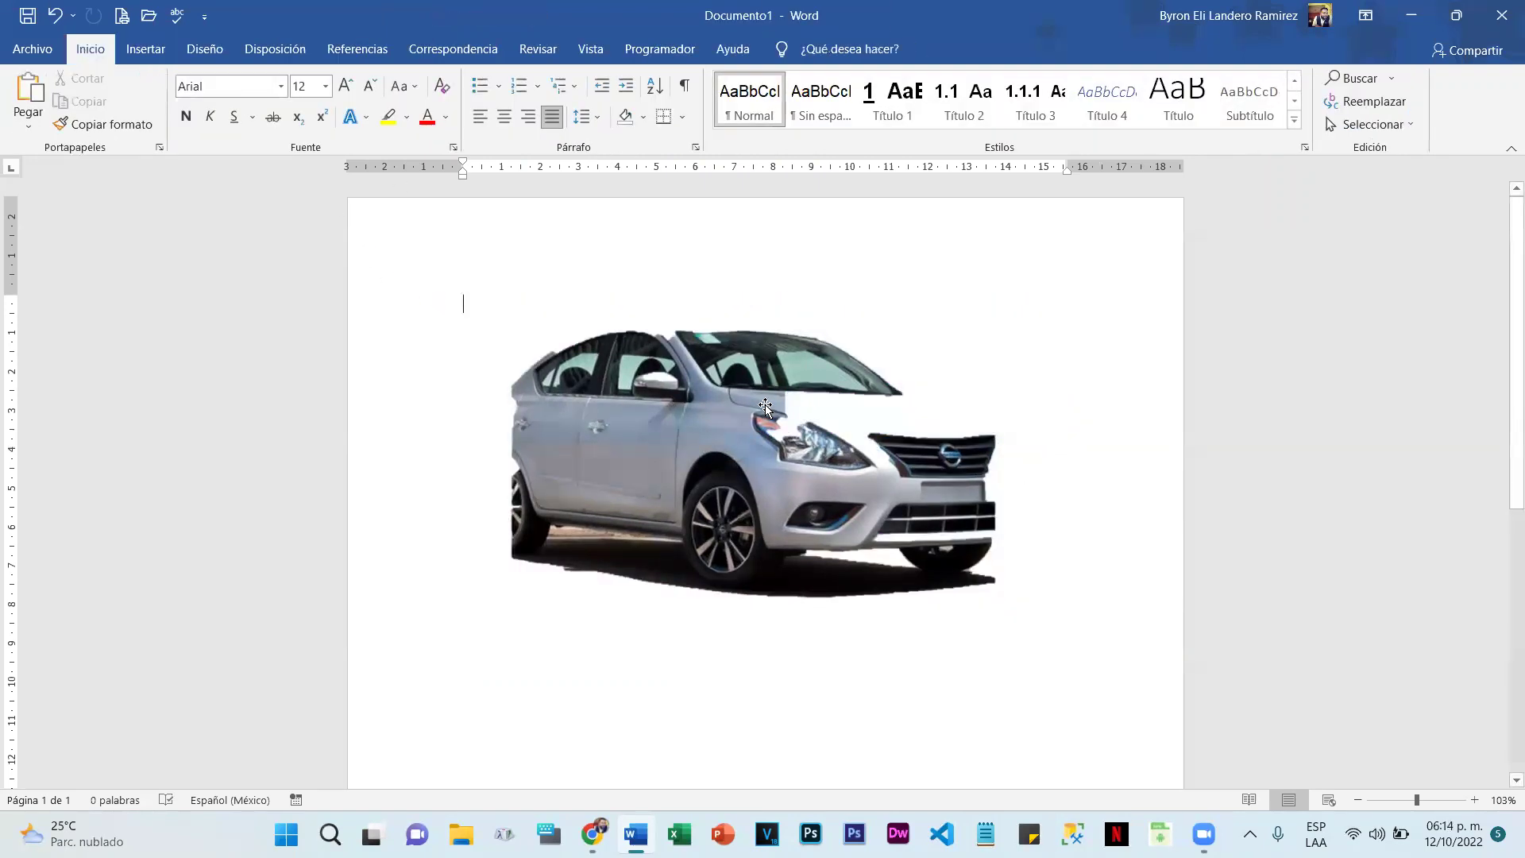
mouse_move(849, 452)
mouse_down()
mouse_move(865, 358)
mouse_move(879, 447)
mouse_up()
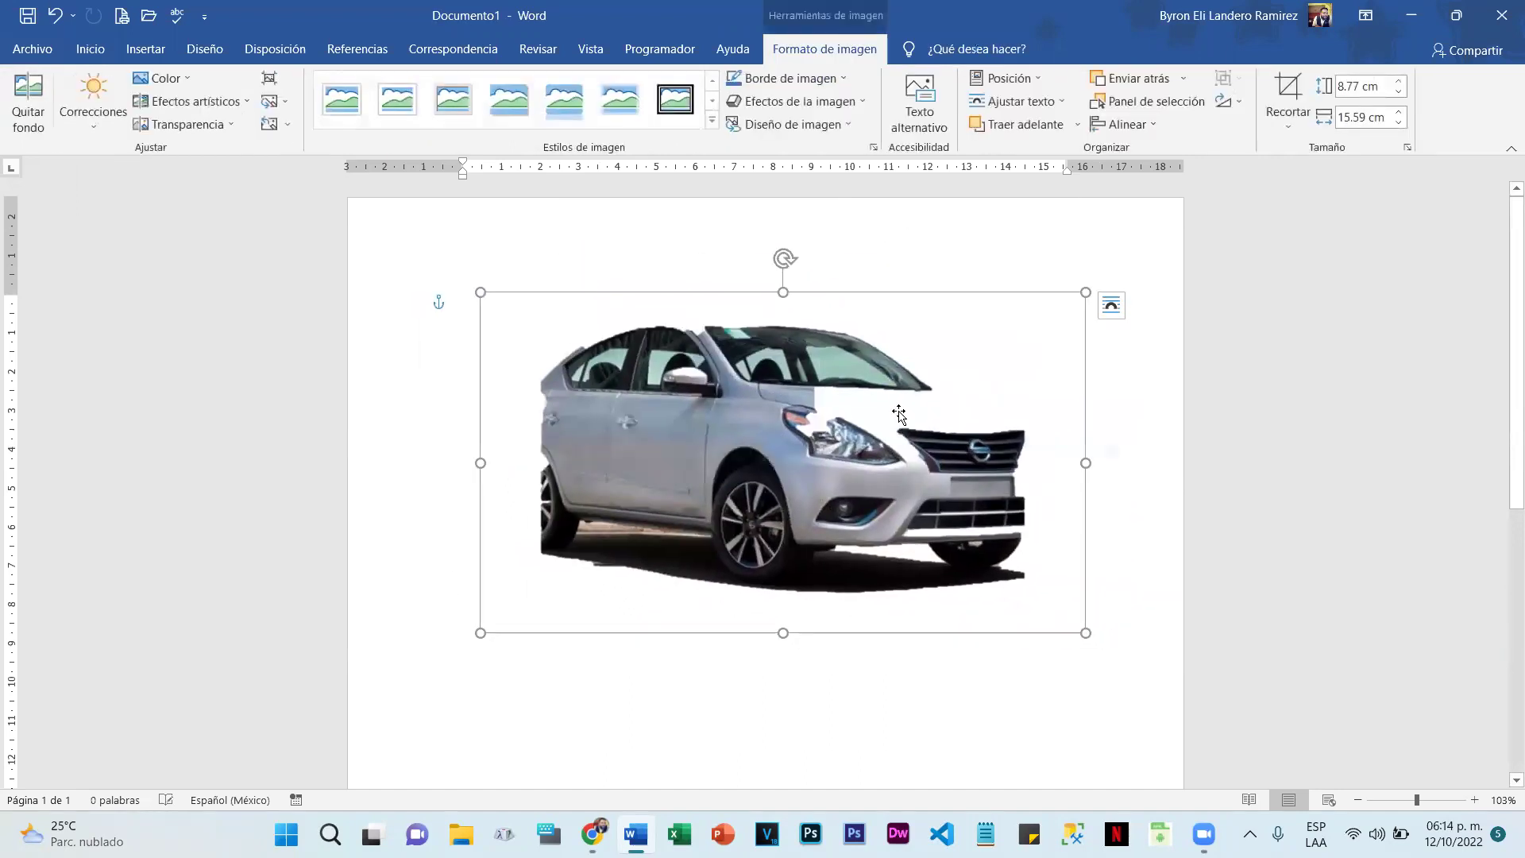
drag(723, 494, 722, 417)
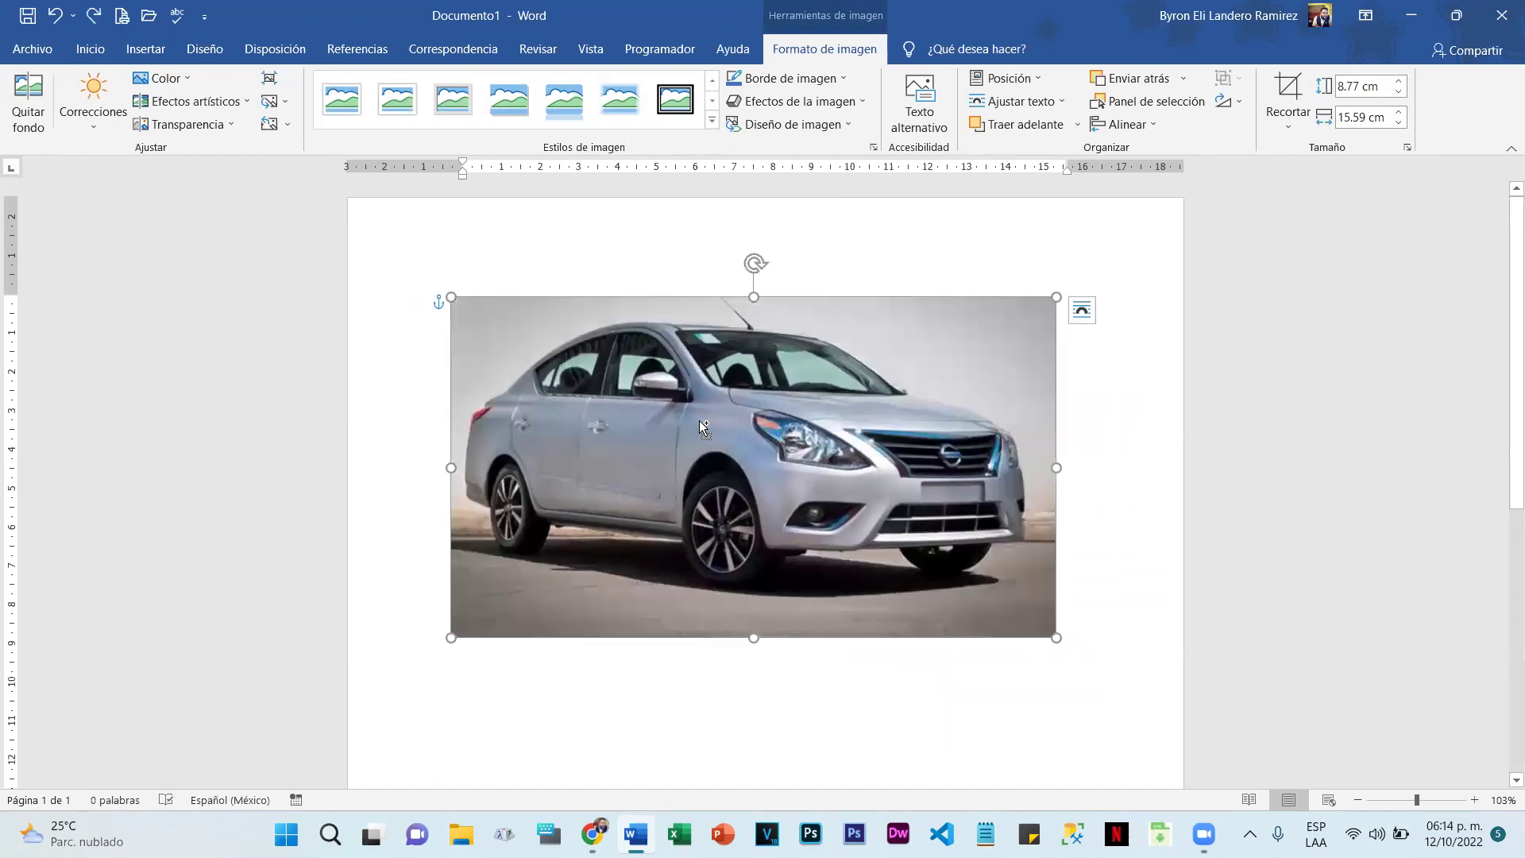
Step: Try removing the background again, marking the car's rear, mirror, hood and front edge as areas to keep, and apply the changes
click(23, 95)
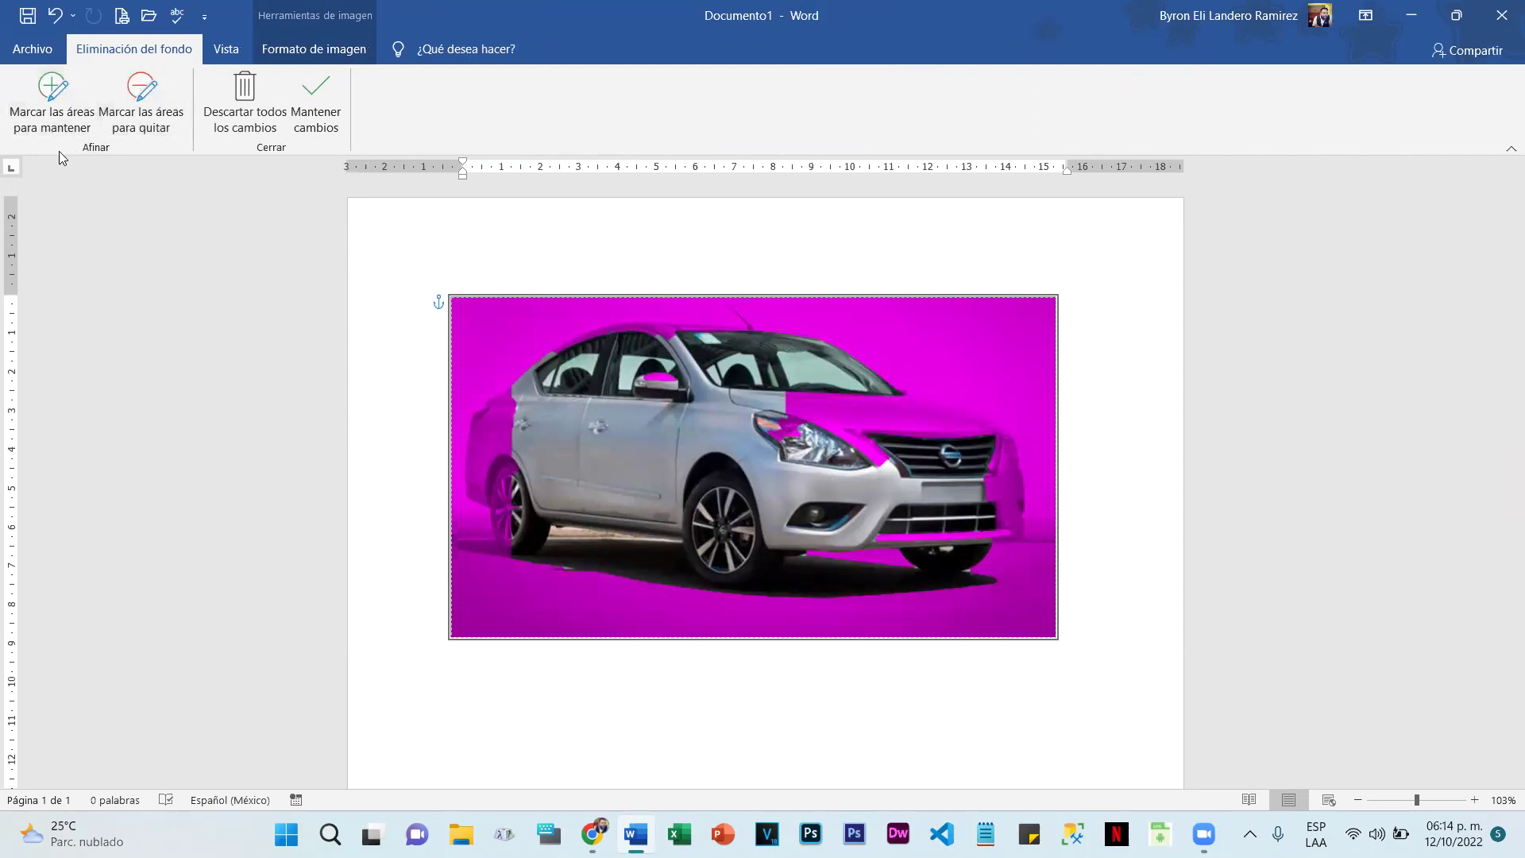
click(53, 108)
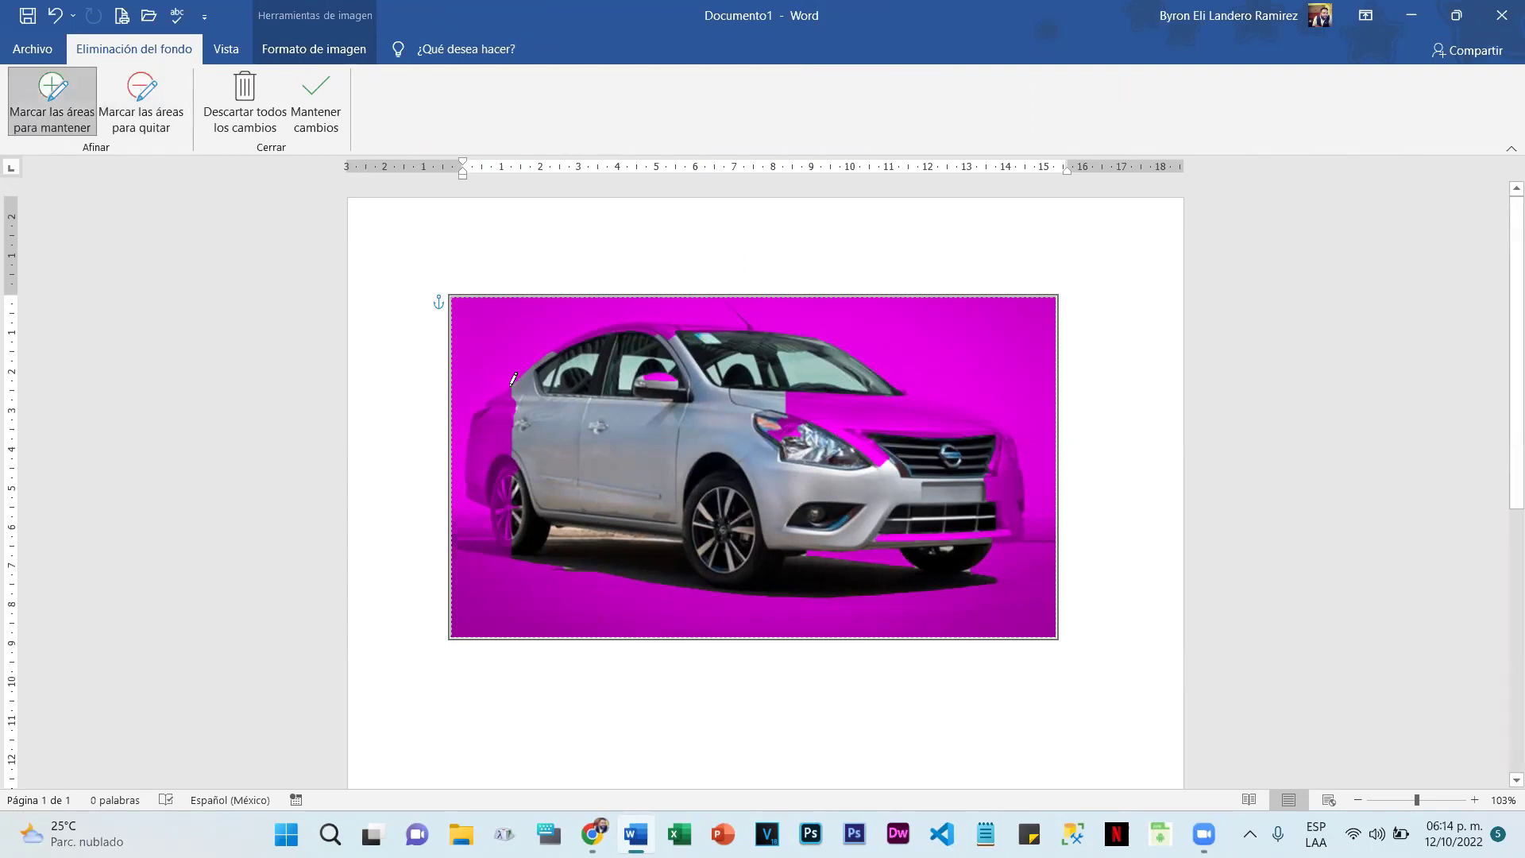
mouse_move(476, 422)
mouse_down()
mouse_move(464, 490)
mouse_move(509, 543)
mouse_move(544, 548)
mouse_move(554, 520)
mouse_move(633, 524)
mouse_move(683, 534)
mouse_move(727, 579)
mouse_move(764, 575)
mouse_move(796, 543)
mouse_move(994, 558)
mouse_move(1031, 513)
mouse_move(1020, 433)
mouse_move(896, 389)
mouse_move(811, 332)
mouse_move(594, 327)
mouse_move(535, 352)
mouse_move(508, 392)
mouse_up()
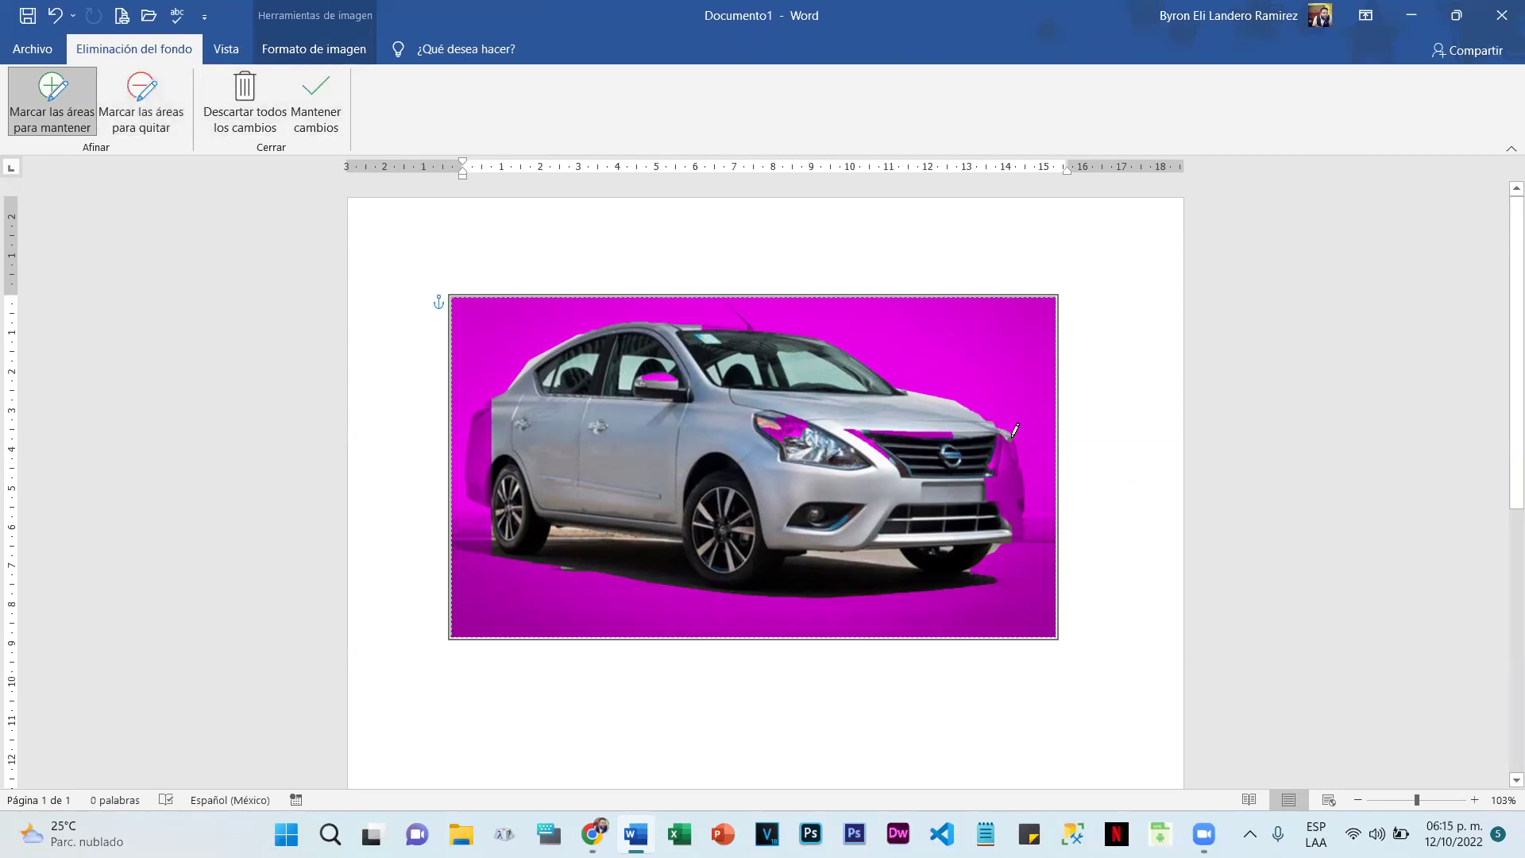
mouse_move(1021, 437)
mouse_down()
mouse_move(1029, 532)
mouse_move(1008, 533)
mouse_move(1007, 427)
mouse_up()
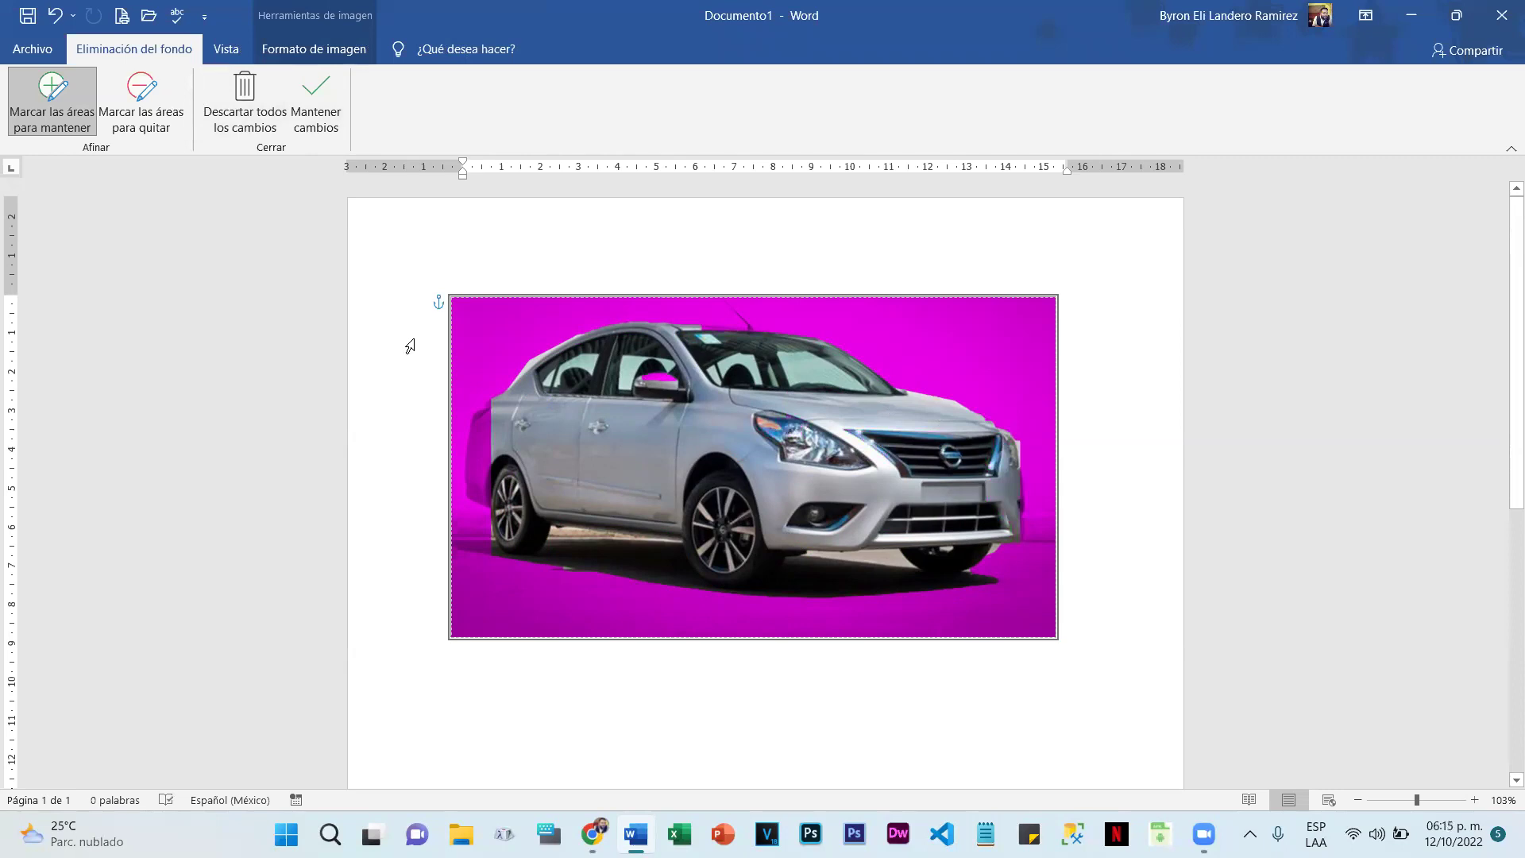
mouse_move(494, 392)
mouse_down()
mouse_move(463, 477)
mouse_move(491, 509)
mouse_move(496, 417)
mouse_up()
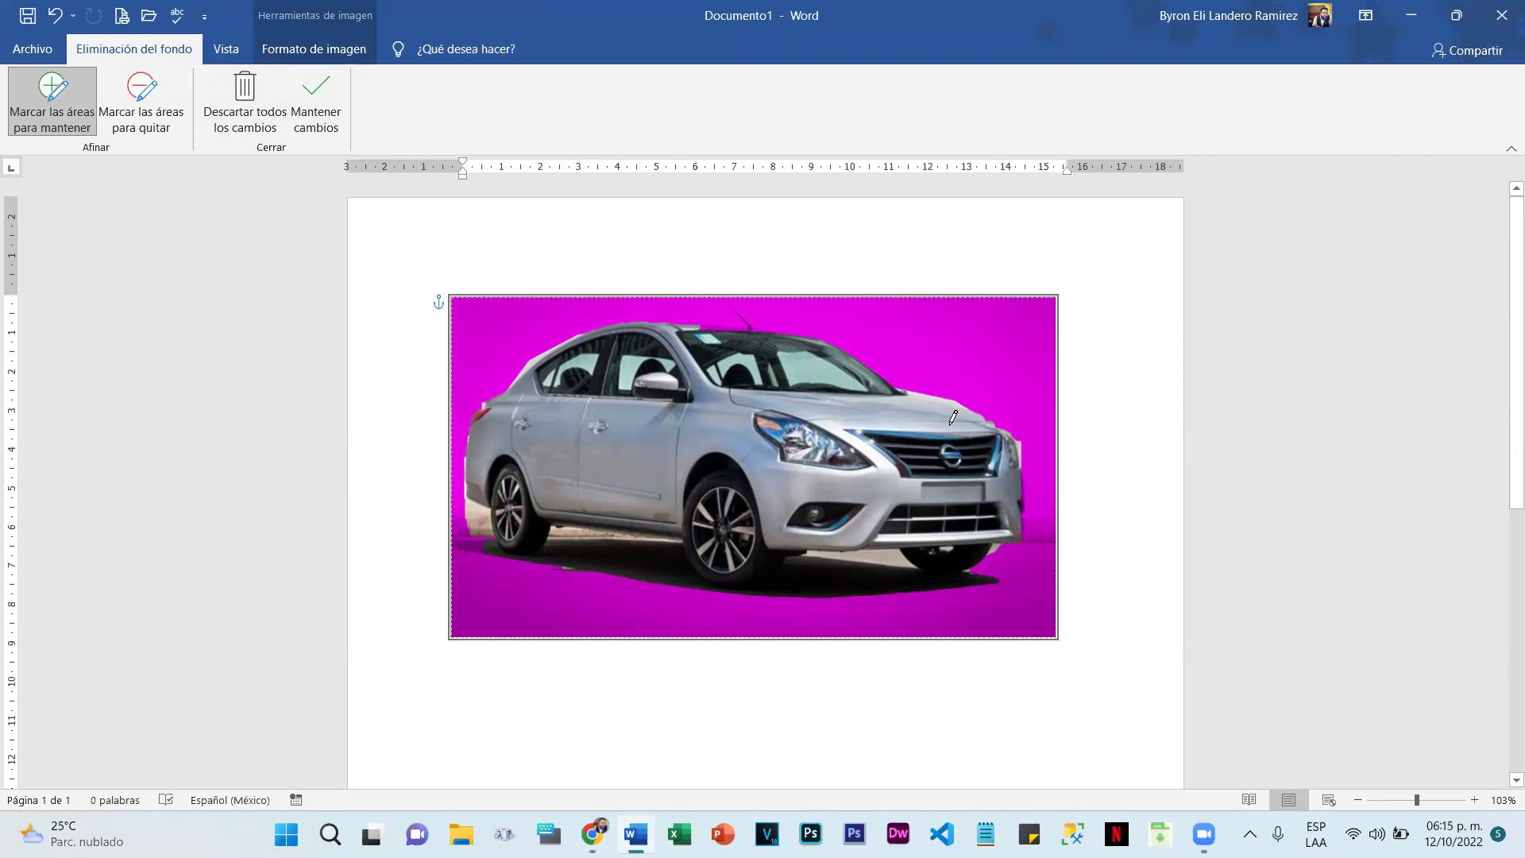
click(318, 99)
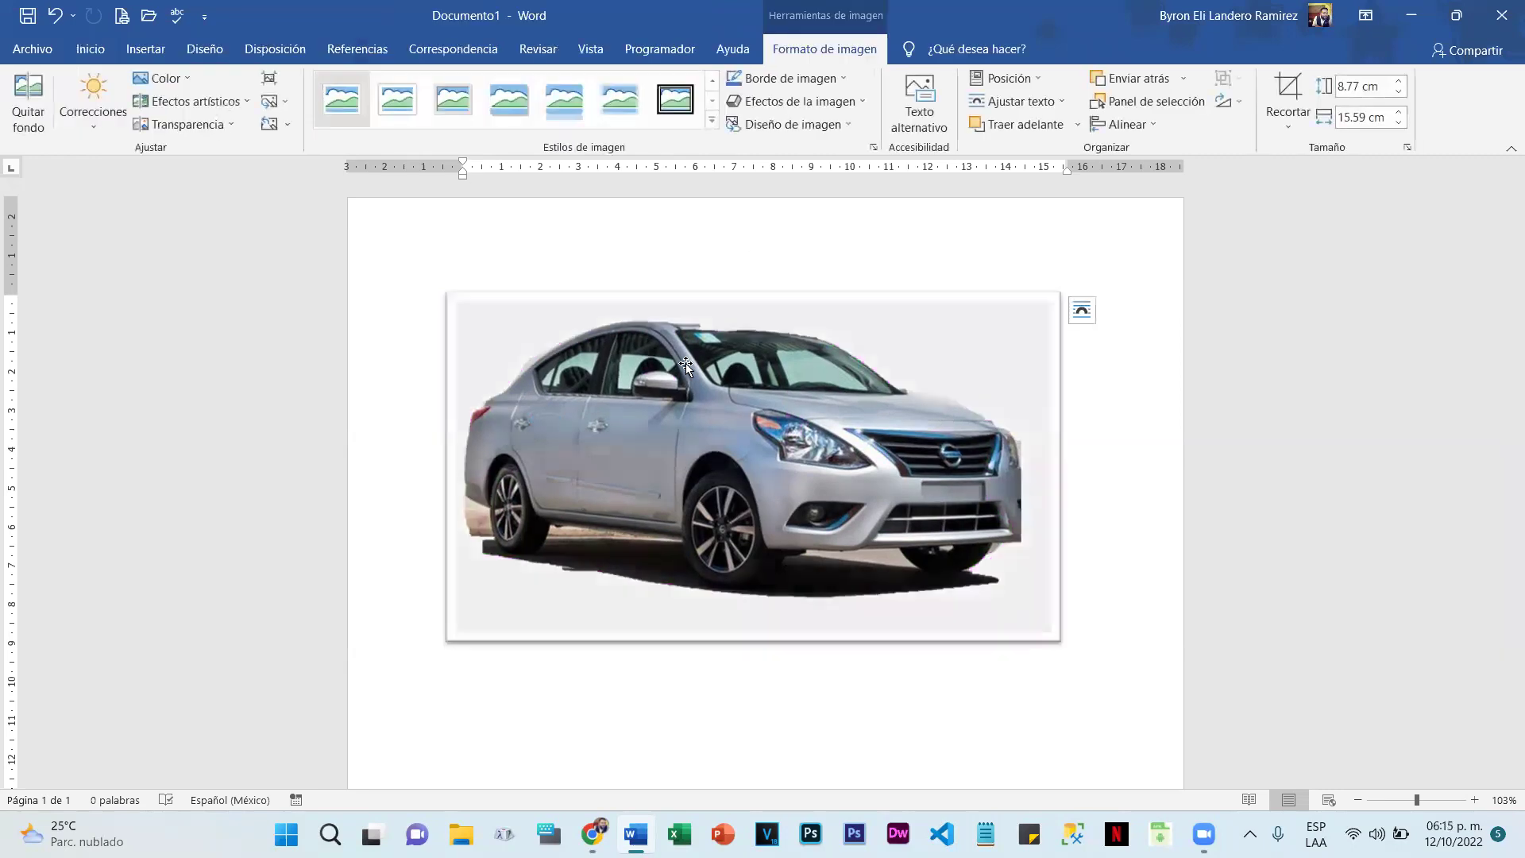
Step: Shift the cut-out car slightly, undo back through the background removal, and leave the removal mode
click(1111, 557)
mouse_move(816, 463)
mouse_down()
mouse_move(715, 378)
mouse_move(813, 464)
mouse_up()
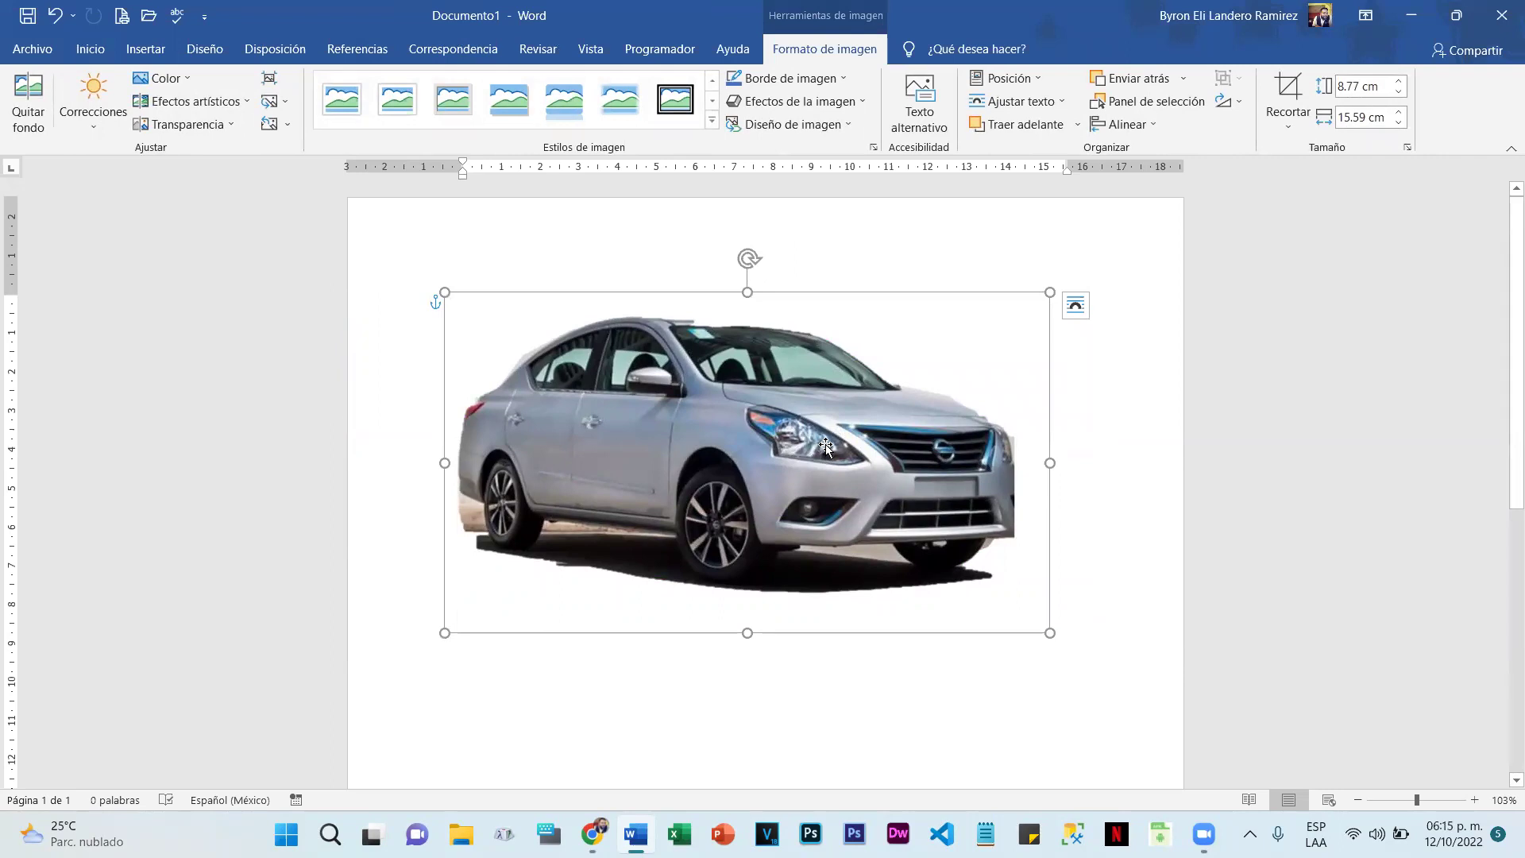
drag(826, 448, 832, 453)
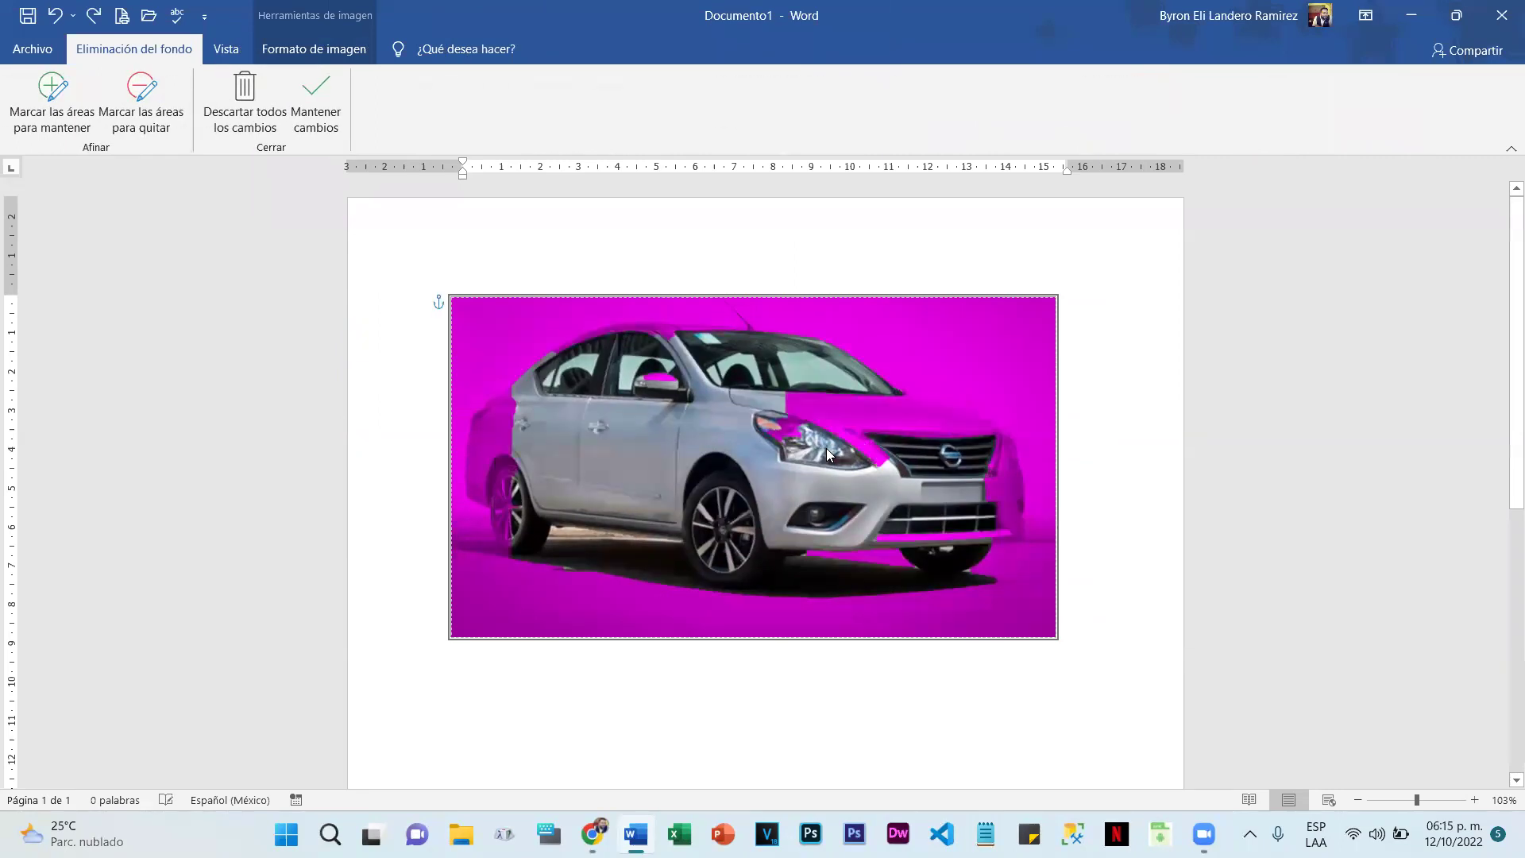
key(Escape)
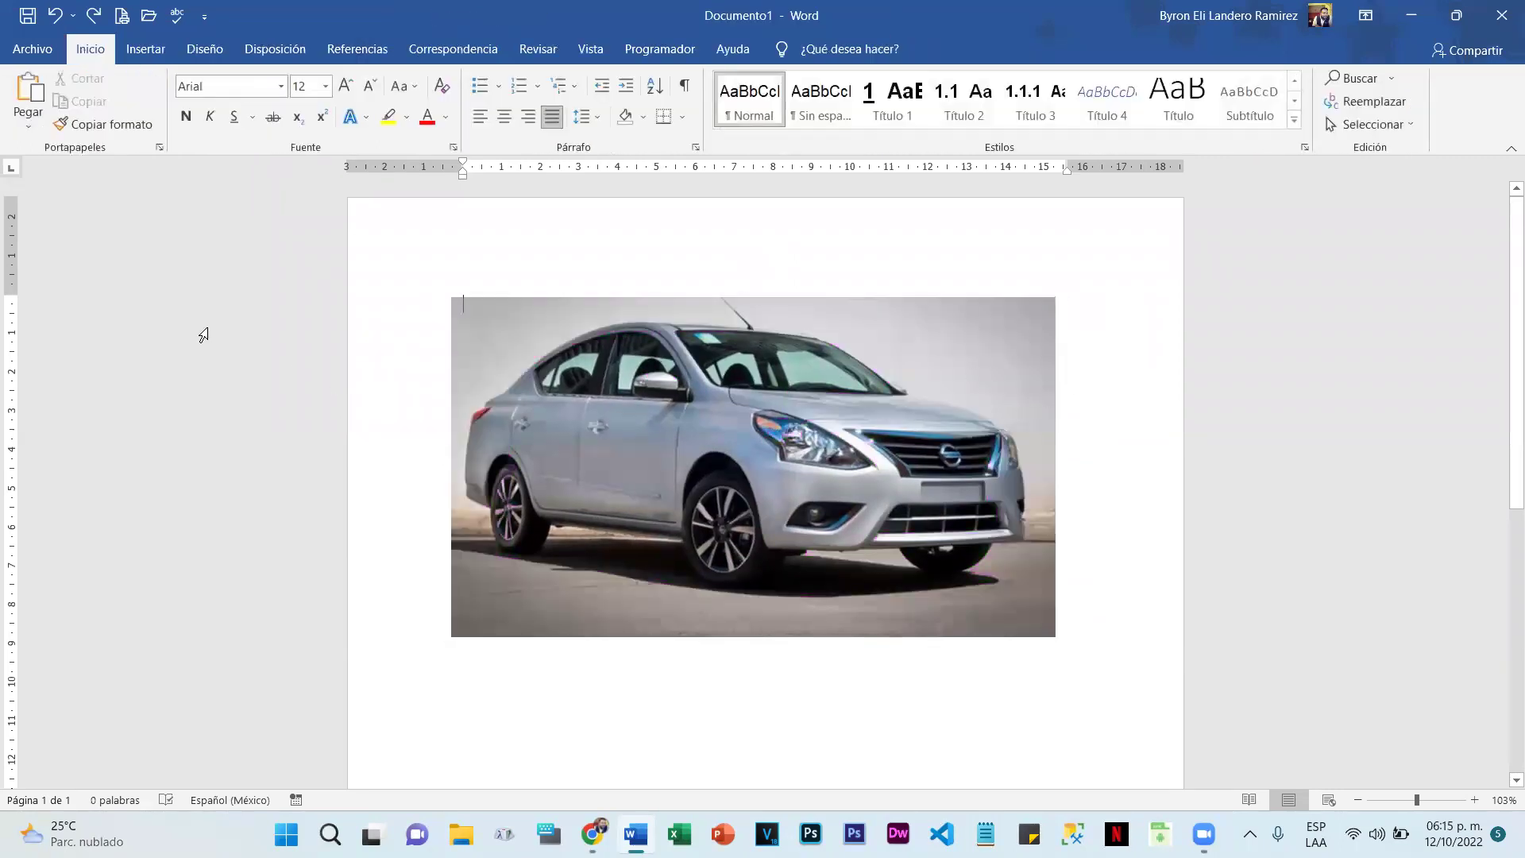
Step: Try setting the grey wall colour behind the car as the picture's transparent colour, and undo it
click(740, 330)
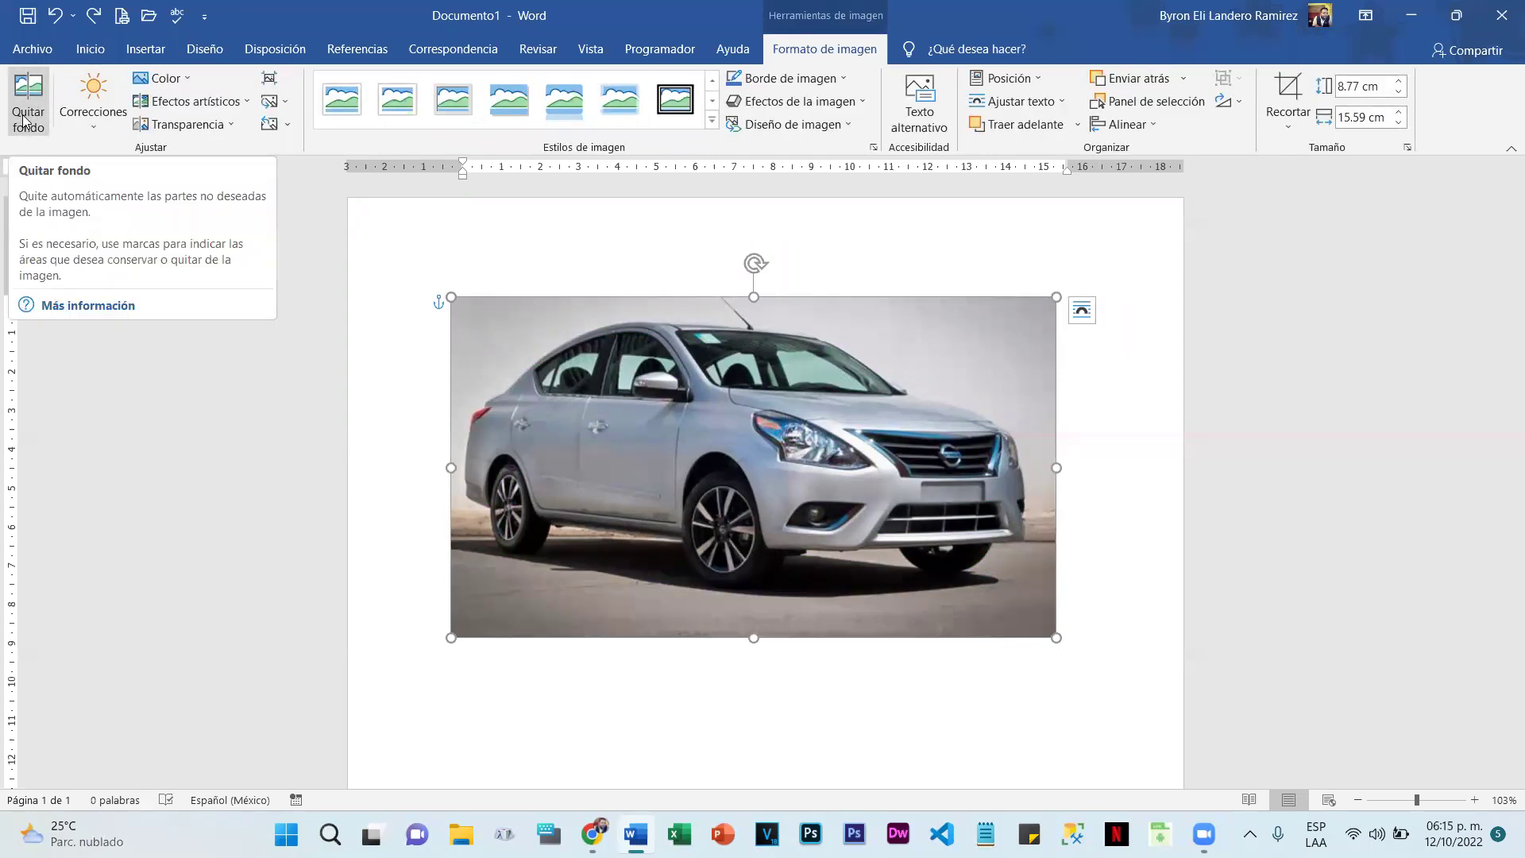
click(94, 103)
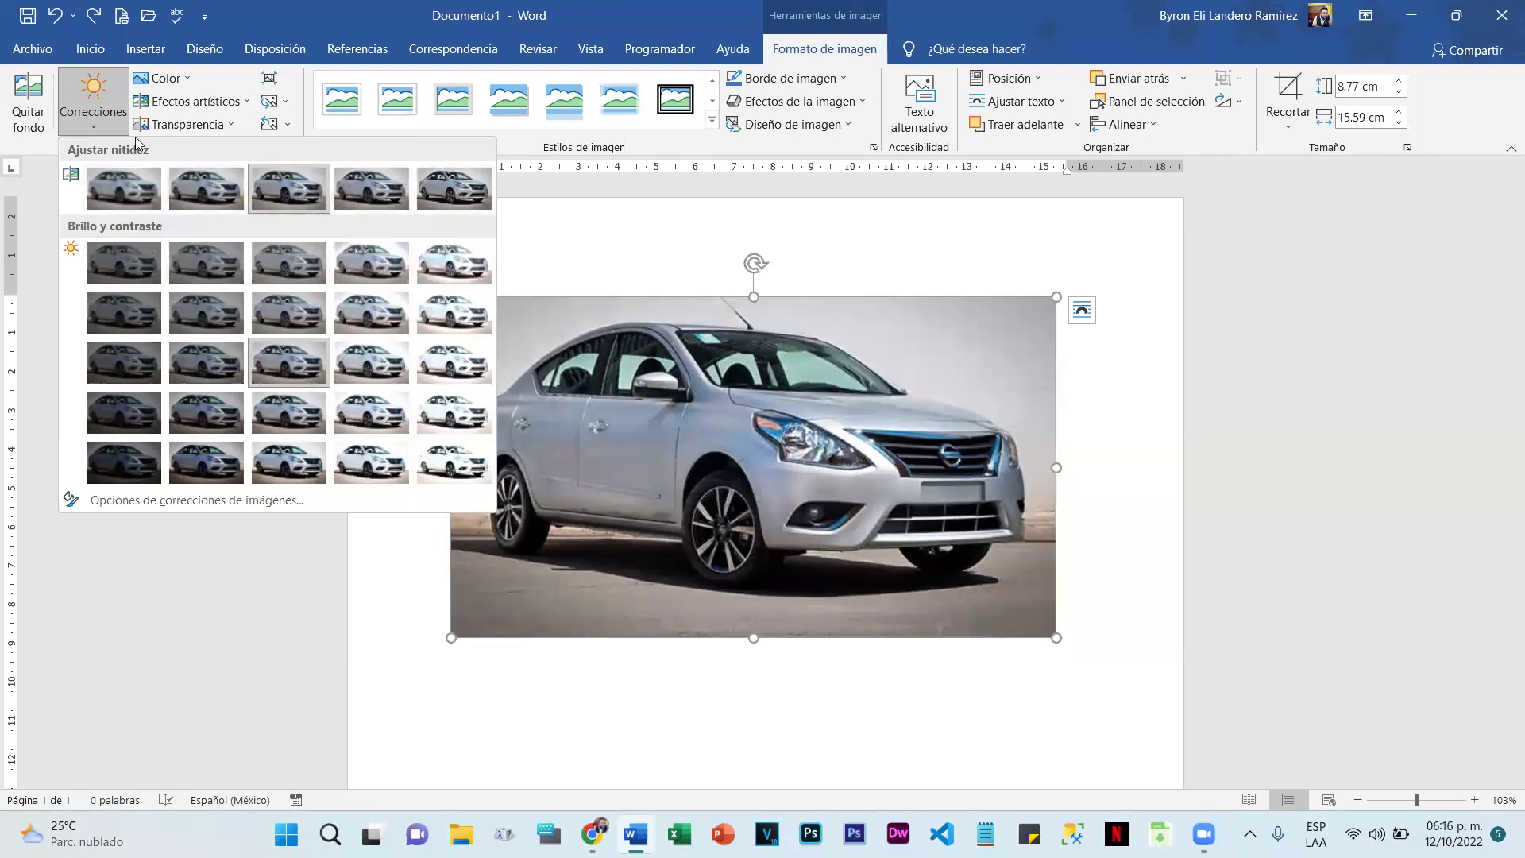
click(180, 83)
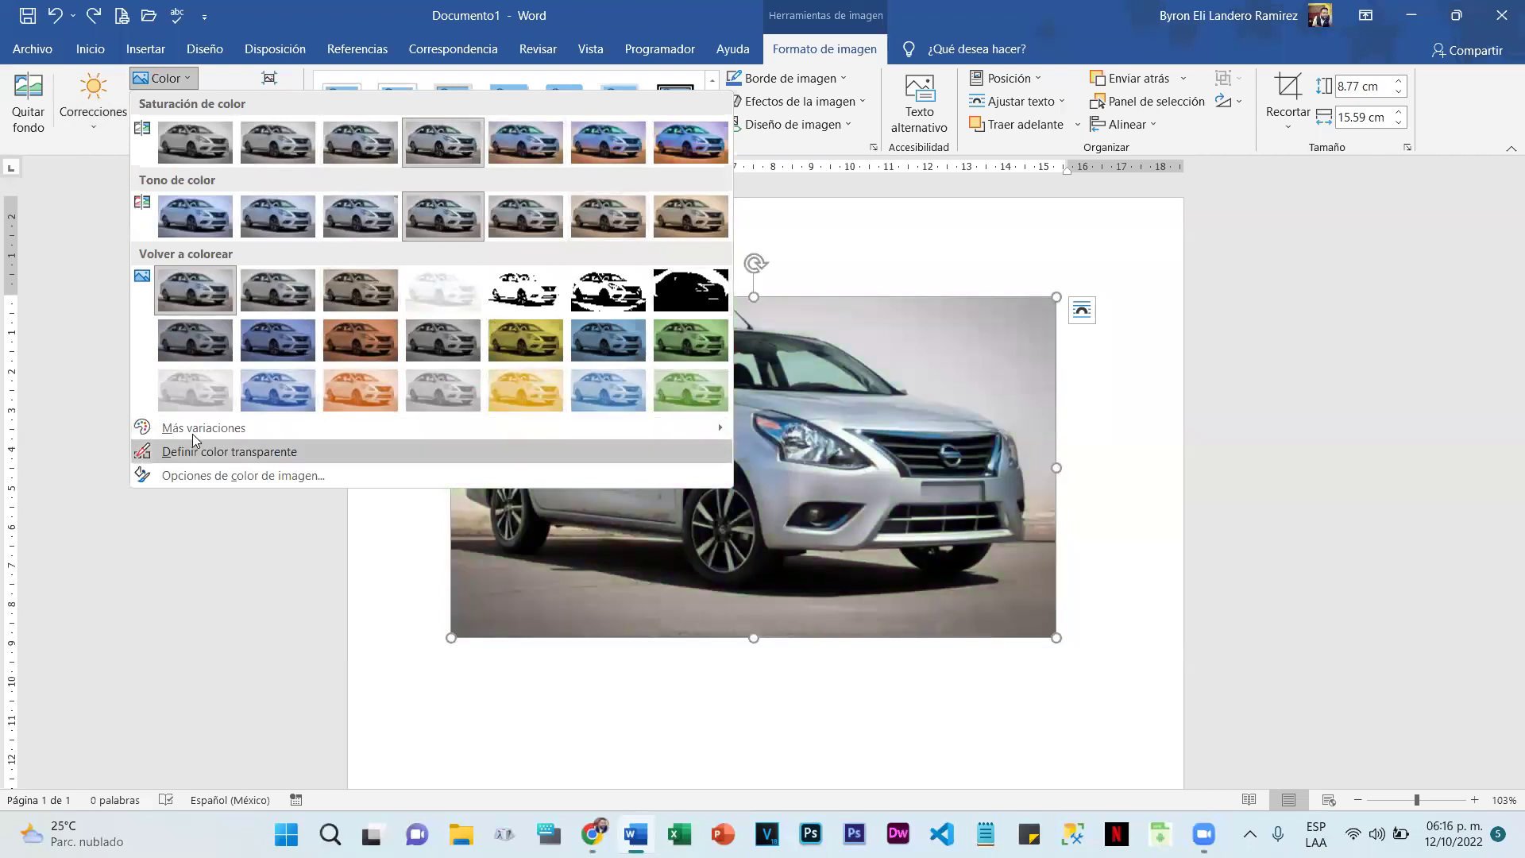
mouse_move(202, 434)
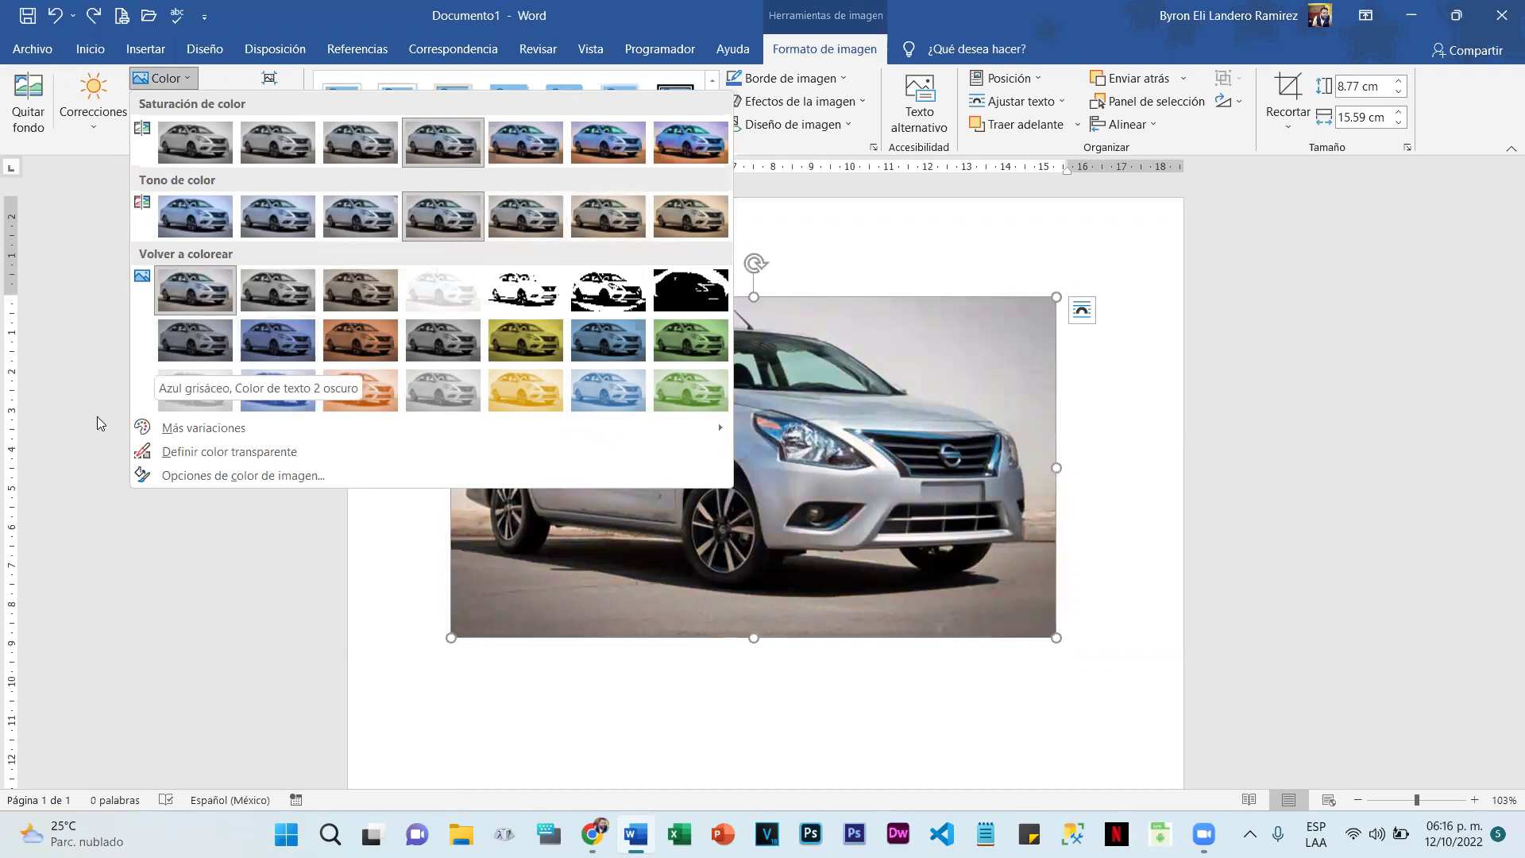
click(196, 453)
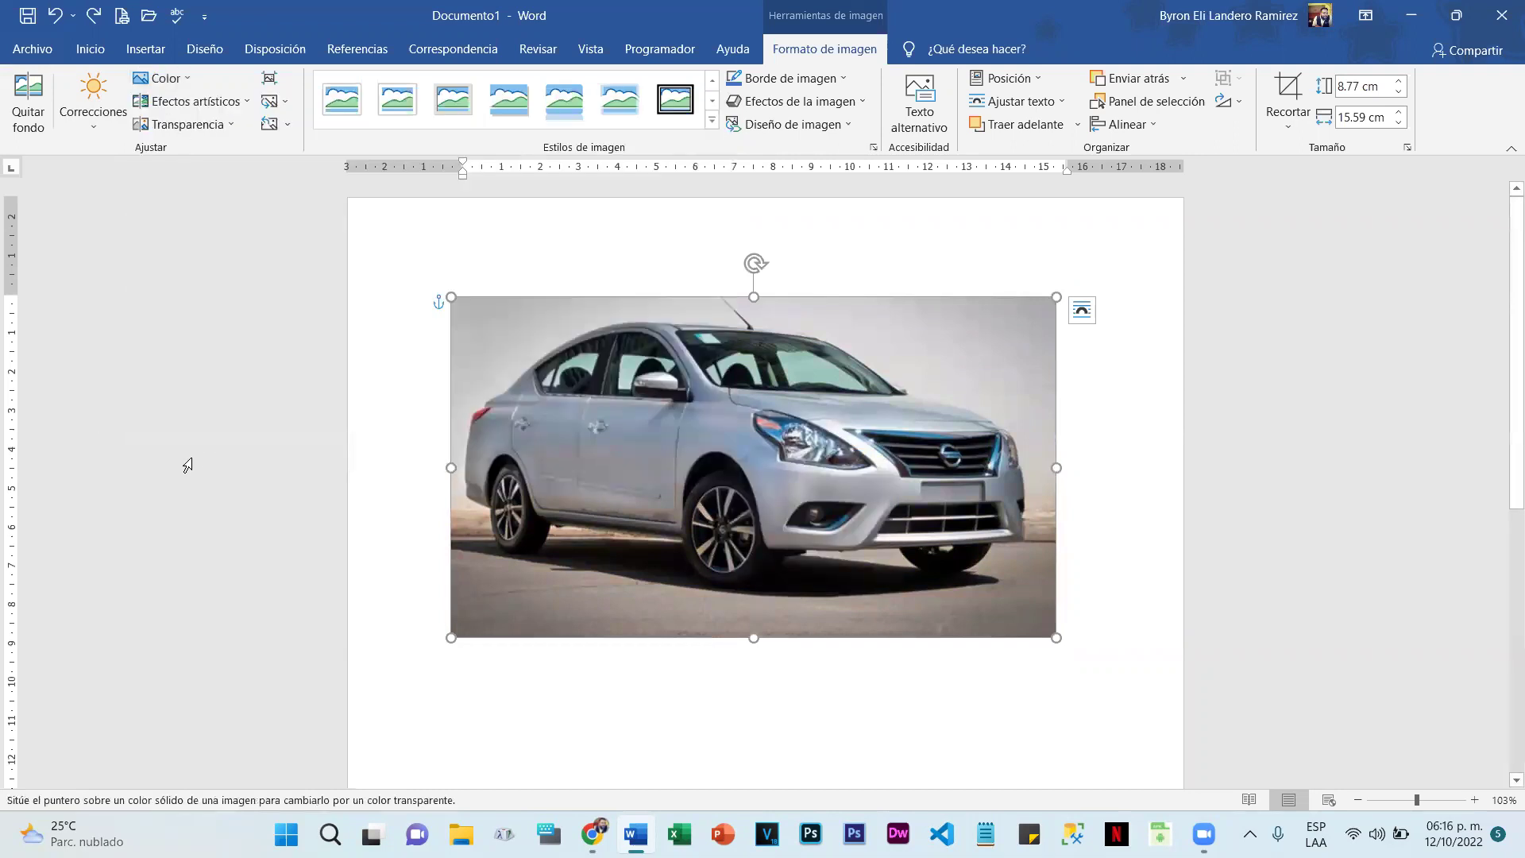
click(905, 343)
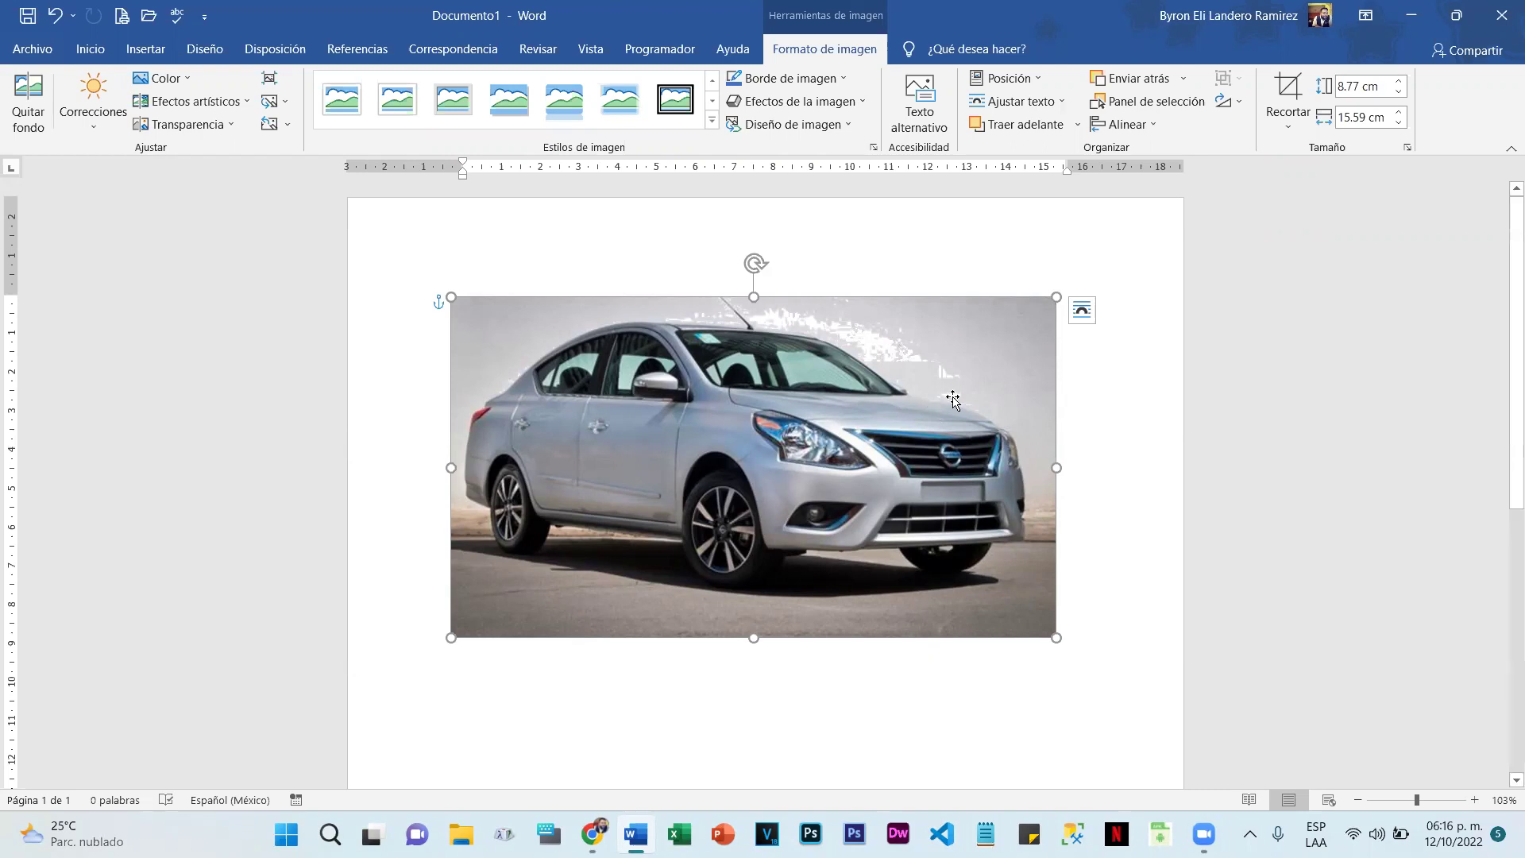
key(ctrl+z)
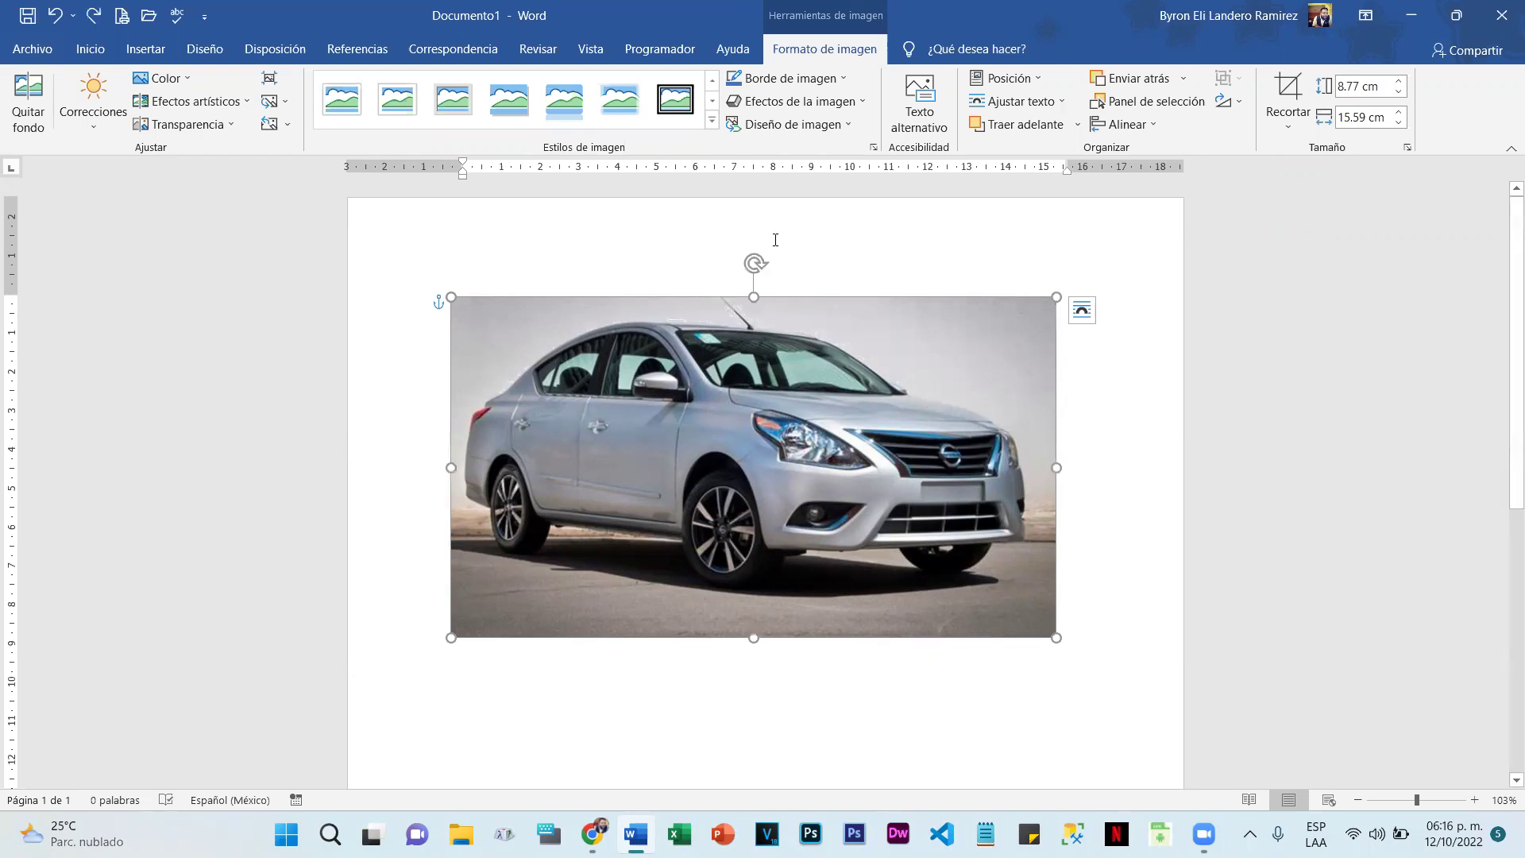
click(163, 78)
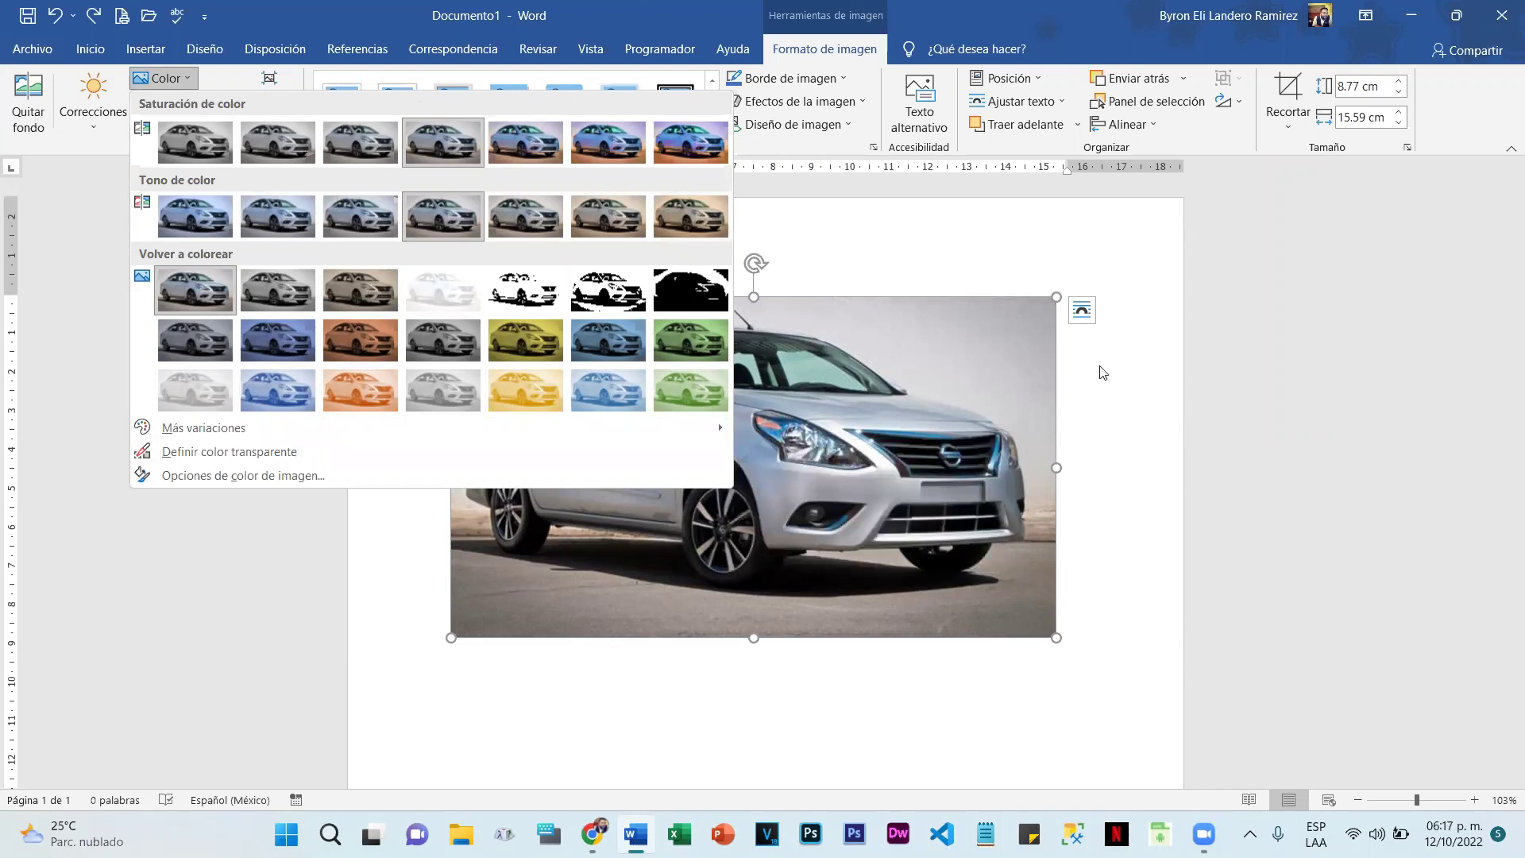
click(150, 81)
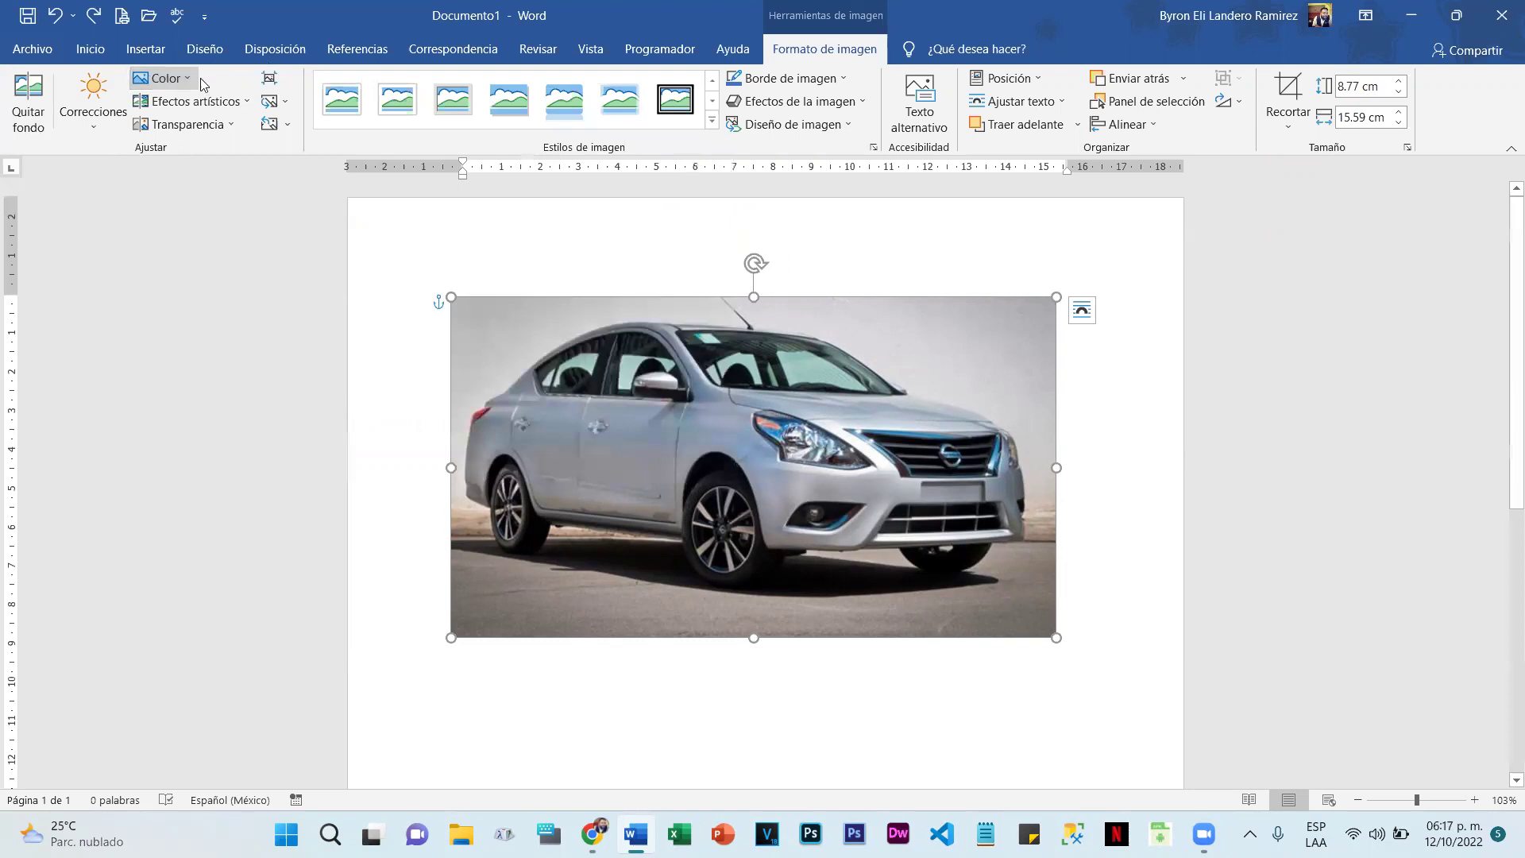
Step: Try a top bevel 8 pt wide and 6 pt high in the picture's 3D format options, undo it, and close the formatting options
click(236, 110)
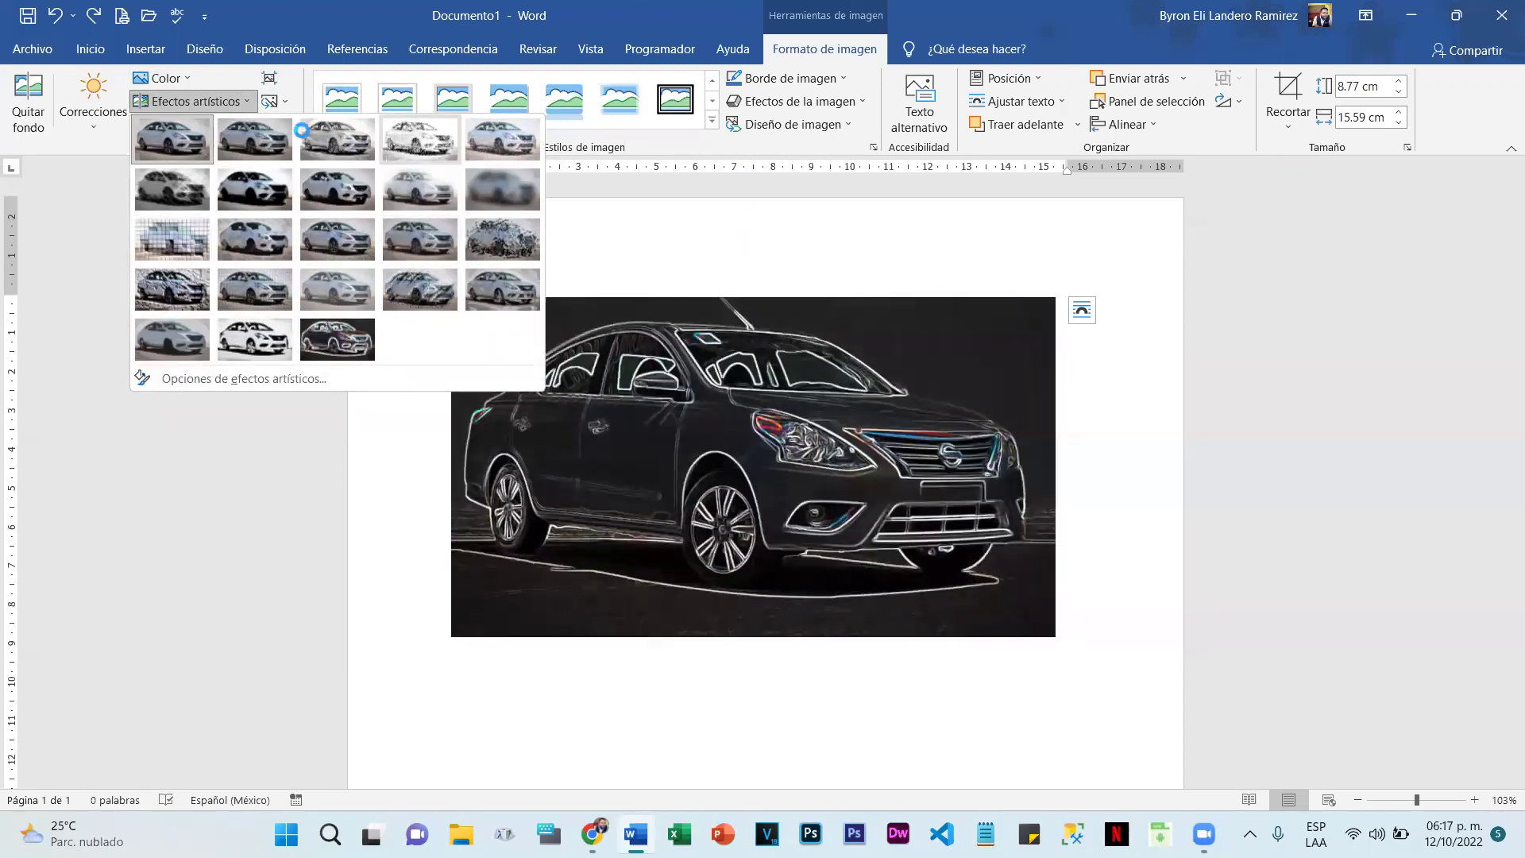
click(229, 378)
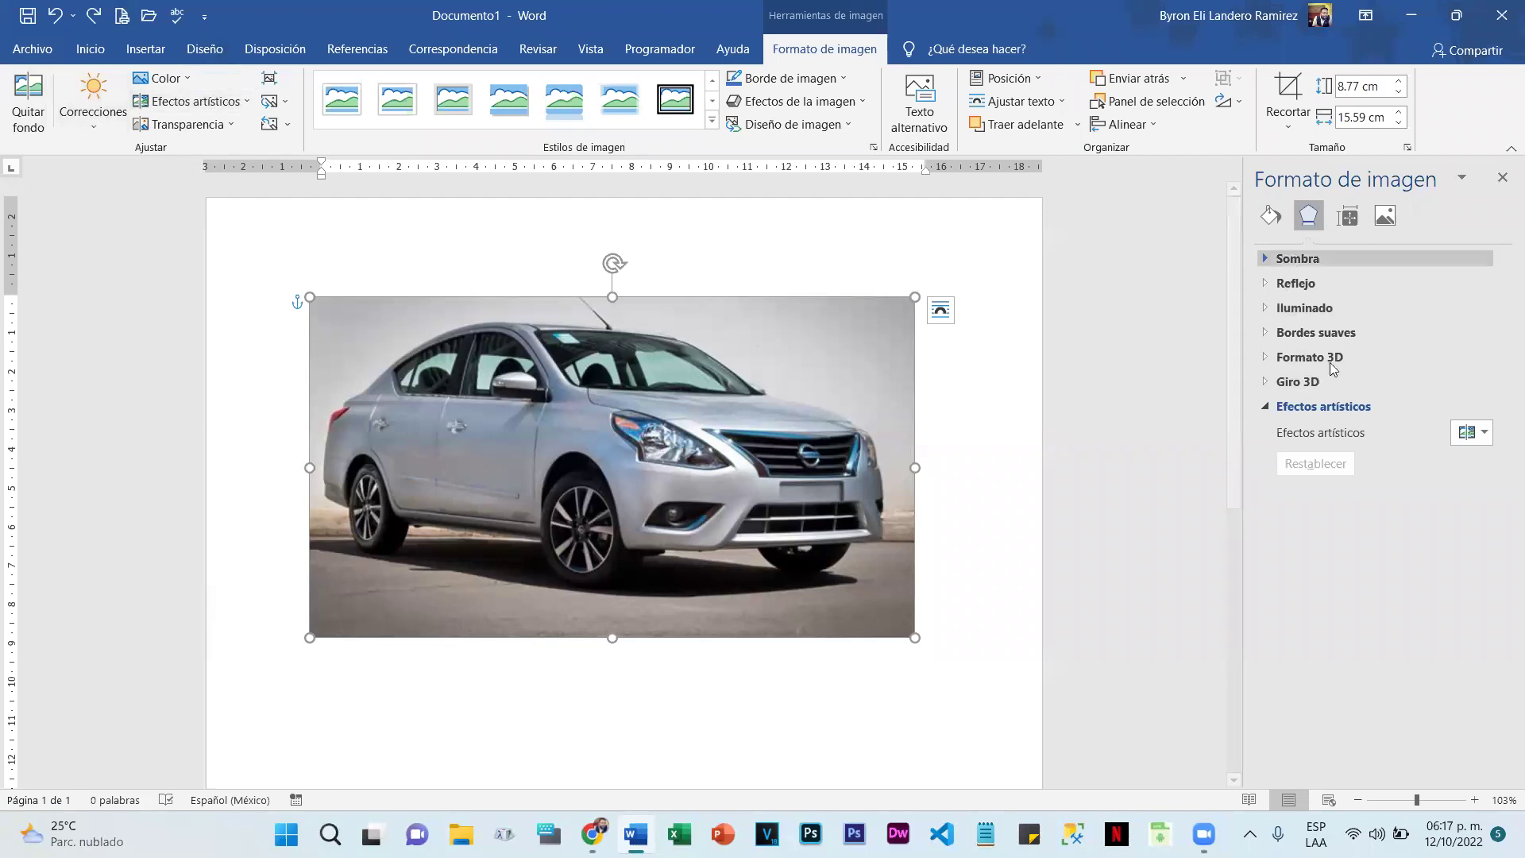
click(1267, 358)
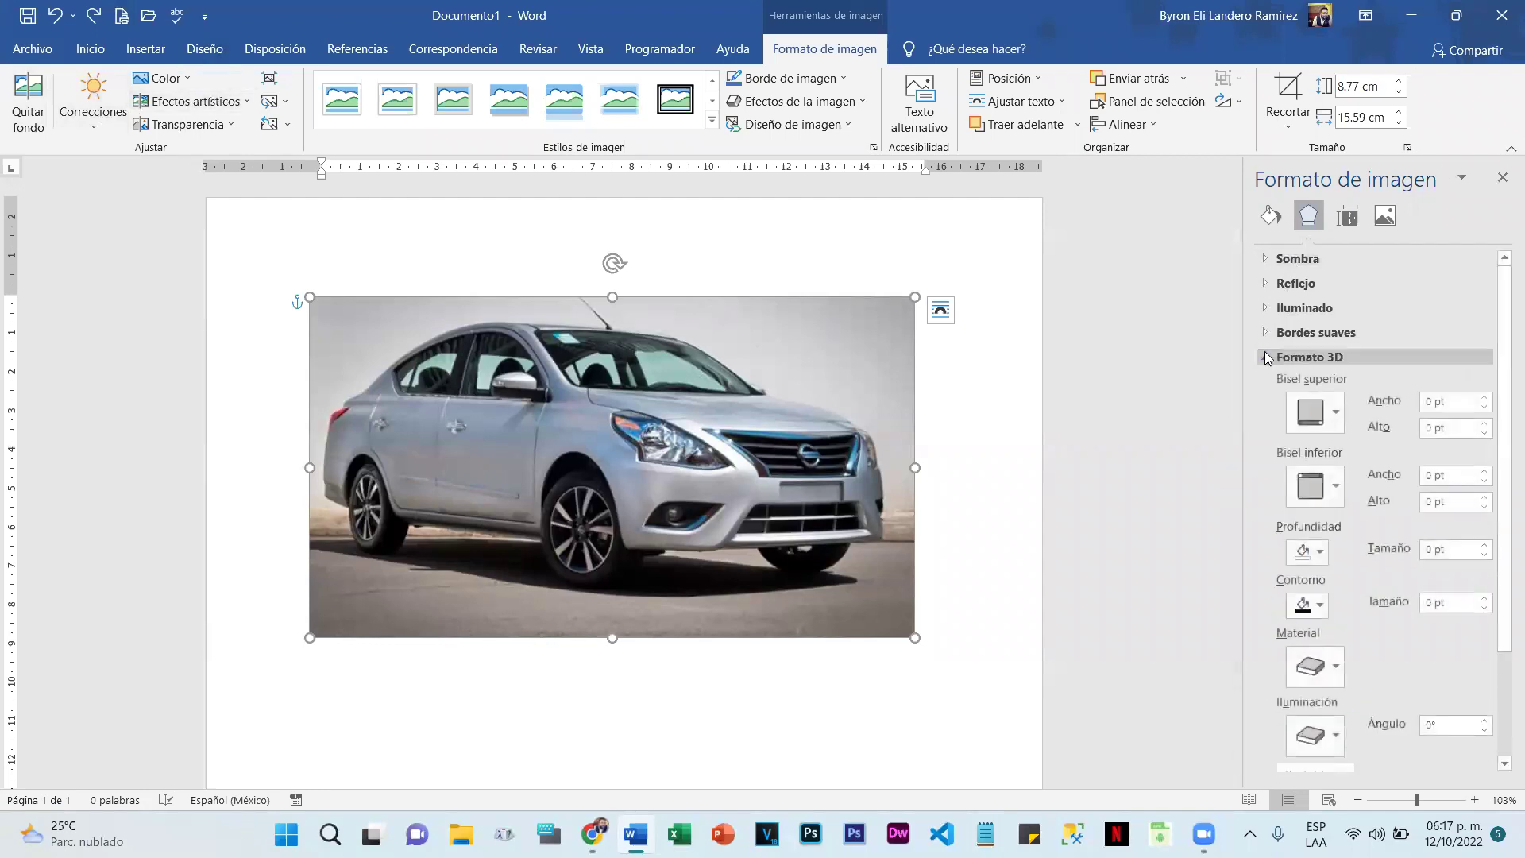
click(1334, 417)
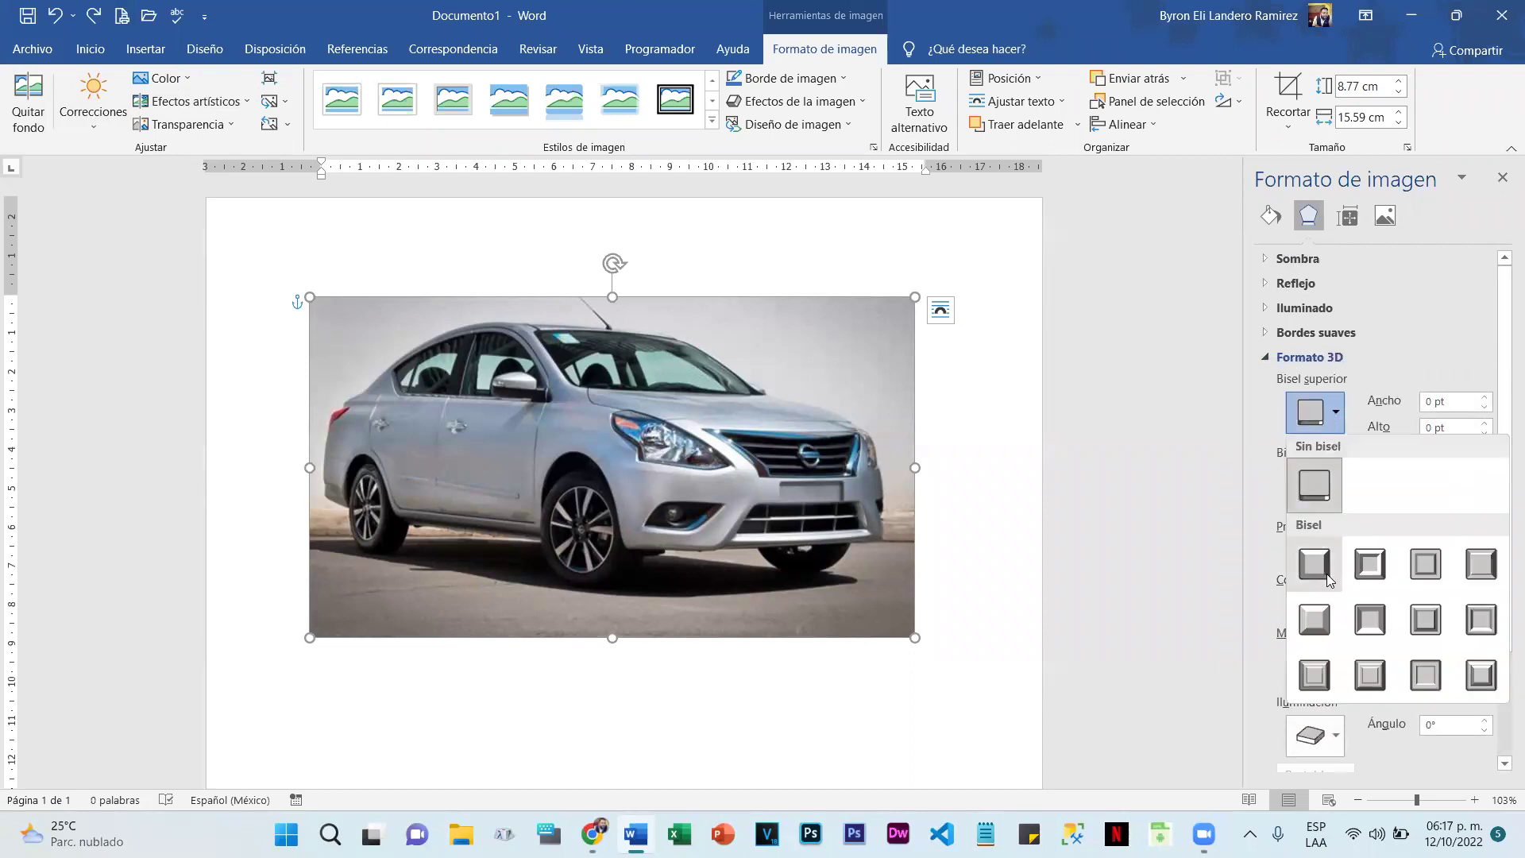
click(1370, 675)
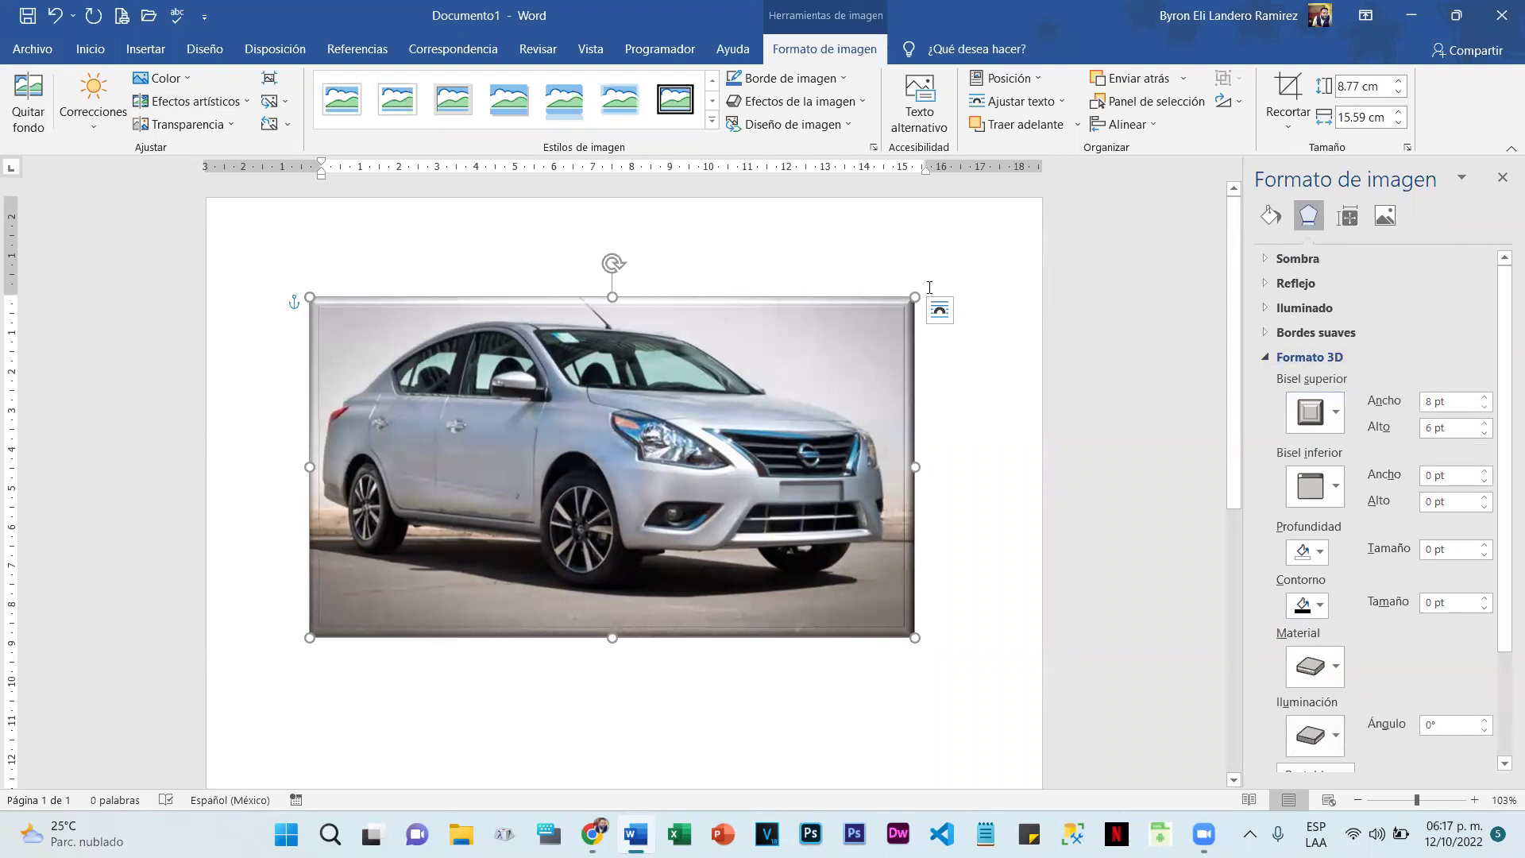
key(ctrl+z)
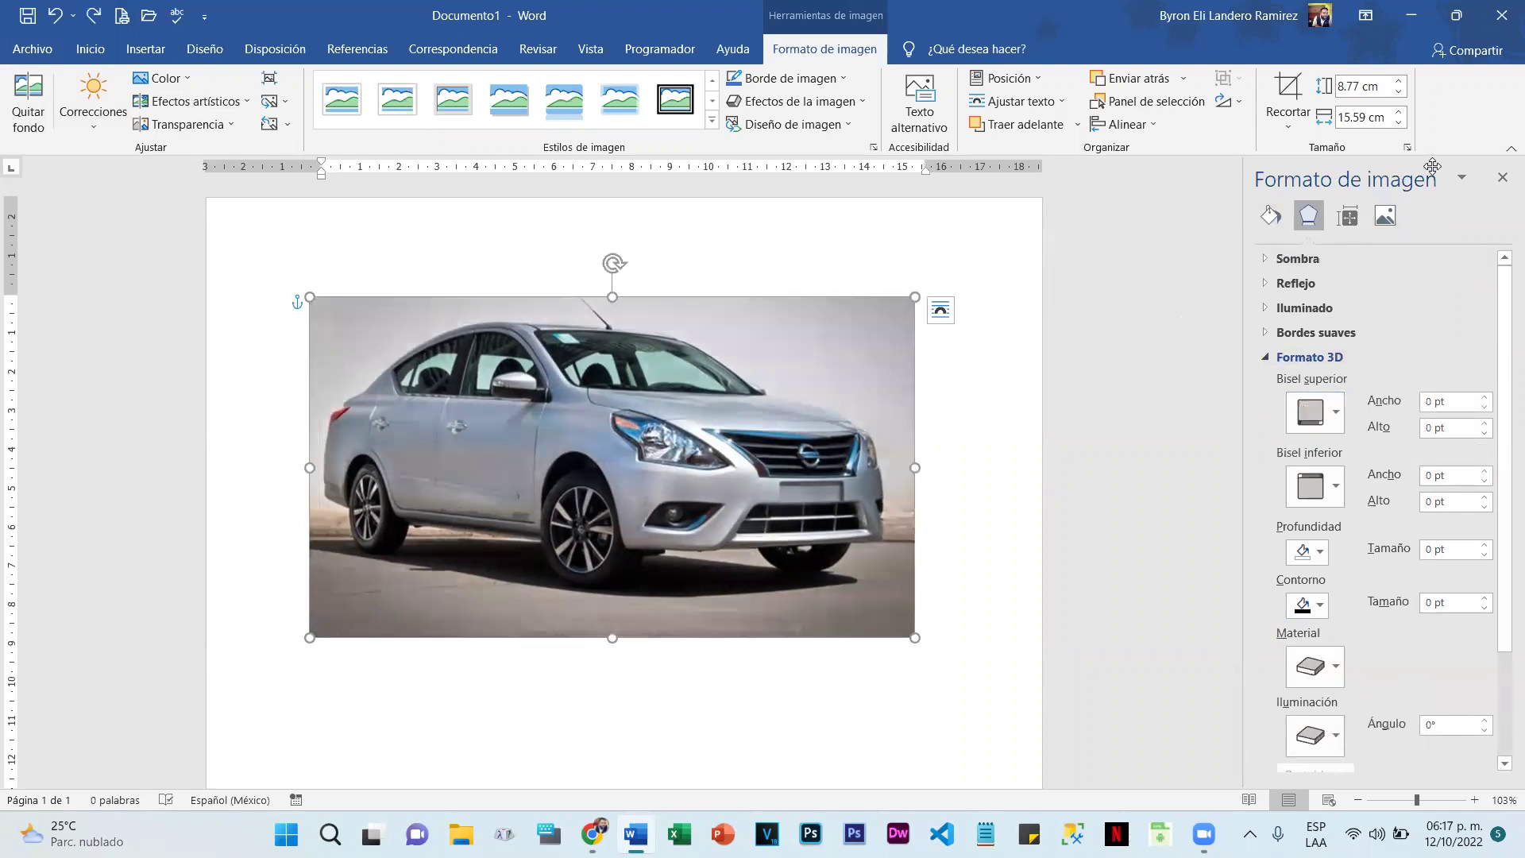
click(1502, 178)
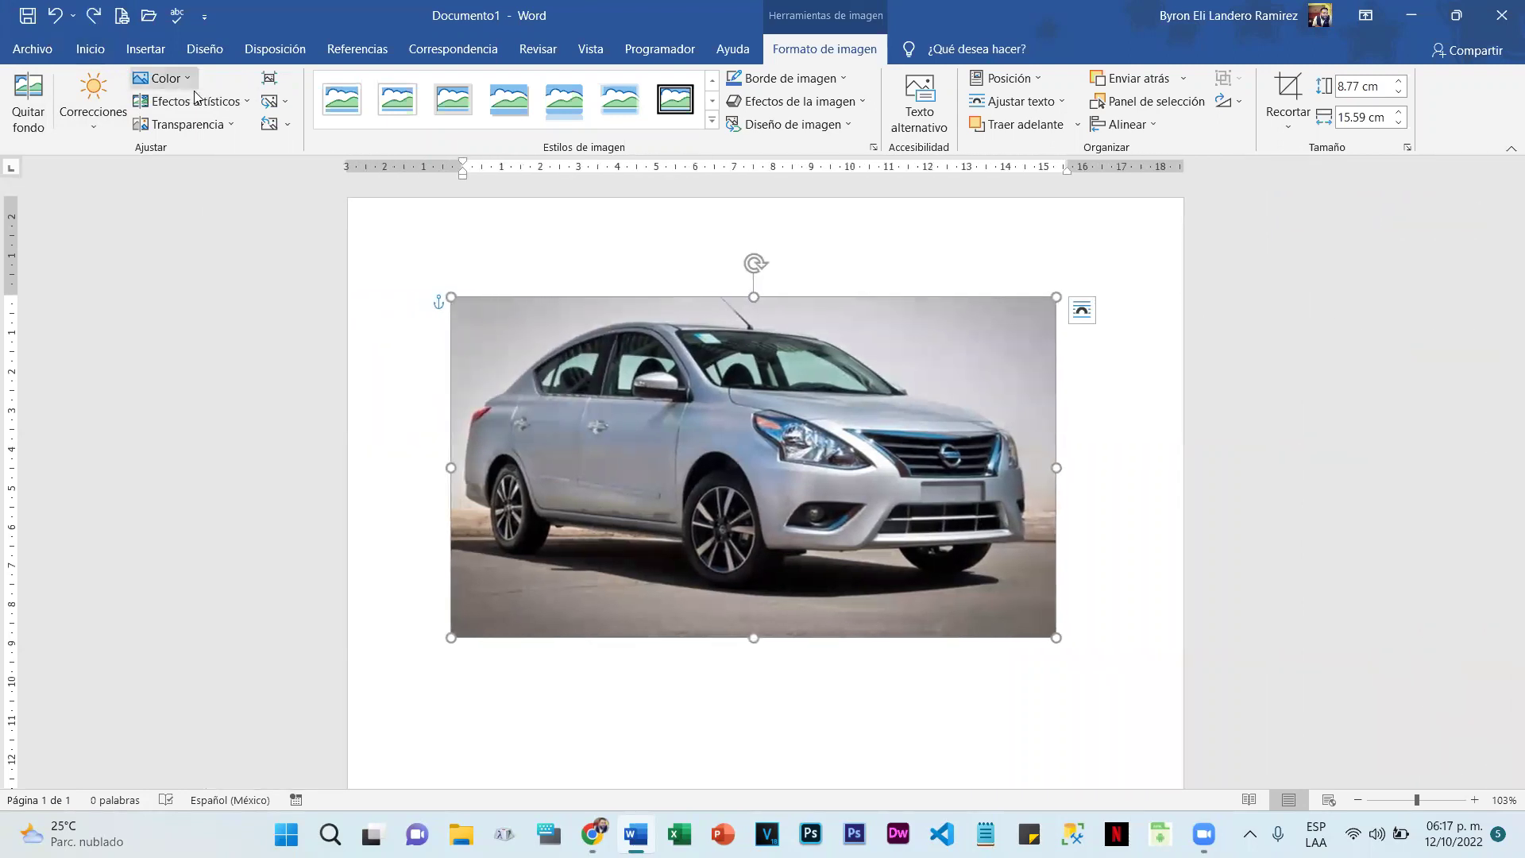
click(214, 104)
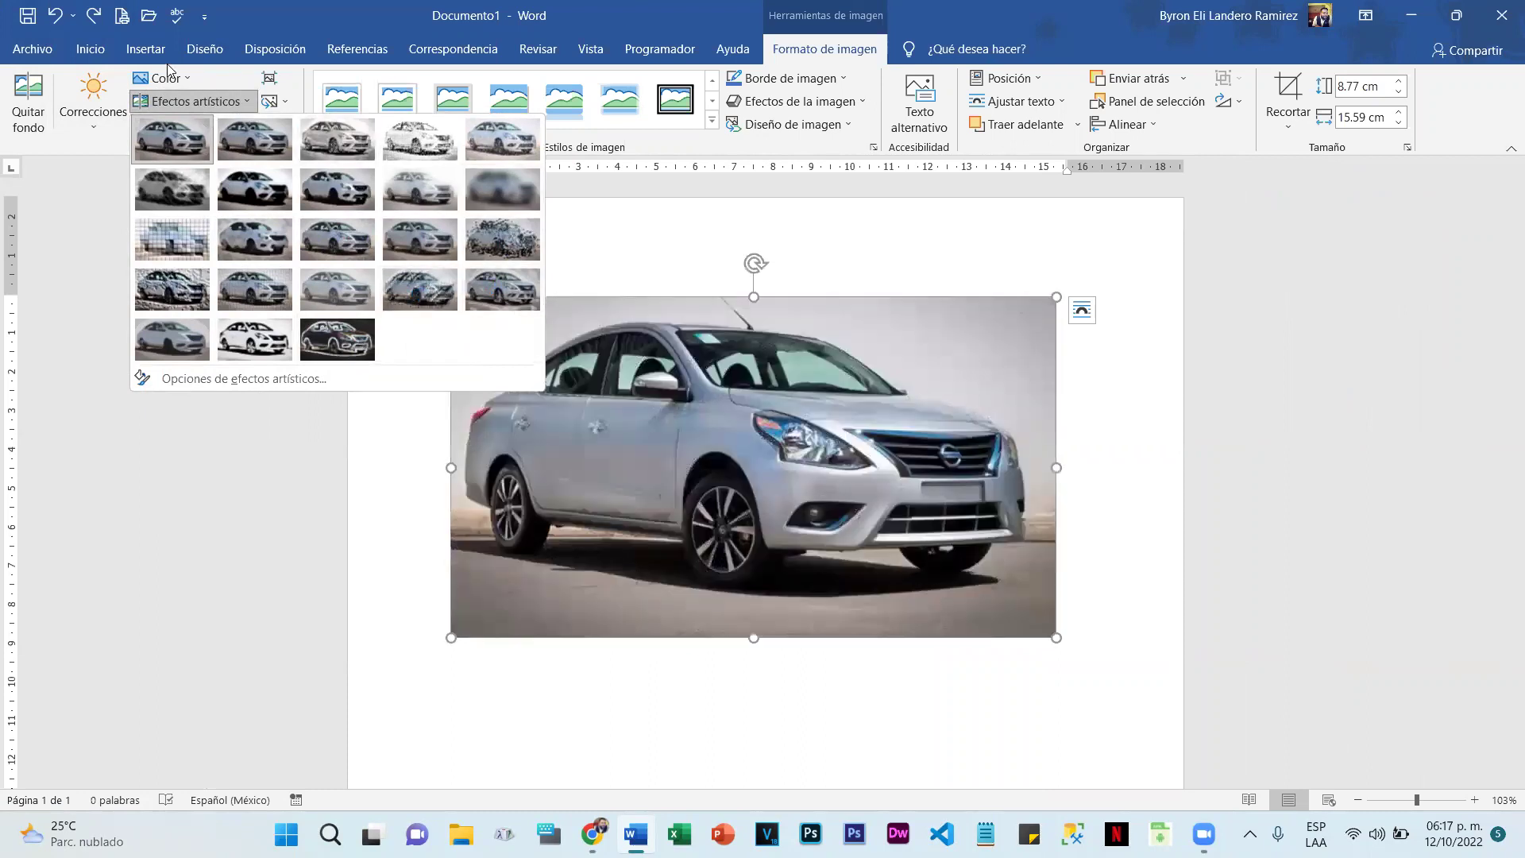
click(100, 149)
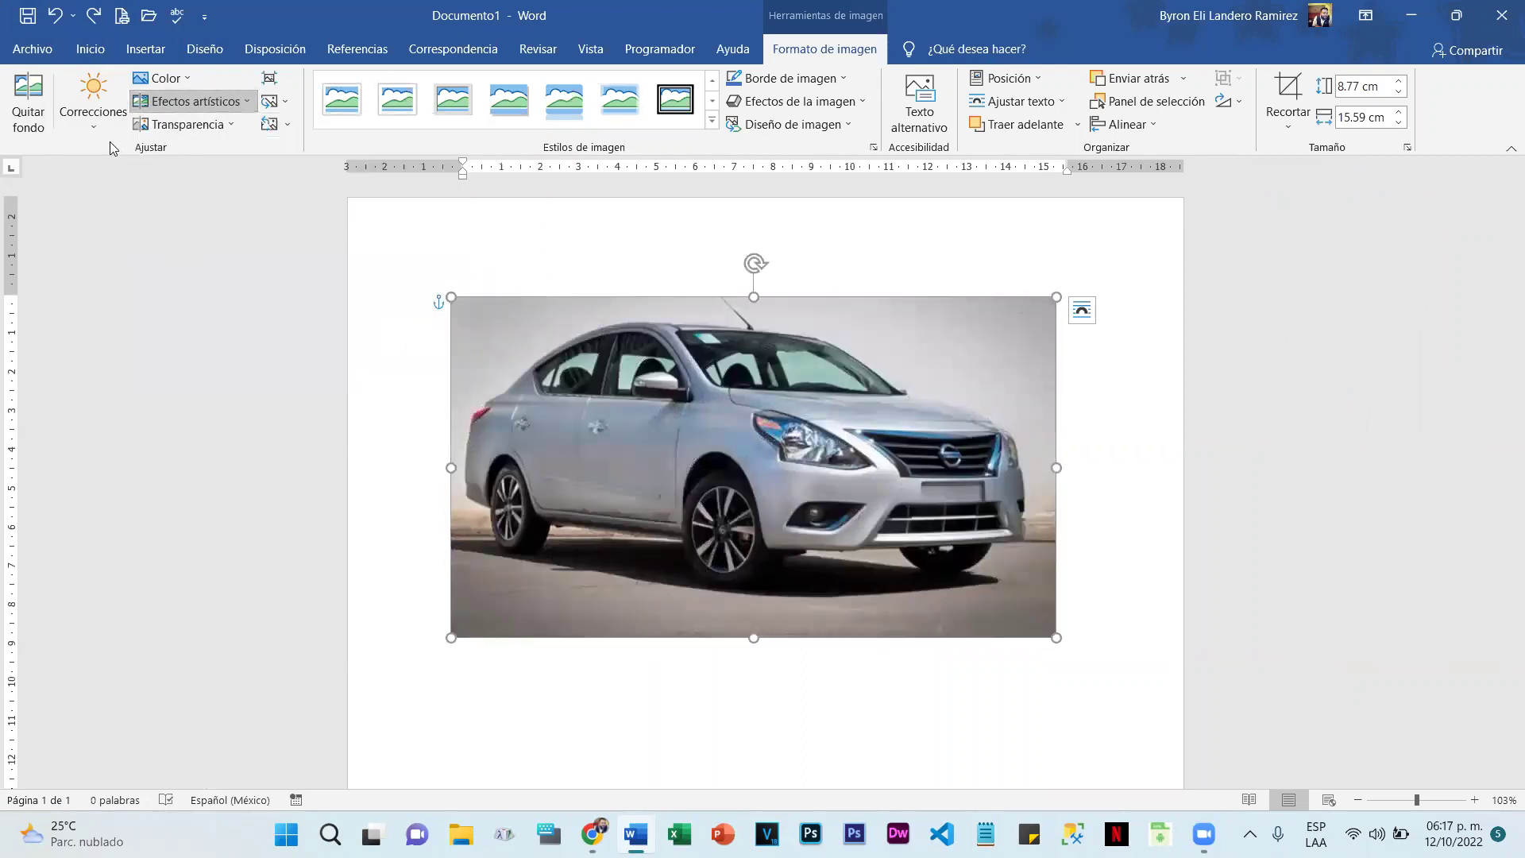
Step: Switch to Chrome, search Google for "informatica" in a new tab, and open the Spanish Wikipedia article Informática
click(235, 127)
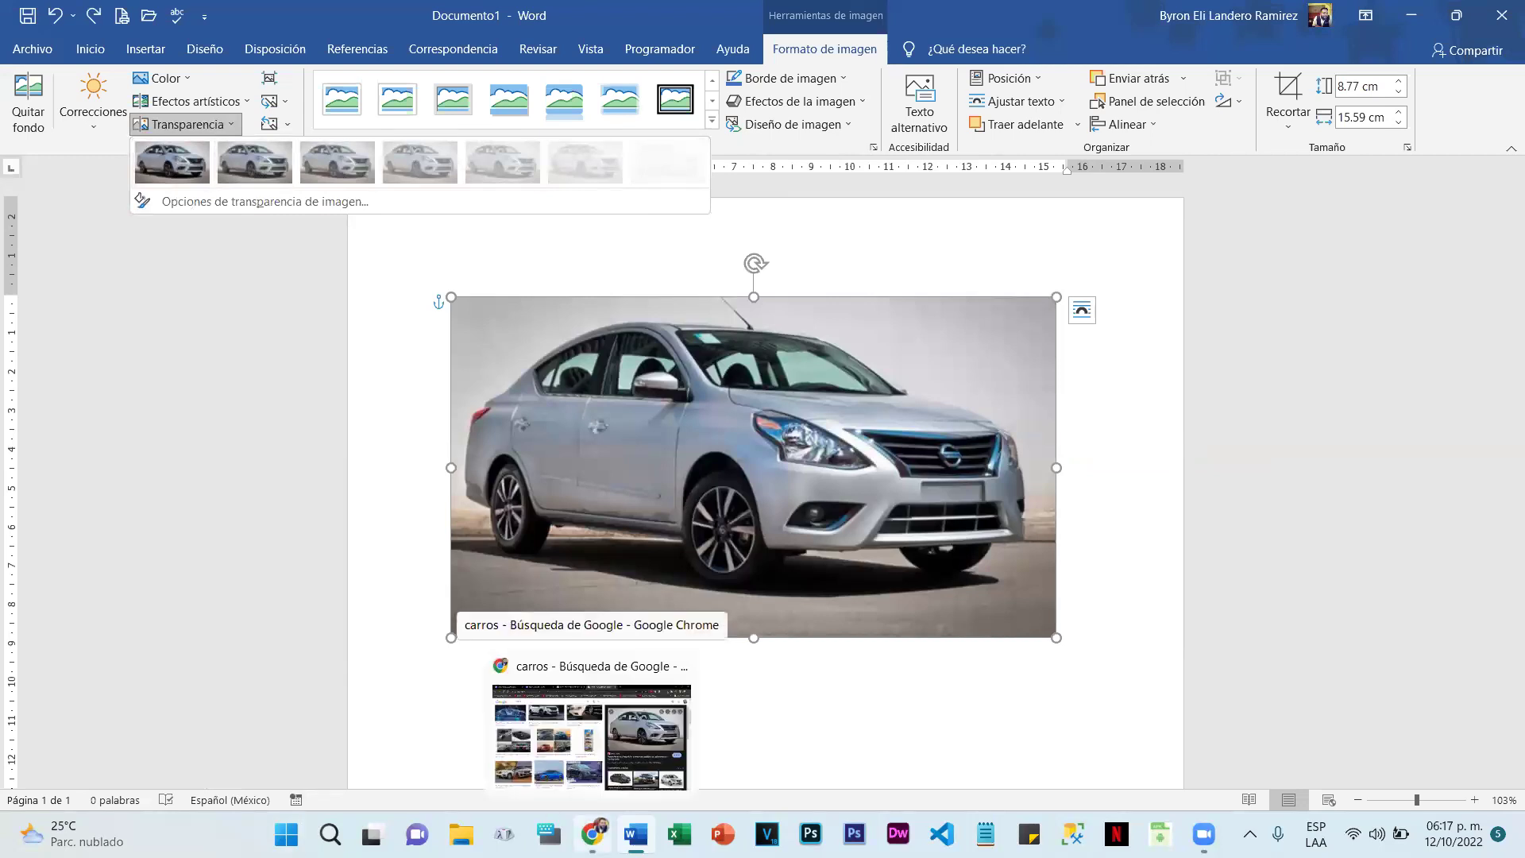
click(592, 735)
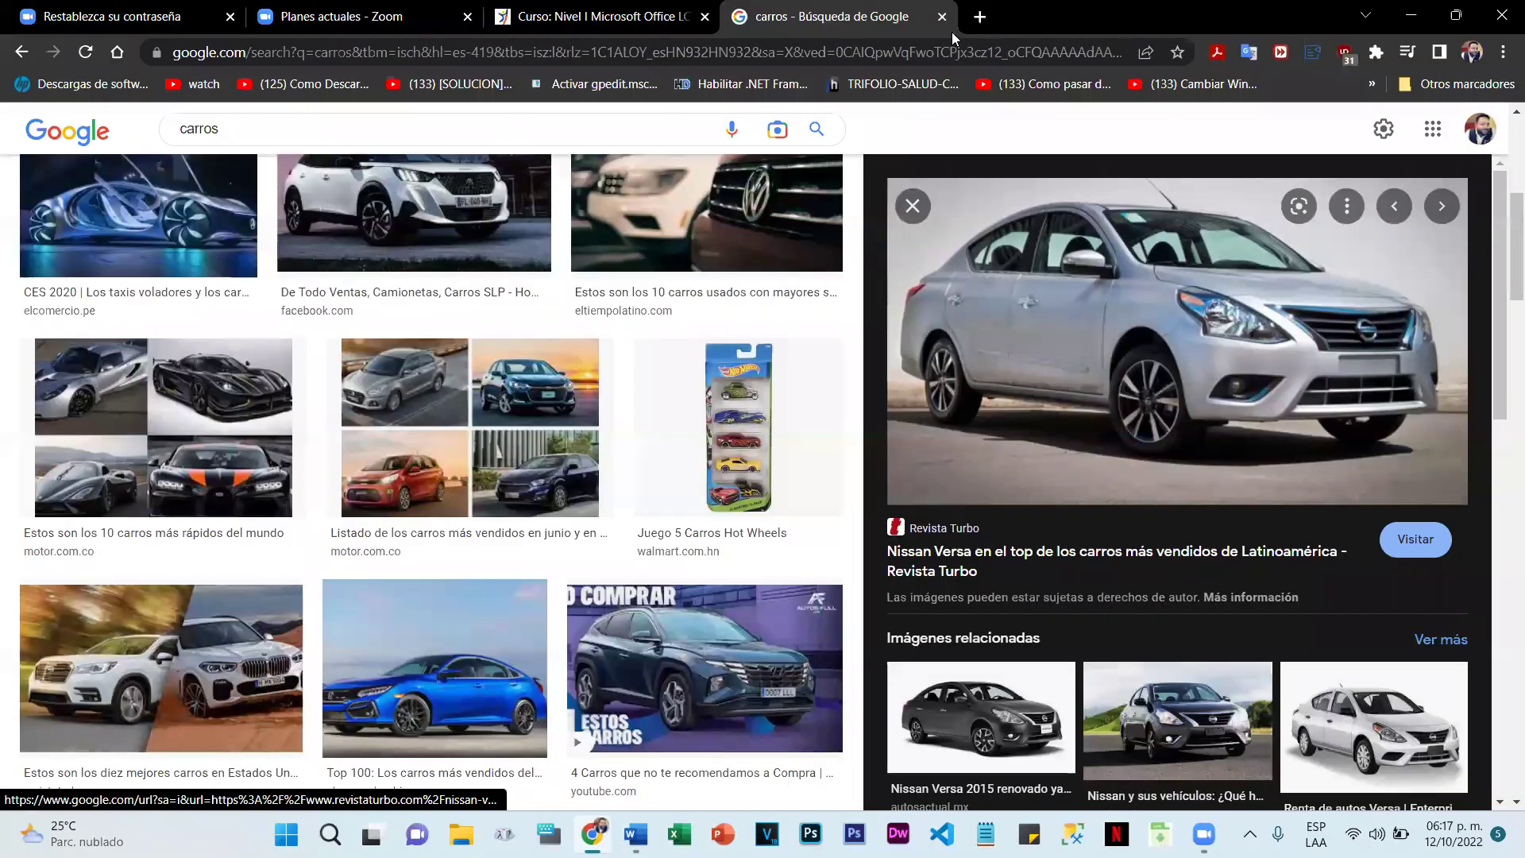
click(980, 17)
click(698, 410)
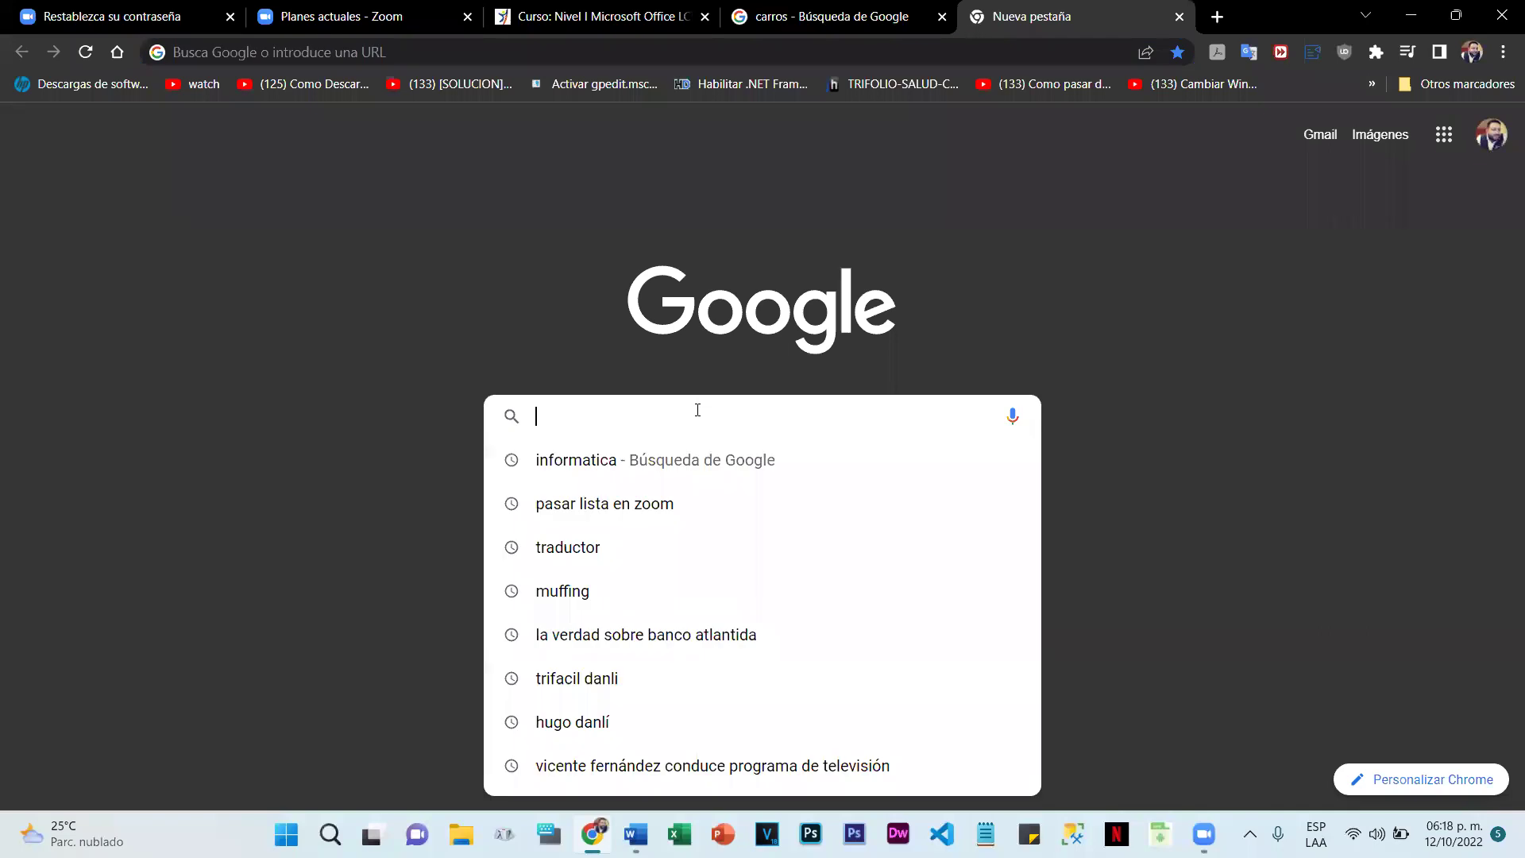
text(info)
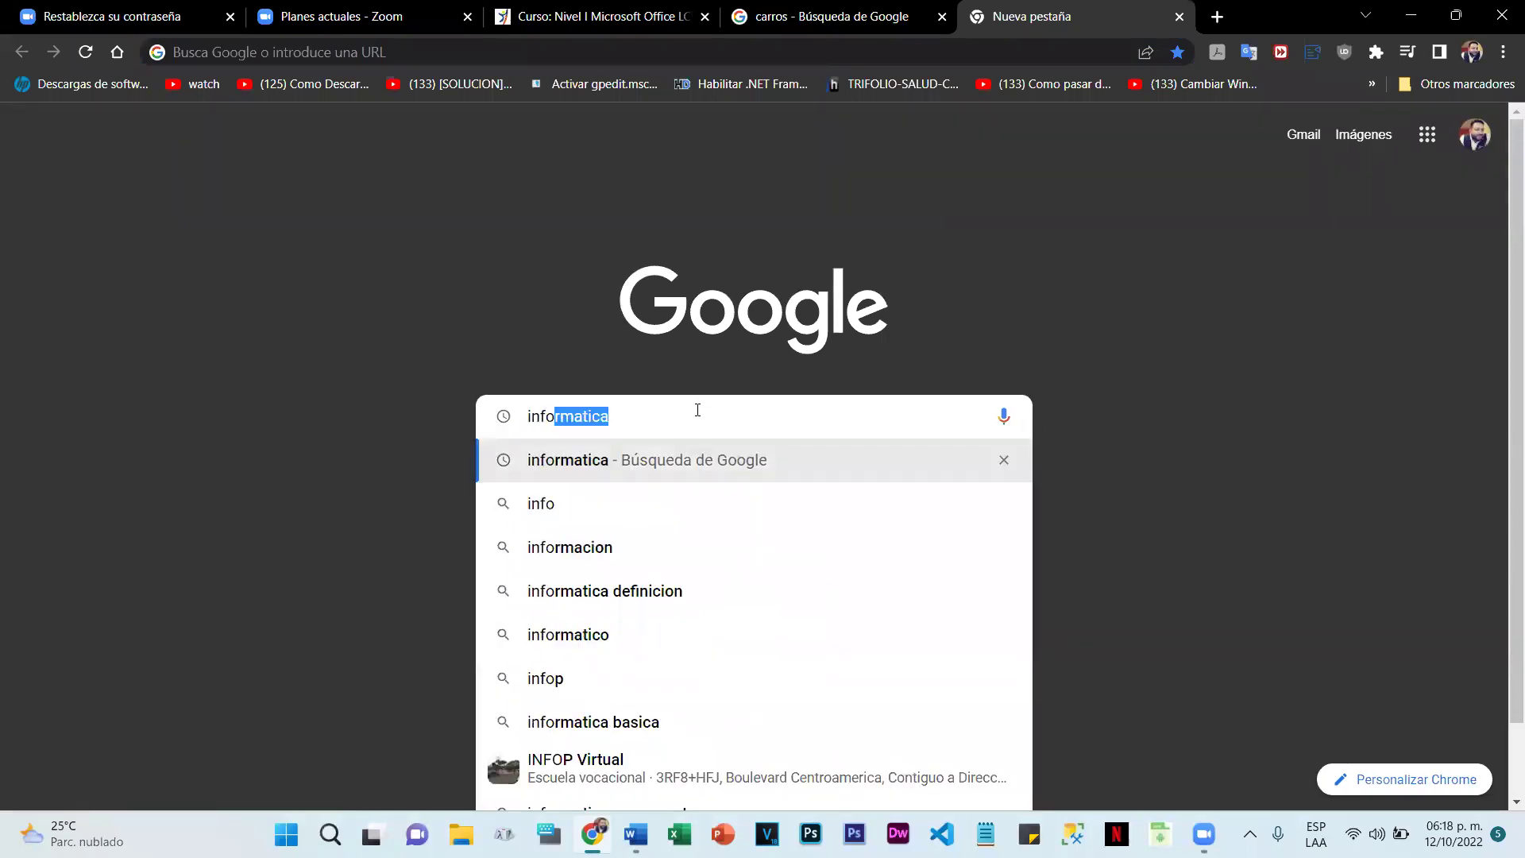
key(Return)
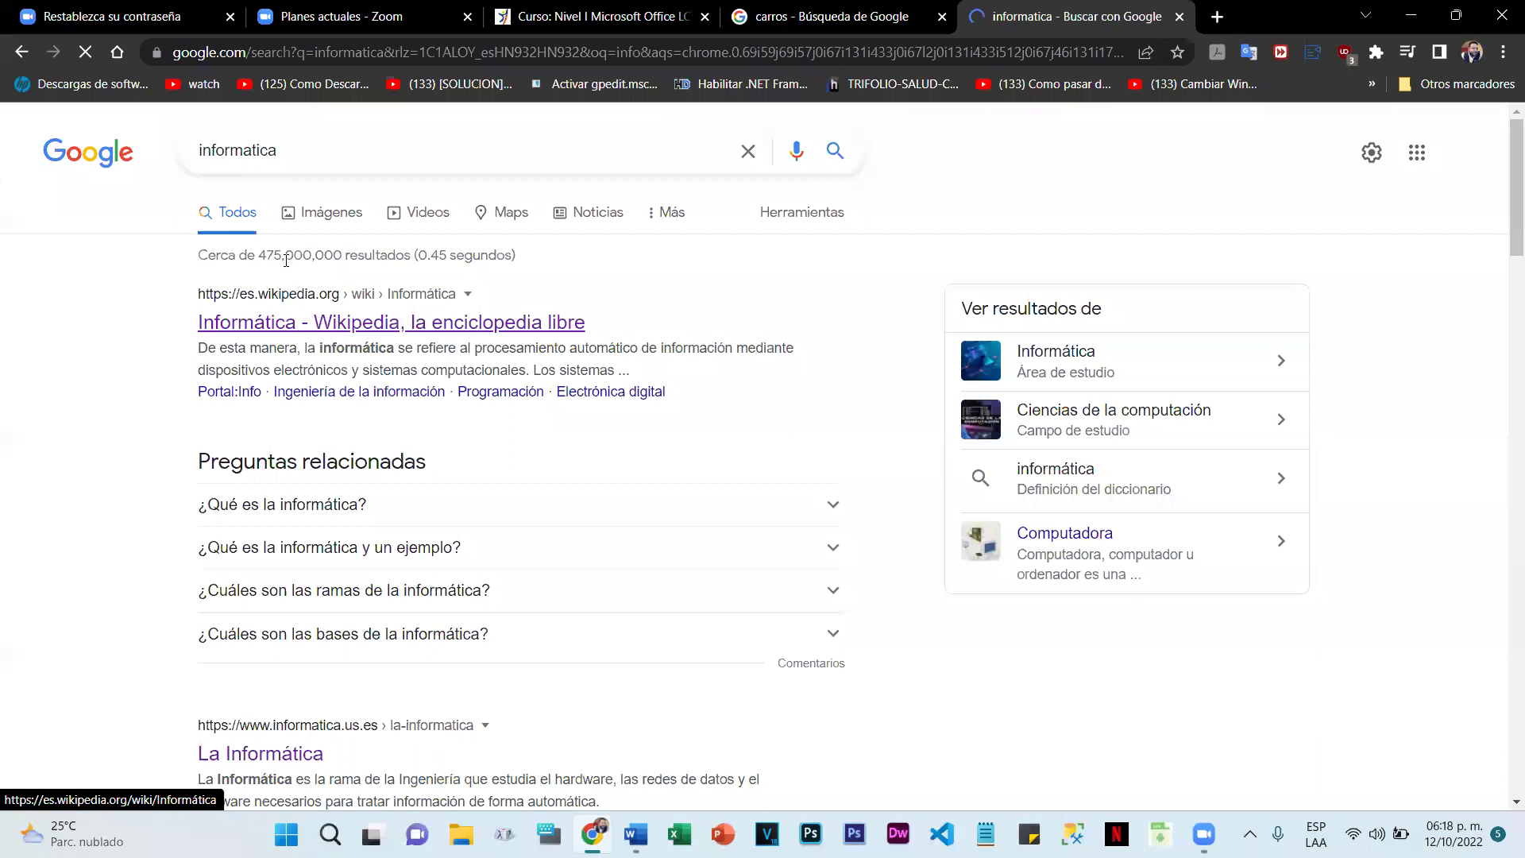
click(286, 321)
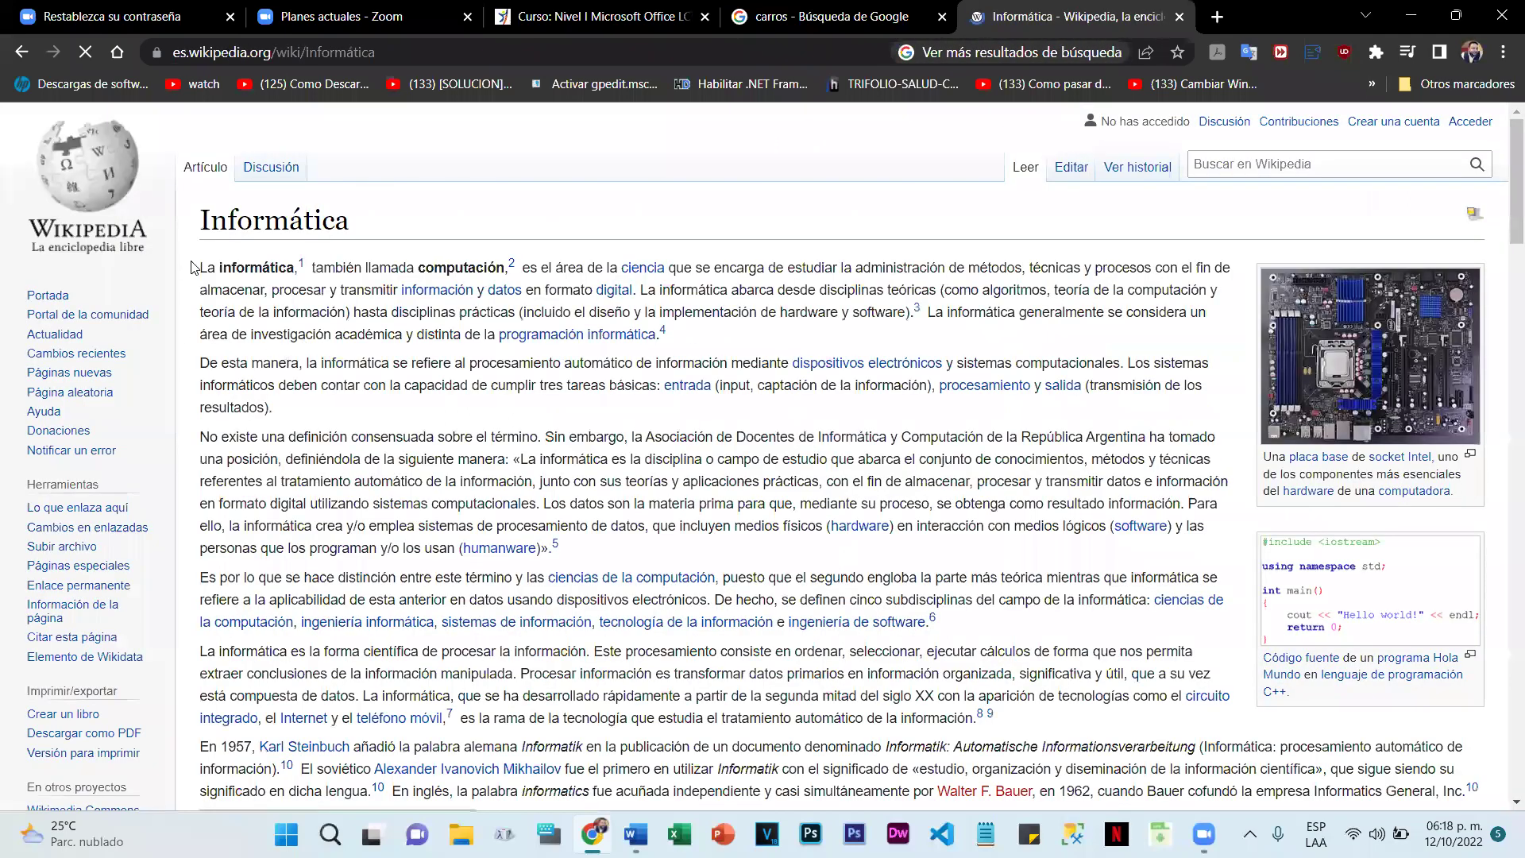
Step: Copy the first three paragraphs of the Wikipedia article and return to the Word document
drag(808, 574, 858, 527)
key(ctrl+c)
click(1411, 14)
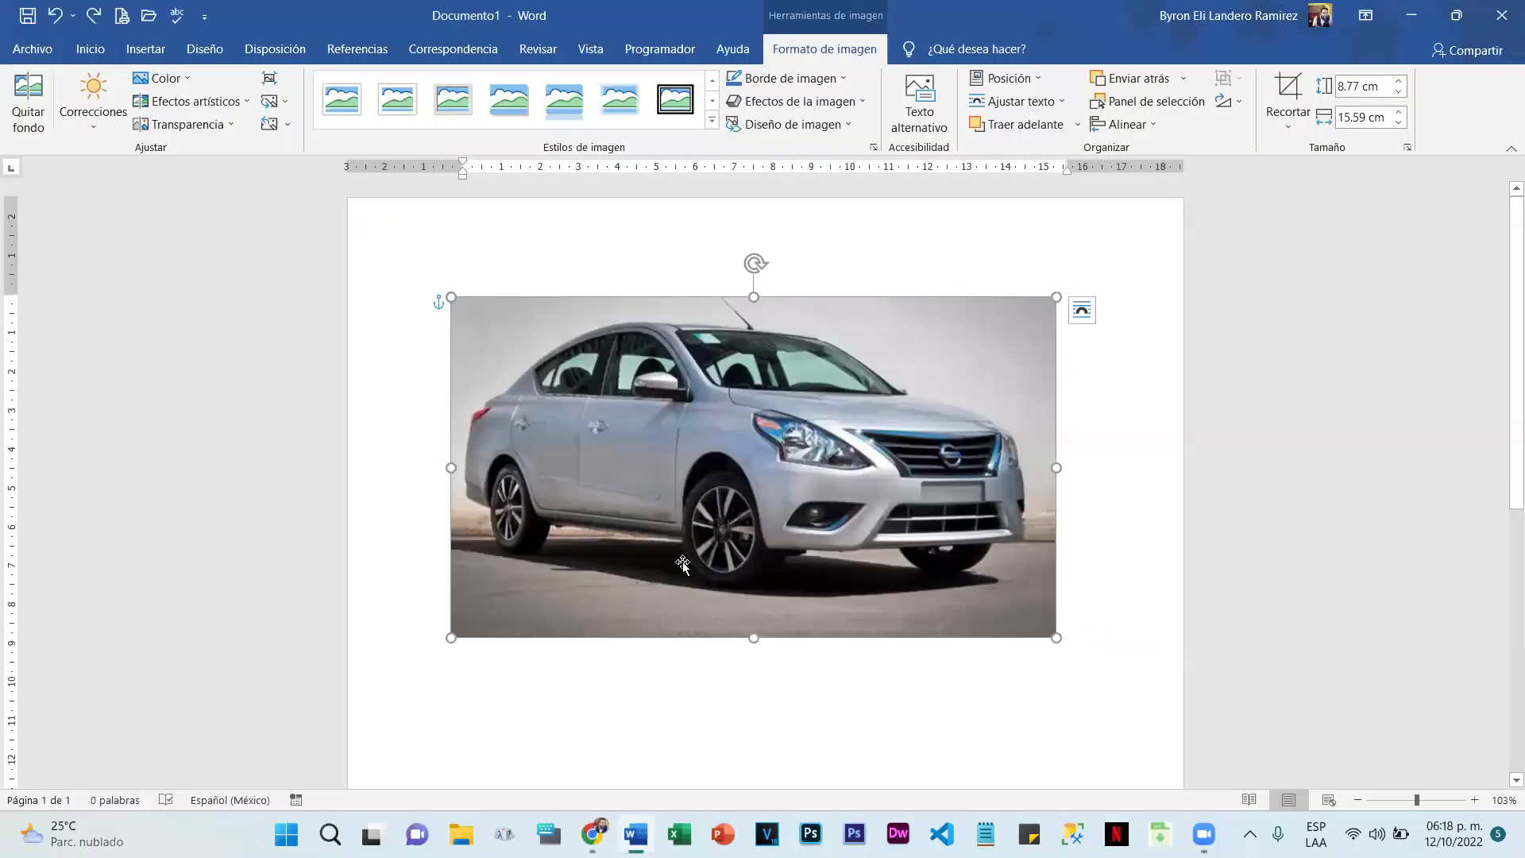
Step: Move the car picture down the page and paste the copied paragraphs as text only at the document's start
click(703, 267)
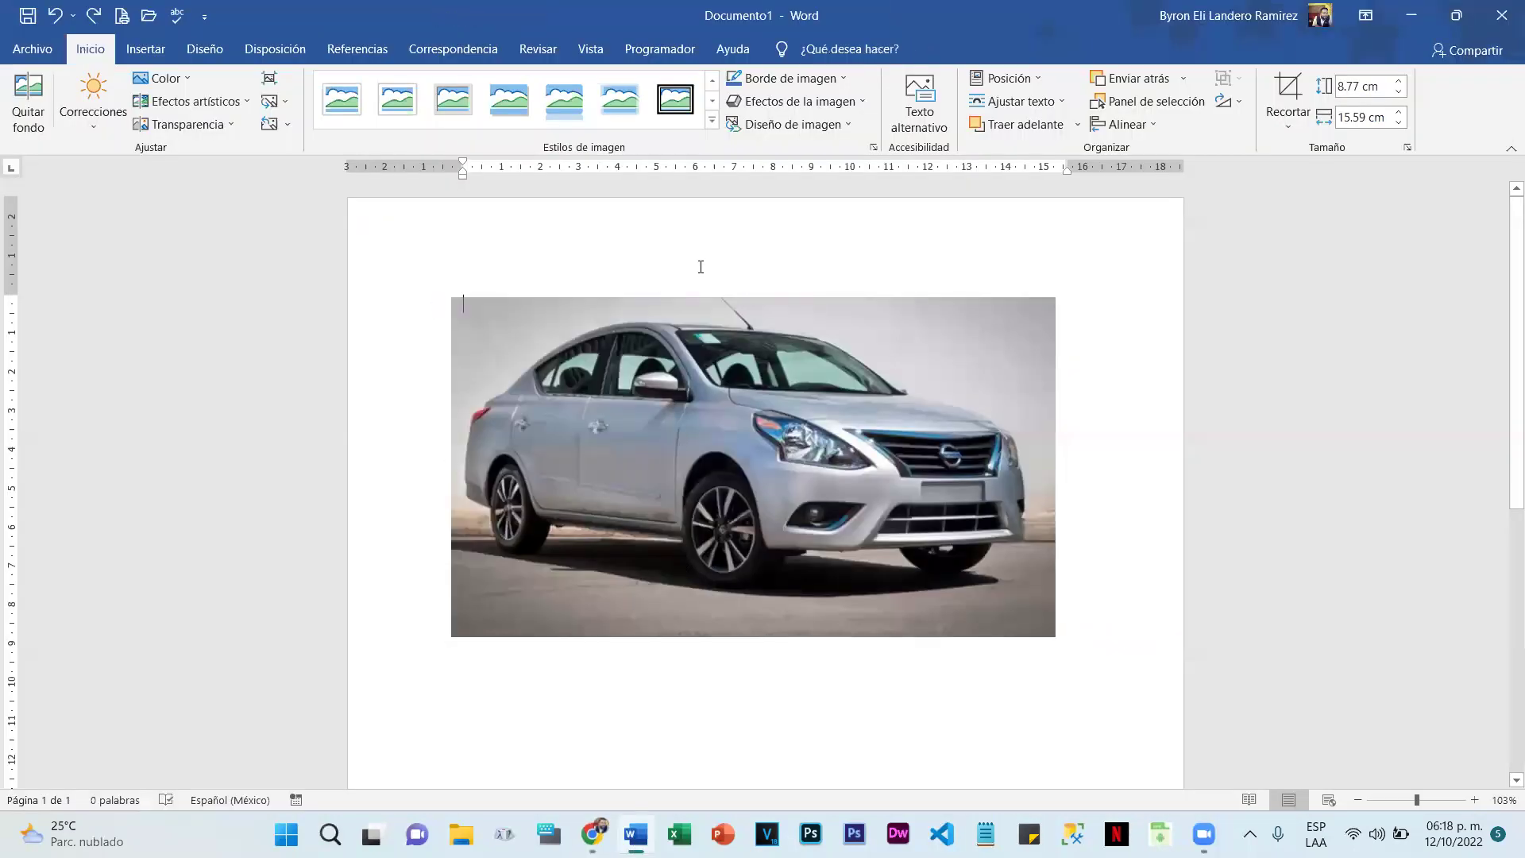
right_click(672, 308)
click(650, 284)
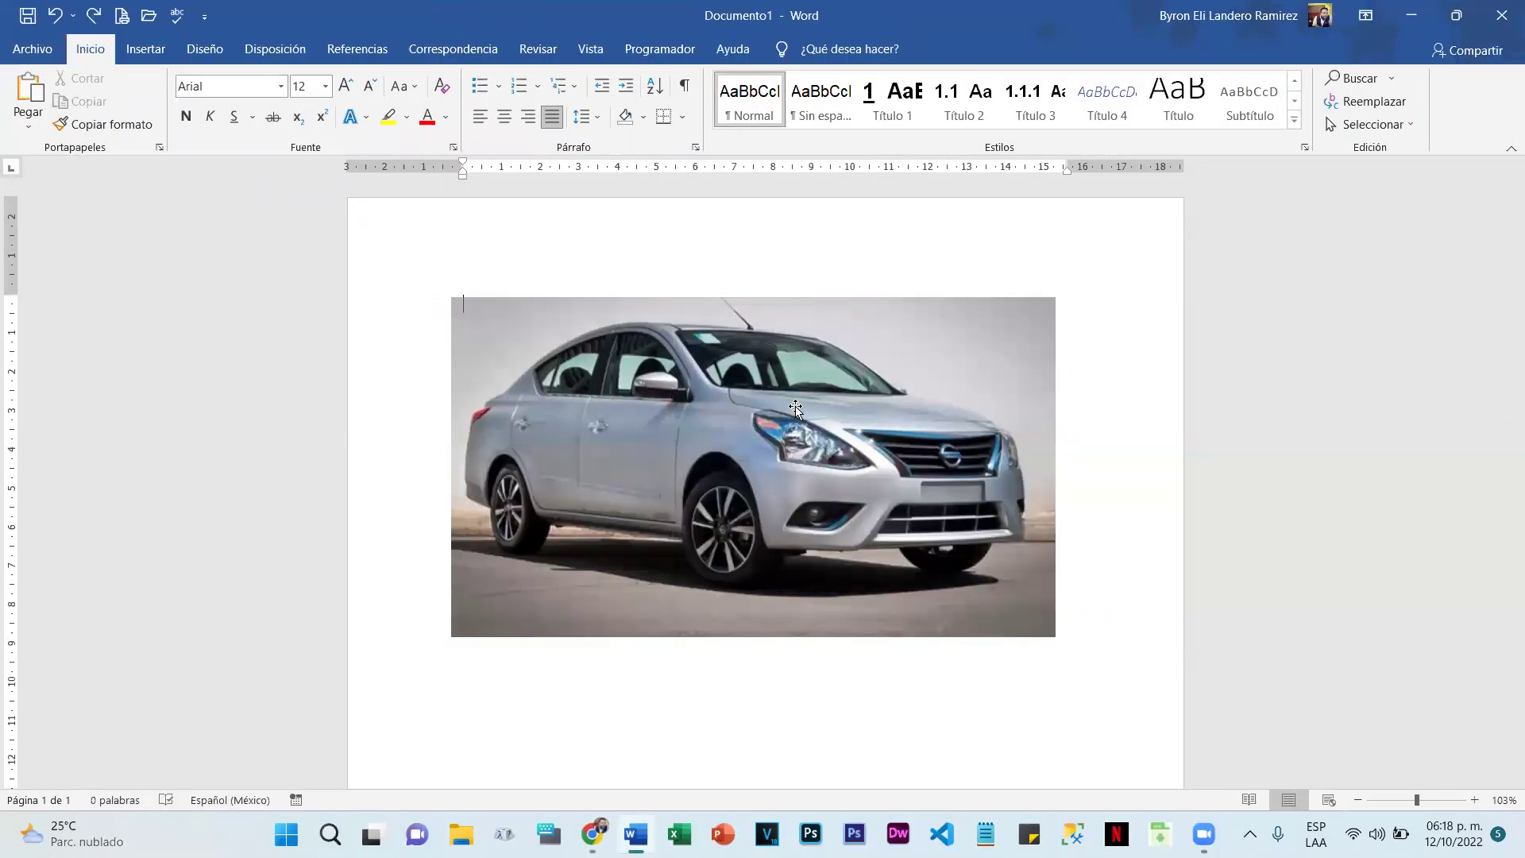
drag(780, 513, 857, 786)
click(517, 241)
right_click(520, 238)
click(621, 325)
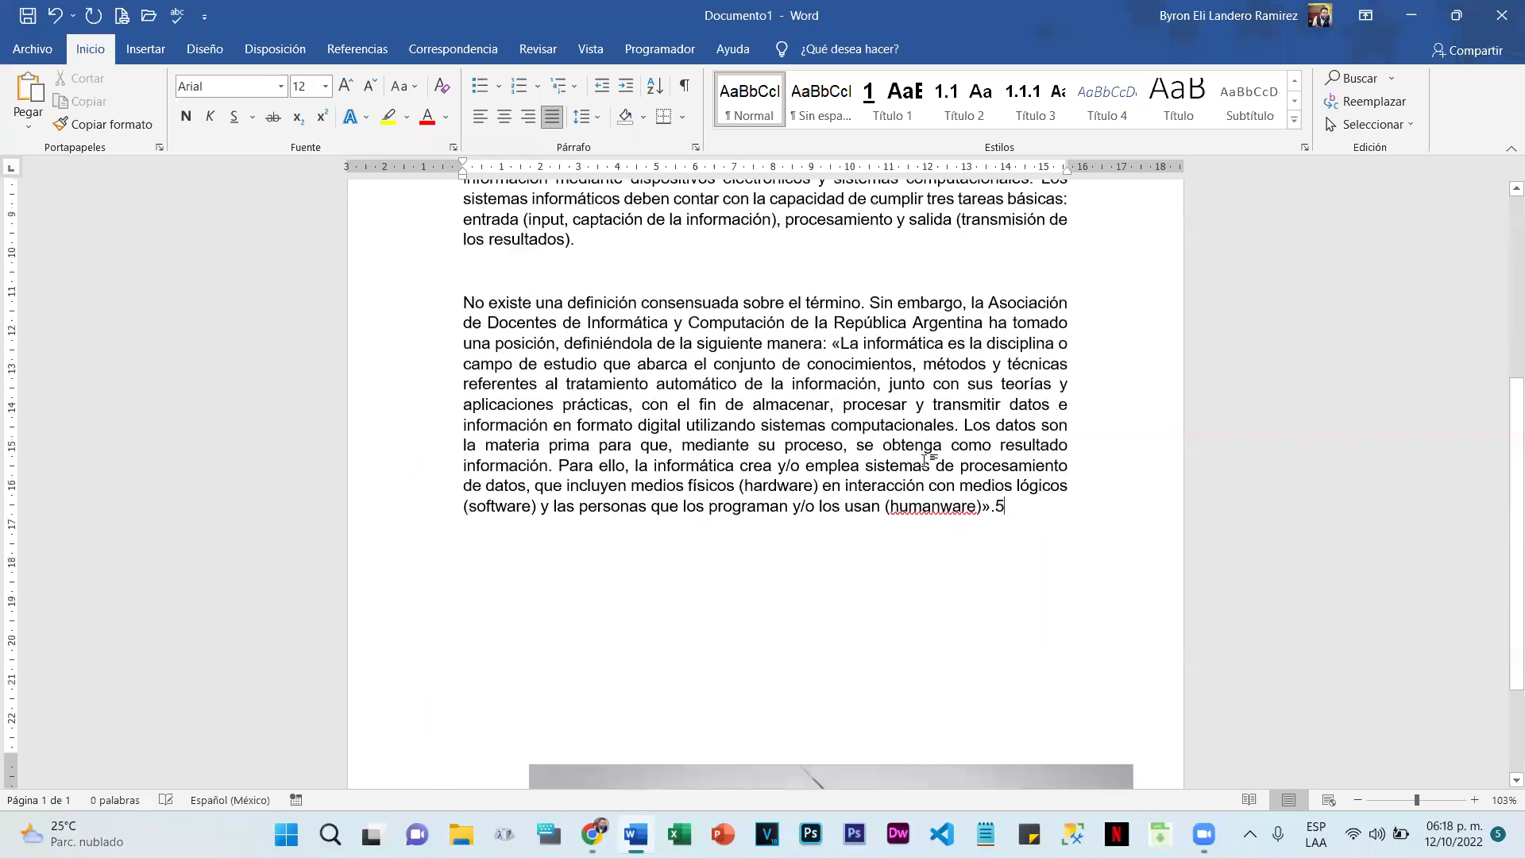
Step: Move the car picture back up to the start of the page so it overlaps the first two paragraphs
scroll(798, 668, down, 1)
click(765, 585)
scroll(821, 508, up, 1)
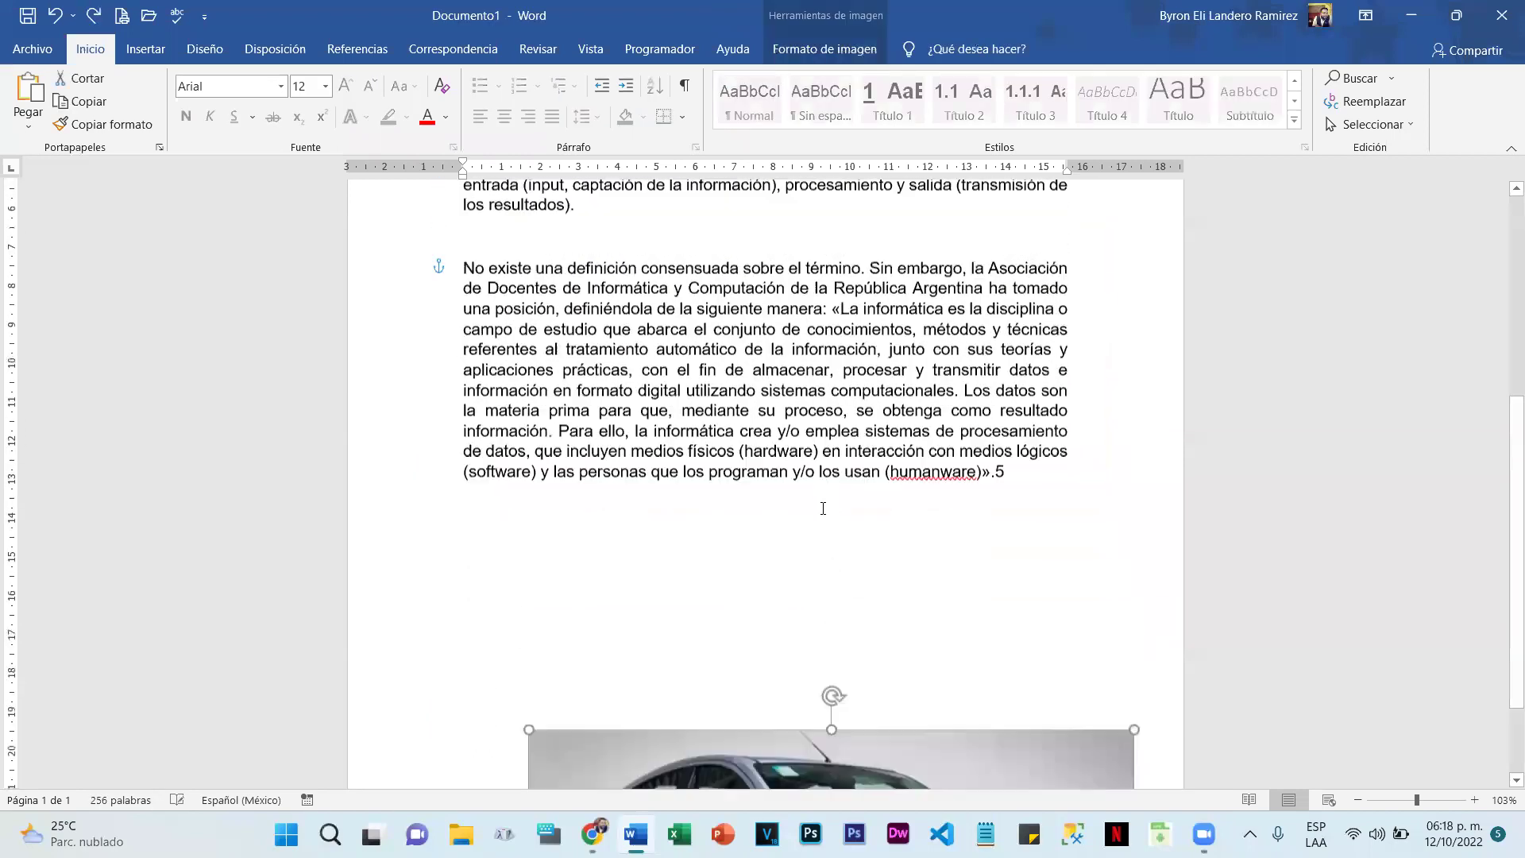
scroll(789, 513, down, 2)
drag(683, 605, 757, 194)
scroll(815, 386, up, 3)
scroll(762, 562, up, 2)
drag(738, 463, 735, 314)
scroll(734, 314, up, 3)
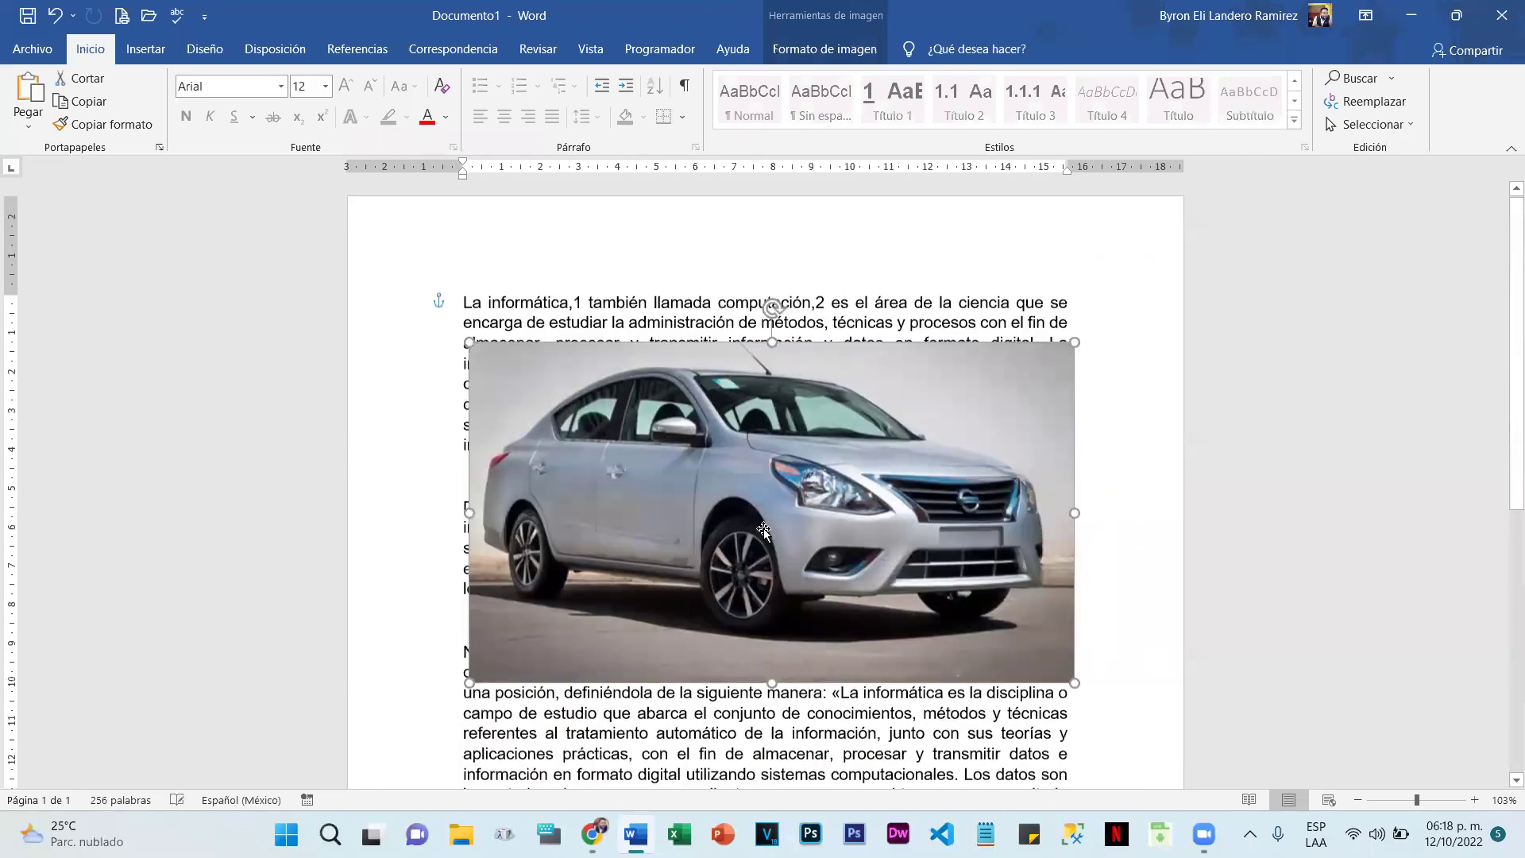
drag(735, 459, 721, 405)
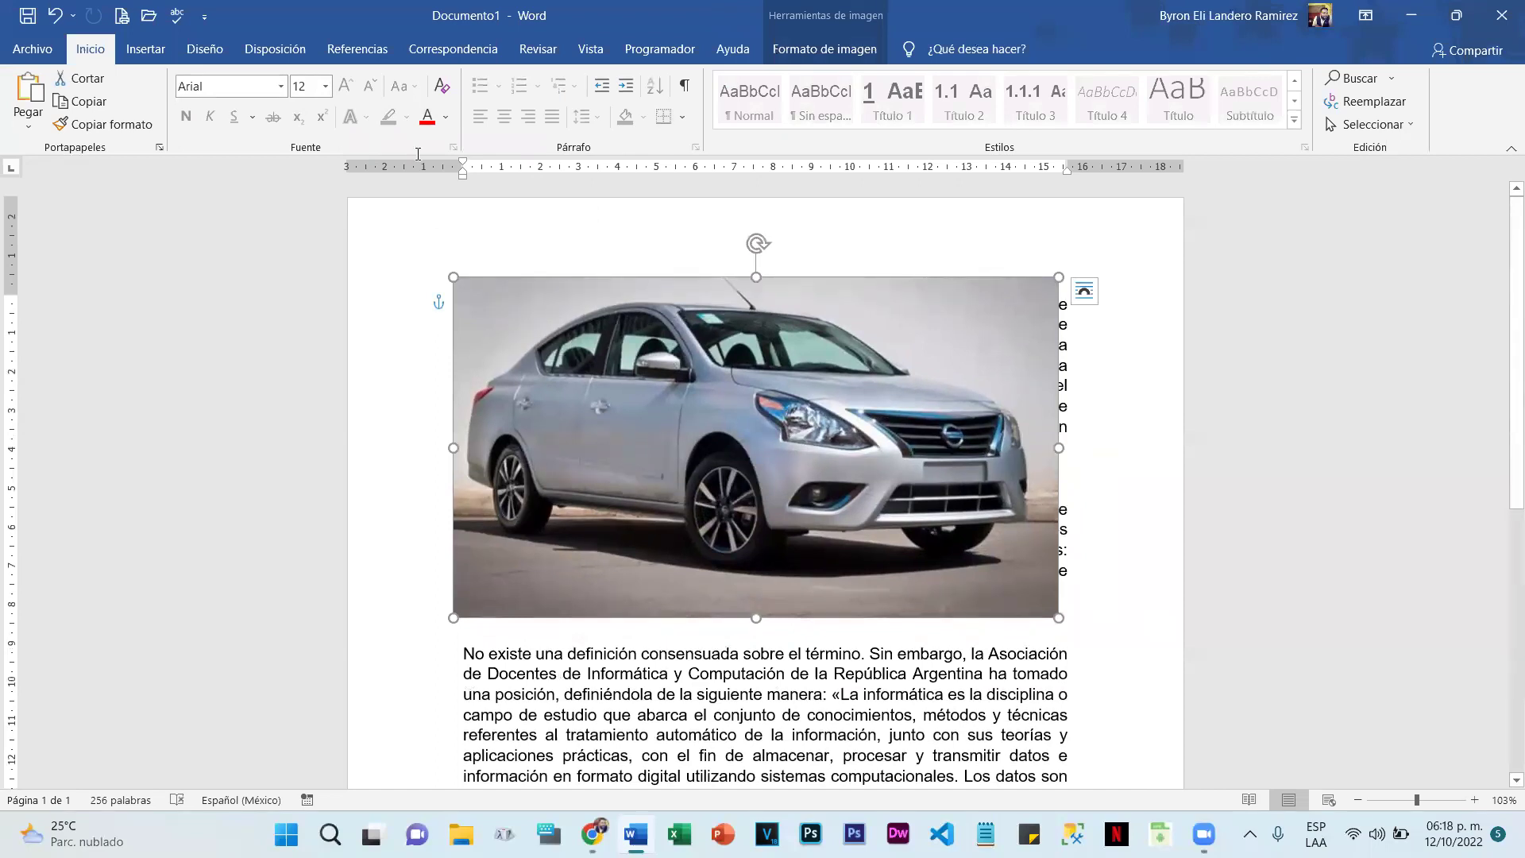
Step: Look at the transparency presets for the car picture and close them without applying one
double_click(782, 394)
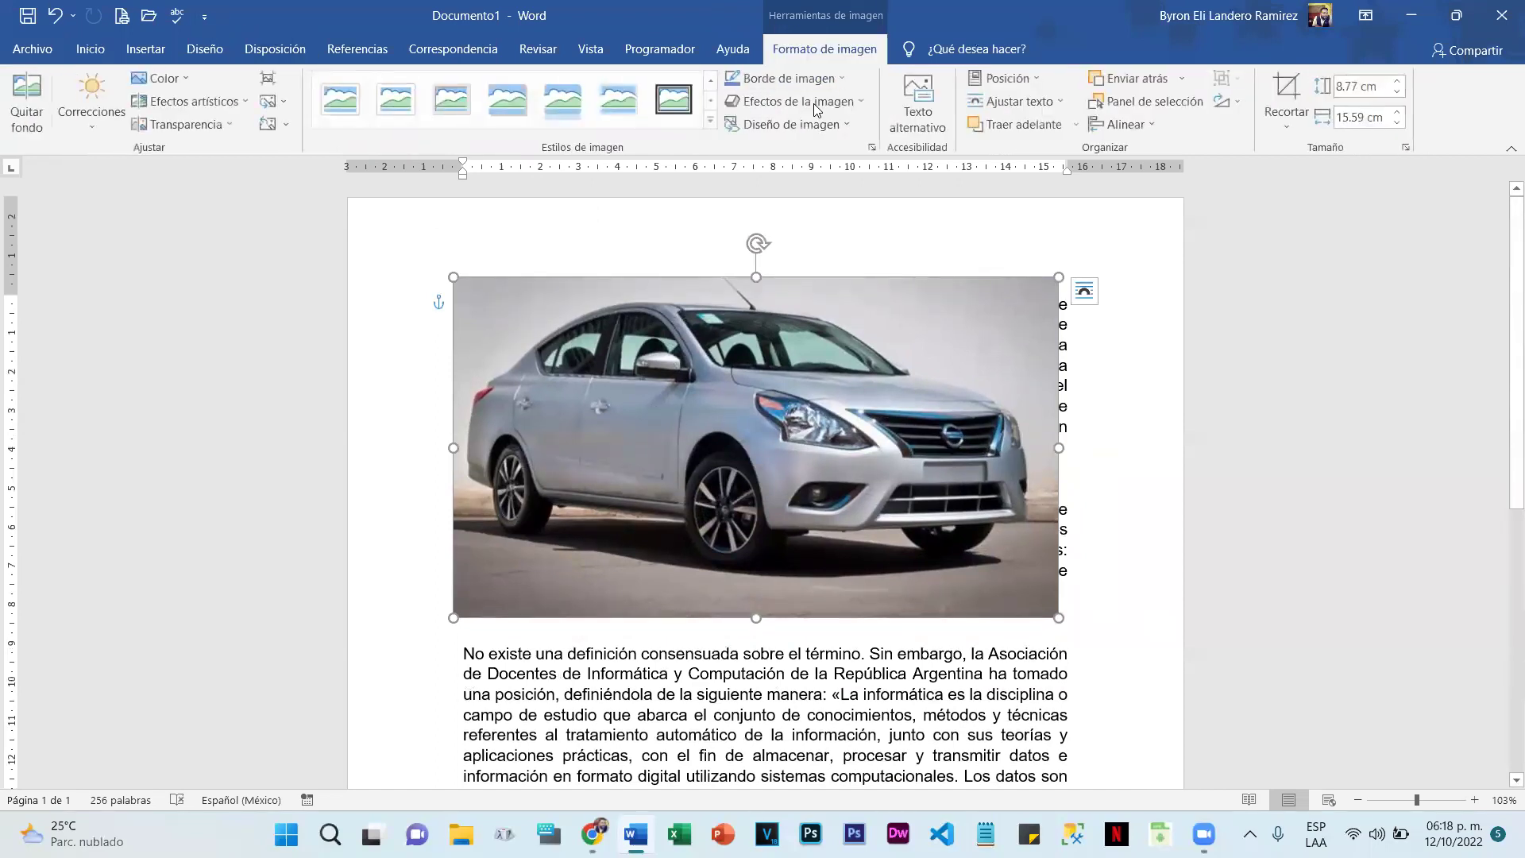
click(216, 124)
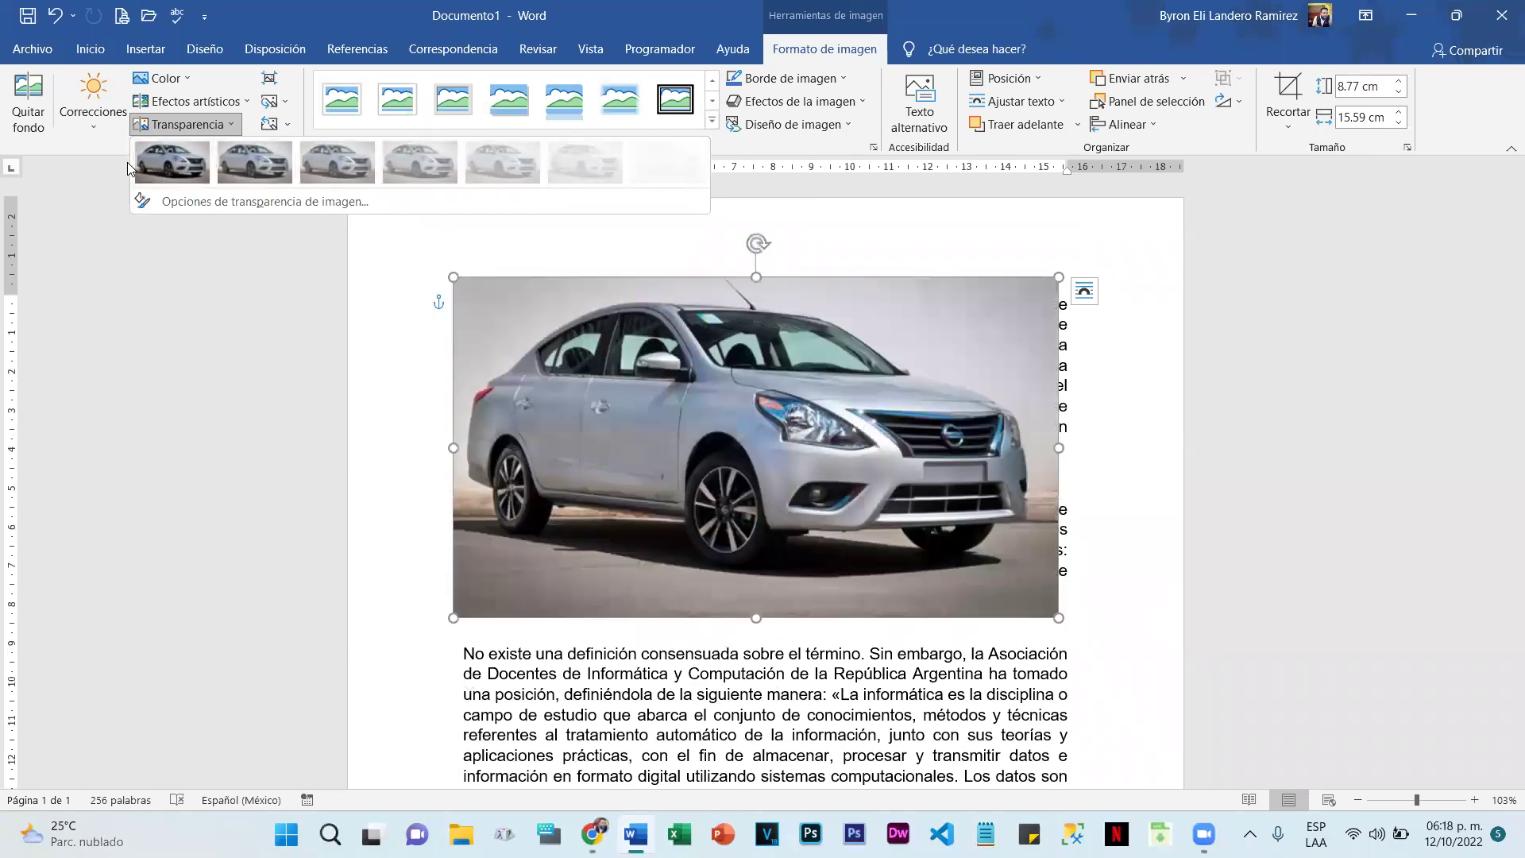
click(238, 250)
Step: Shift the picture slightly right and down over the text, and look at the image compression options without applying them
mouse_move(786, 334)
mouse_down()
mouse_move(790, 401)
mouse_move(810, 330)
mouse_move(807, 342)
mouse_up()
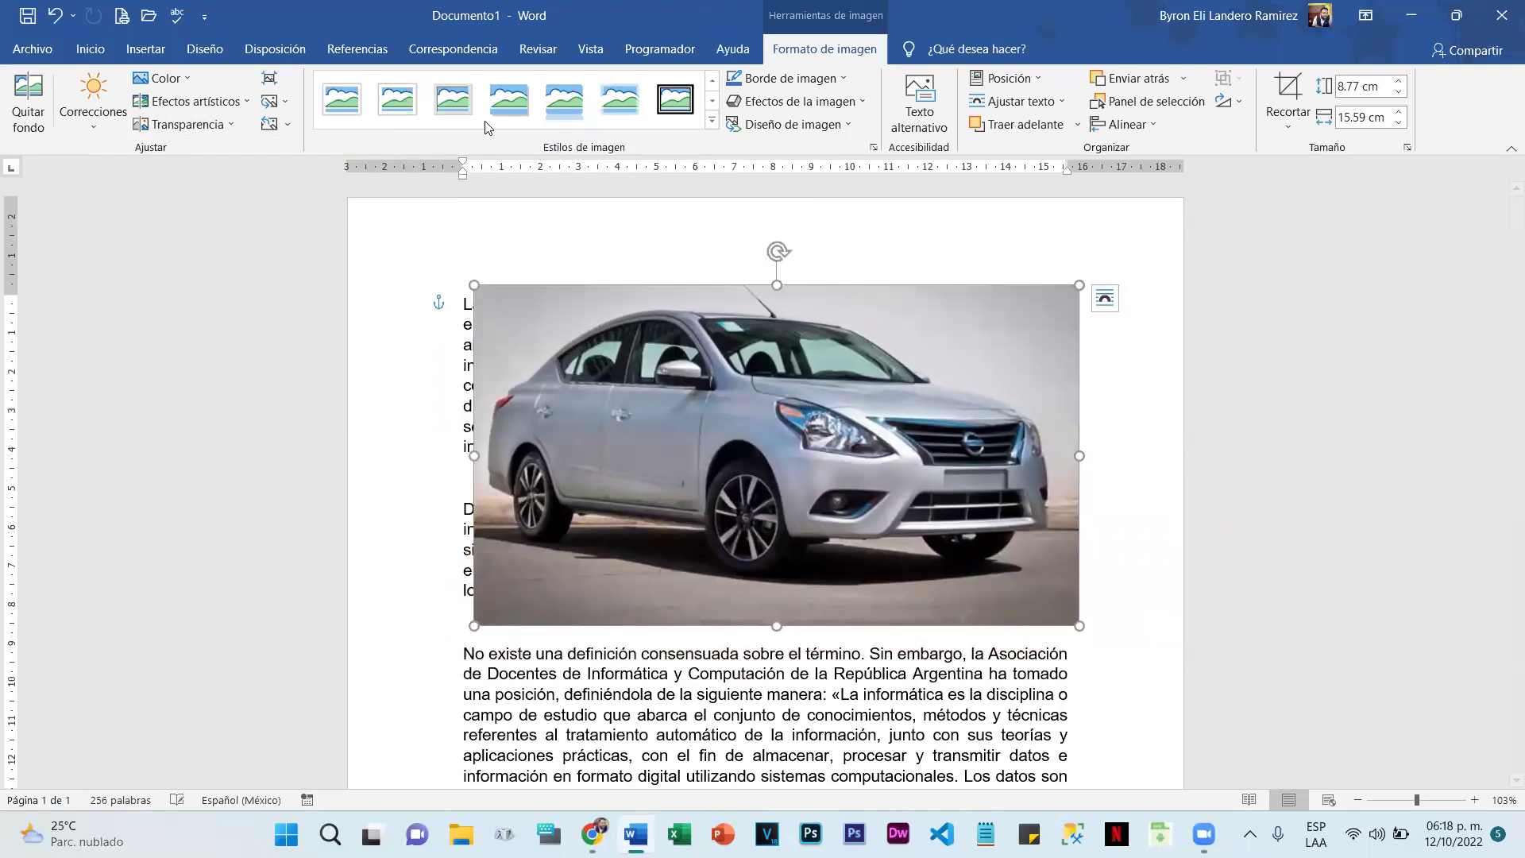
click(268, 80)
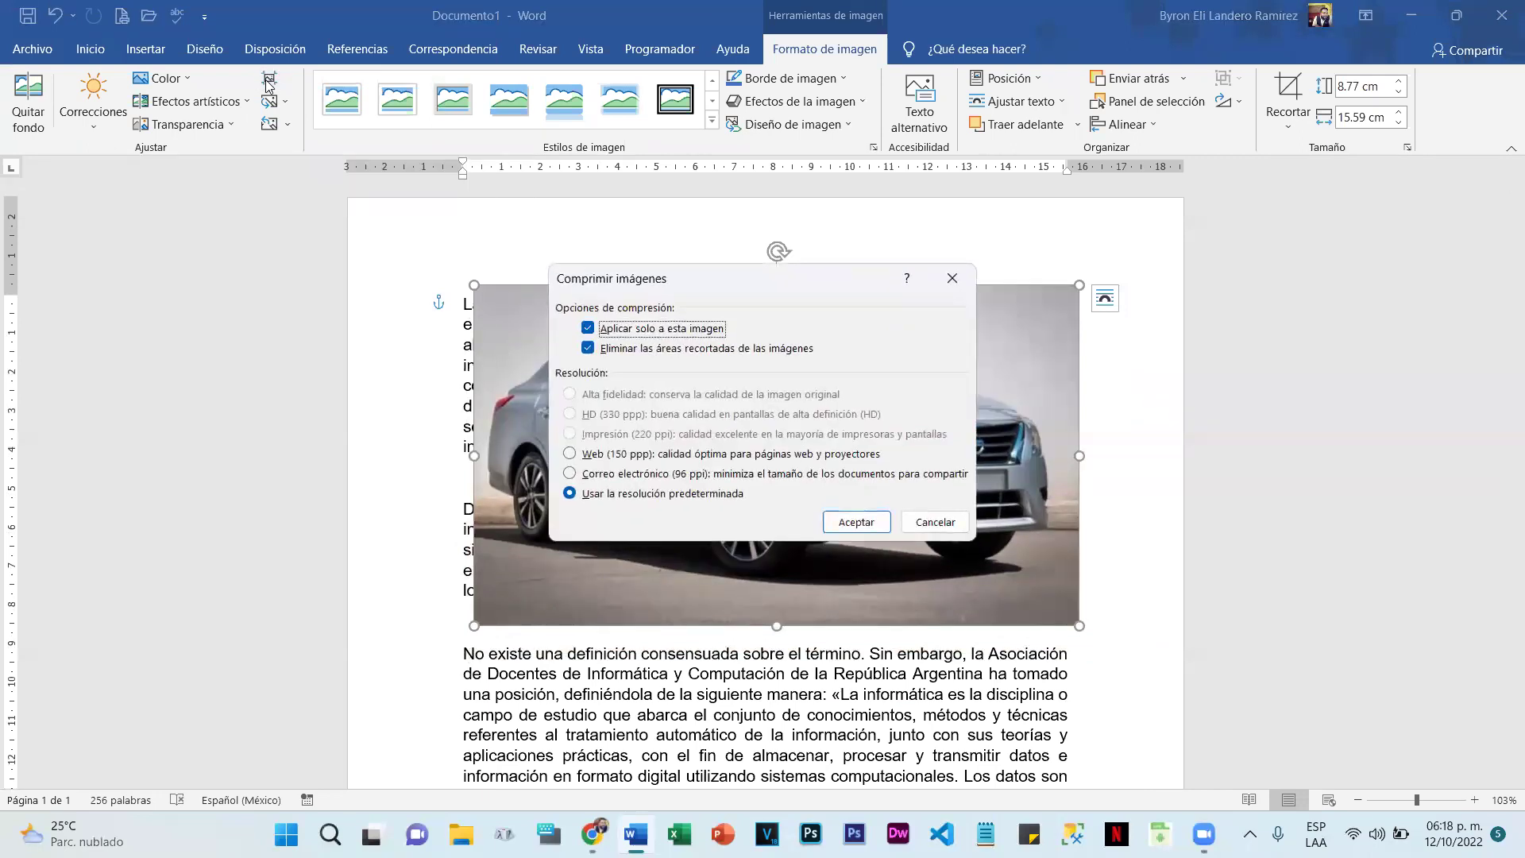
click(934, 522)
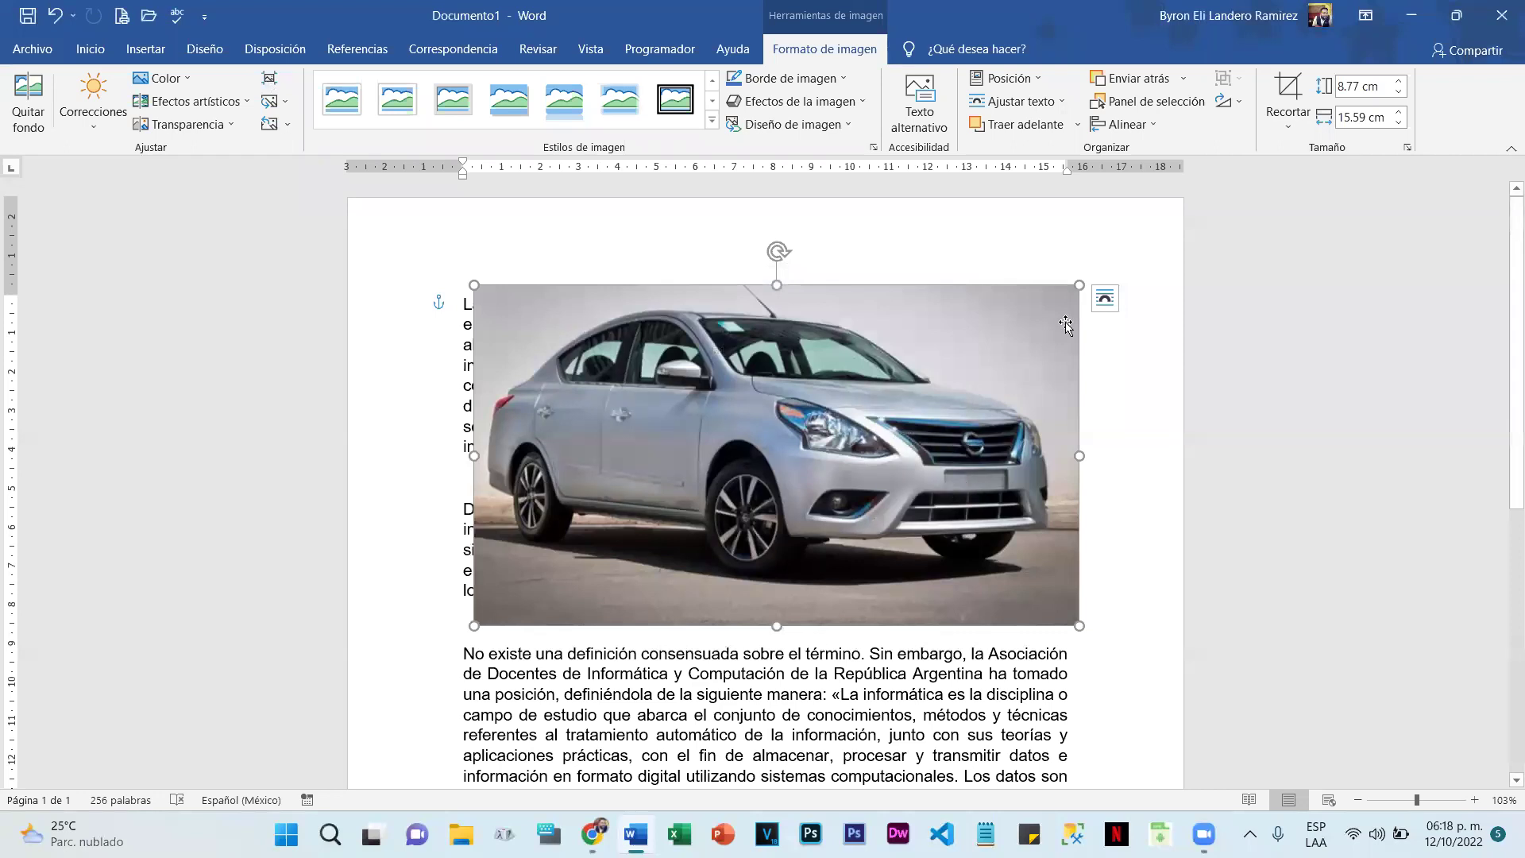
Step: Crop the car picture closer to the car on all four sides, to about 7.21 cm high and 14.5 cm wide
click(1290, 102)
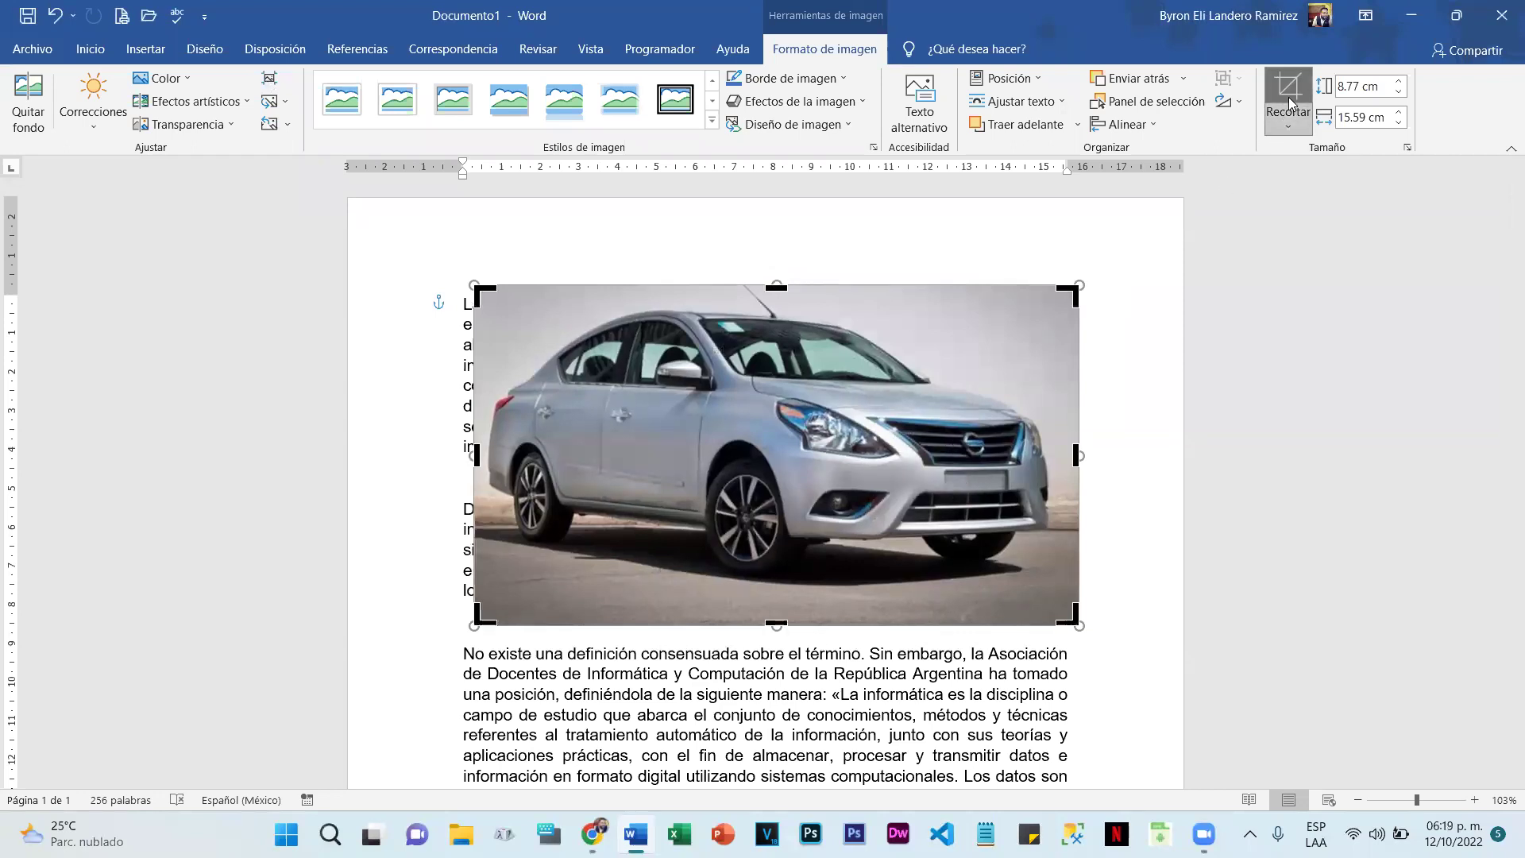
drag(772, 288, 776, 306)
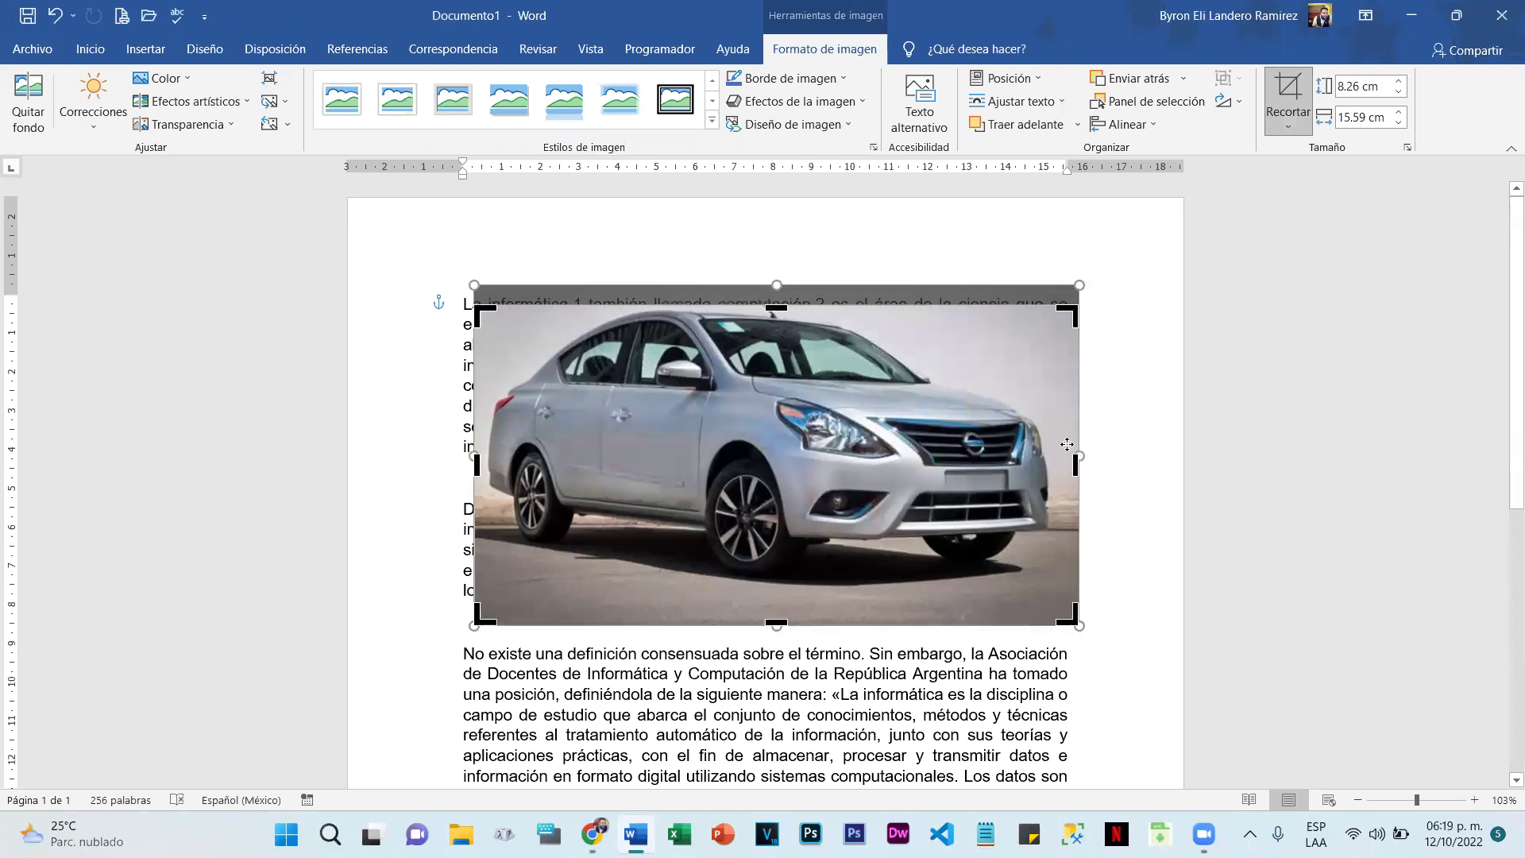
drag(1078, 465, 1047, 466)
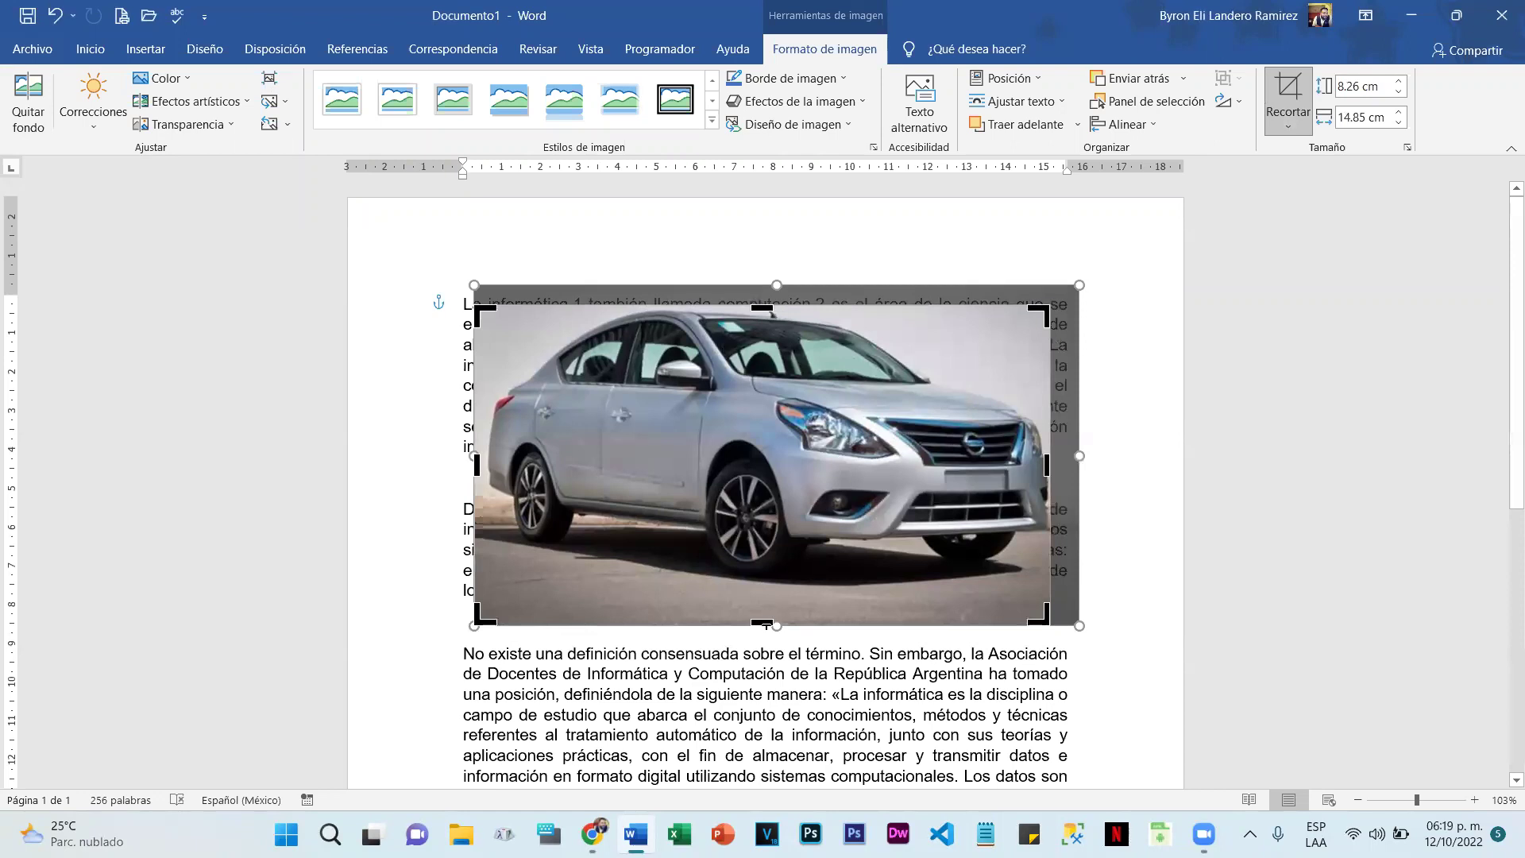
drag(761, 626, 771, 585)
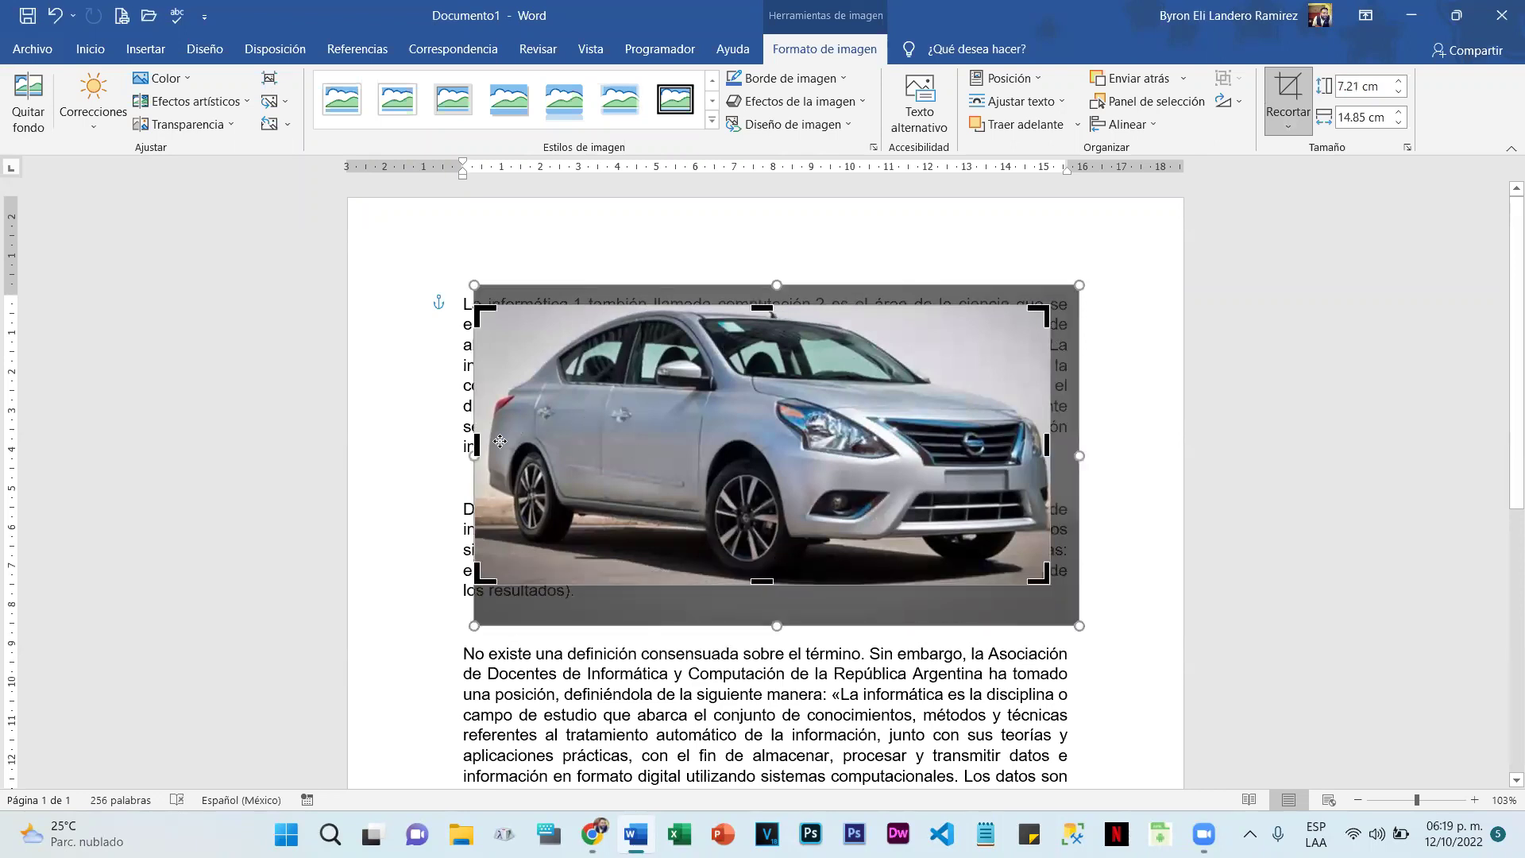
drag(478, 444, 490, 445)
click(1162, 390)
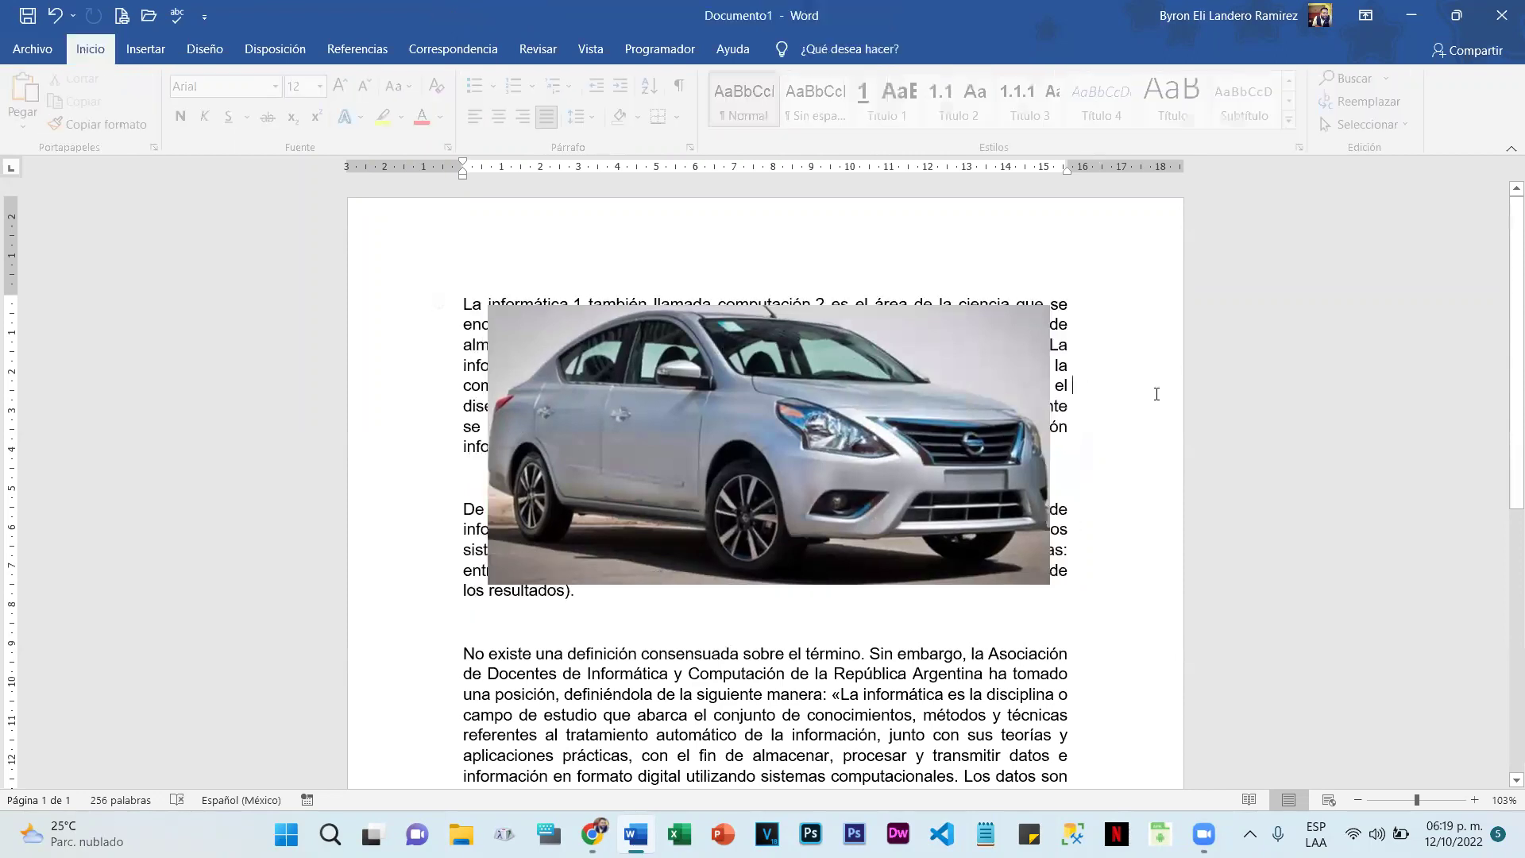
Step: Move the cropped picture up slightly and check its hidden cropped areas with the Crop tool
click(777, 428)
mouse_move(779, 429)
mouse_down()
mouse_move(879, 302)
mouse_move(765, 456)
mouse_move(747, 420)
mouse_move(779, 412)
mouse_up()
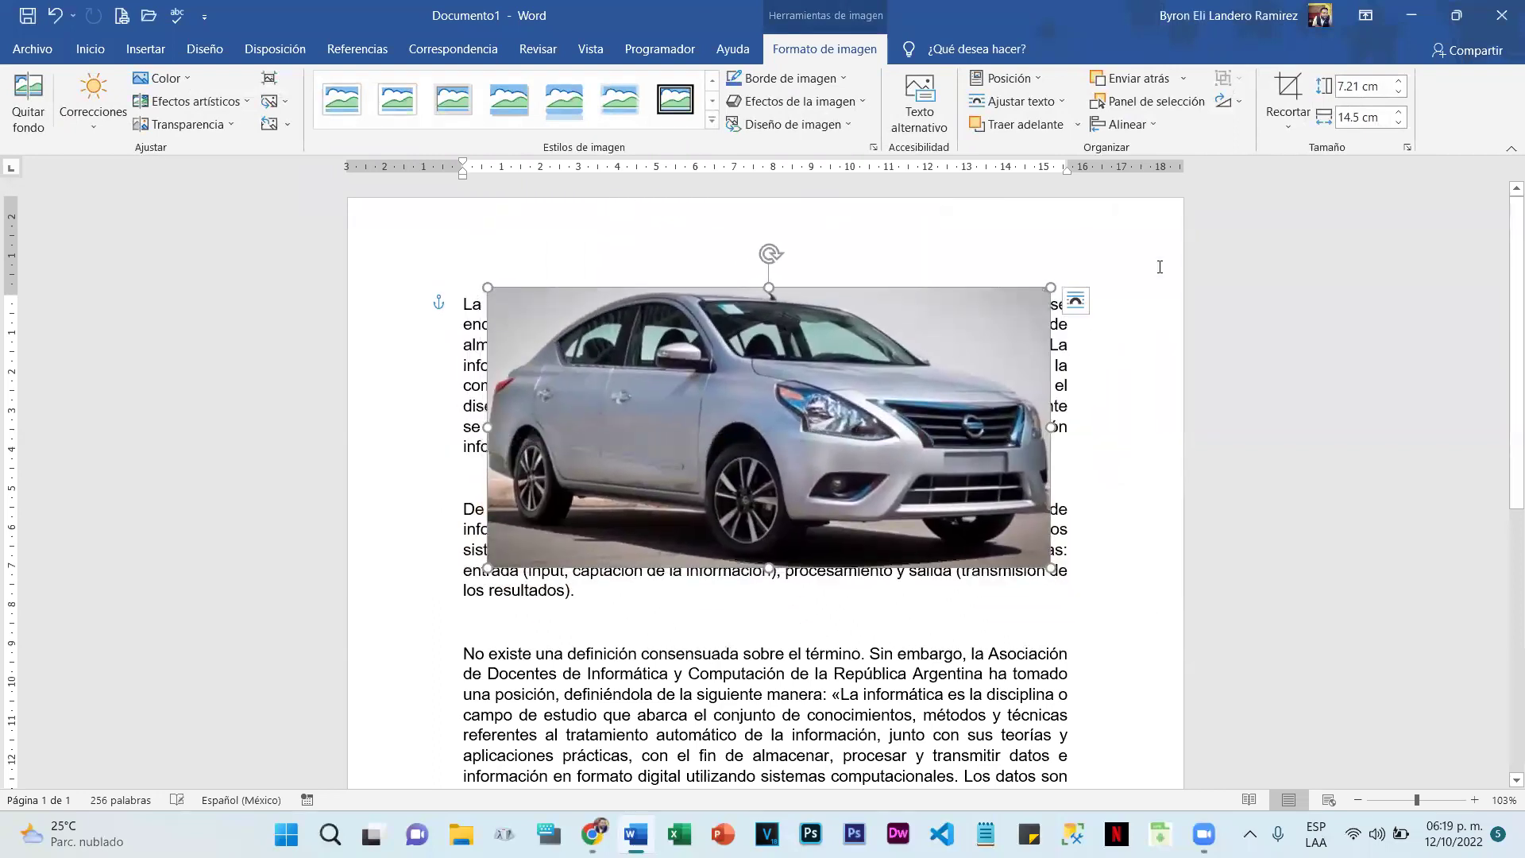
click(1288, 100)
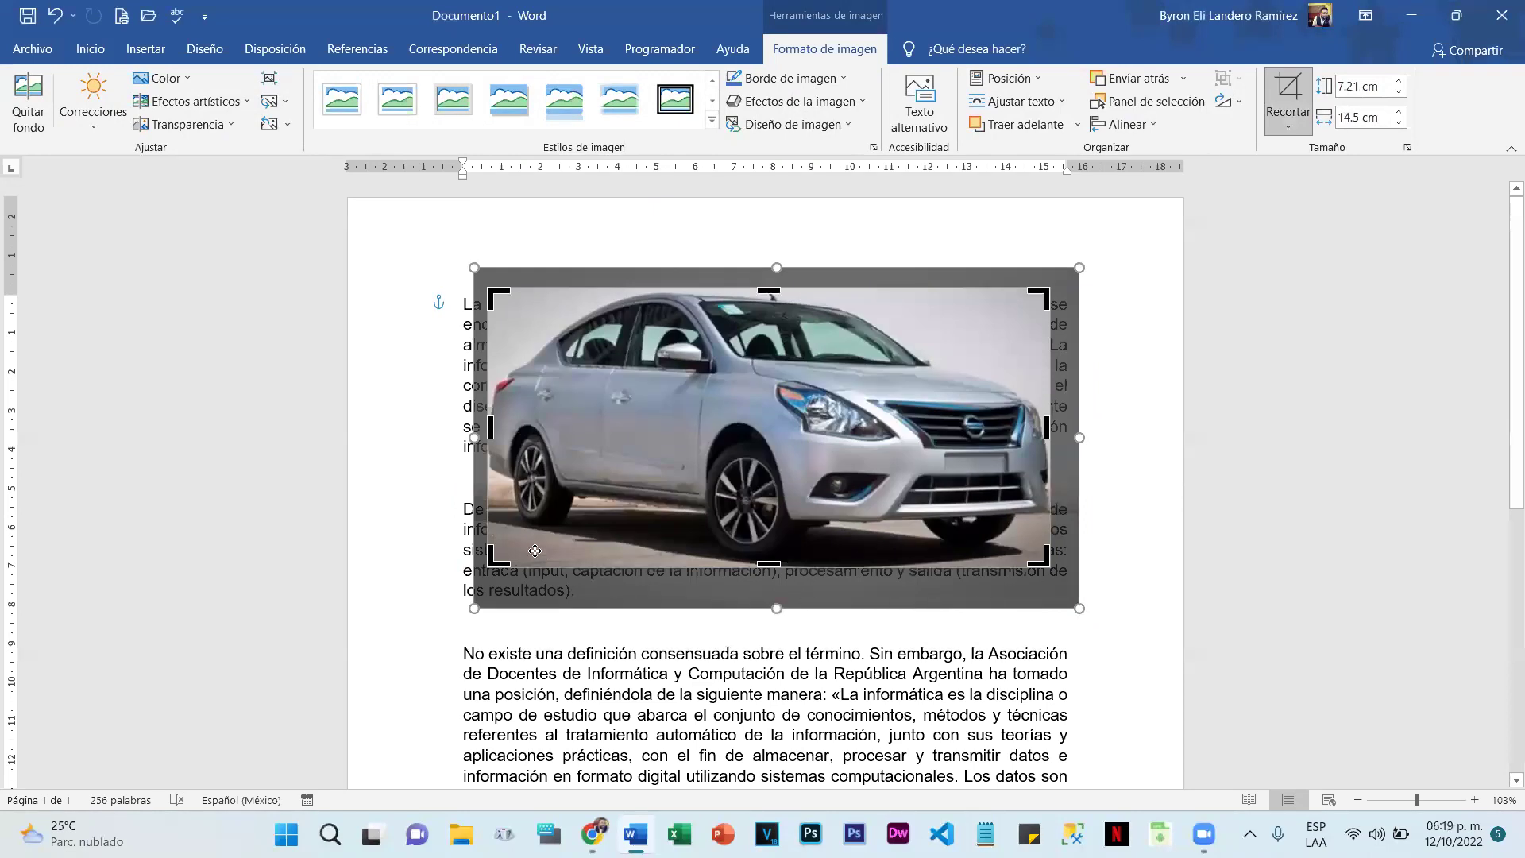
click(1134, 338)
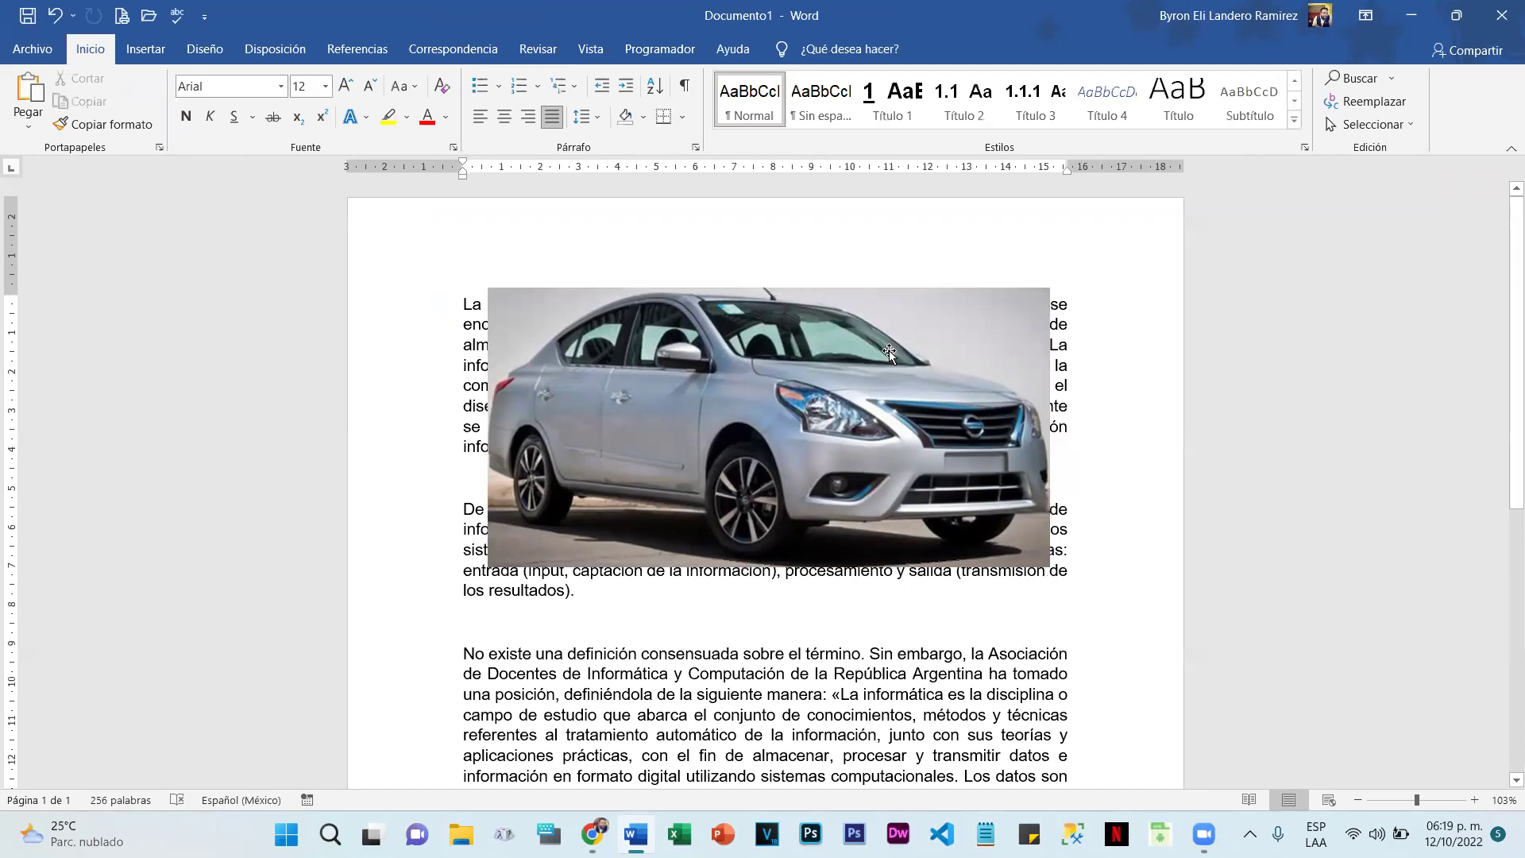
Step: Extend the crop at its lower-right corner to about 8.23 × 15.24 cm, and pull it back to about 7.15 × 14.62 cm
click(889, 350)
click(1281, 92)
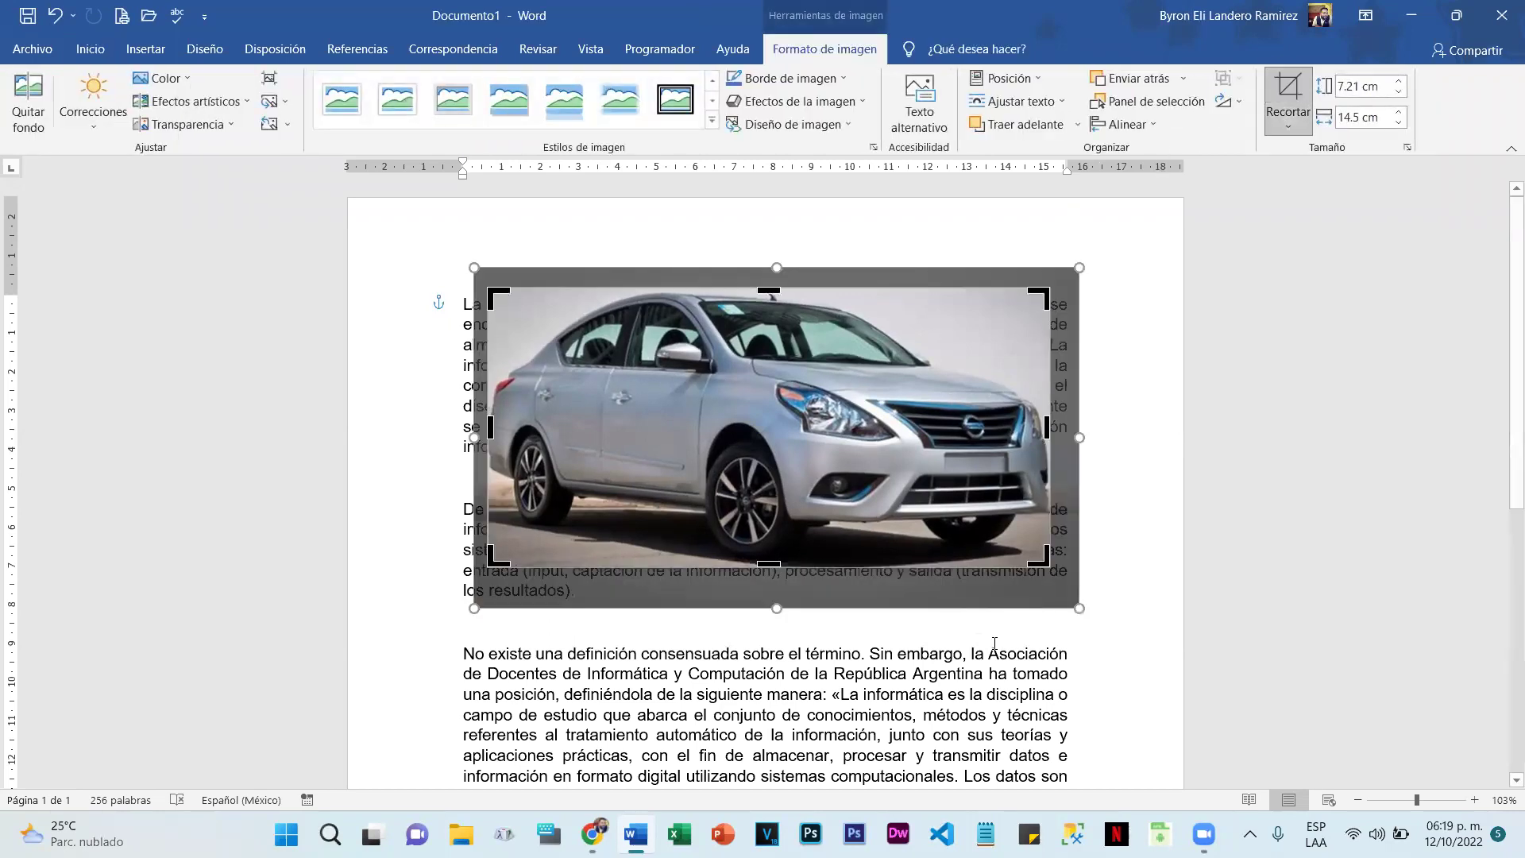
drag(1035, 558, 1078, 606)
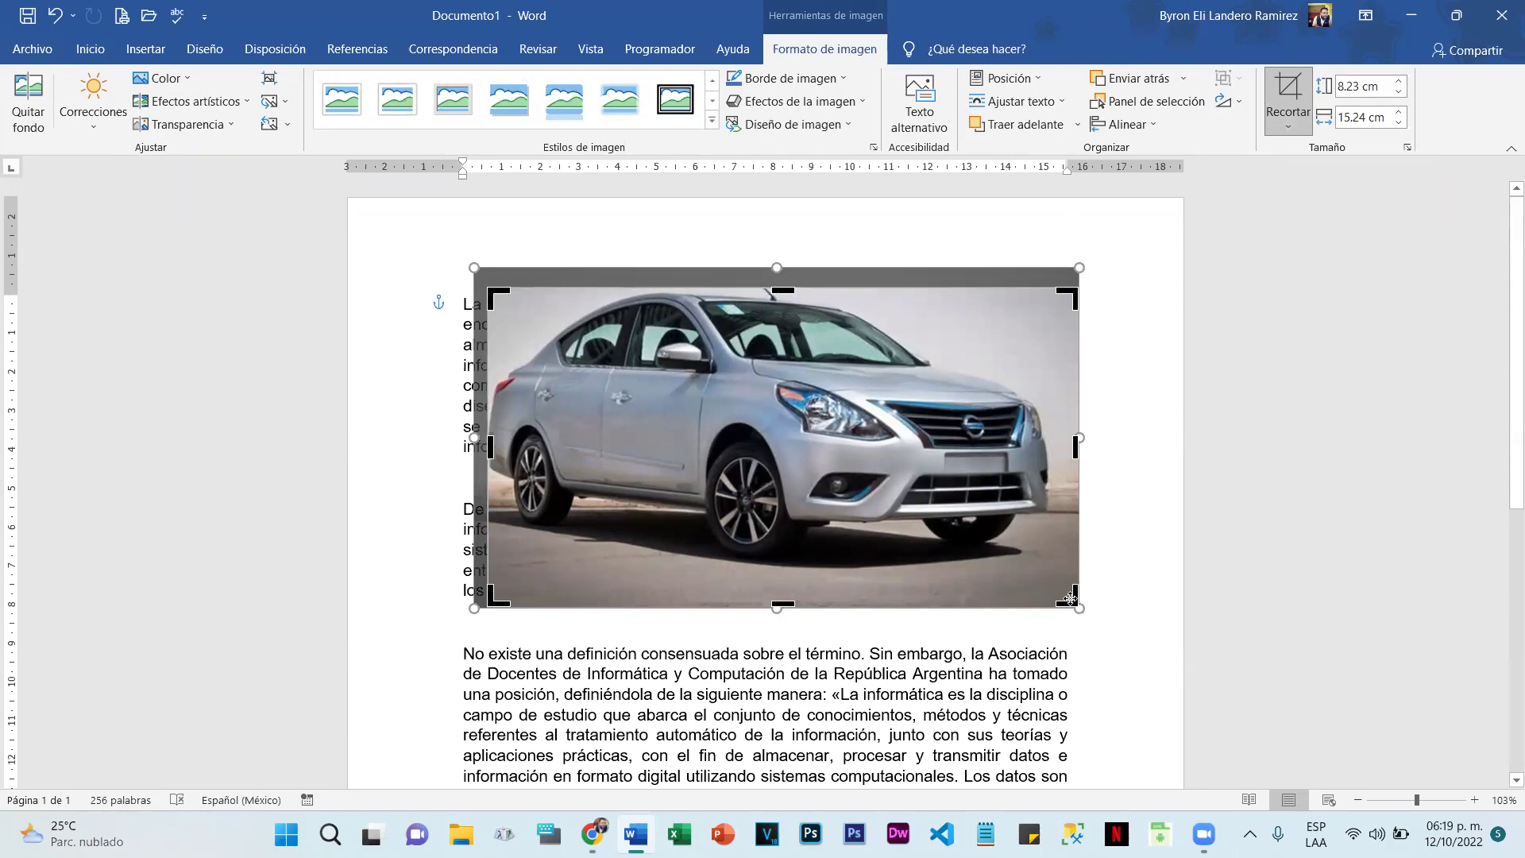
drag(1071, 592, 1049, 560)
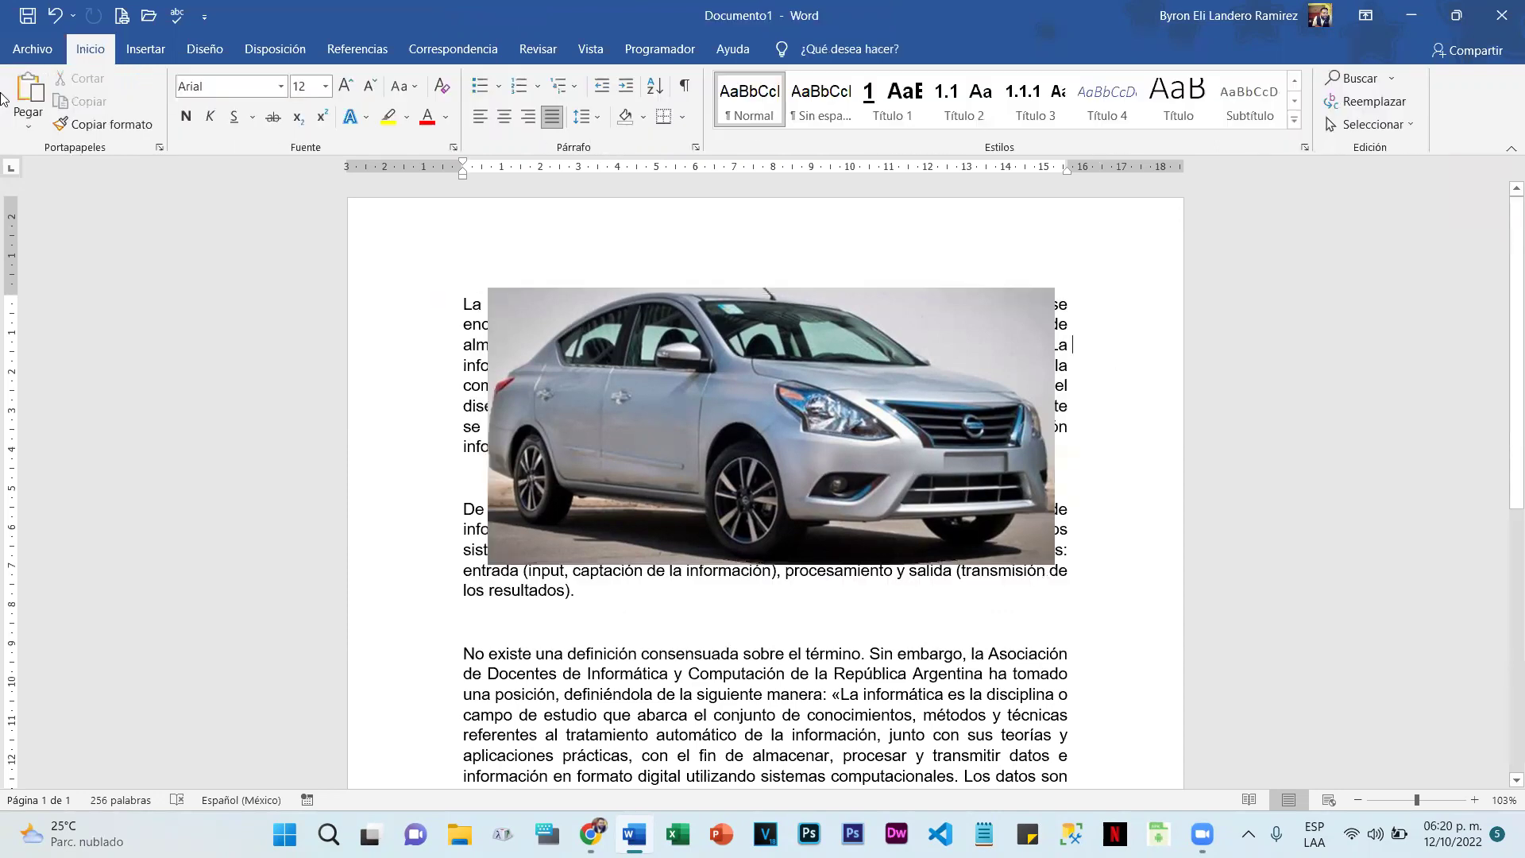
Step: Compress all the document's images, not only the selected one, deleting cropped areas and using the default resolution
click(561, 320)
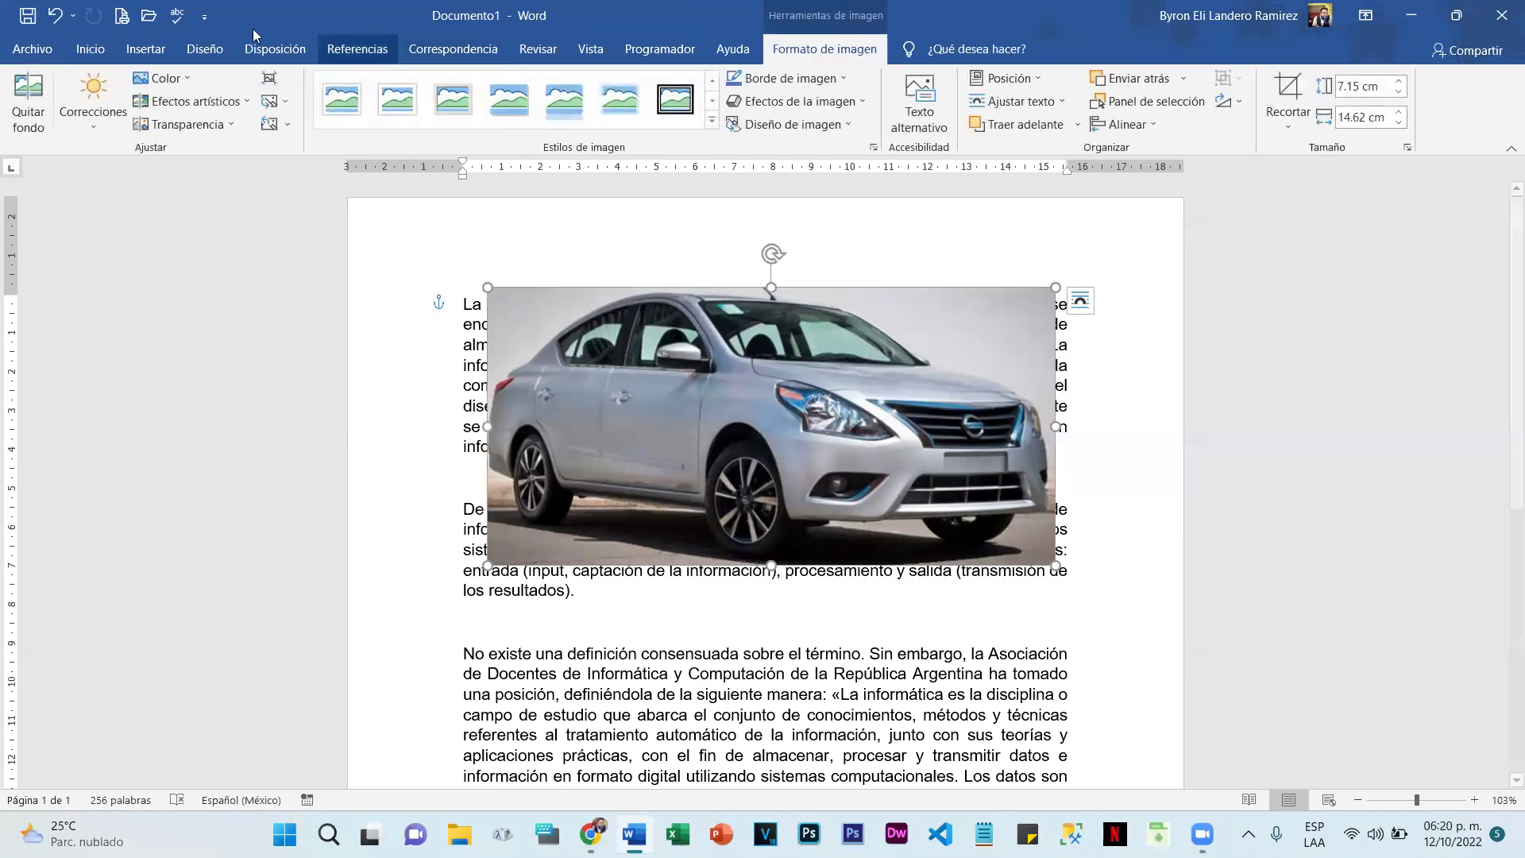
click(268, 80)
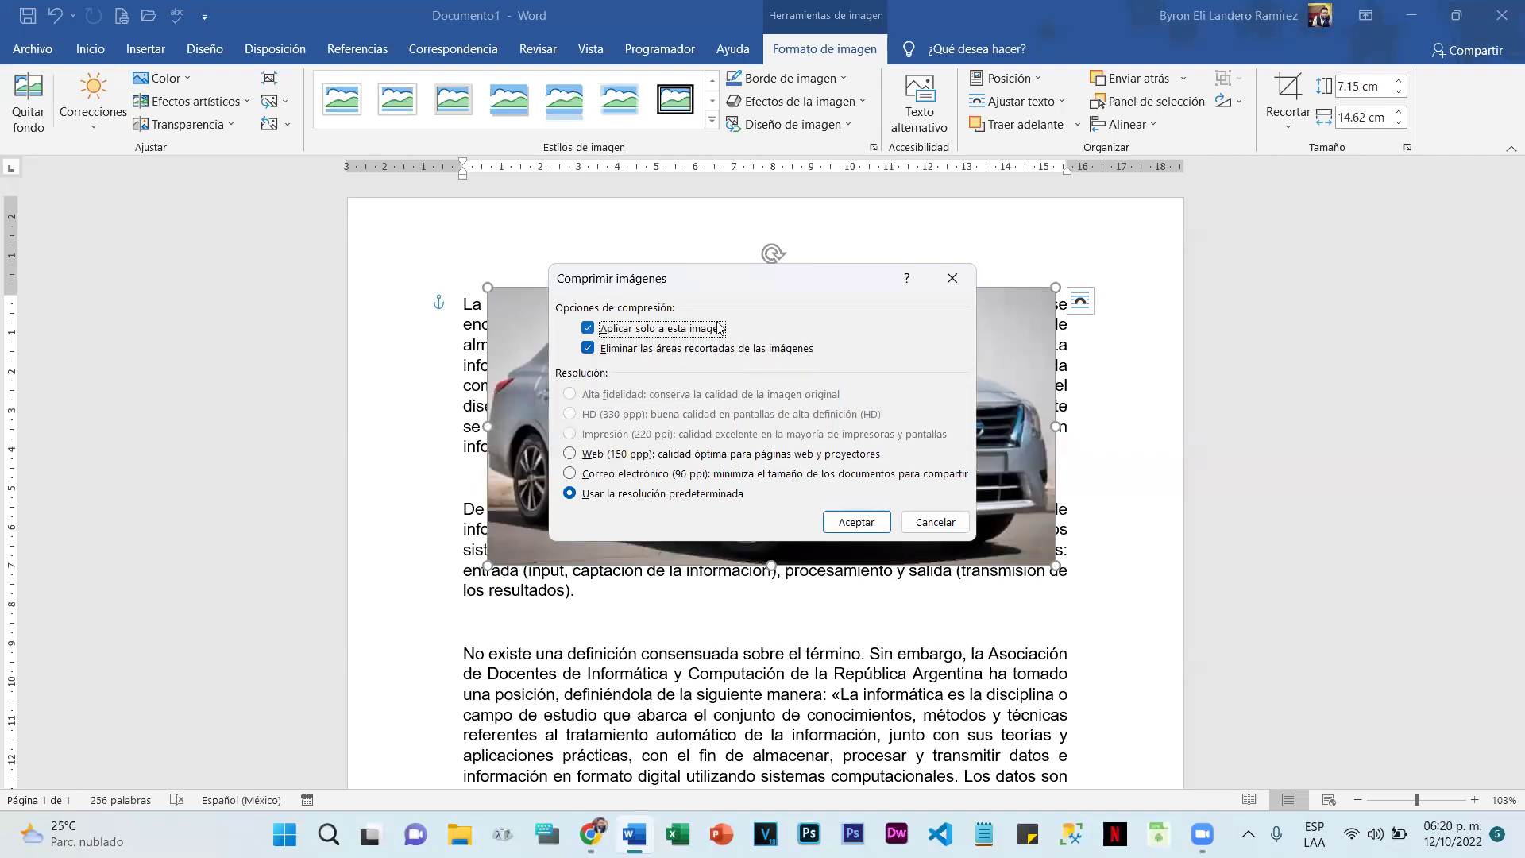
click(590, 329)
click(857, 522)
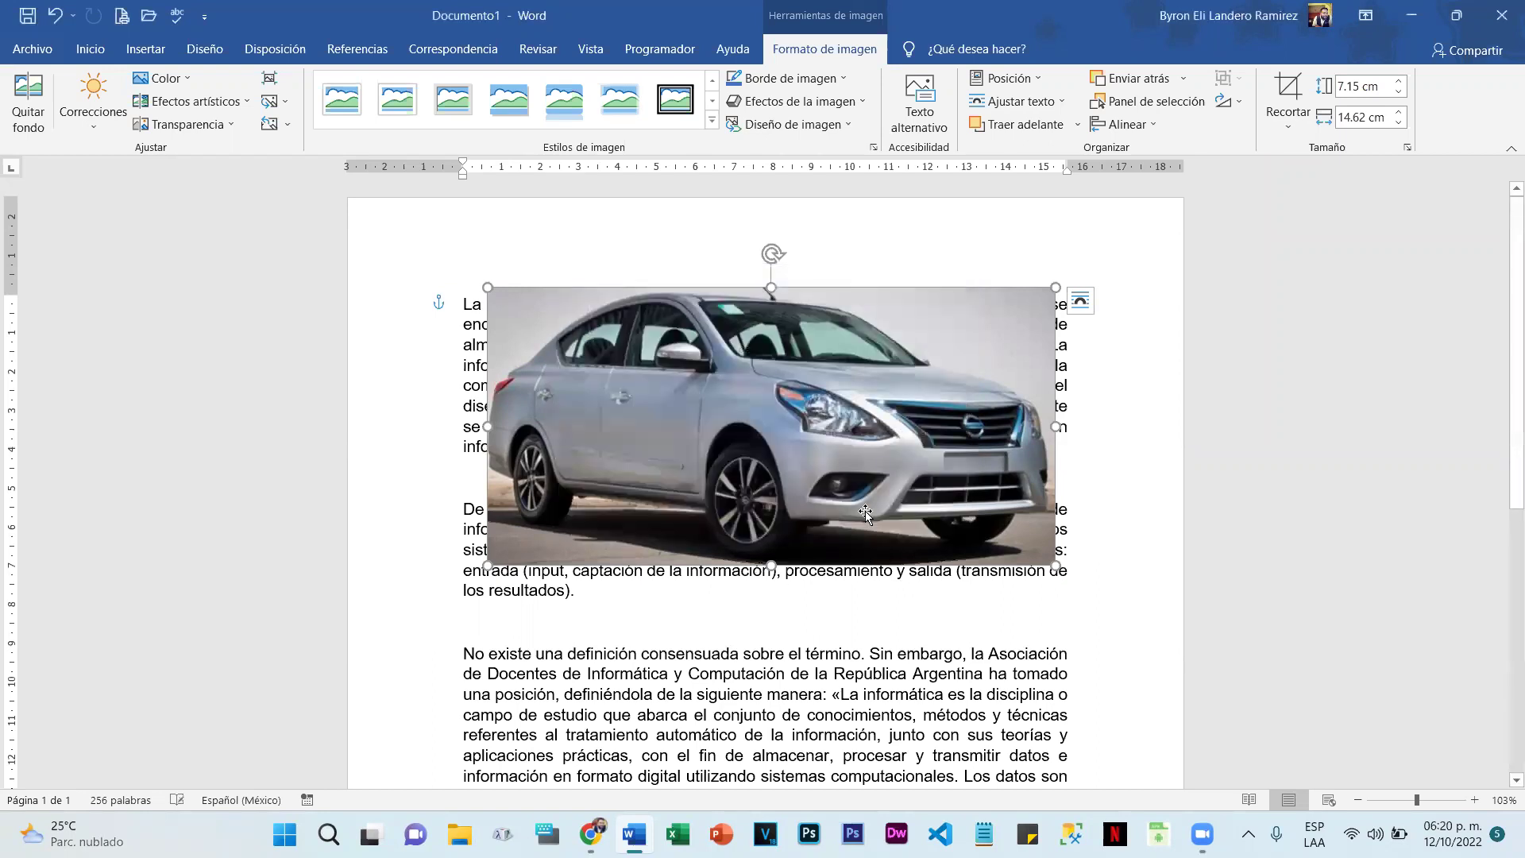
Step: Shift the compressed picture slightly, check its cropped areas with the Crop tool, and move it a little lower over the text
drag(764, 388, 787, 326)
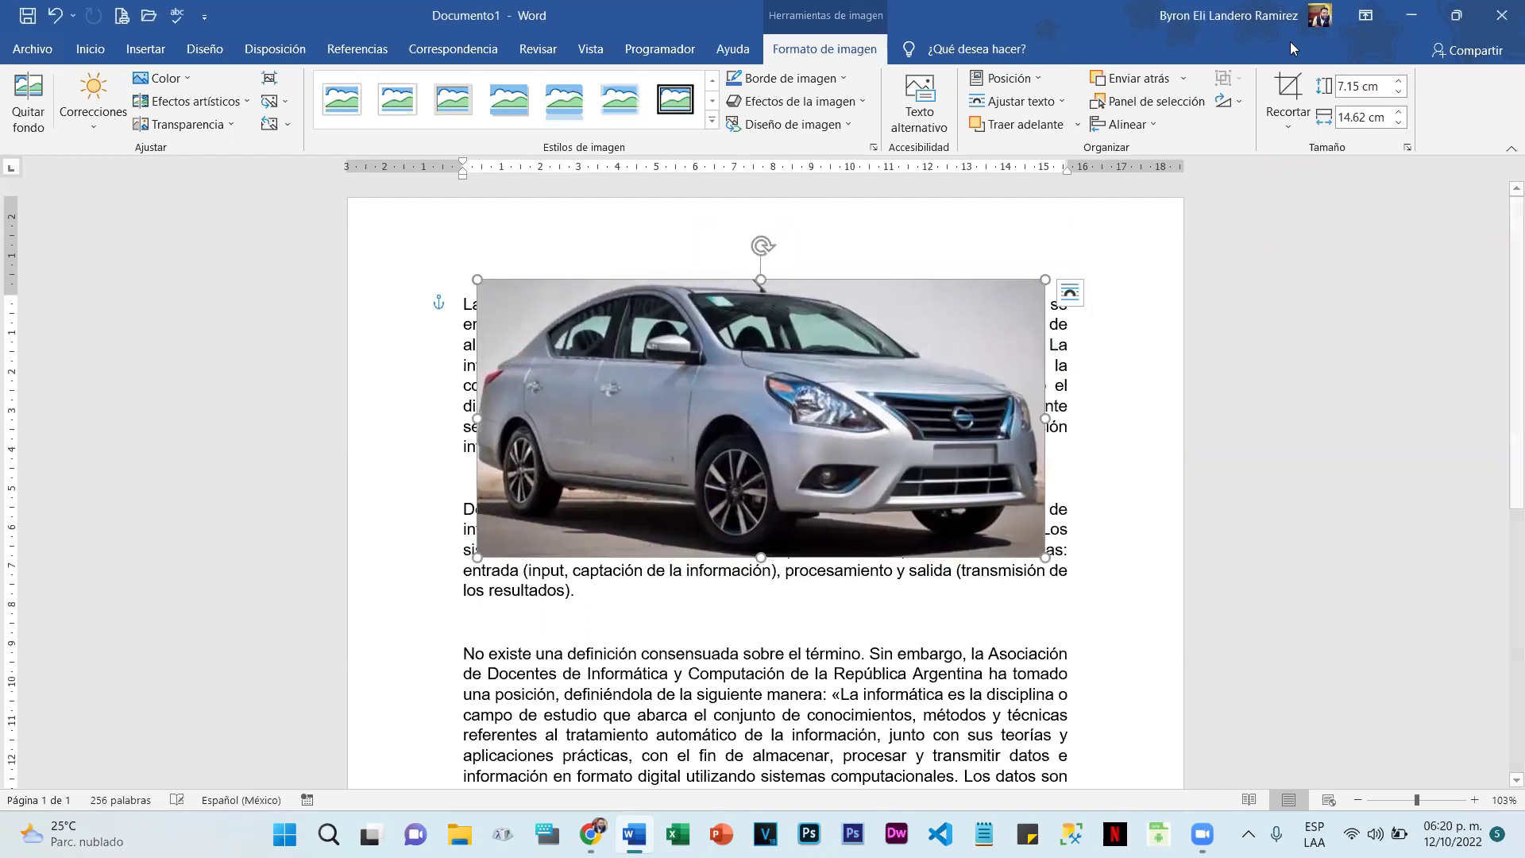
click(1288, 95)
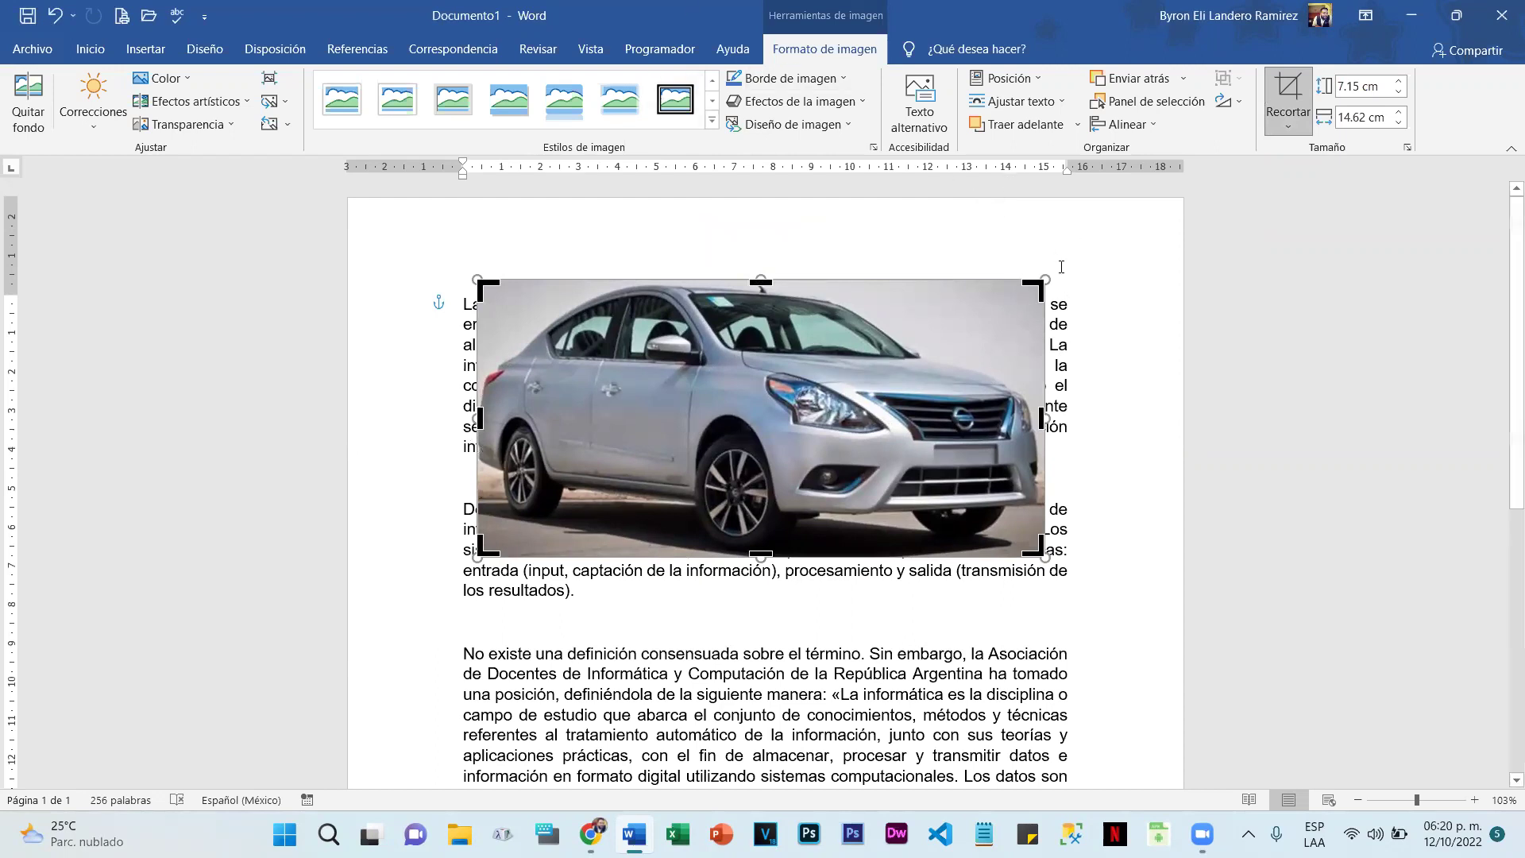
drag(685, 404, 727, 442)
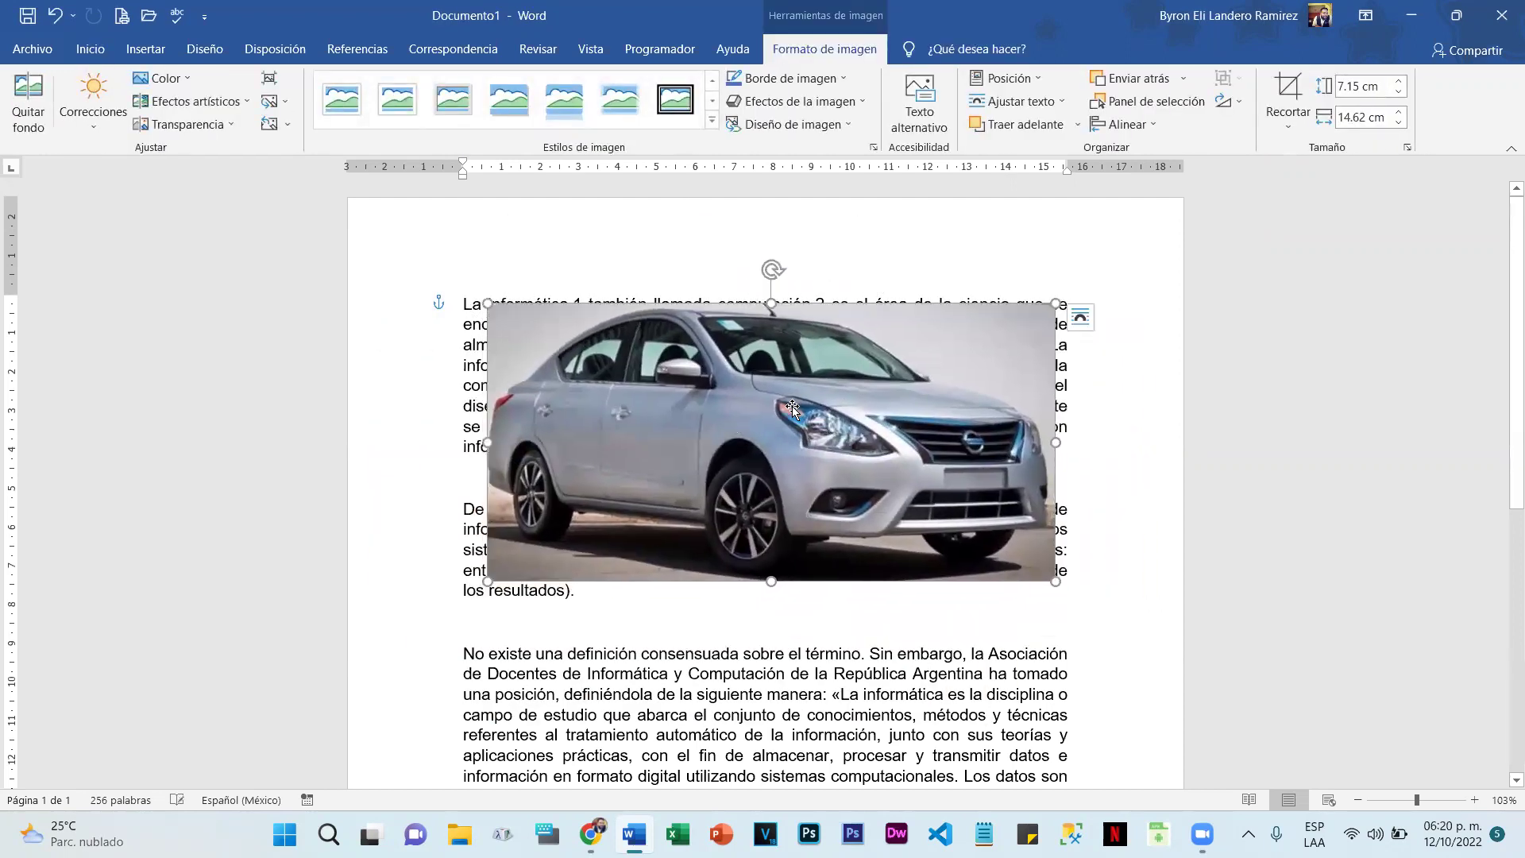
Step: Check the car picture's cropped areas with the Crop tool, exit cropping, and move the picture slightly up
click(1286, 94)
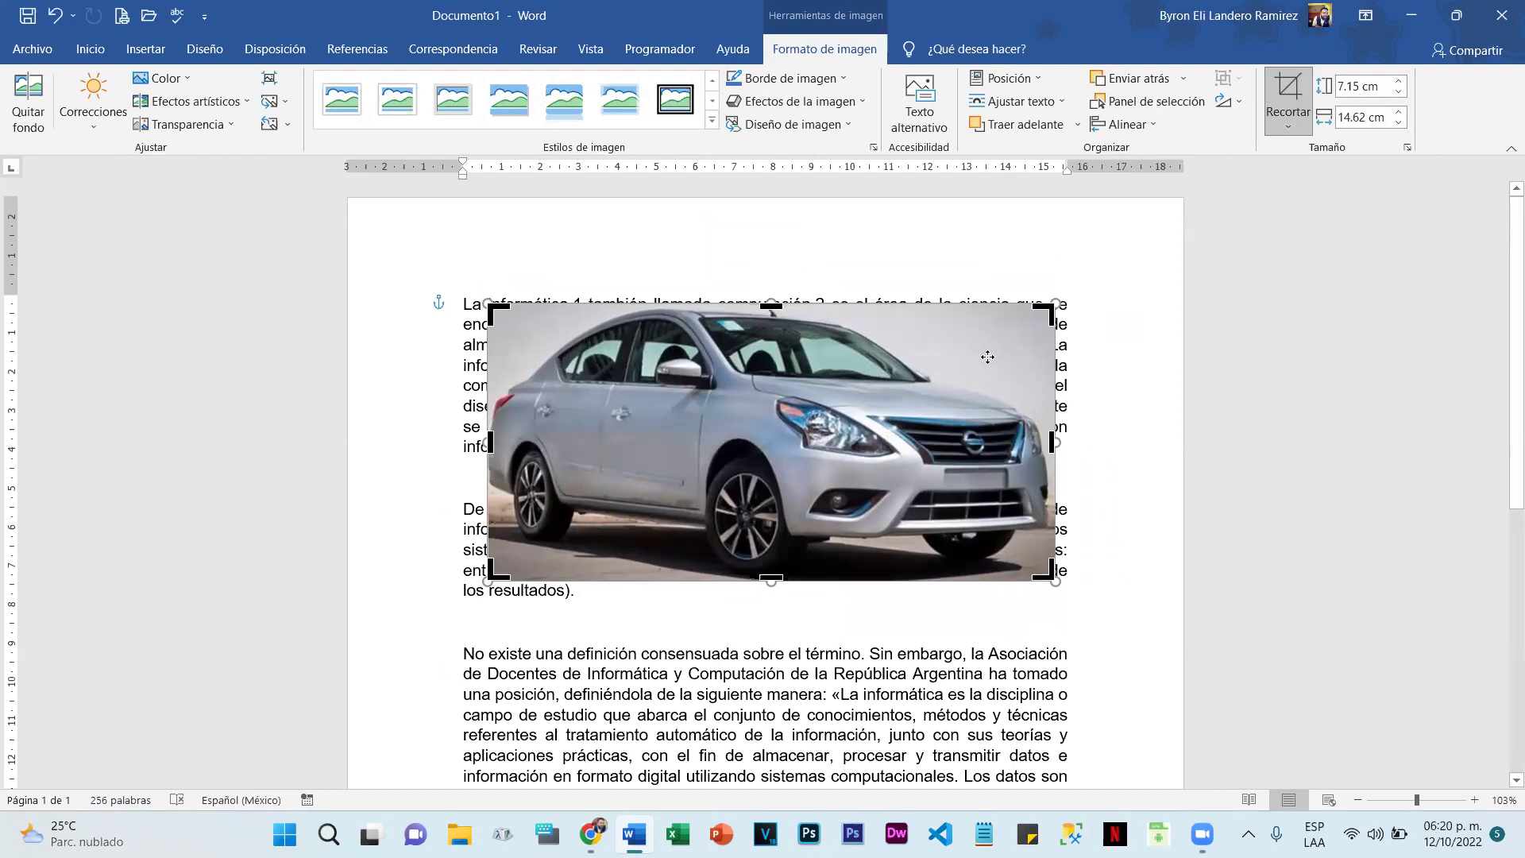
click(1149, 288)
drag(770, 445, 784, 408)
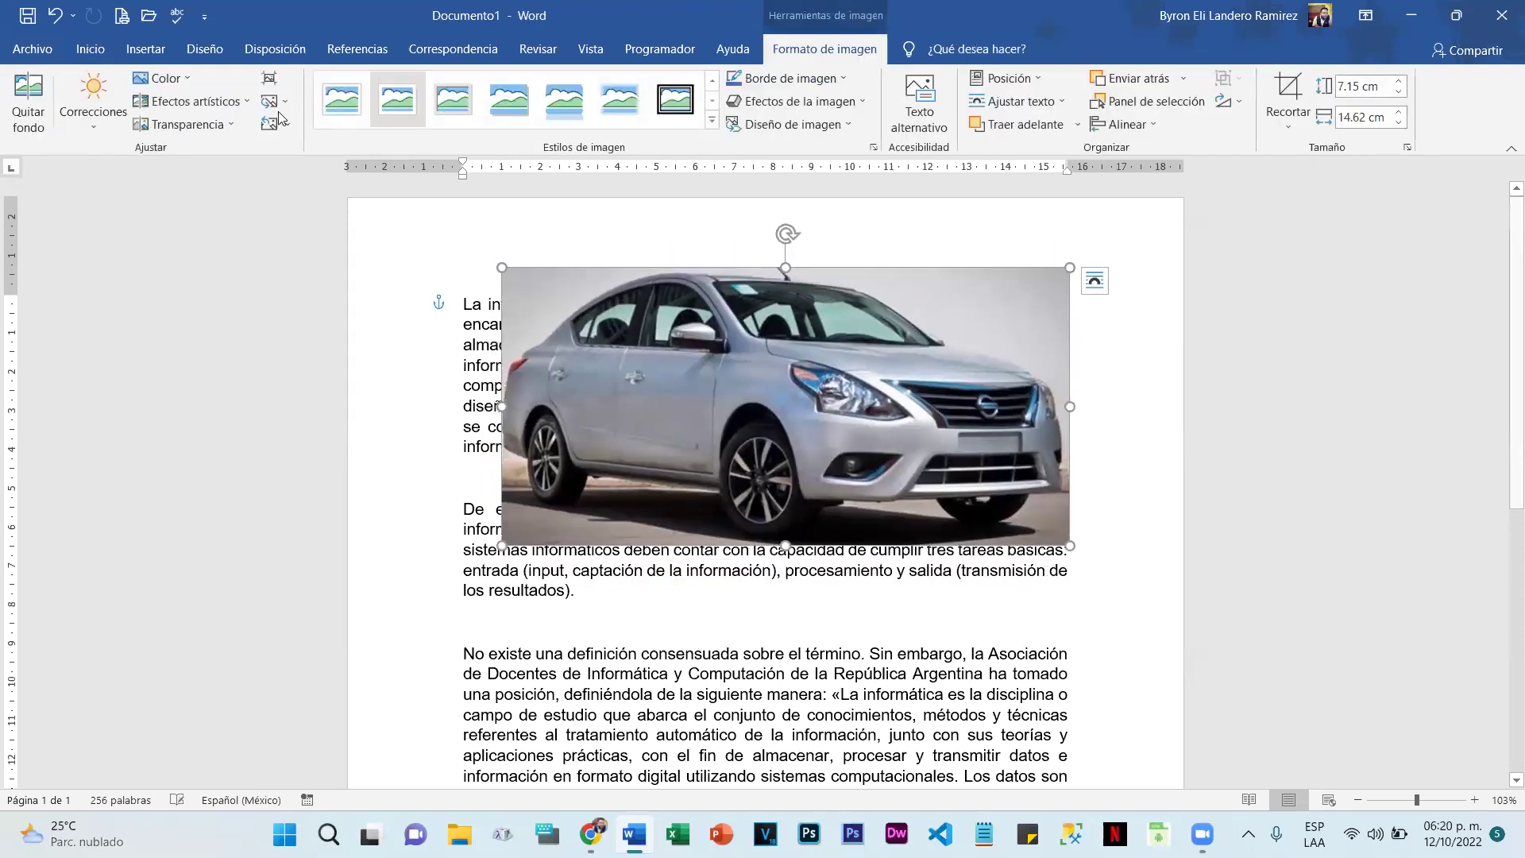
Step: Review the image compression options without applying them, and shift the car picture slightly over the first paragraphs
click(269, 78)
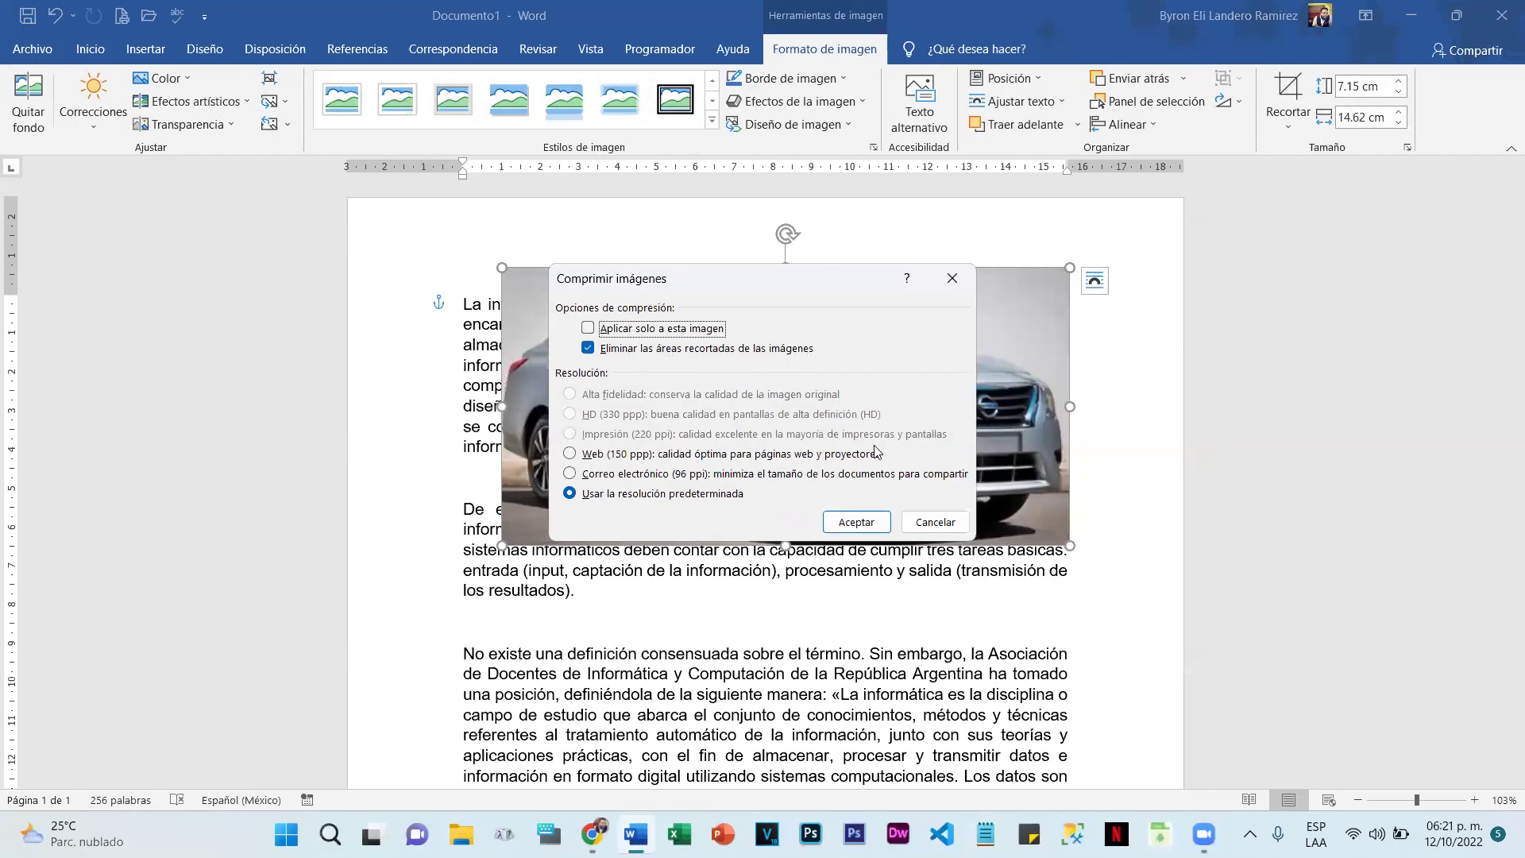
click(935, 522)
drag(847, 472, 814, 439)
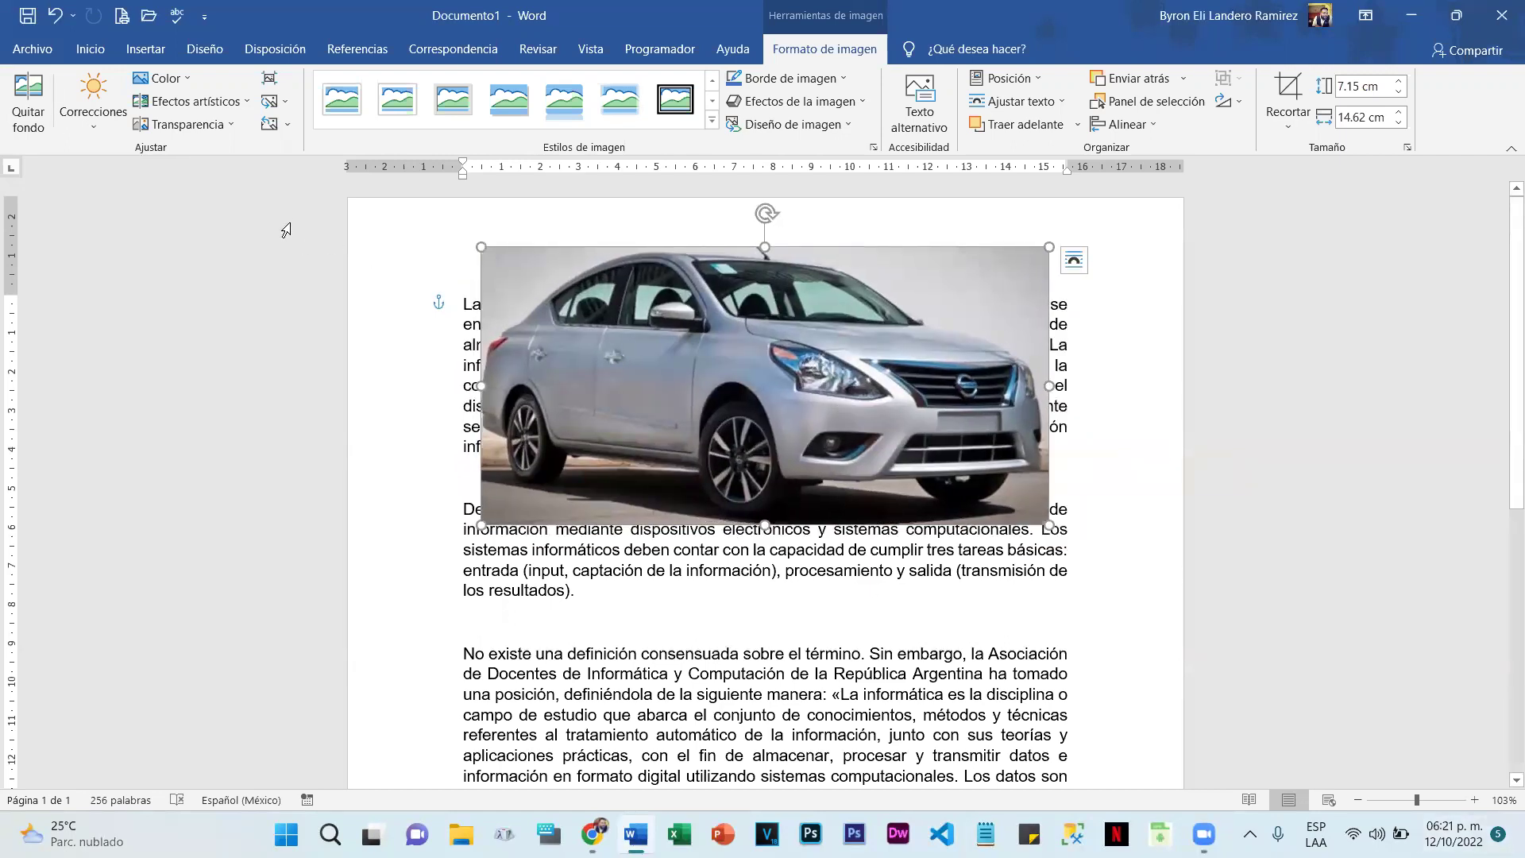
drag(661, 352, 642, 389)
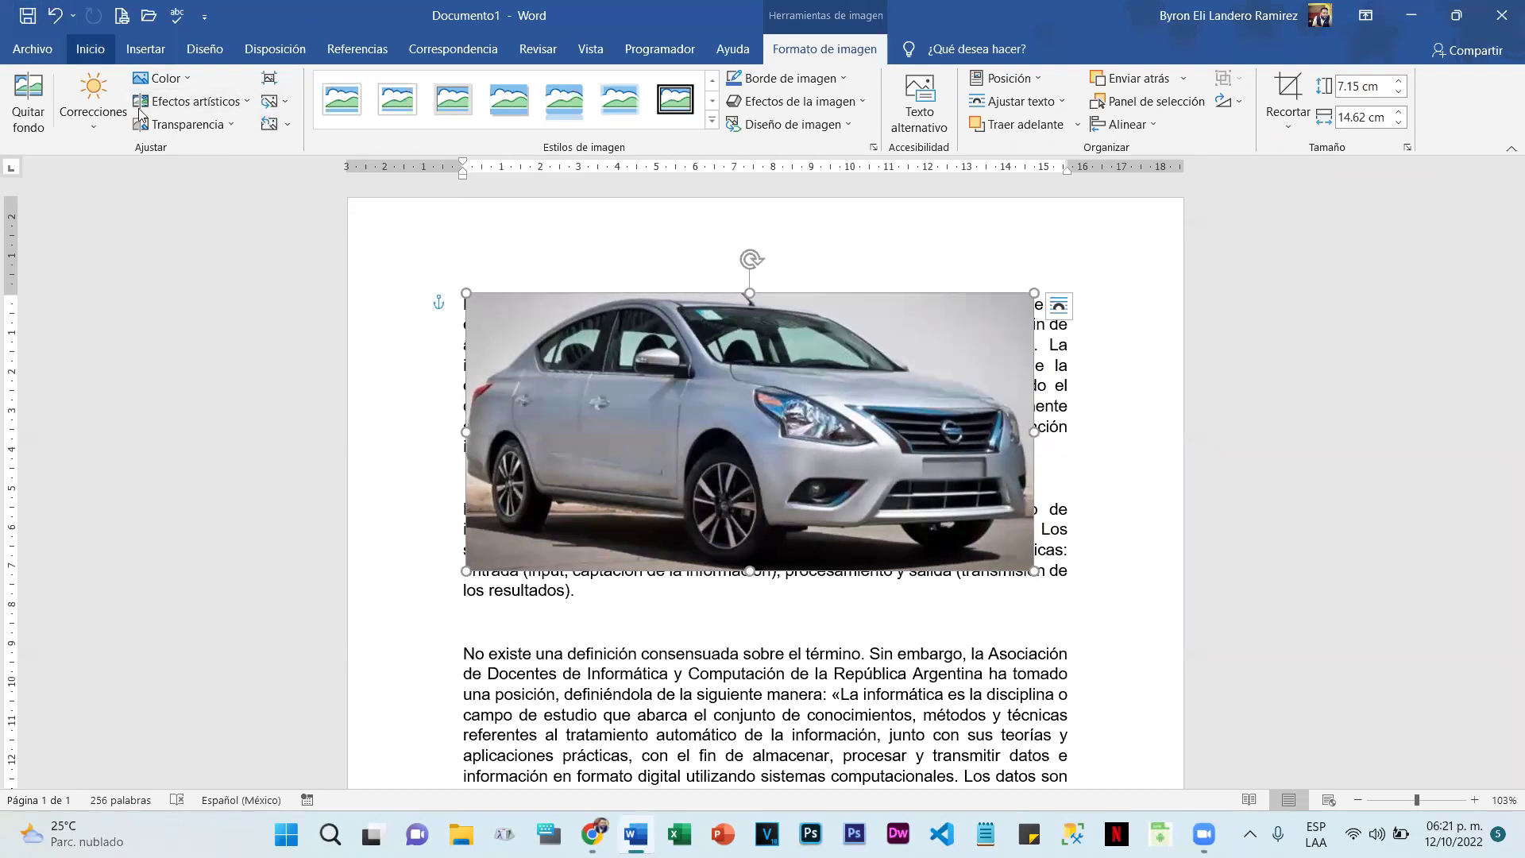
Step: Replace the car picture with an online image from the Avión category, choosing the white Airbus propeller plane on blue sky
click(271, 103)
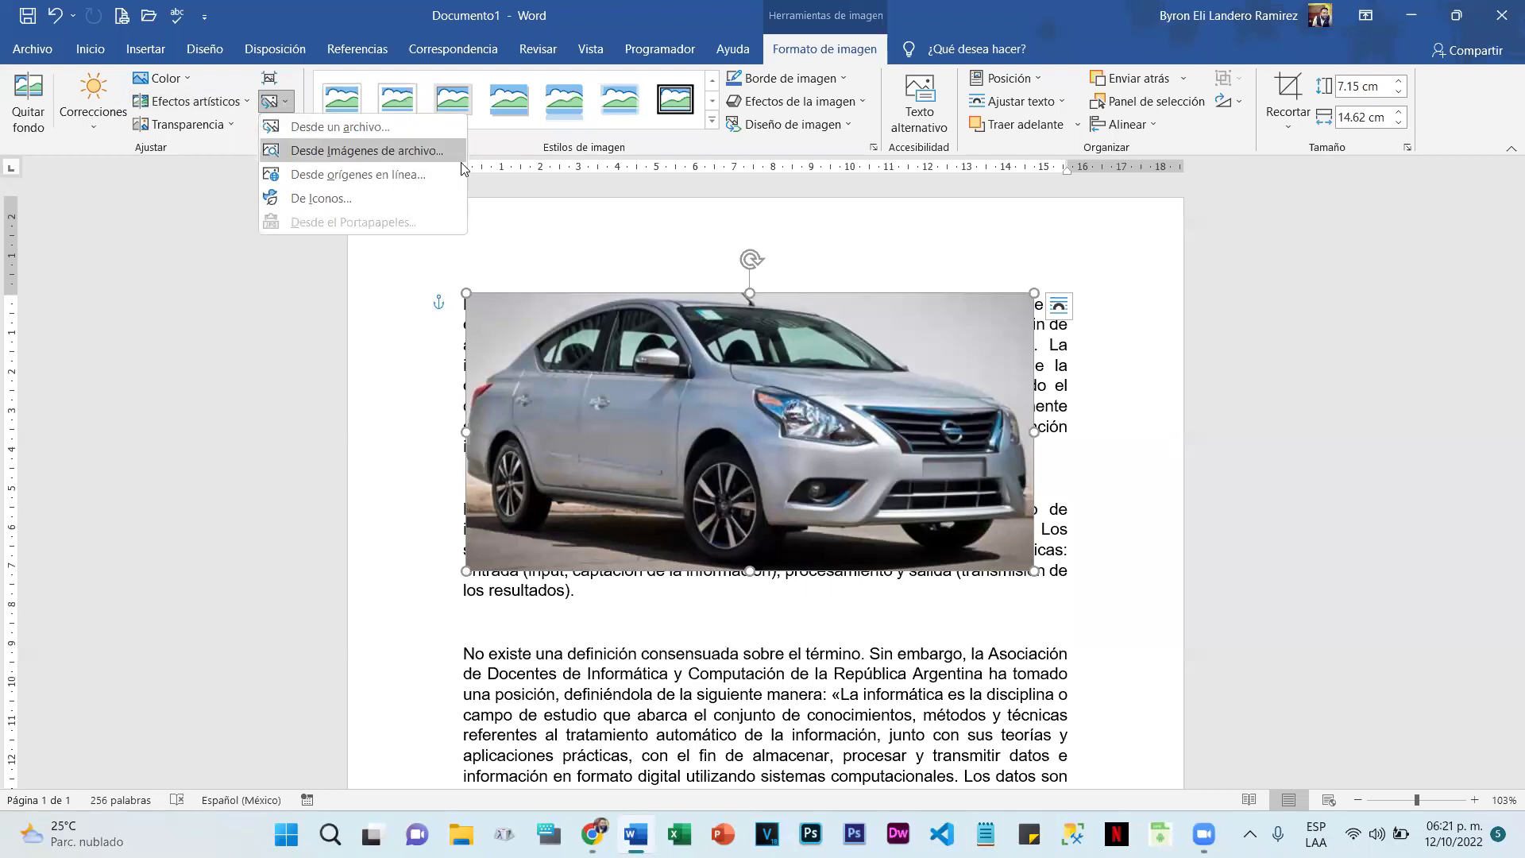
click(271, 101)
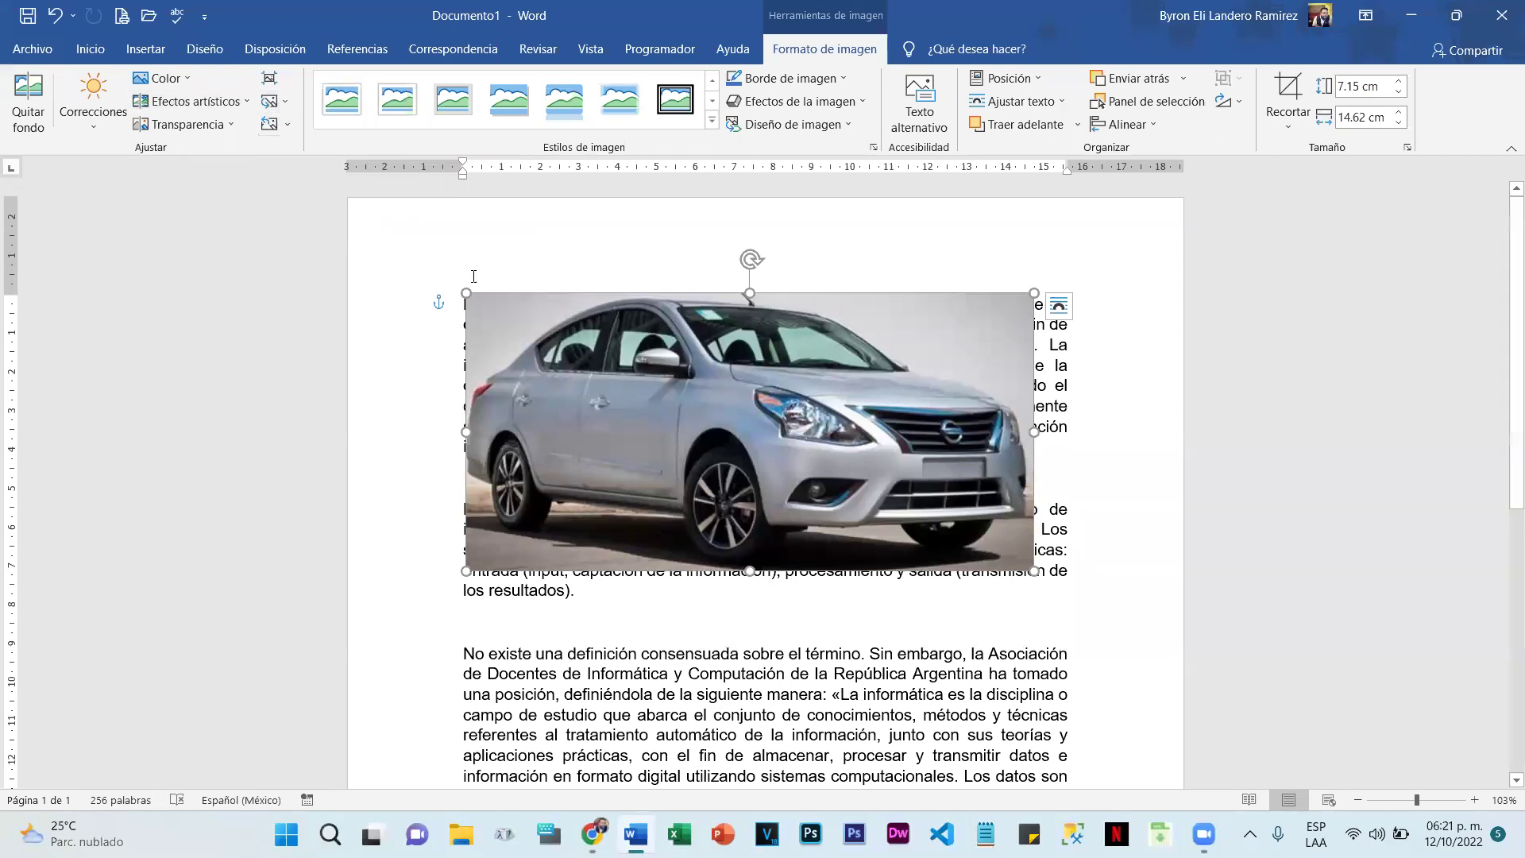
click(278, 102)
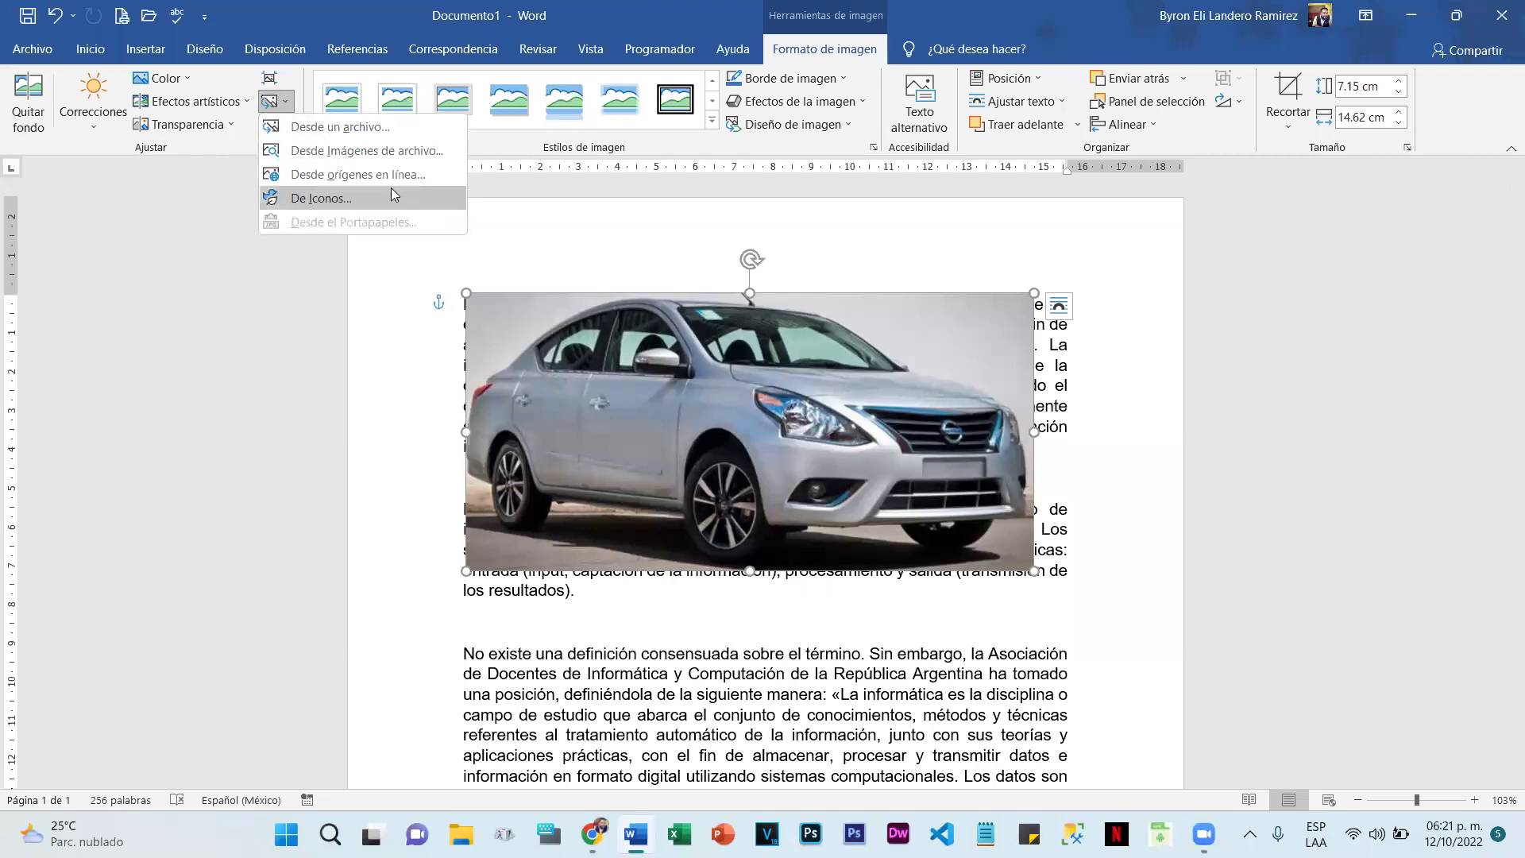
click(350, 176)
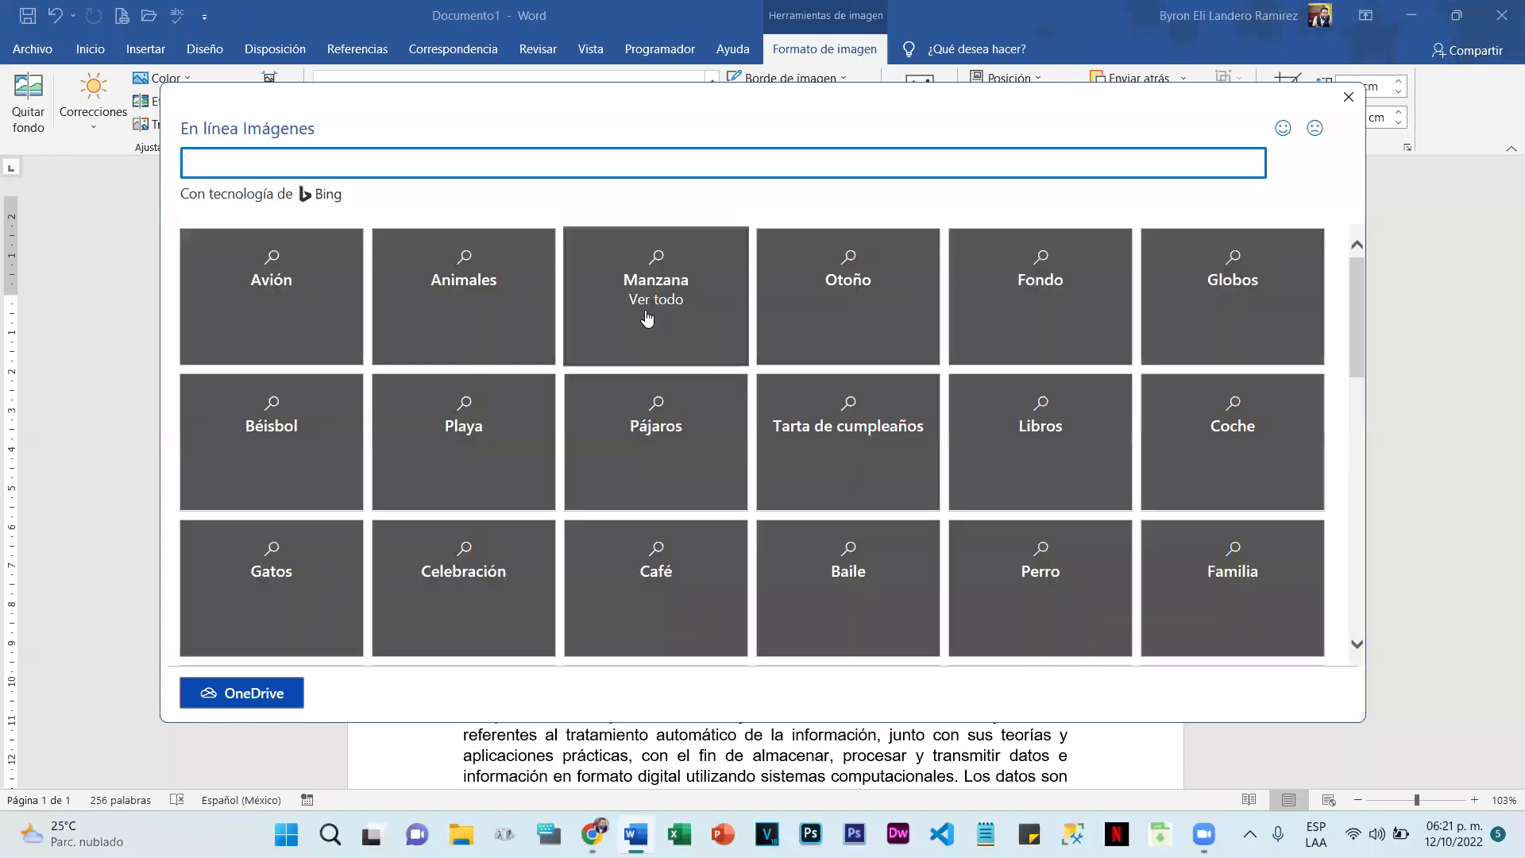
click(312, 320)
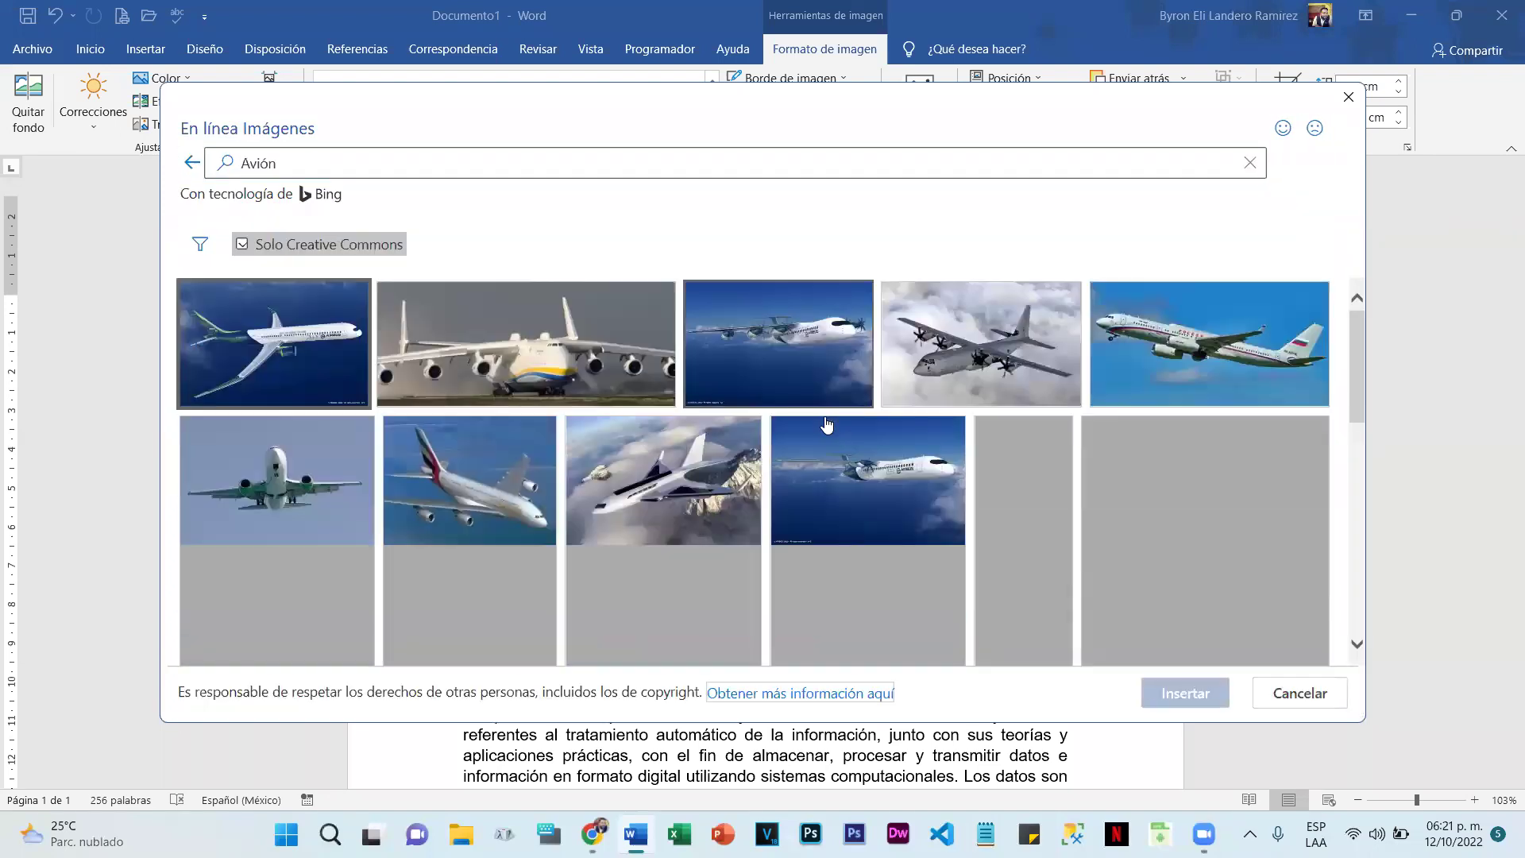
click(754, 343)
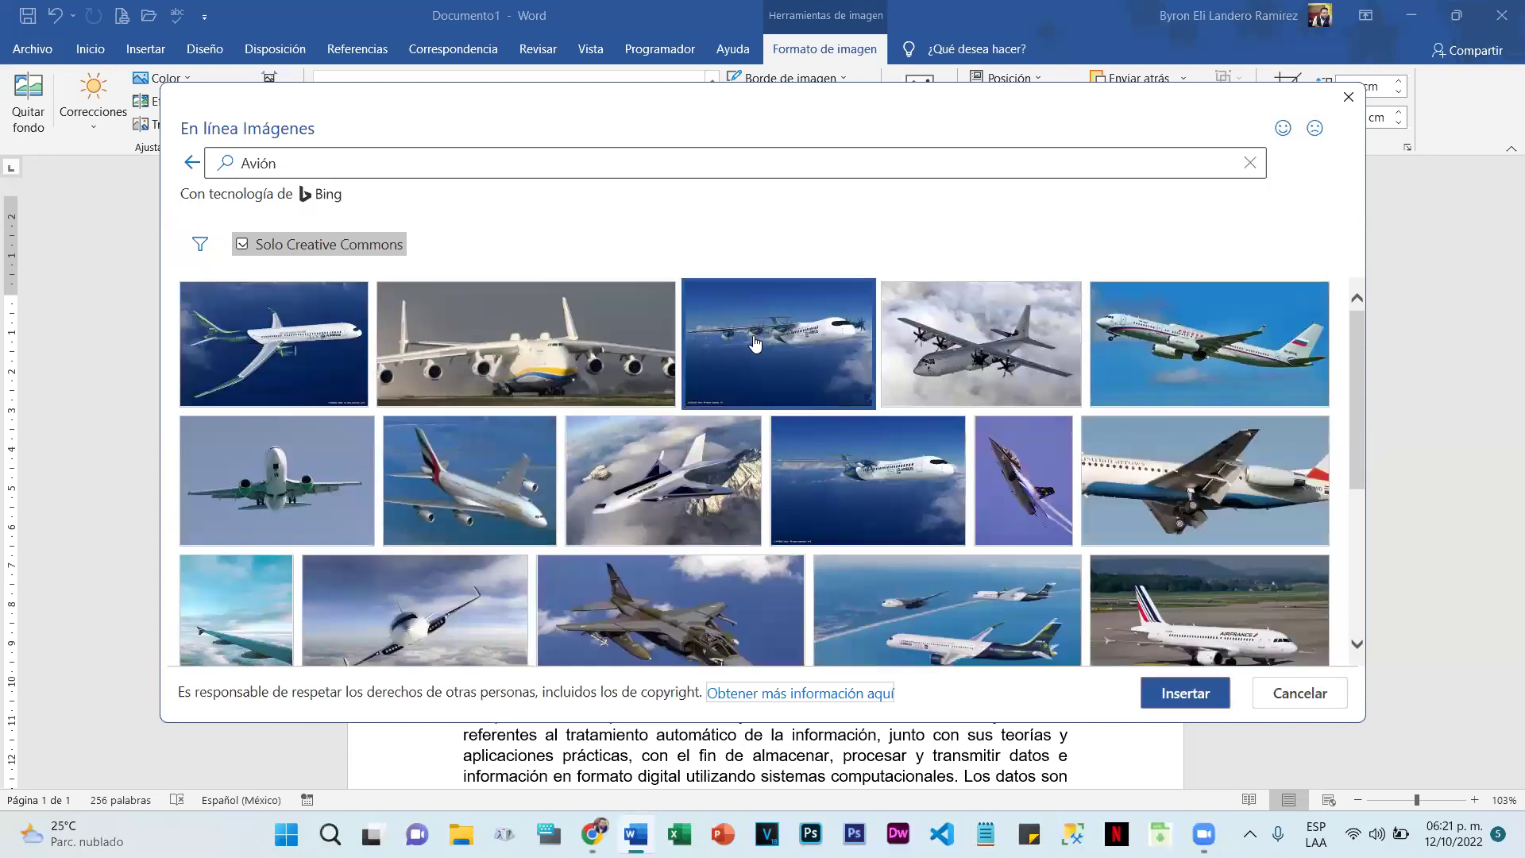
click(1192, 677)
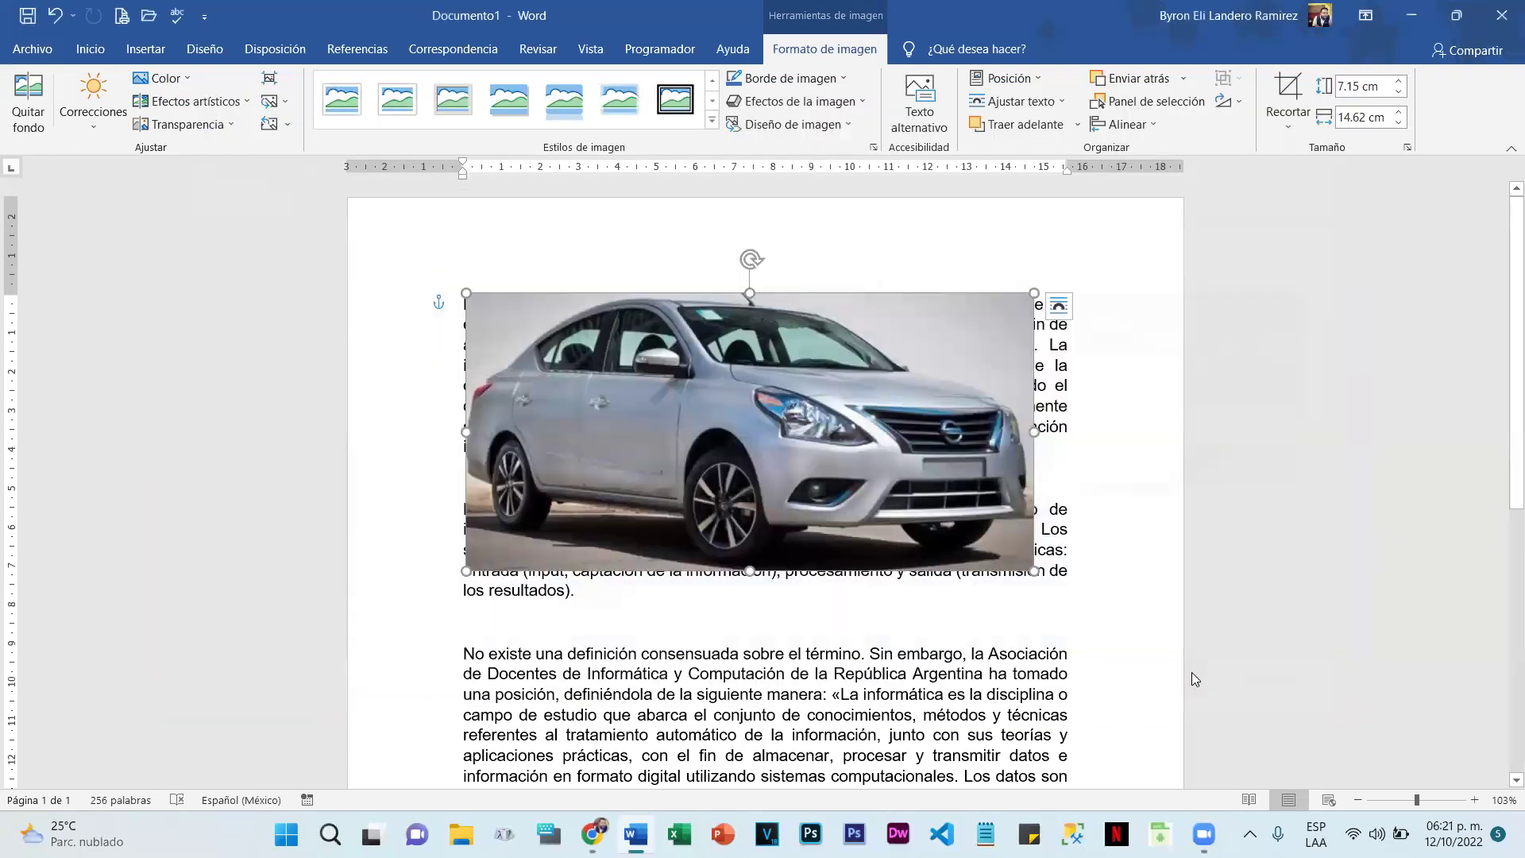
drag(719, 375, 604, 324)
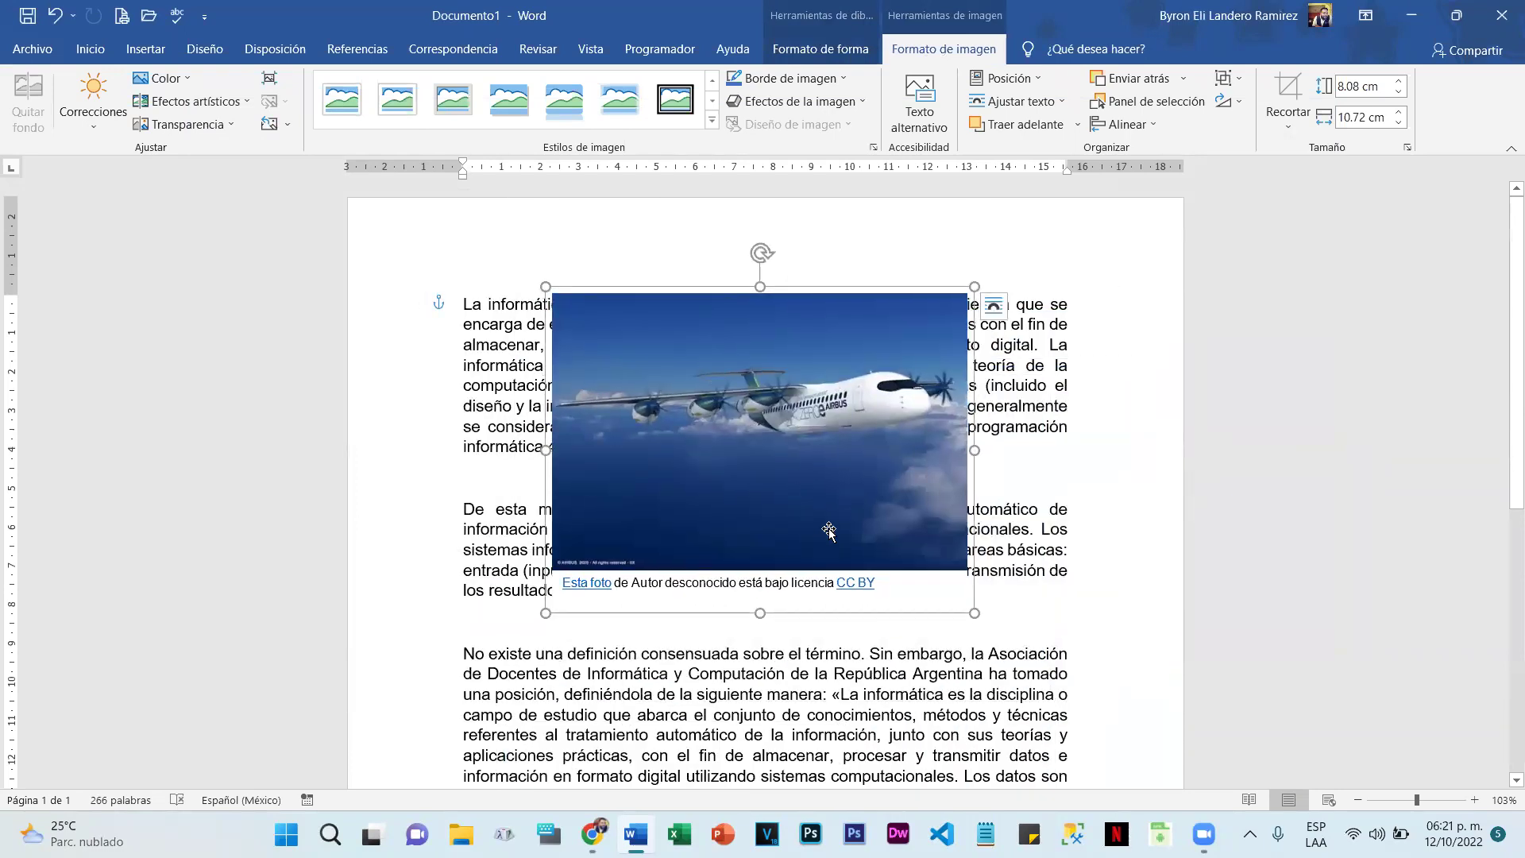
Step: Select the airplane picture inside its captioned group and reset both picture and size
click(1128, 412)
click(703, 306)
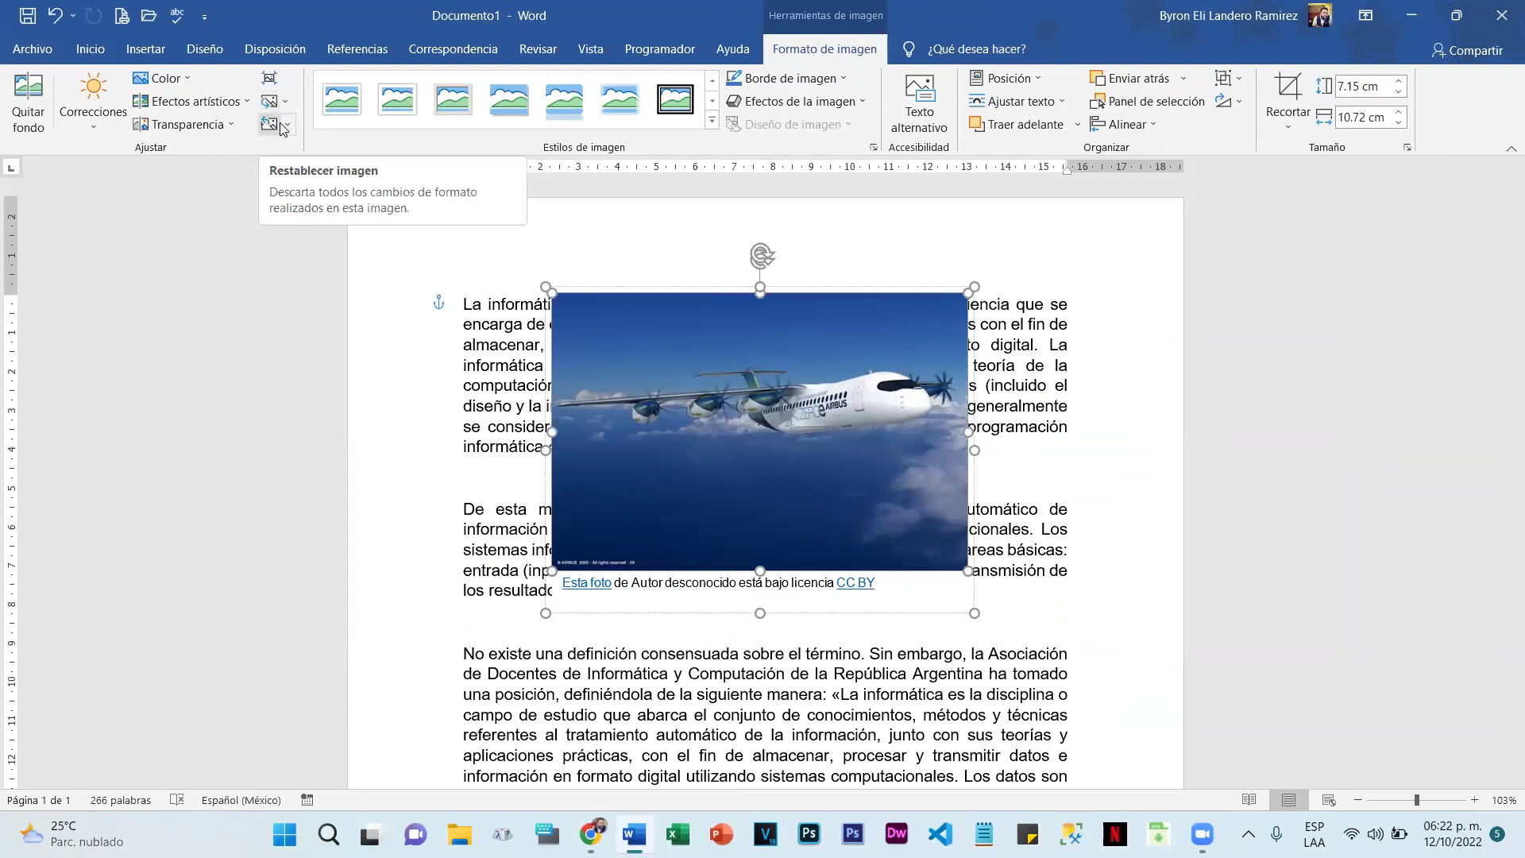
click(290, 126)
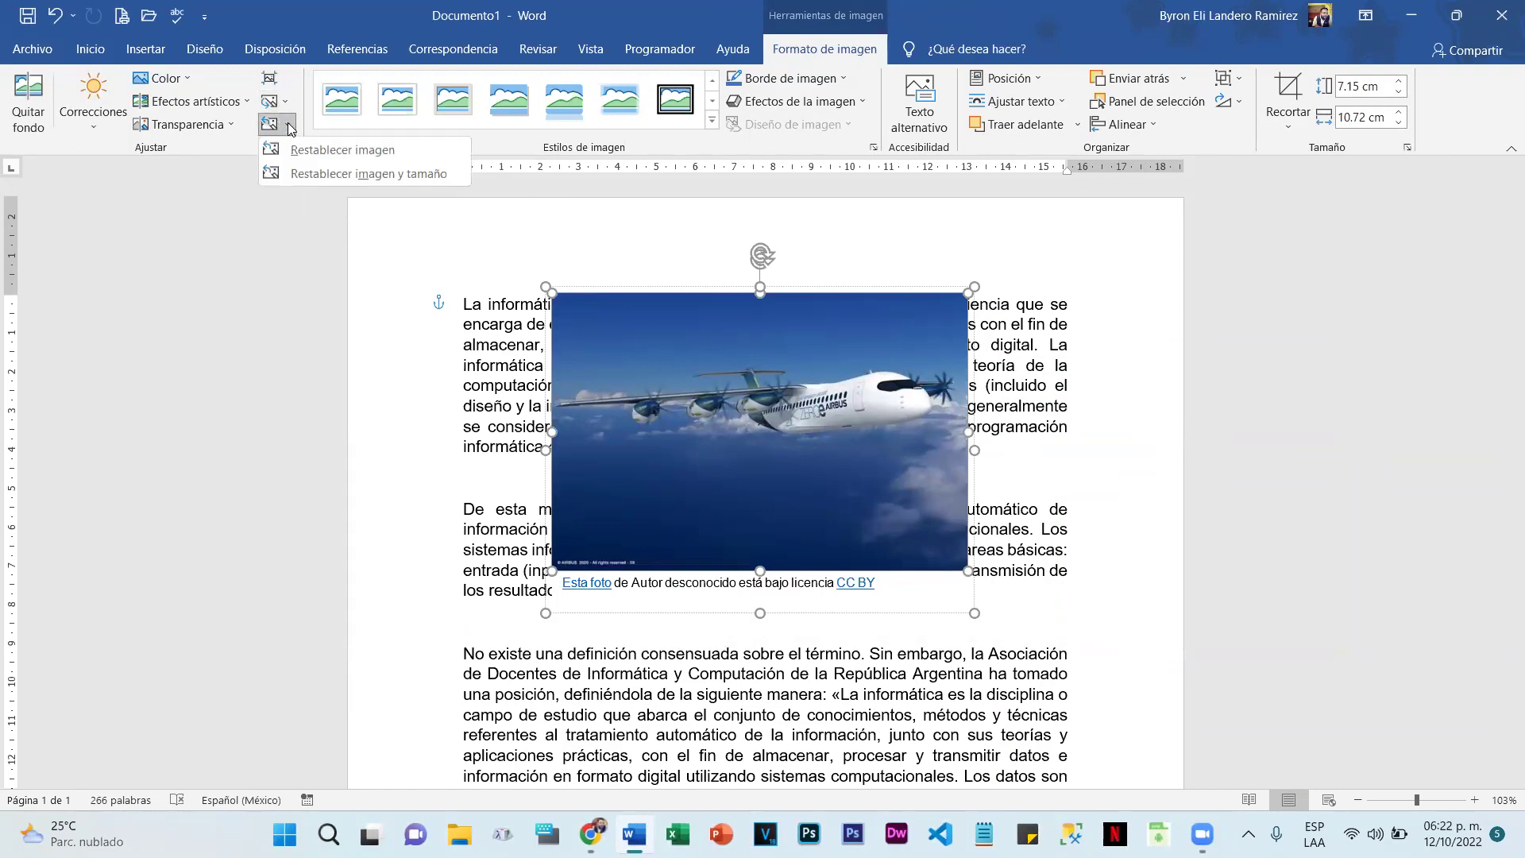
click(297, 177)
Step: Delete the enlarged airplane picture and its licence caption text box
drag(1134, 474, 956, 407)
key(Delete)
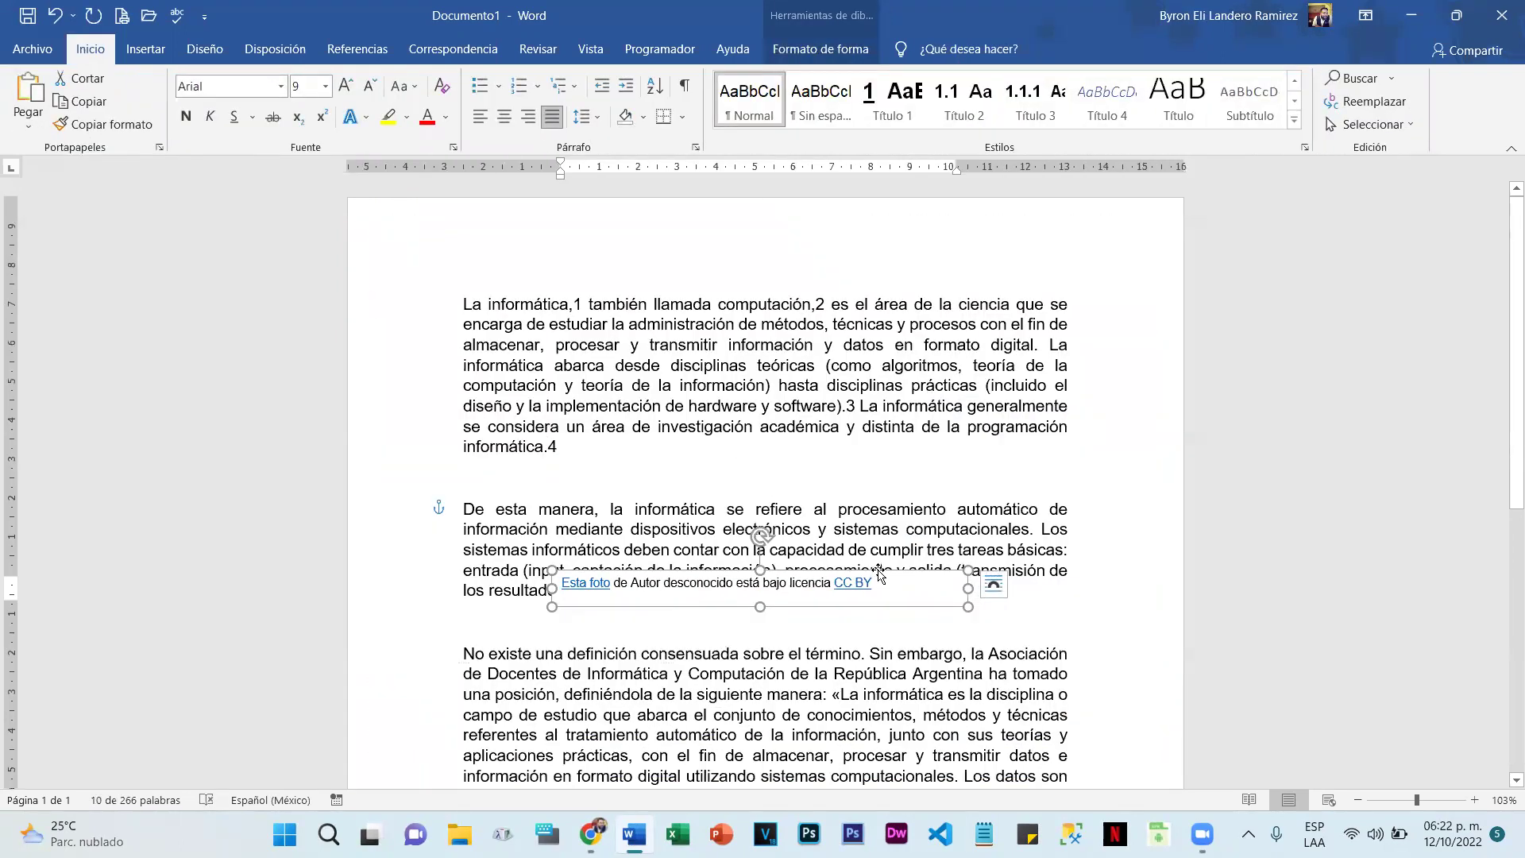
key(Delete)
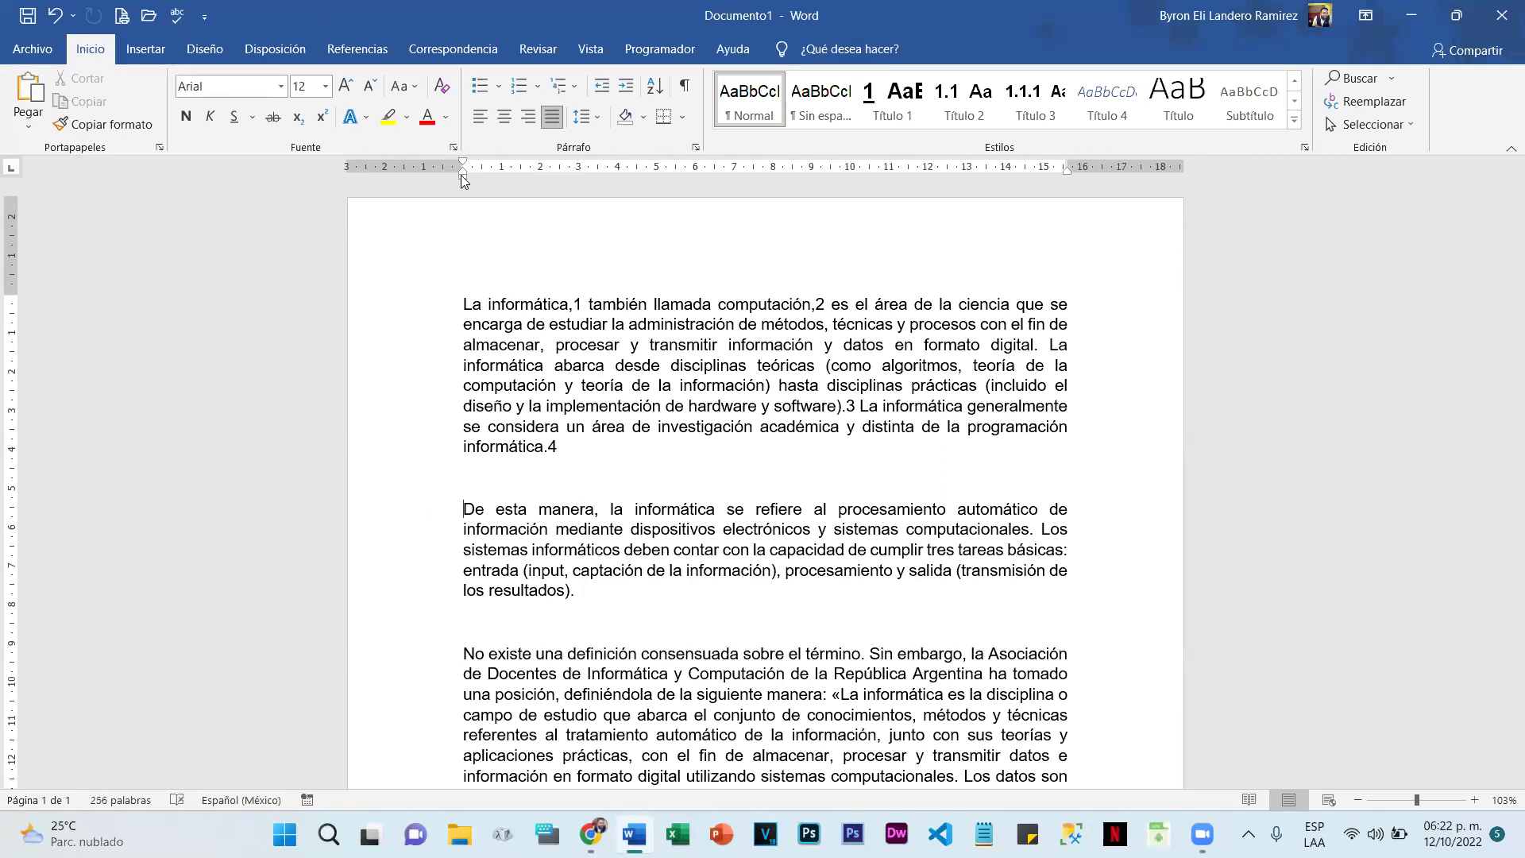
Step: Undo the deletions, the airplane replacement and the earlier compression and crop changes until the full, uncropped car picture is restored
key(ctrl+z)
key(ctrl+z)
key(ctrl+z)
key(ctrl+z)
key(ctrl+z)
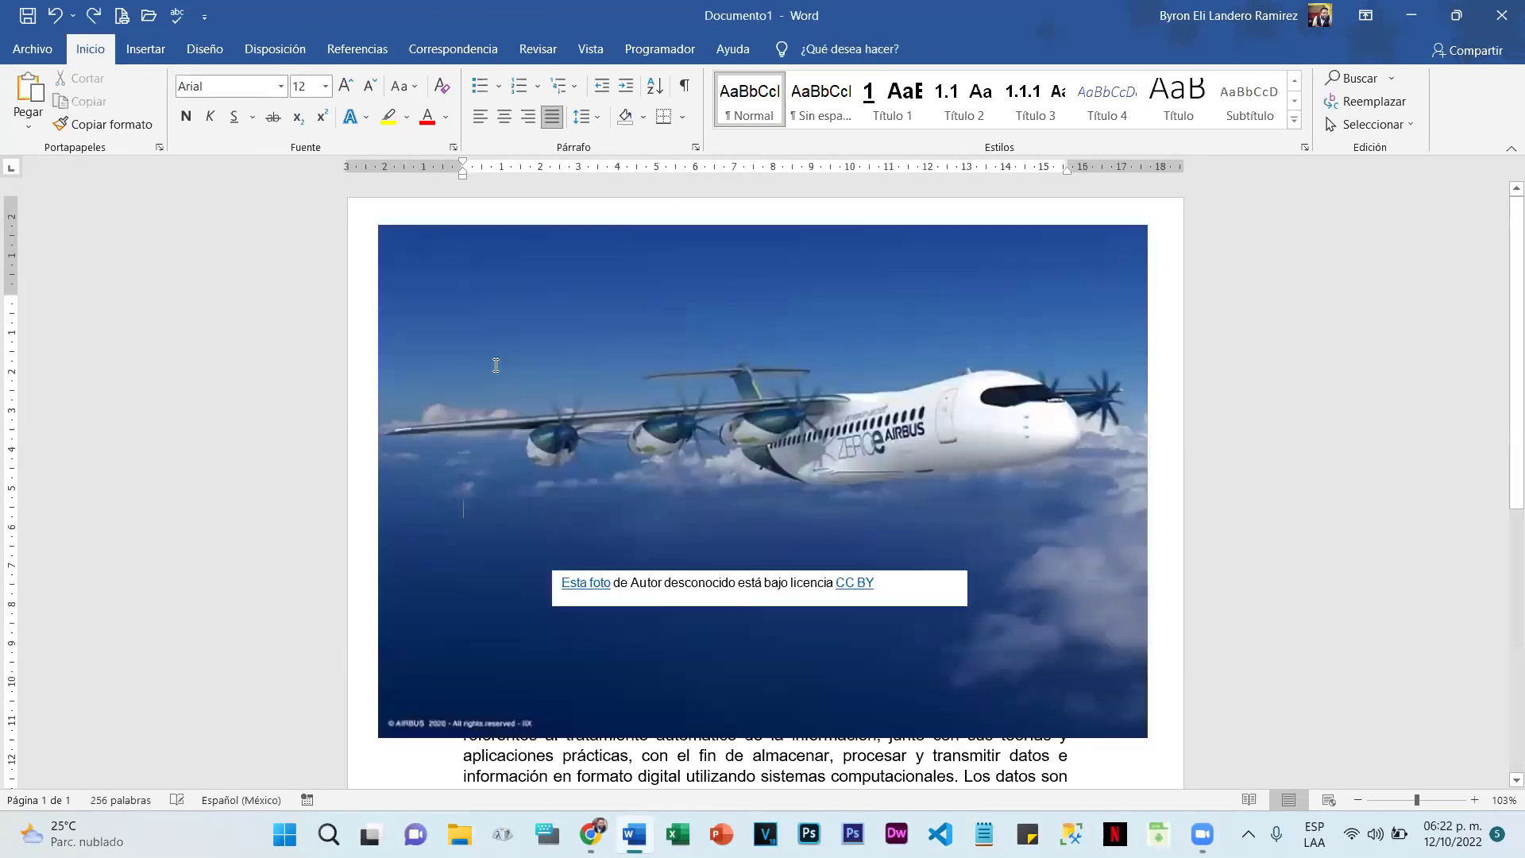
key(ctrl+z)
key(ctrl+z)
key(ctrl+z)
key(ctrl+z)
key(ctrl+z)
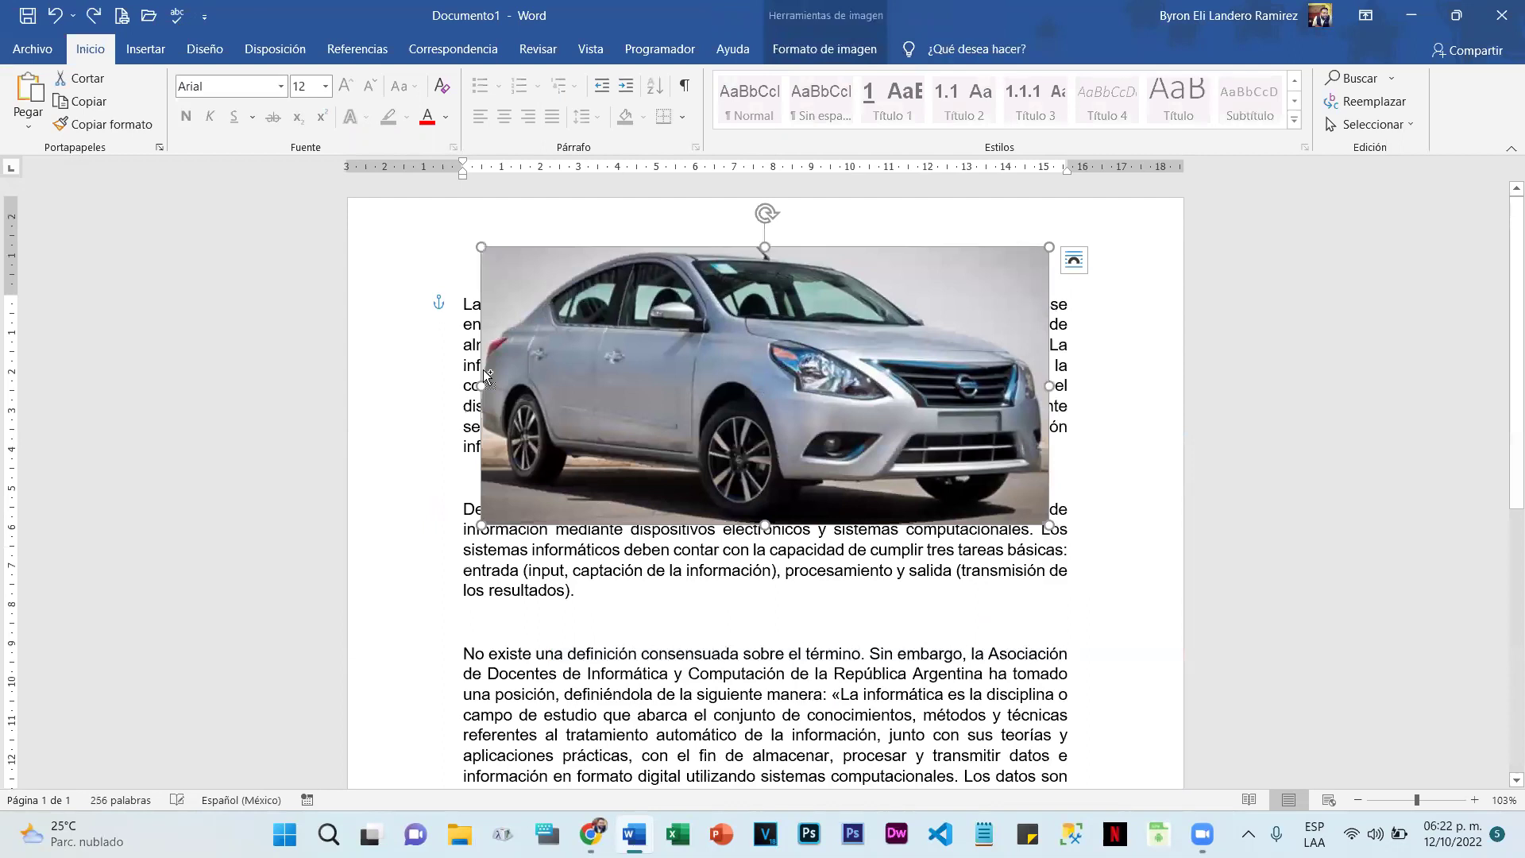
key(ctrl+z)
key(ctrl+z)
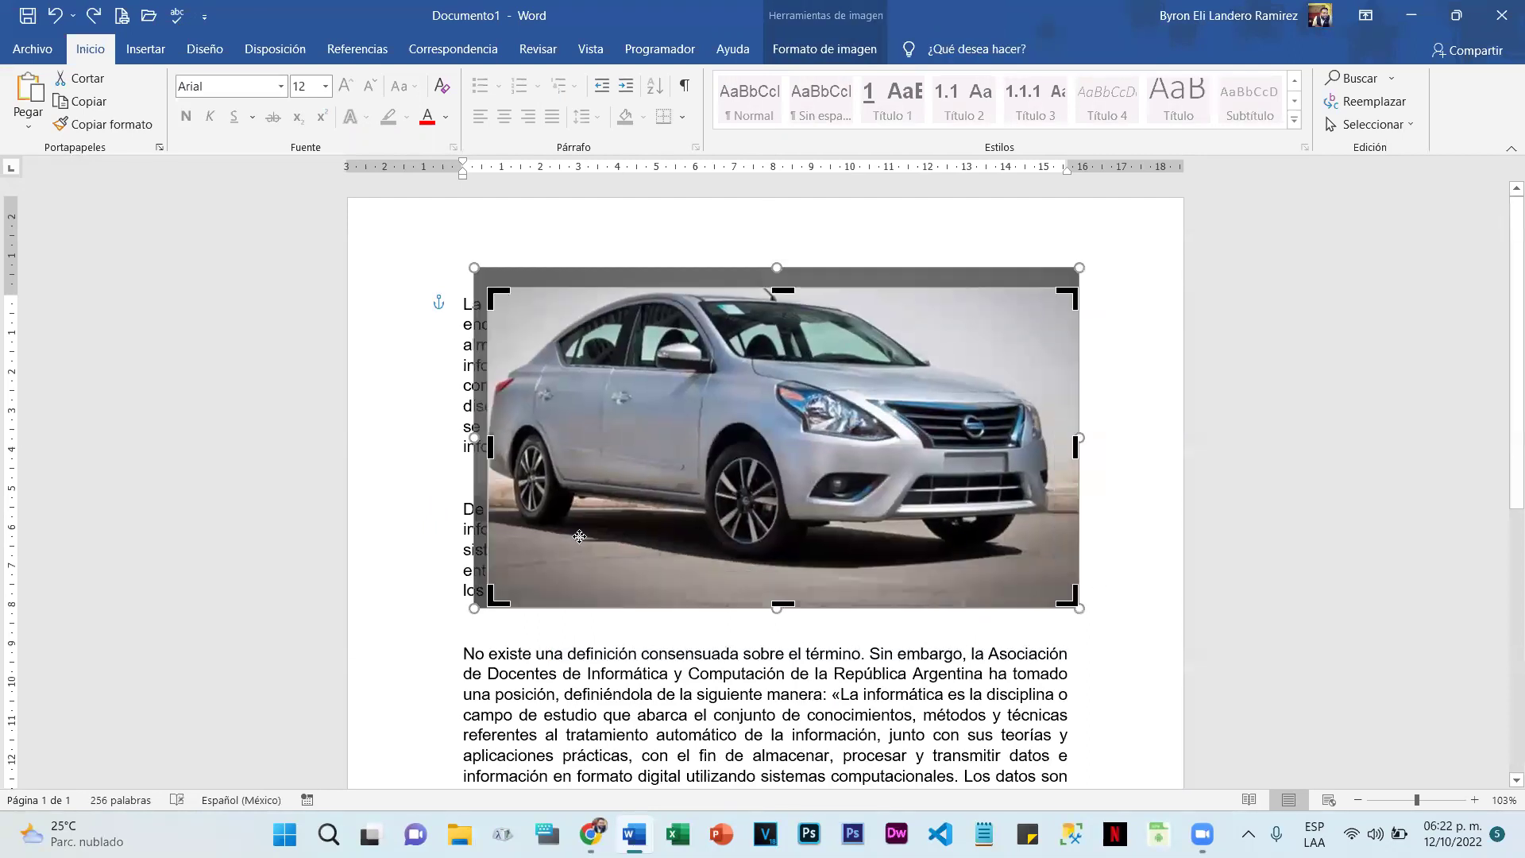
key(ctrl+z)
key(ctrl+z)
key(ctrl+z)
key(ctrl+z)
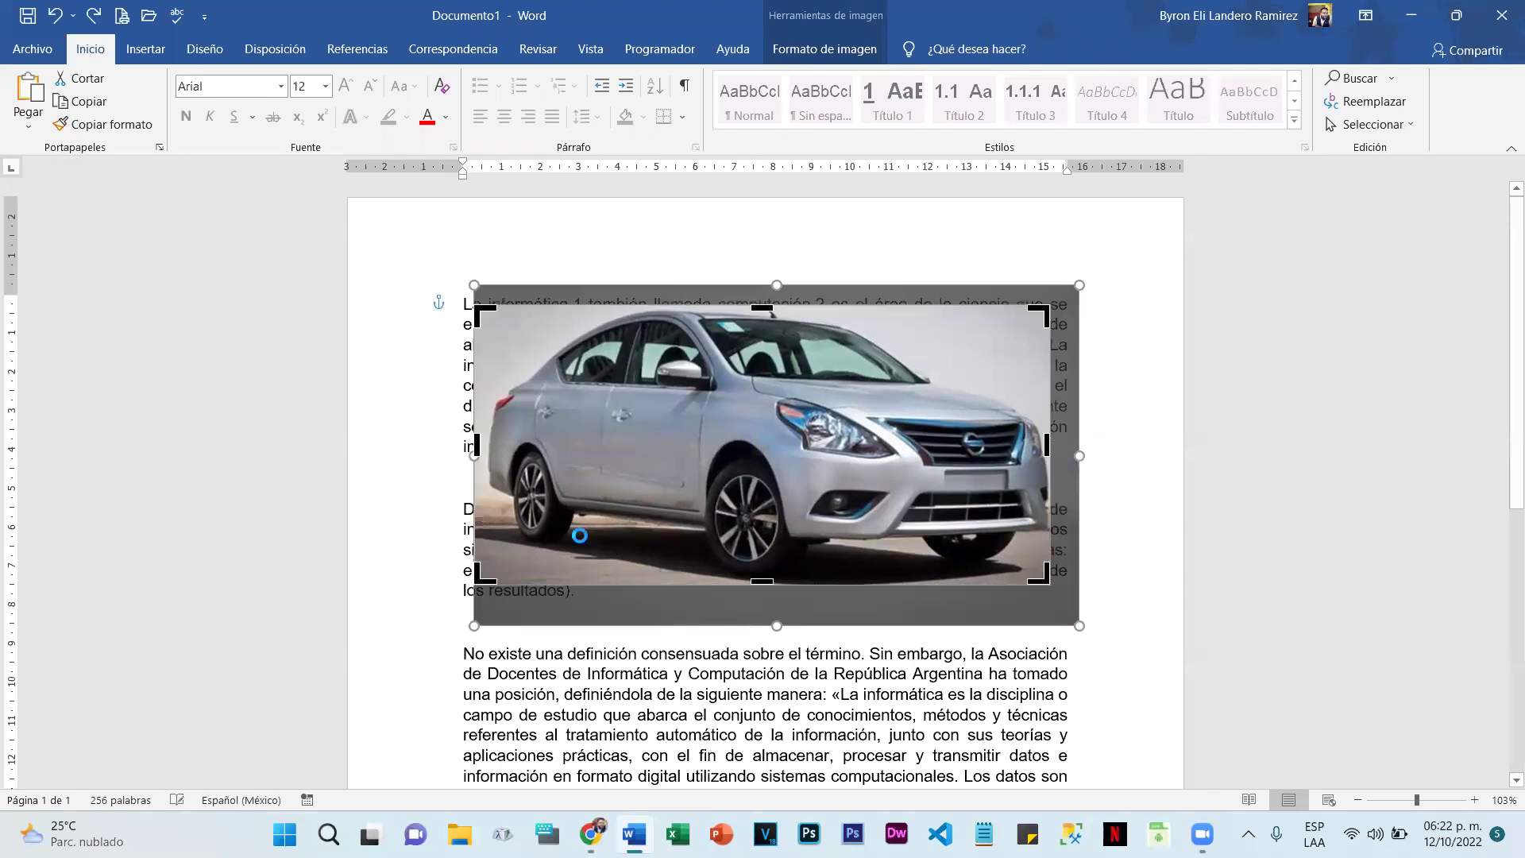
key(ctrl+z)
key(ctrl+z)
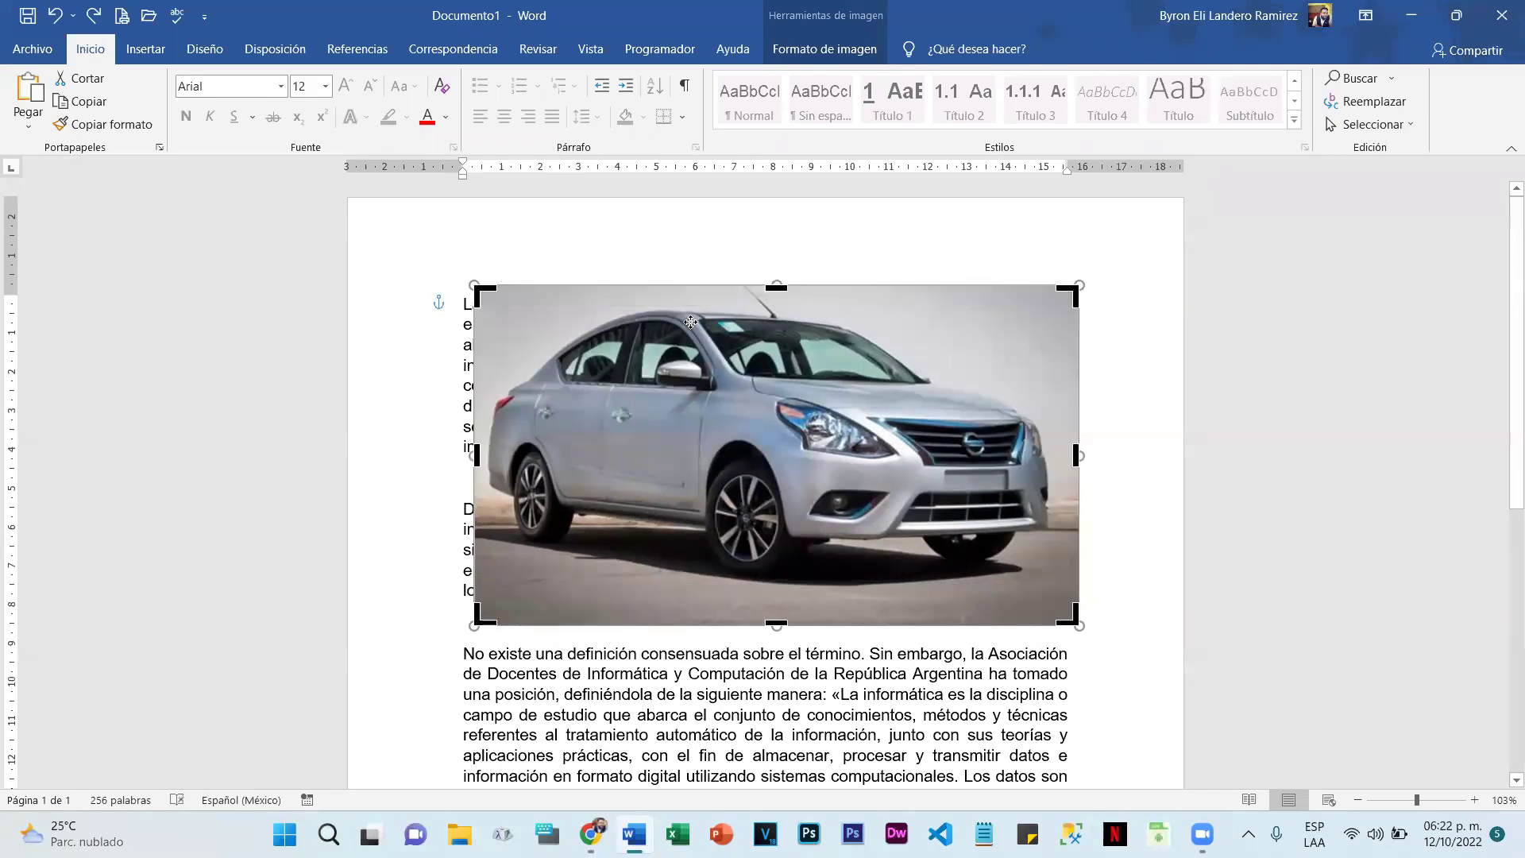
Step: Exit cropping and move the full car picture down so the first lines of text are uncovered
key(Escape)
drag(649, 370, 612, 364)
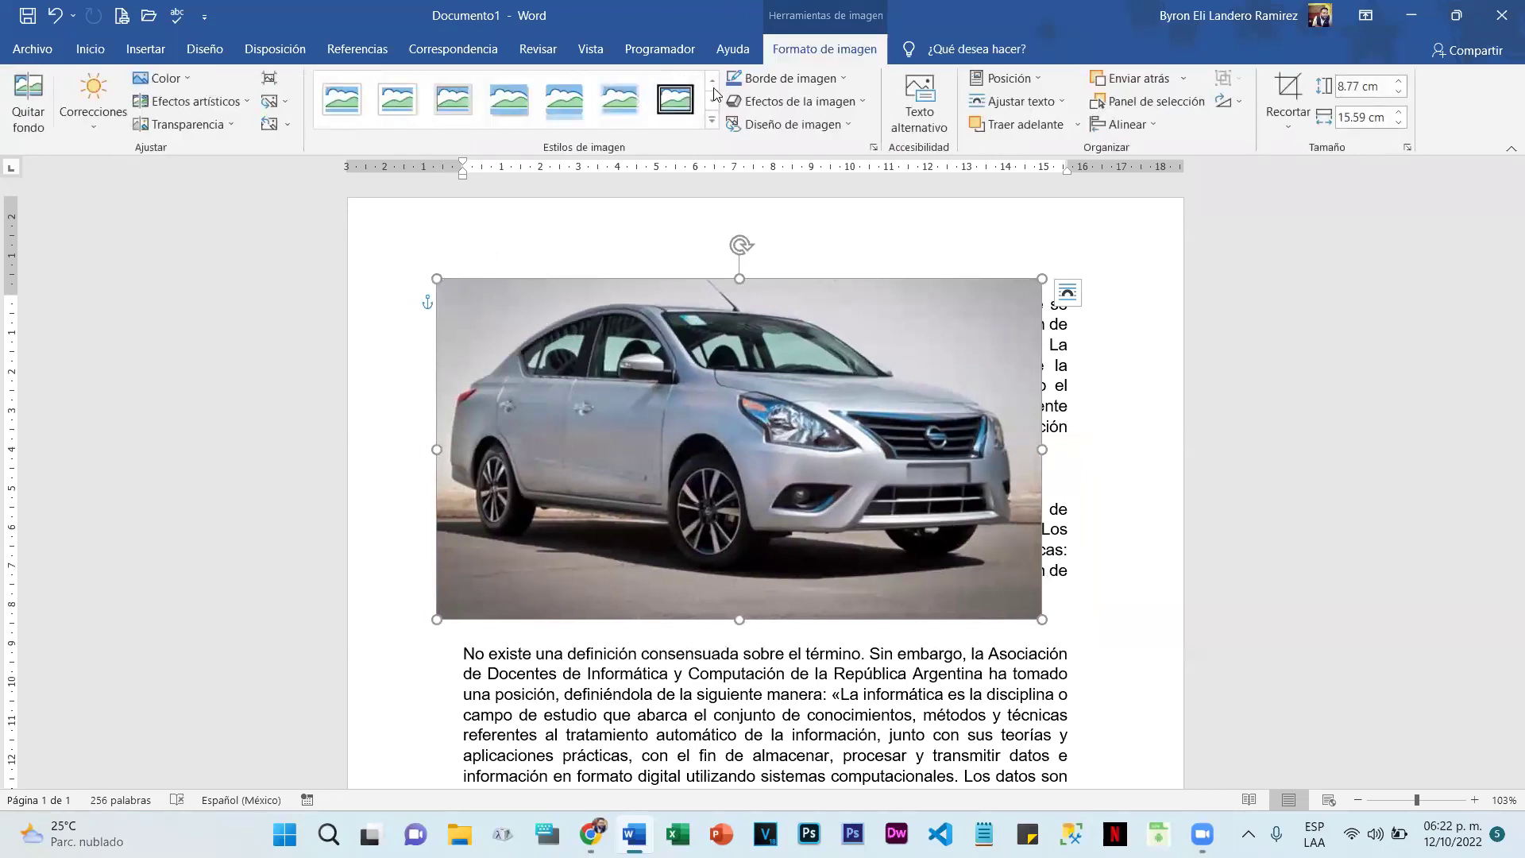
drag(801, 364, 818, 490)
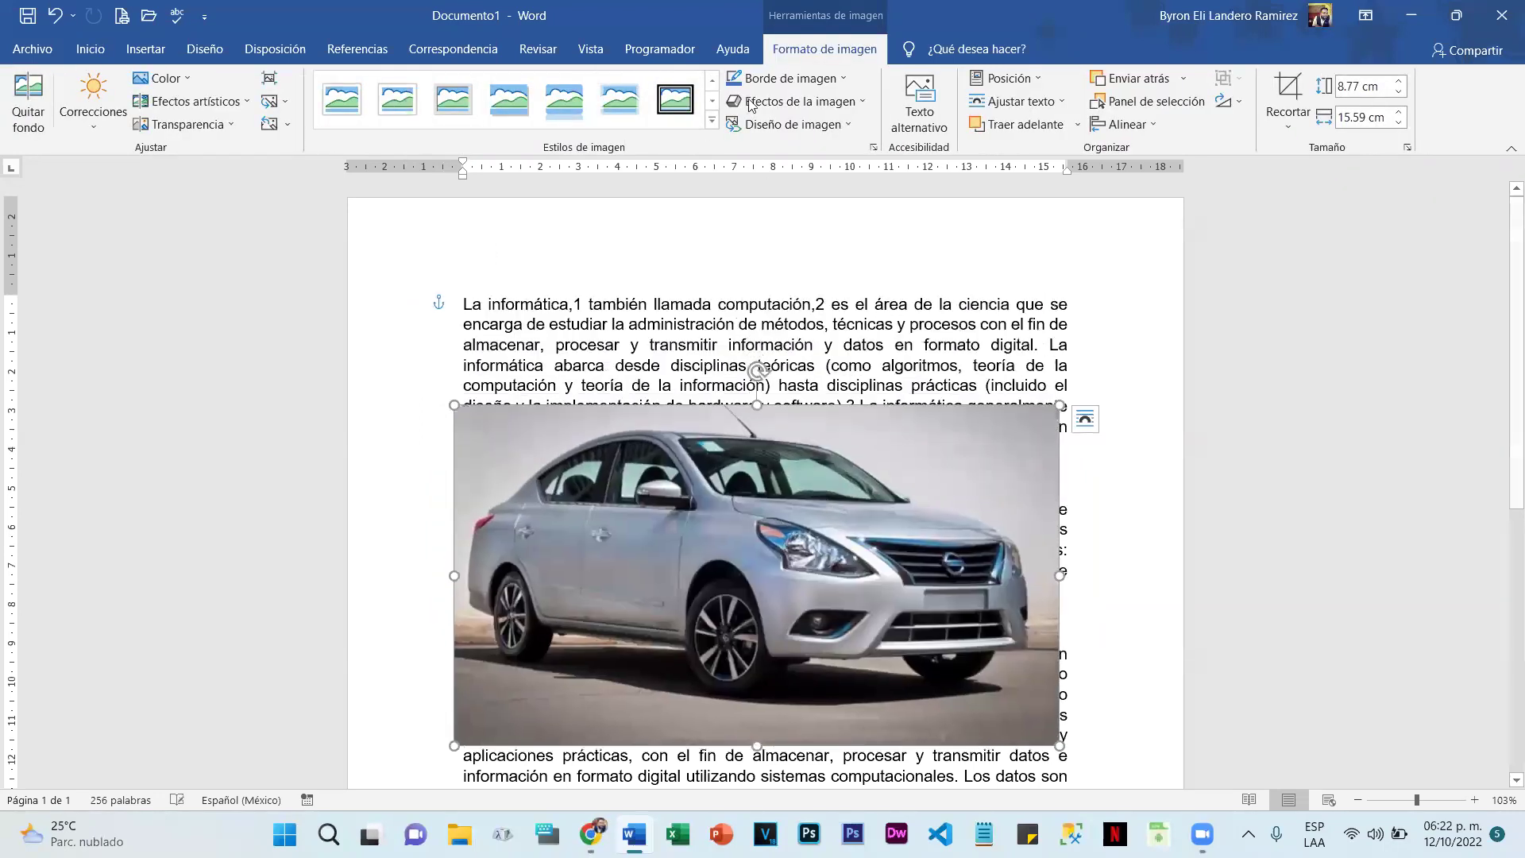
Step: Try the Rectángulo sombreado style on the car picture, undo it, and move the picture up over the first paragraphs
click(711, 121)
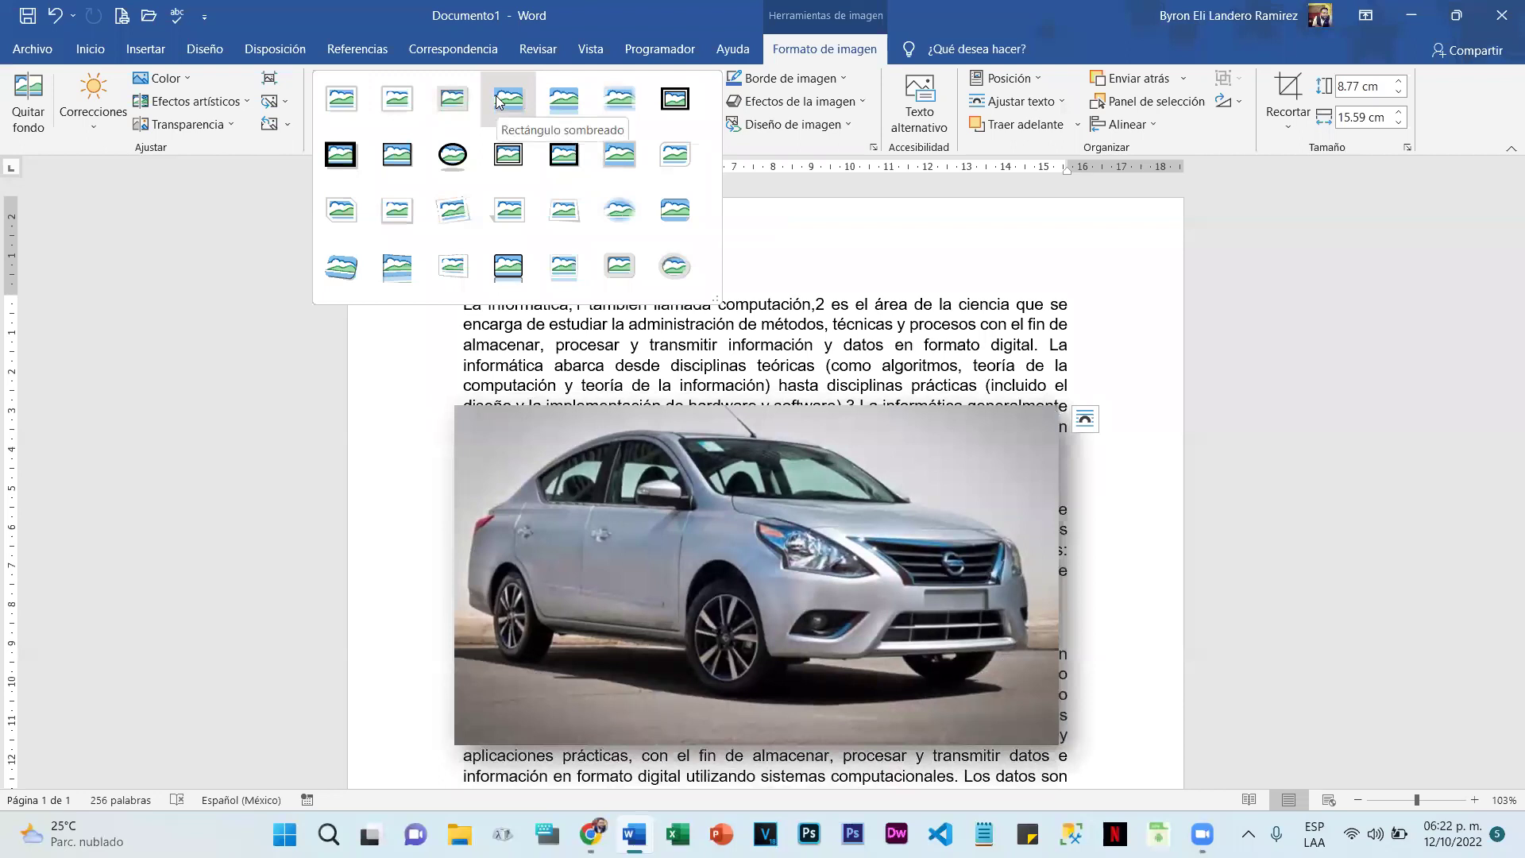
click(496, 98)
drag(790, 498, 818, 353)
key(ctrl+z)
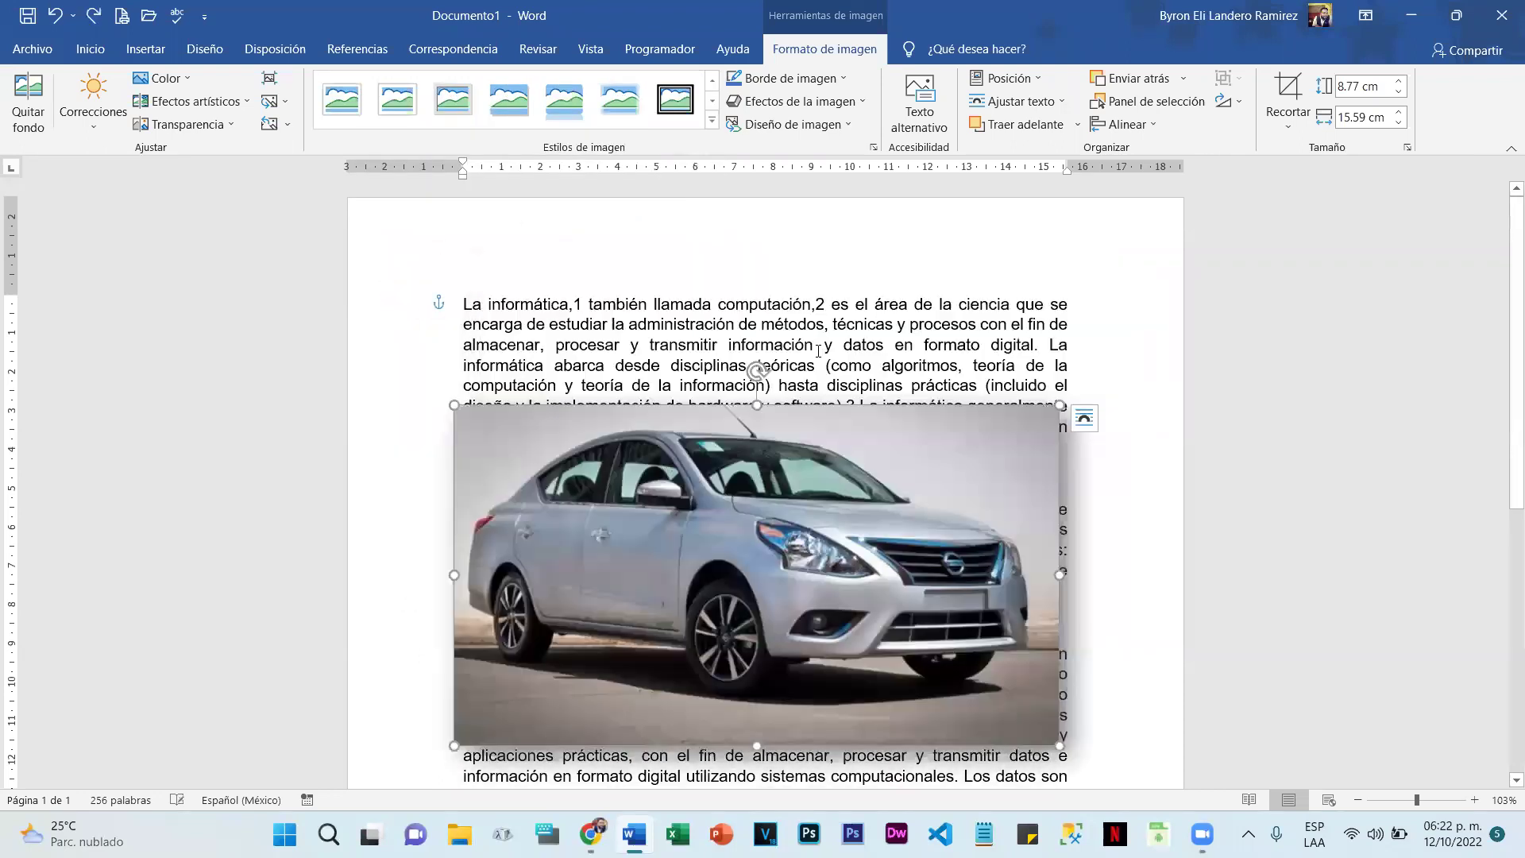
key(ctrl+y)
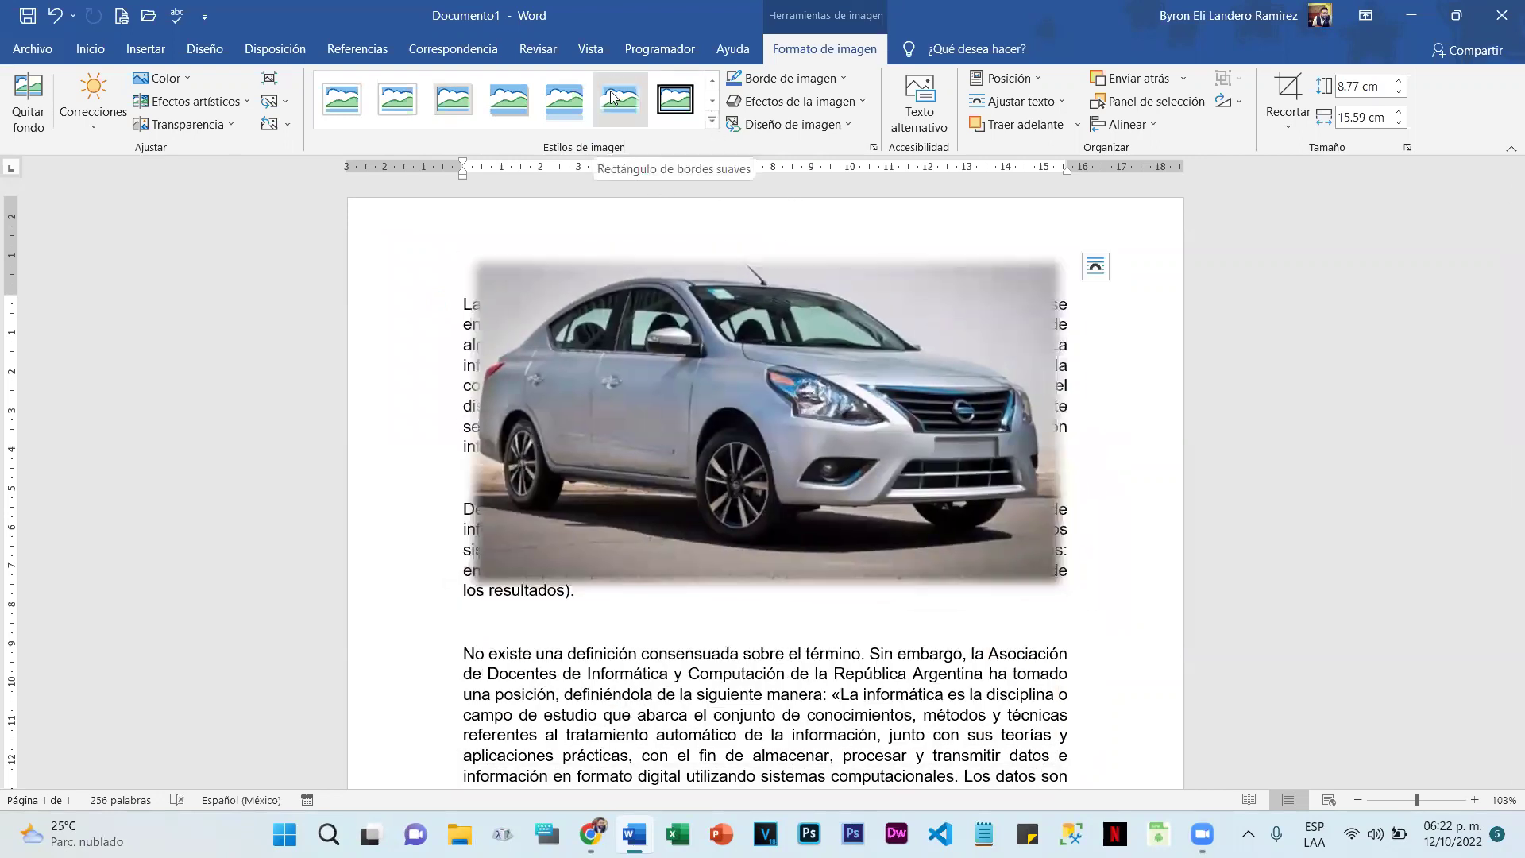
Step: Apply the tilted perspective style with rounded, bevelled edges and shadow to the car picture and reposition it over the text
click(712, 121)
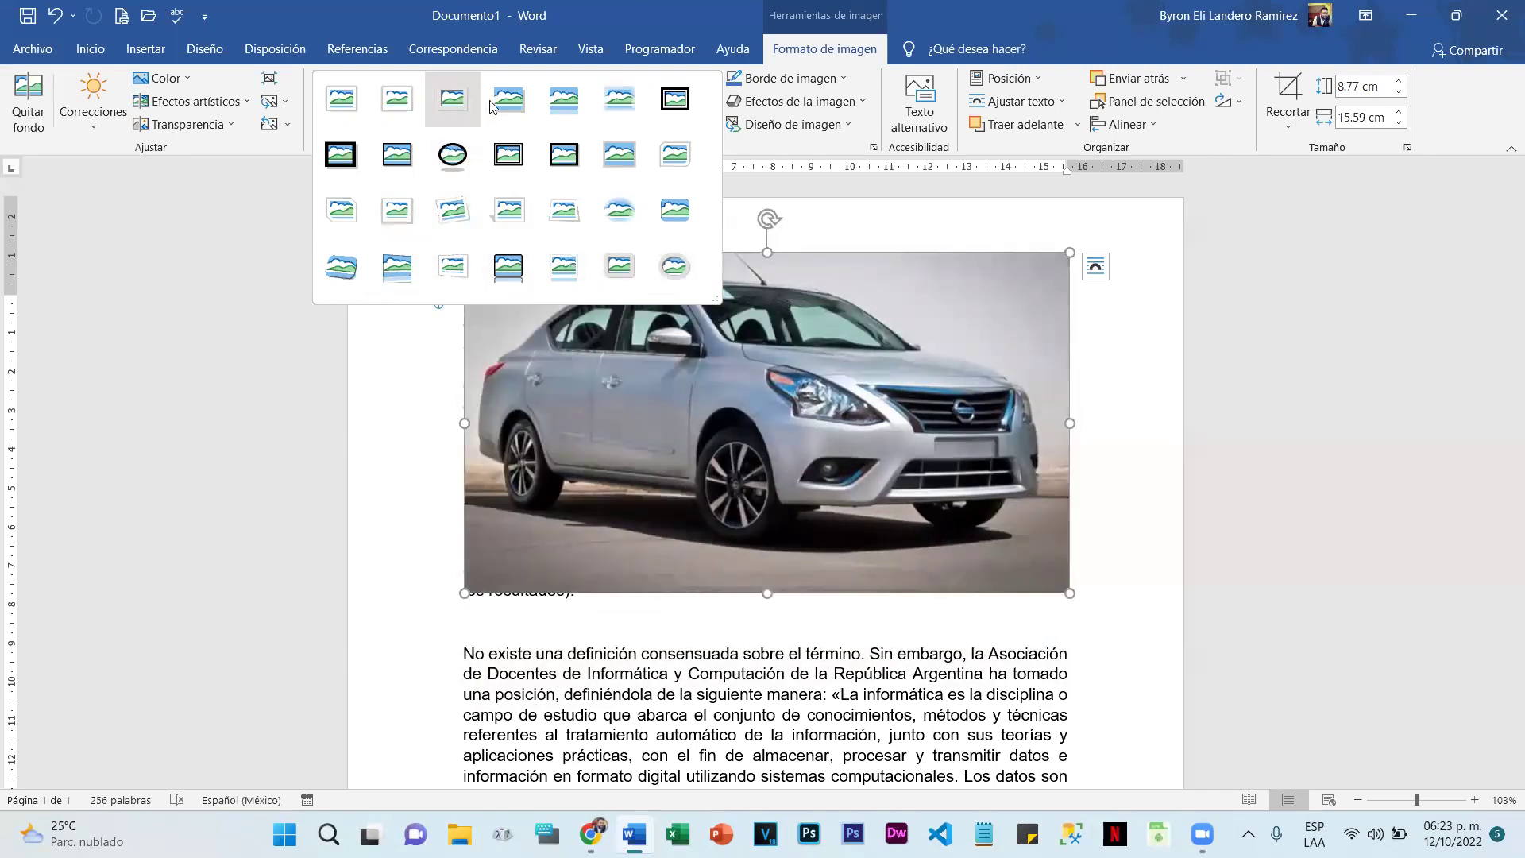
click(334, 270)
drag(729, 456, 877, 326)
mouse_move(1104, 388)
mouse_down()
mouse_move(981, 547)
mouse_move(1024, 361)
mouse_move(1090, 365)
mouse_up()
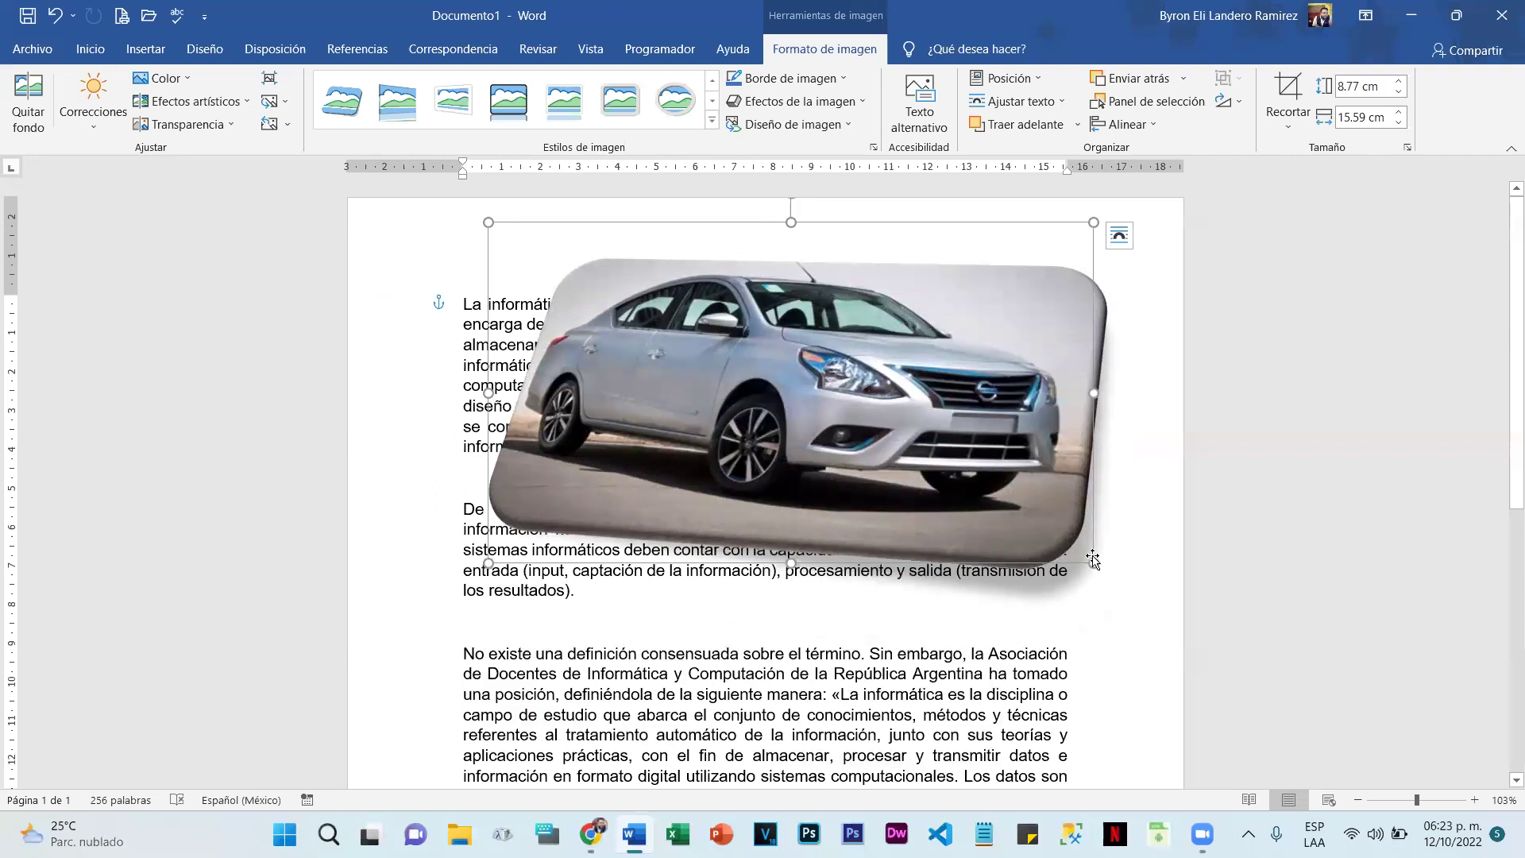
Step: Shrink the styled car picture to about 6.62 × 11.77 cm, move it, and undo the resizing, moves and perspective style
drag(1091, 562, 946, 480)
drag(883, 413, 815, 367)
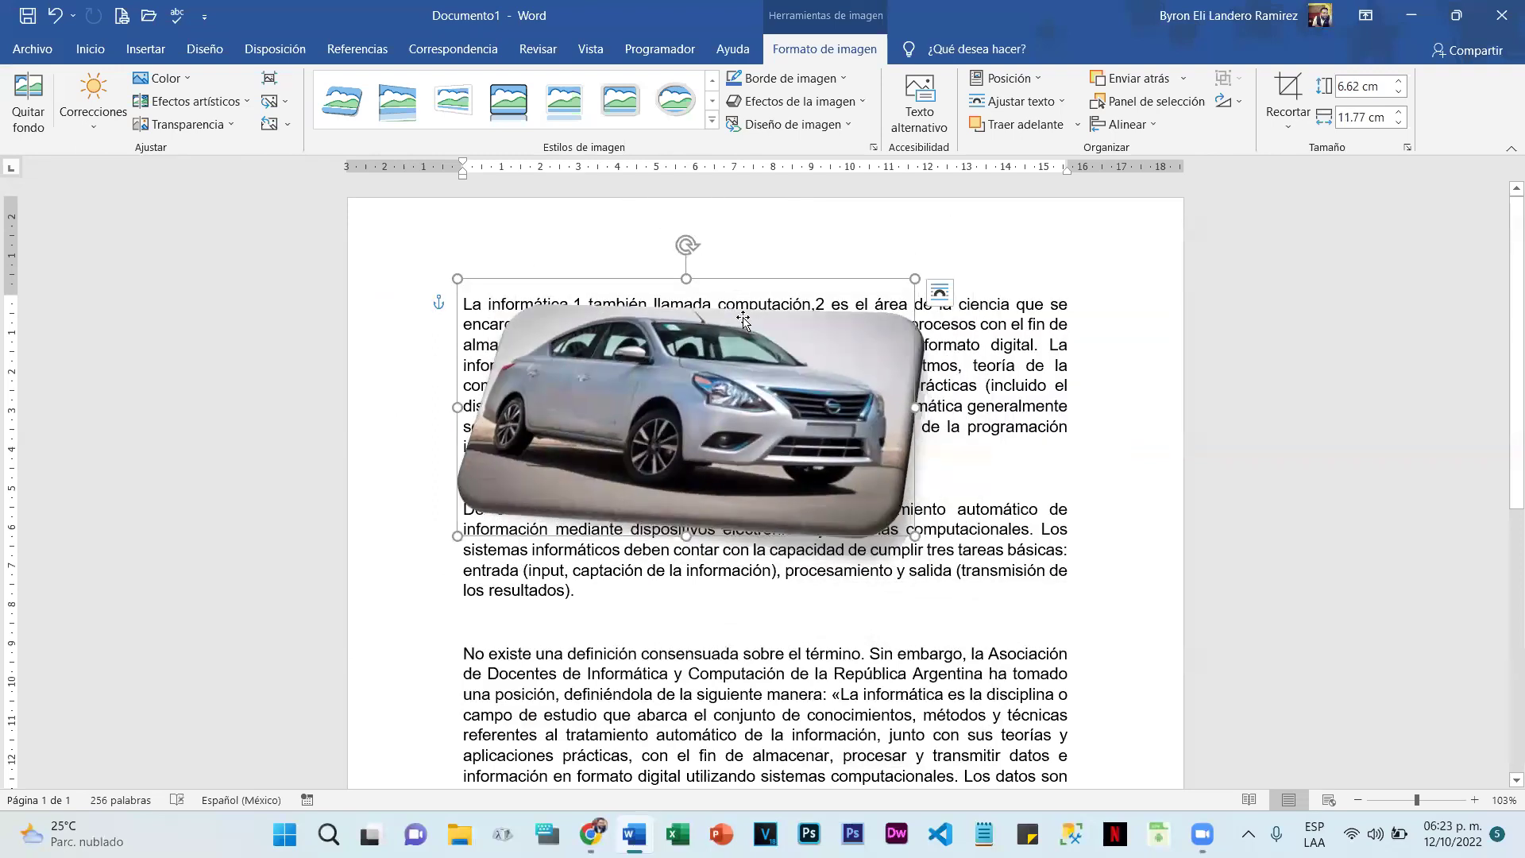
key(ctrl+z)
key(ctrl+z)
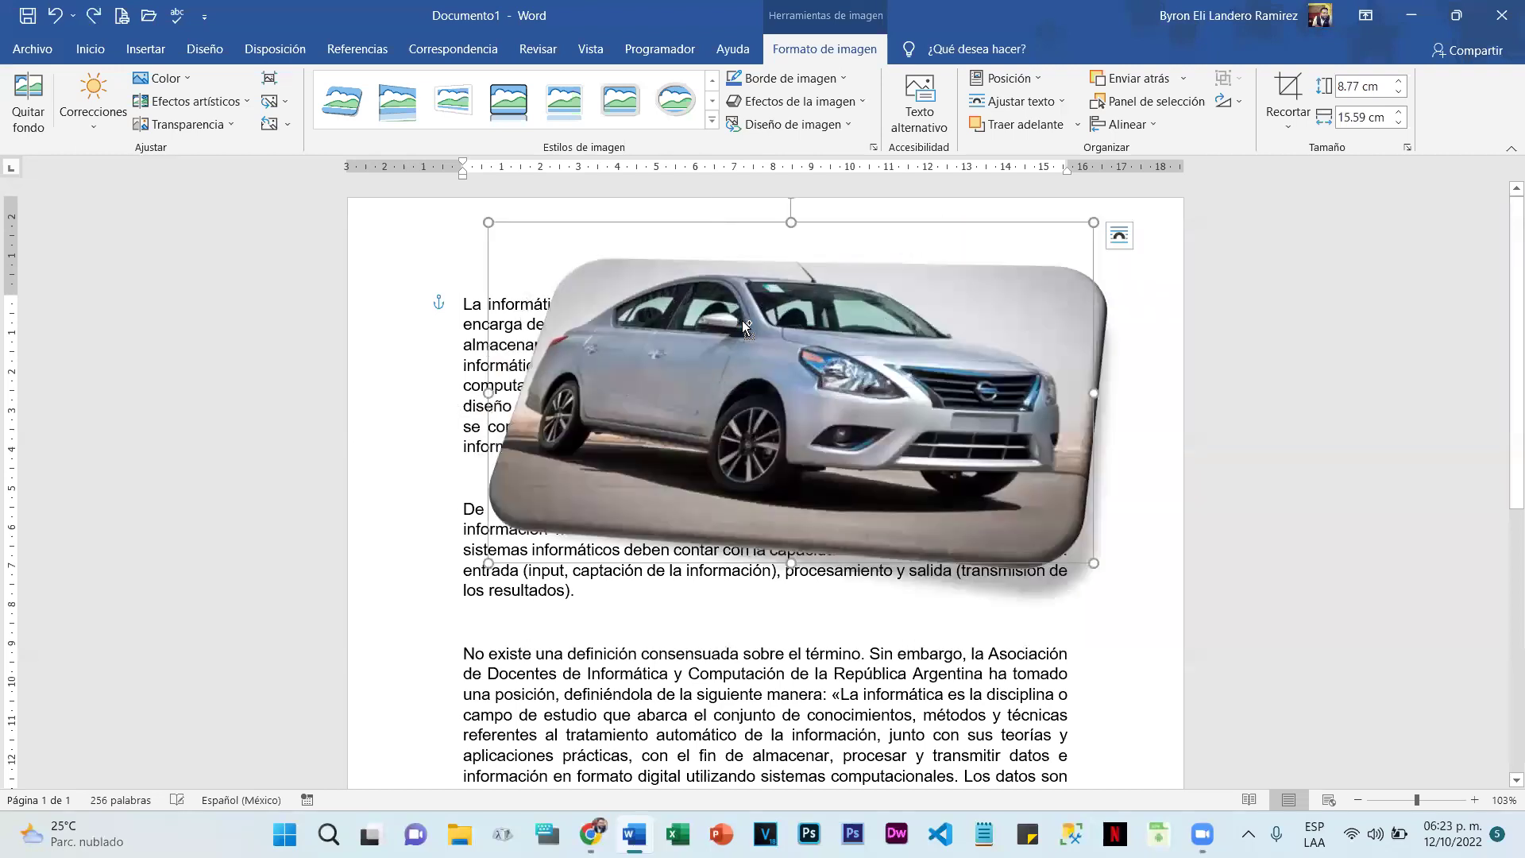
key(ctrl+z)
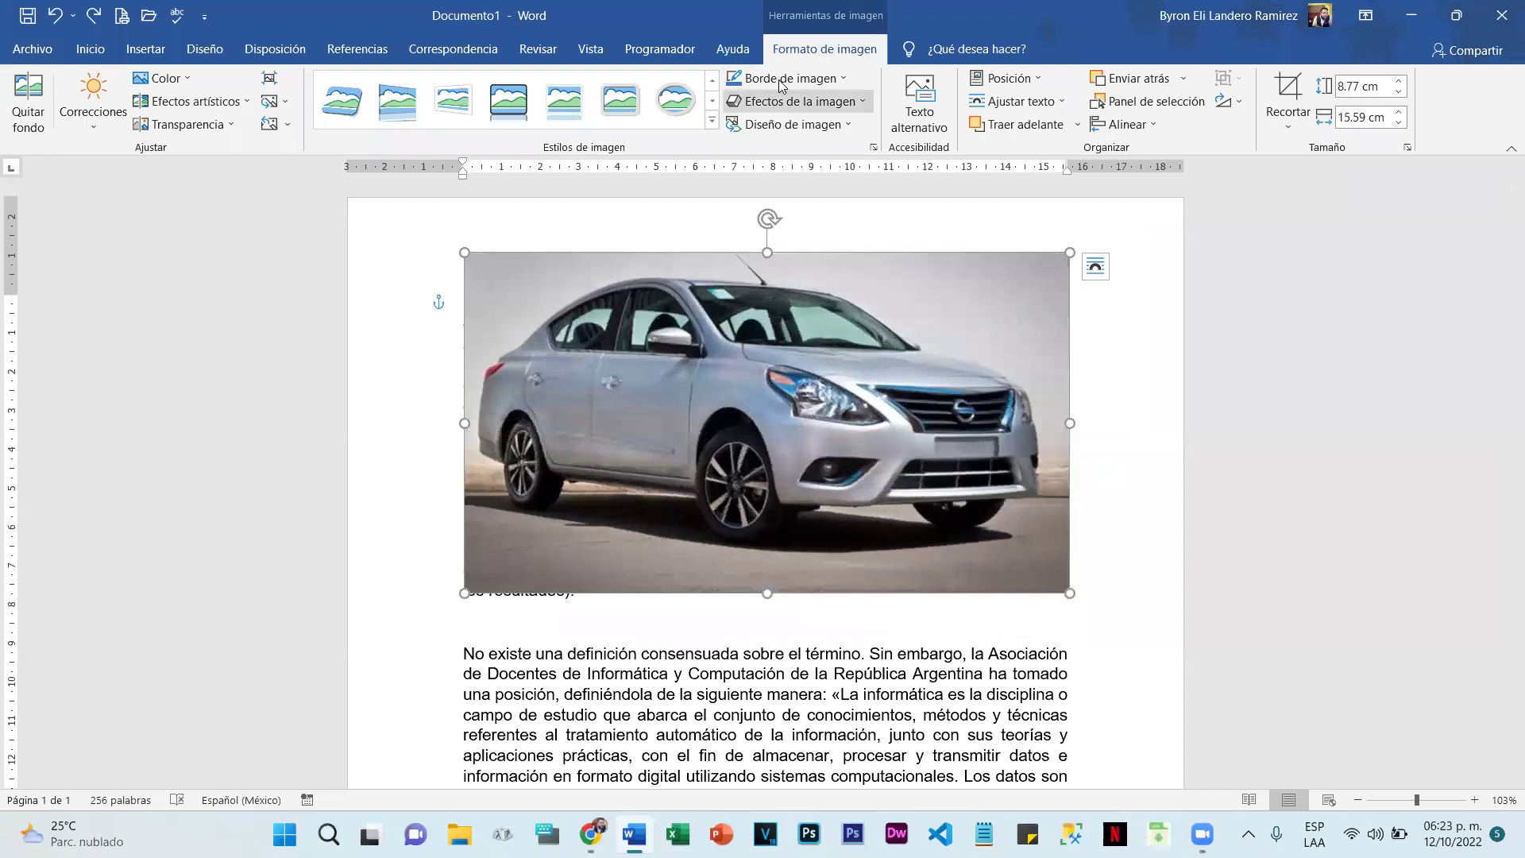
Step: Apply a gold theme-colour border to the car picture and preview the available border thicknesses without changing the thickness
click(834, 80)
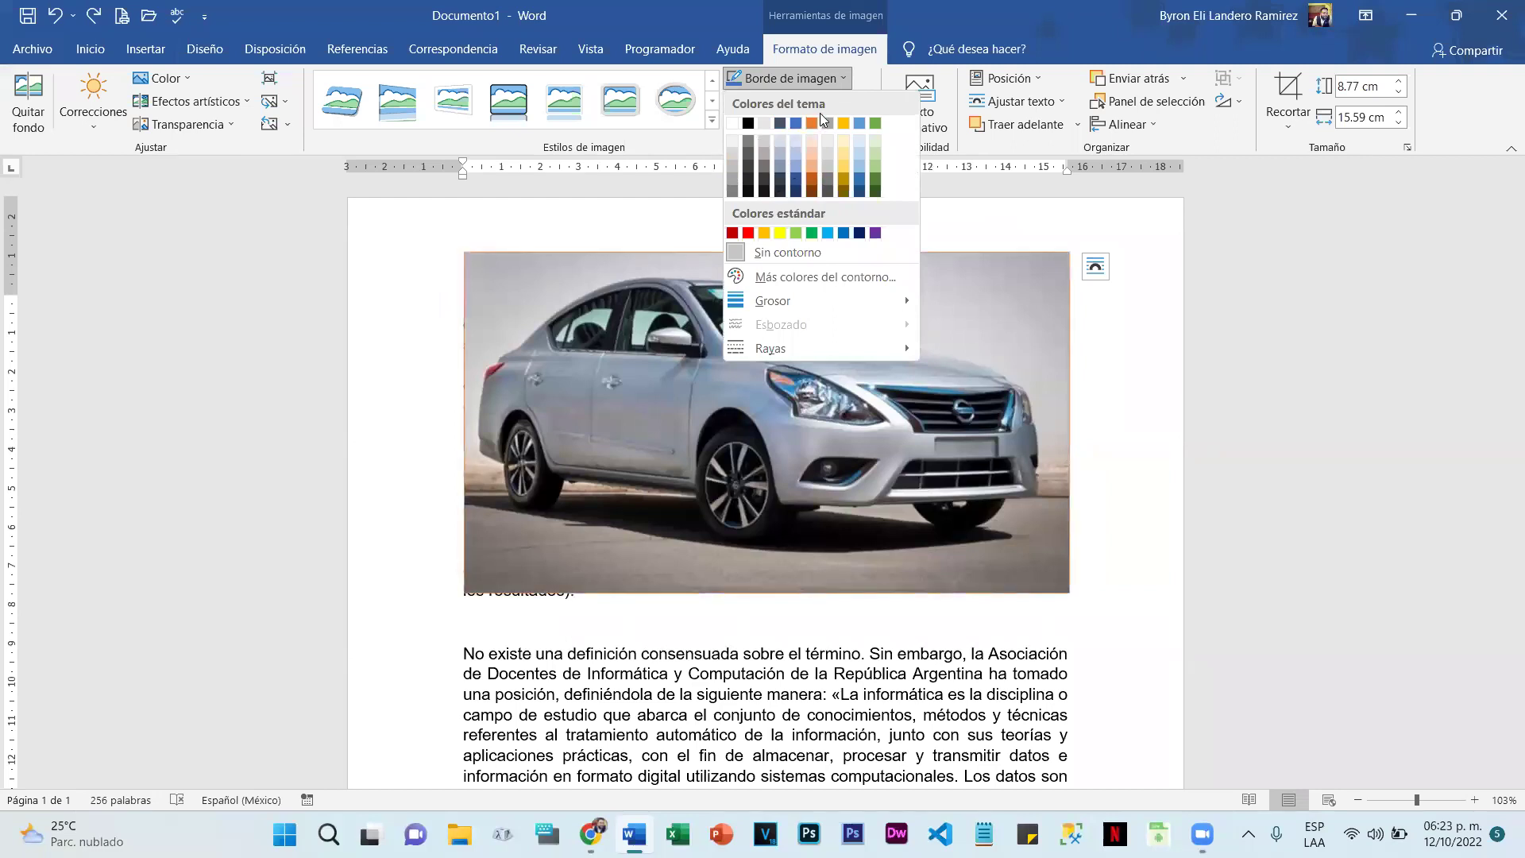
click(844, 123)
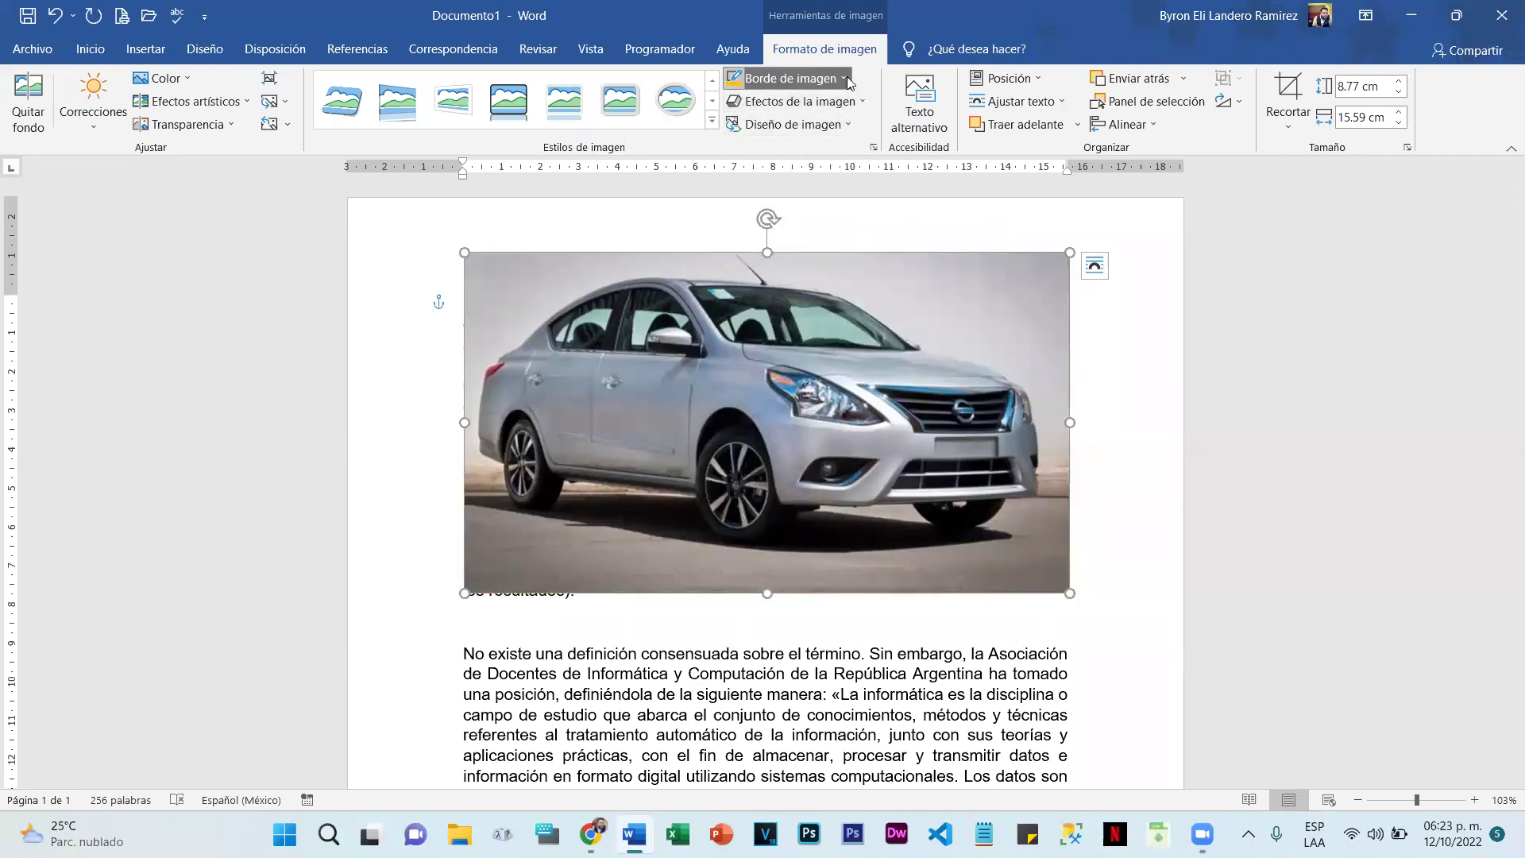
click(788, 78)
mouse_move(843, 302)
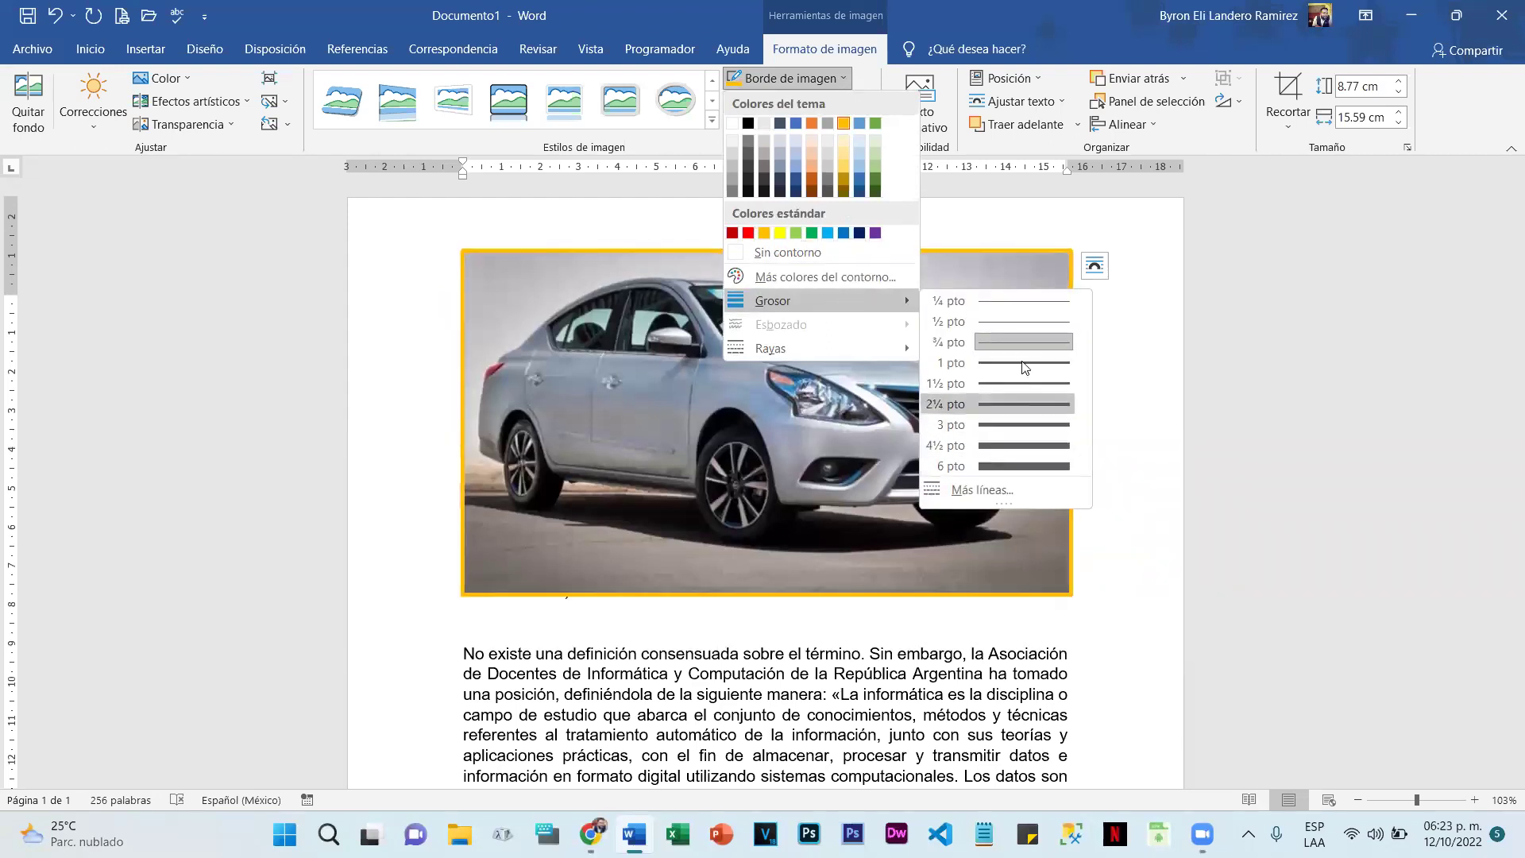
click(729, 7)
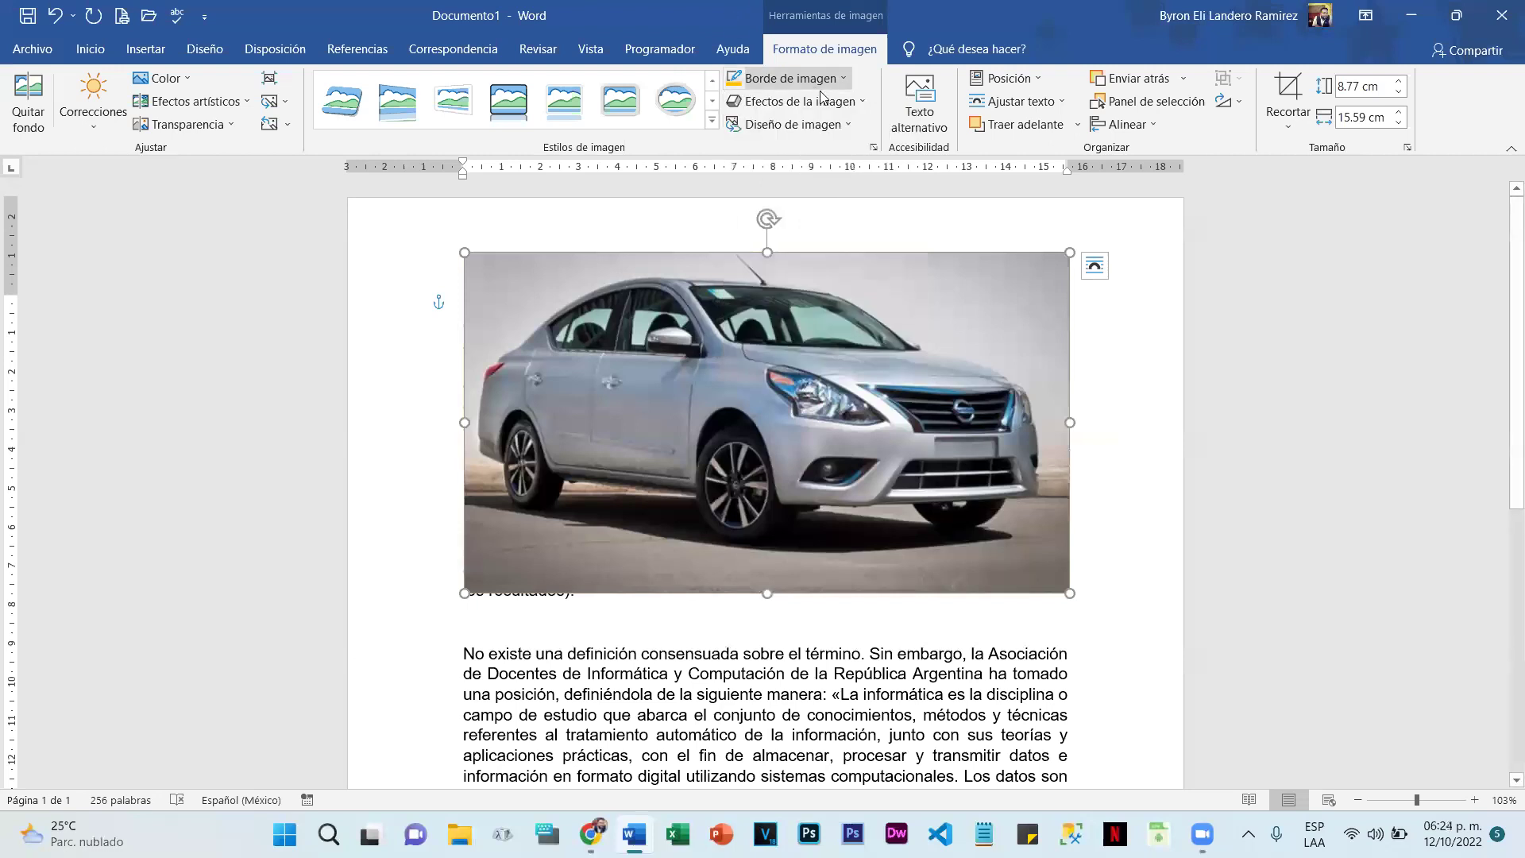
Step: Give the car picture the widest green glow variation and move it slightly down and right over the text
click(847, 103)
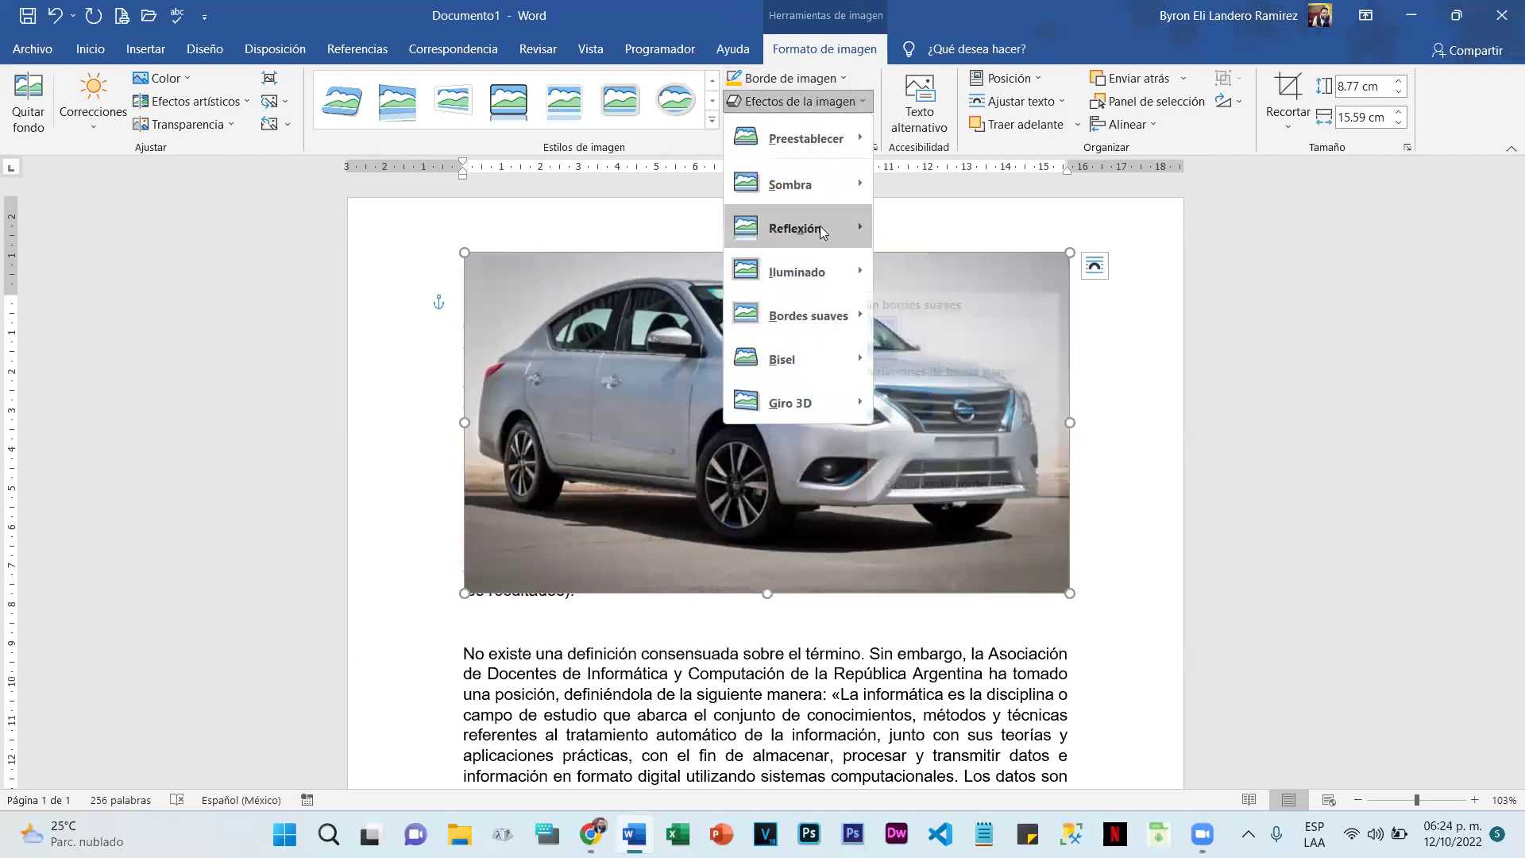
mouse_move(819, 219)
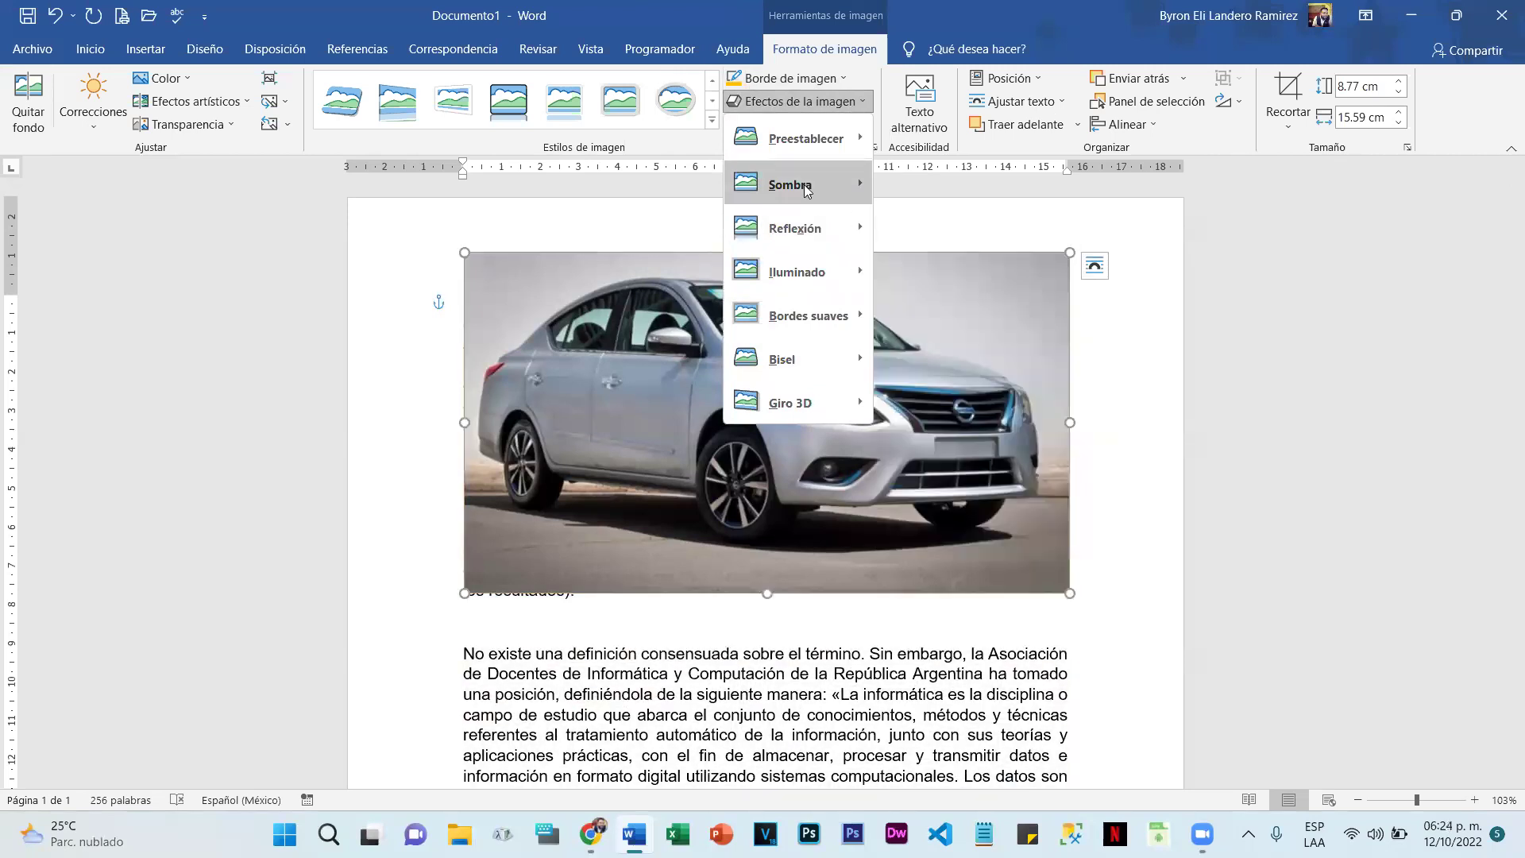
mouse_move(807, 188)
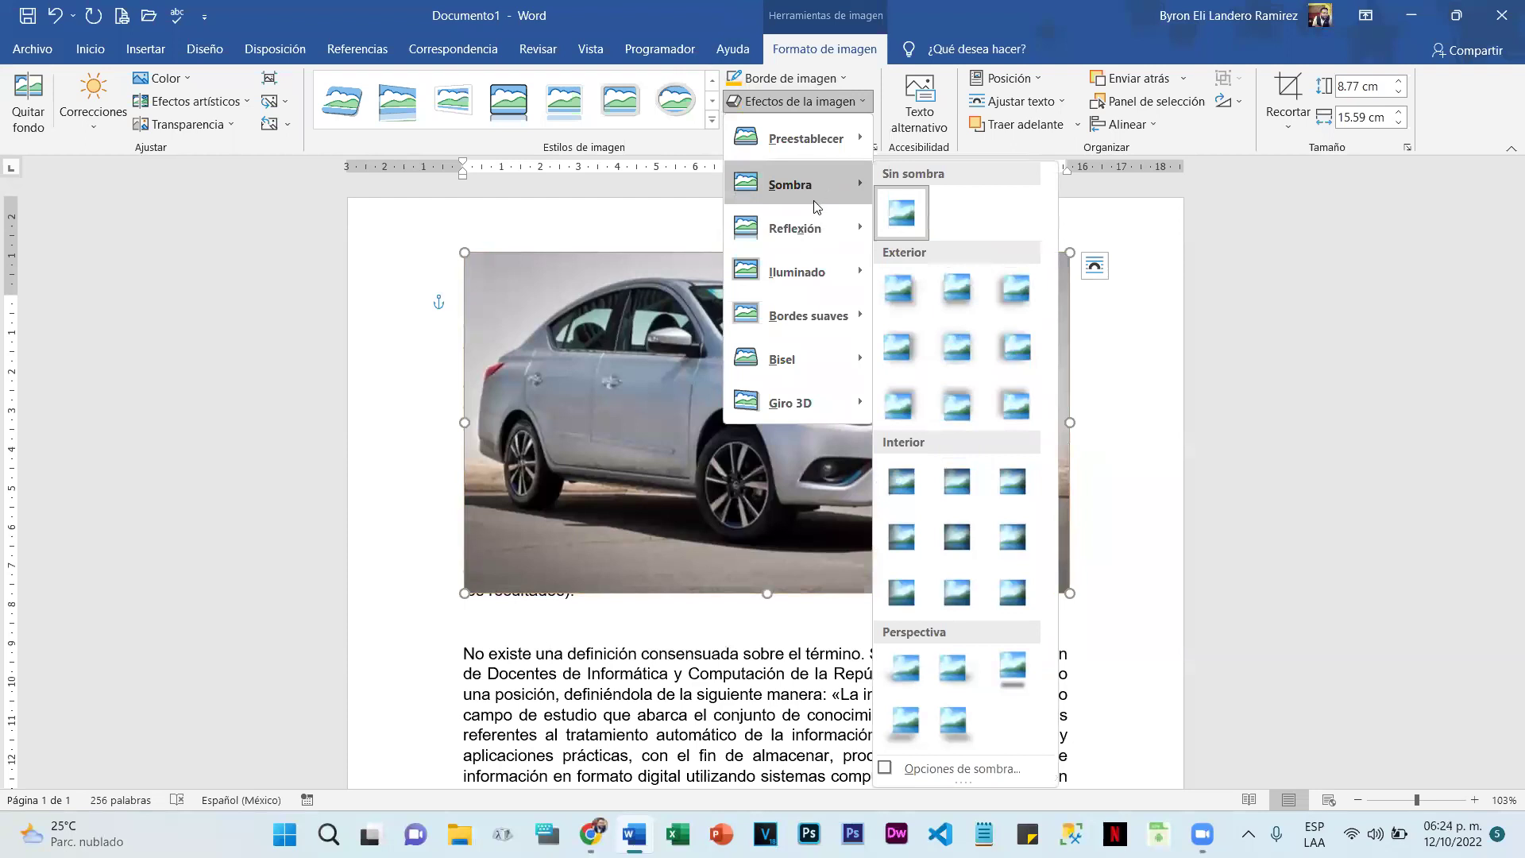
mouse_move(796, 272)
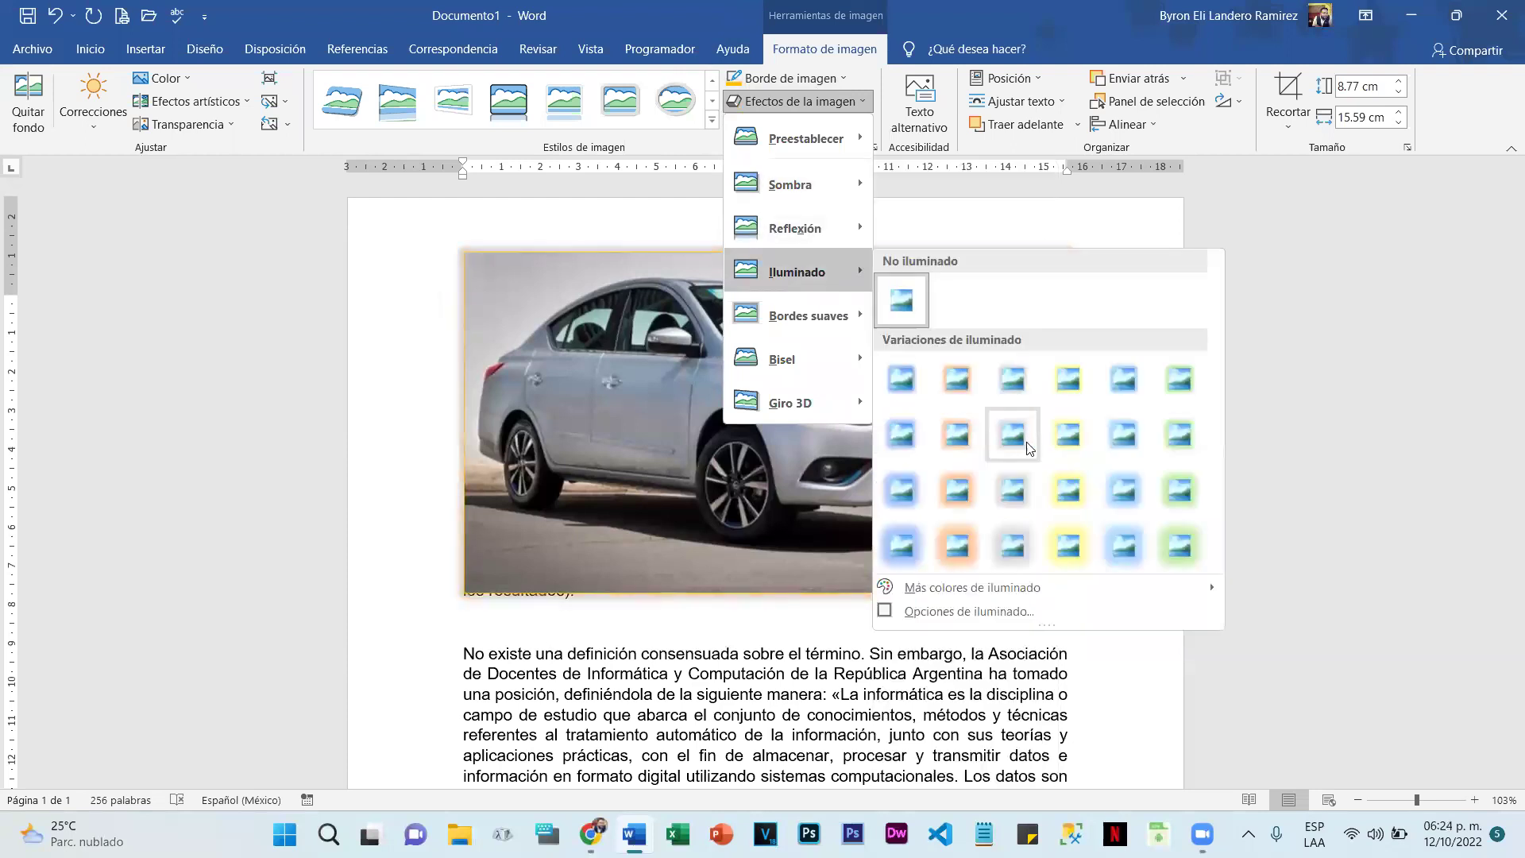
click(1191, 558)
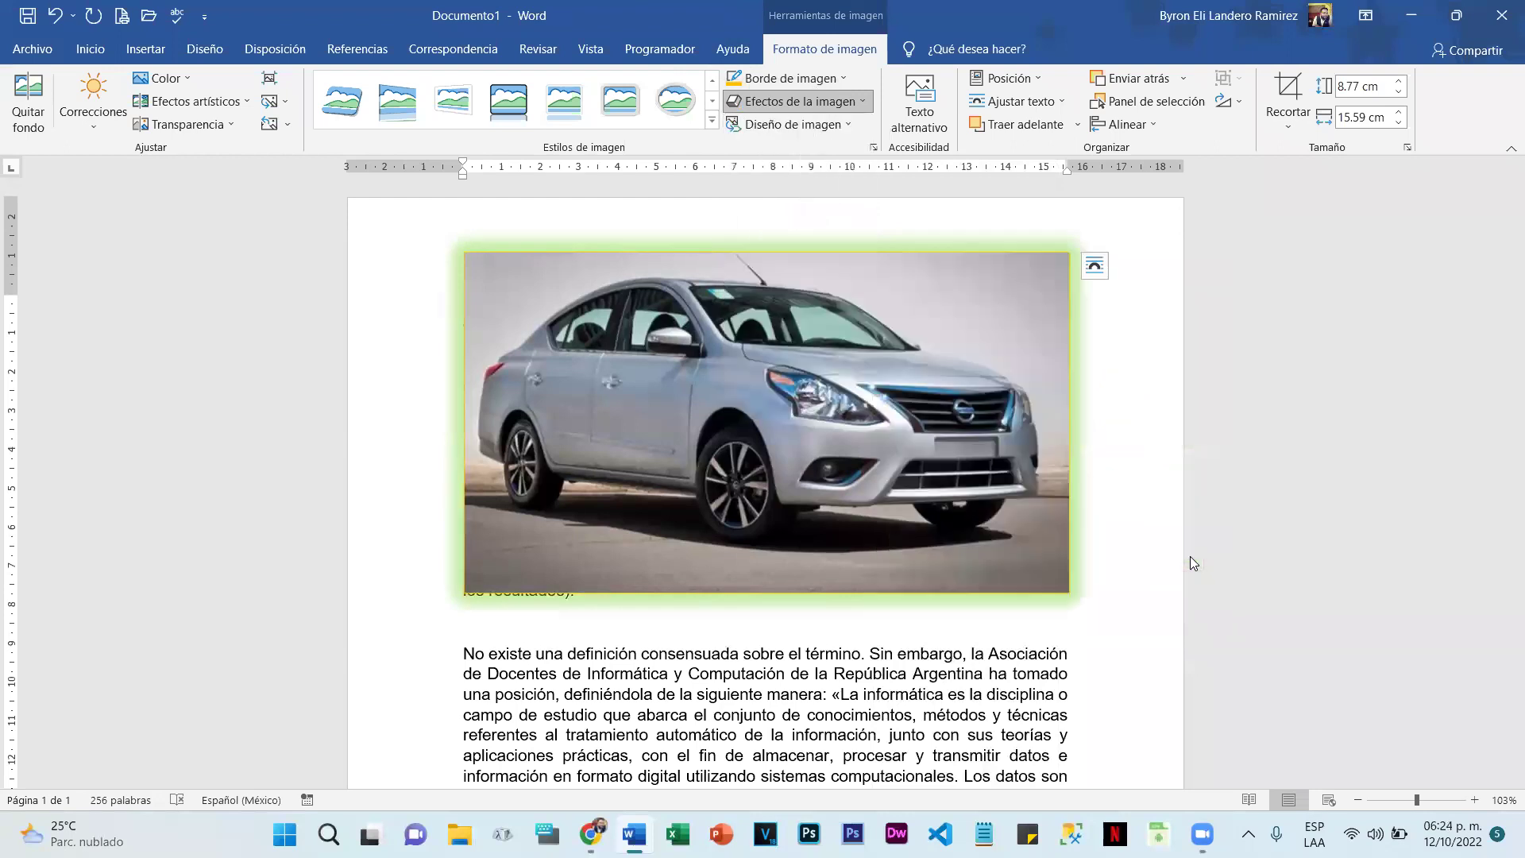
drag(828, 314, 858, 425)
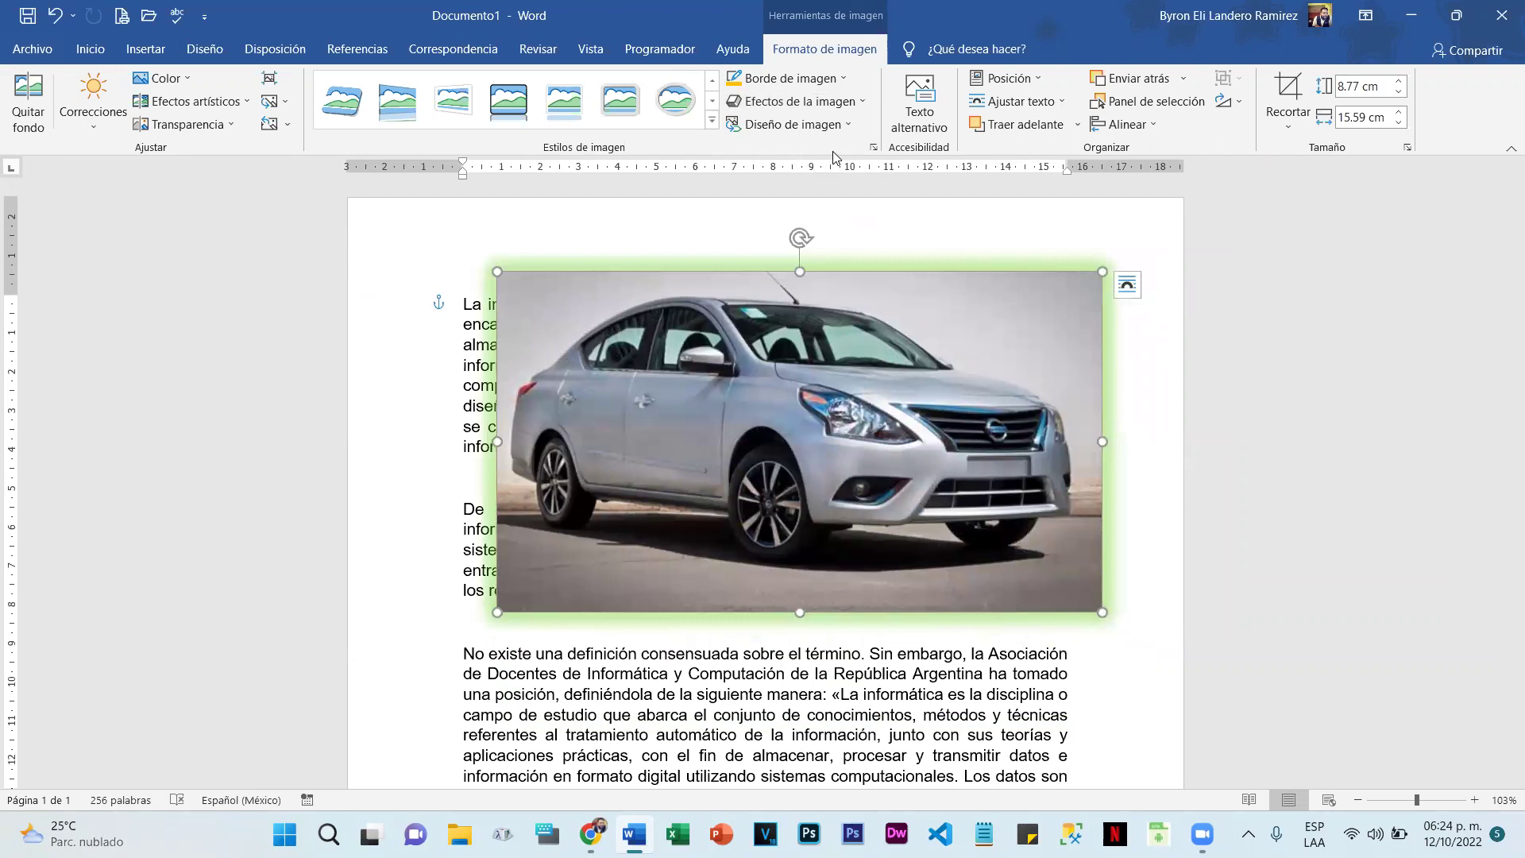
Step: Preview the available picture layouts on the car picture without applying one
click(847, 127)
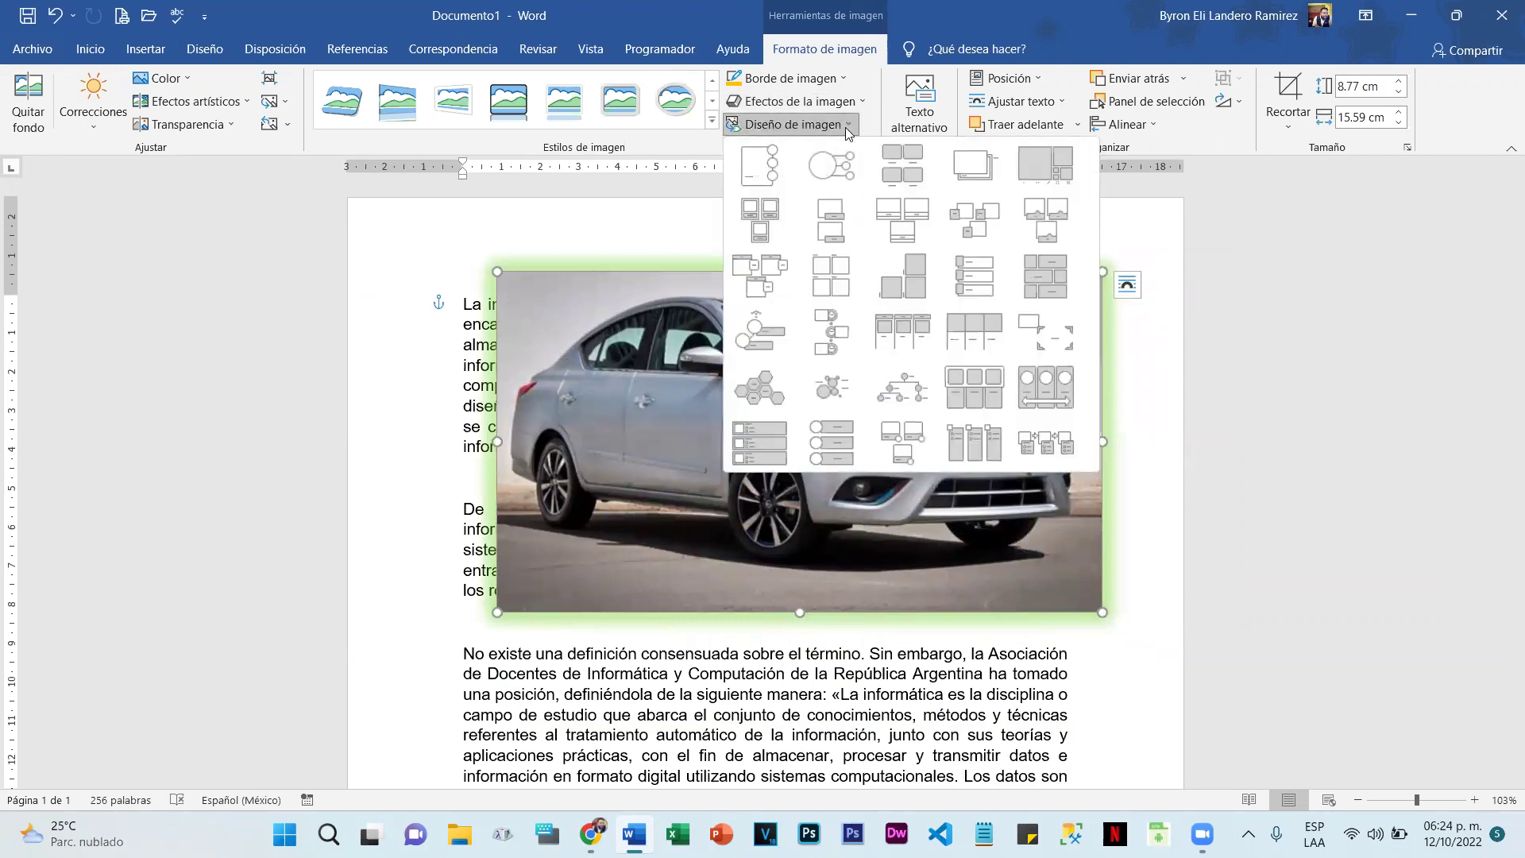
click(847, 127)
click(847, 127)
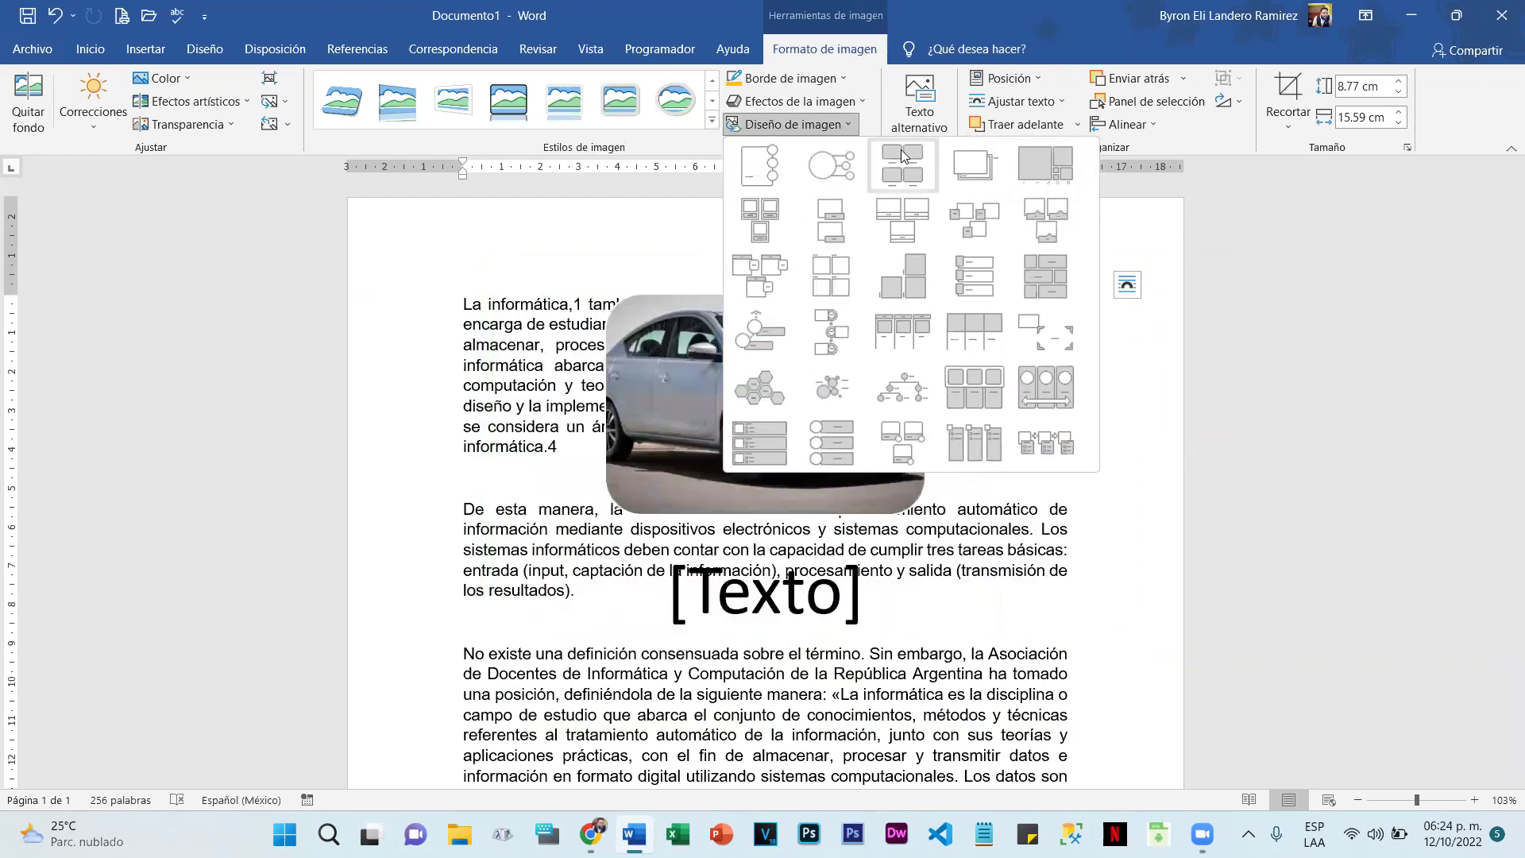
click(709, 8)
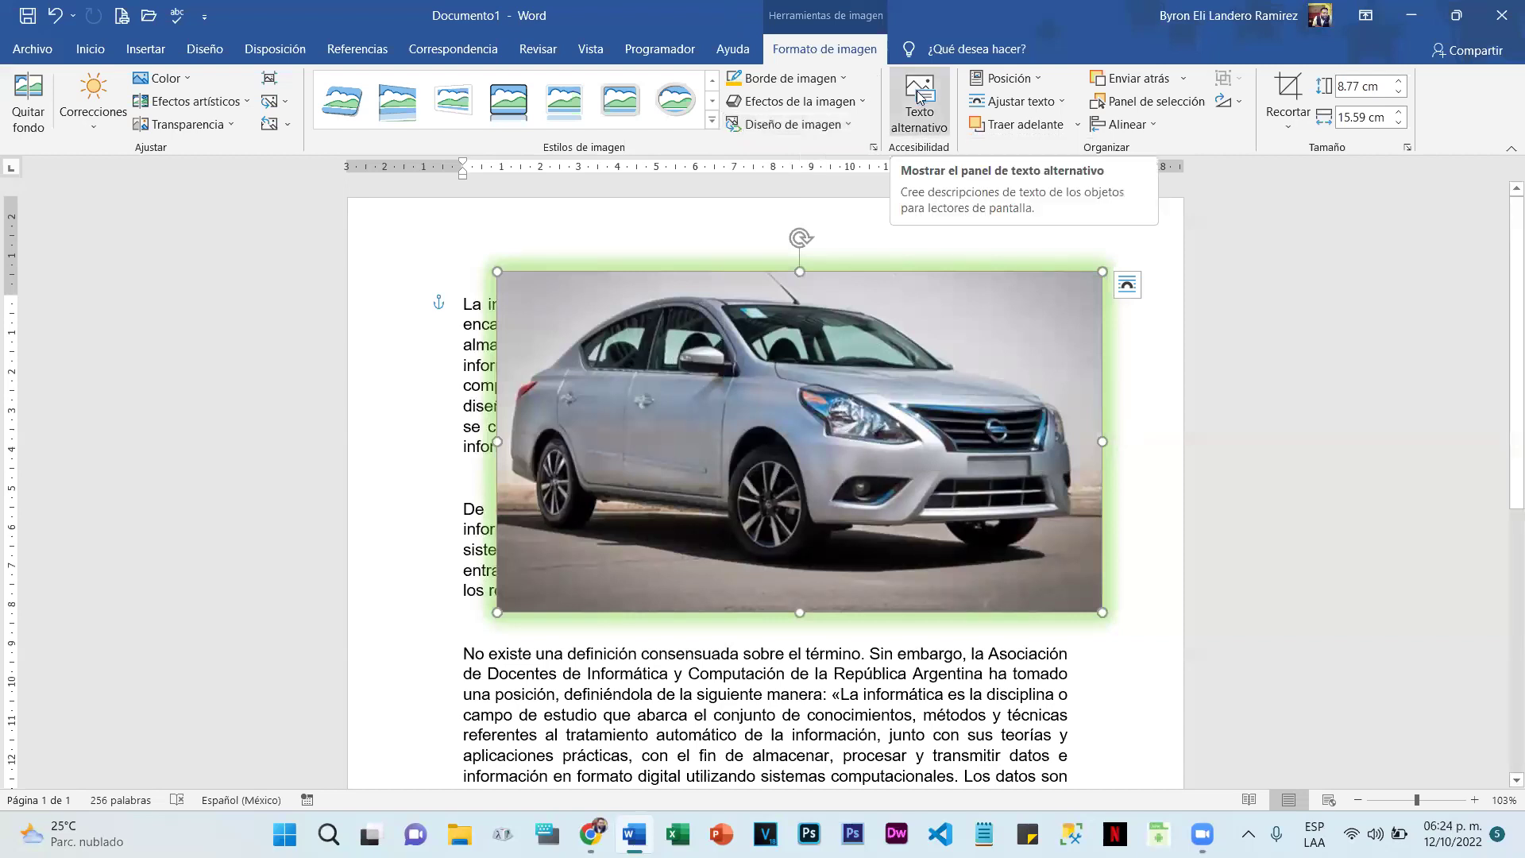
Step: Examine the car picture's existing alternative text, close it, and deselect the picture
click(923, 129)
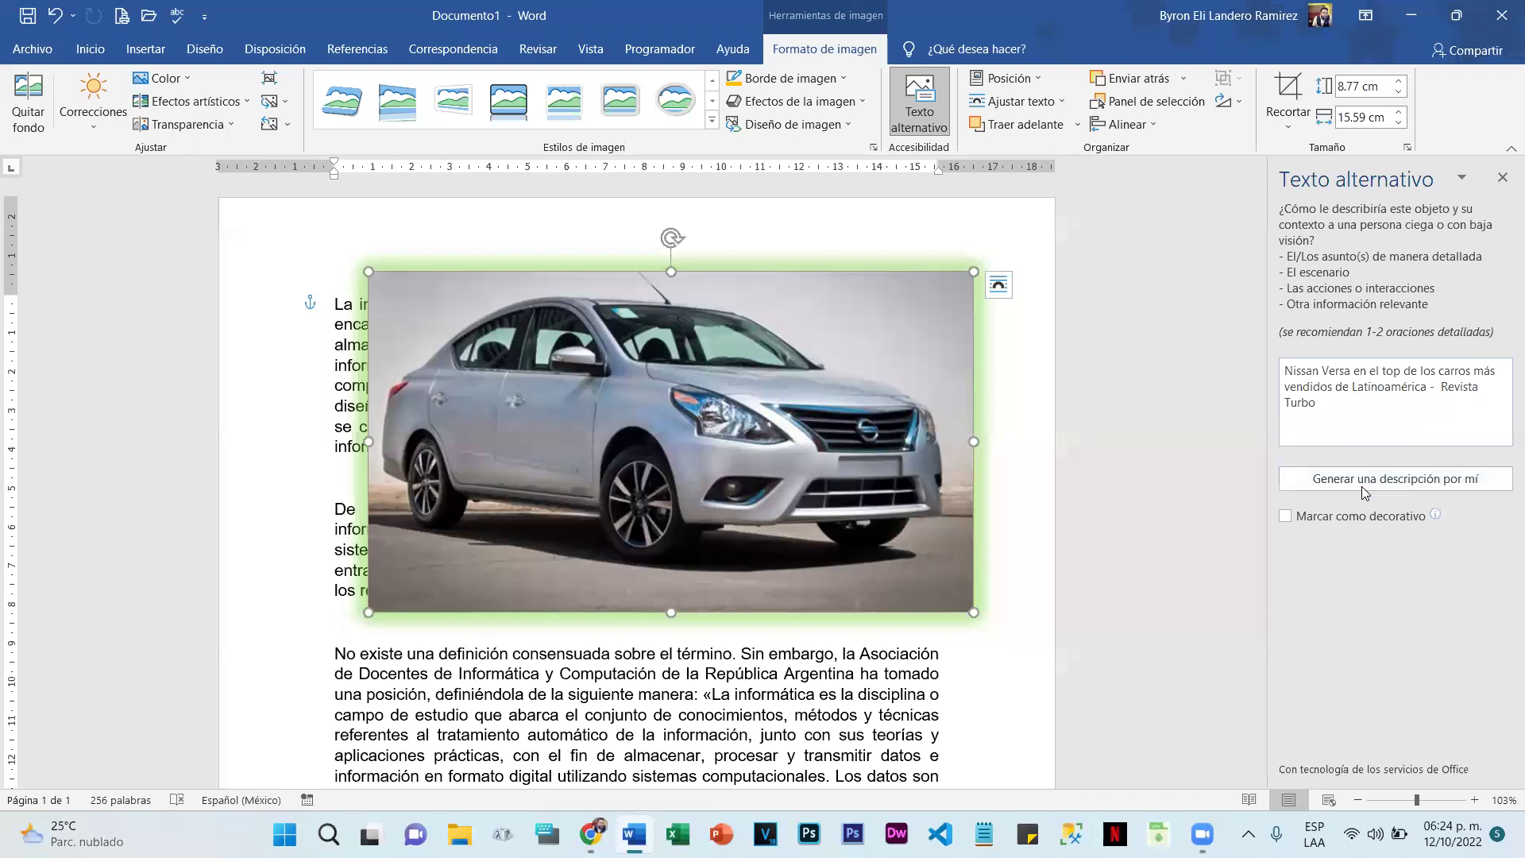
click(1502, 177)
click(1172, 330)
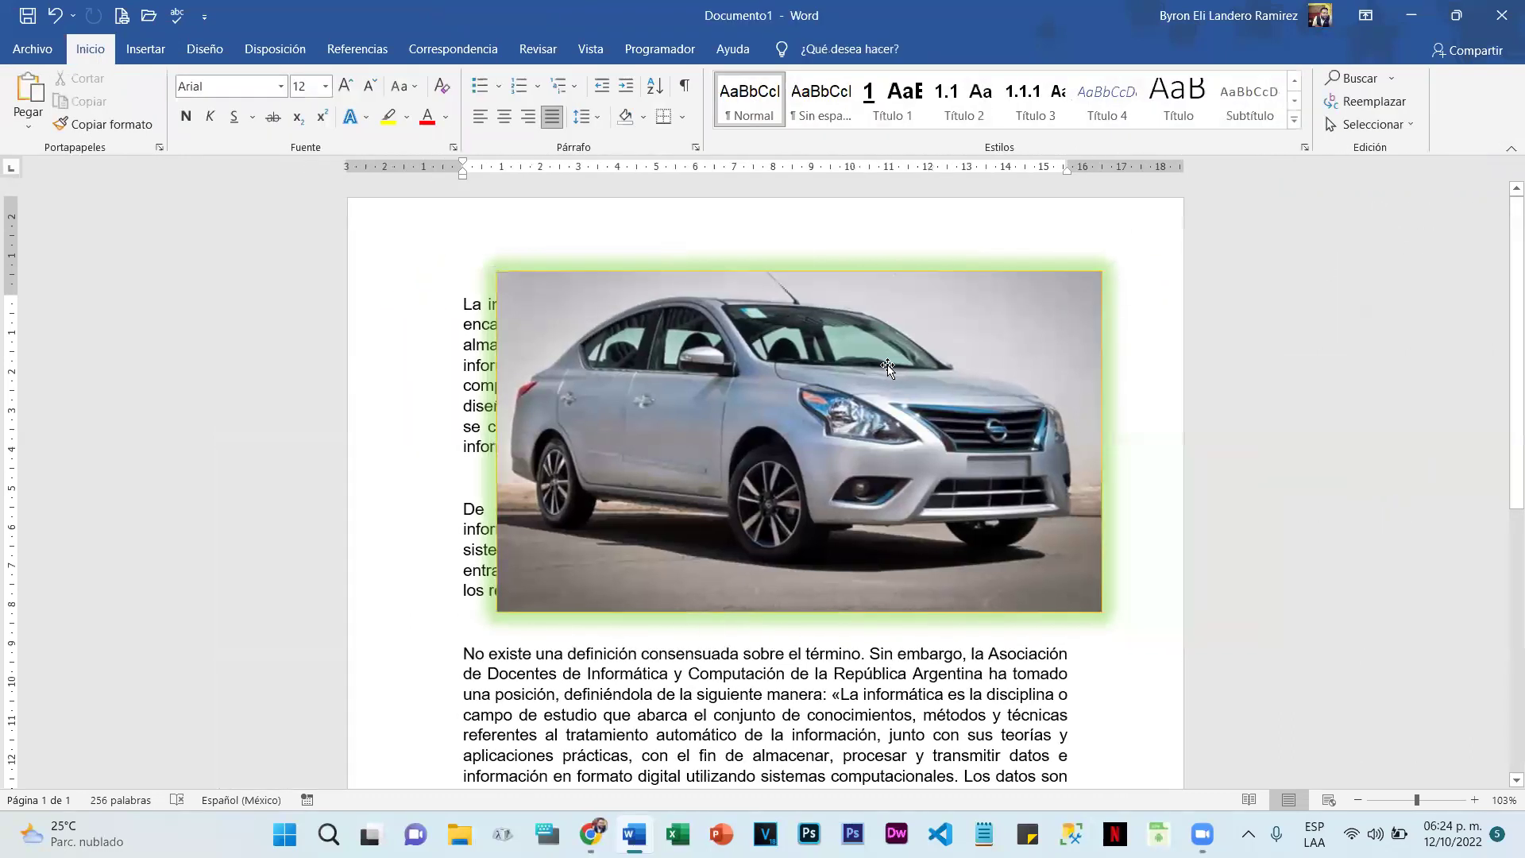
Step: Reposition the car picture over the first paragraphs and generate its alternative text description automatically
drag(936, 302, 874, 334)
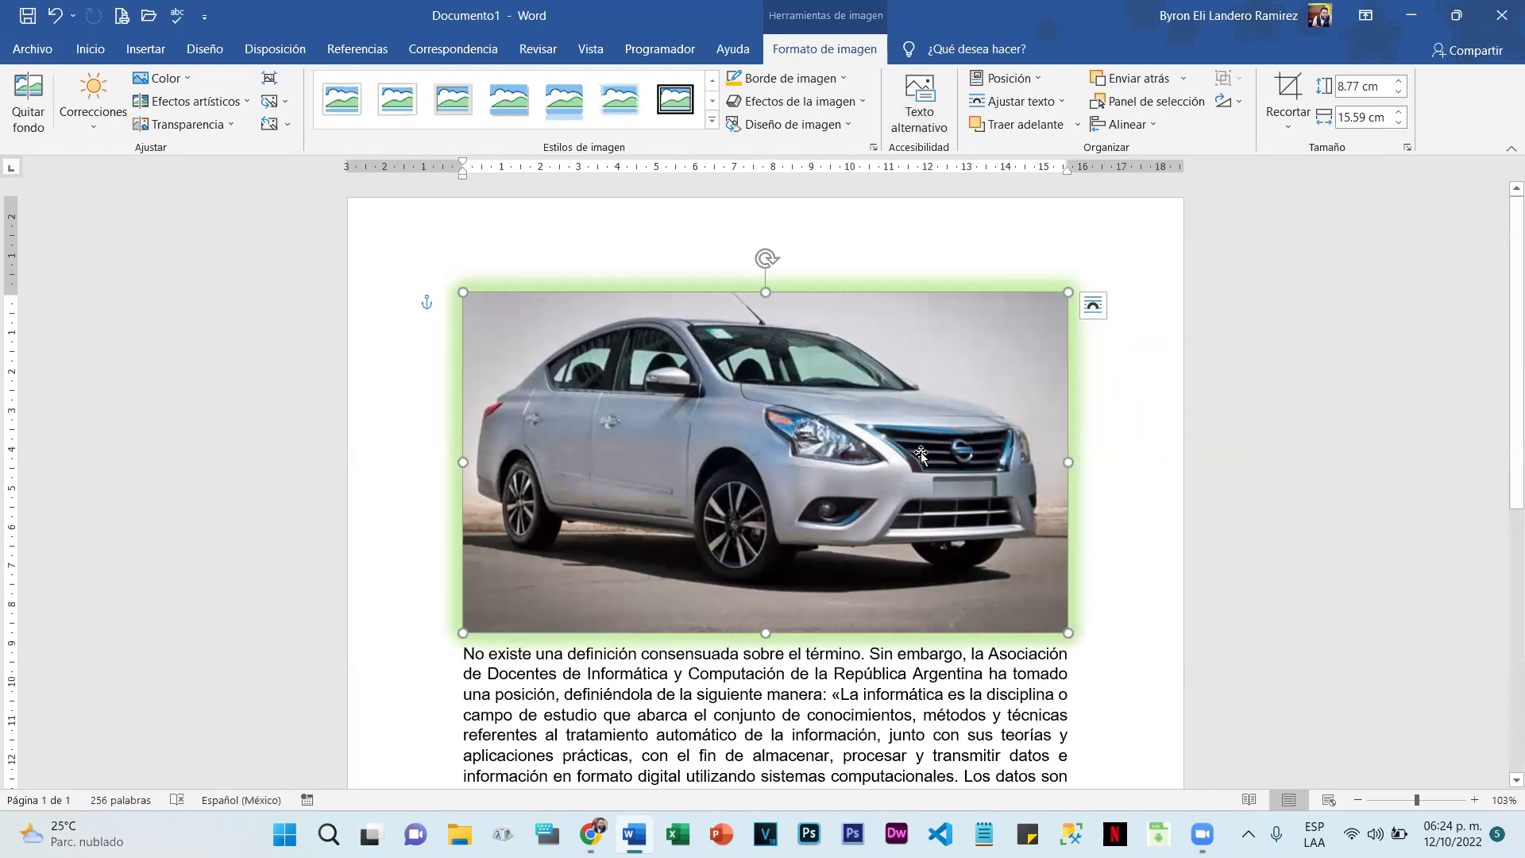
drag(988, 341, 1013, 262)
click(919, 103)
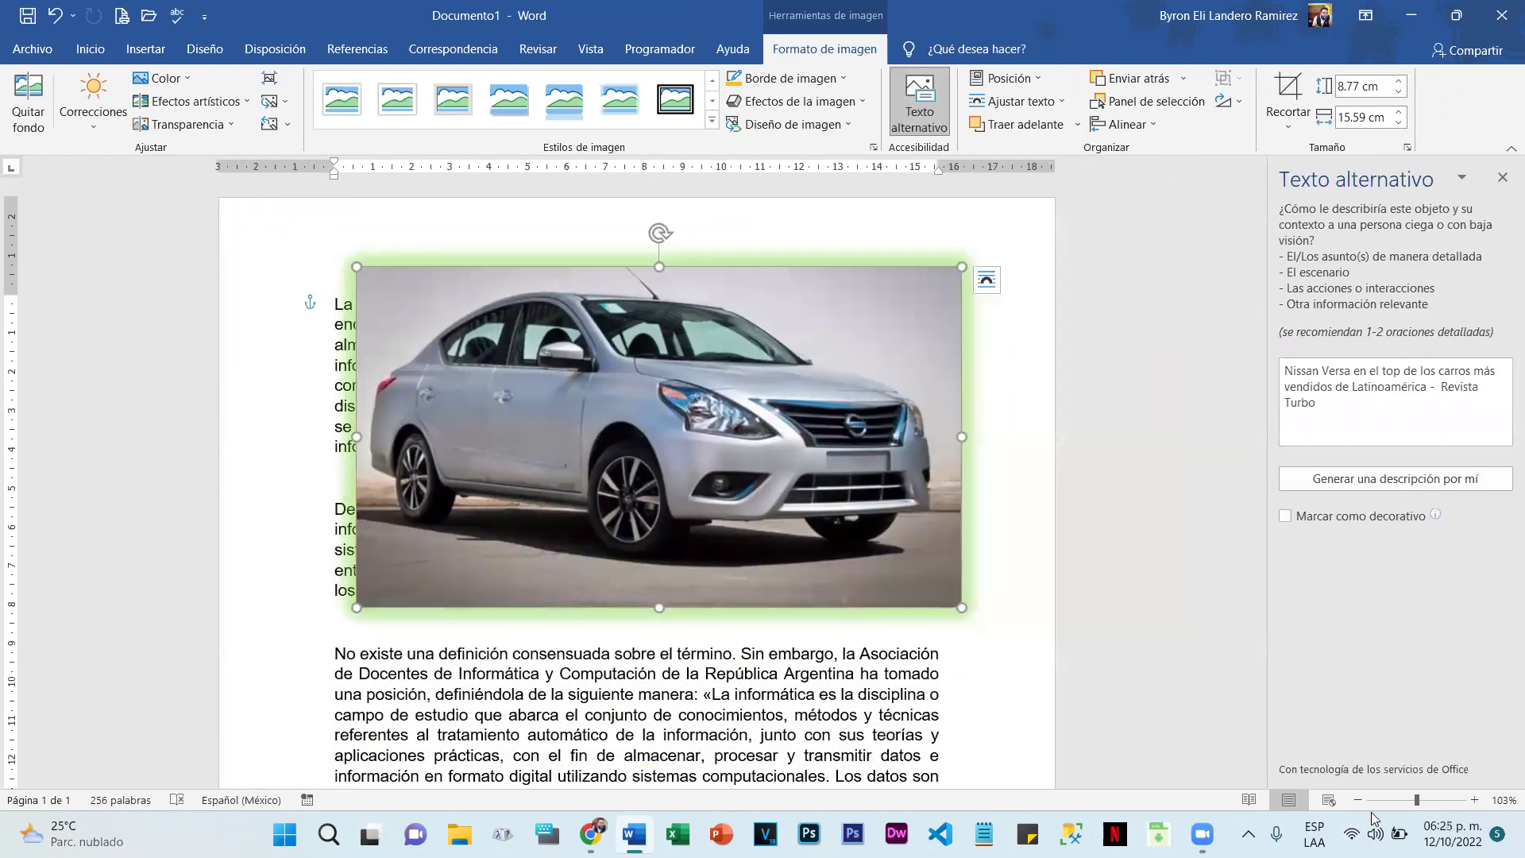
click(1398, 479)
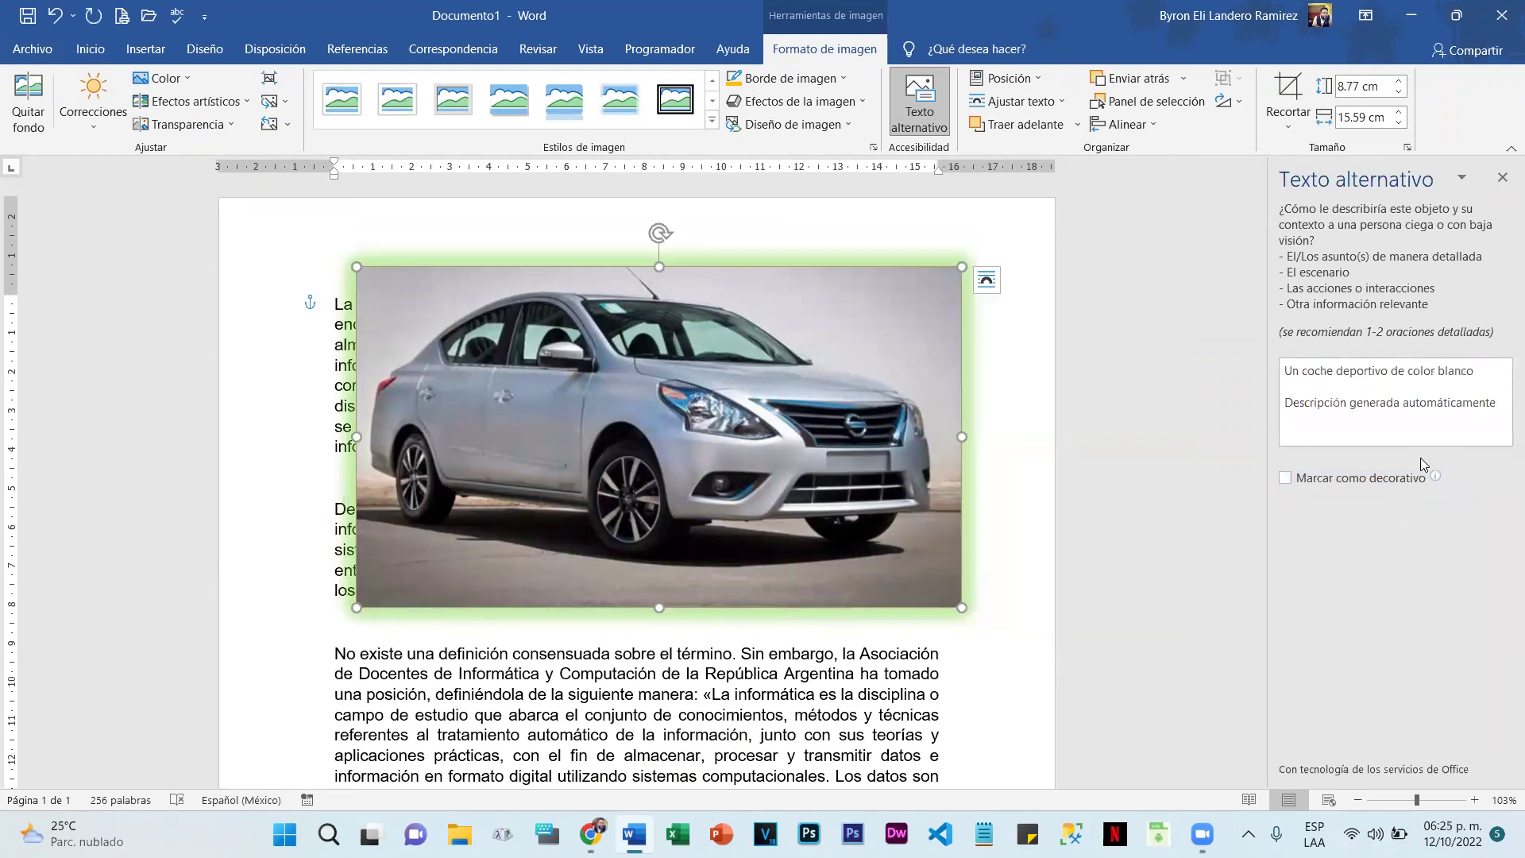
click(1502, 177)
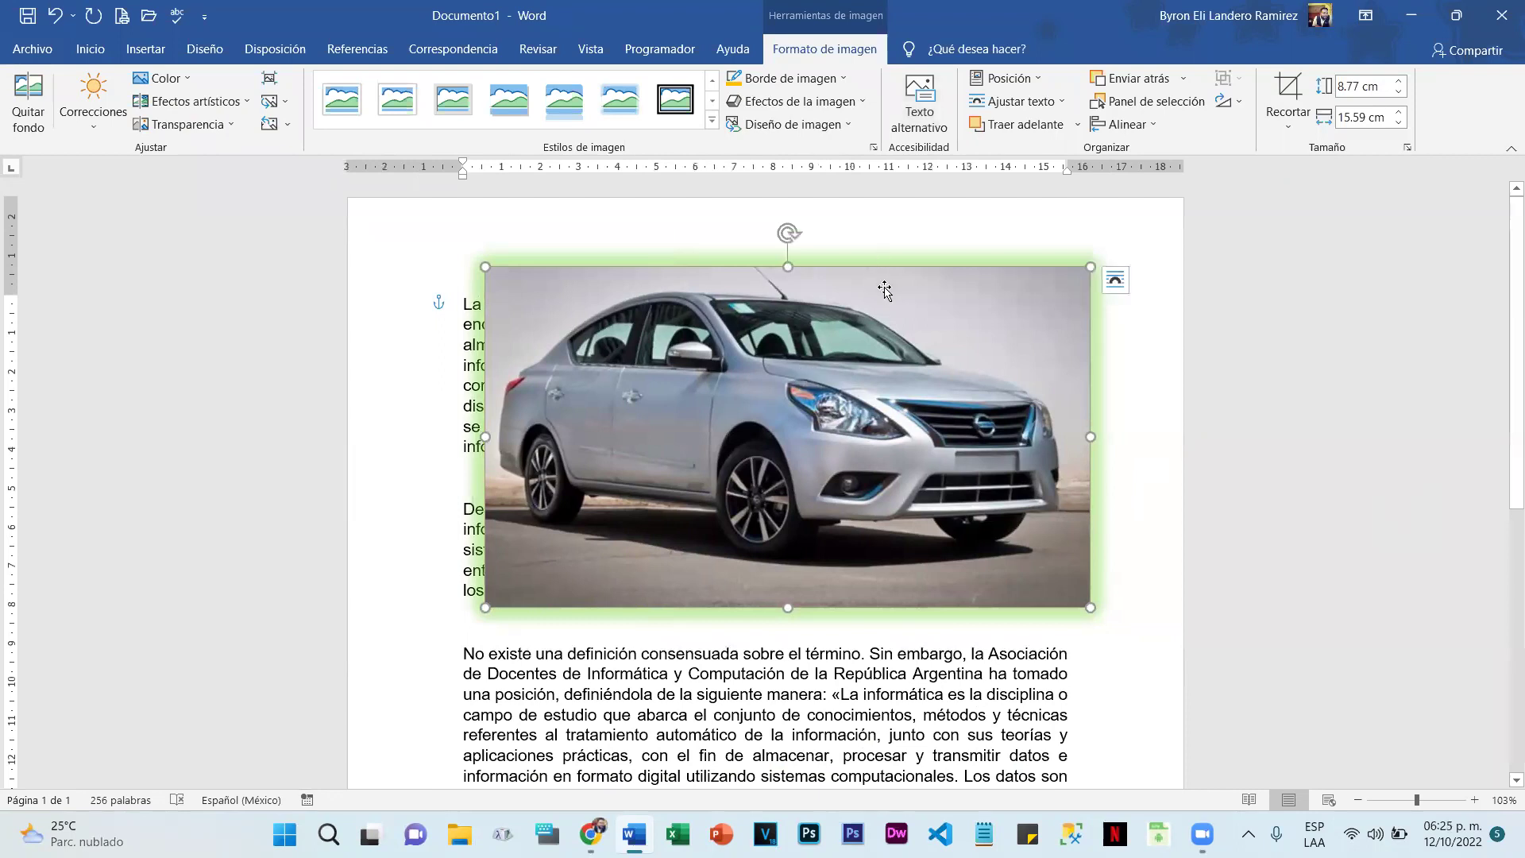
Step: Move the car picture around over the first two paragraphs and look through the commands available for it
drag(879, 321, 811, 321)
right_click(815, 324)
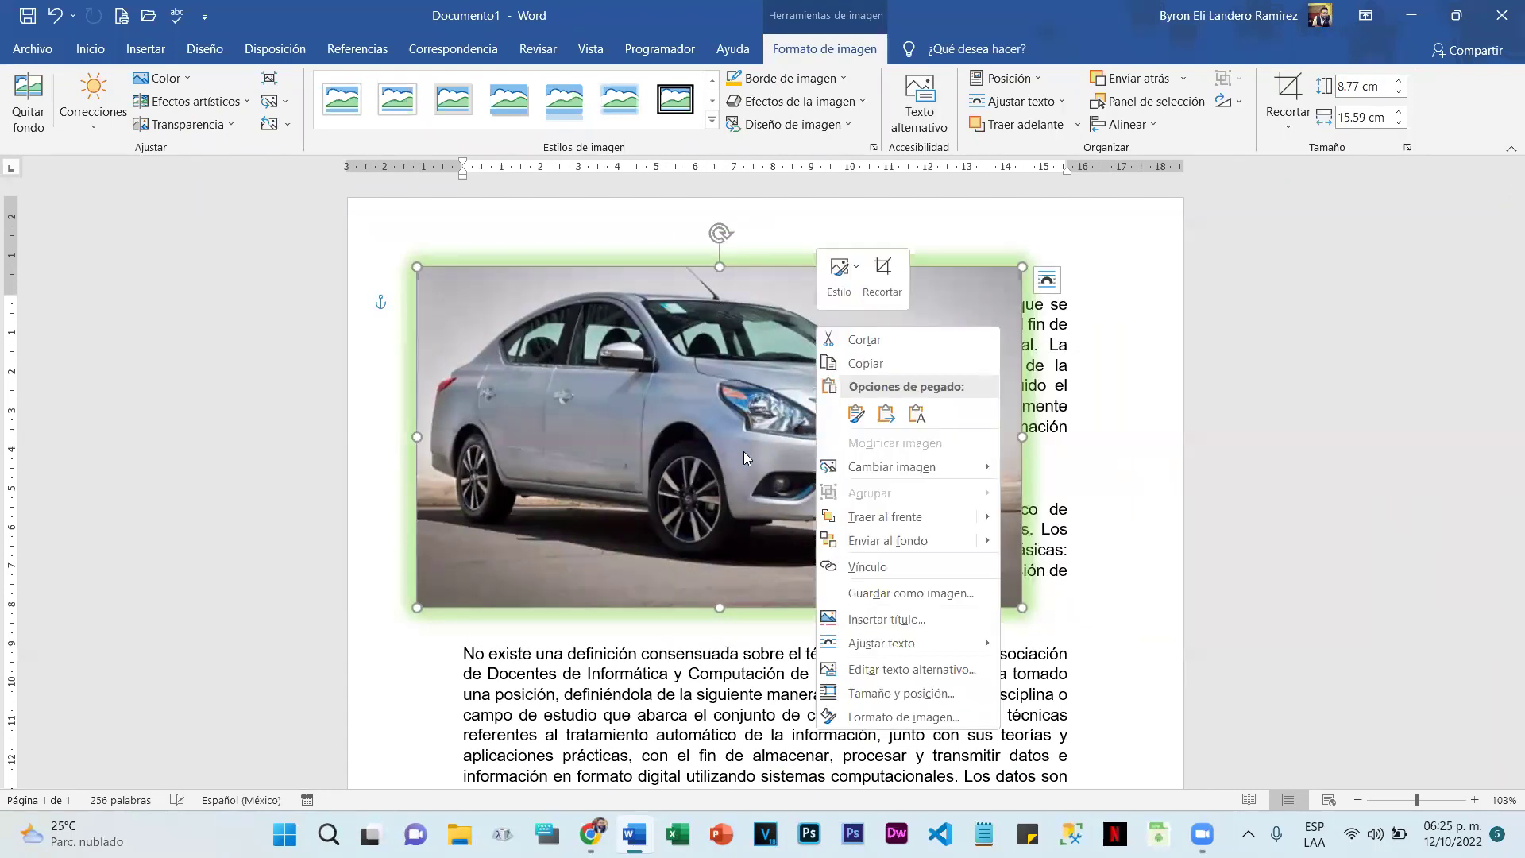
click(744, 448)
drag(842, 401, 936, 418)
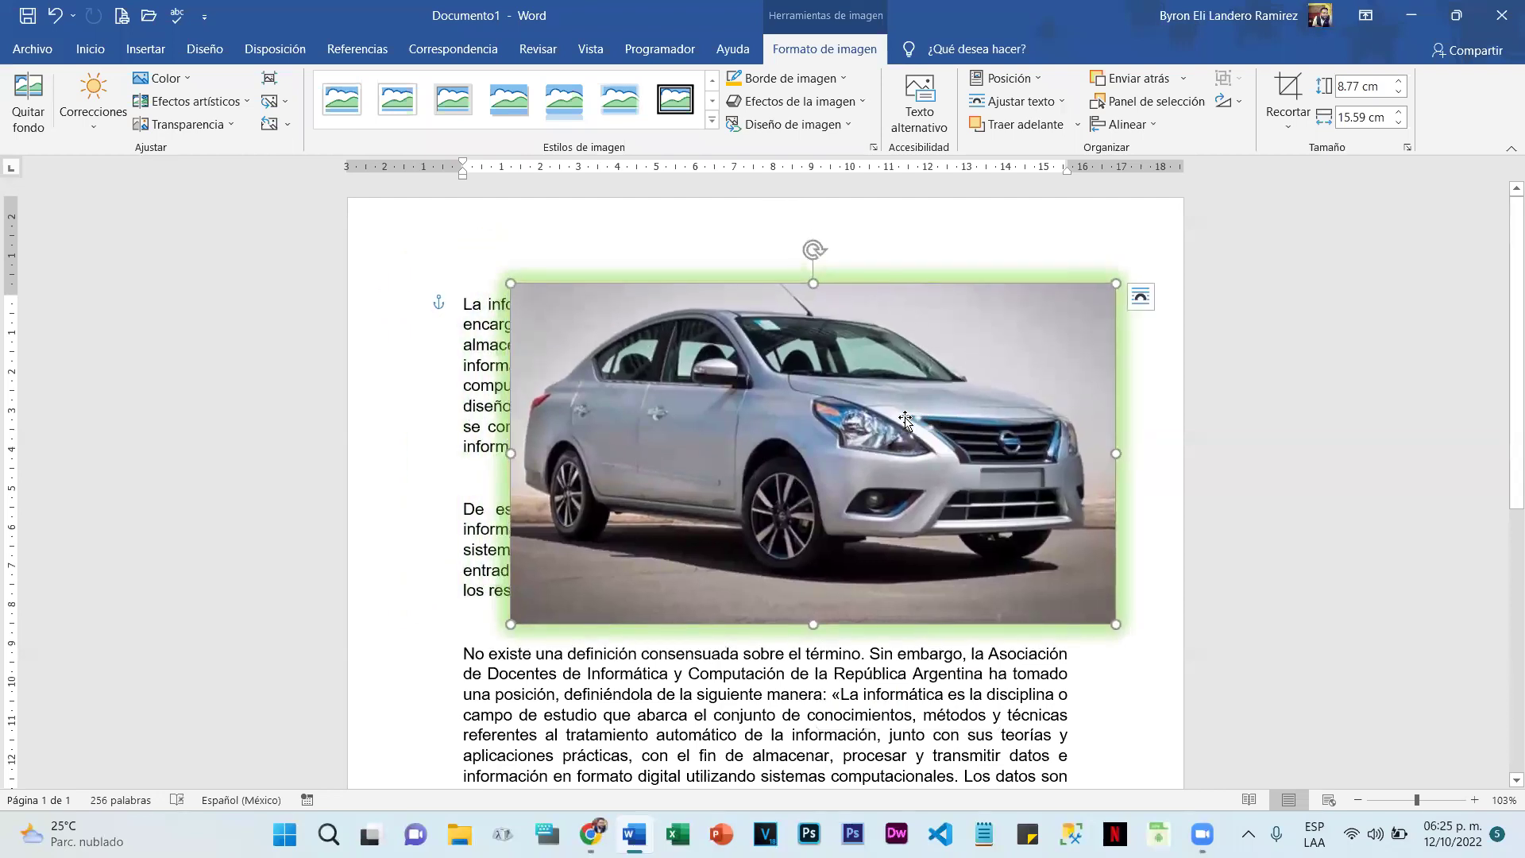
right_click(708, 494)
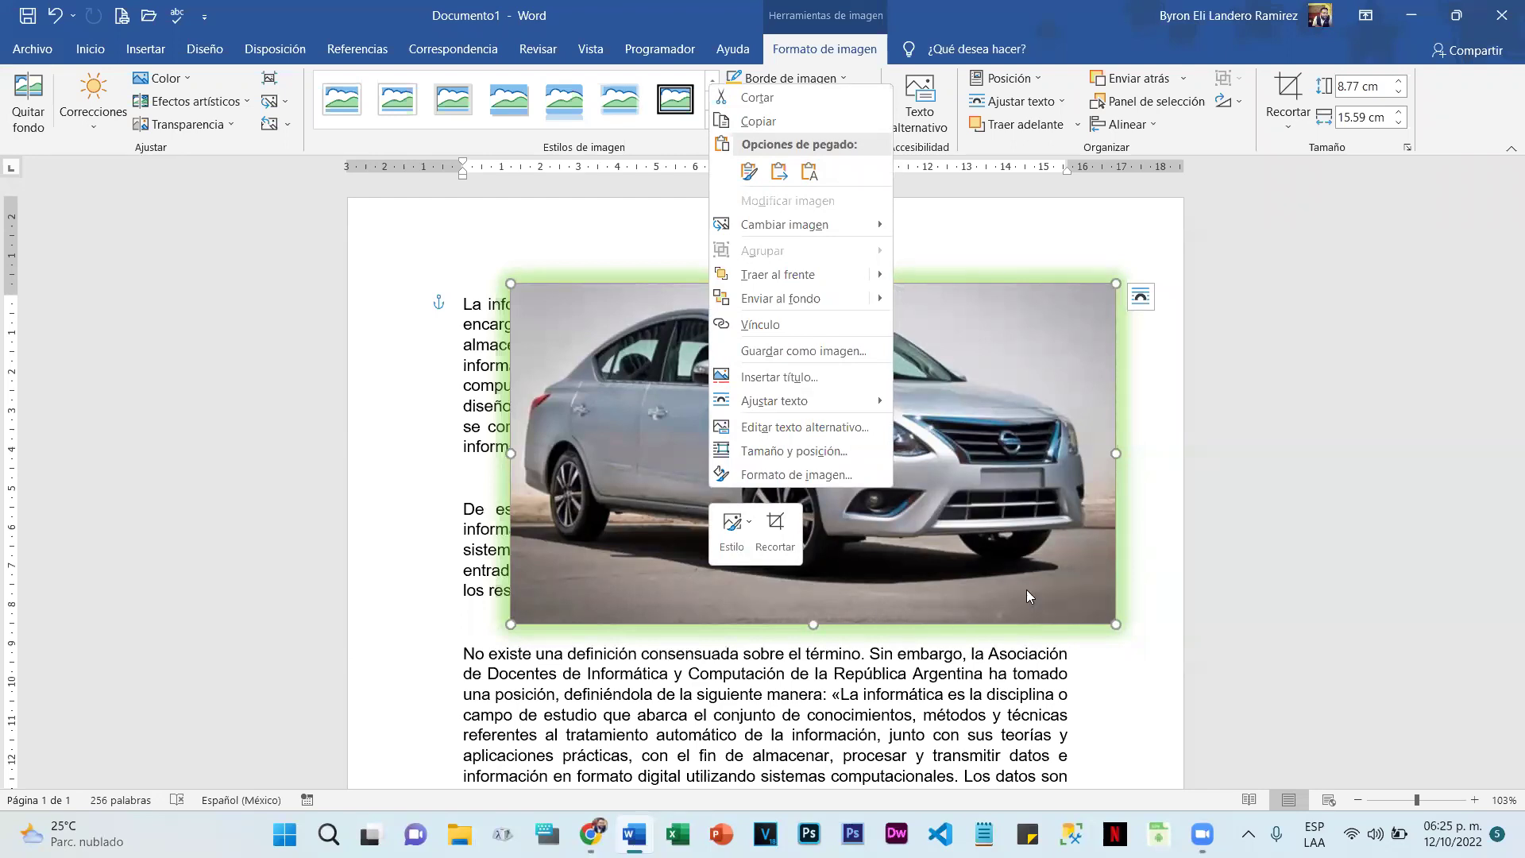
click(1053, 486)
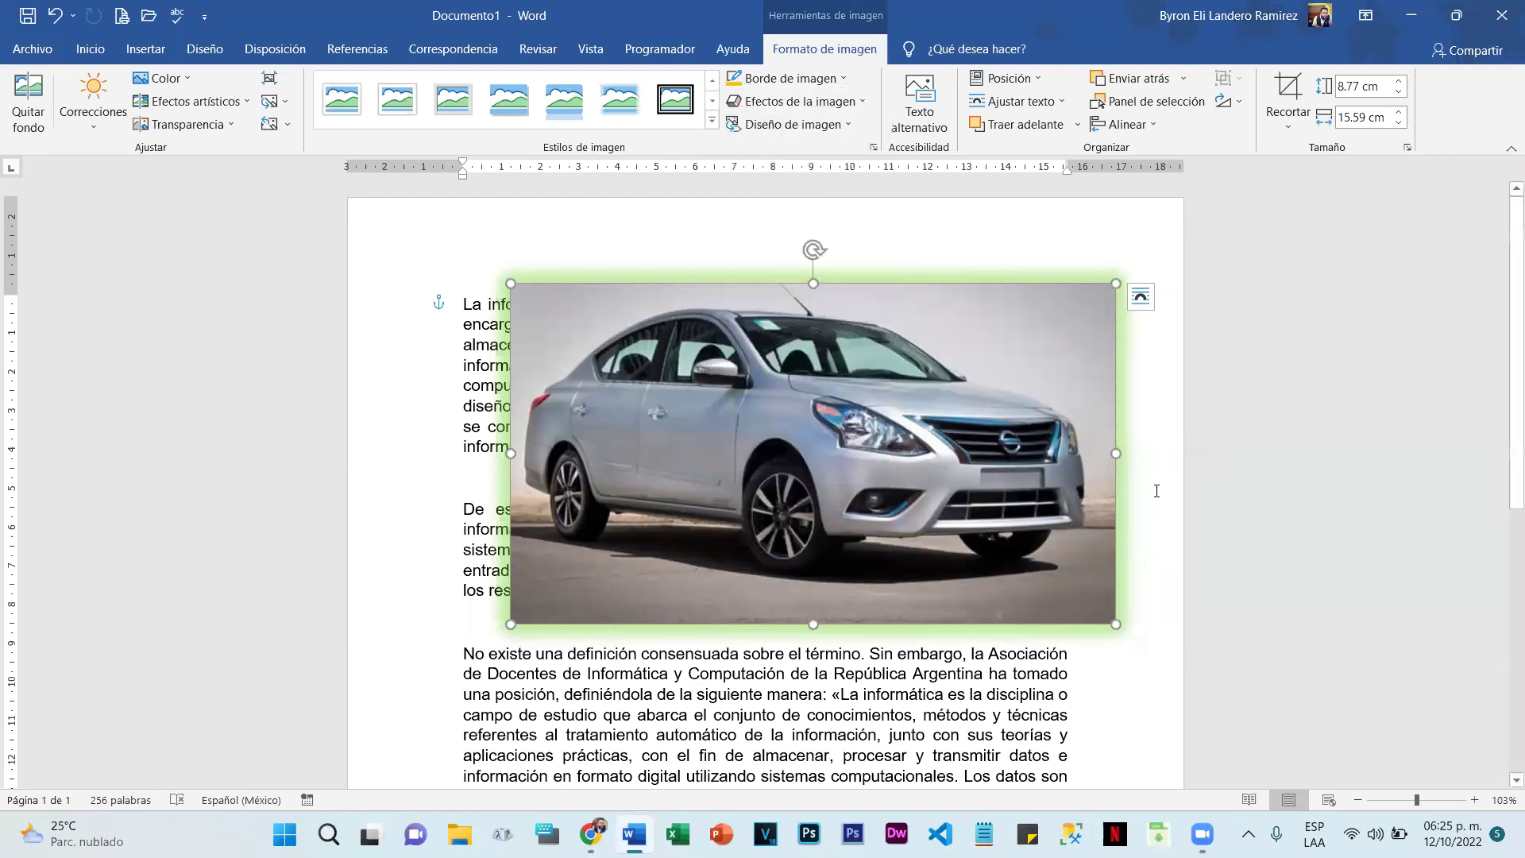
click(1231, 527)
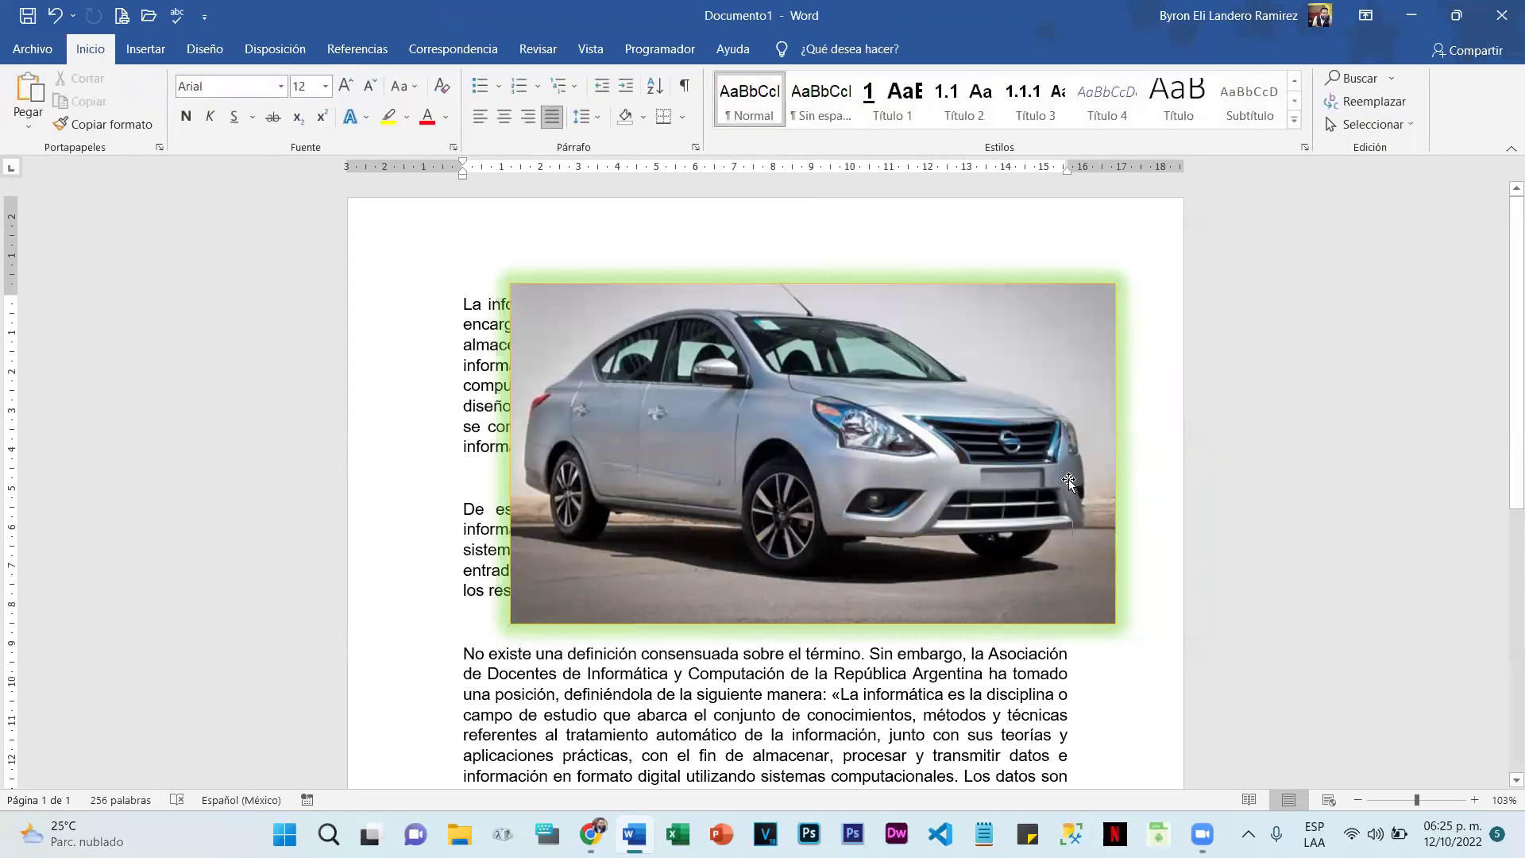
drag(813, 365, 729, 412)
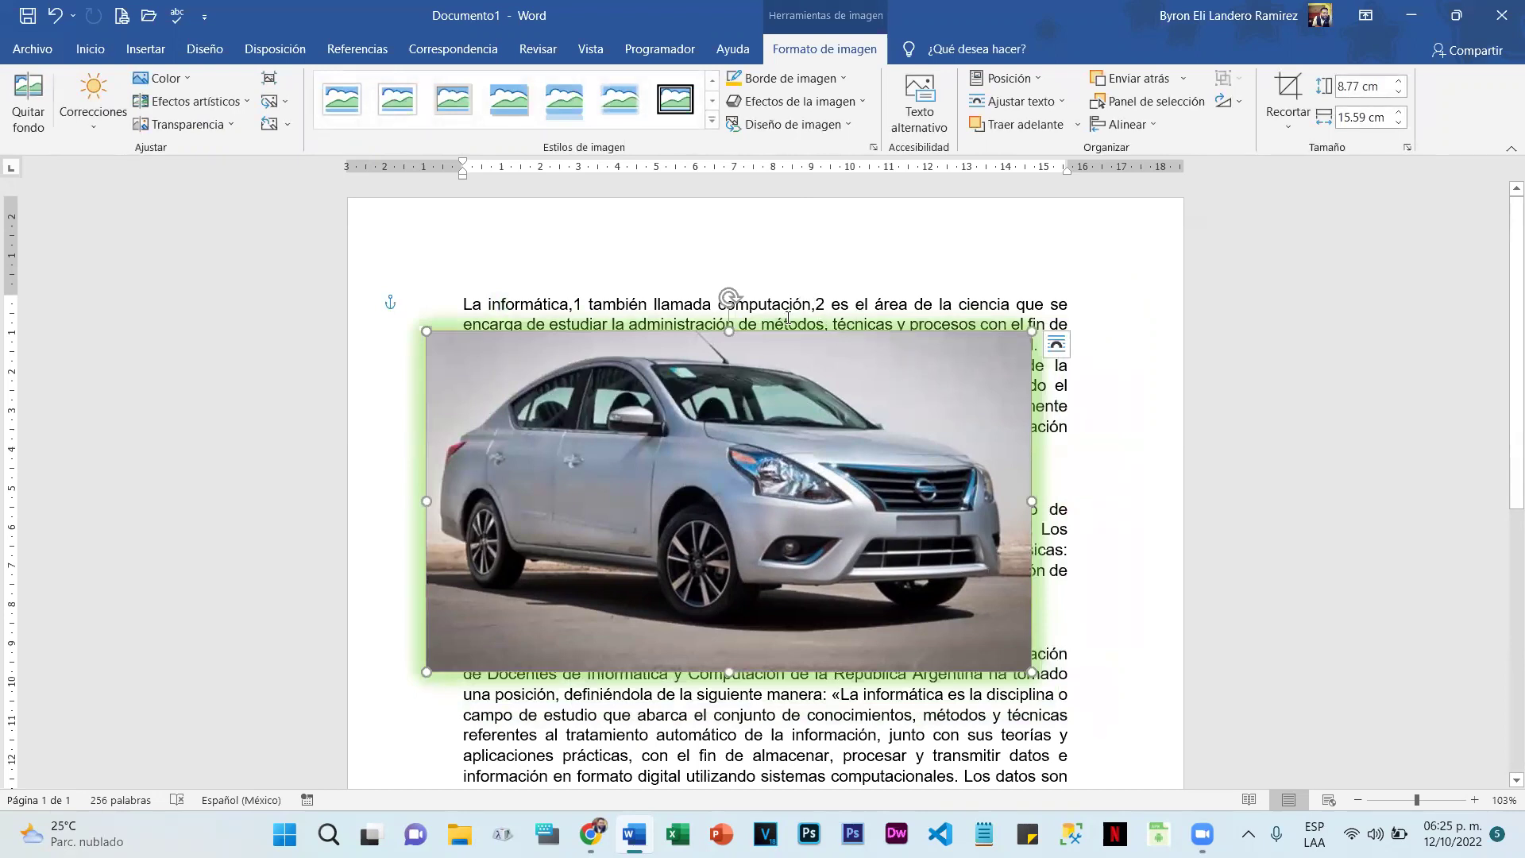
drag(870, 427, 894, 371)
mouse_move(794, 355)
mouse_down()
mouse_move(831, 379)
mouse_move(812, 359)
mouse_up()
Step: Review the car picture's generated alternative text and shift the picture slightly down over the paragraphs
click(916, 111)
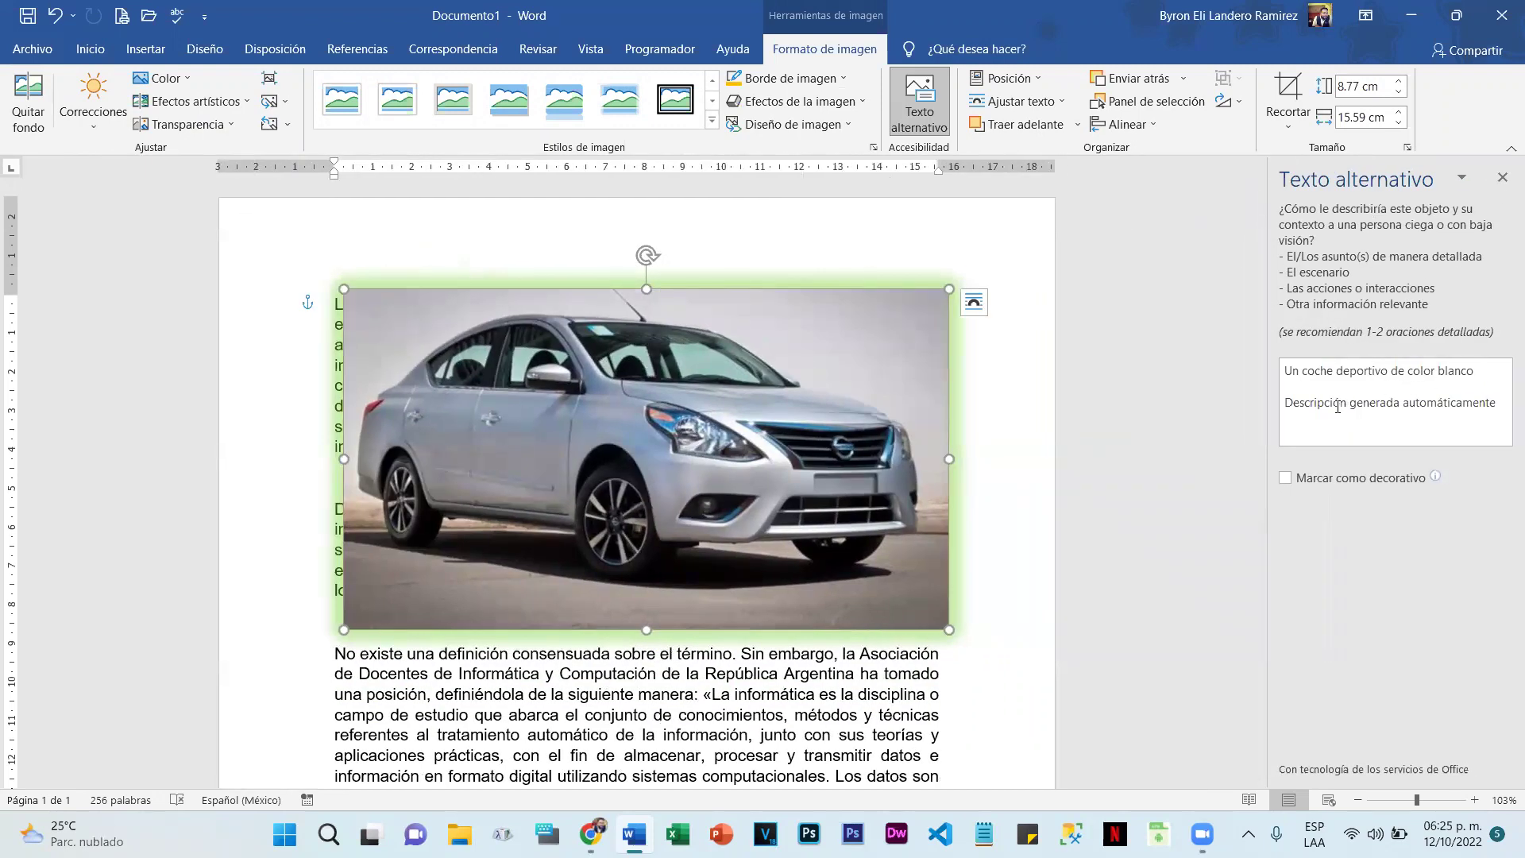
drag(1476, 384, 1195, 342)
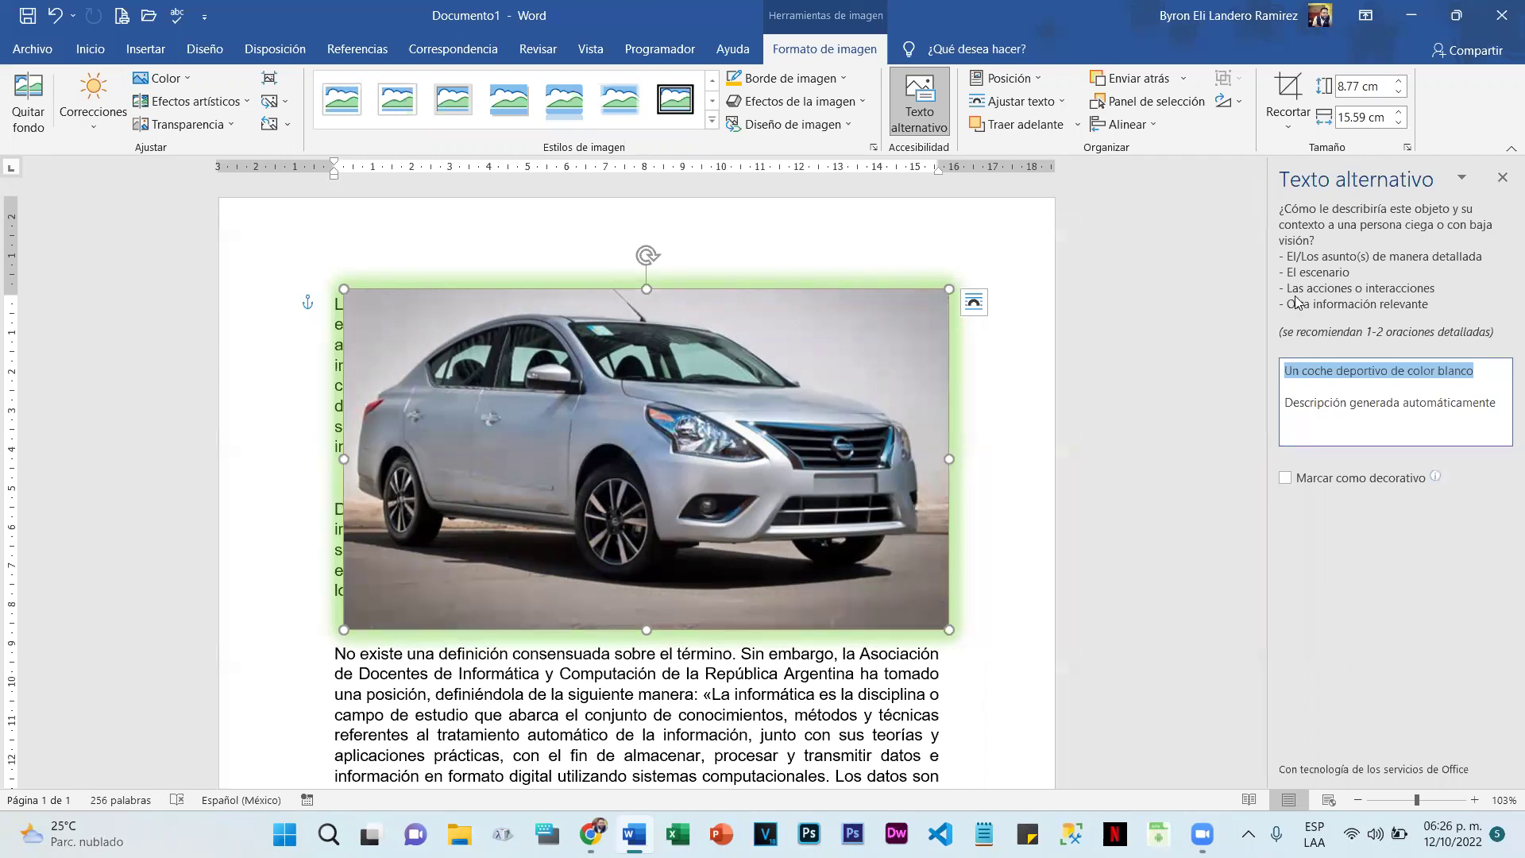
click(721, 366)
drag(678, 447, 737, 404)
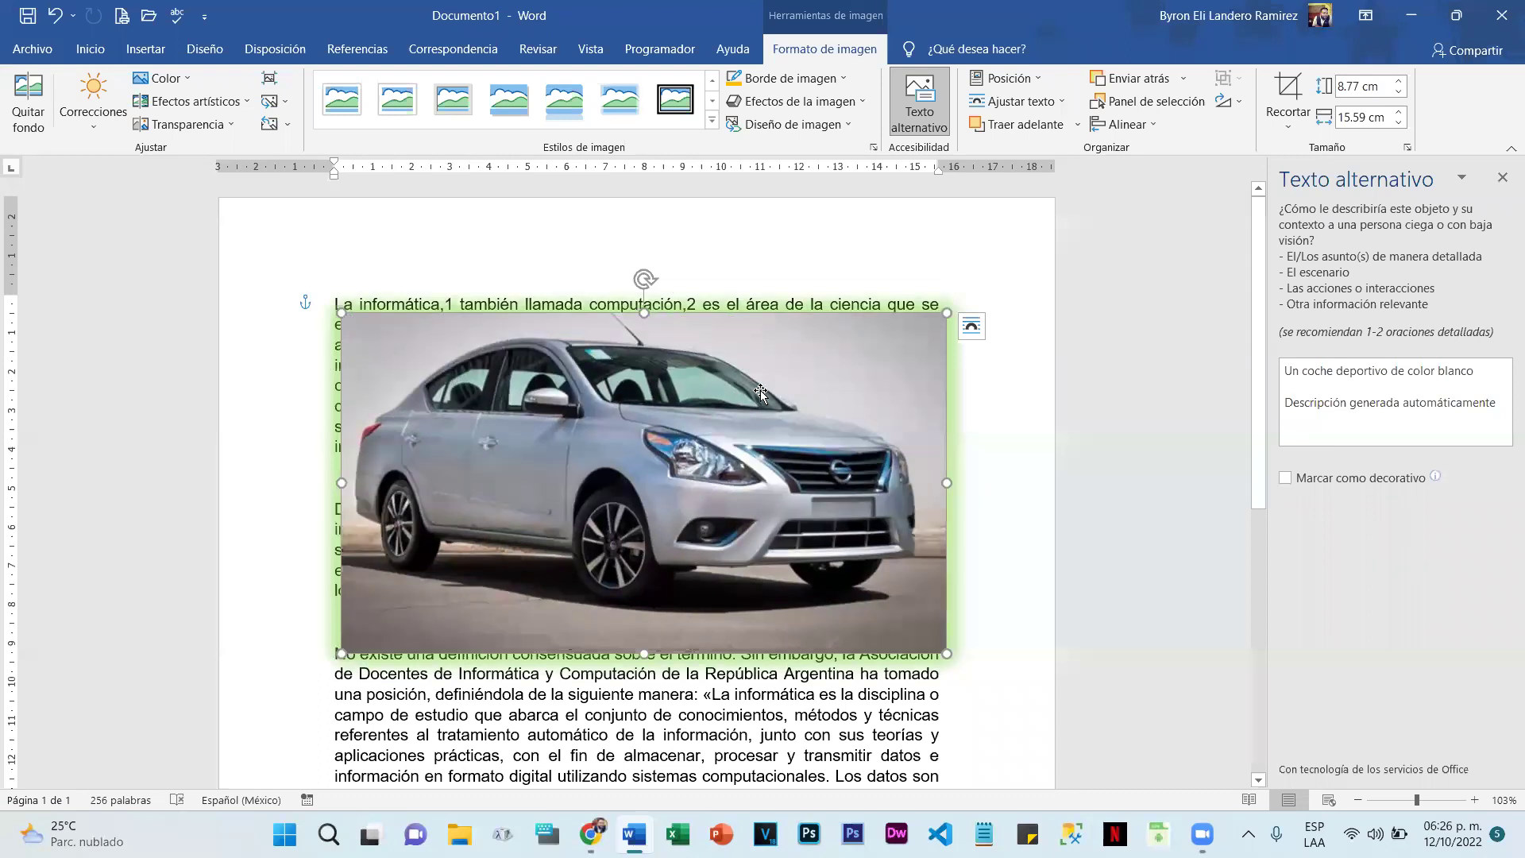
drag(1285, 373, 1497, 429)
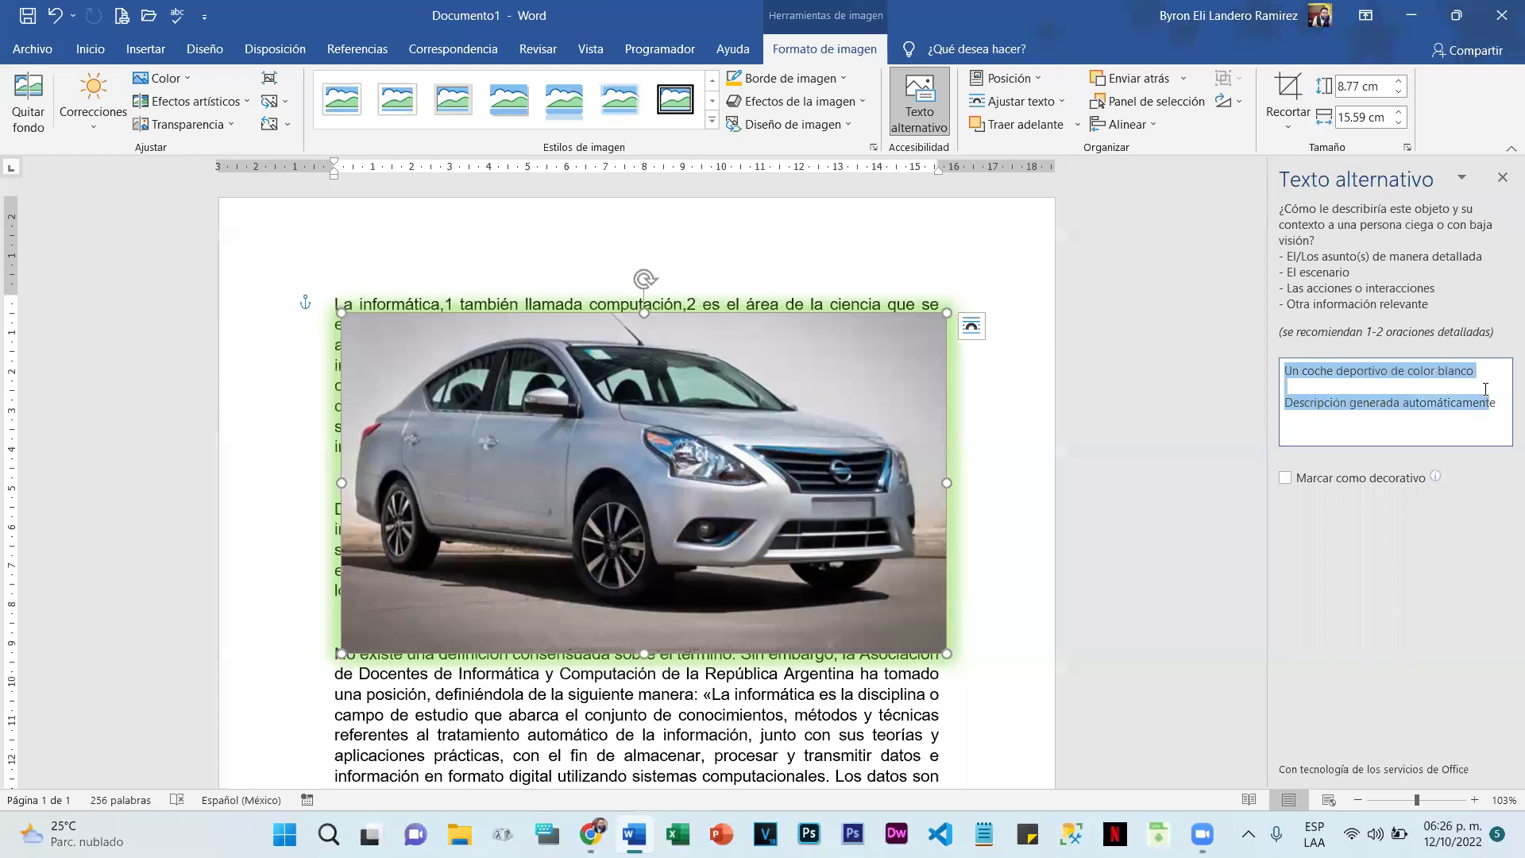
click(1485, 389)
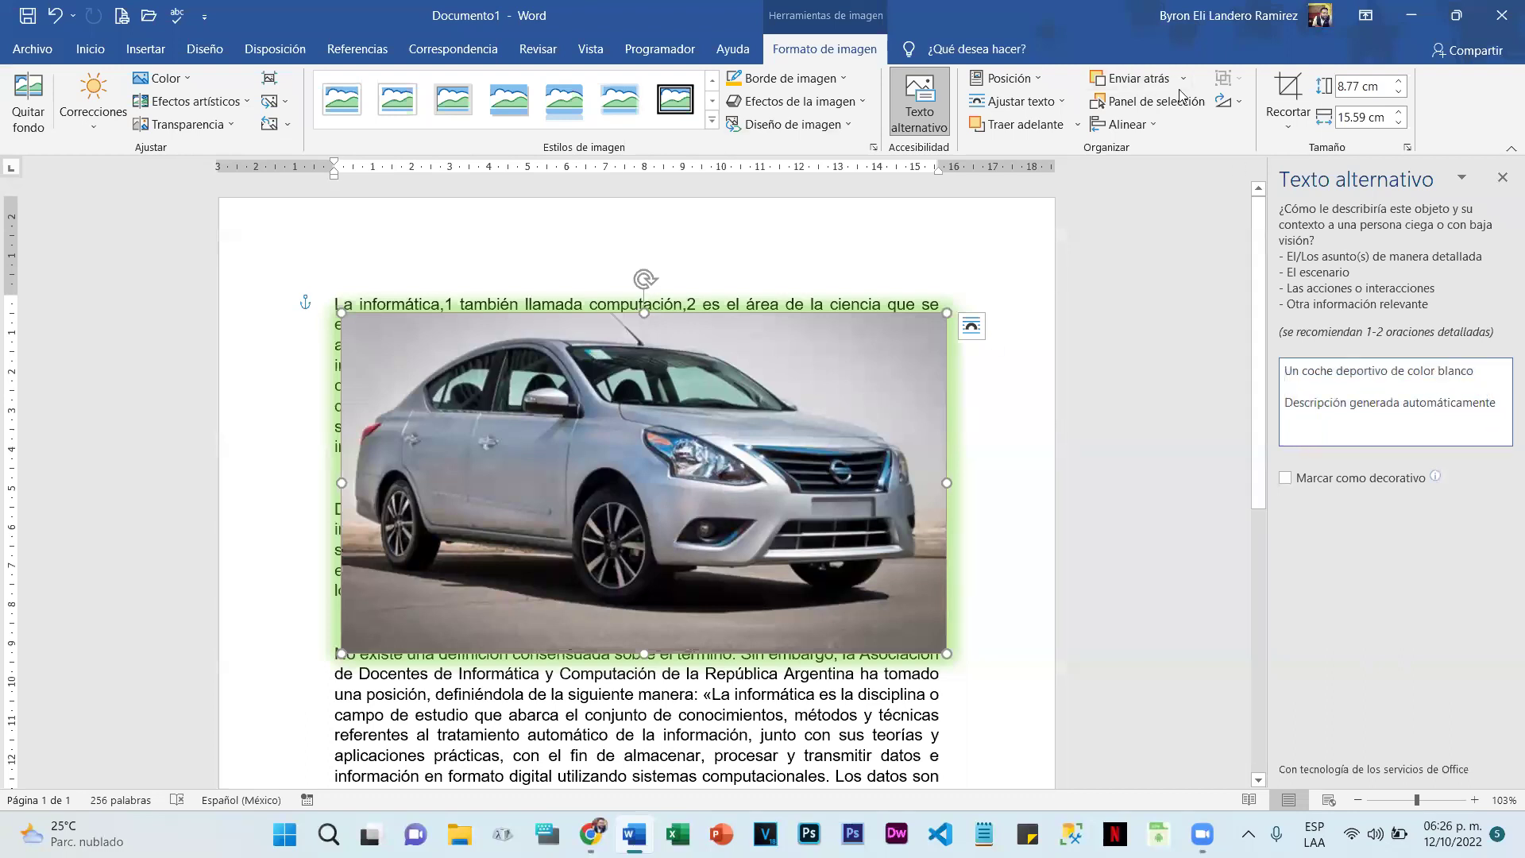
click(1503, 181)
Step: Preview the page position options for the car picture without applying one and shrink it to about 4.07 × 7.24 cm
click(1007, 78)
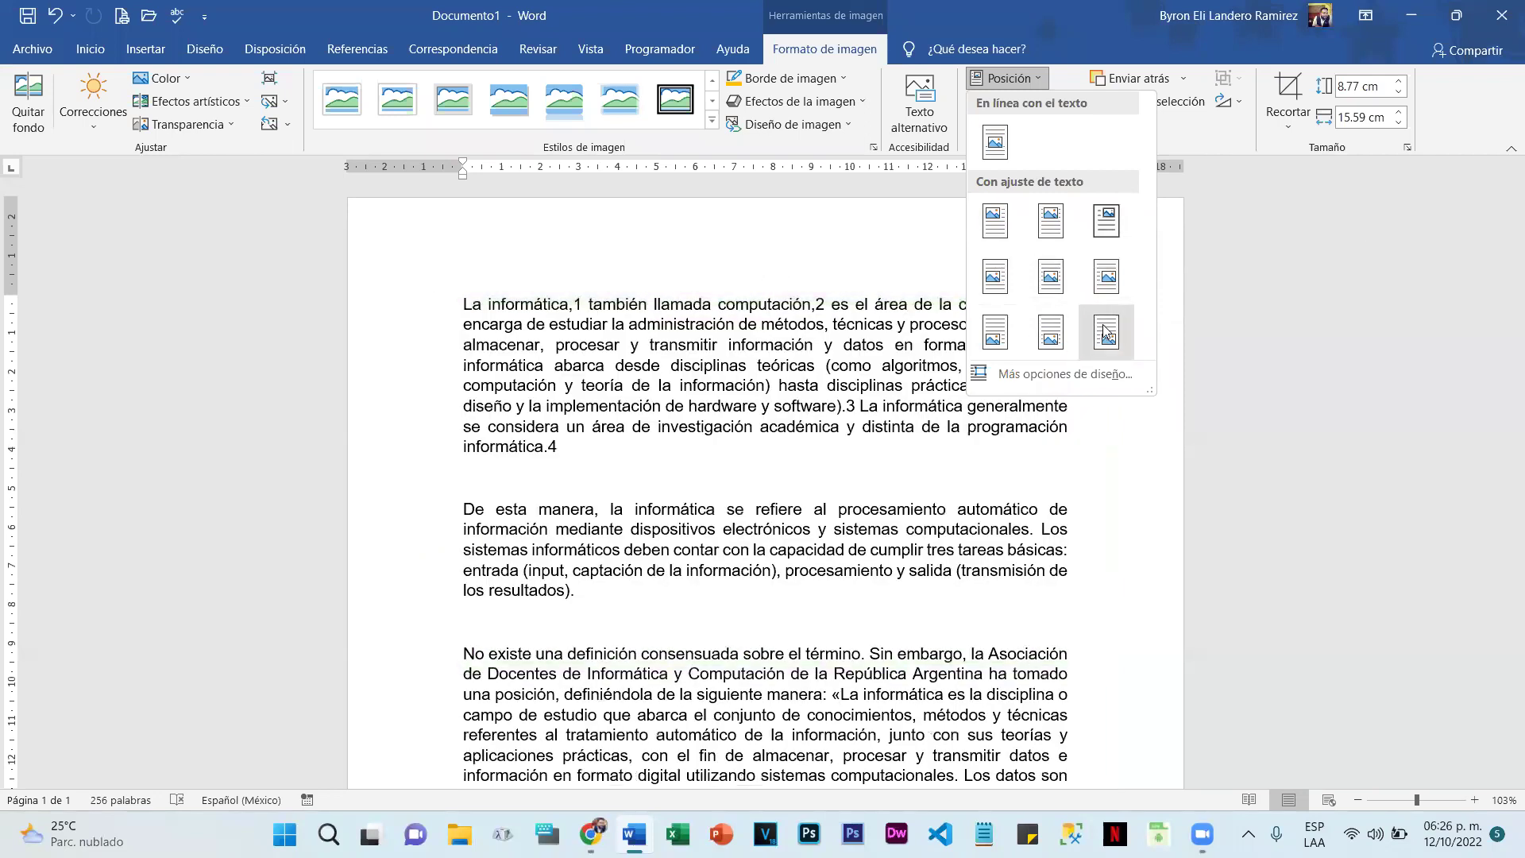
click(1269, 351)
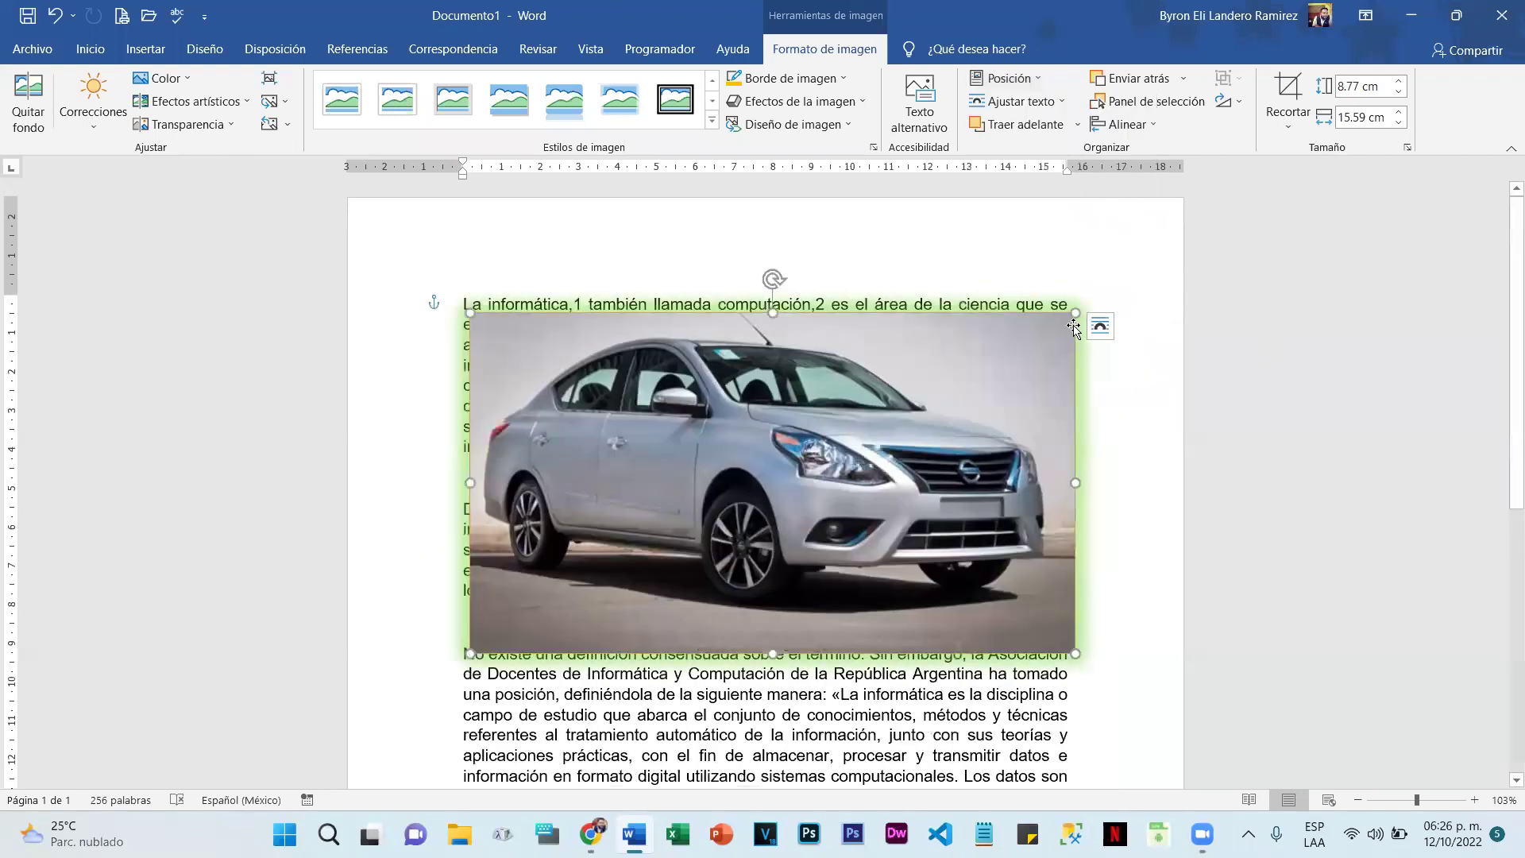
drag(1073, 328, 891, 251)
Step: Delete the third paragraph, starting "No existe una definición consensuada", and select the small car picture in the first paragraph
scroll(492, 340, down, 3)
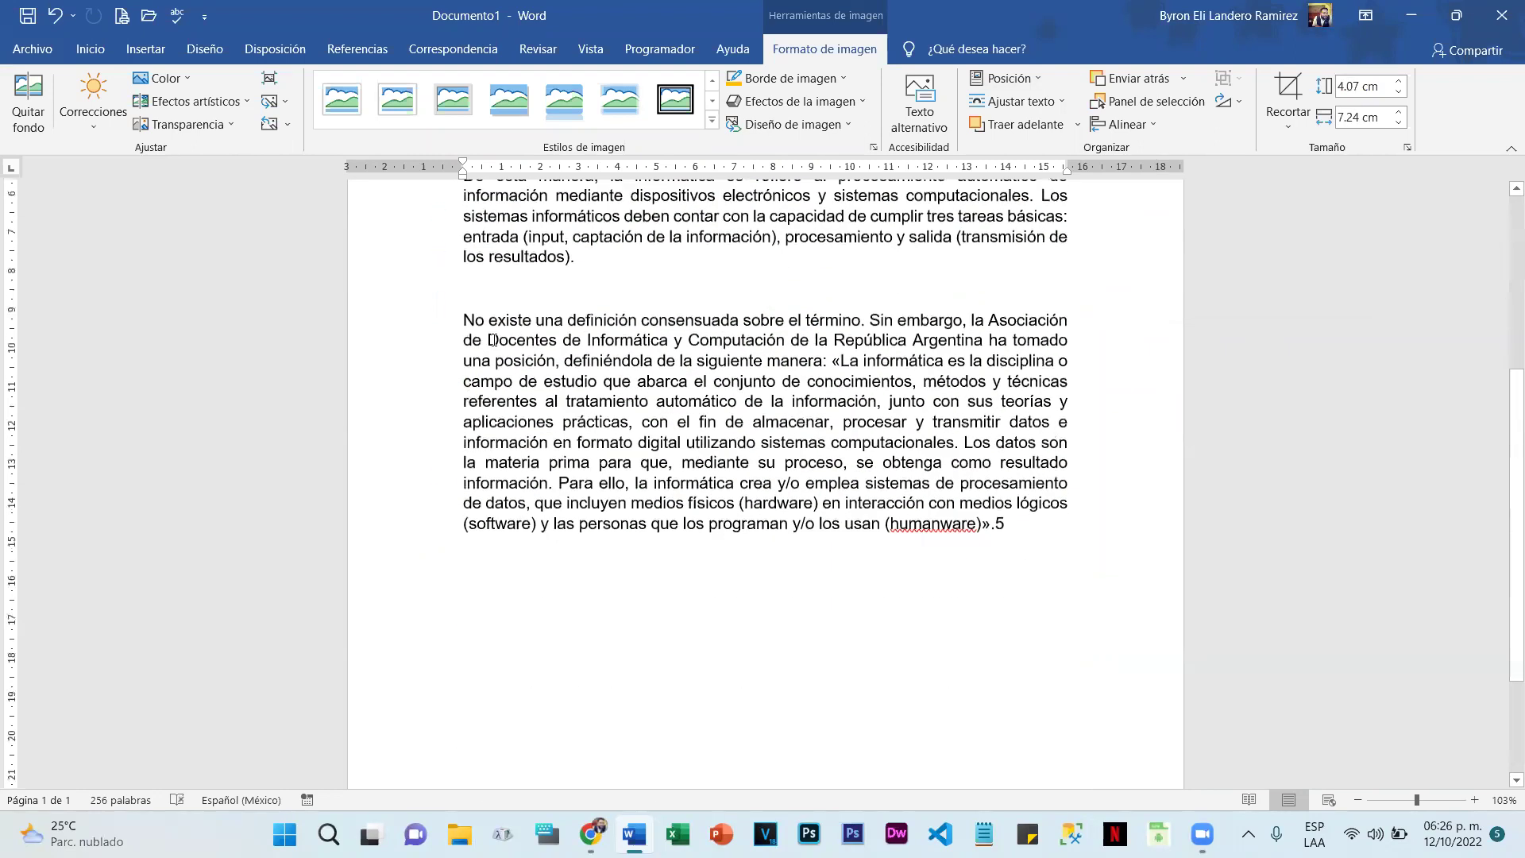
drag(462, 315, 1124, 583)
key(Delete)
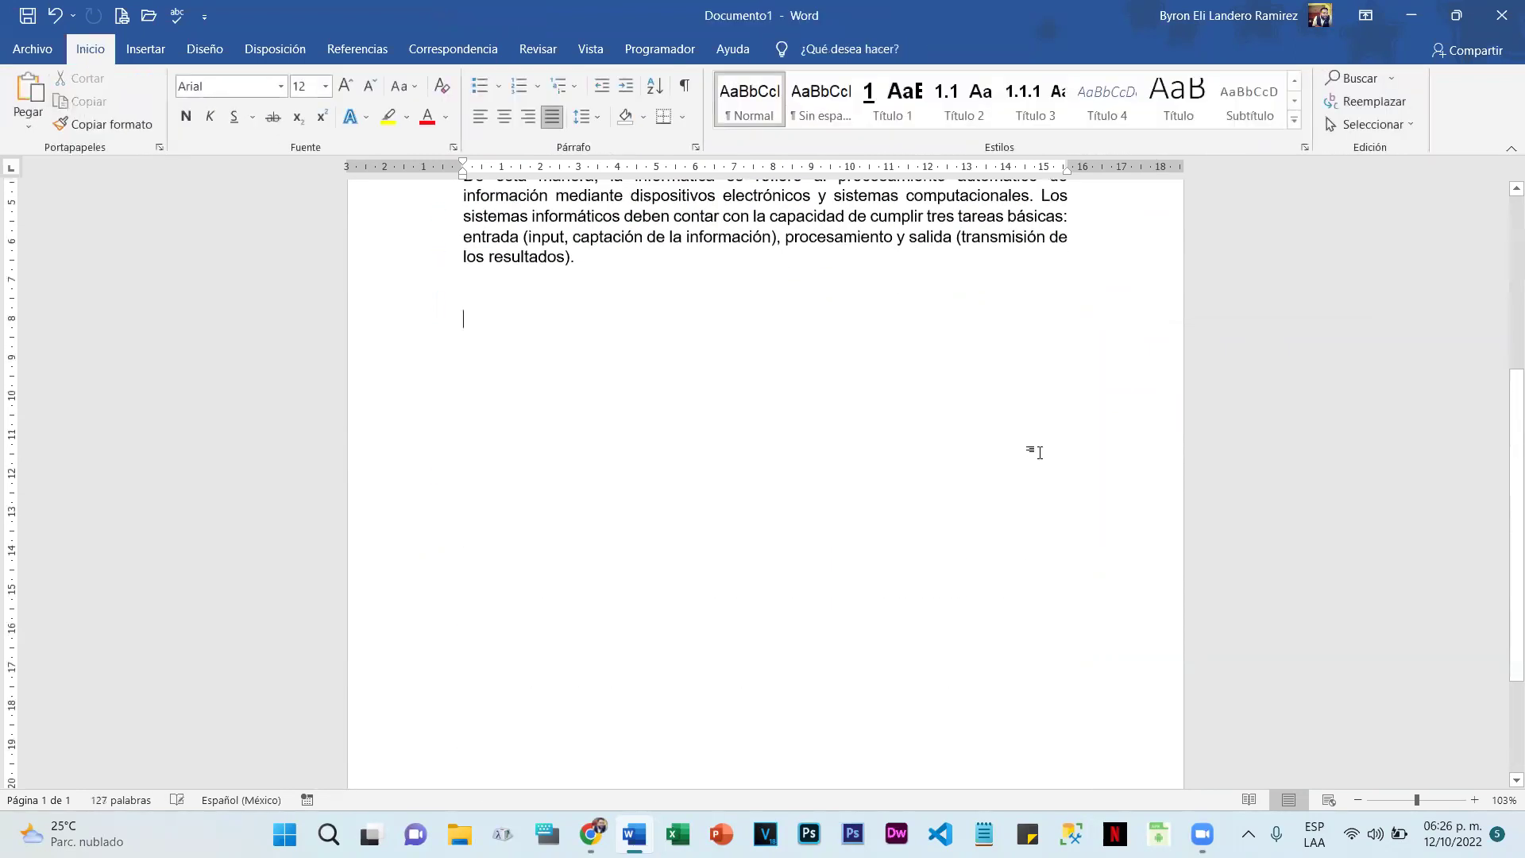
scroll(1029, 437, up, 3)
scroll(1030, 438, up, 2)
click(808, 340)
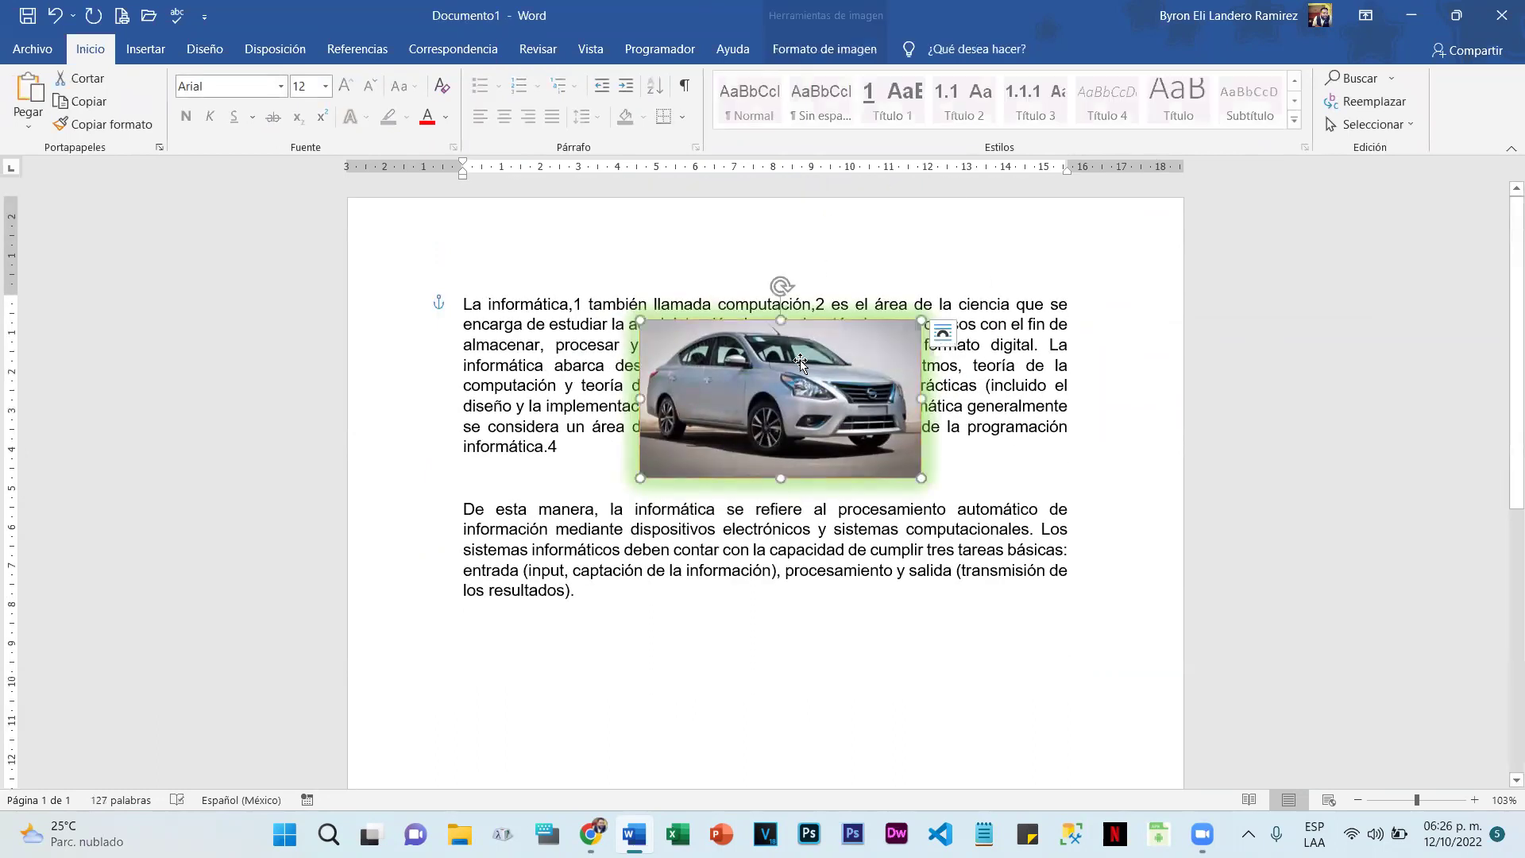
Step: Preview the text-wrapped page positions for the silver car picture in the first paragraph without applying one
click(825, 49)
click(1019, 78)
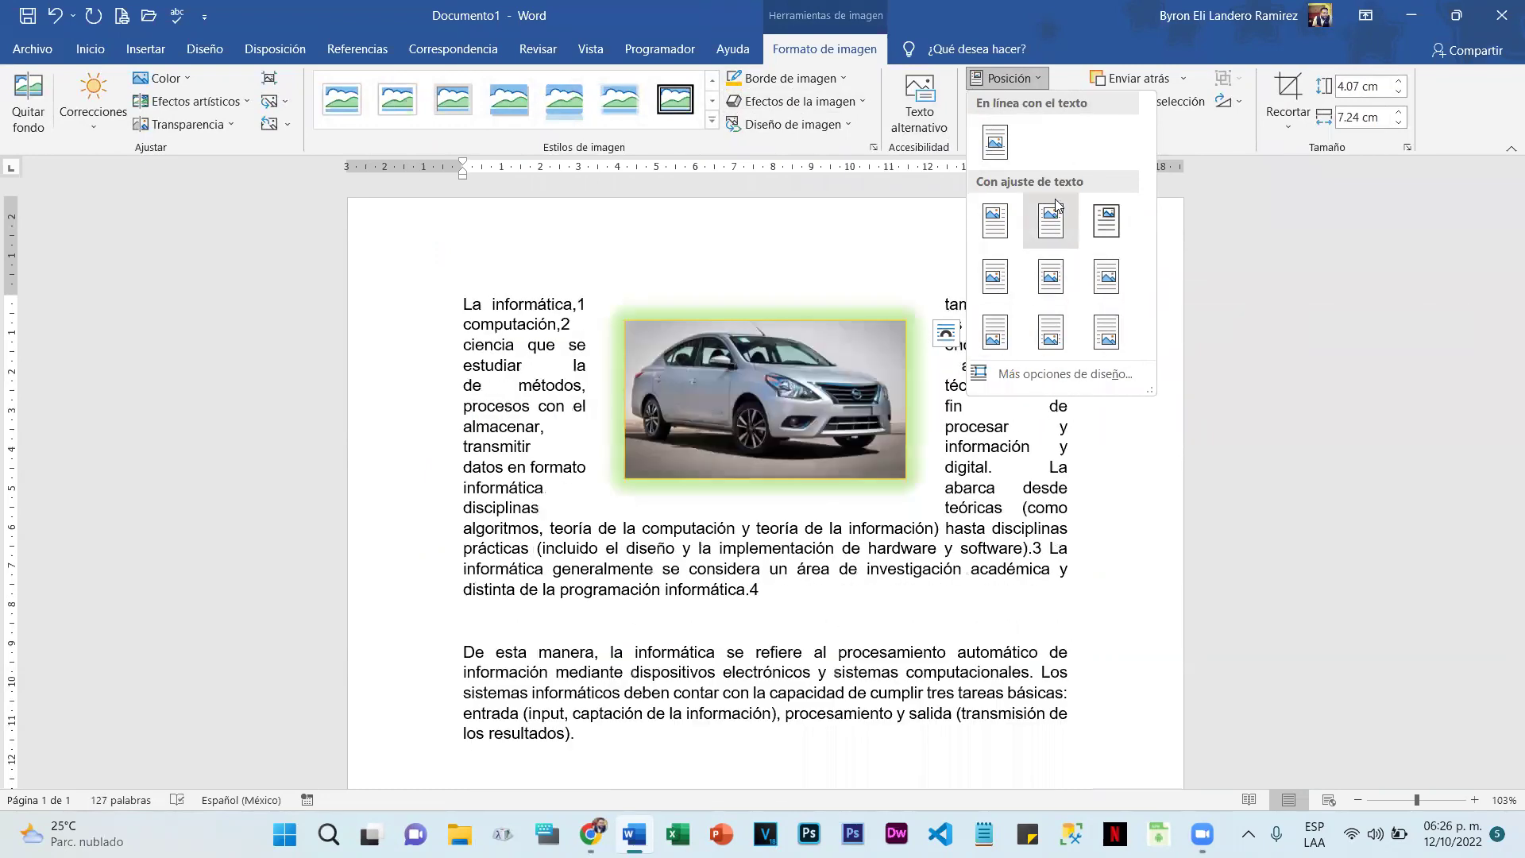
click(1047, 78)
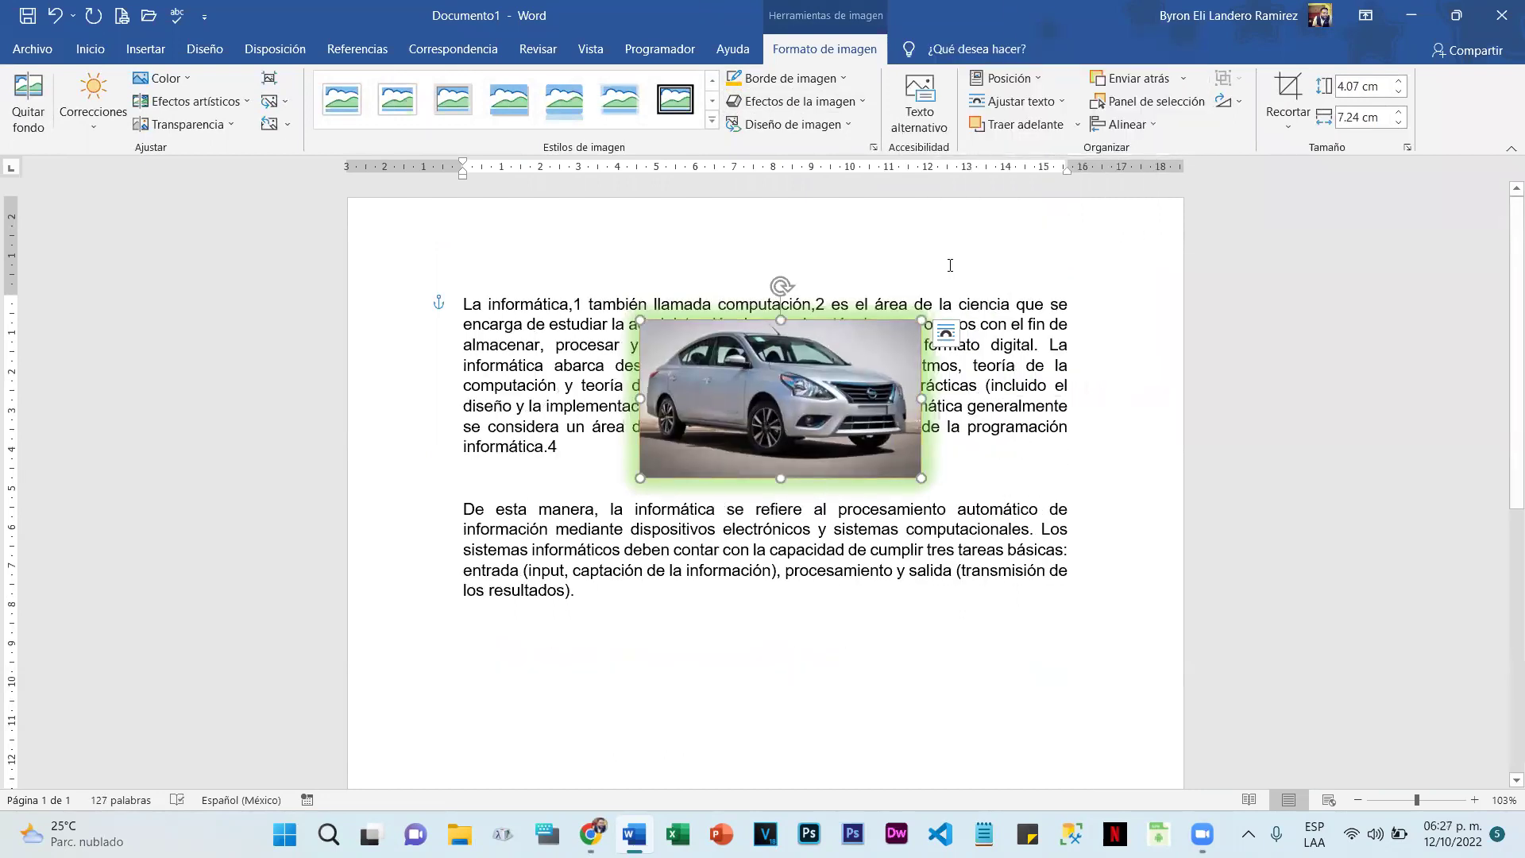
Step: Try placing the silver car picture behind the text and return it to in front of the text
click(946, 332)
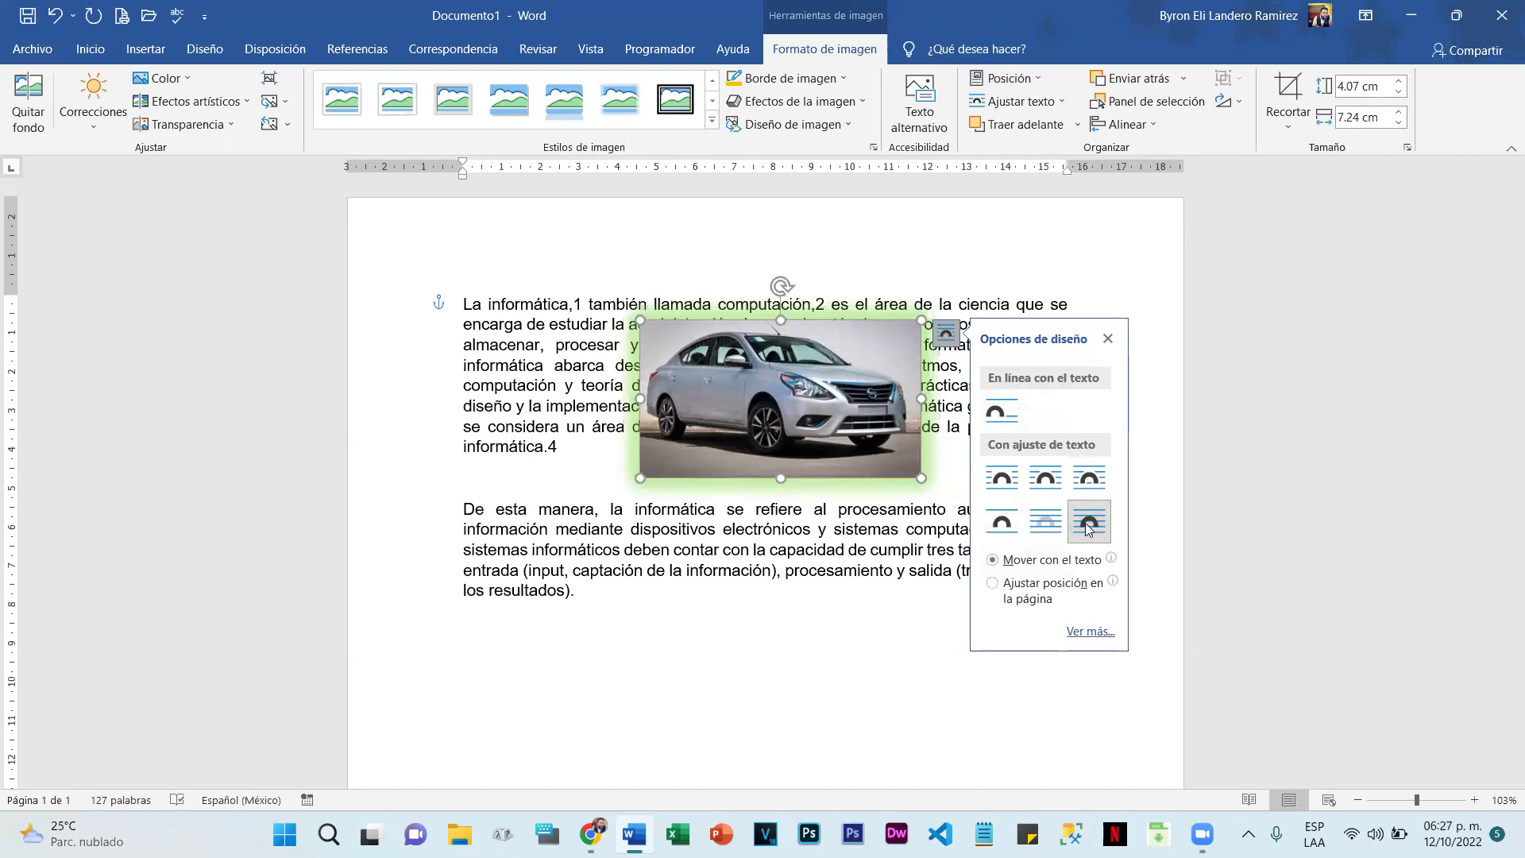
click(1043, 525)
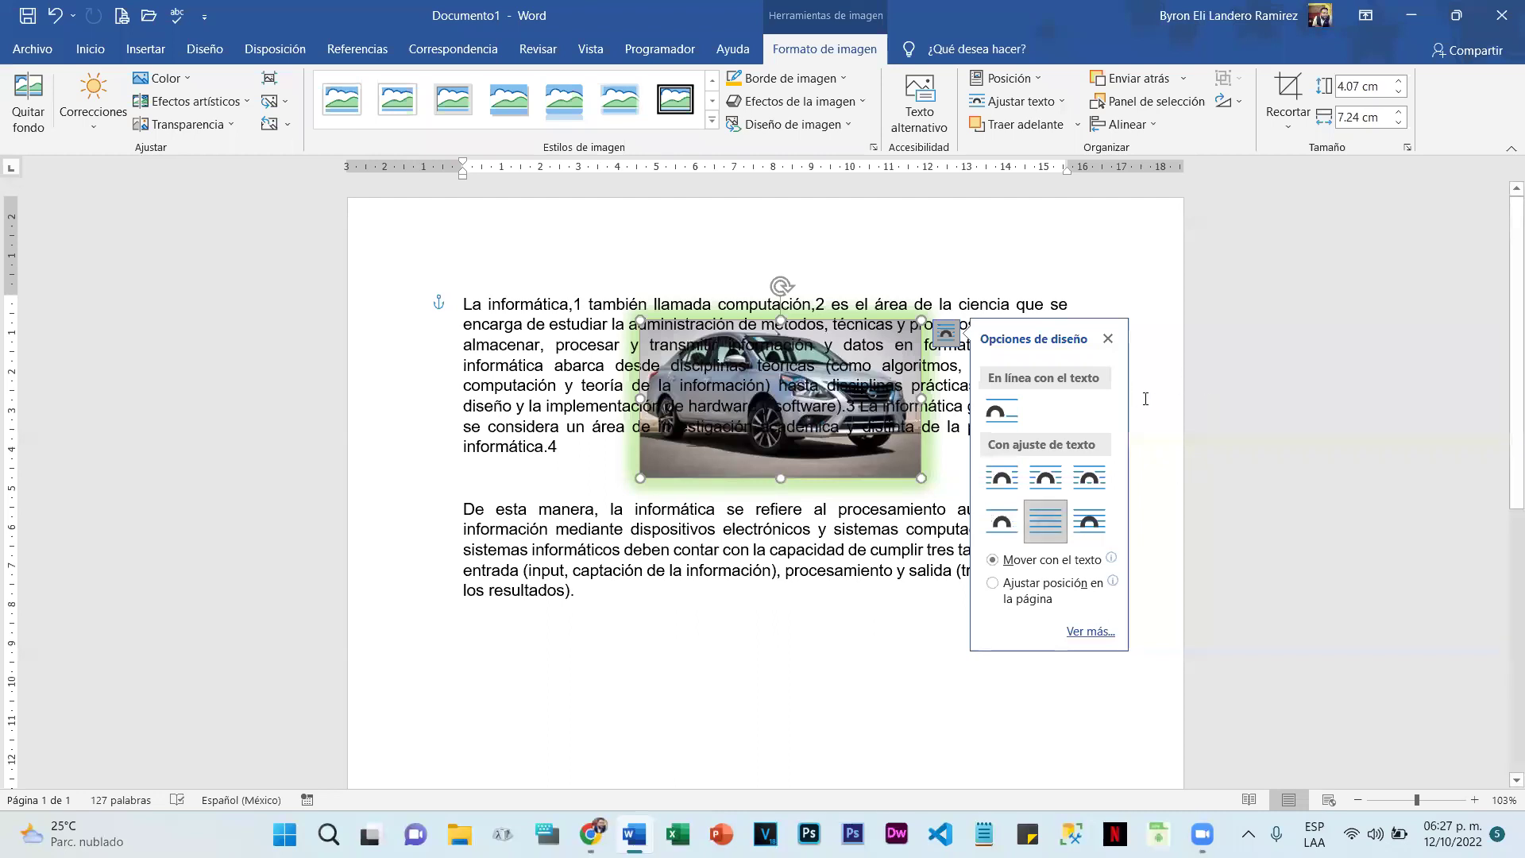
click(1089, 521)
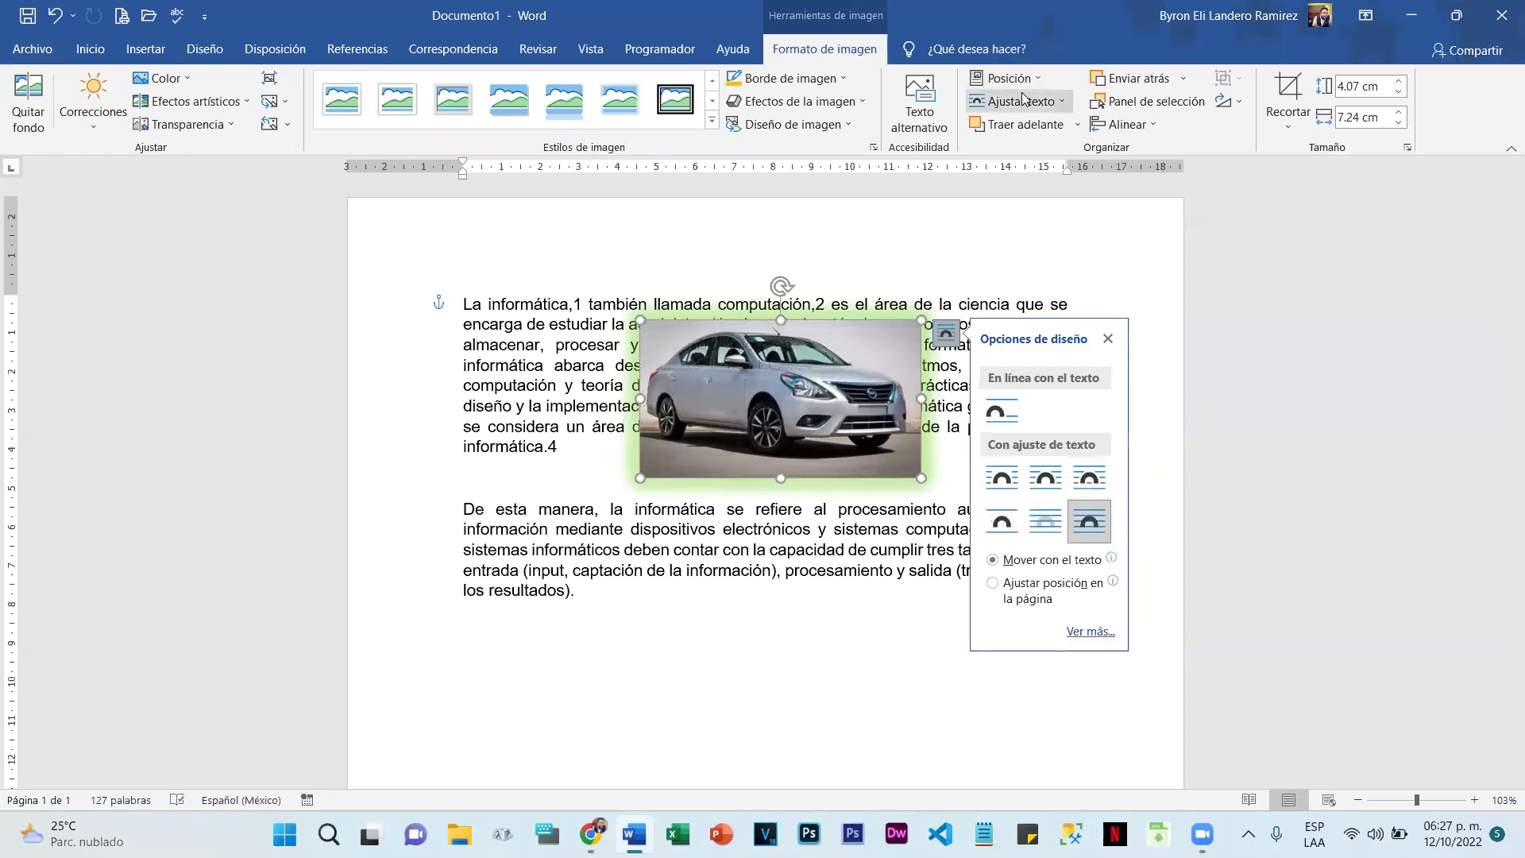
Step: Move the silver car picture slightly up and left over the first paragraph and show its layout options
click(1077, 304)
drag(878, 330, 756, 339)
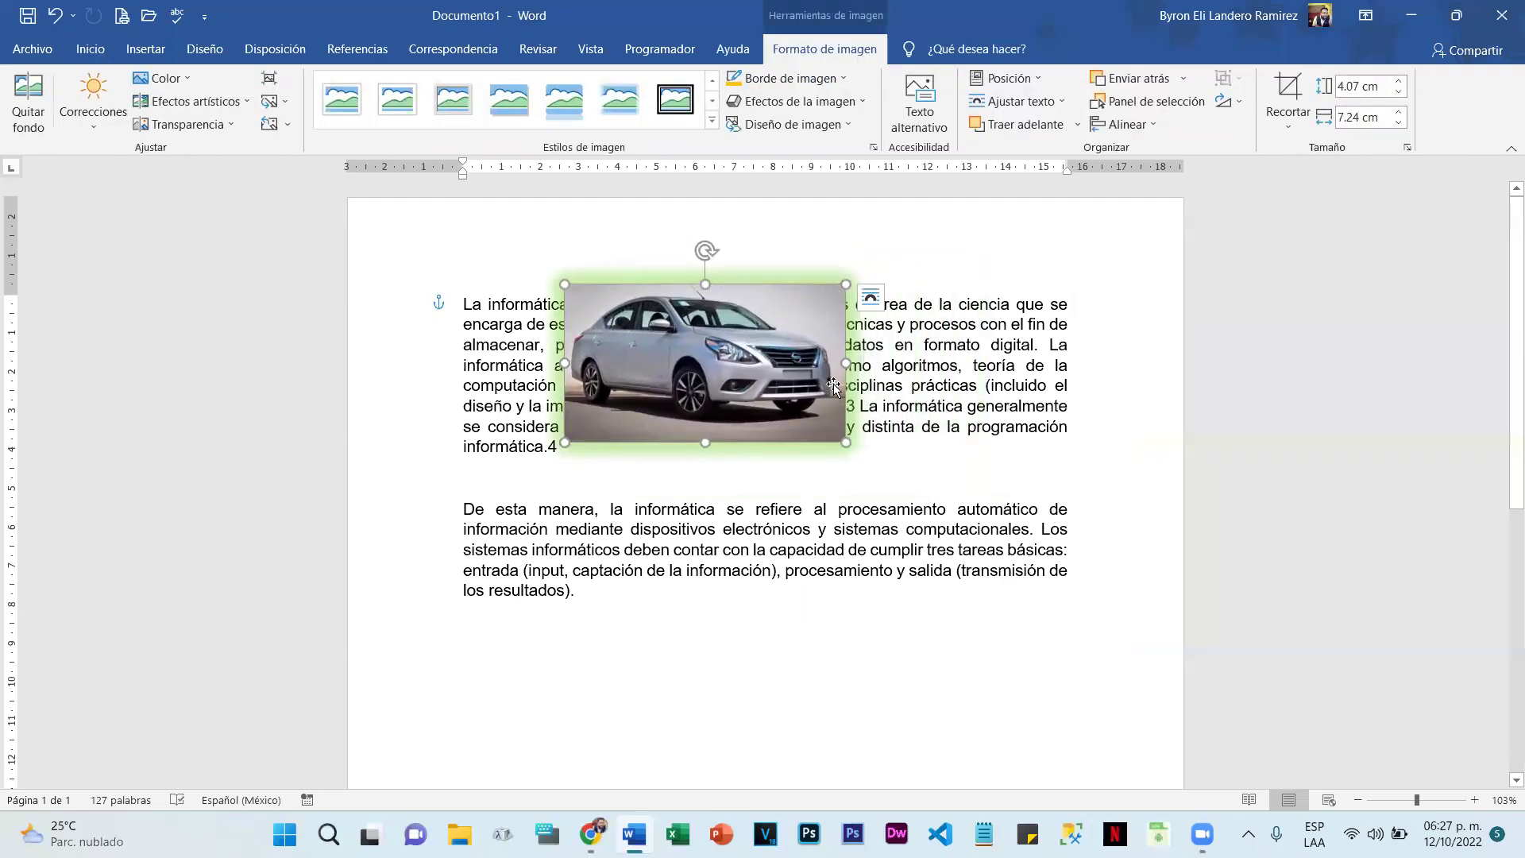
click(870, 297)
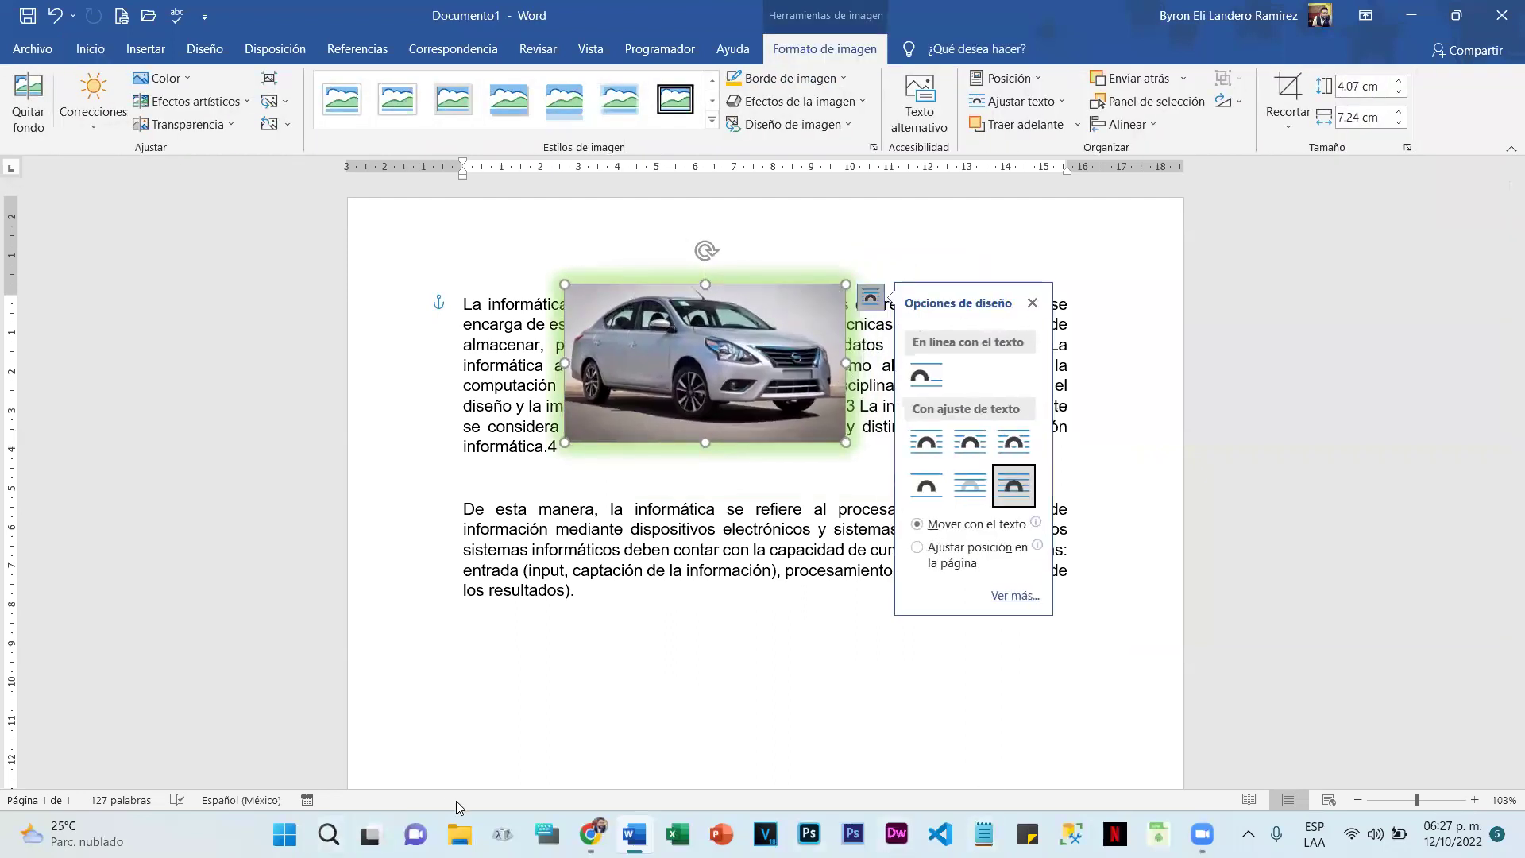
Step: Switch to Chrome and copy the CES 2020 futuristic car image from the Google image results for "carros"
click(591, 834)
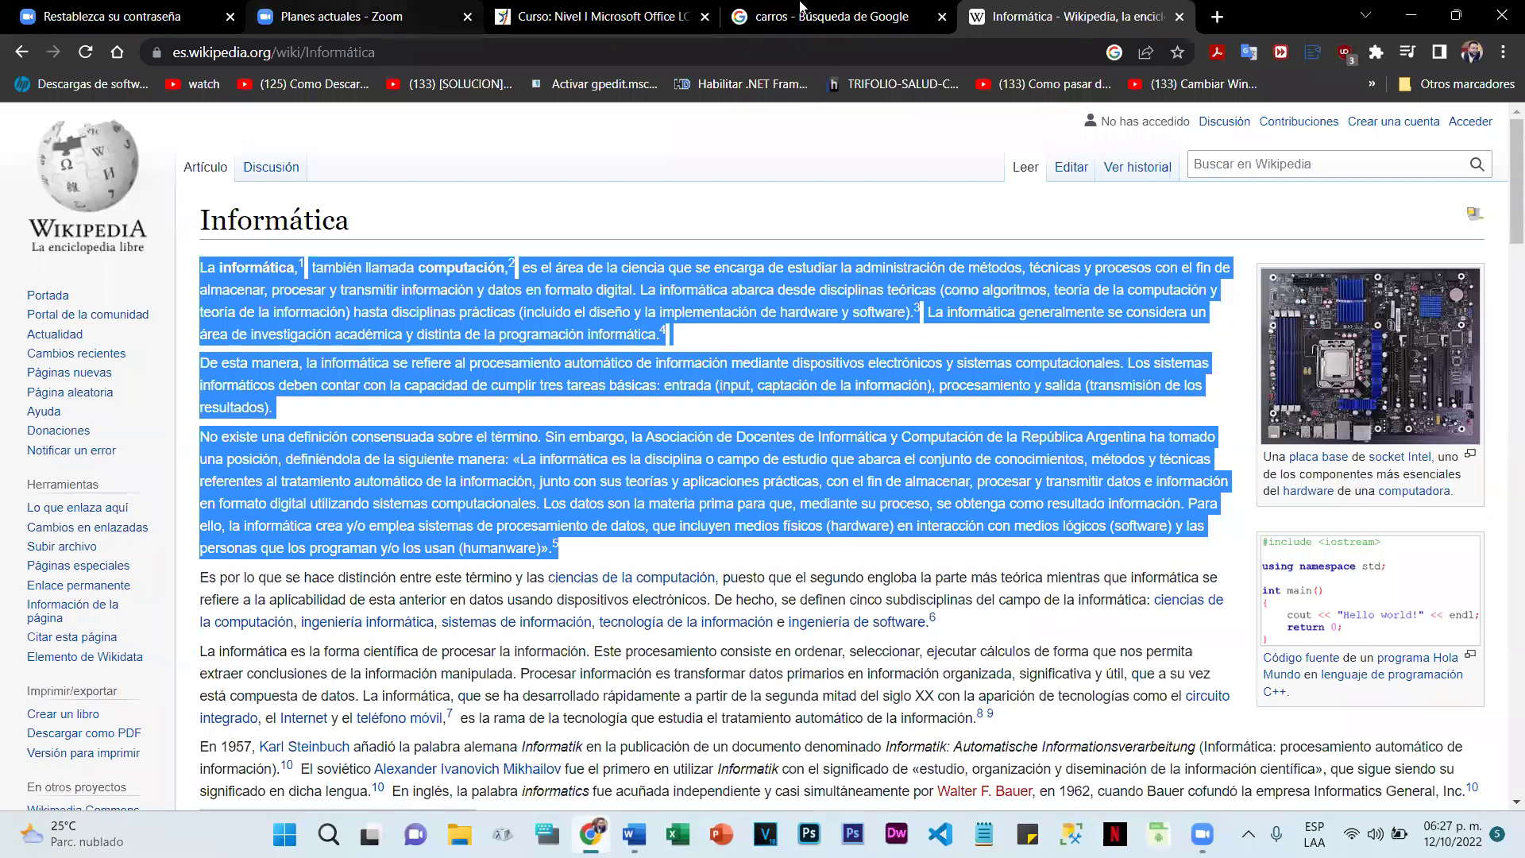
click(834, 16)
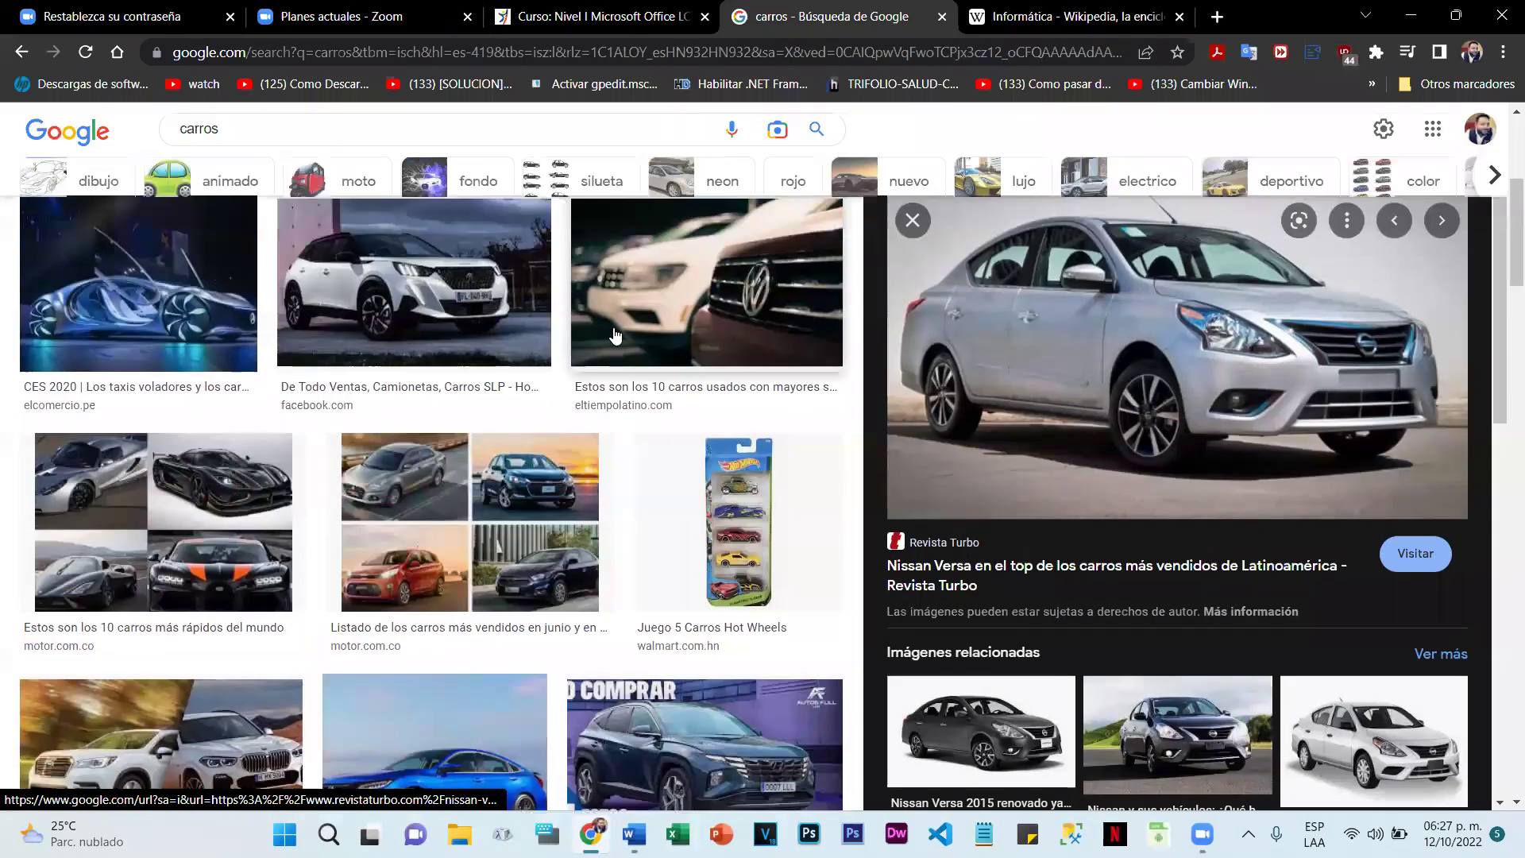
scroll(605, 347, up, 1)
click(166, 283)
right_click(914, 431)
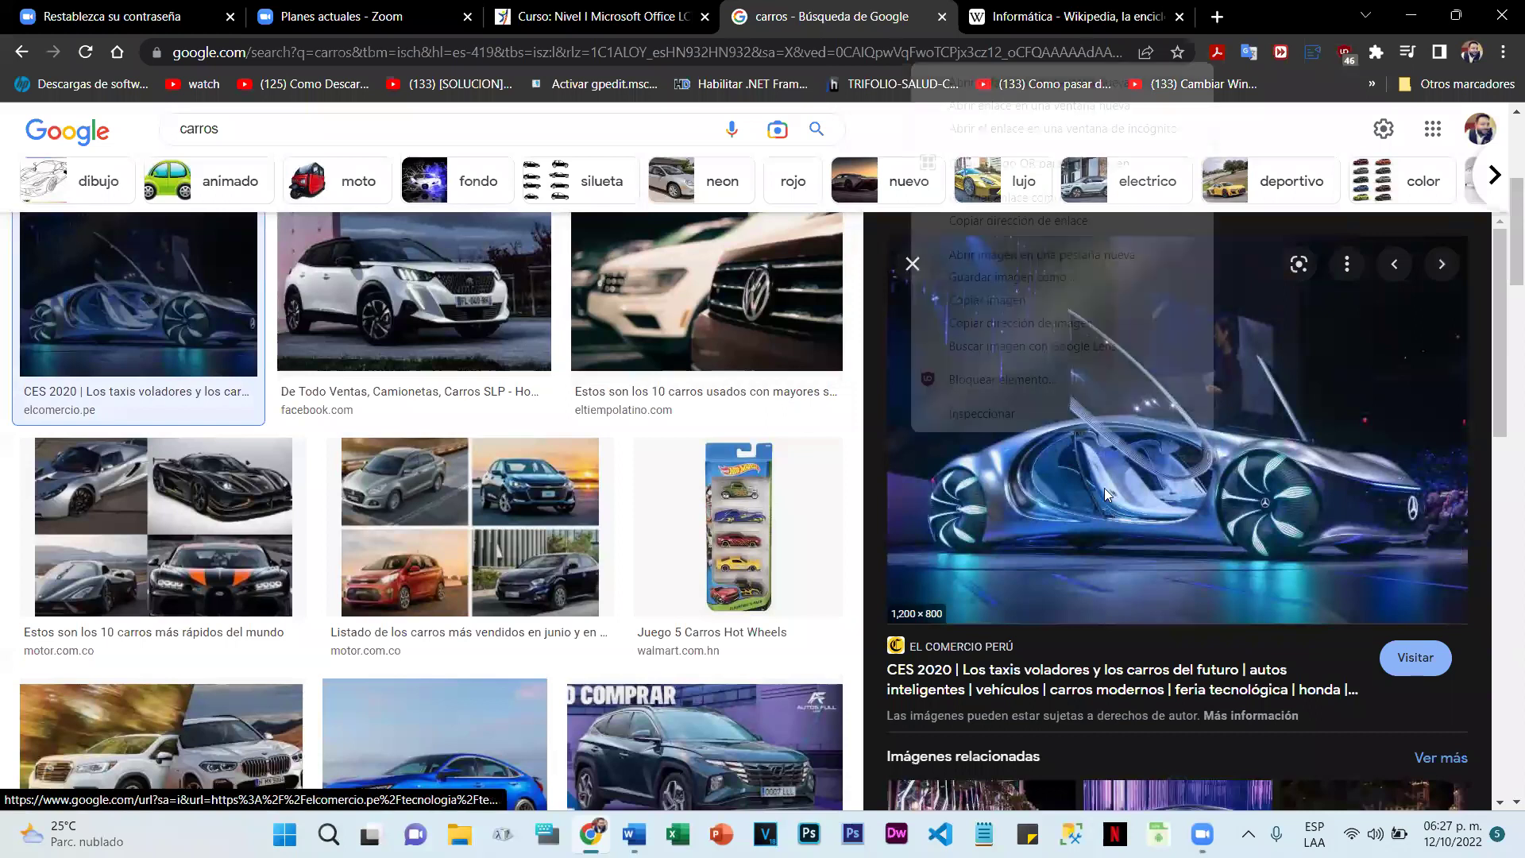
click(985, 300)
Step: Return to Word and paste the copied futuristic car image below the second paragraph
click(633, 834)
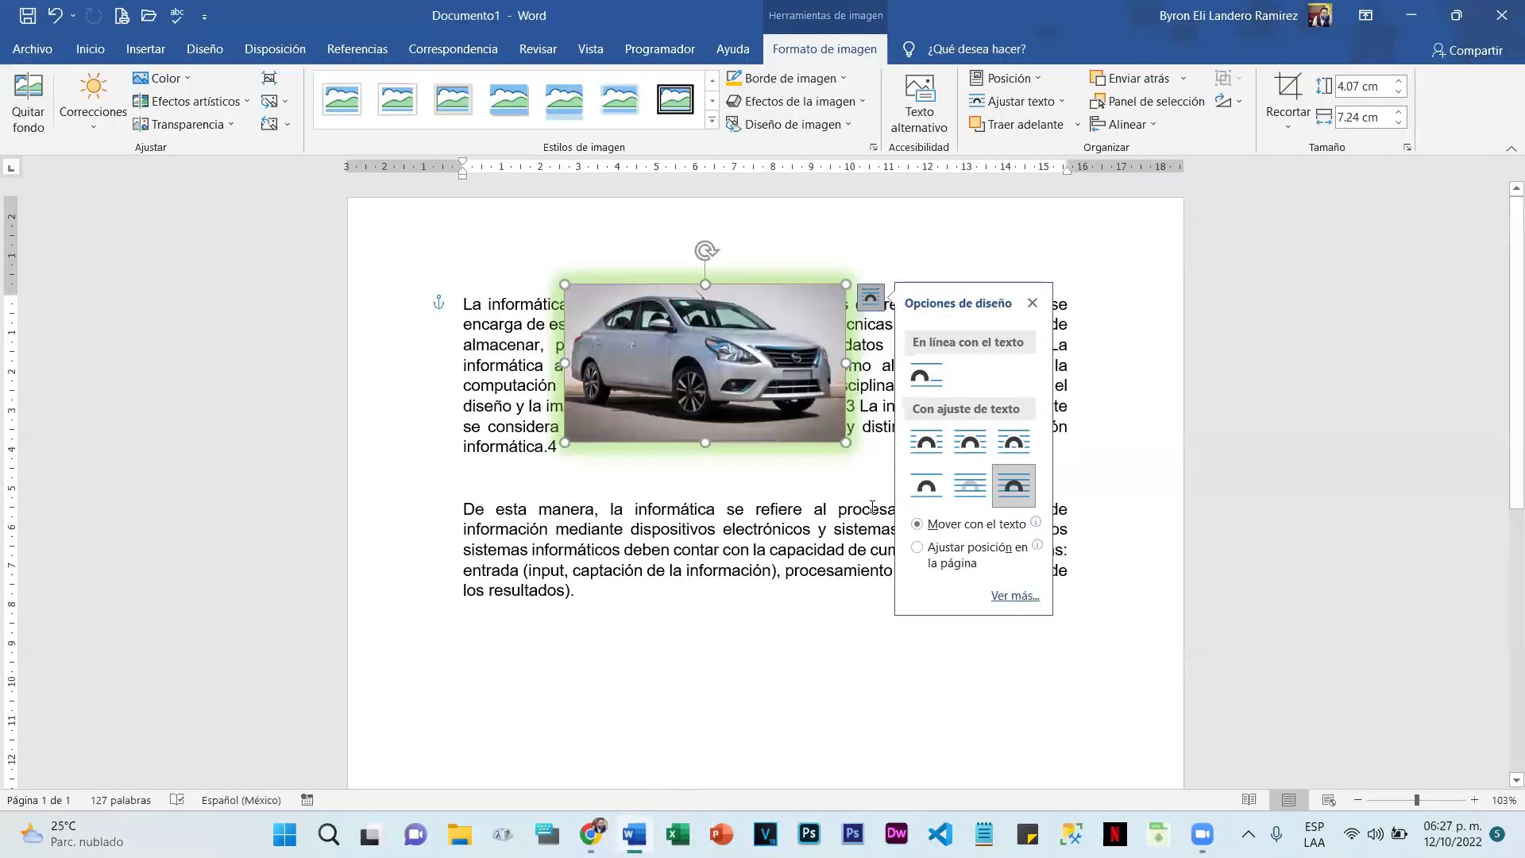
click(710, 628)
key(ctrl+v)
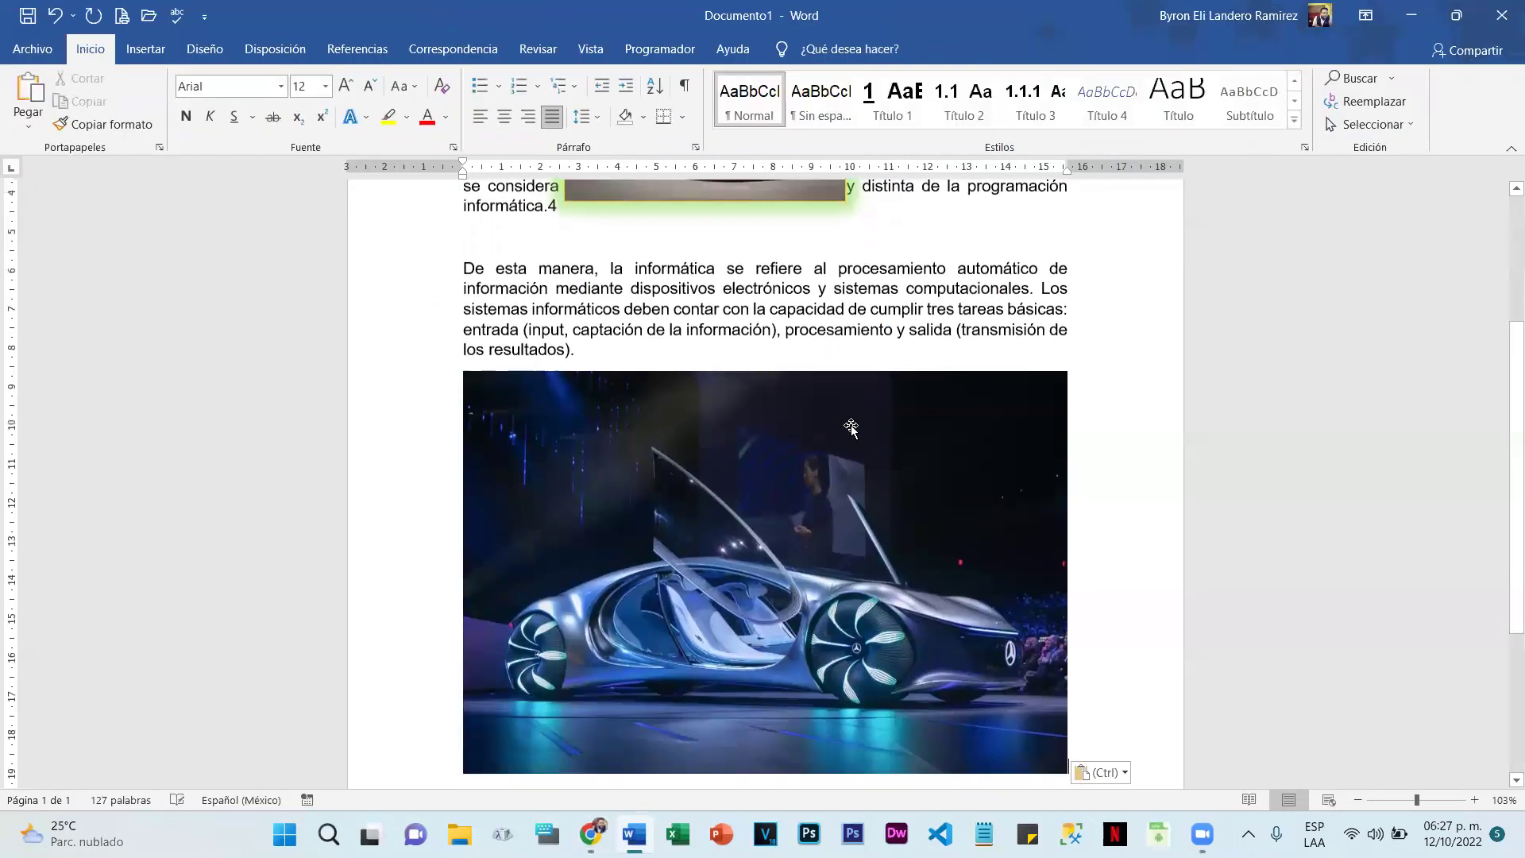
Step: Set the futuristic car picture in front of the text and shrink it to about 5.58 × 8.38 cm
click(1091, 367)
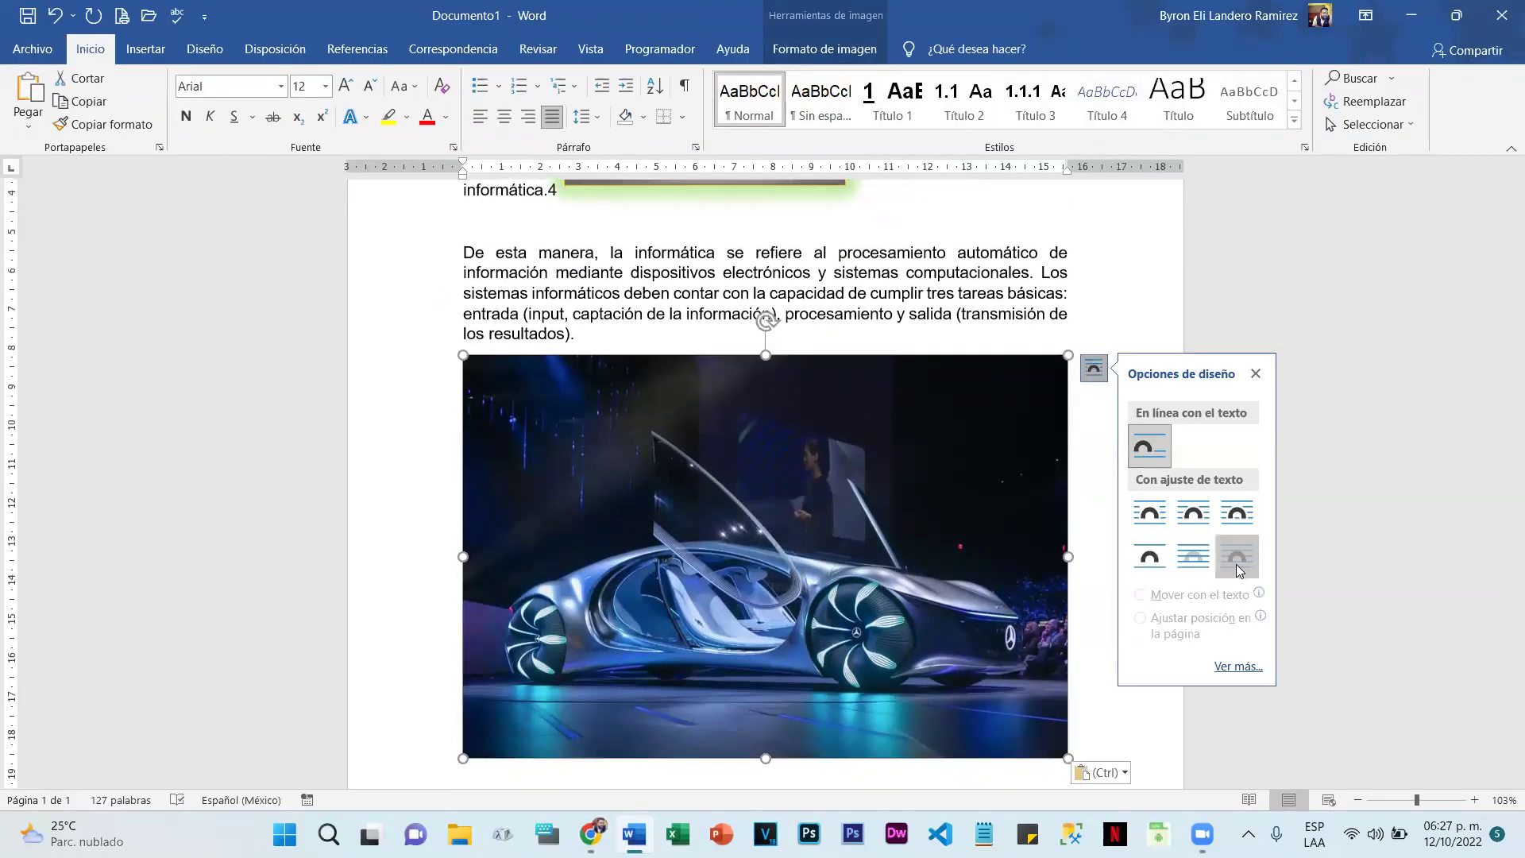
drag(1067, 357, 824, 517)
Step: Move the futuristic car picture up over the first paragraph so that it overlaps the right part of the silver car picture
drag(644, 636, 874, 199)
scroll(985, 462, up, 3)
drag(741, 415, 841, 285)
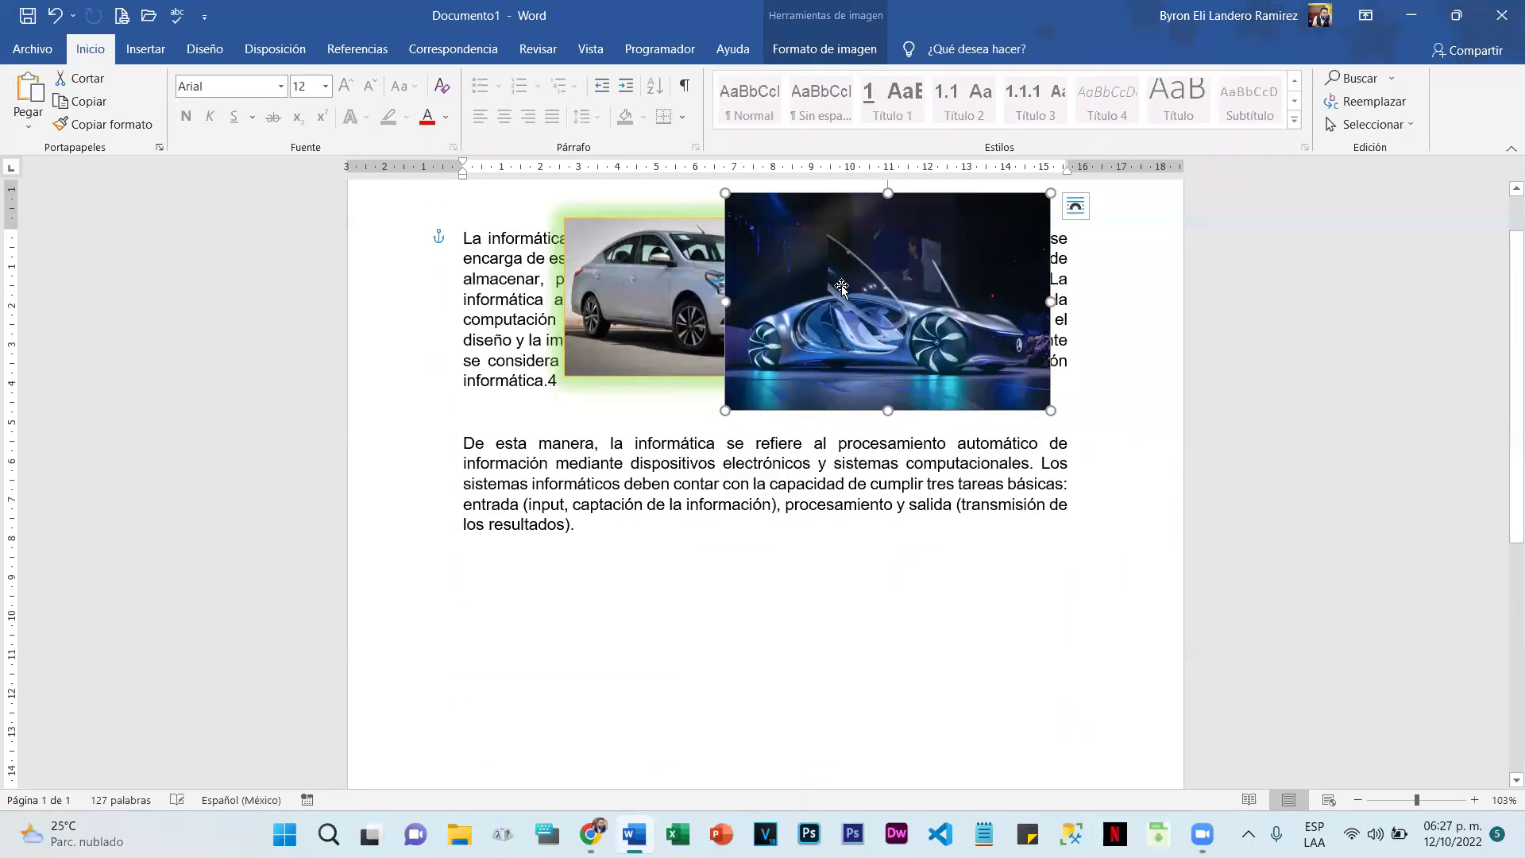
Step: Bring the silver car picture forward, in front of the futuristic car picture
double_click(675, 274)
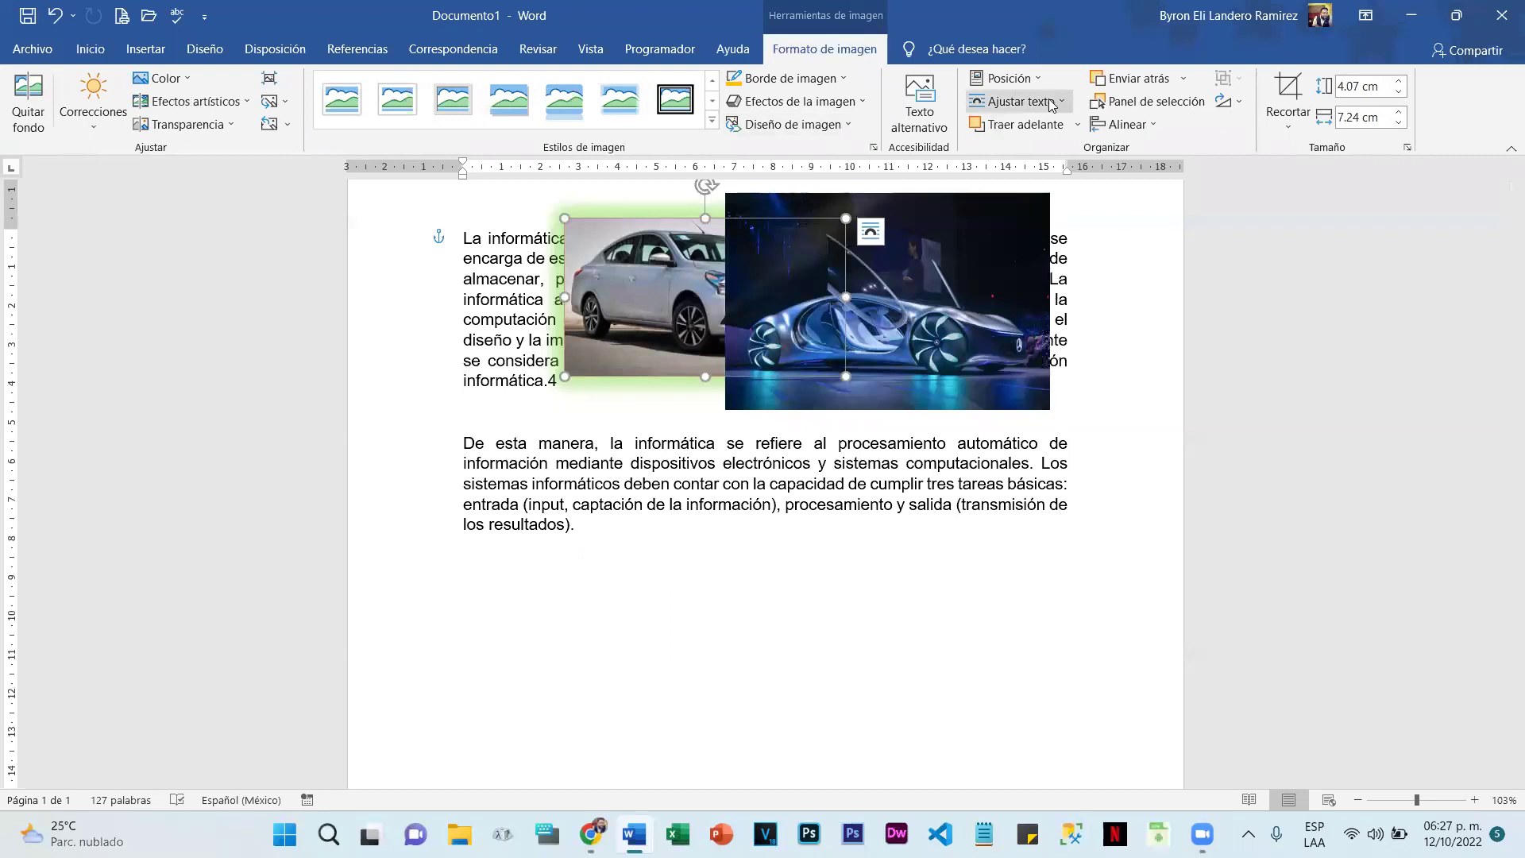
click(1056, 126)
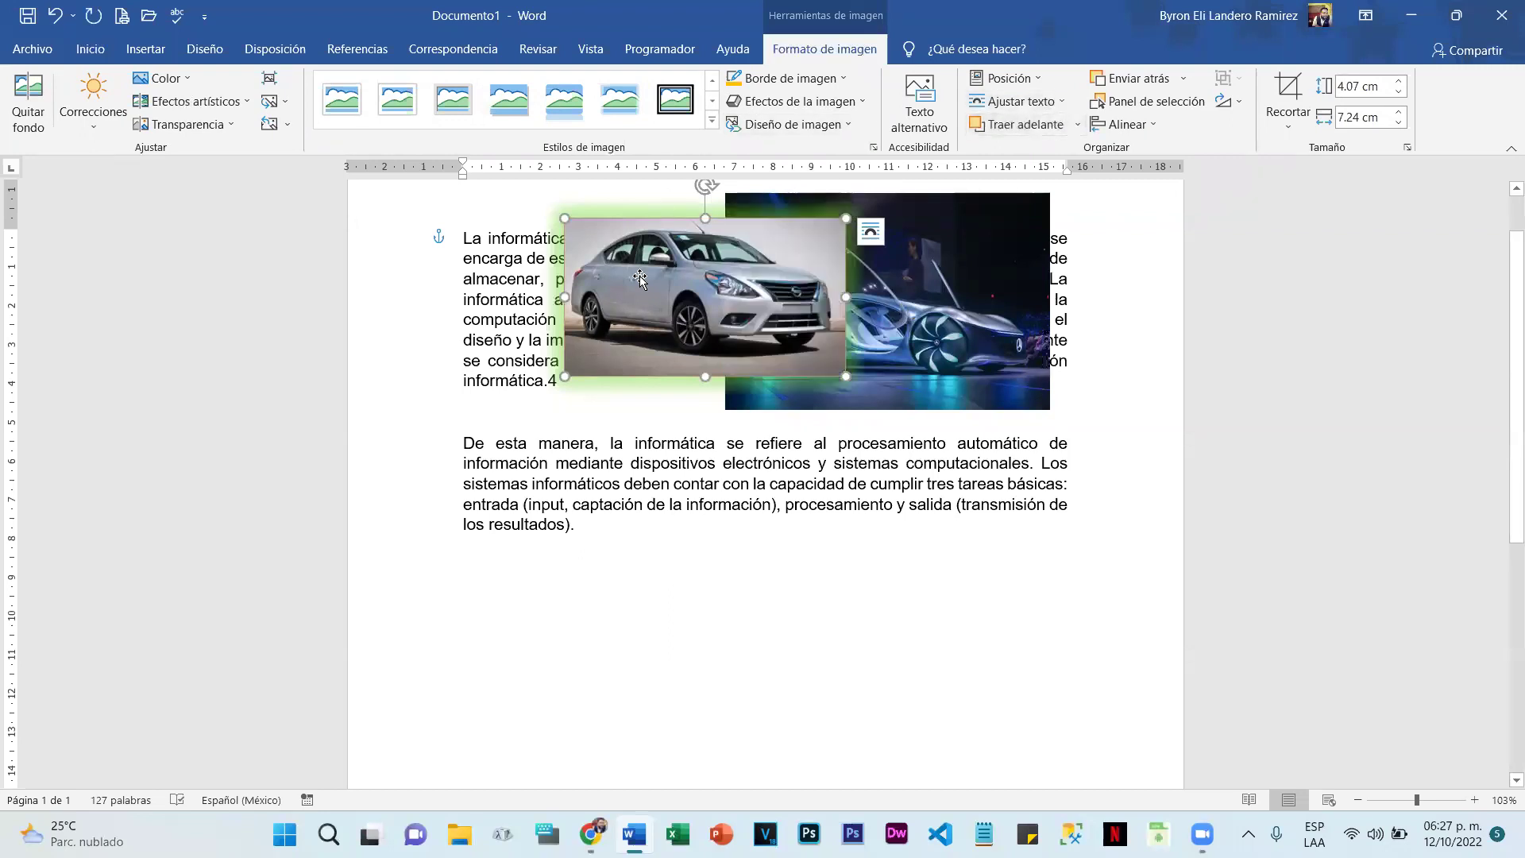
click(1049, 133)
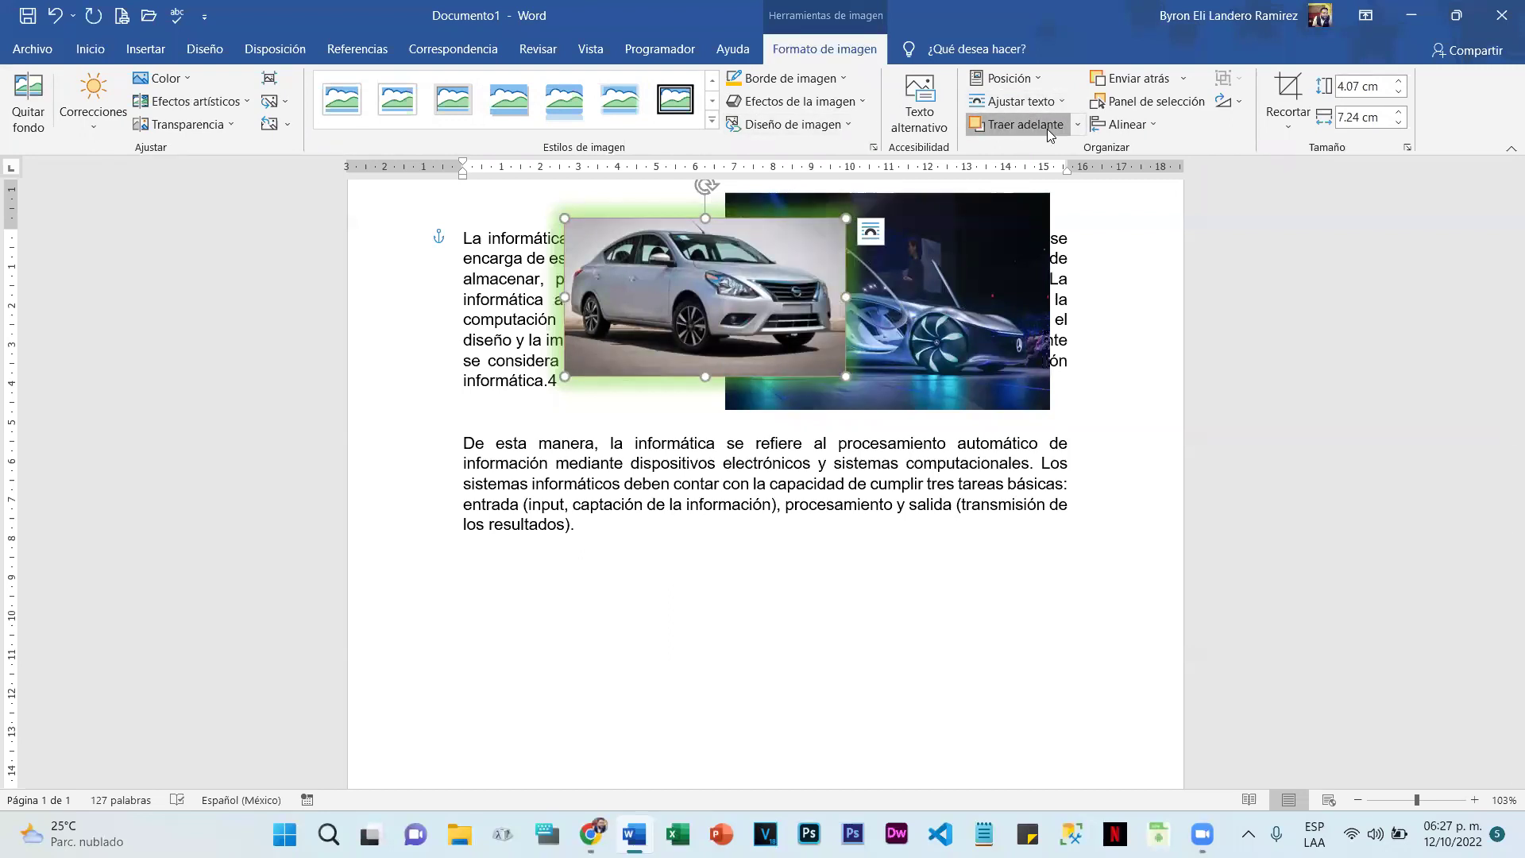
Step: Bring the futuristic car picture forward, in front of the silver car picture
click(993, 205)
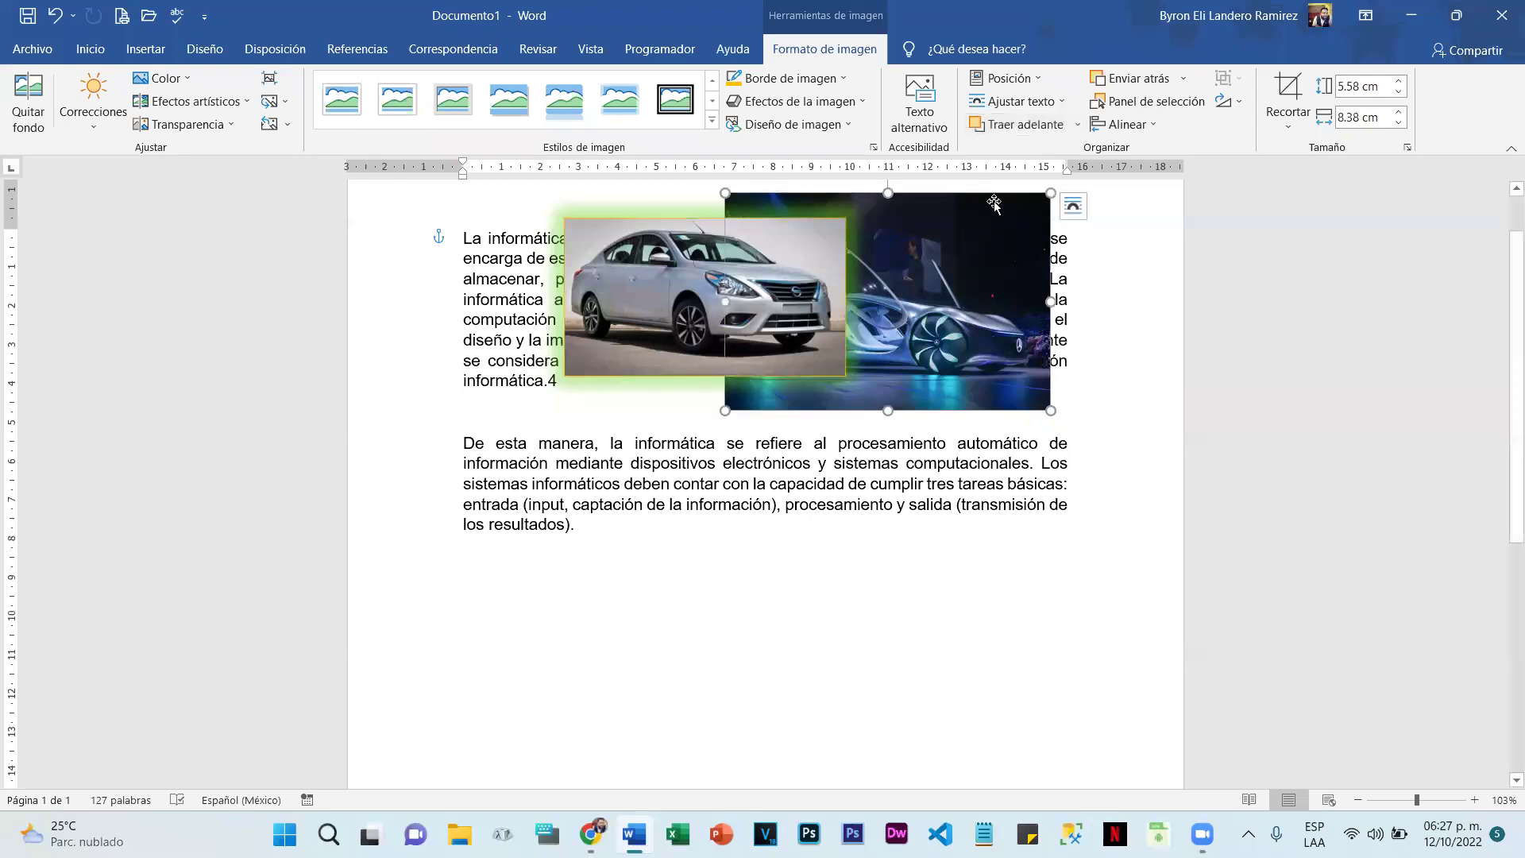
click(1020, 127)
key(Tab)
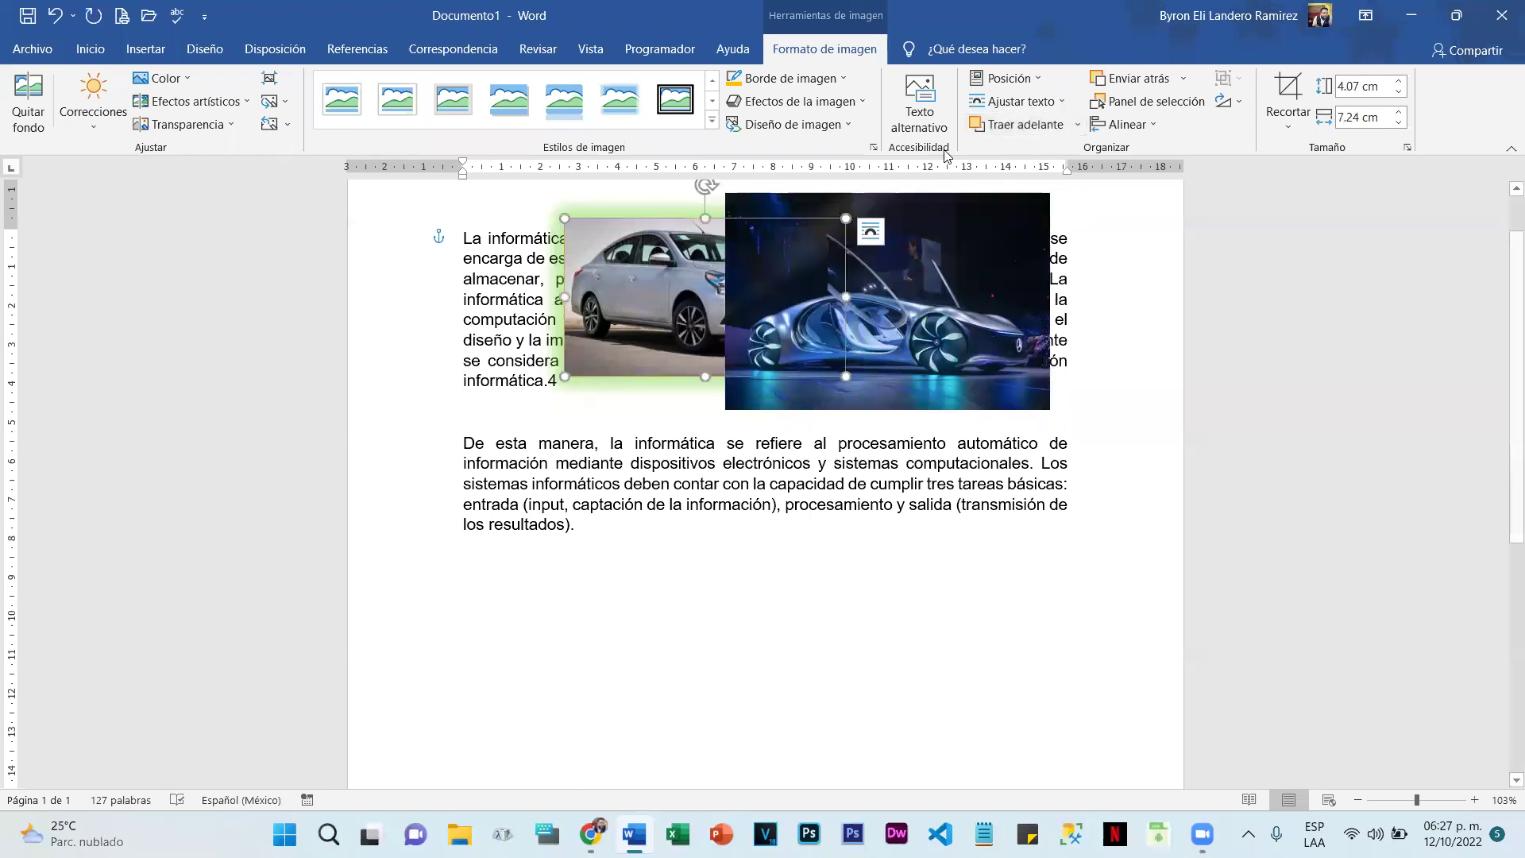
key(Tab)
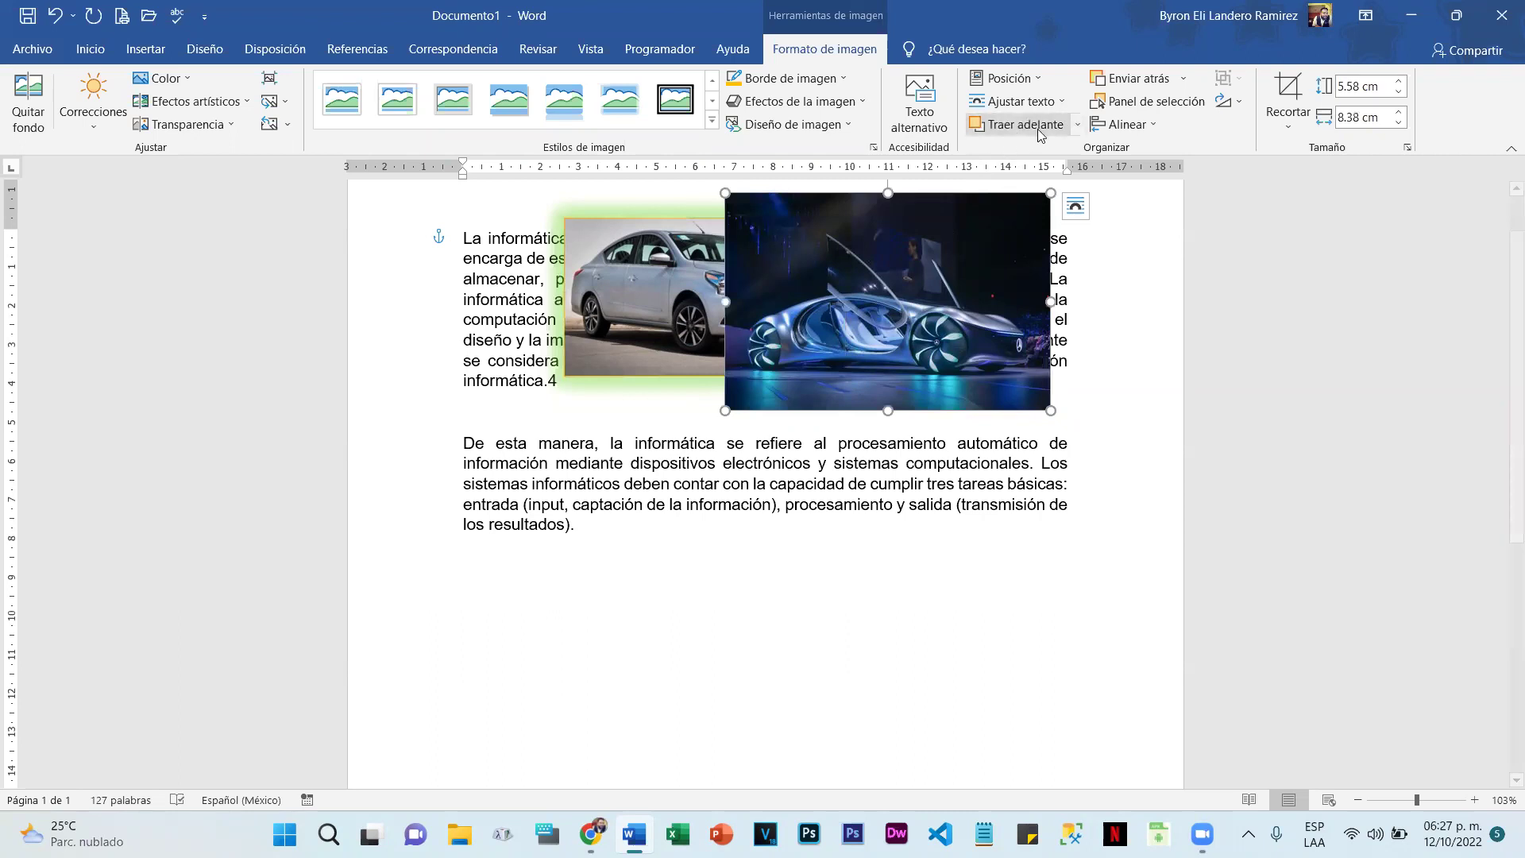
click(1077, 125)
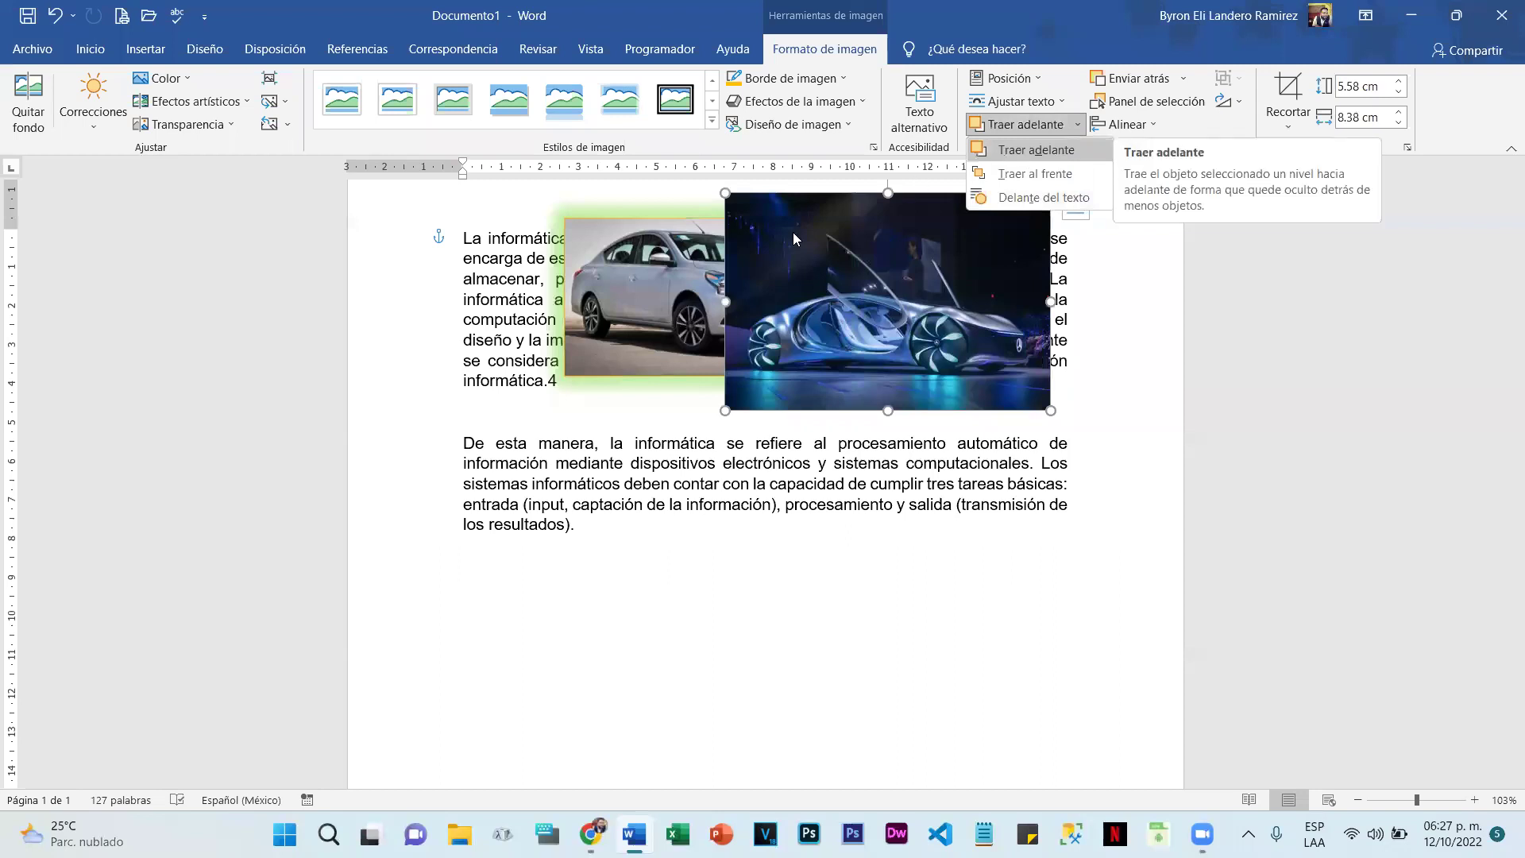
click(1021, 151)
Step: Send the futuristic car picture to the back, behind the silver car picture, and look through its other commands
right_click(838, 299)
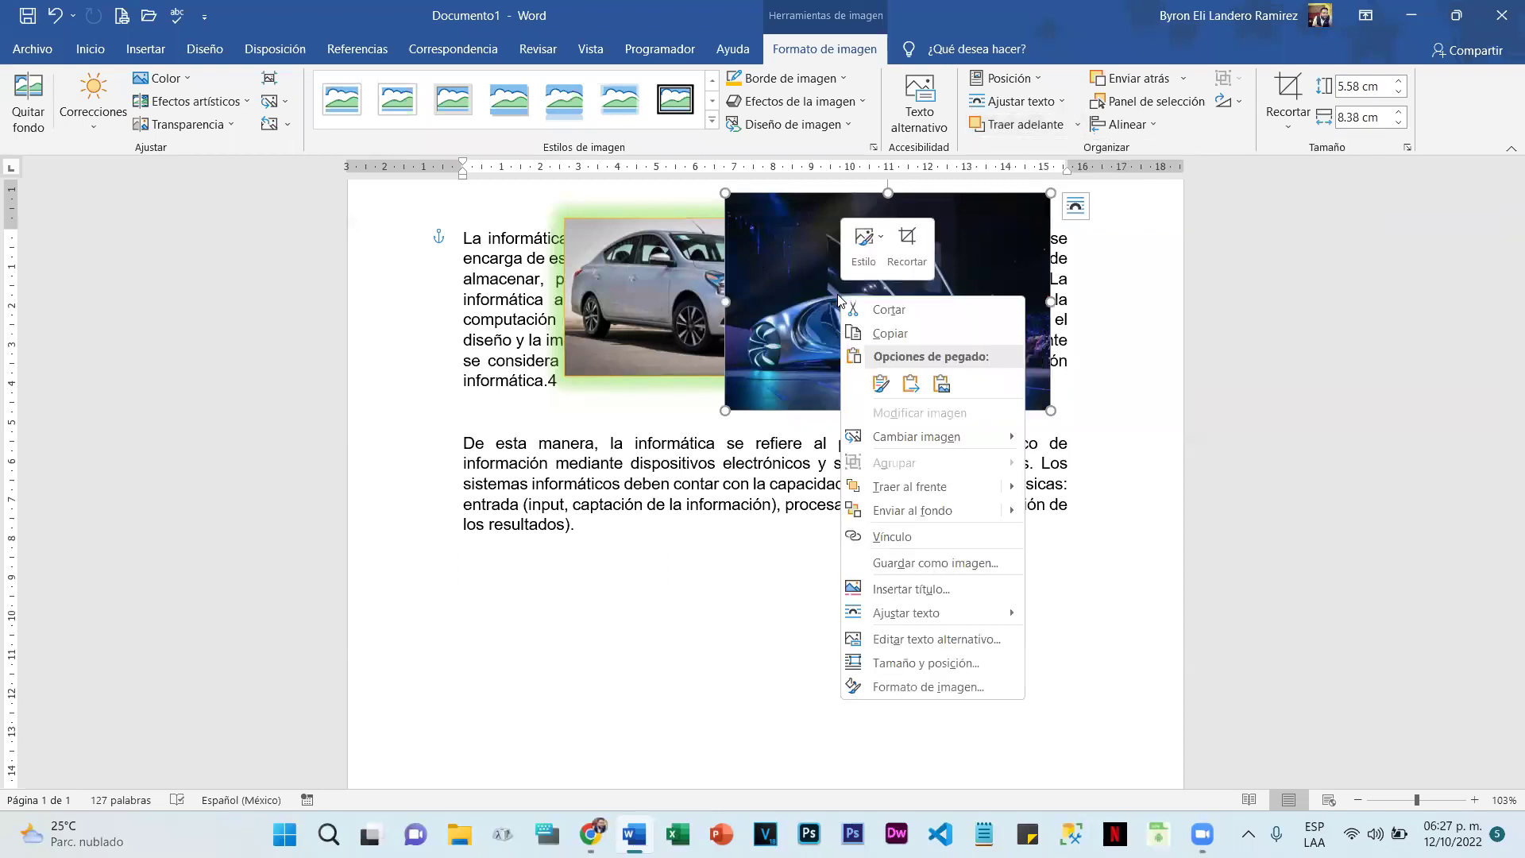
click(908, 509)
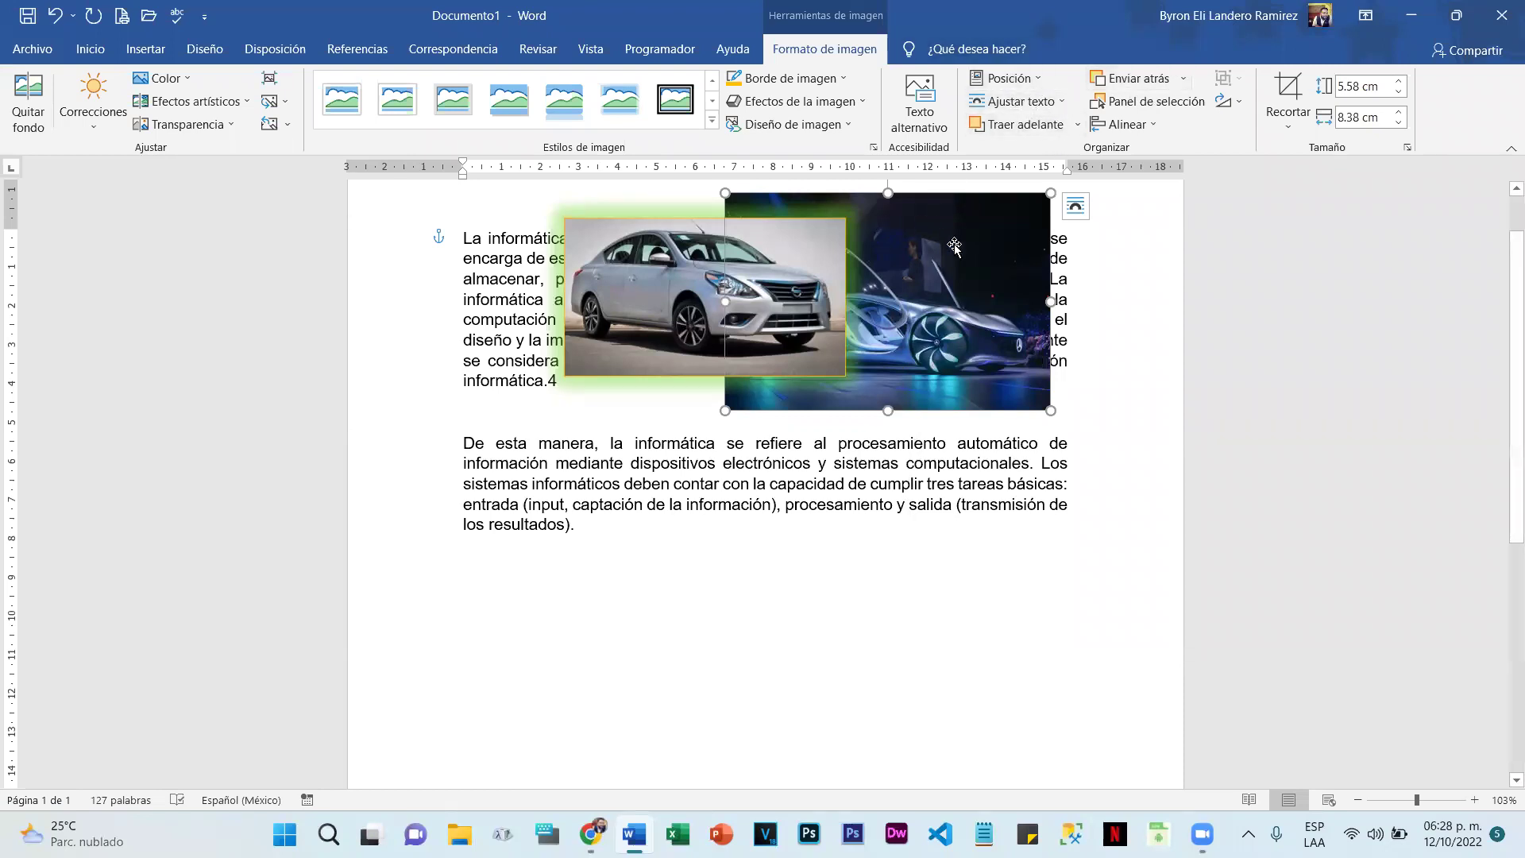
right_click(952, 320)
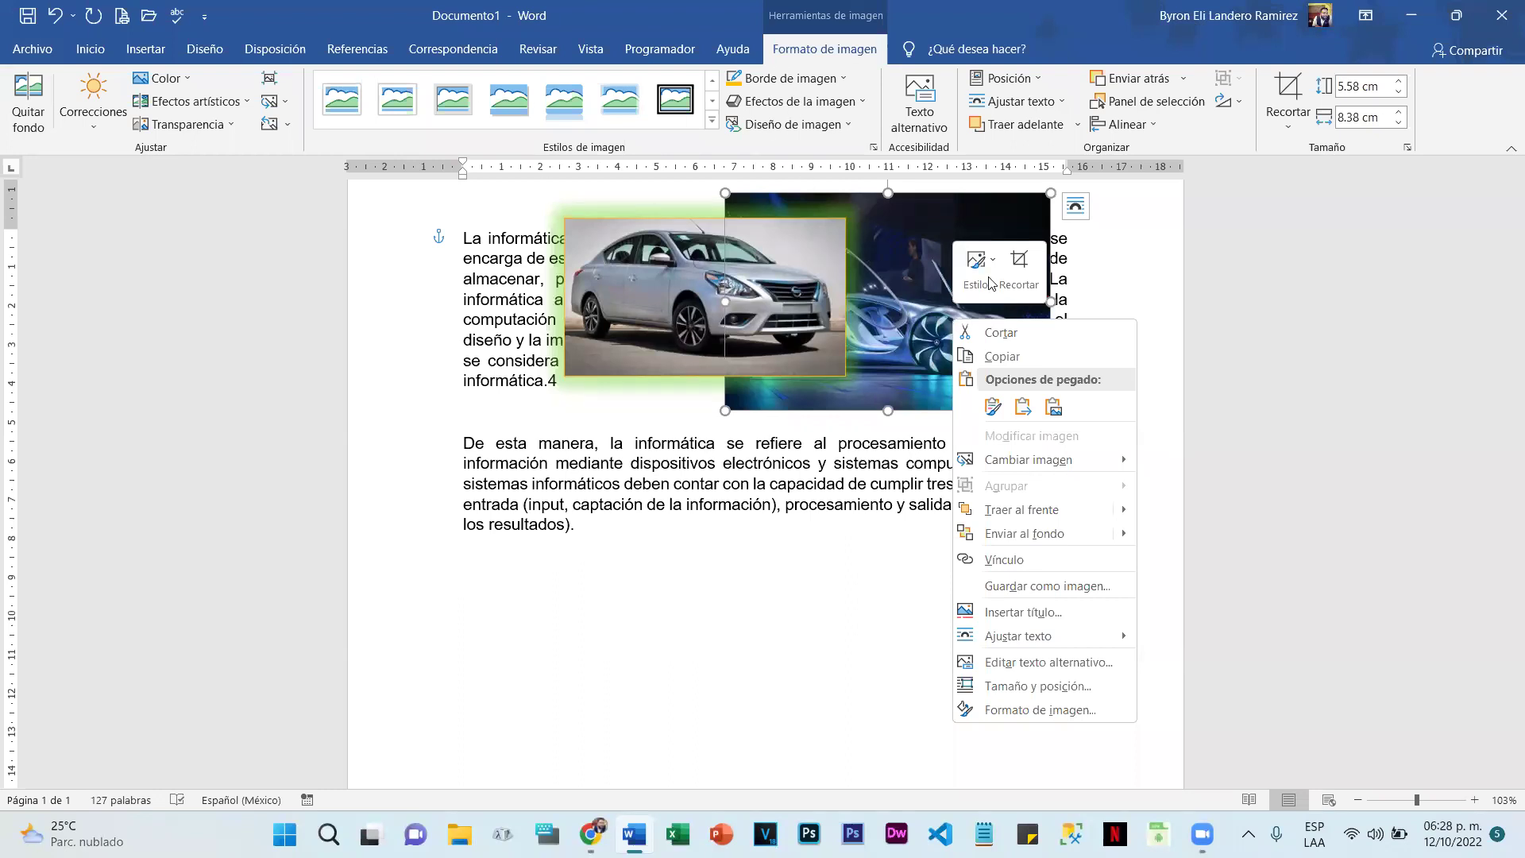
right_click(908, 310)
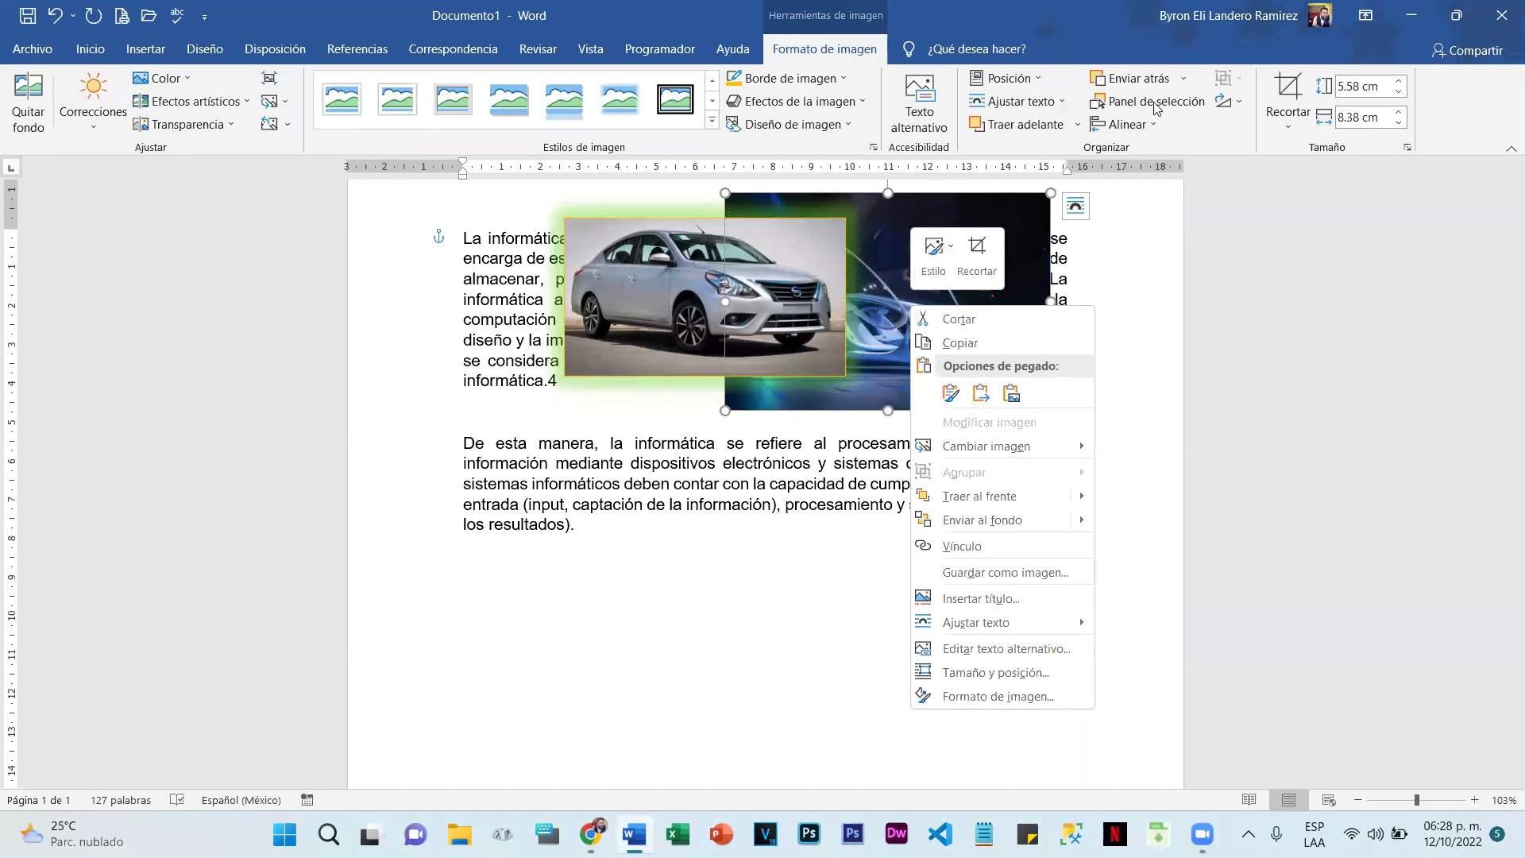
click(1140, 283)
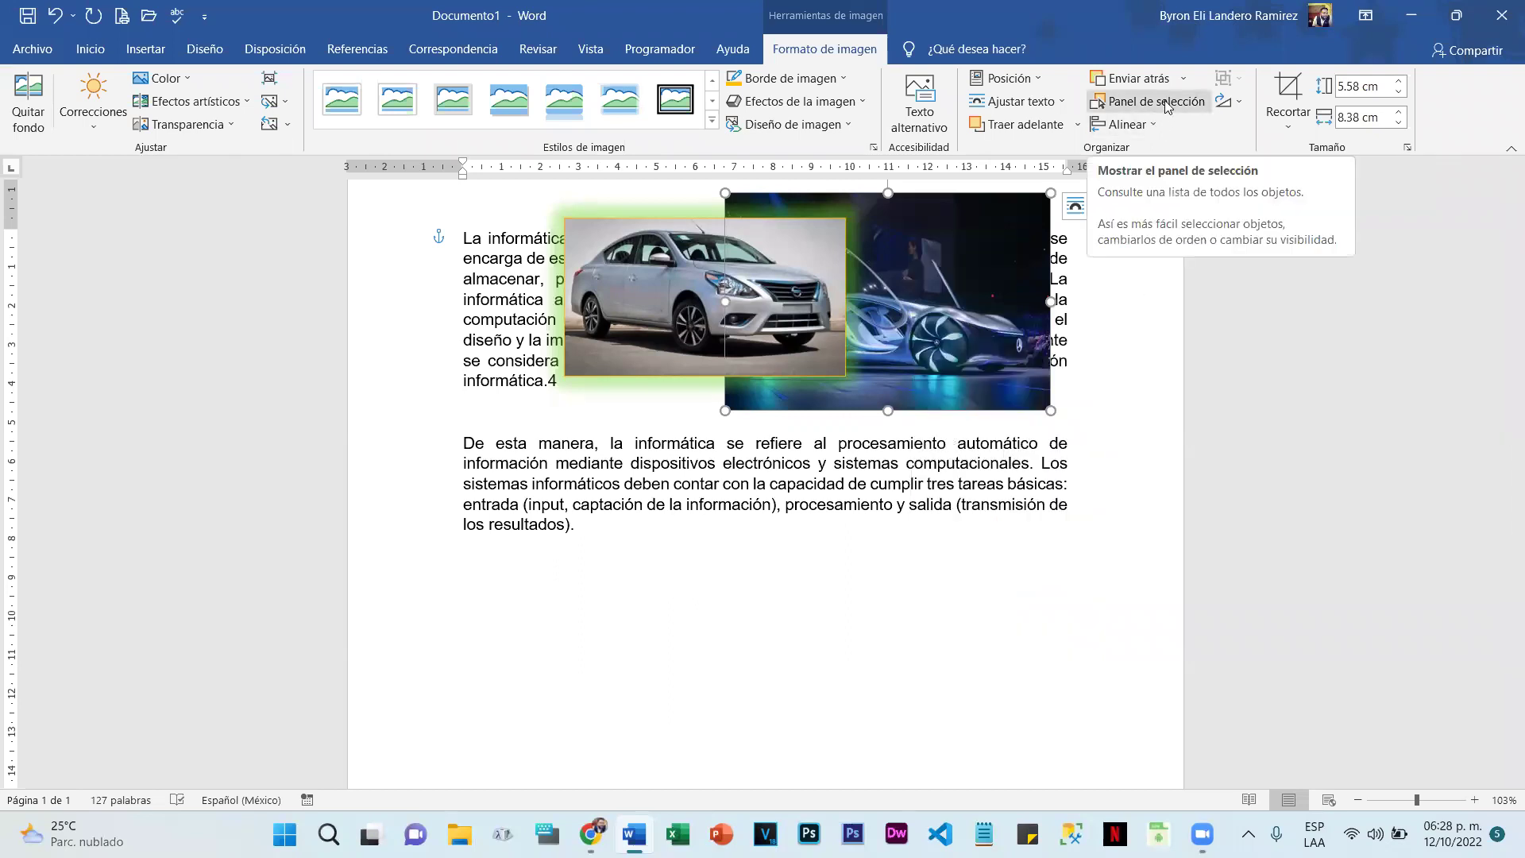
Step: List the document's objects in the selection pane, alternate the selection between the two pictures and close the list
click(1167, 107)
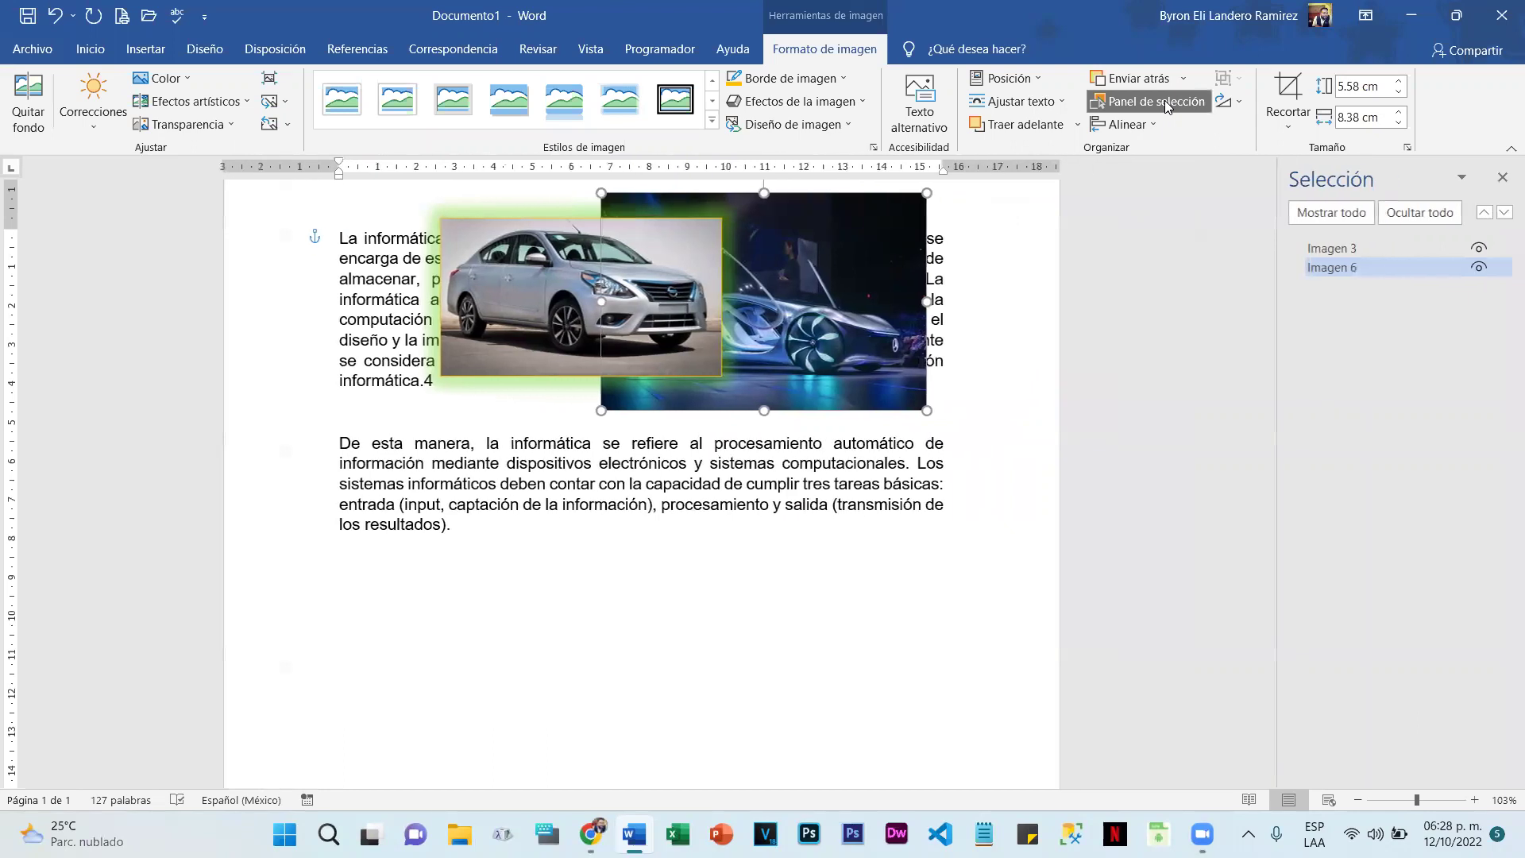
click(1333, 248)
click(1340, 270)
click(1335, 250)
click(1340, 269)
ctrl+click(1339, 253)
click(1340, 253)
click(1339, 268)
click(1502, 177)
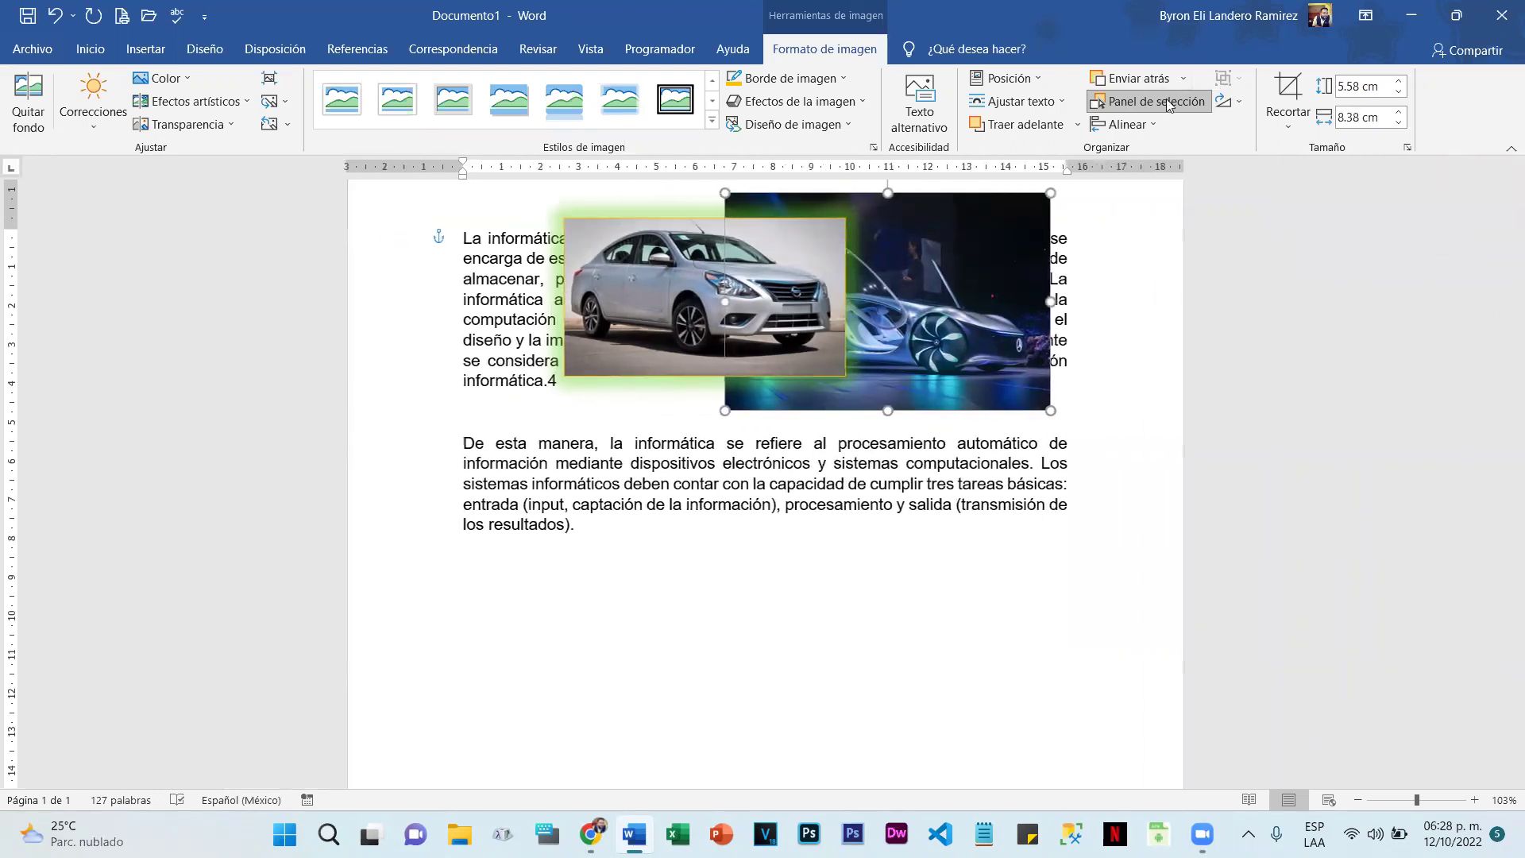
Step: Select both car pictures and align them to the left relative to the margin
click(1131, 127)
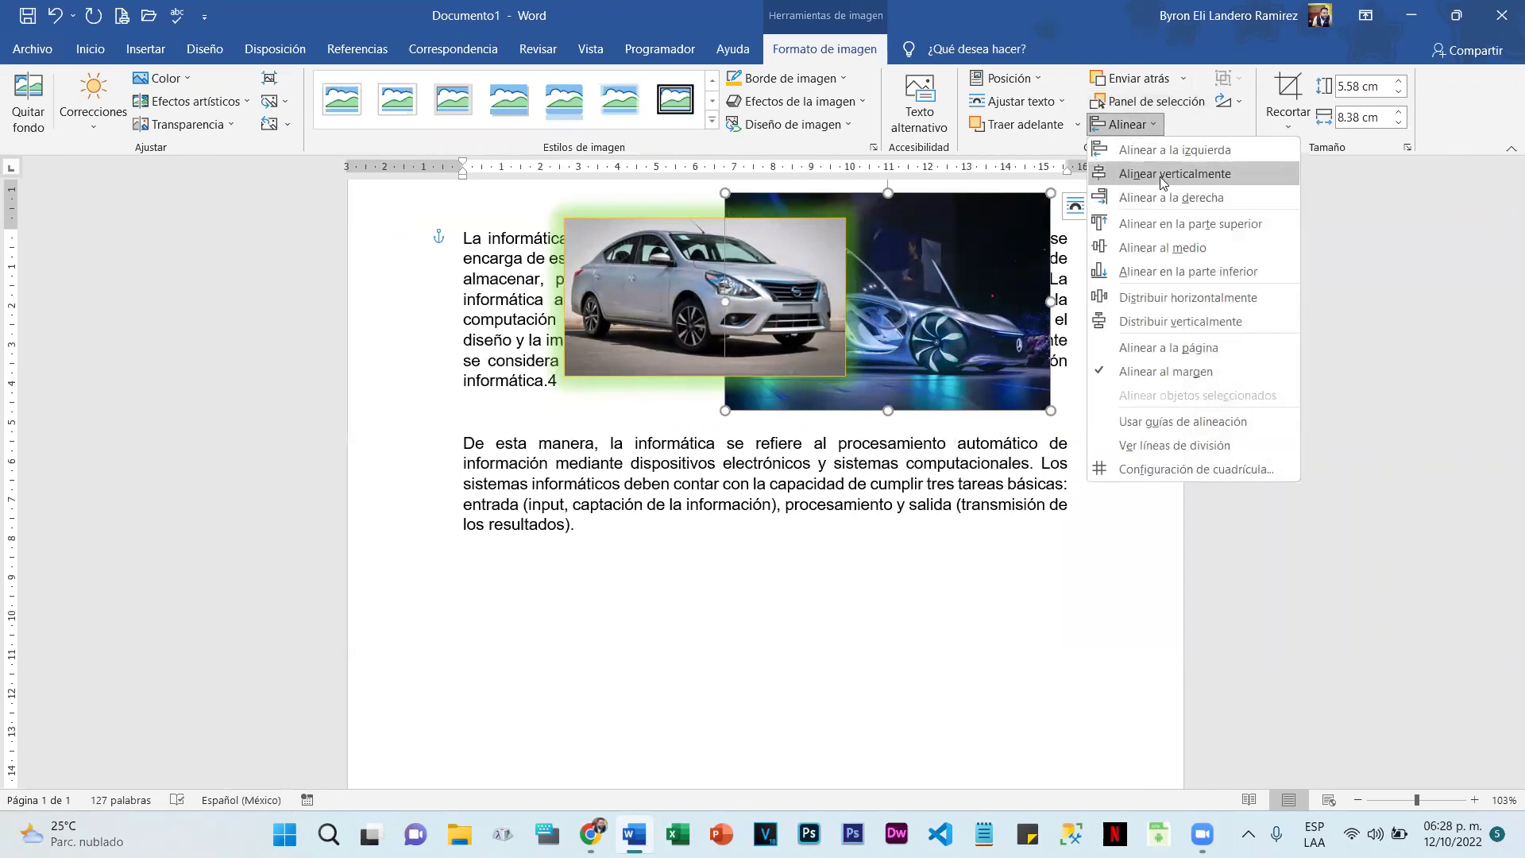
key(Escape)
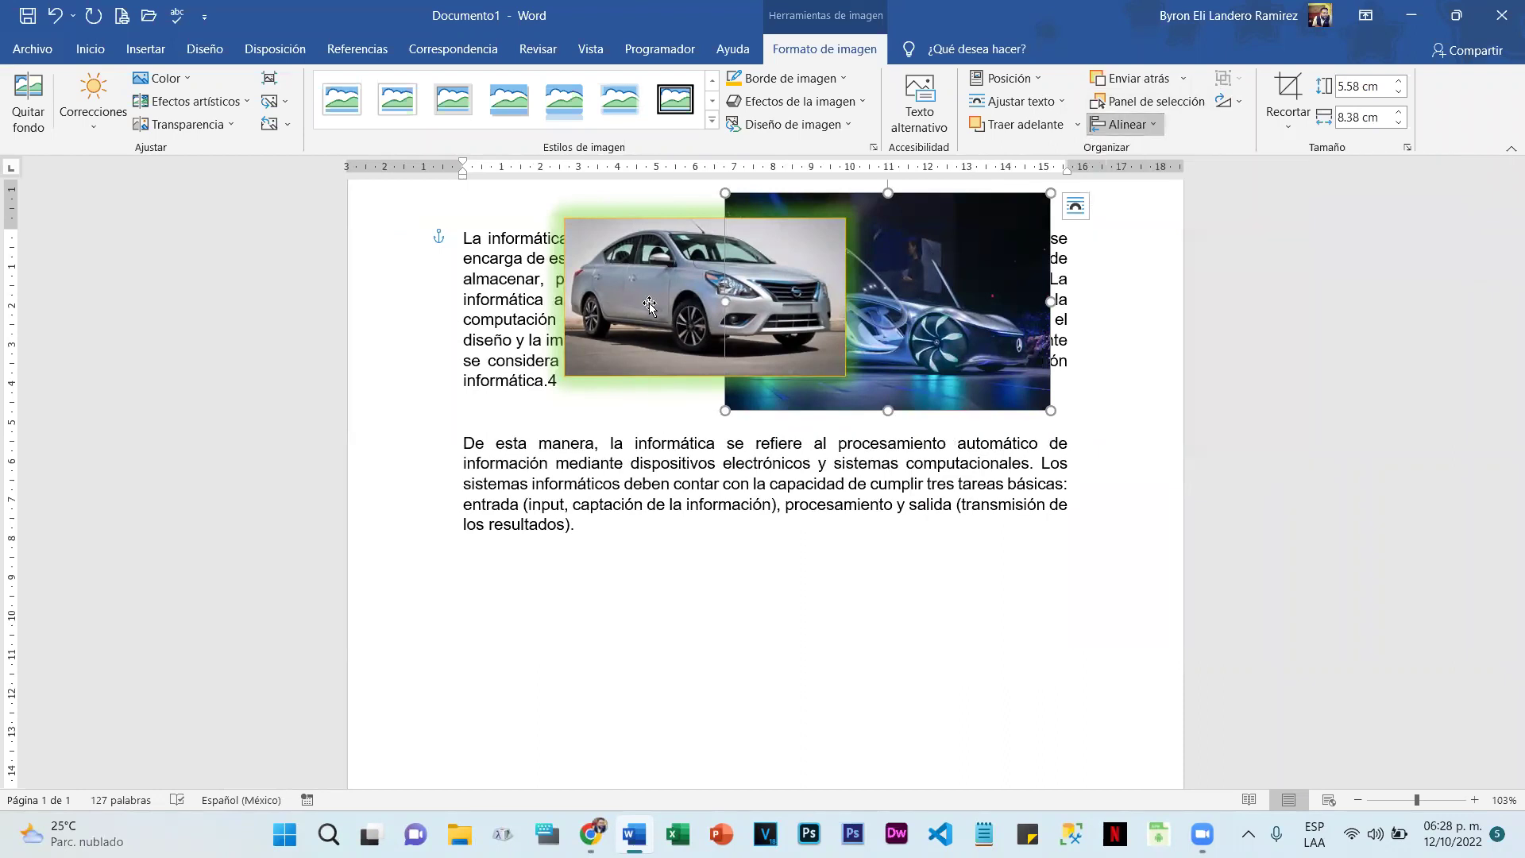
shift+click(648, 278)
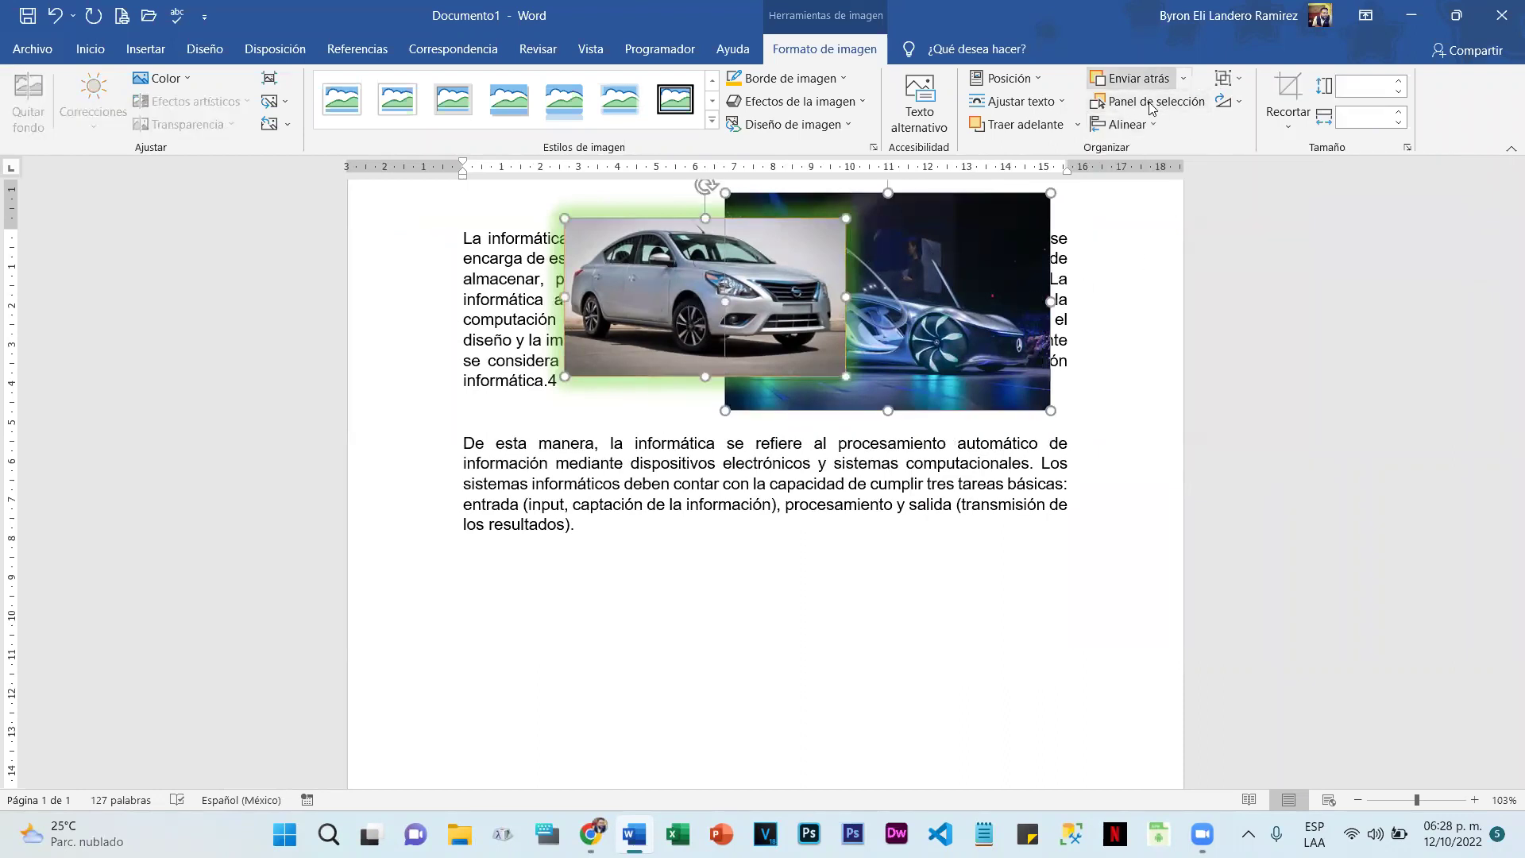
click(1141, 127)
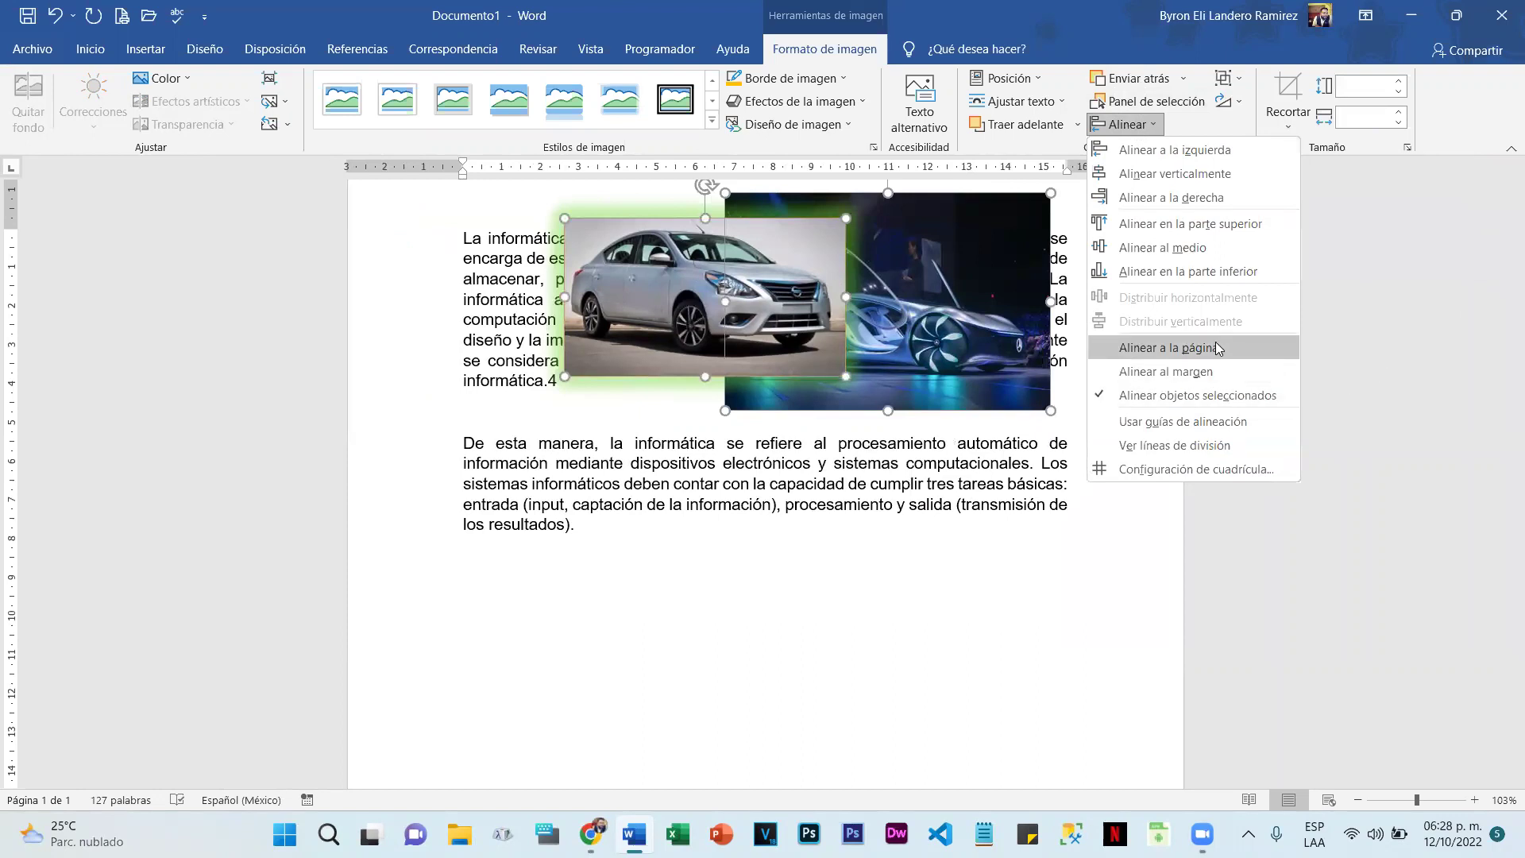
click(1198, 369)
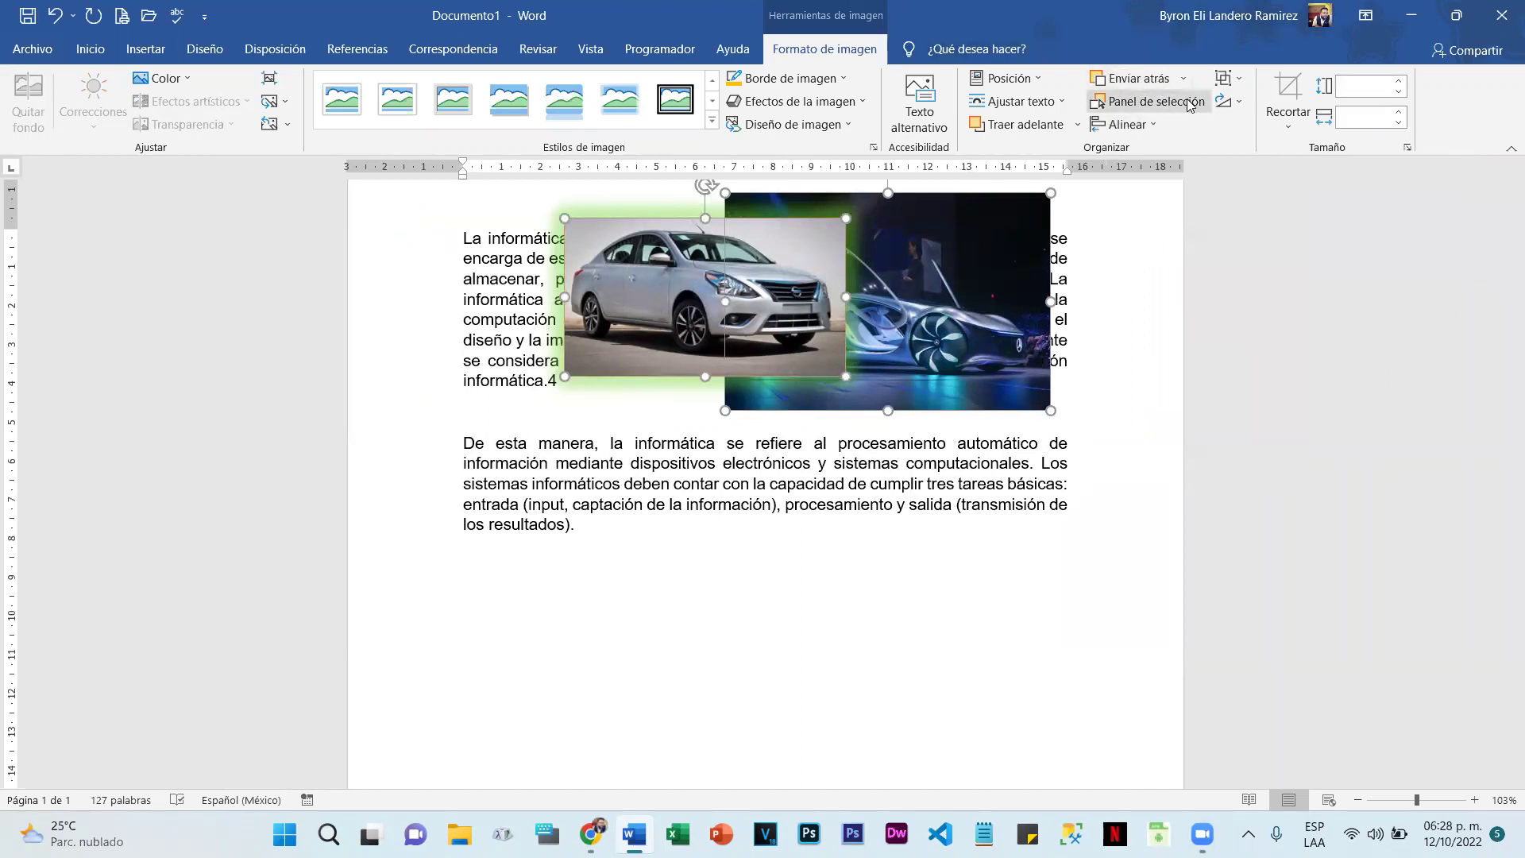
click(1141, 127)
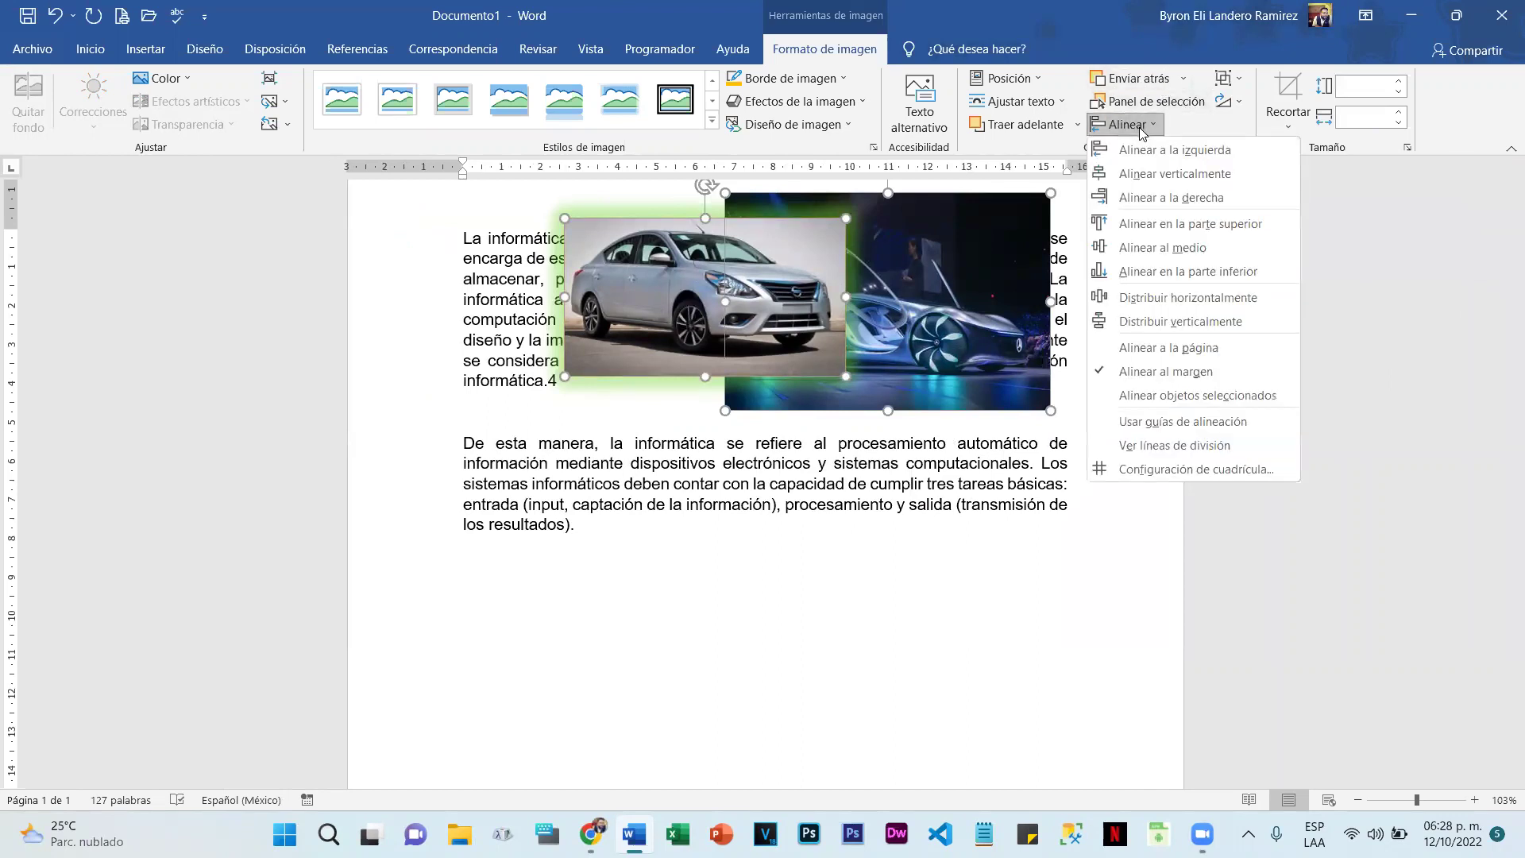
click(1148, 149)
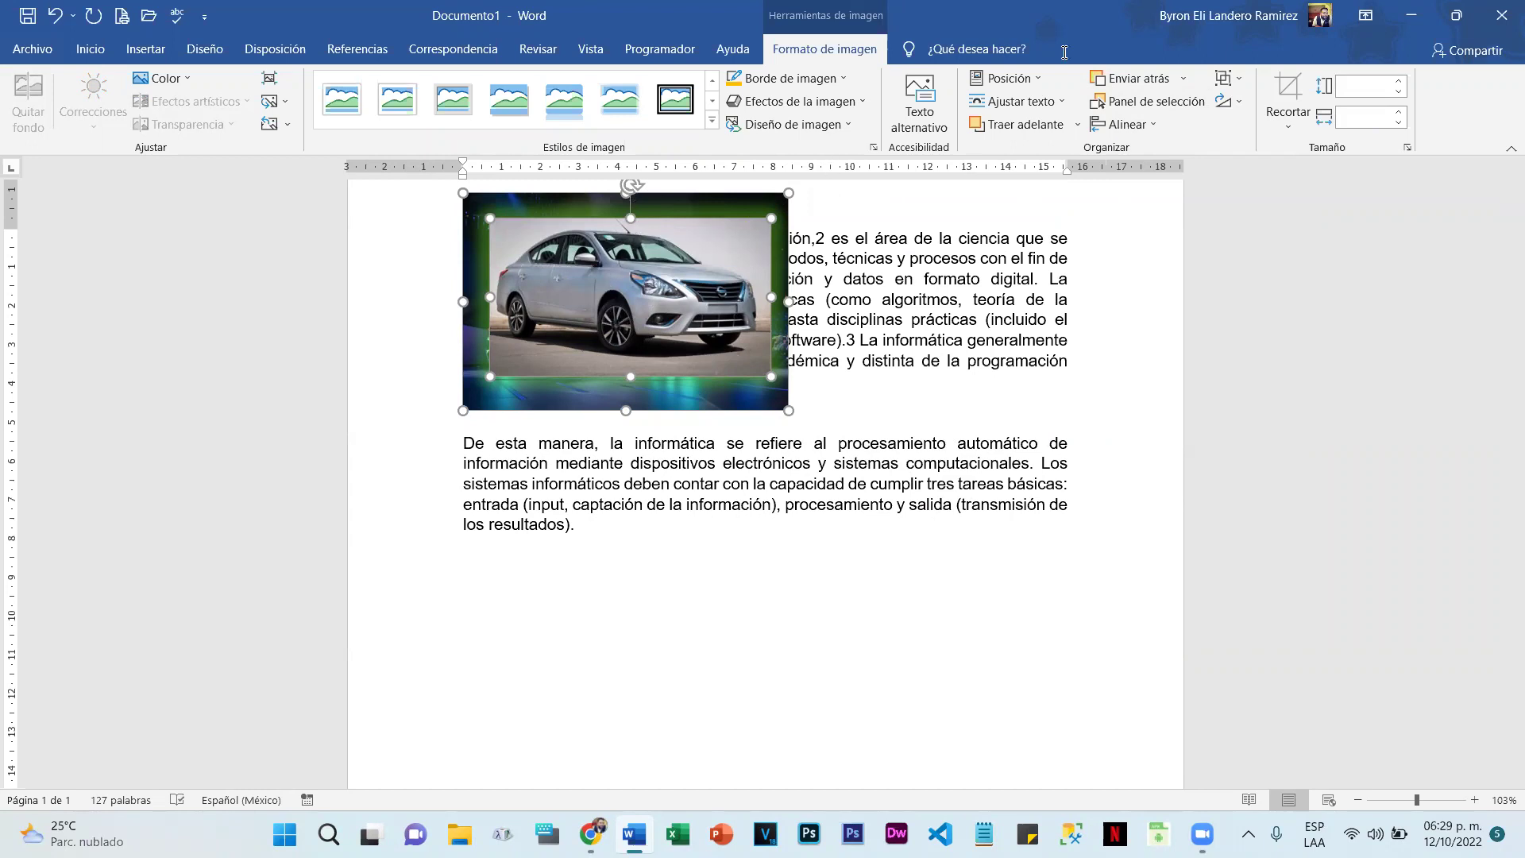
Step: Align both selected car pictures to the horizontal centre and then to the right, relative to the margin
click(1159, 125)
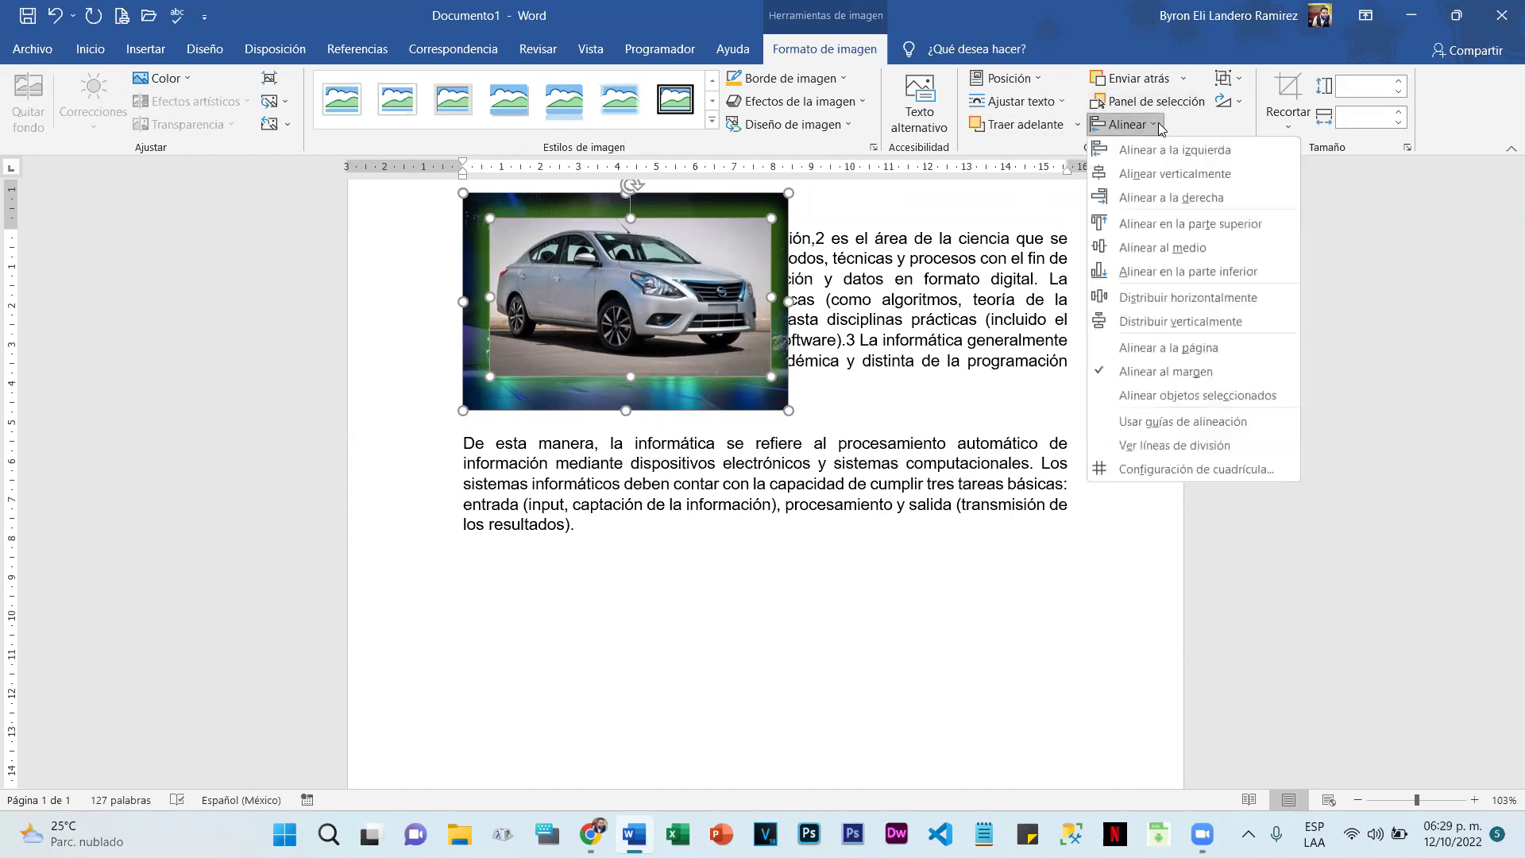
click(1136, 175)
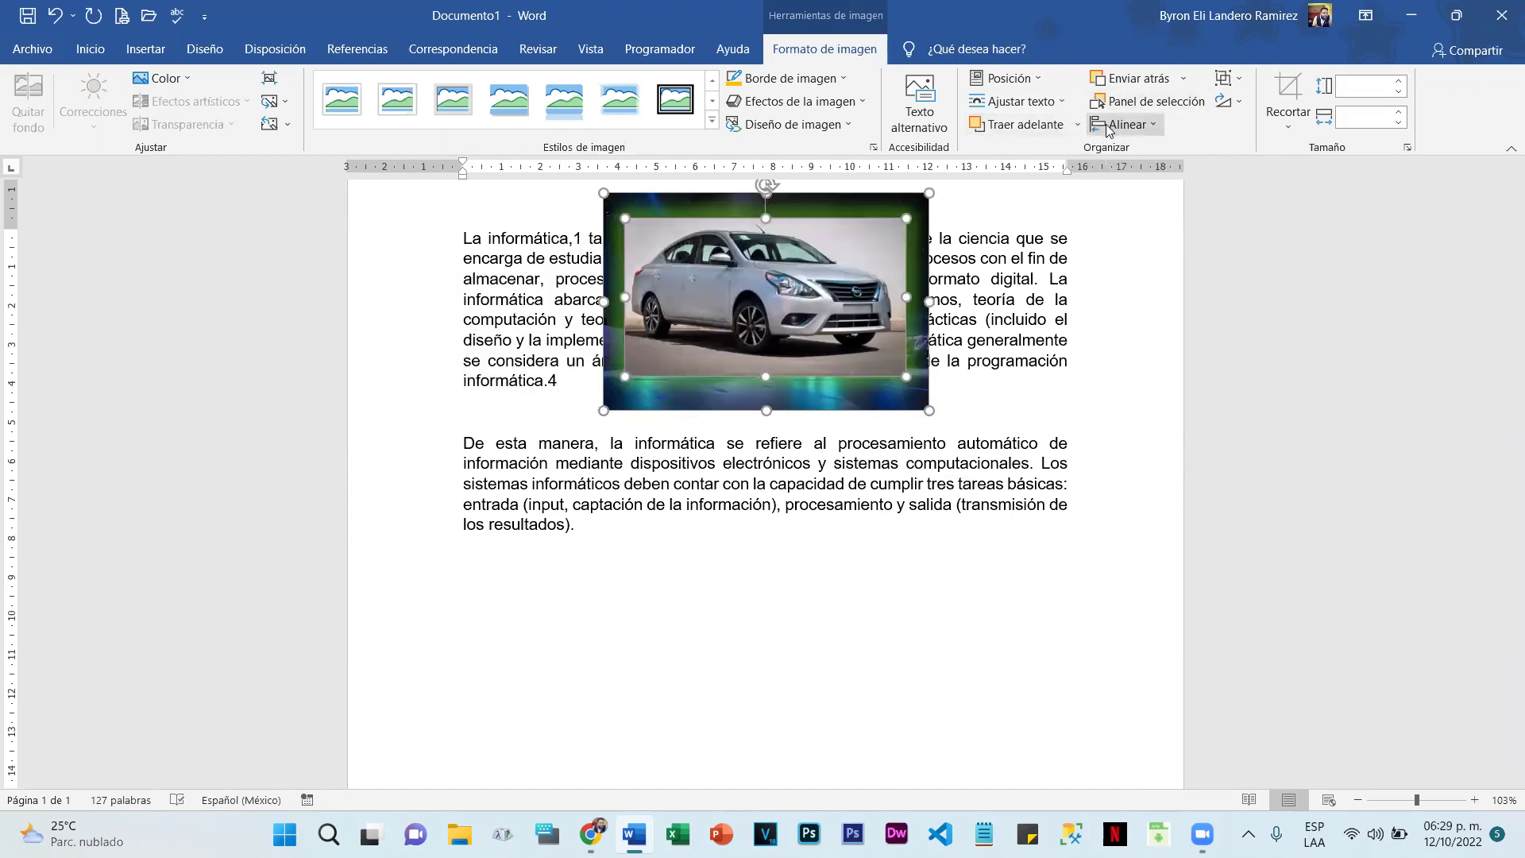
click(1148, 125)
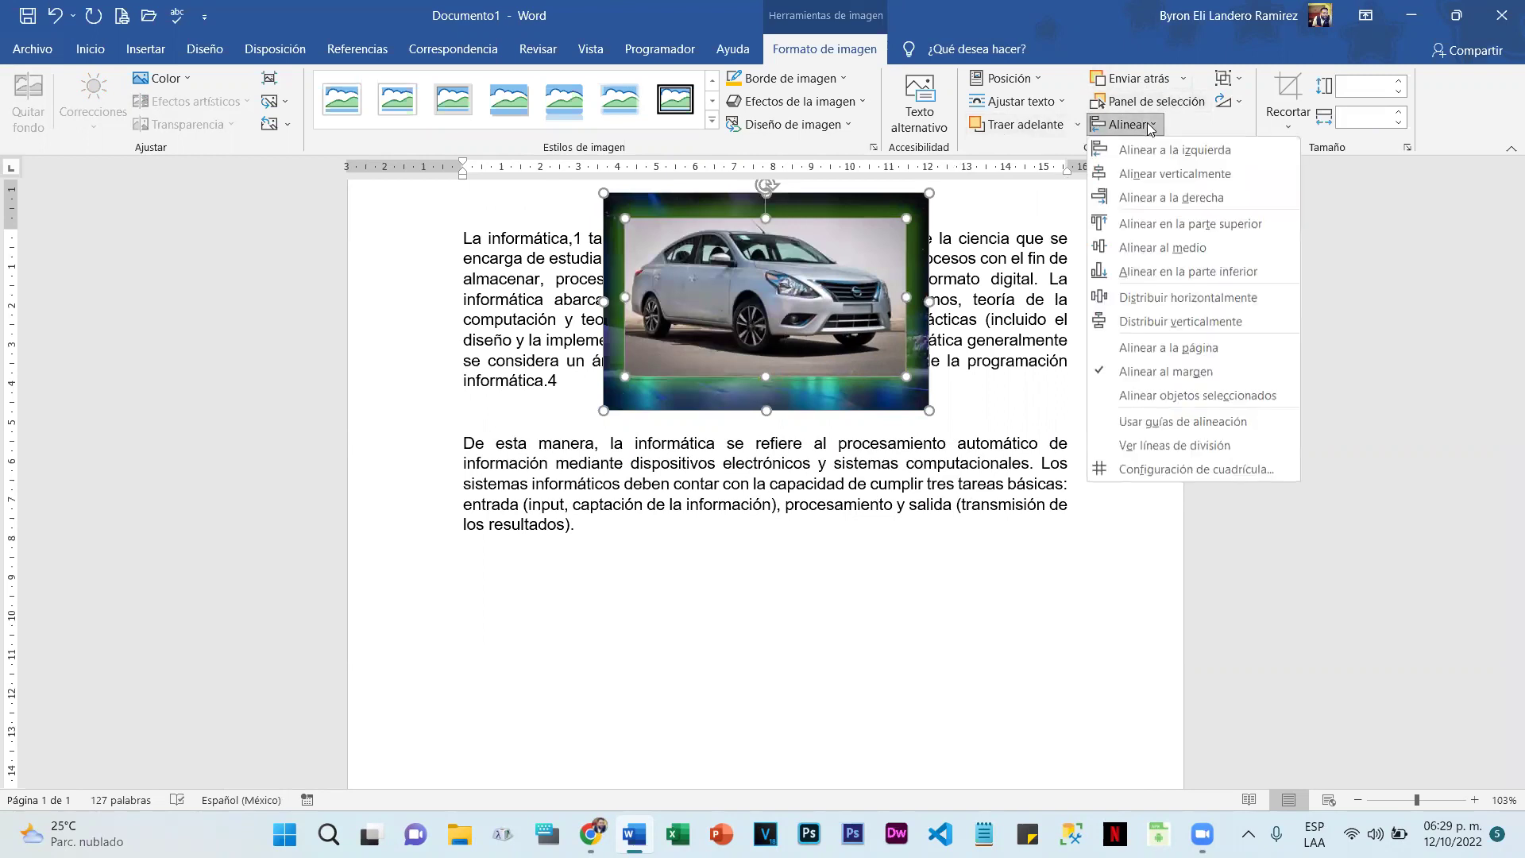
click(1221, 197)
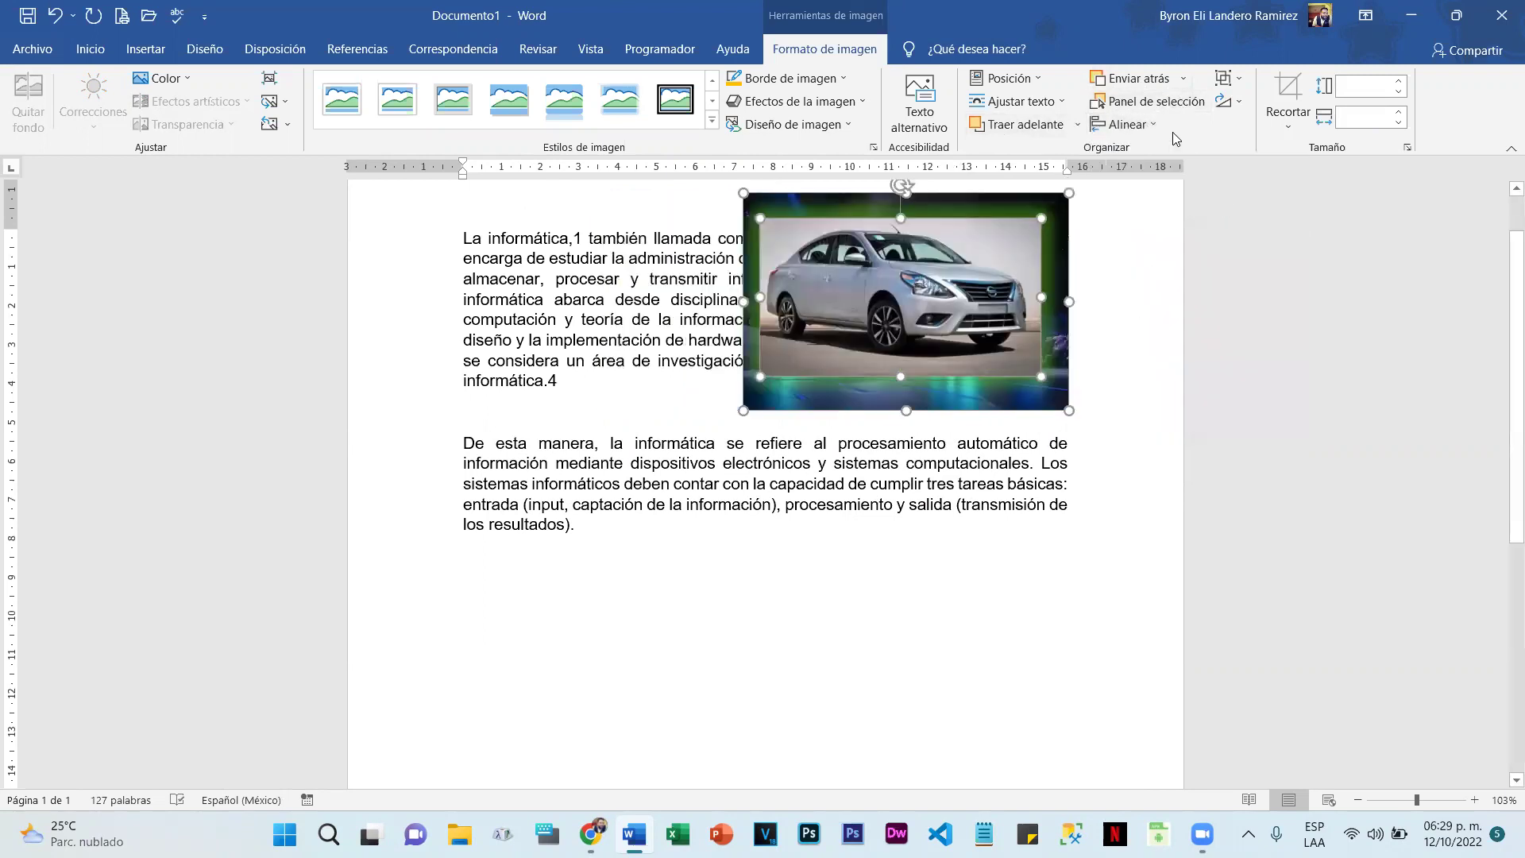
Step: Separate the two car pictures over the text, with the futuristic car left of the silver car, and select both
click(1148, 124)
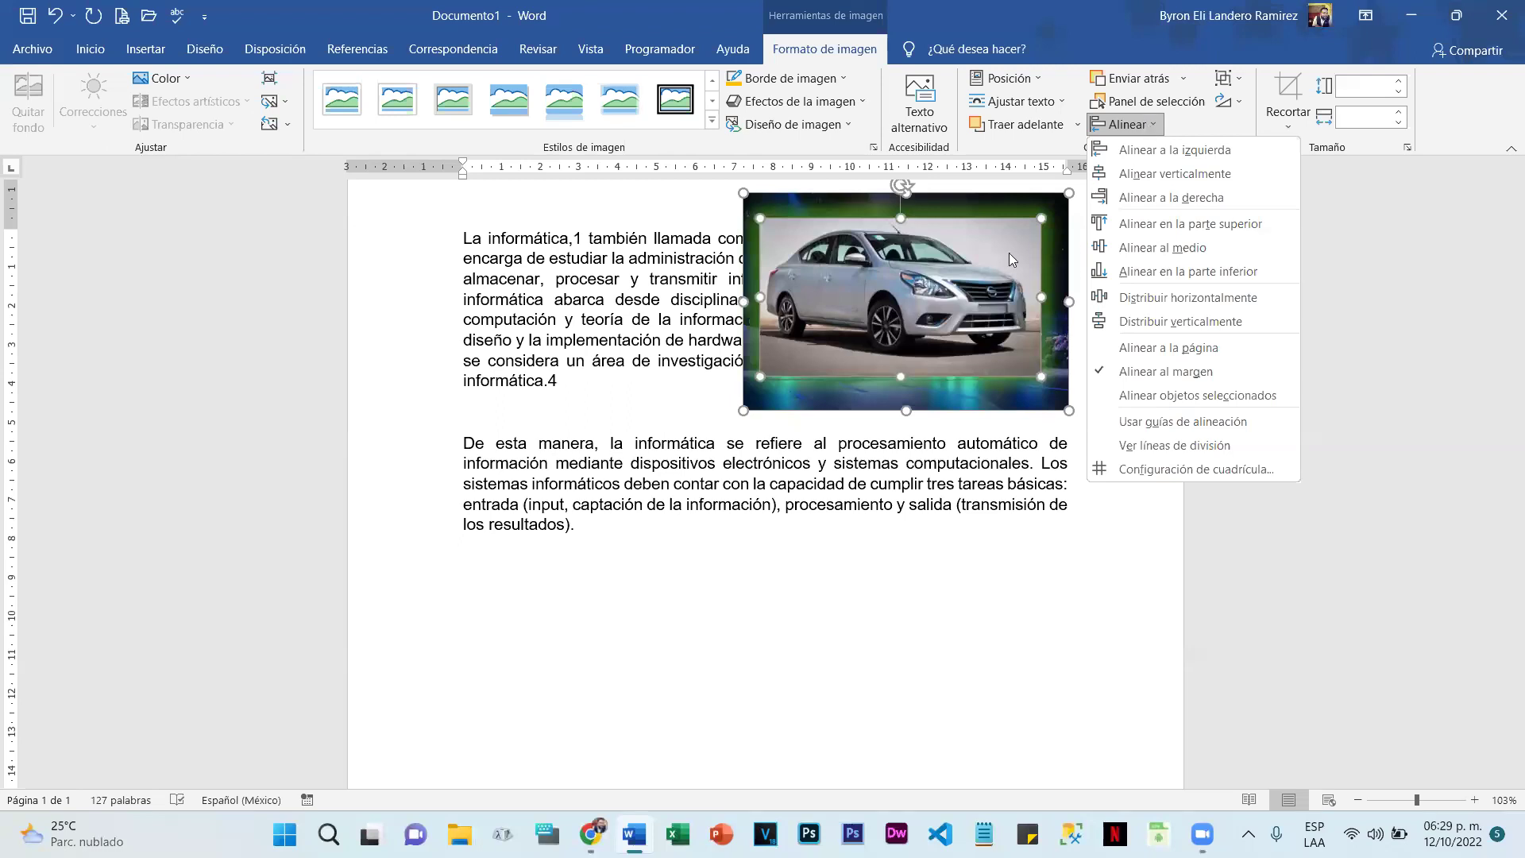
click(947, 282)
drag(947, 282, 998, 326)
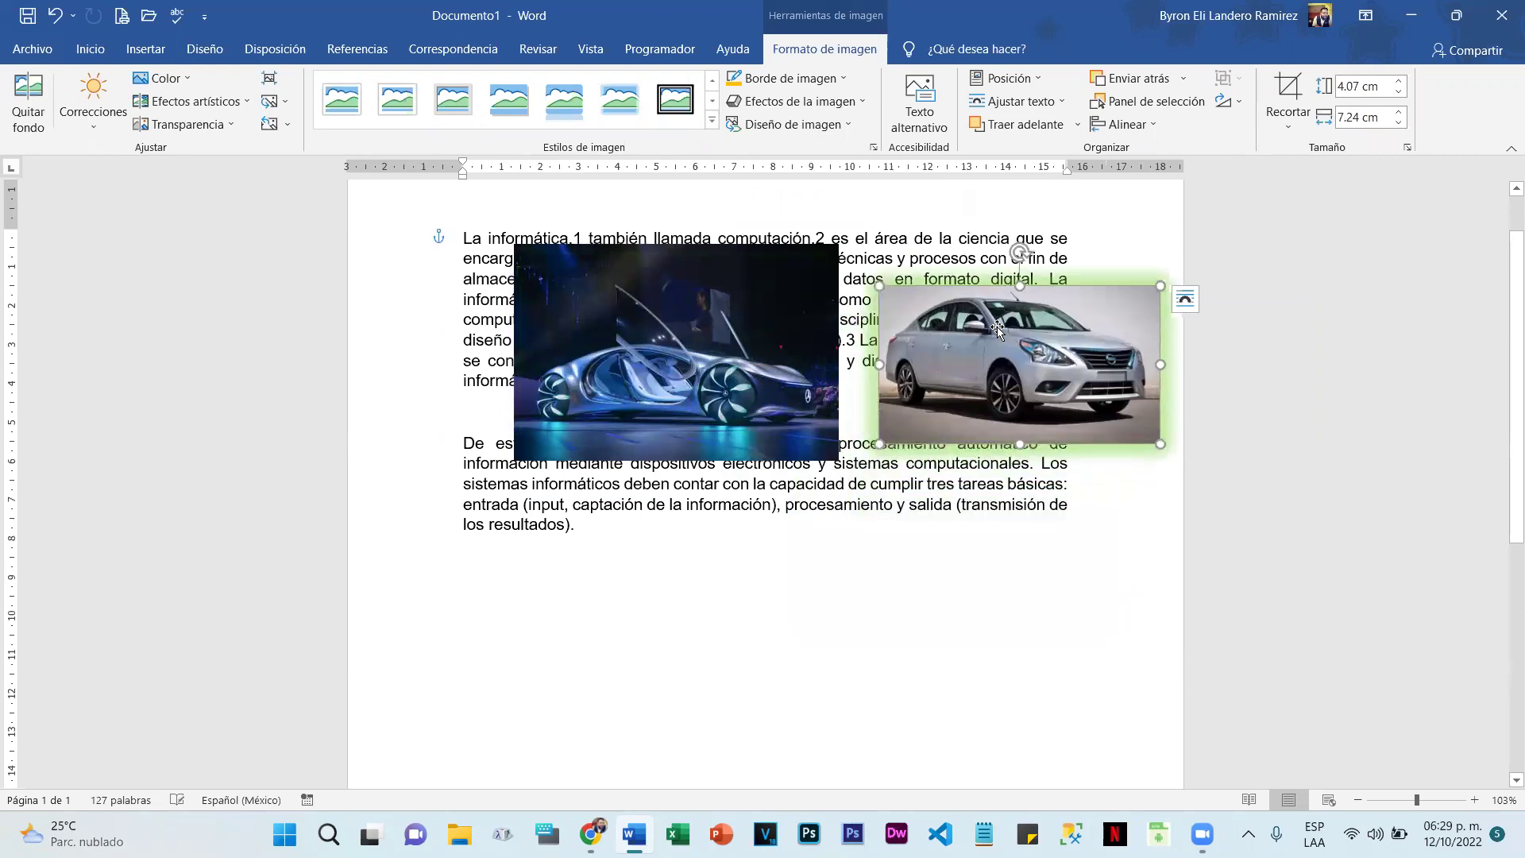
shift+click(675, 298)
drag(695, 317, 646, 270)
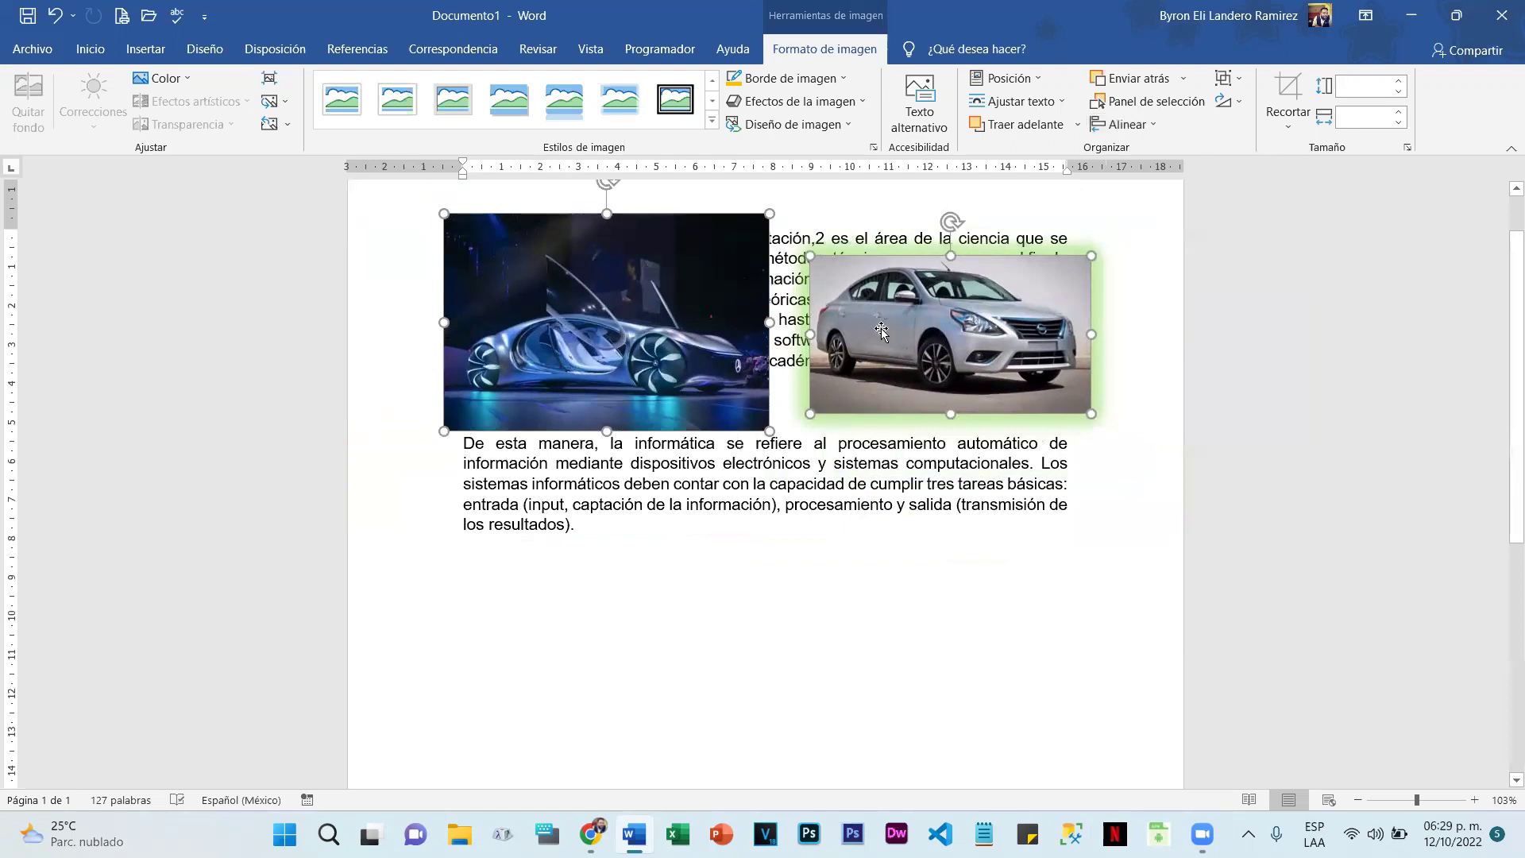
Step: Distribute the two selected car pictures horizontally between the margins
click(1164, 109)
click(1165, 110)
click(1126, 124)
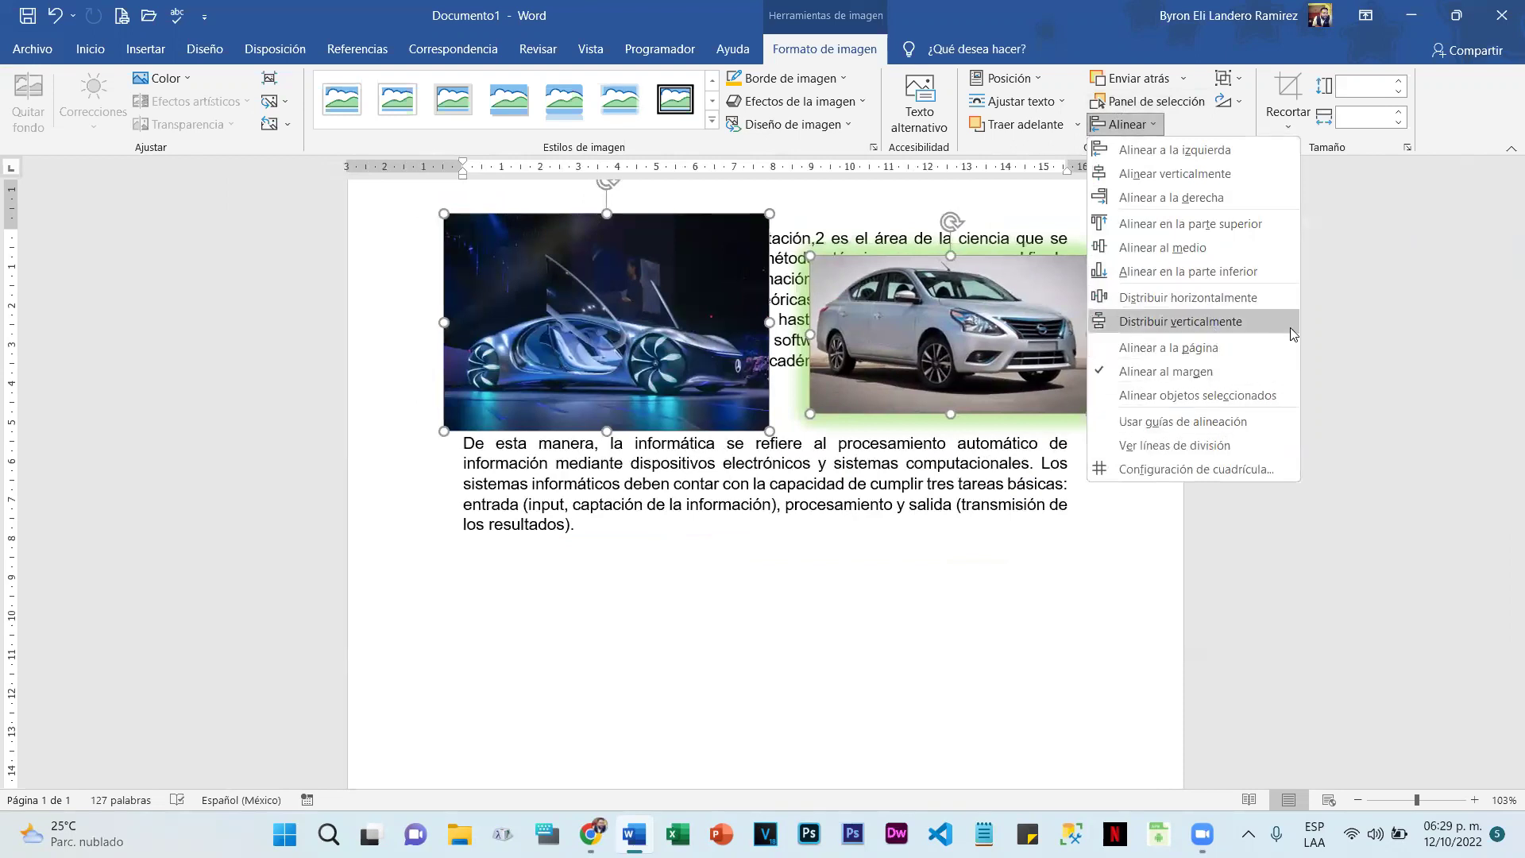
click(1223, 299)
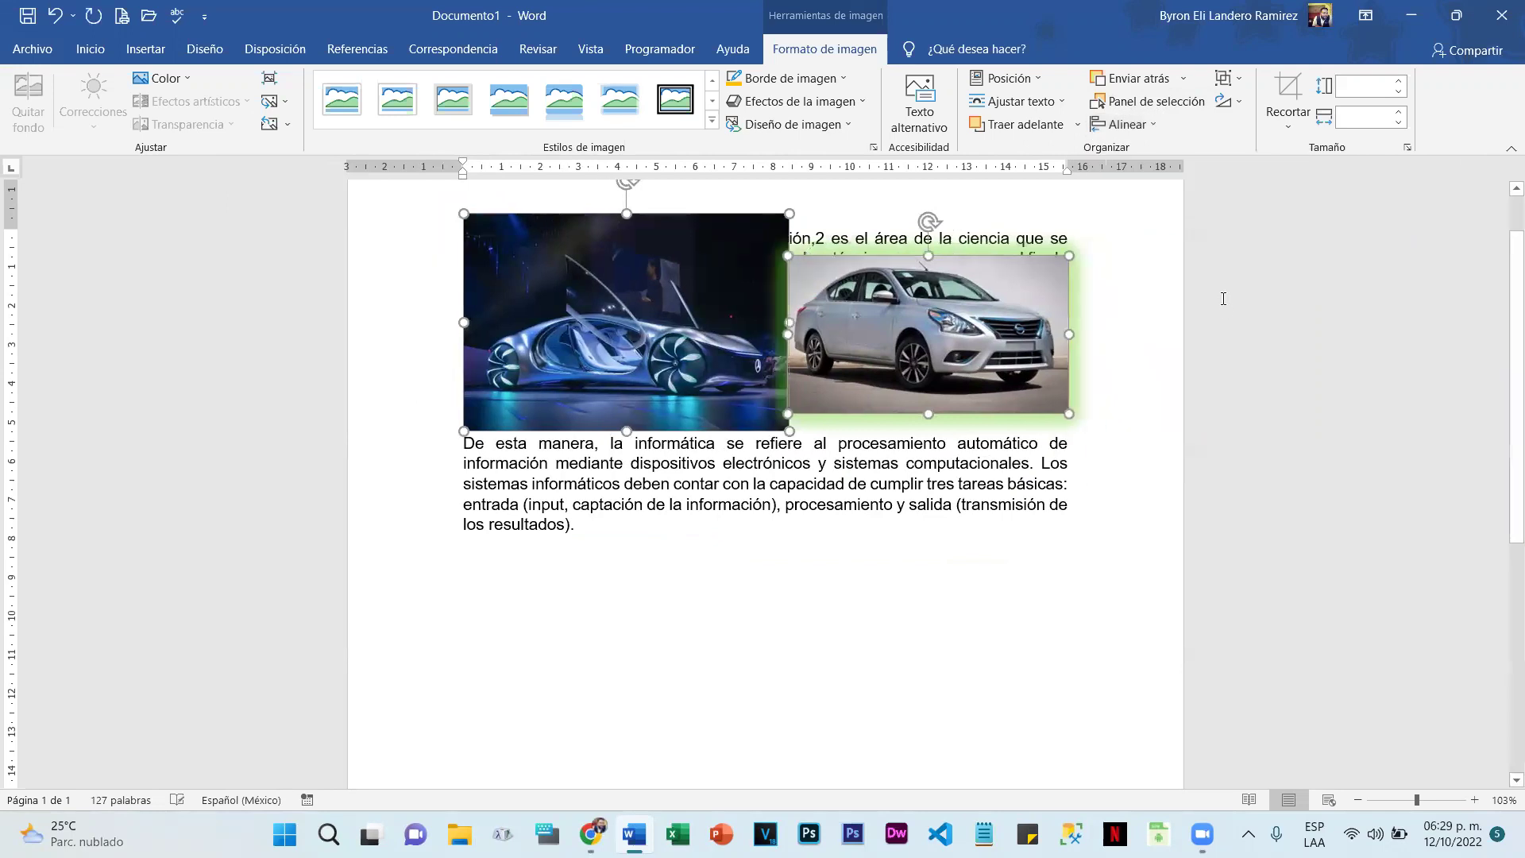
Step: Try distributing the two car pictures vertically between the margins, undo it and deselect the pictures
click(1152, 101)
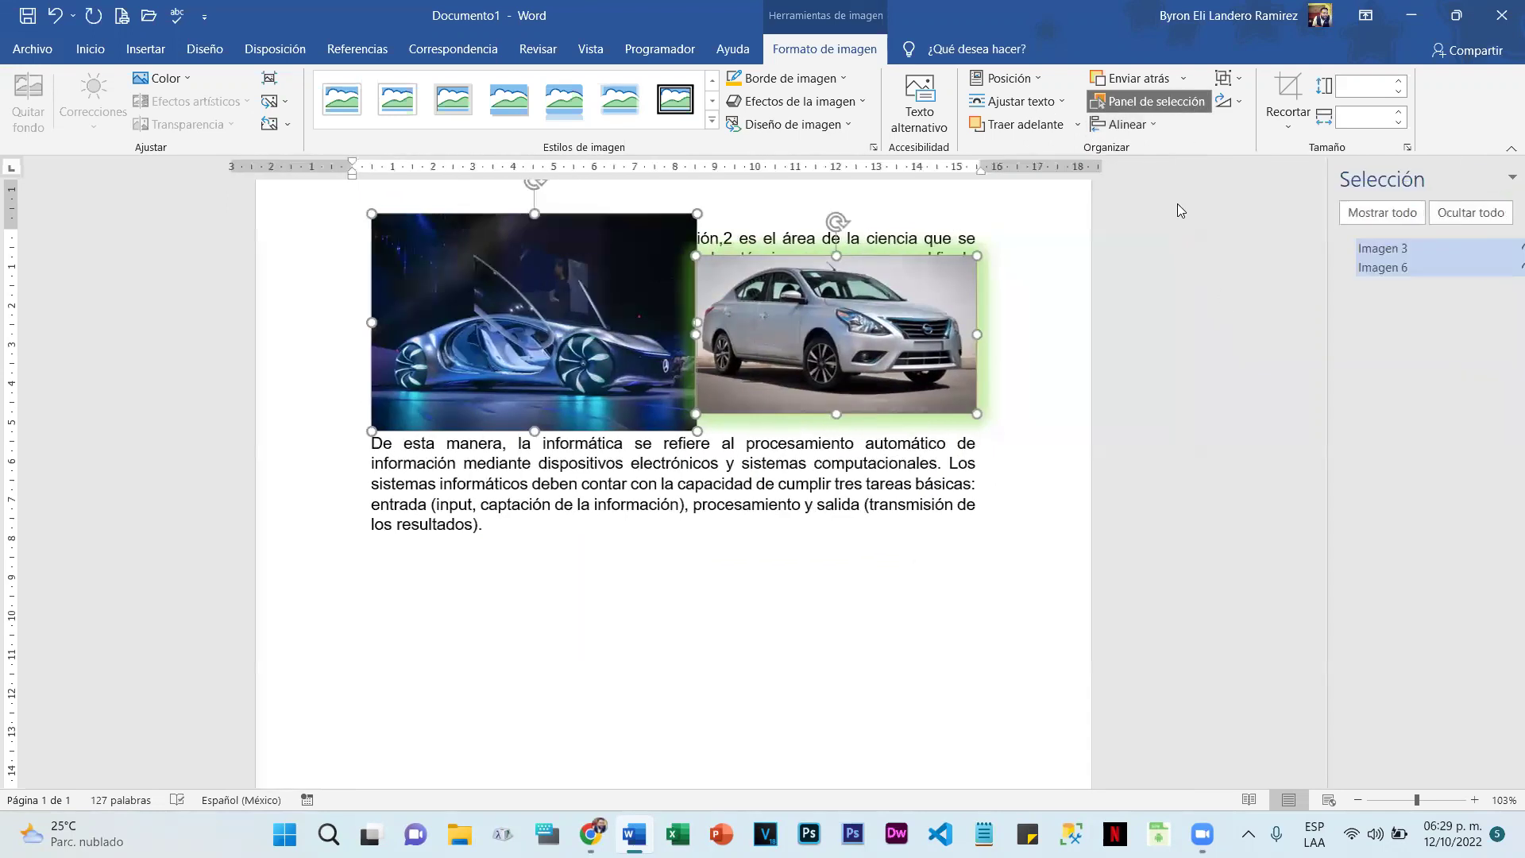
click(1152, 101)
click(1128, 125)
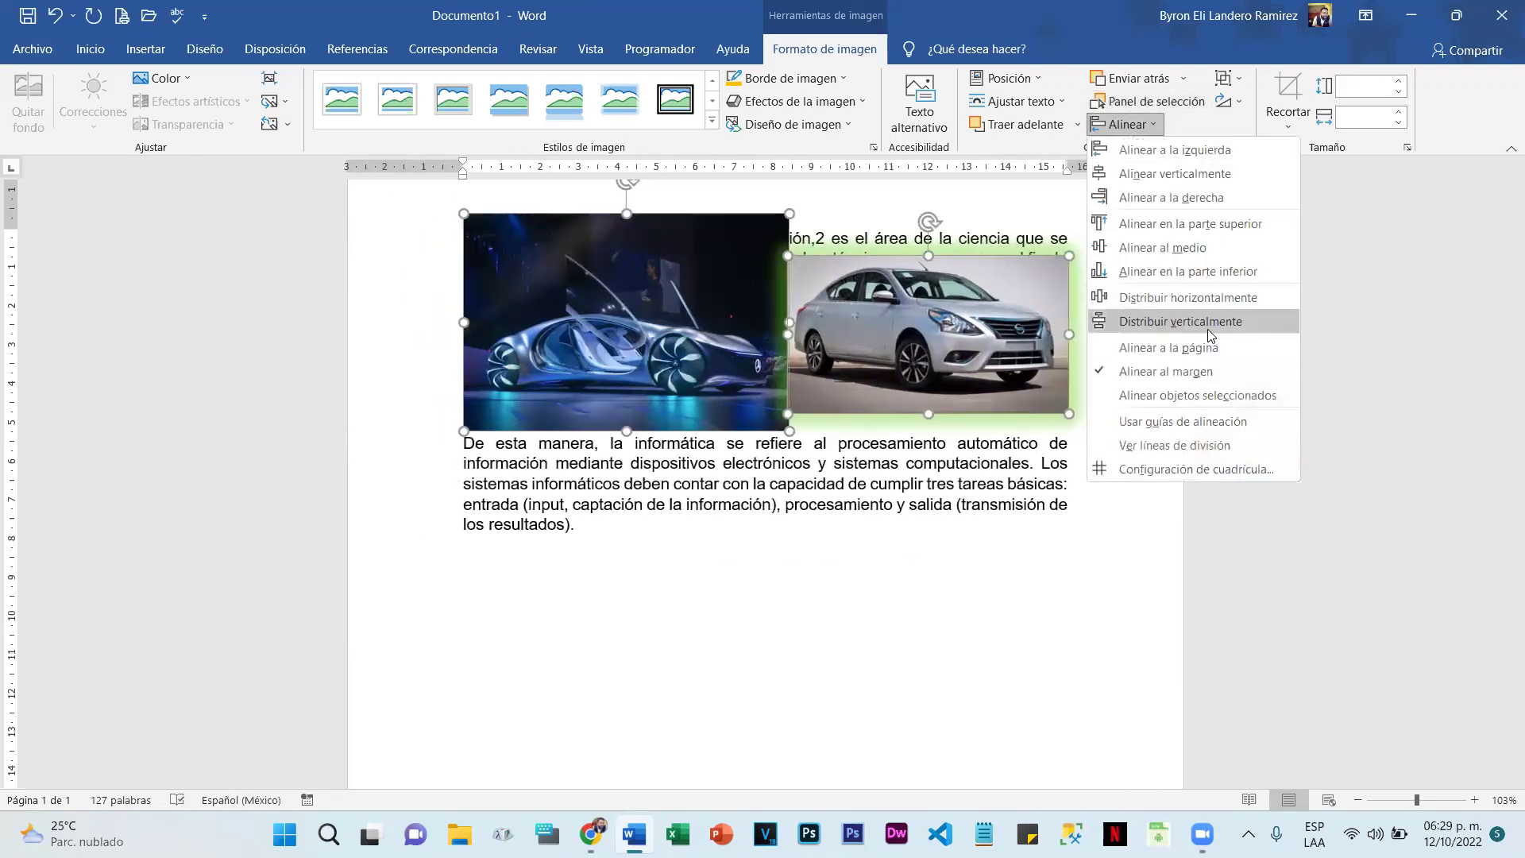
click(1182, 322)
scroll(1112, 266, down, 5)
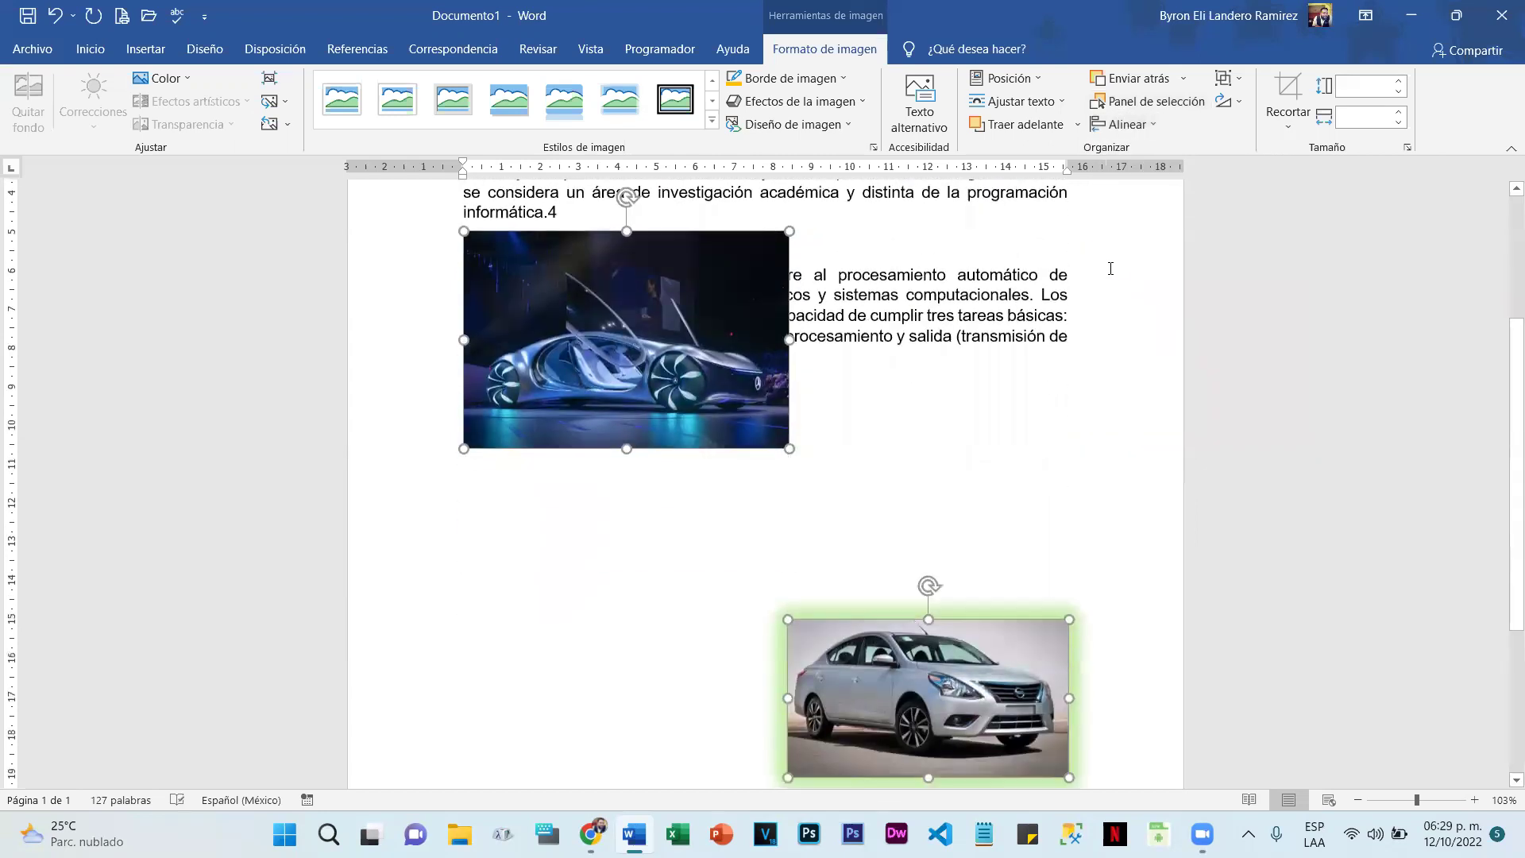
scroll(1116, 270, up, 6)
scroll(1119, 276, down, 5)
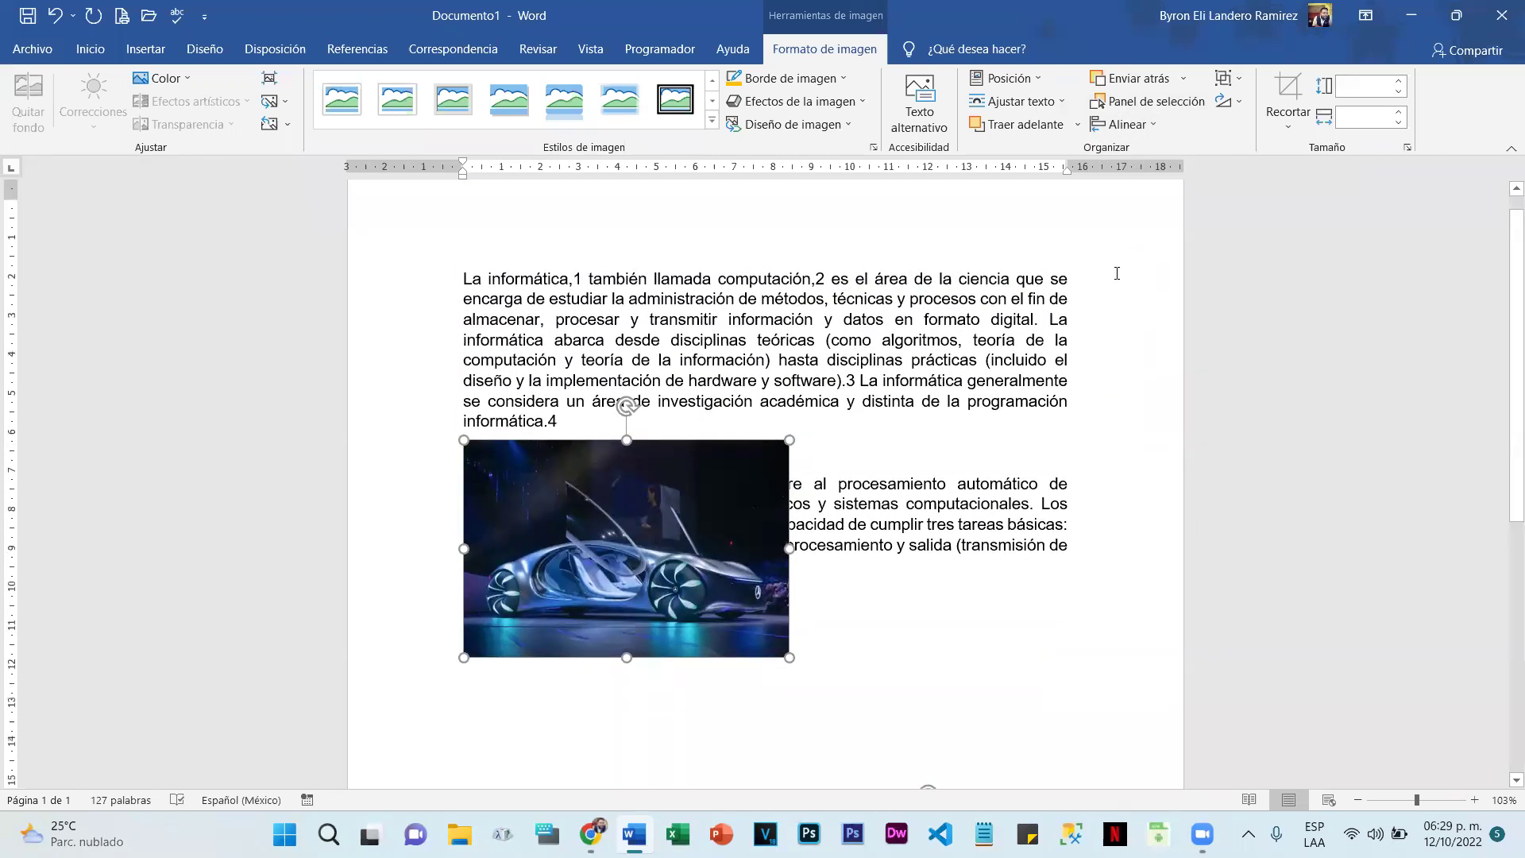
scroll(1120, 255, up, 3)
key(ctrl+z)
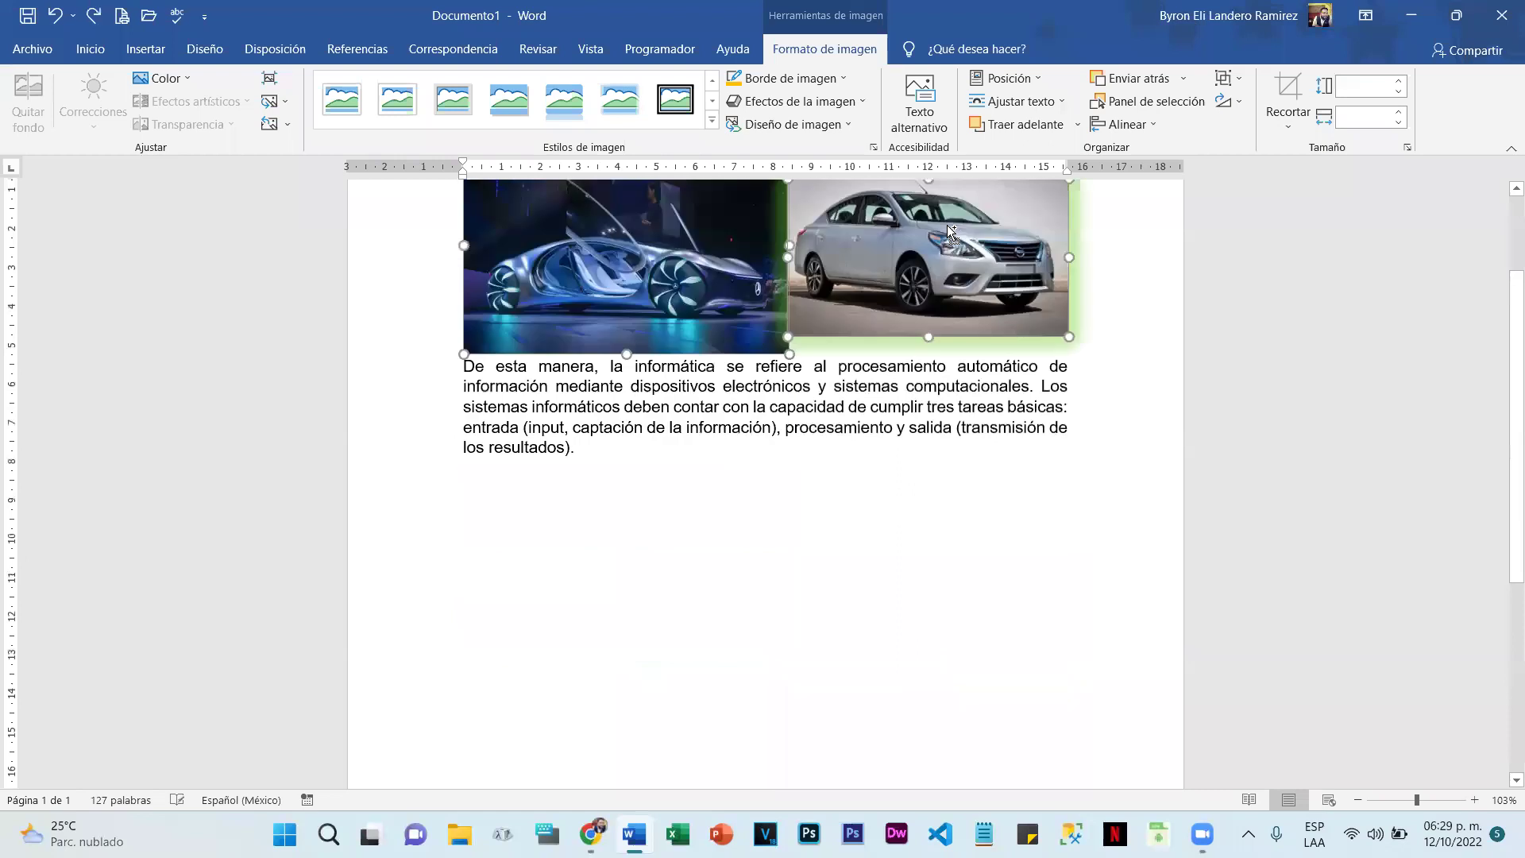
click(1025, 524)
scroll(1065, 334, up, 3)
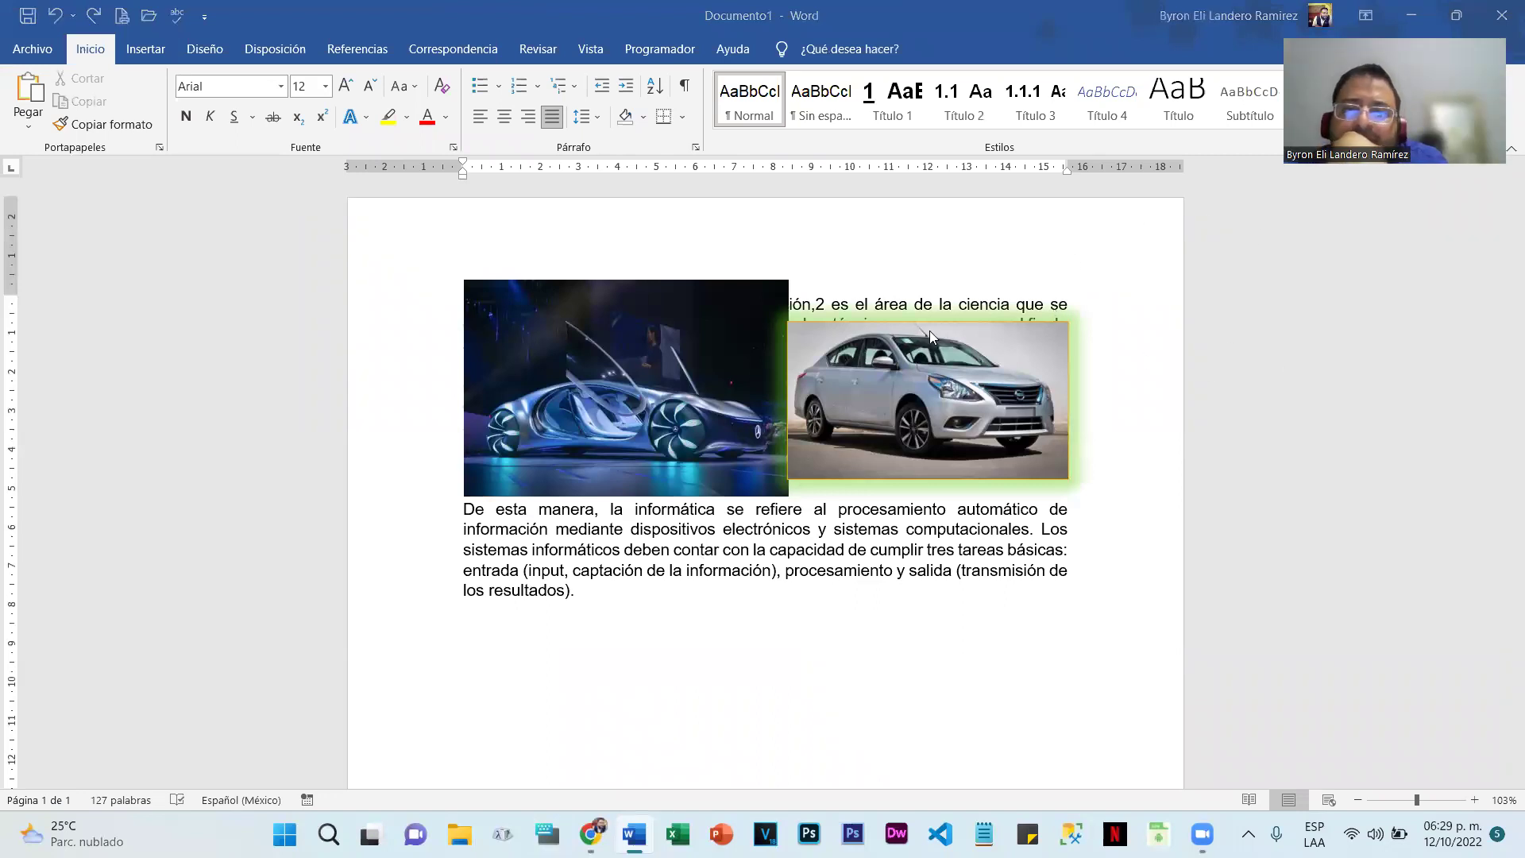
Step: Select the silver car picture and examine its height, width and crop-to-shape options
double_click(816, 409)
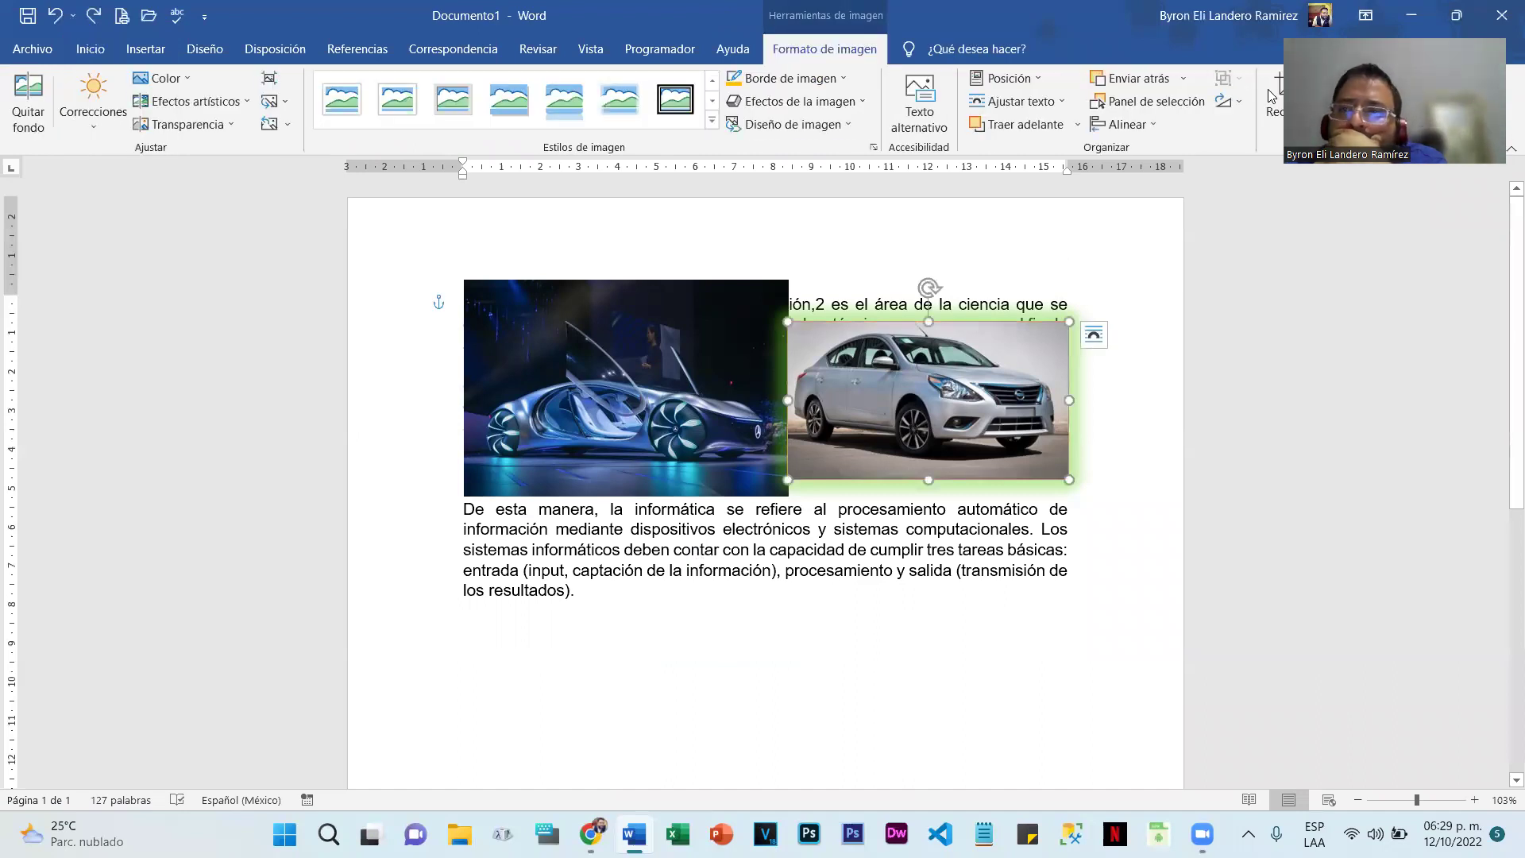
drag(1428, 30, 1425, 273)
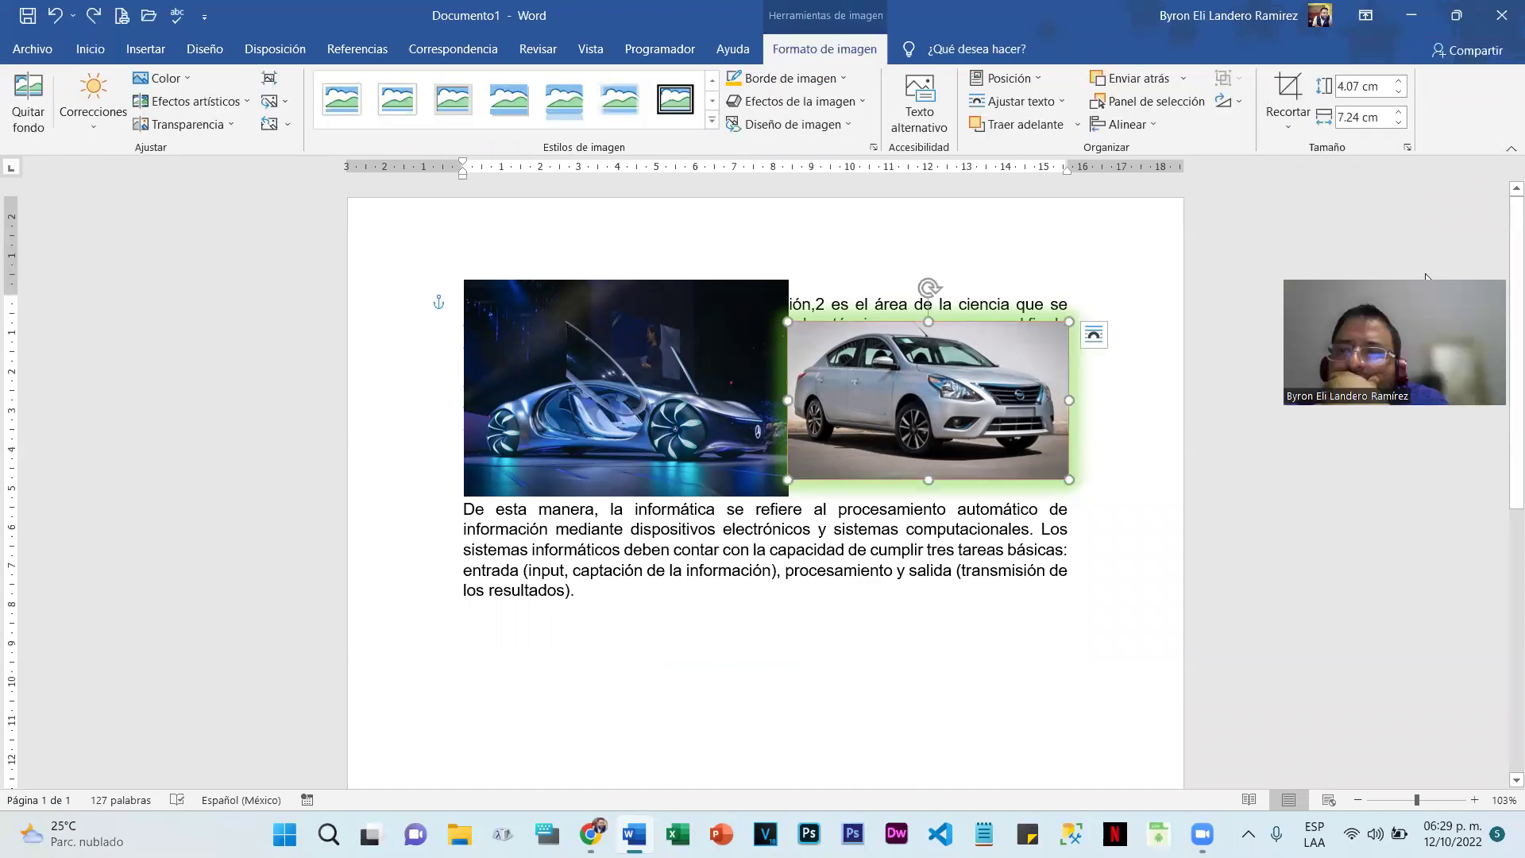
click(1364, 89)
click(1361, 119)
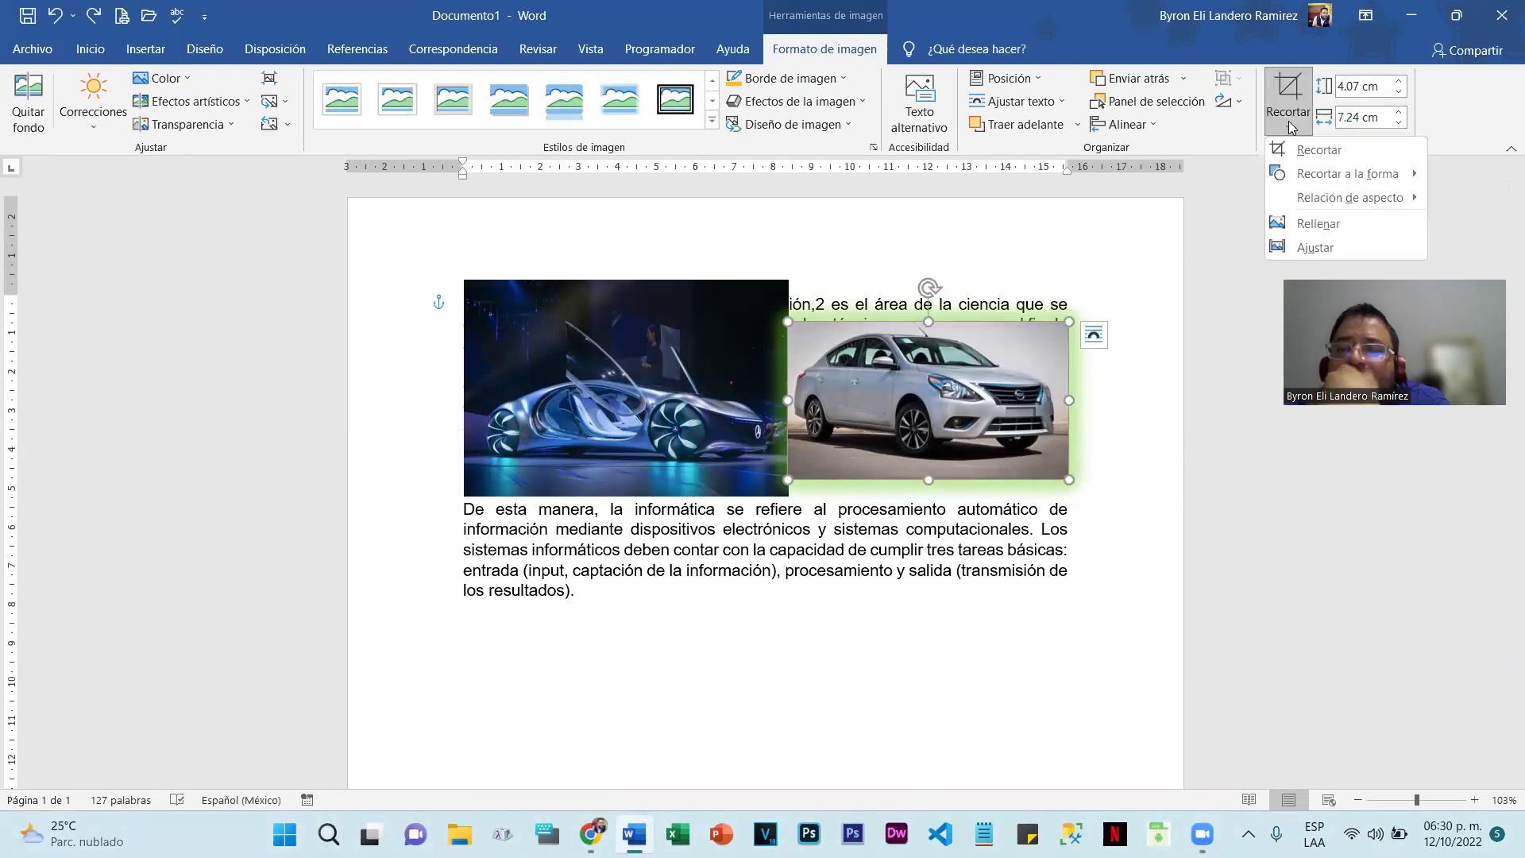
mouse_move(1366, 173)
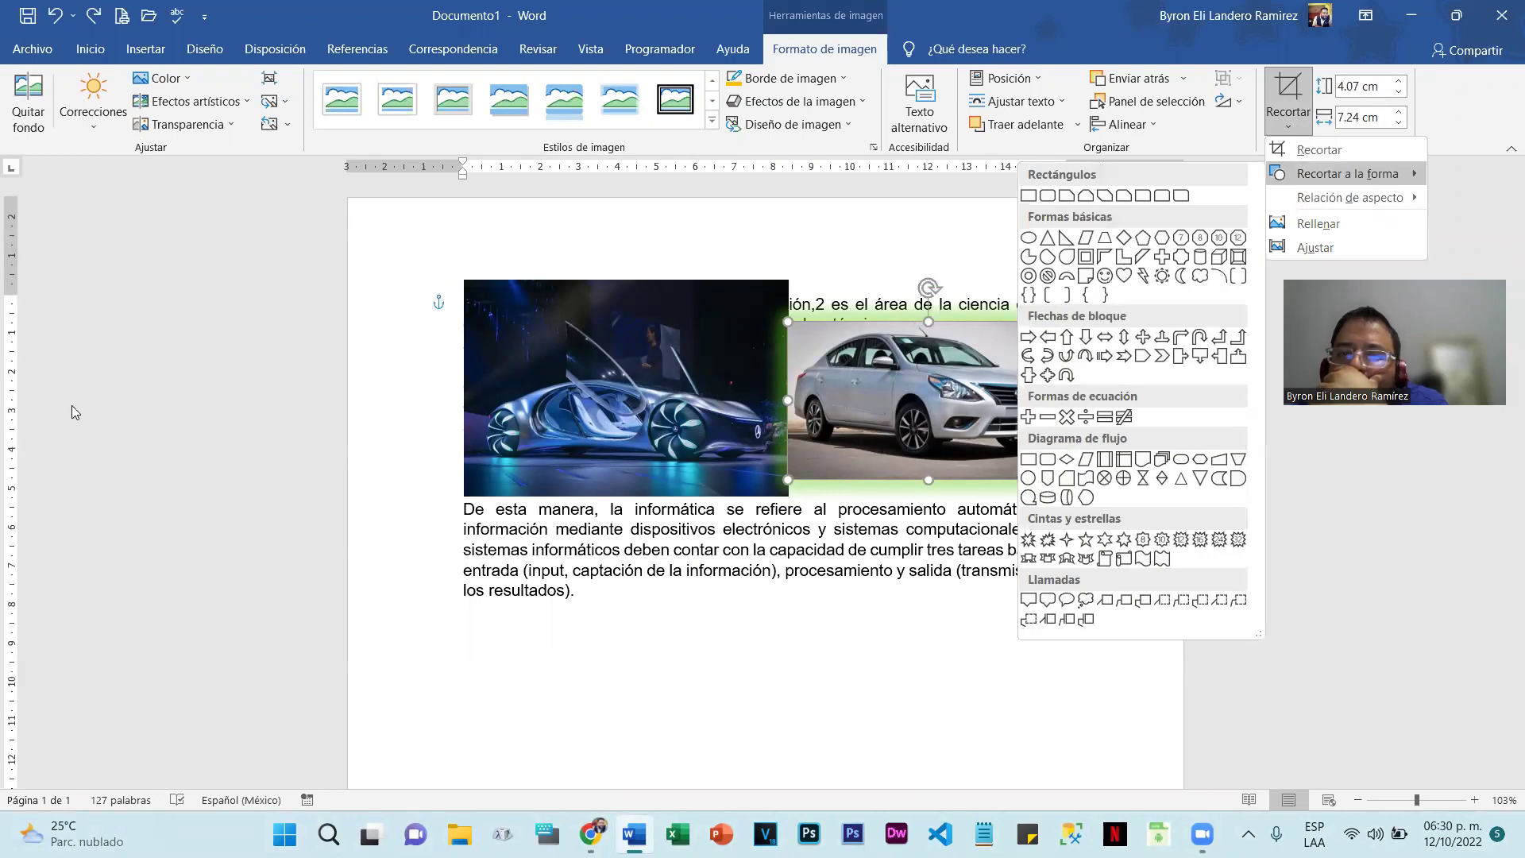
Step: Crop the futuristic car picture to the multiplication sign shape
click(596, 349)
click(597, 346)
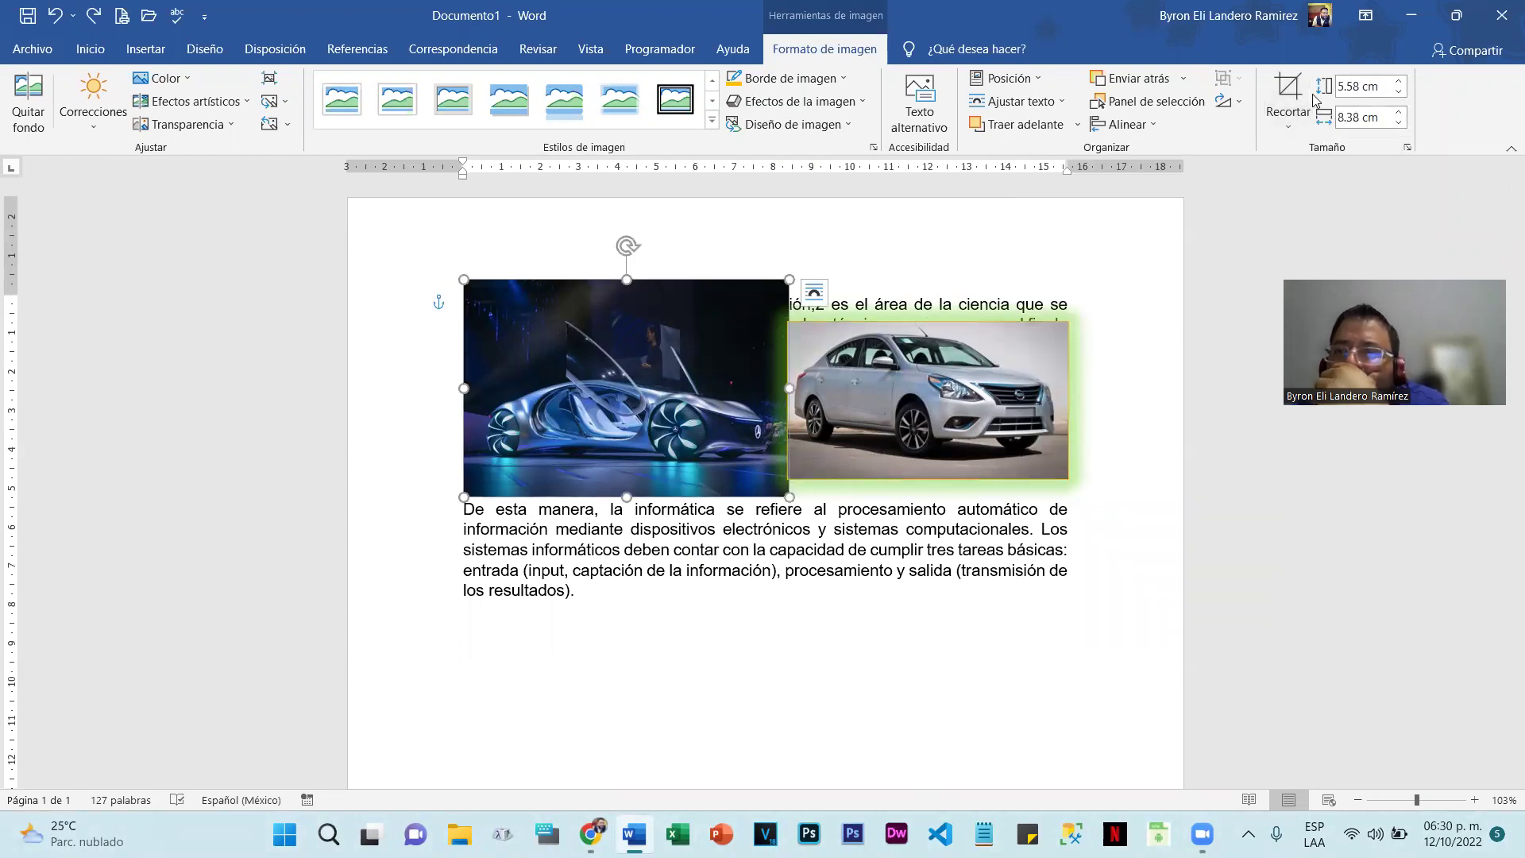
click(1288, 119)
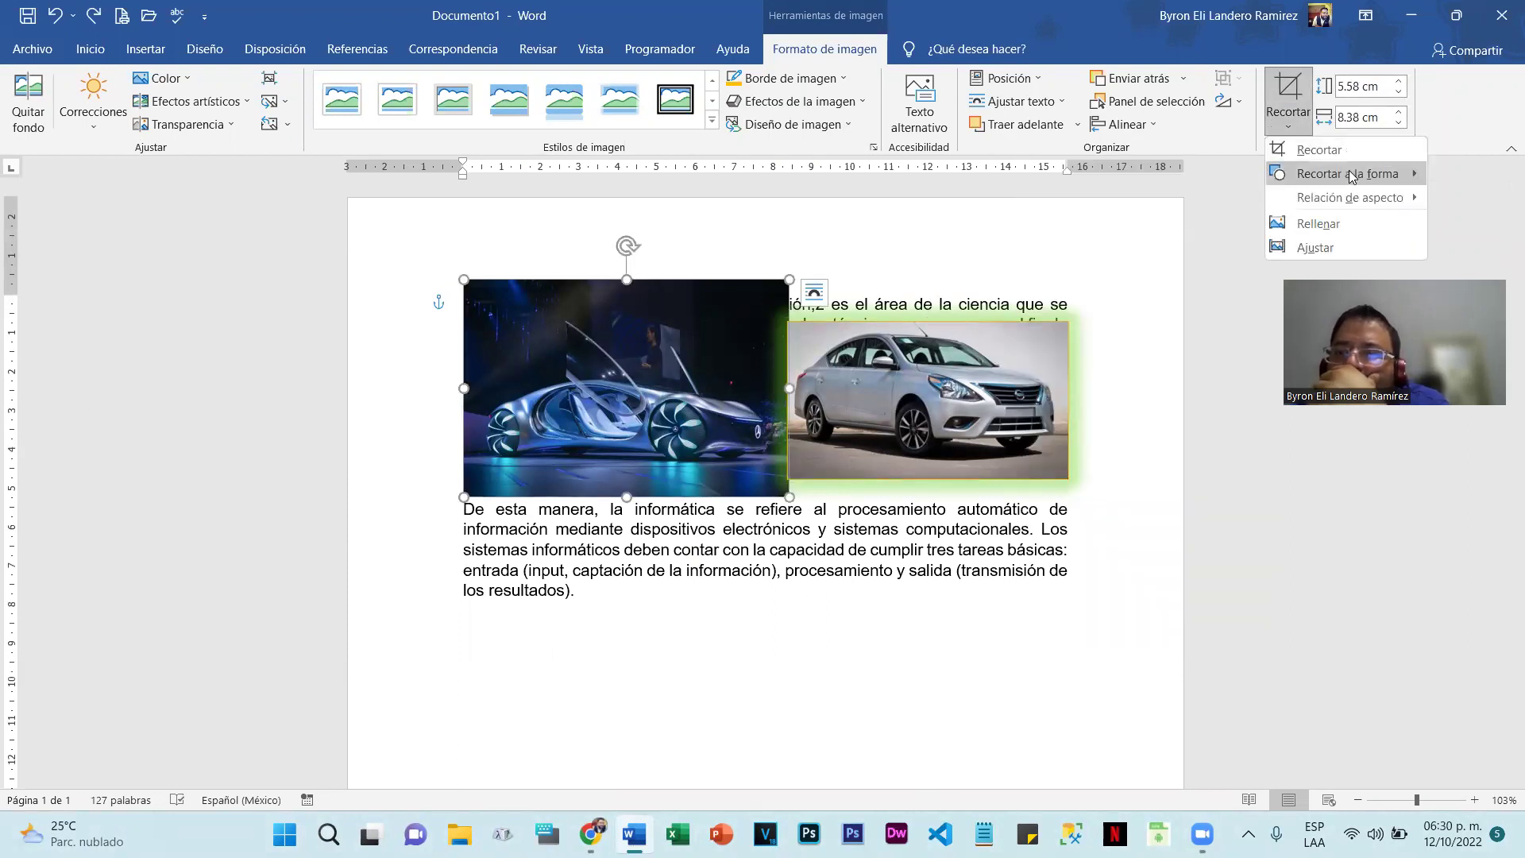
mouse_move(1352, 176)
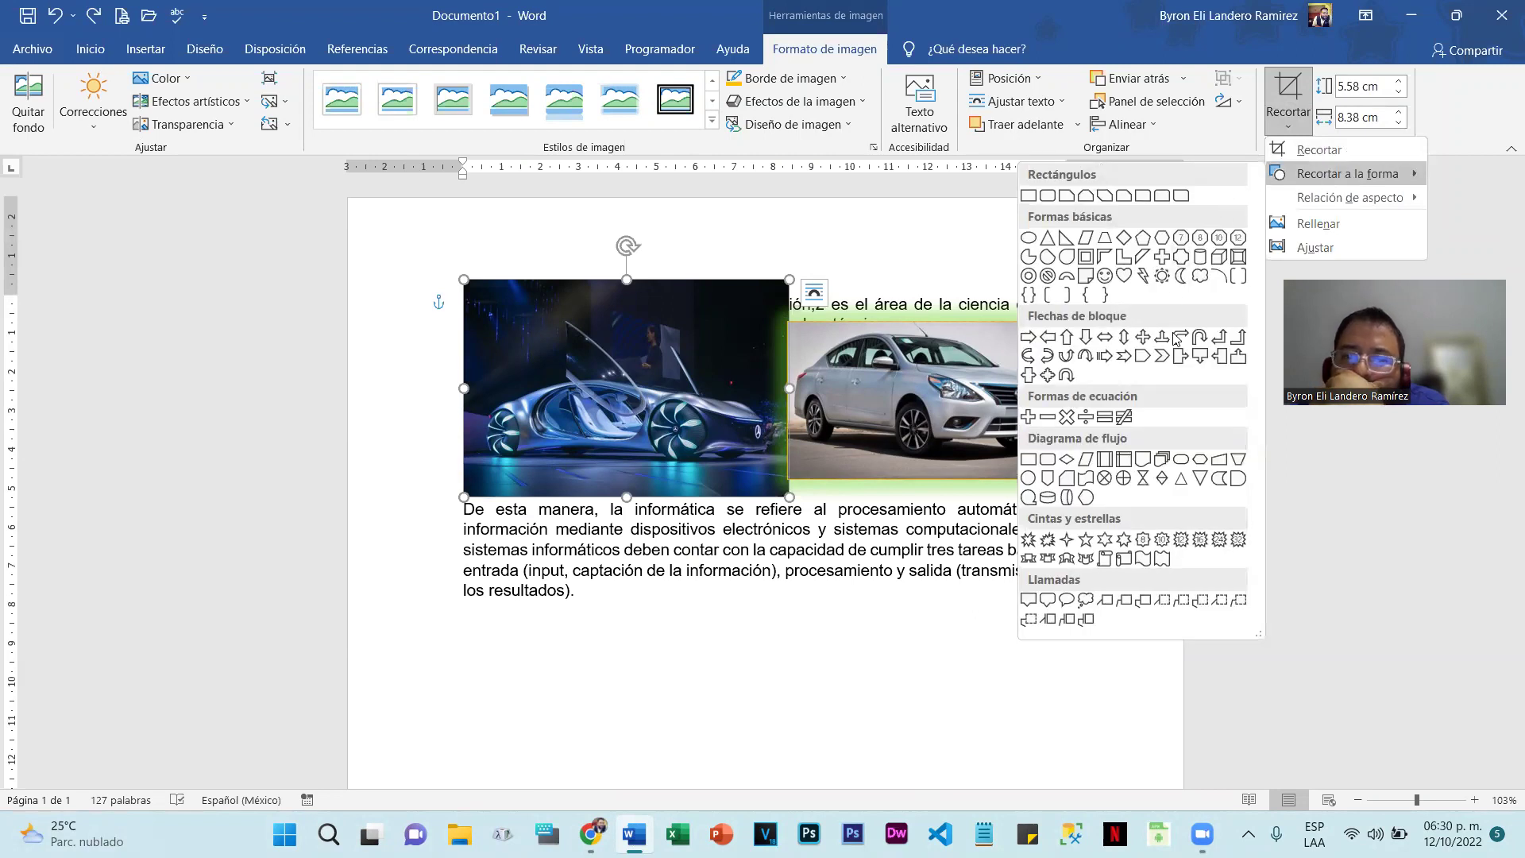
click(1067, 416)
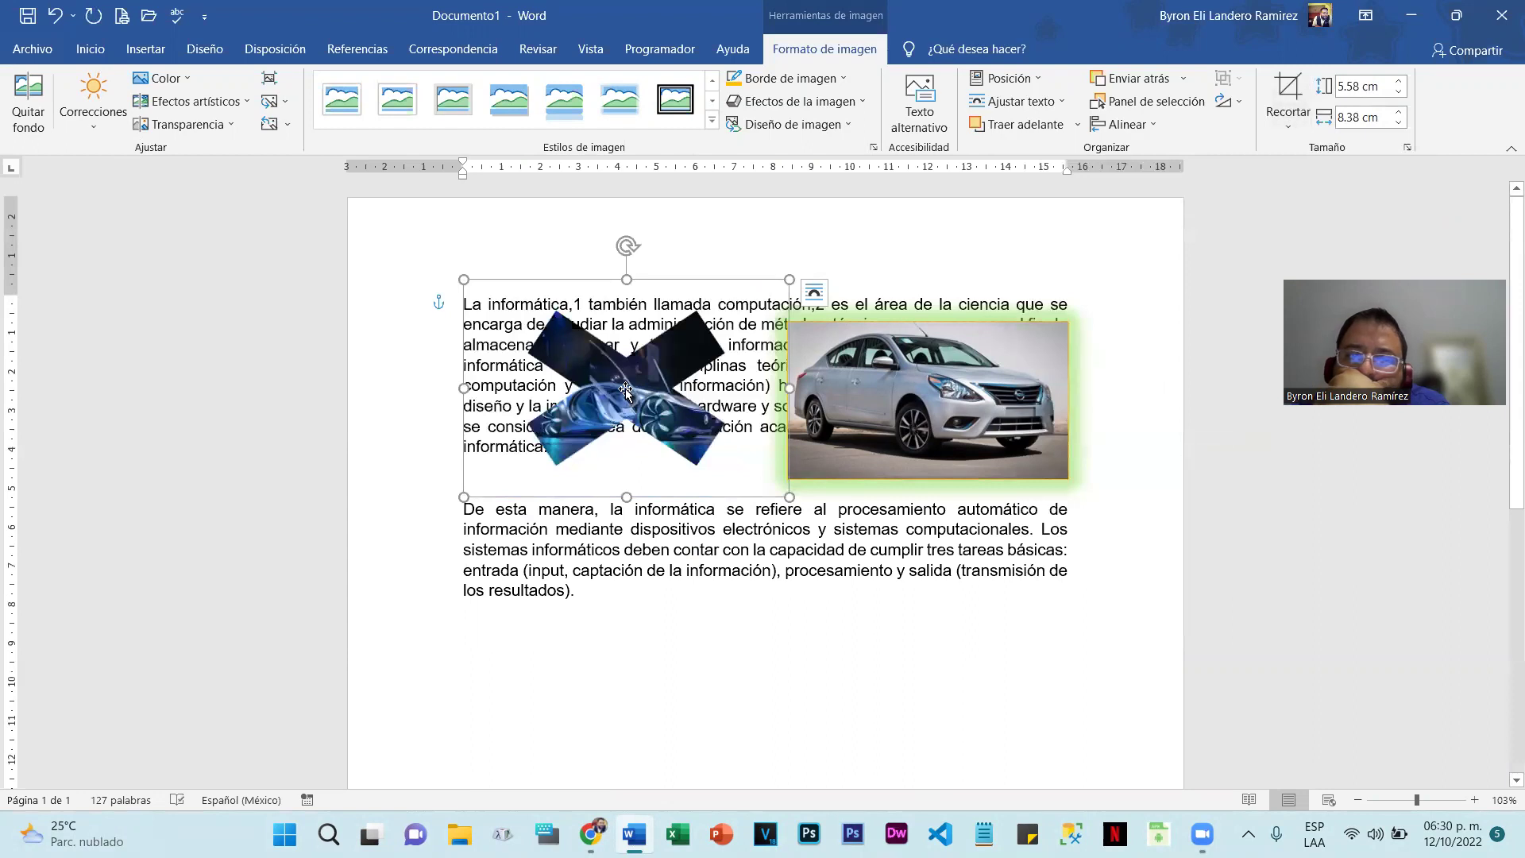
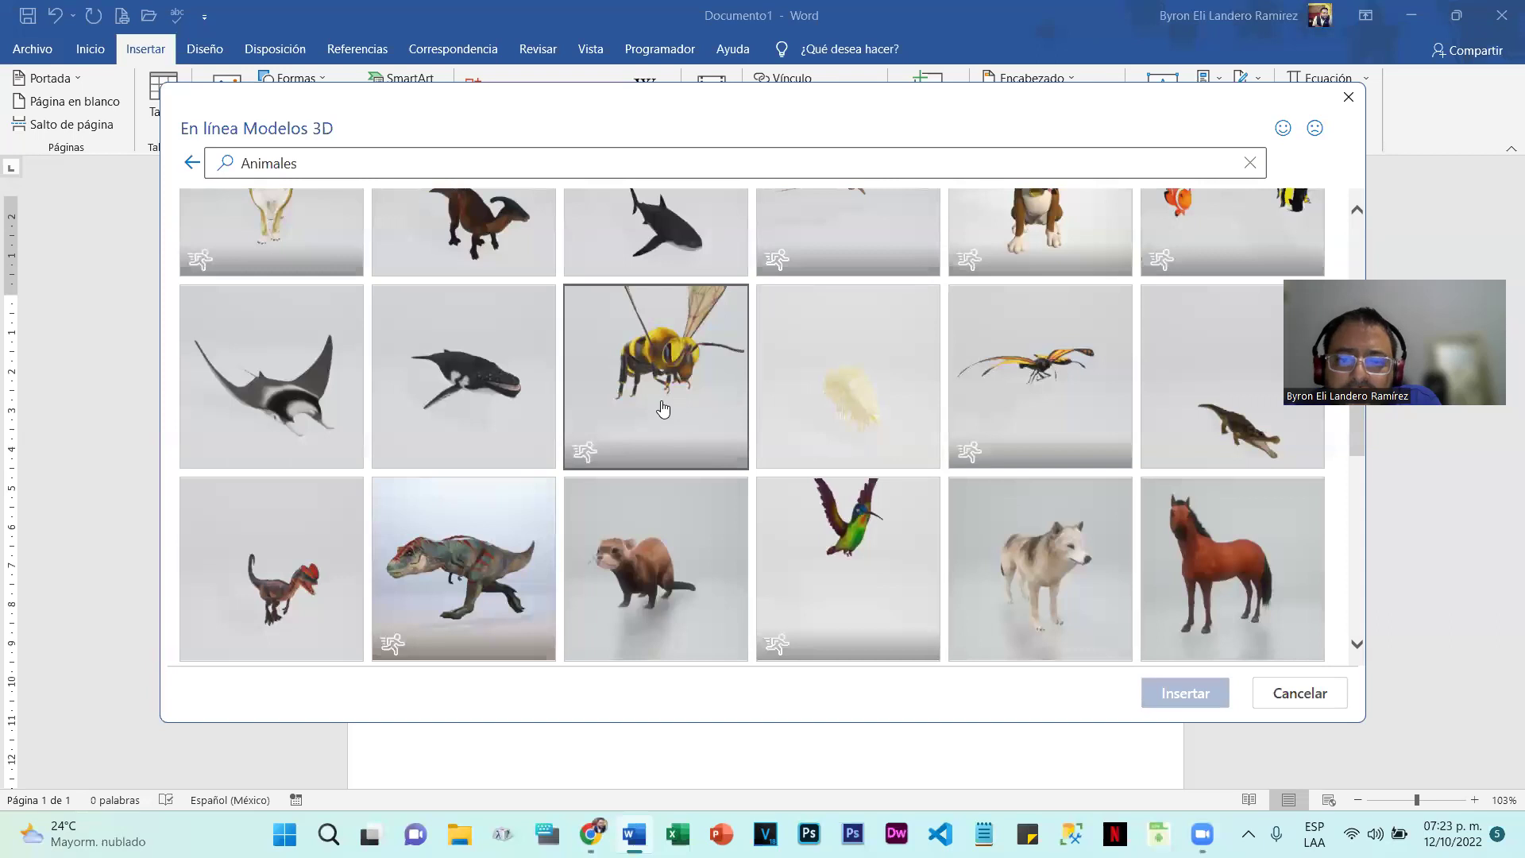
Step: Insert the animated bee 3D model from the Animales category and resize it to about 5.51 by 6.62 cm
click(643, 383)
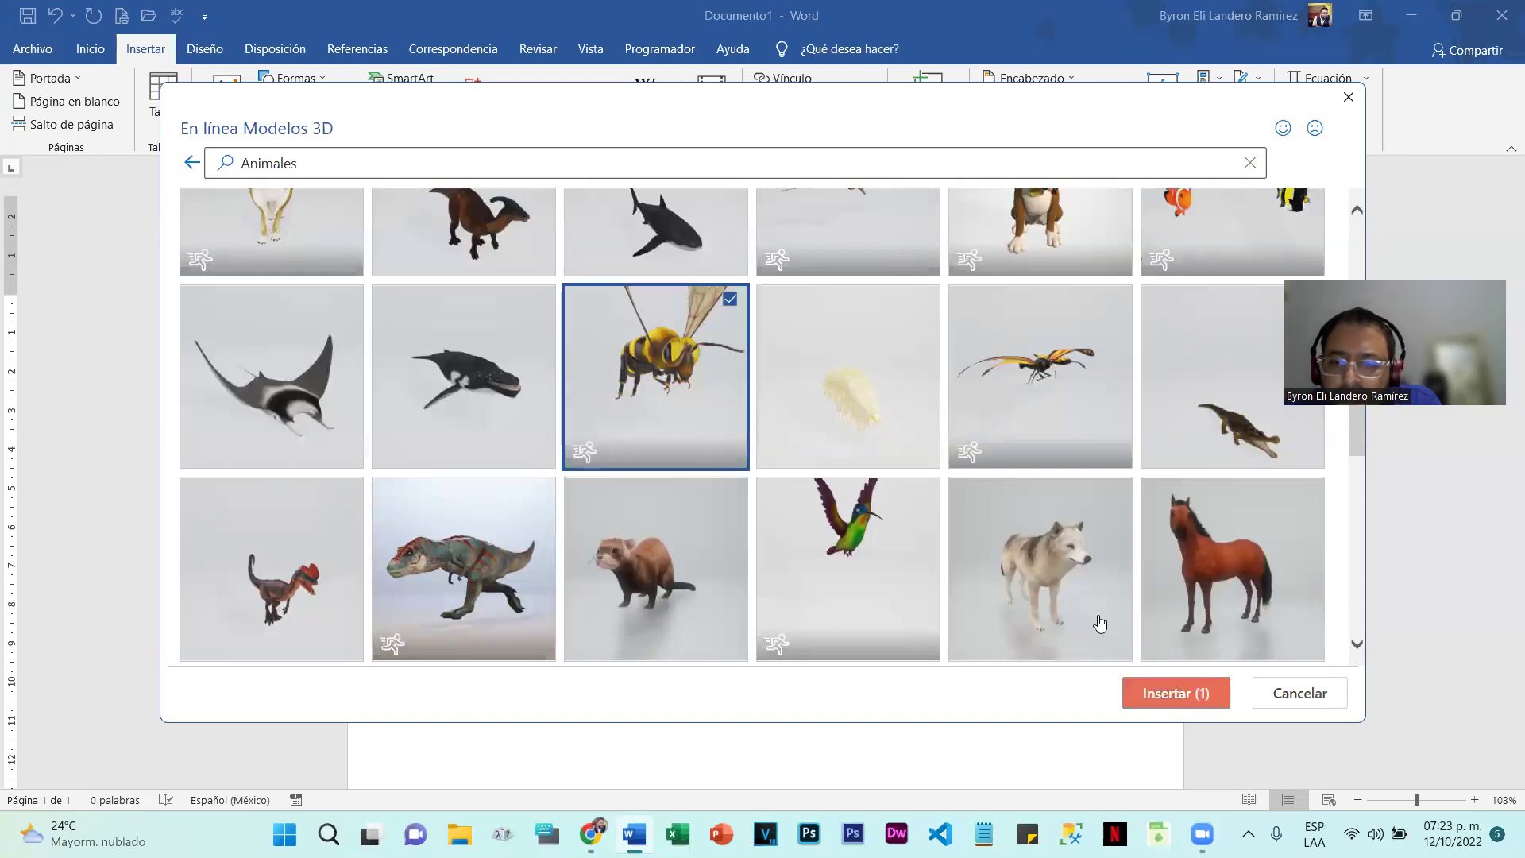
click(1184, 693)
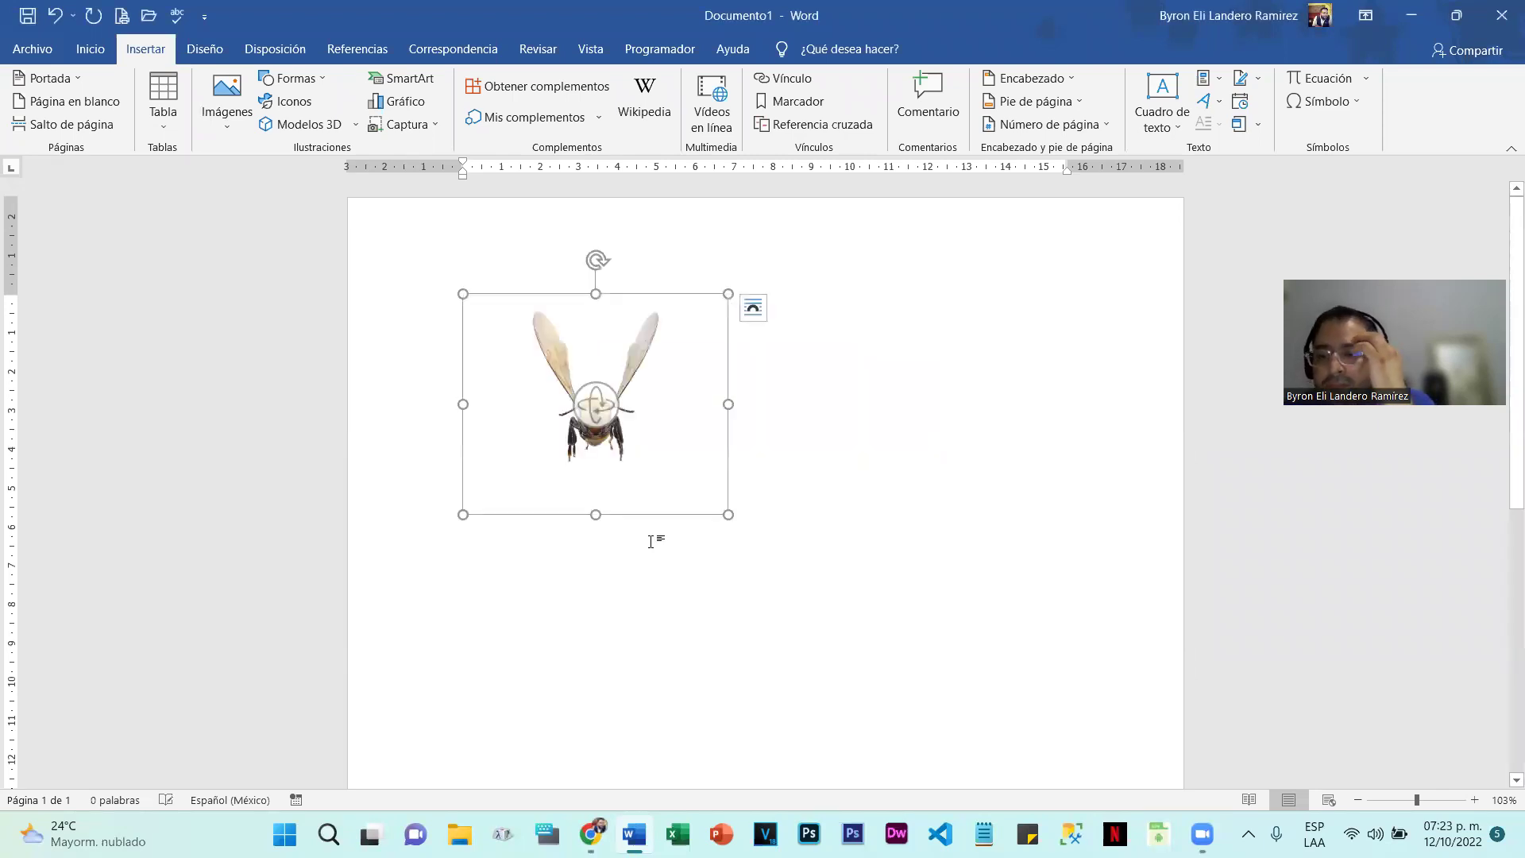
drag(727, 514, 927, 620)
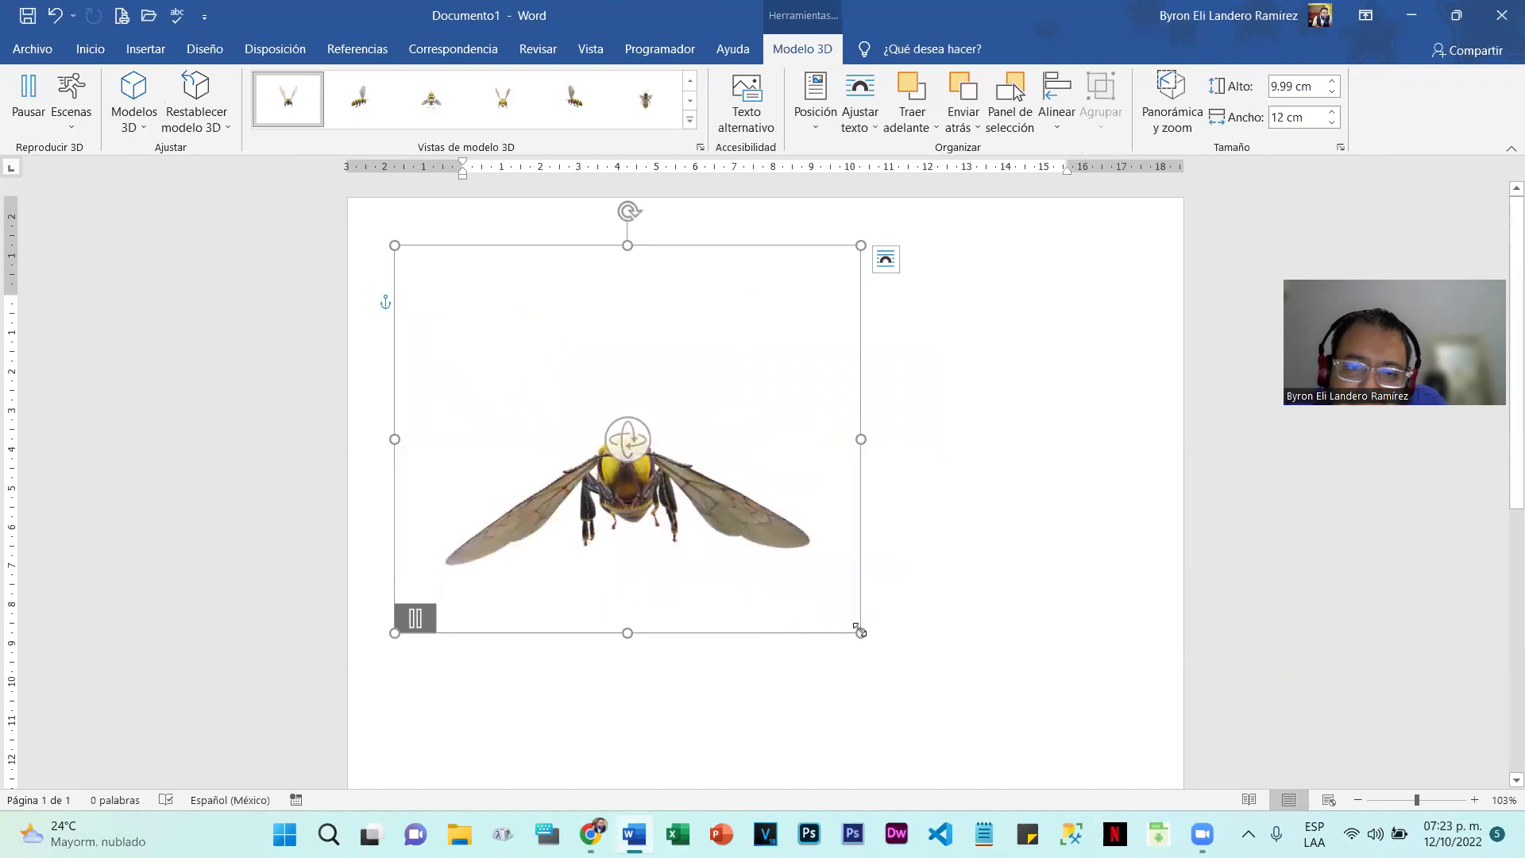
Step: Duplicate the bee model and place the copy to the right of the original
key(ctrl+z)
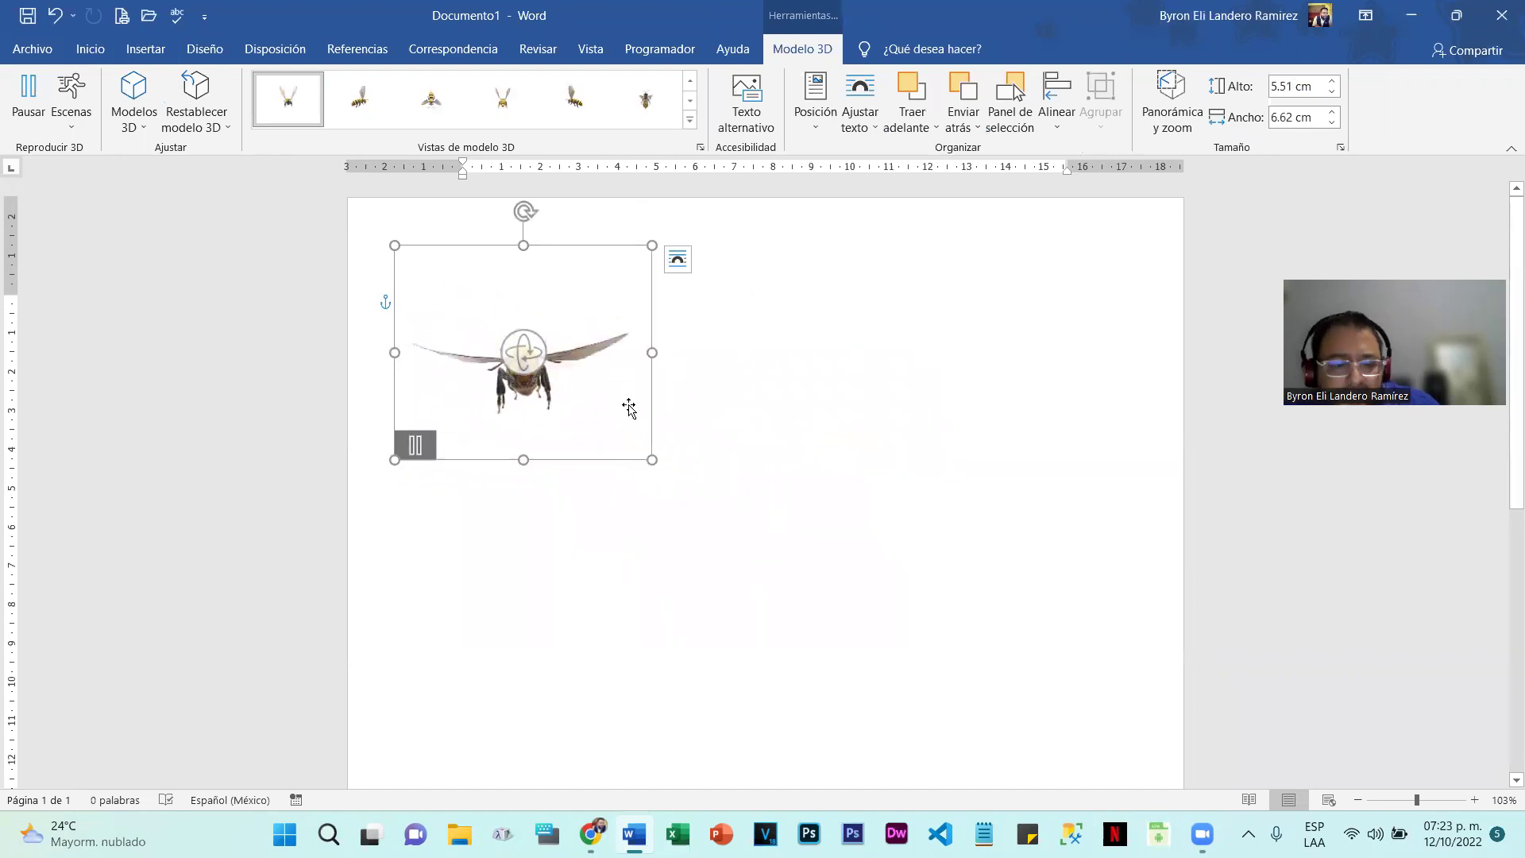
click(726, 435)
key(ctrl+v)
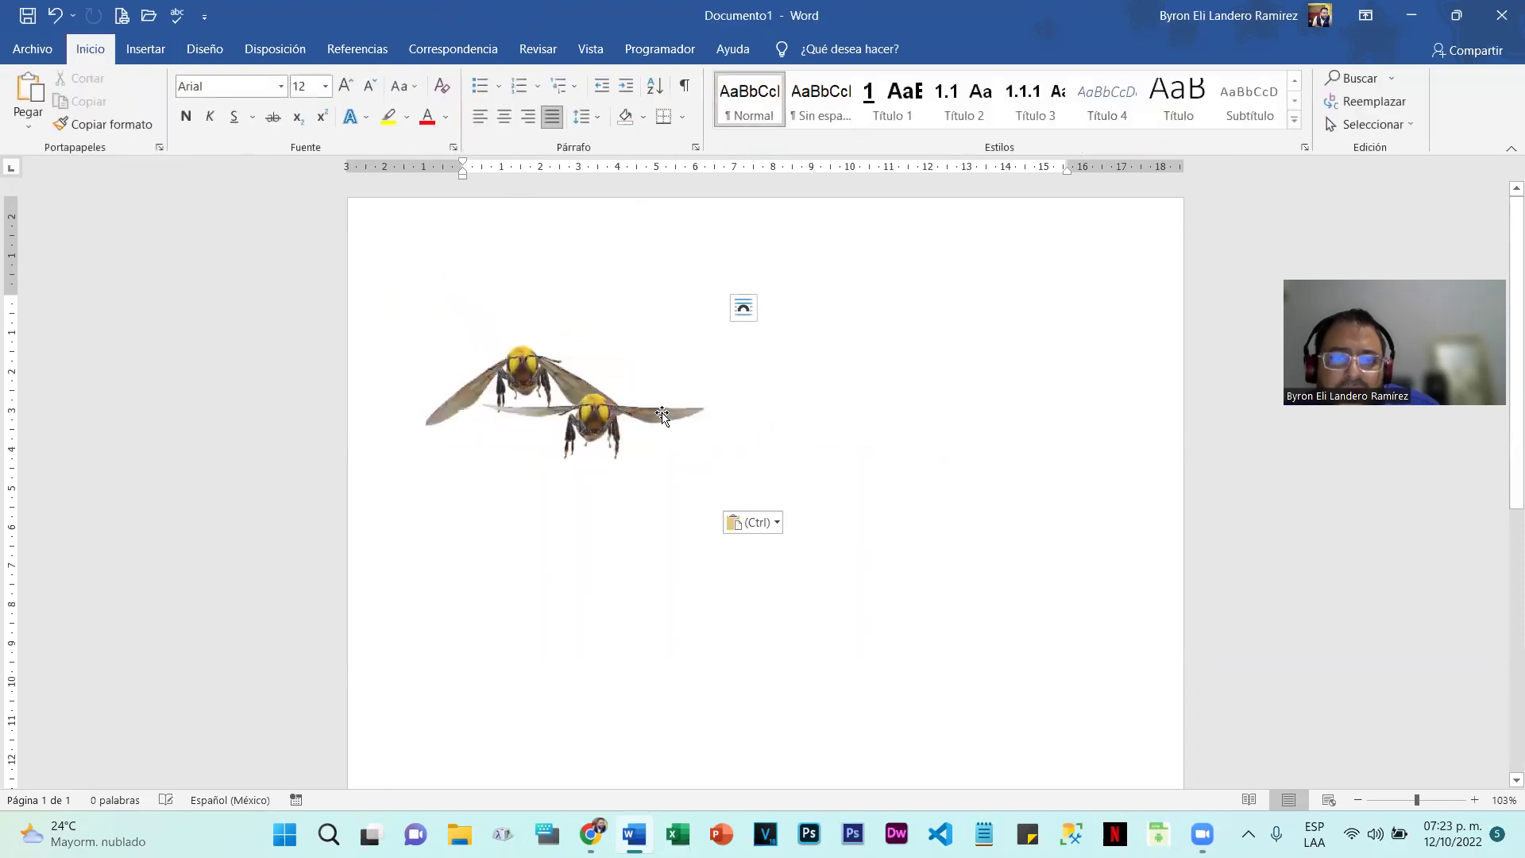
drag(672, 426, 869, 394)
Step: Rotate the copied bee in 3D until its back is seen from above with the head pointing up, and deselect it
drag(774, 352, 712, 289)
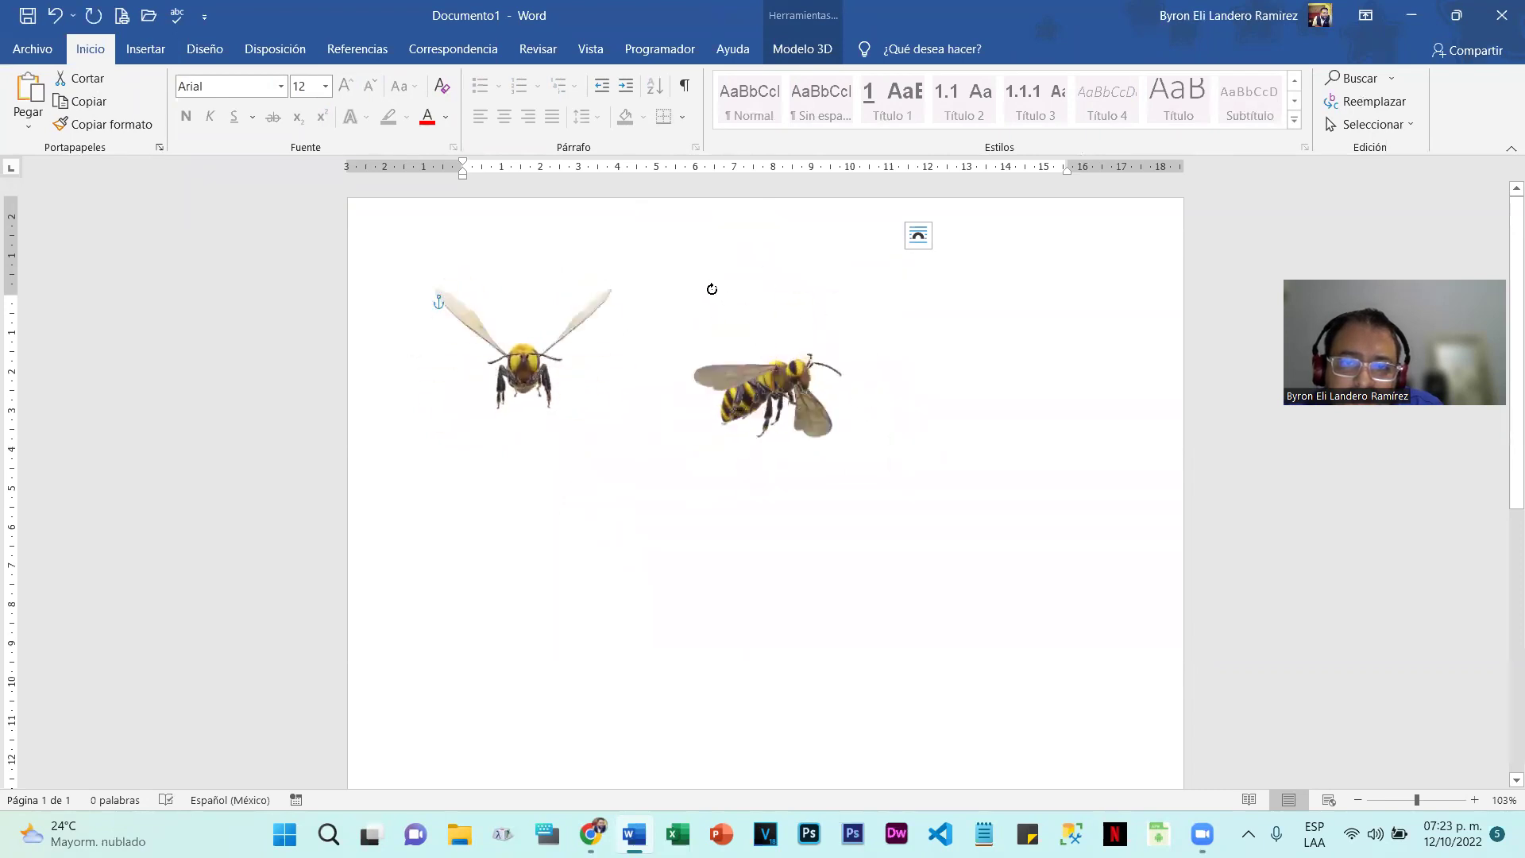
drag(613, 196, 752, 406)
click(1043, 390)
click(946, 415)
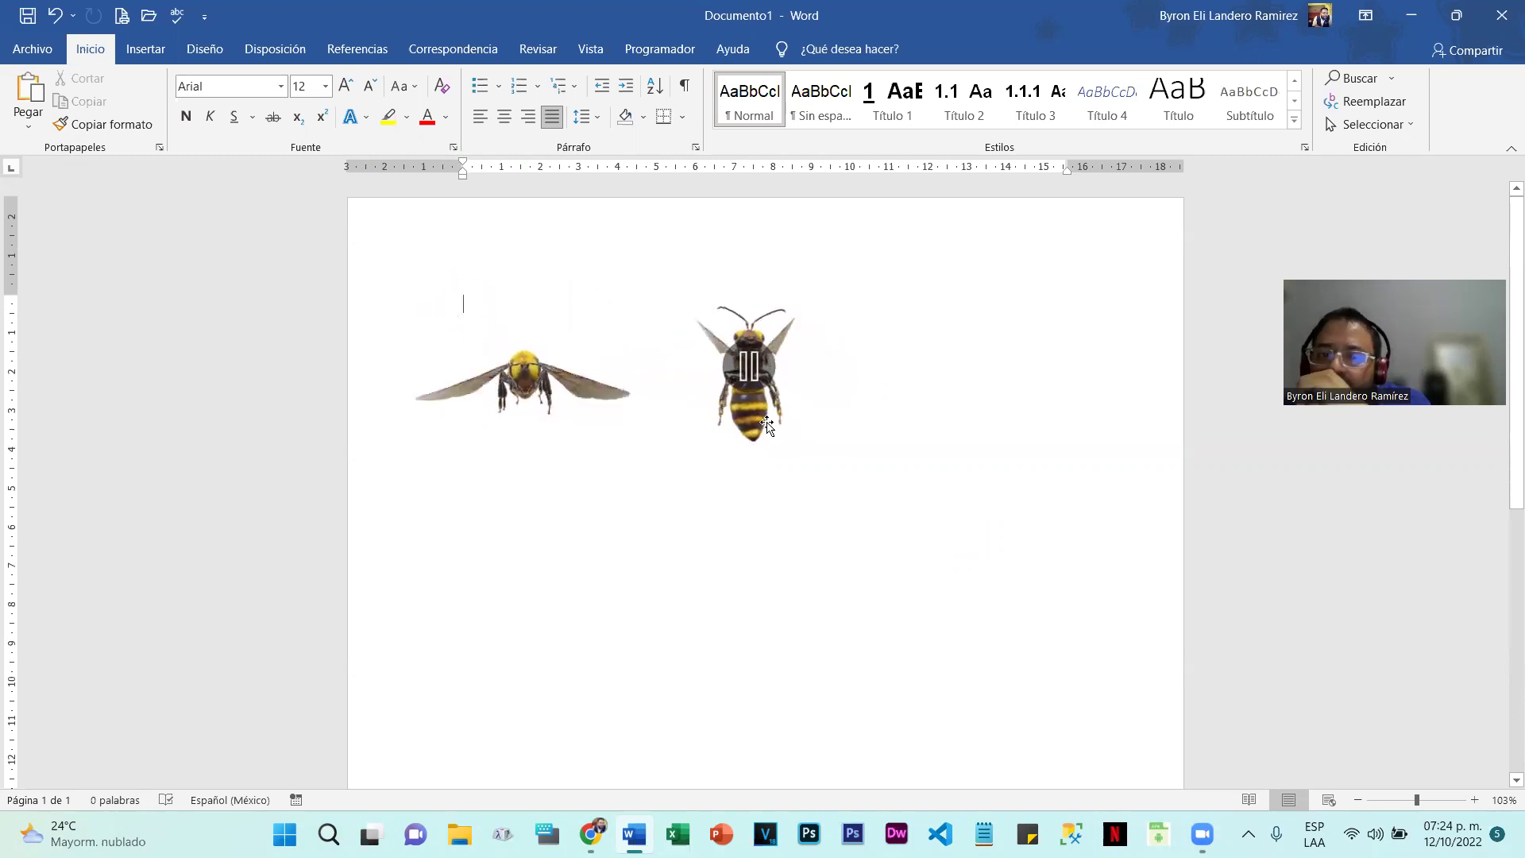
Step: Enlarge the copied bee until its frame spans the page, and delete both bee models from the document
click(784, 442)
drag(895, 477, 1121, 725)
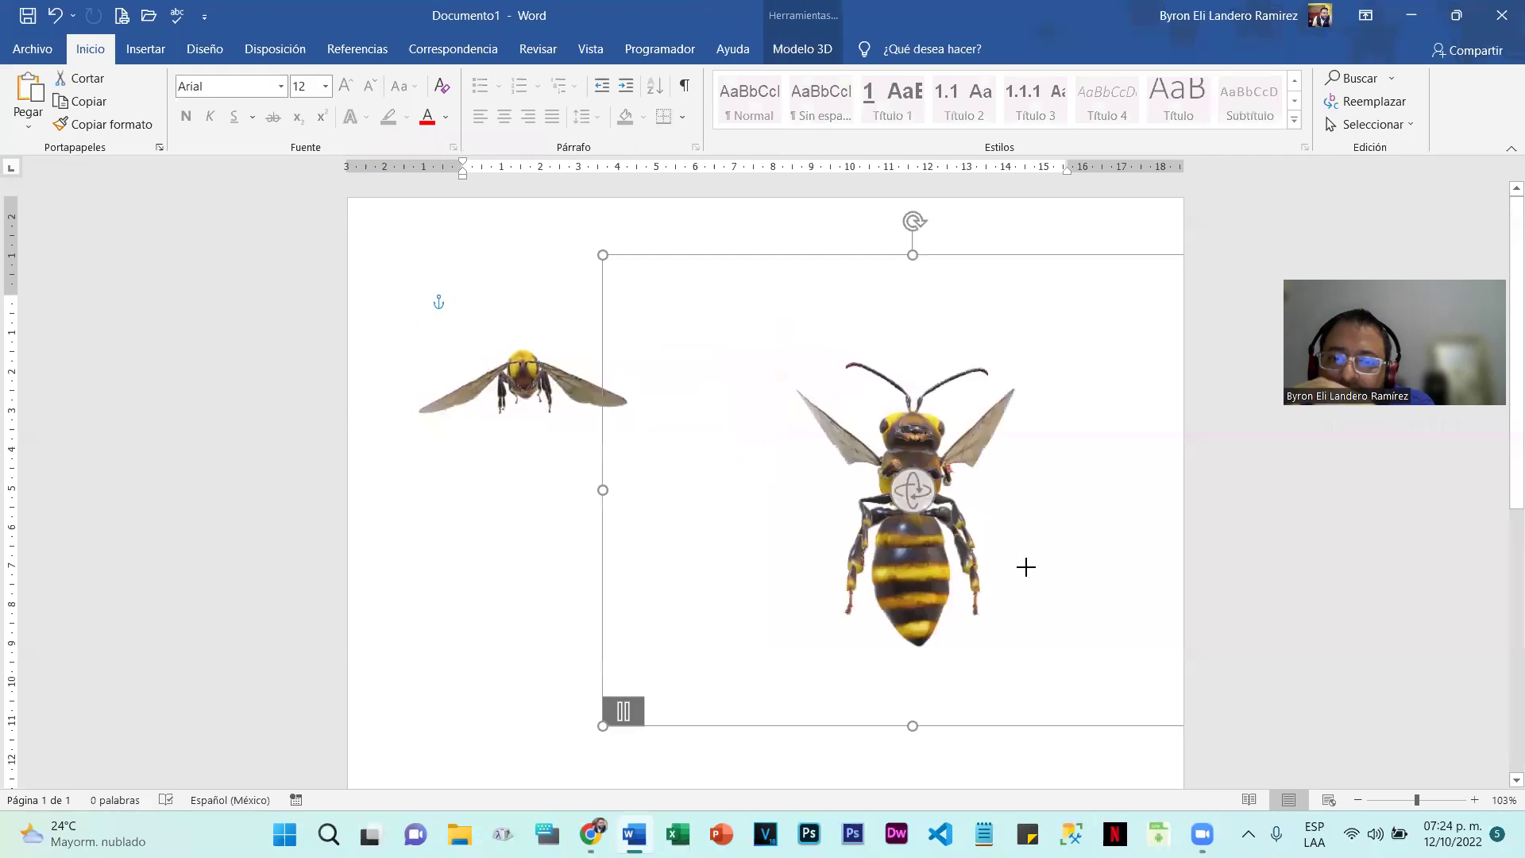
drag(599, 252, 300, 146)
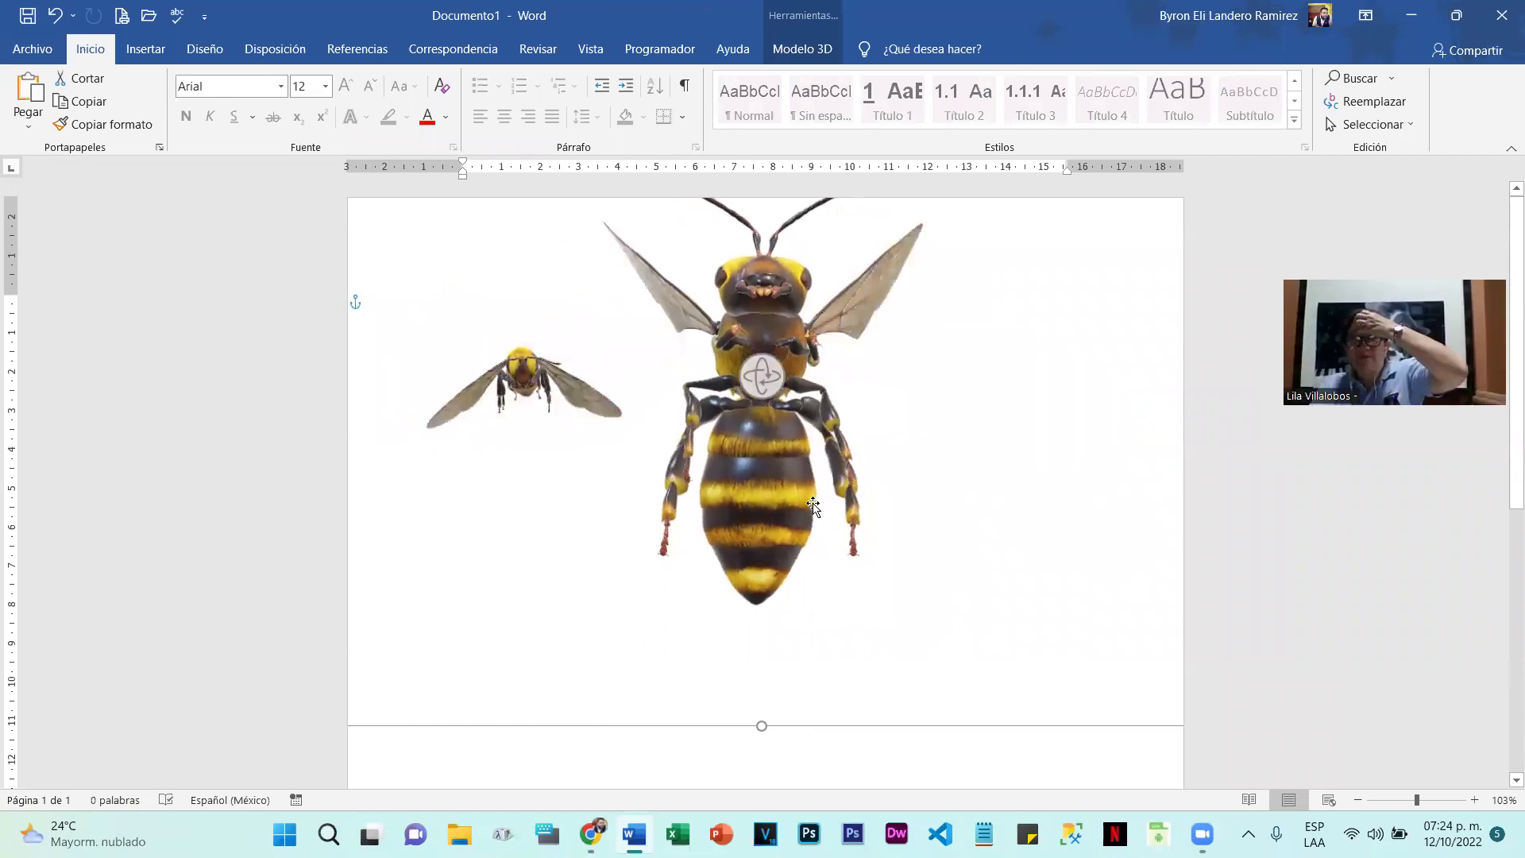
key(ctrl+z)
click(570, 380)
key(Delete)
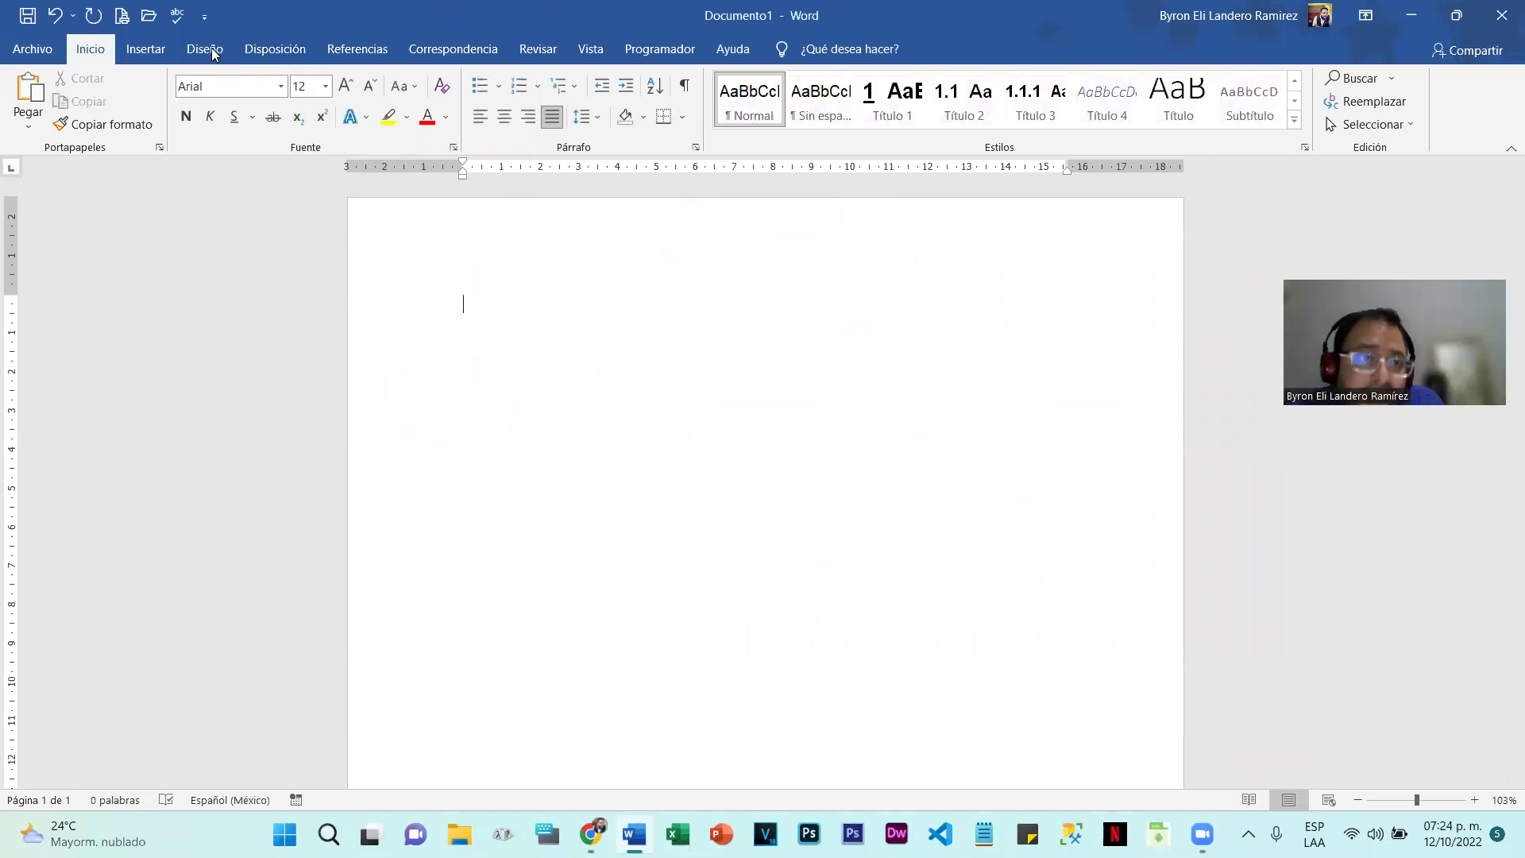
Step: Insert the animated heart cross-section 3D model from the Biología category and enlarge it to about 9.28 by 7.64 cm
click(145, 49)
click(305, 124)
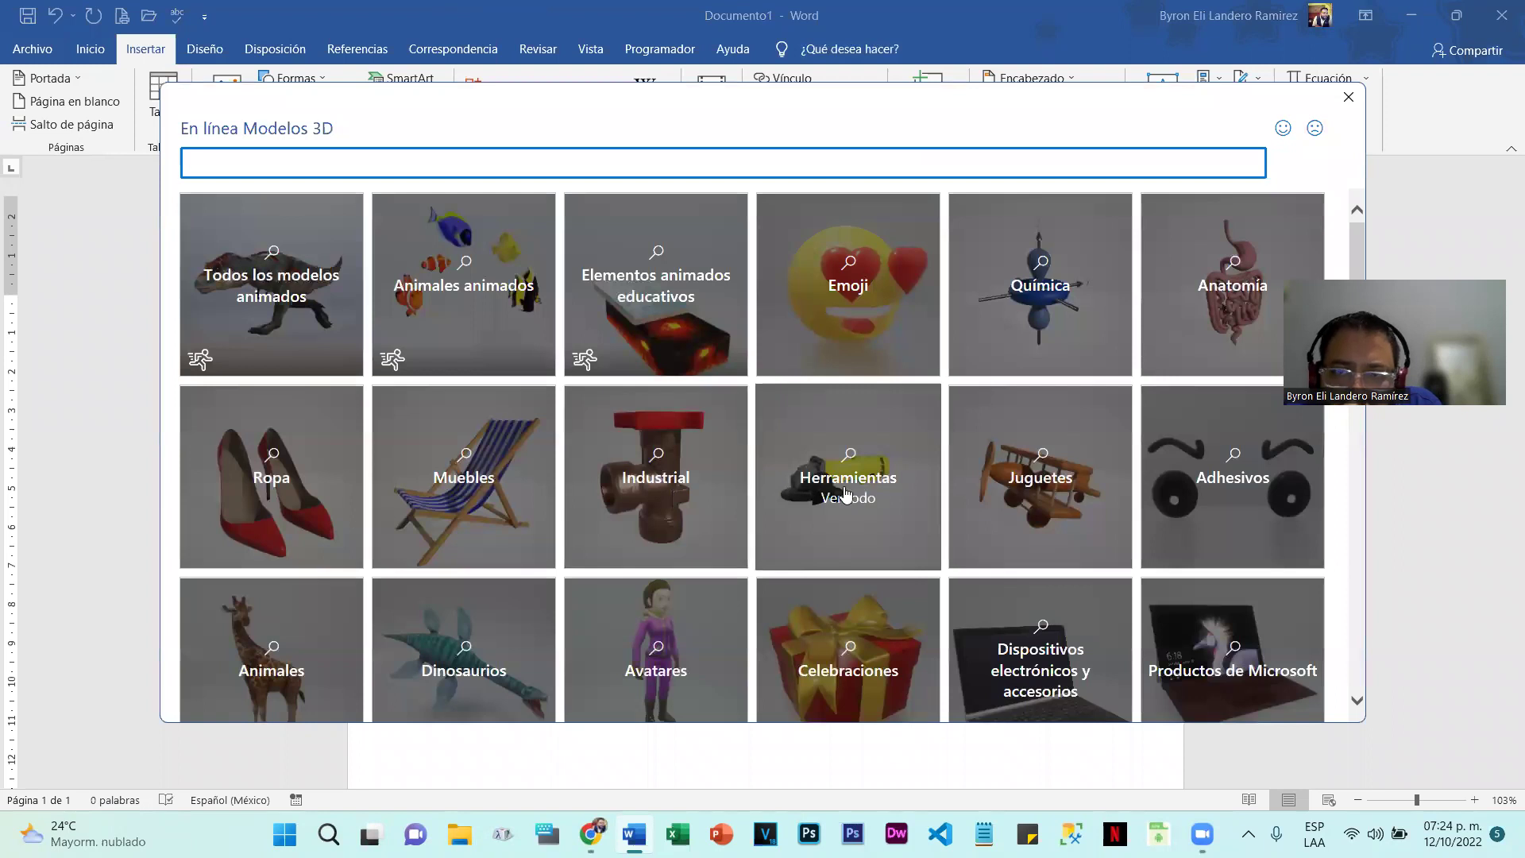
scroll(846, 494, down, 15)
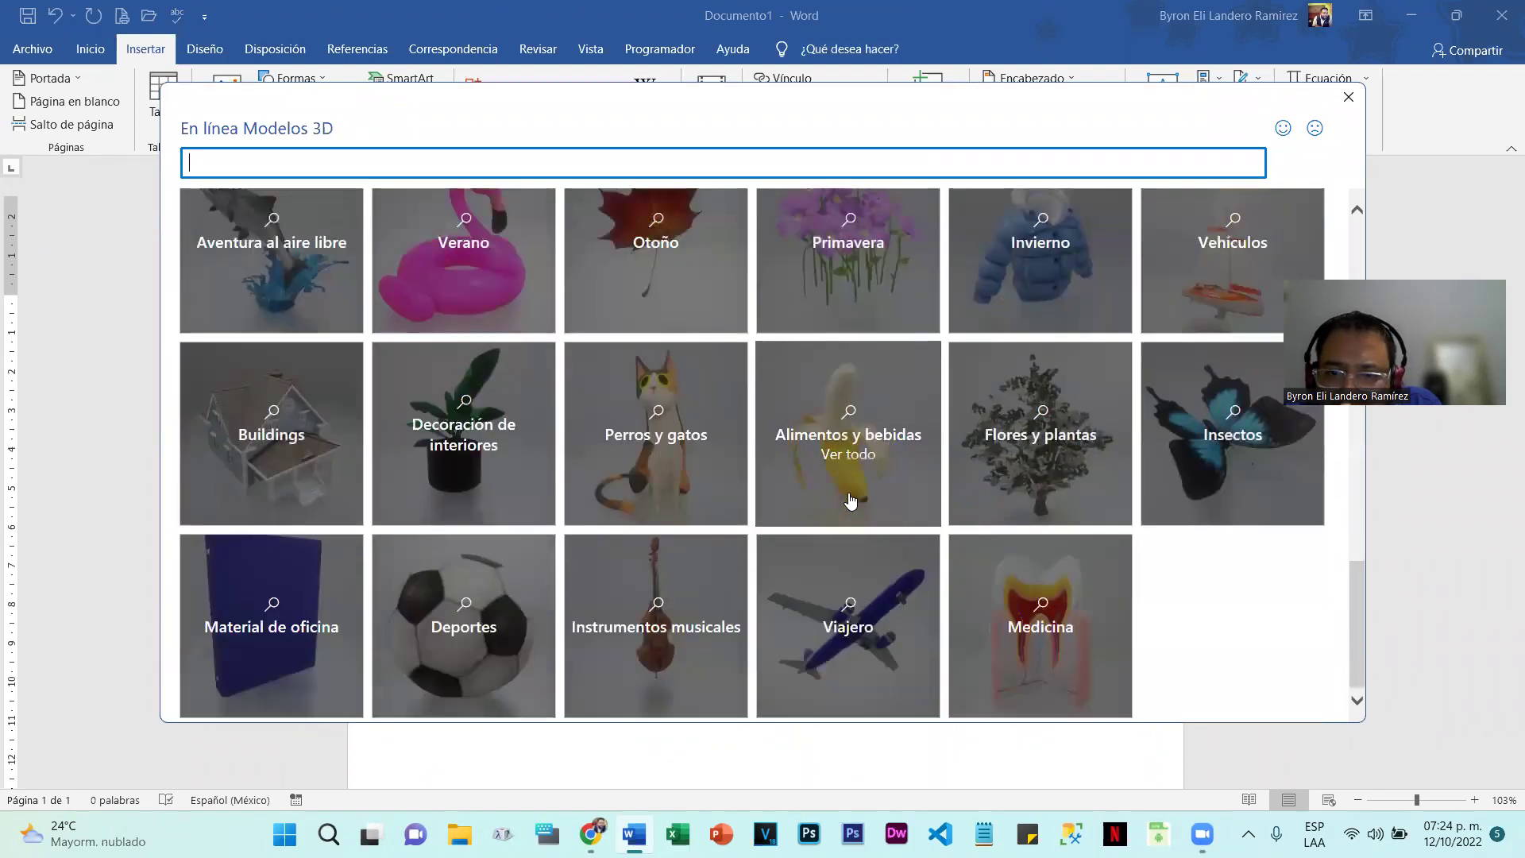
scroll(801, 555, up, 10)
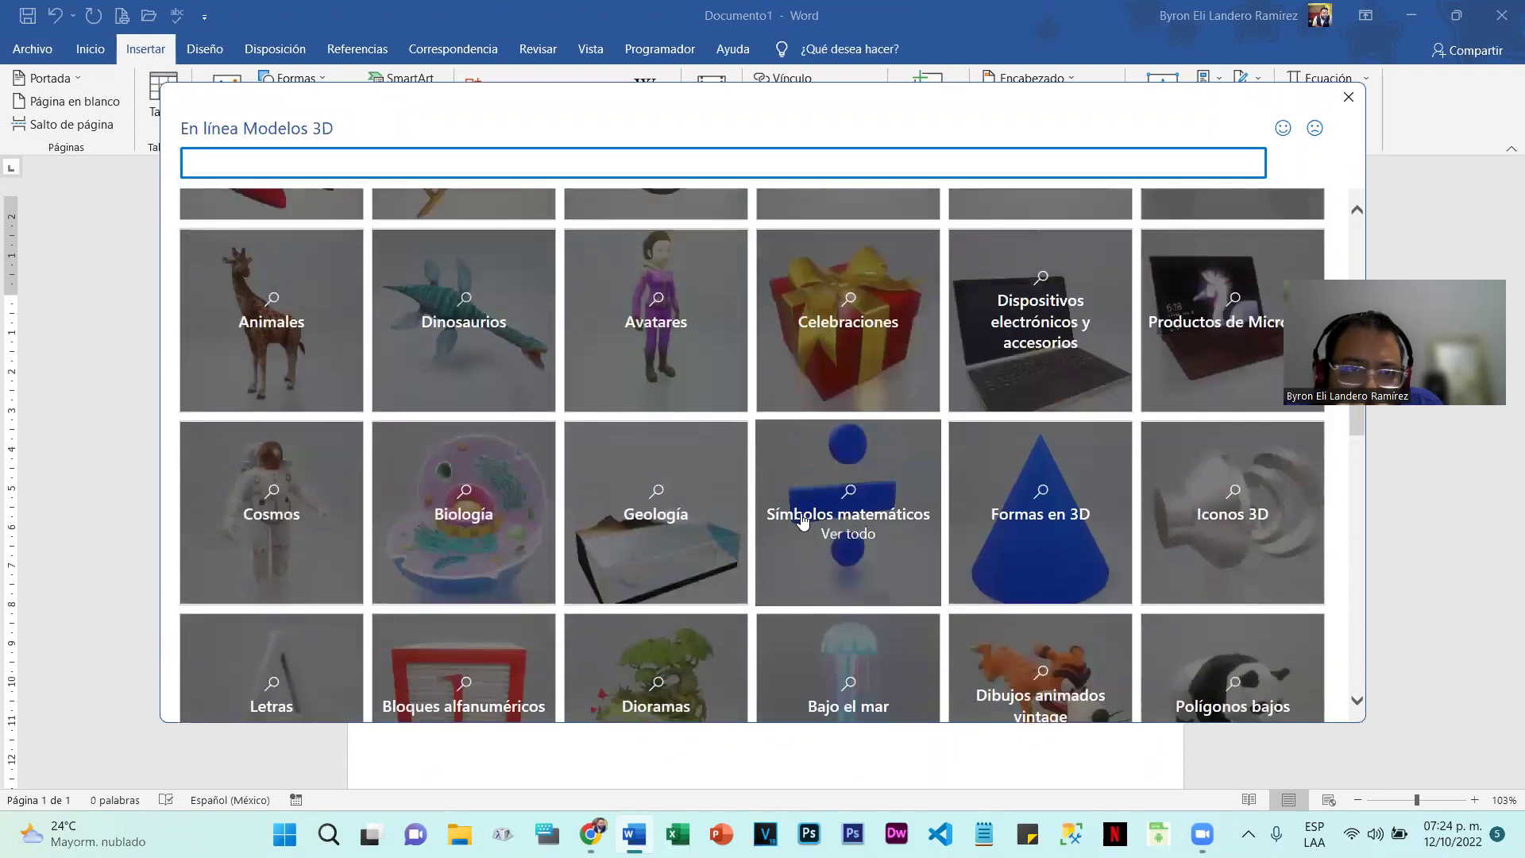
scroll(802, 520, up, 5)
scroll(802, 517, down, 5)
click(456, 457)
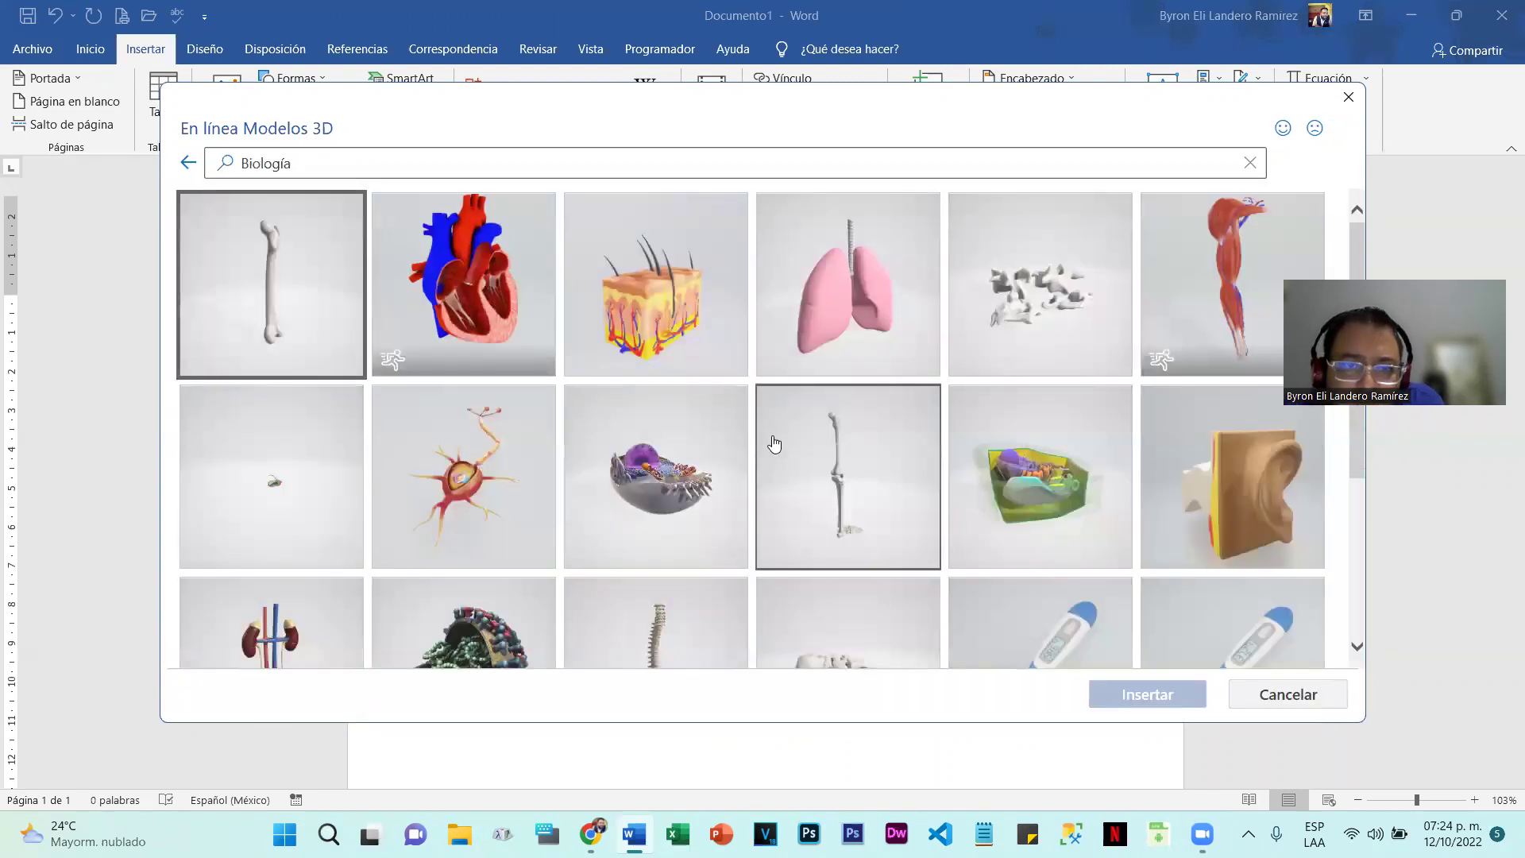
click(458, 284)
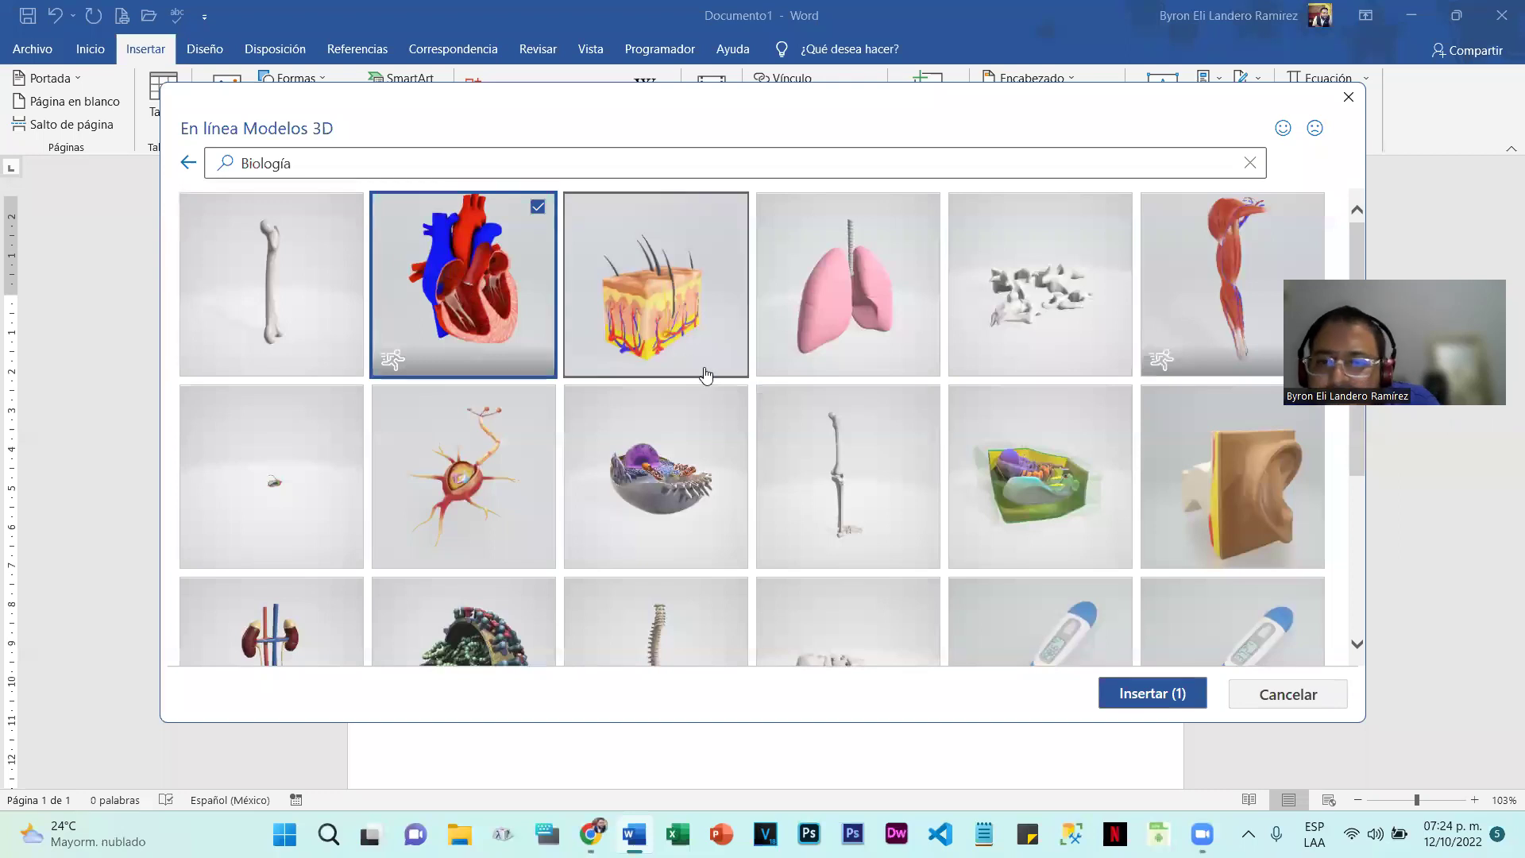
click(1120, 680)
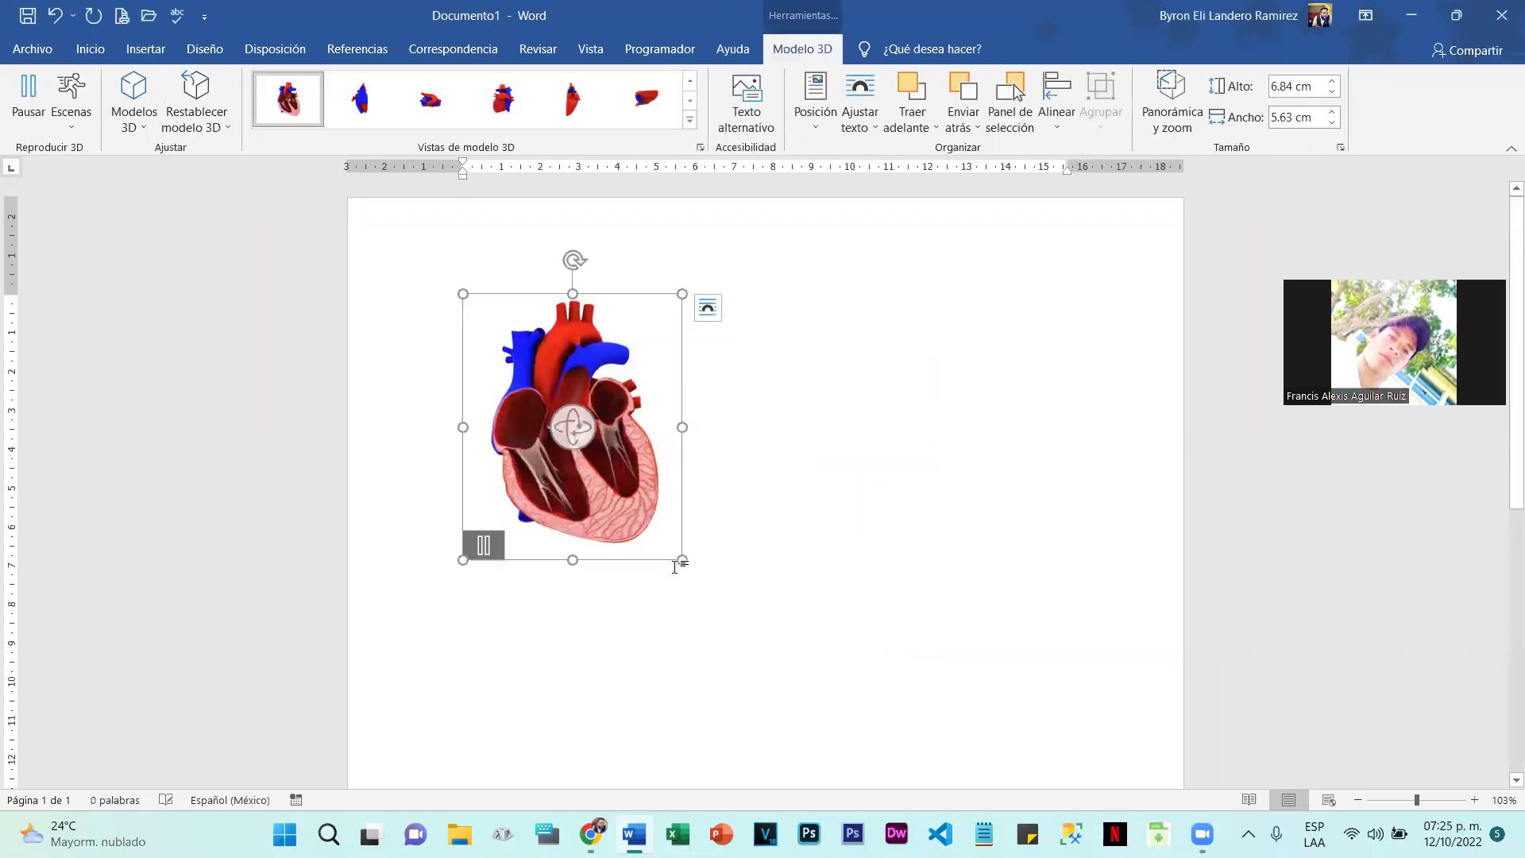
drag(682, 559, 790, 556)
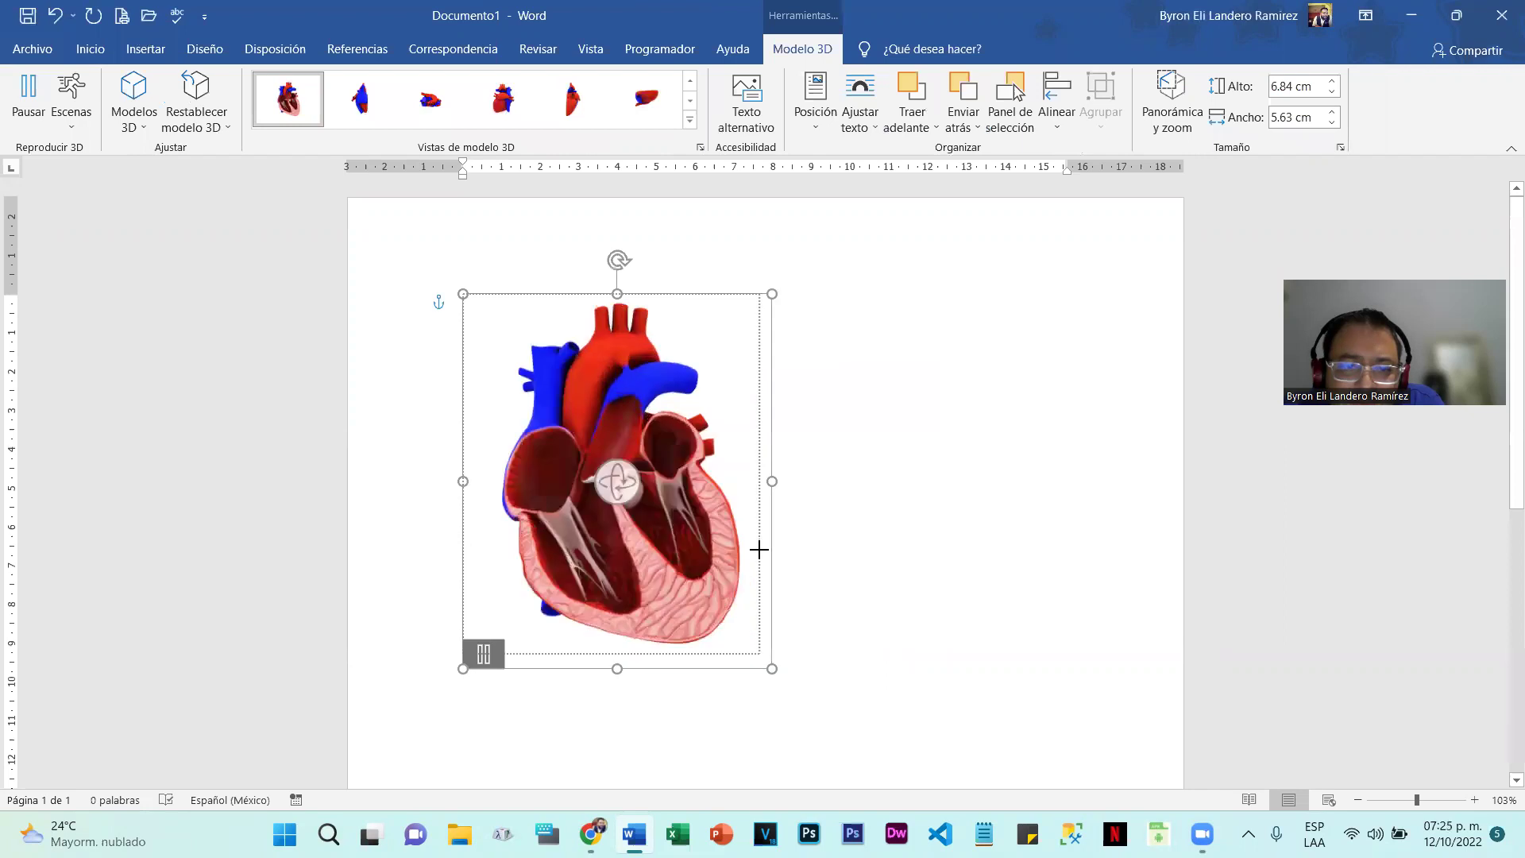
Step: Duplicate the heart model to the right of the original and rotate the copy in 3D until its outer back side faces forward
click(794, 530)
key(ctrl+v)
drag(697, 517, 1247, 616)
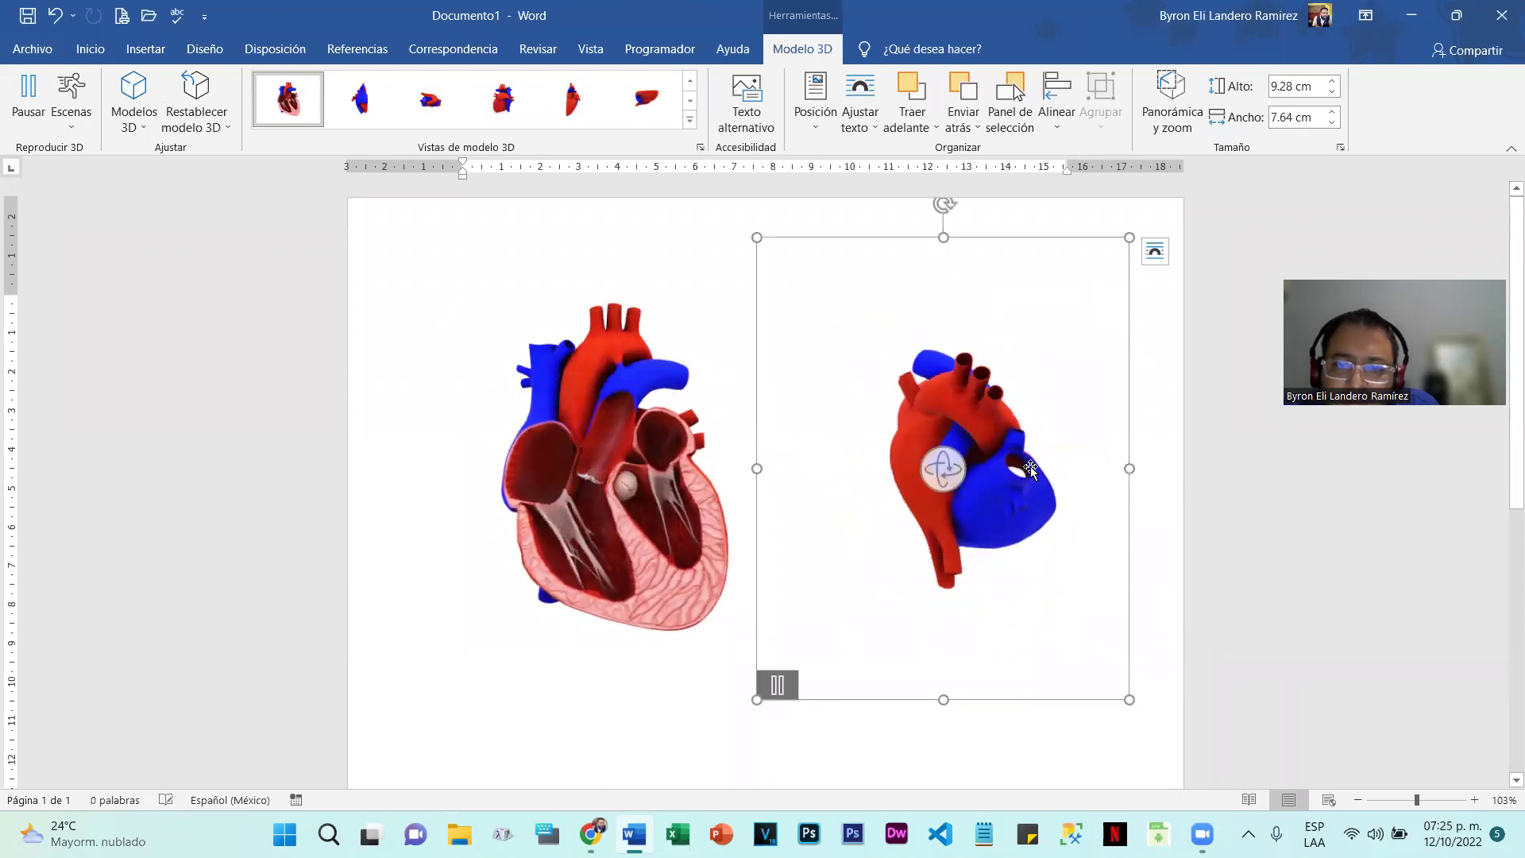
drag(943, 466, 1059, 273)
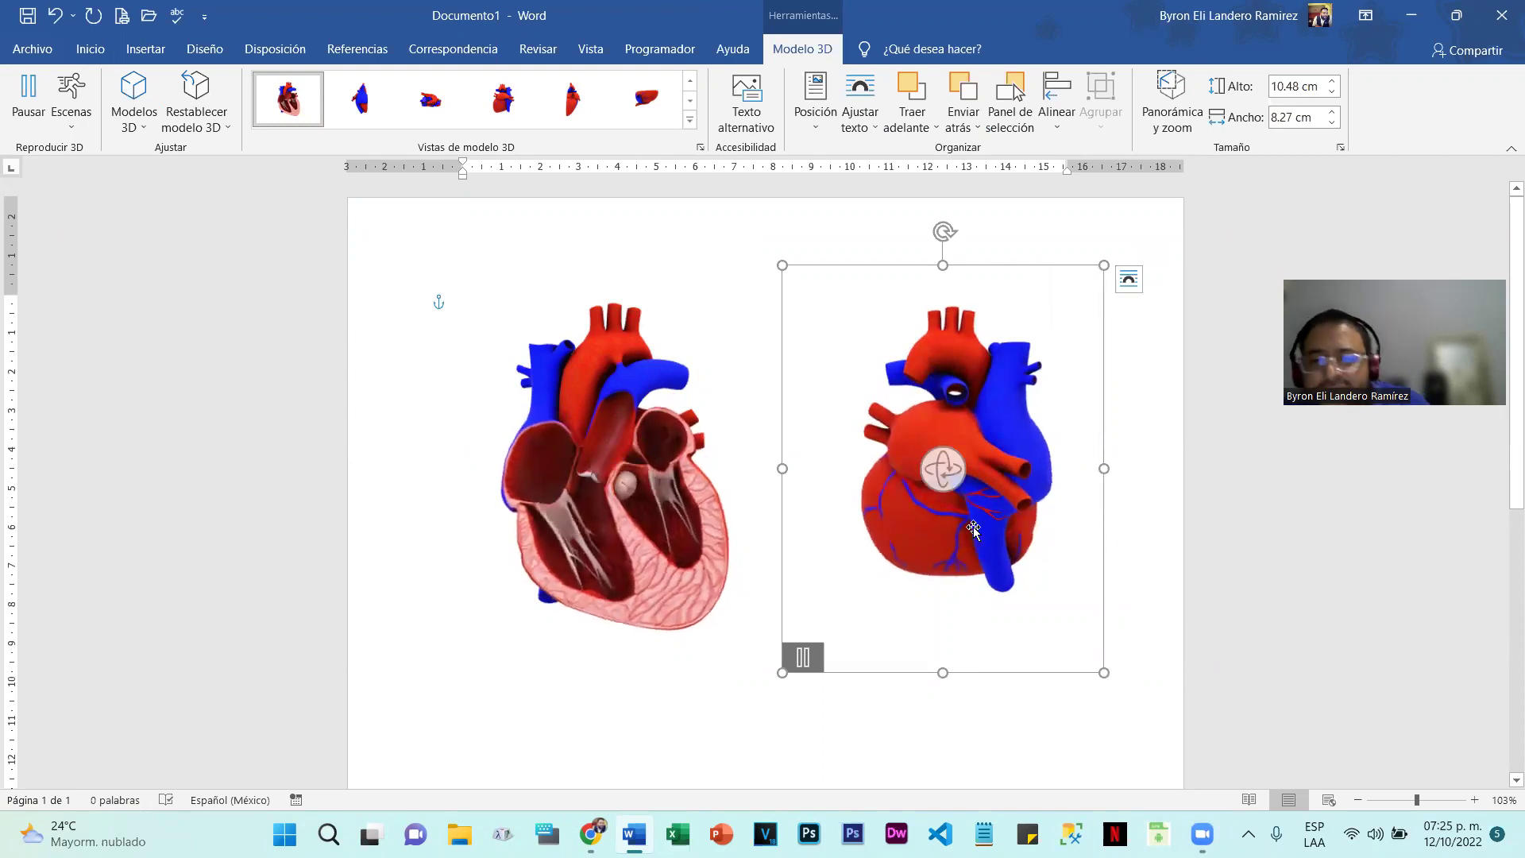
Step: Delete both heart models from the document
key(Delete)
click(708, 545)
key(Delete)
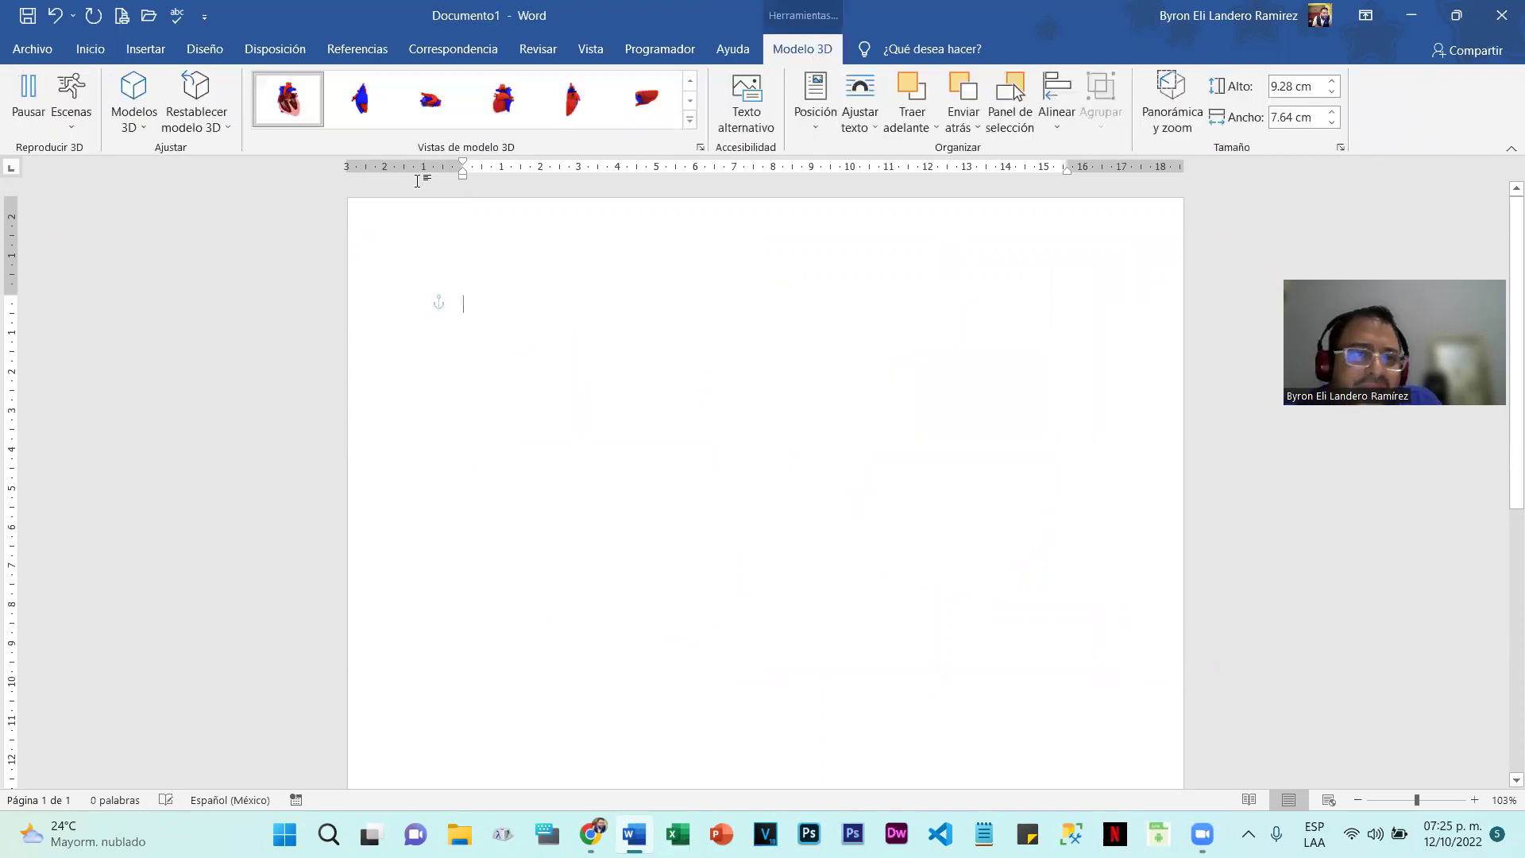
Step: Insert the animated arm muscle 3D model from the Biología category of the online models
click(145, 49)
click(321, 125)
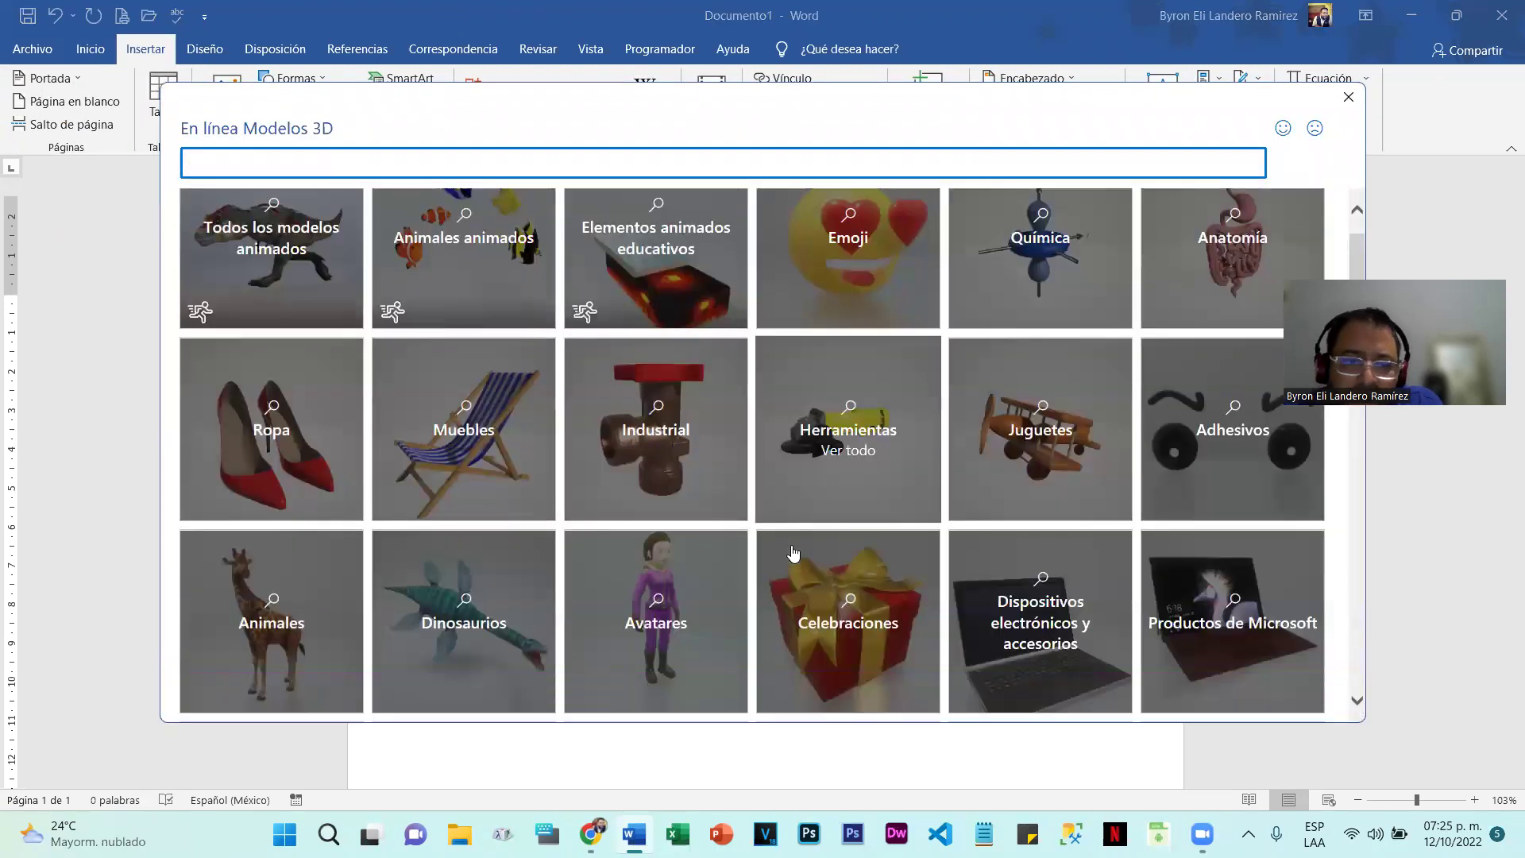
scroll(793, 554, down, 4)
click(471, 552)
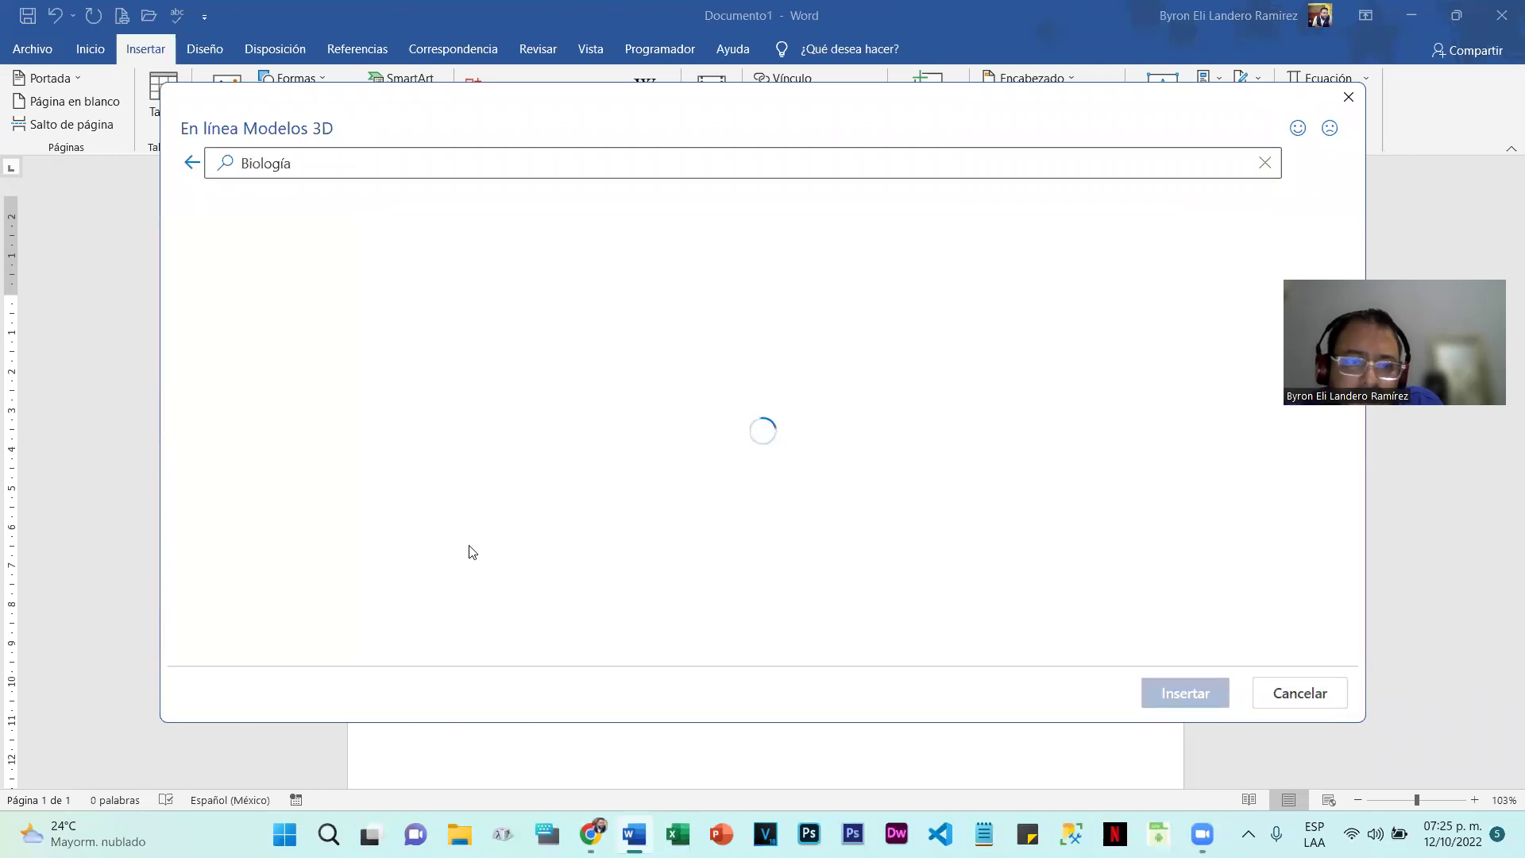
scroll(767, 530, down, 2)
scroll(769, 530, down, 6)
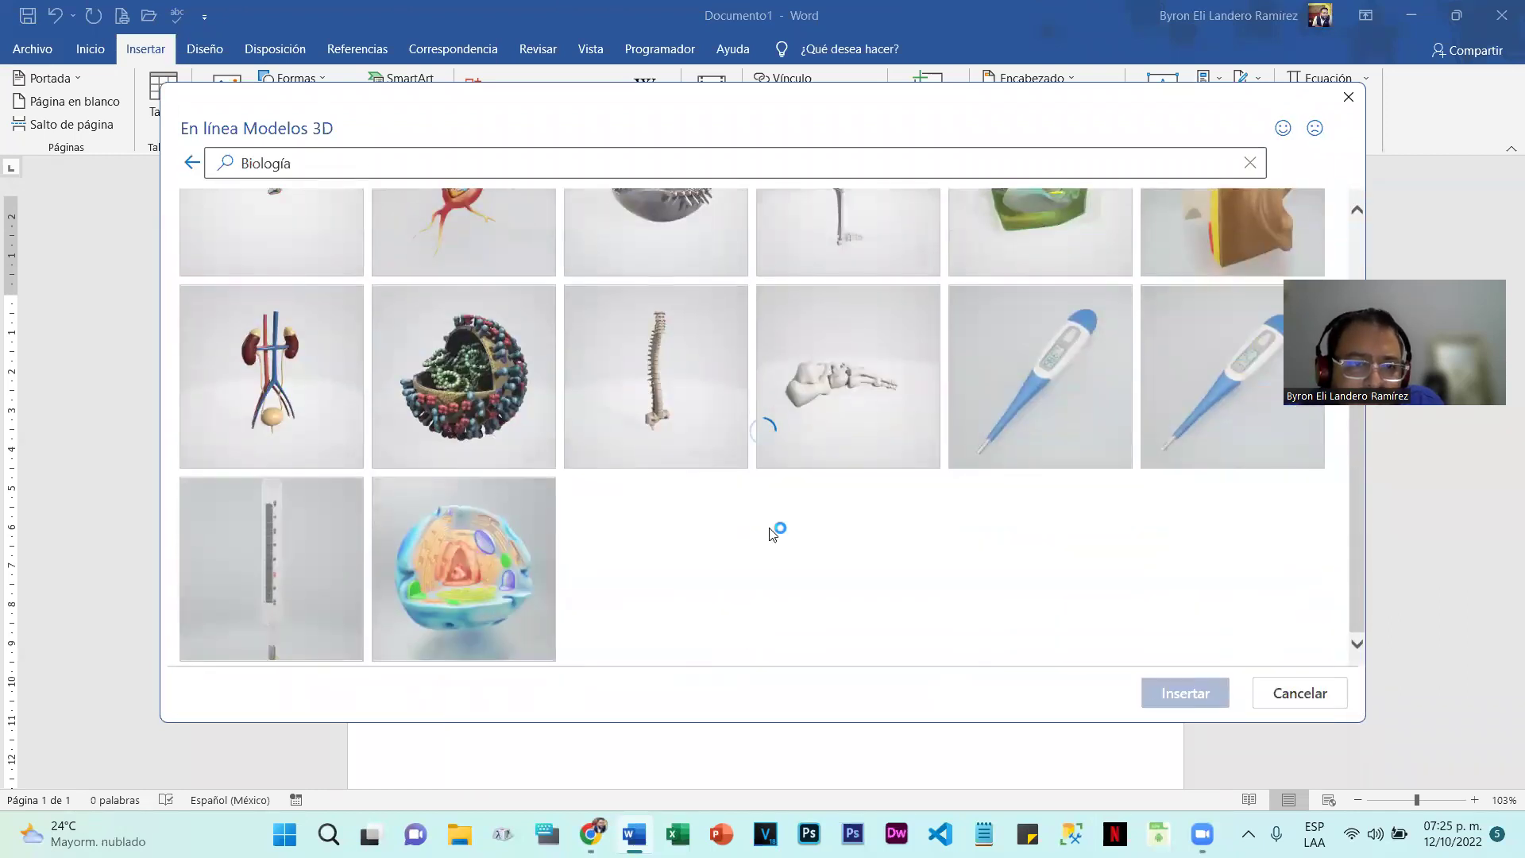
scroll(770, 532, down, 2)
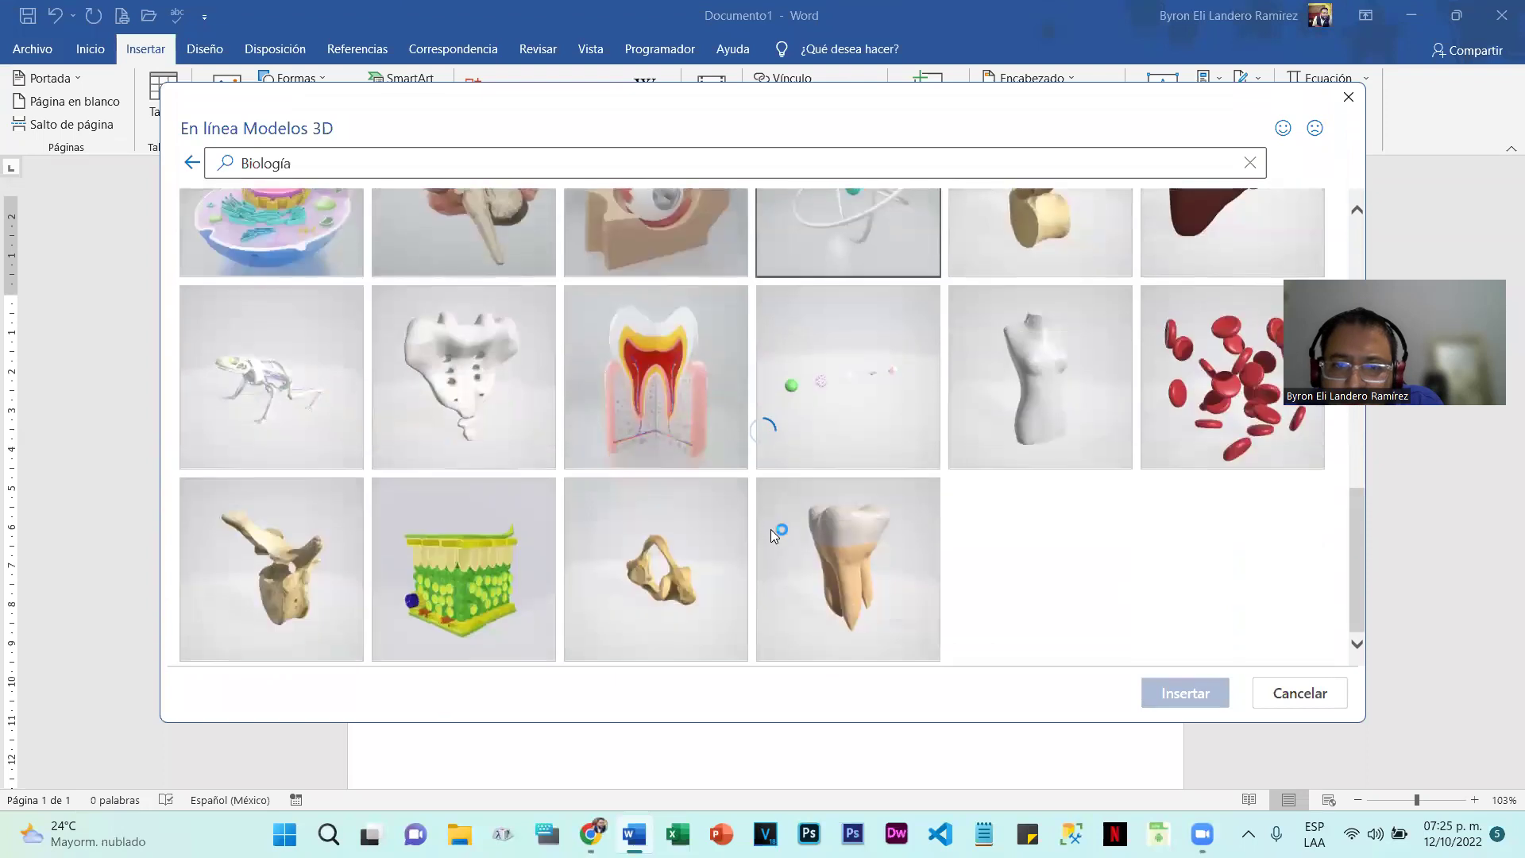
scroll(1097, 595, up, 8)
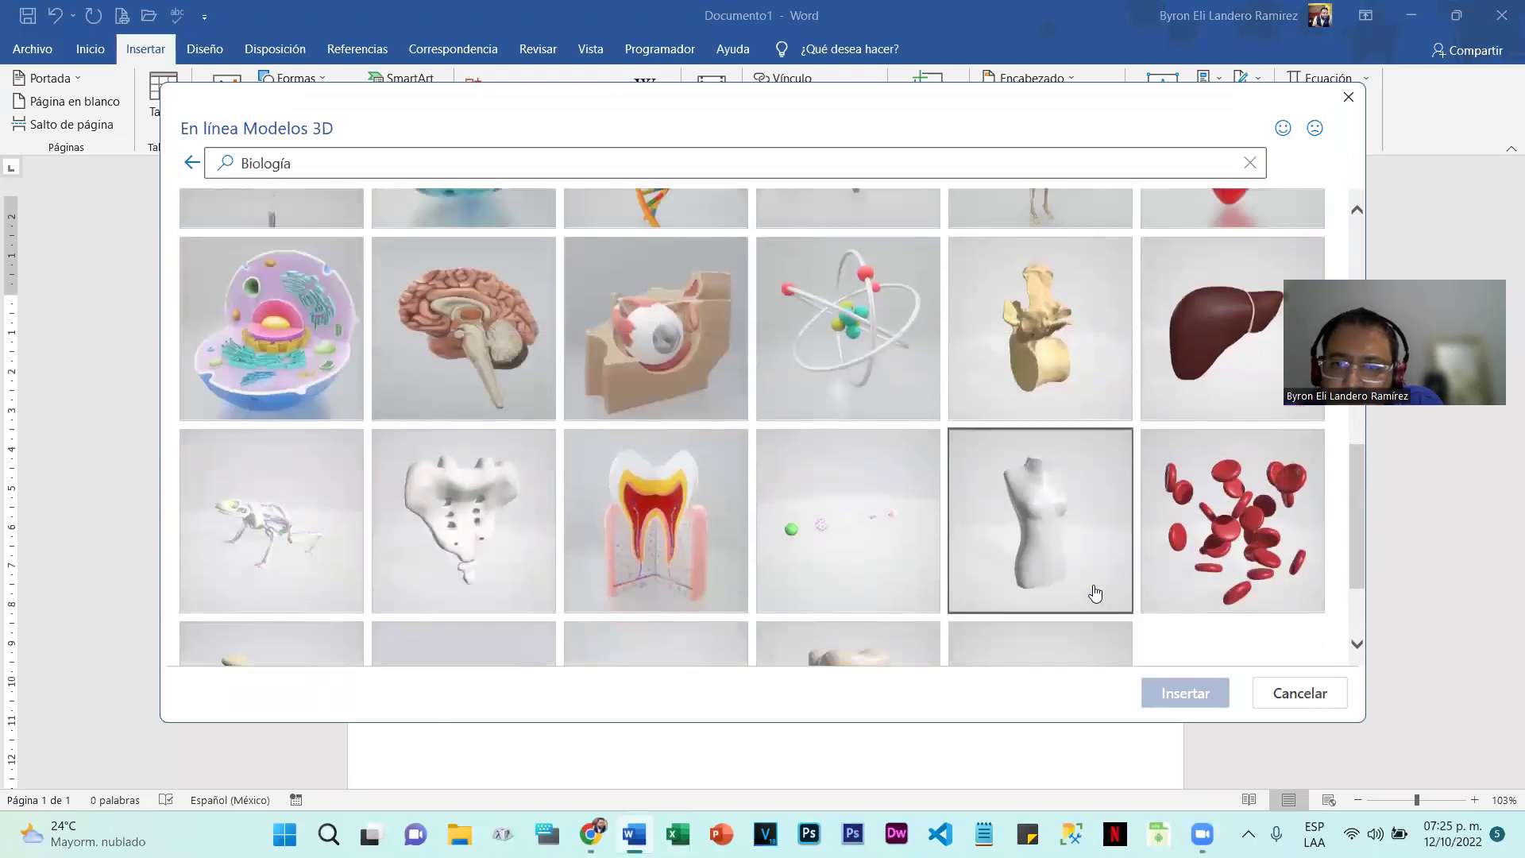
scroll(1084, 592, up, 2)
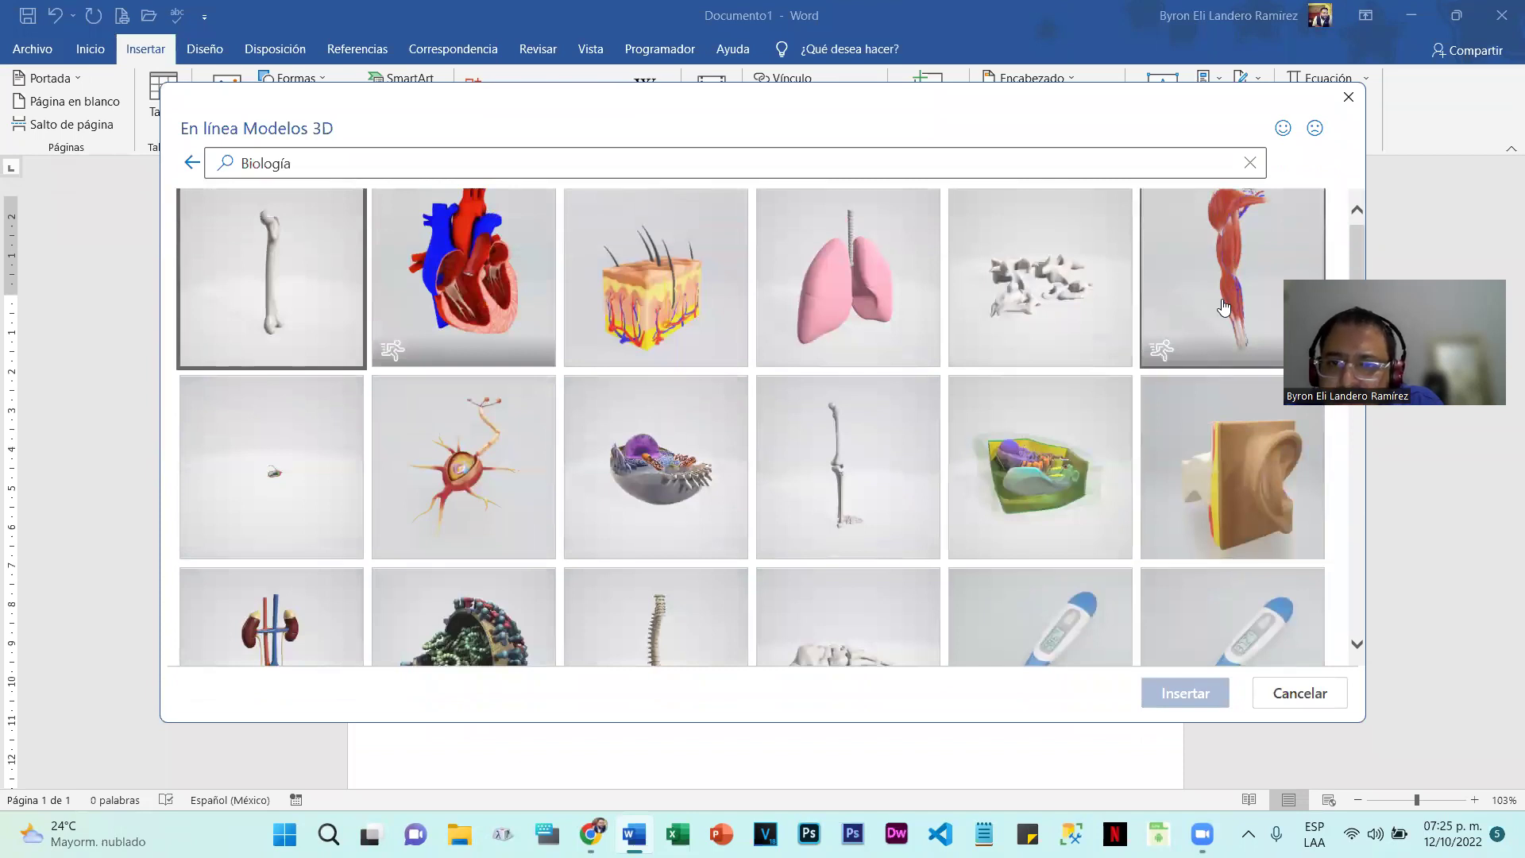
click(1223, 307)
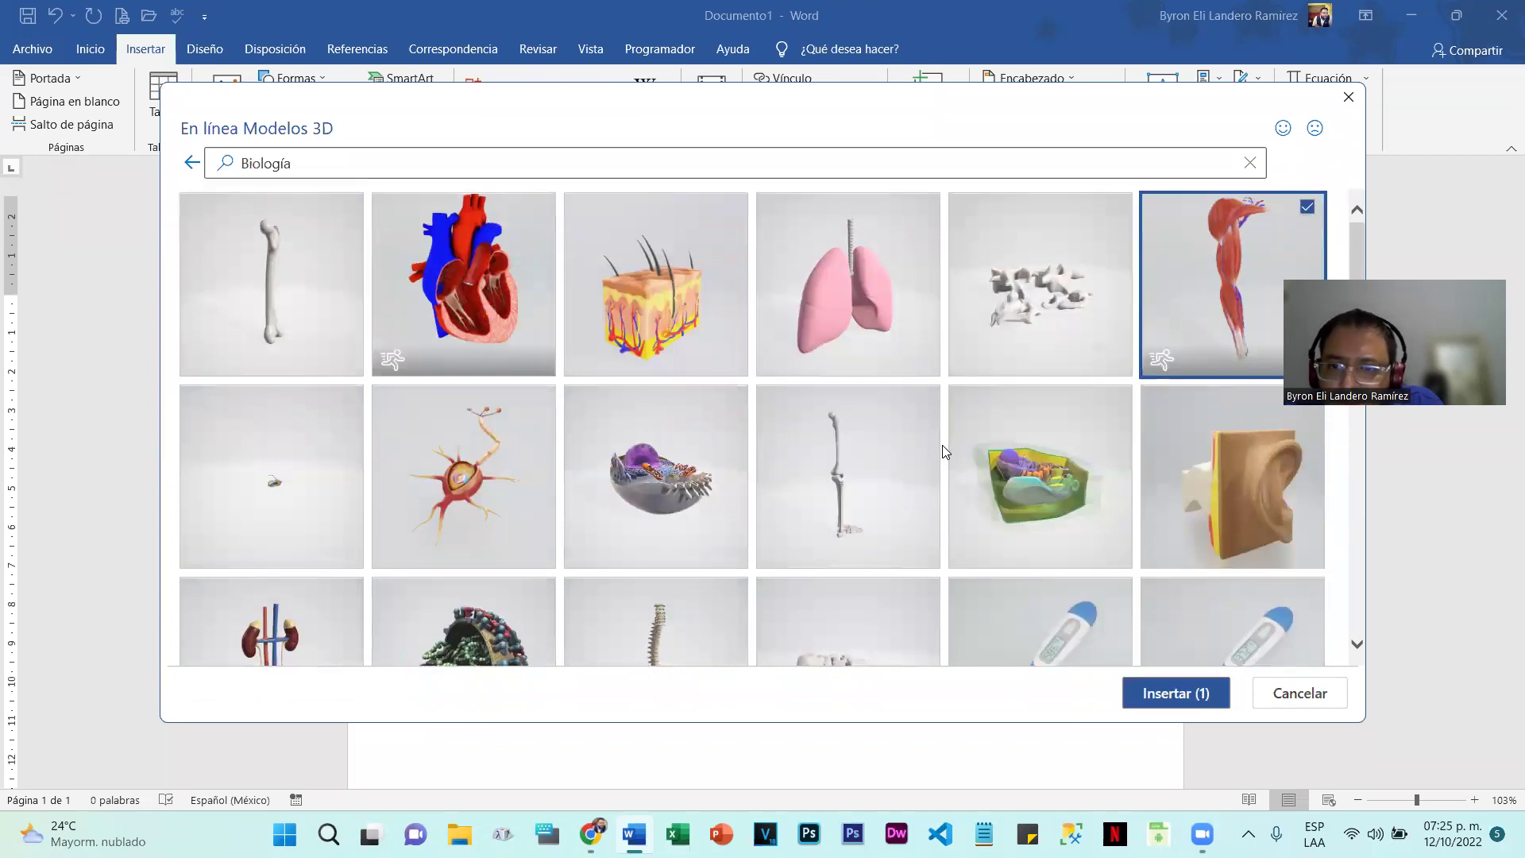
click(1199, 677)
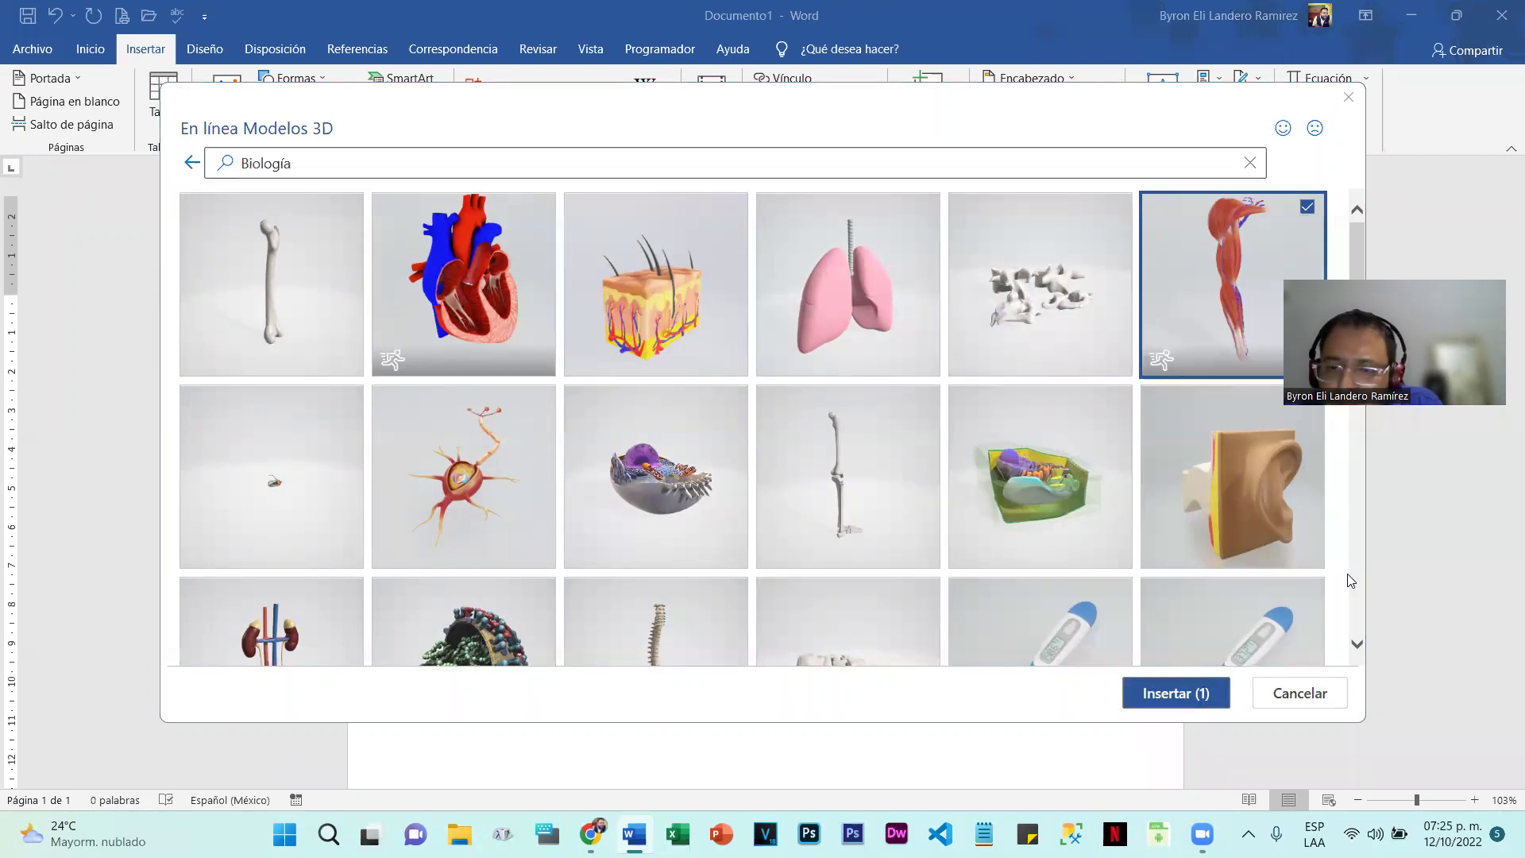
click(1145, 698)
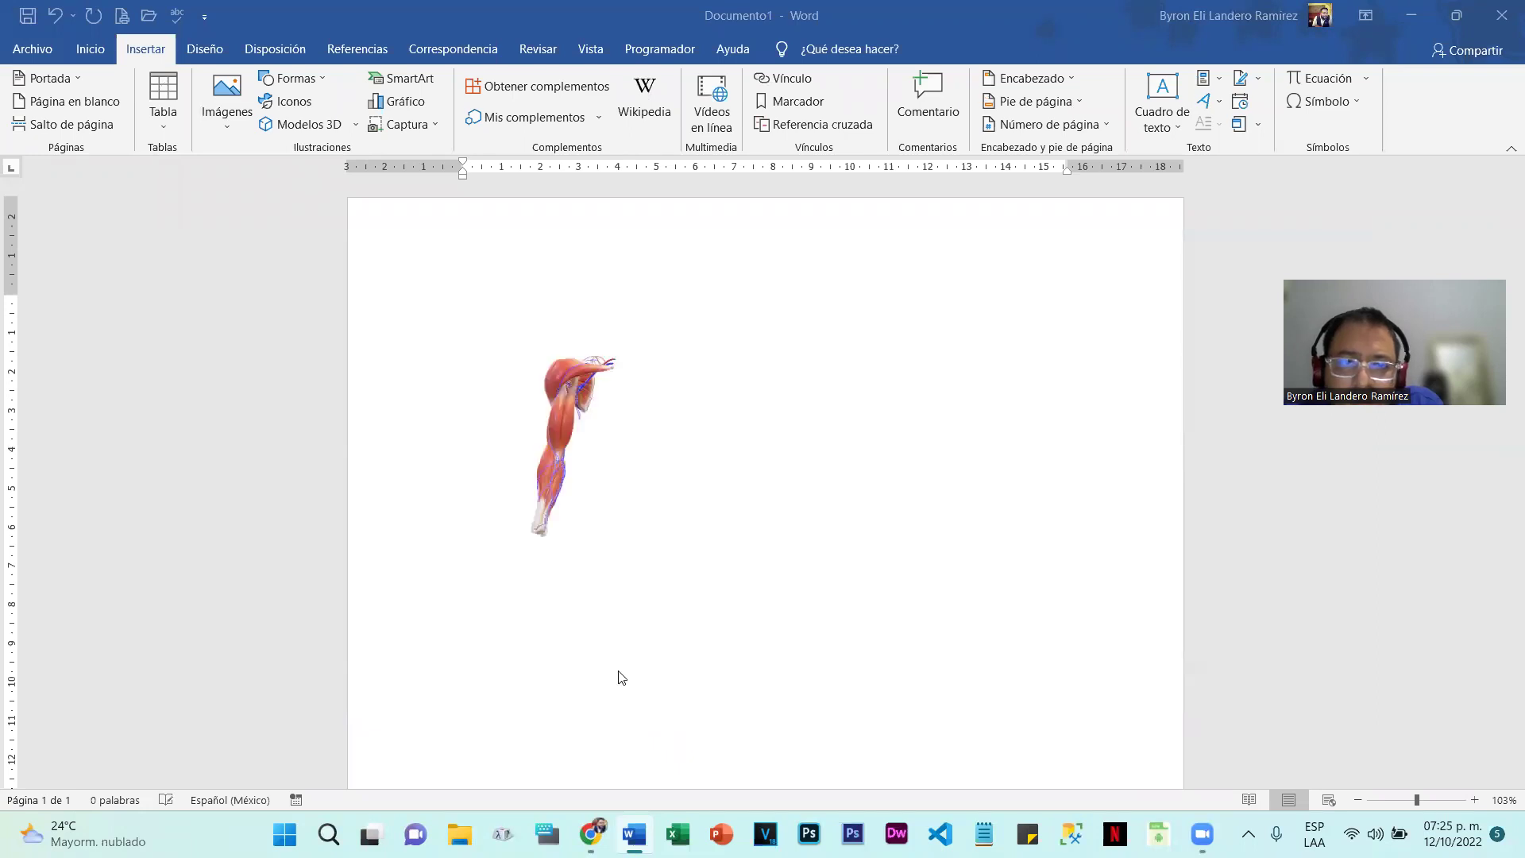
Step: Enlarge the arm muscle model and turn it in 3D, giving a frame of about 13.65 by 8.97 cm
click(556, 407)
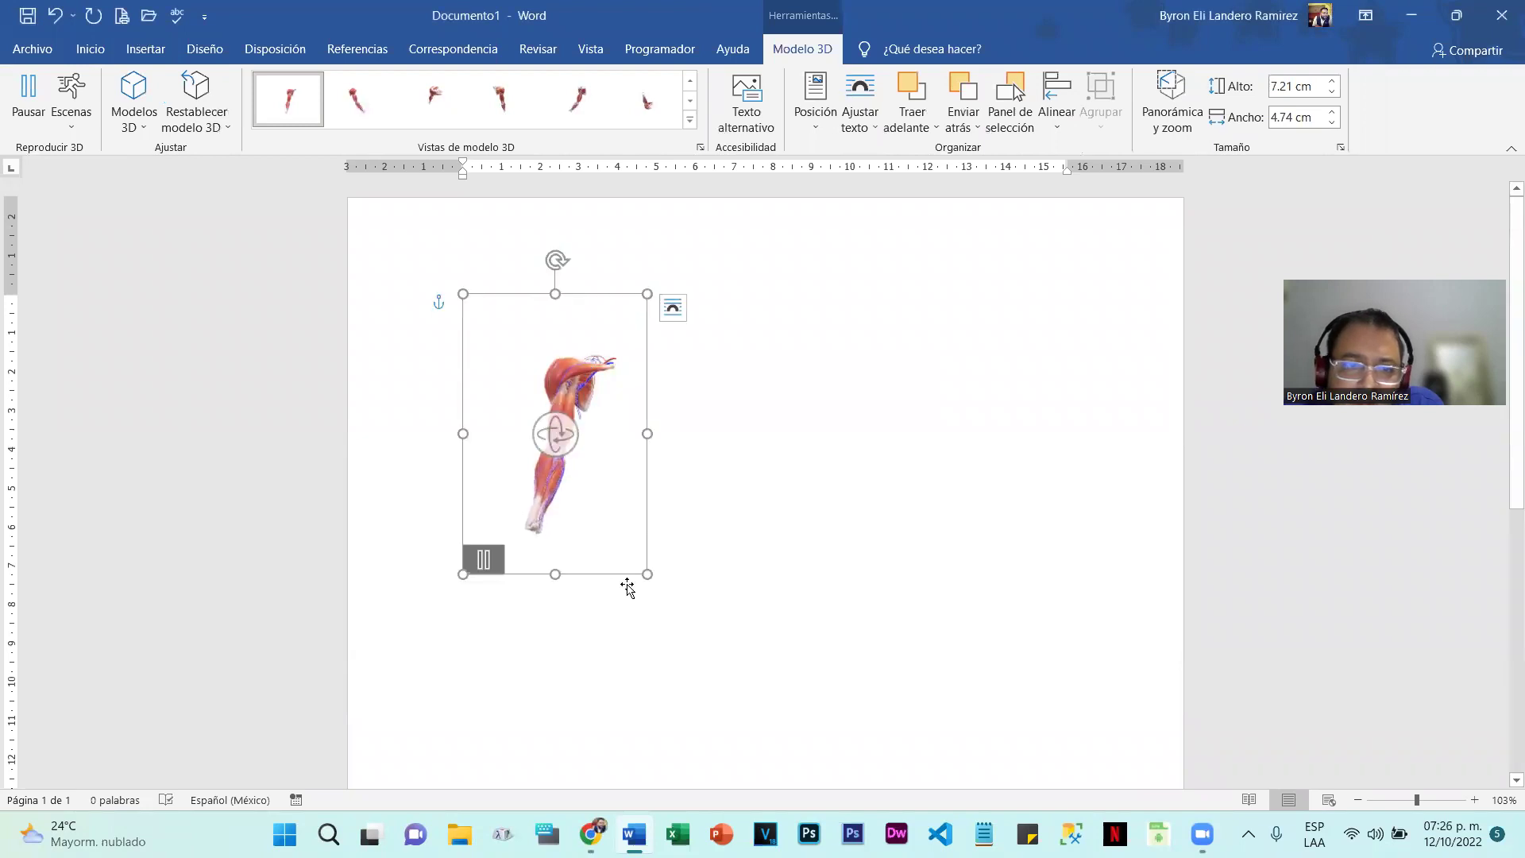
drag(647, 574, 750, 672)
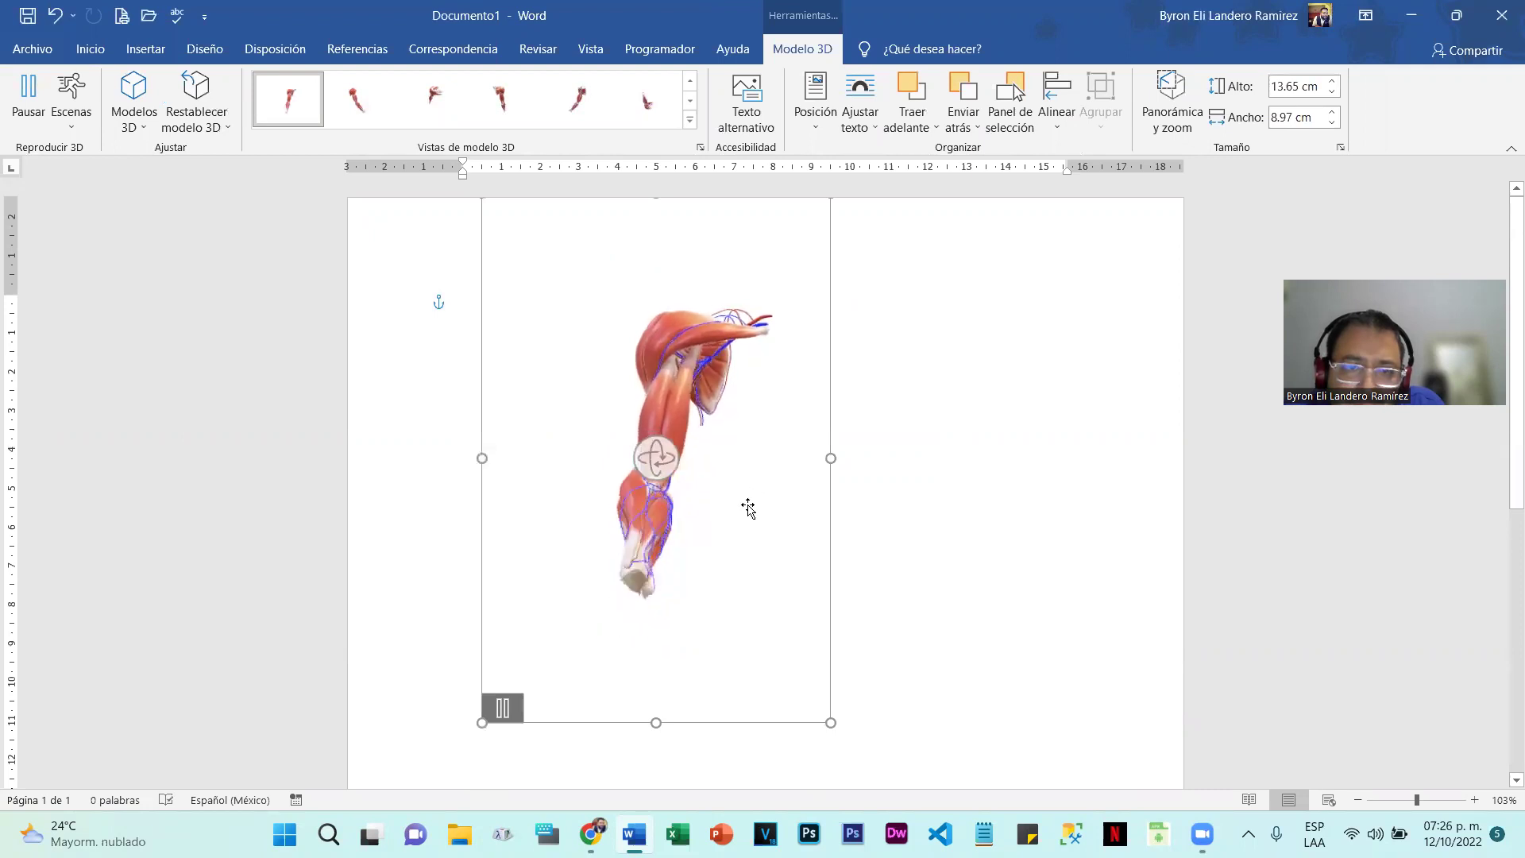
click(929, 507)
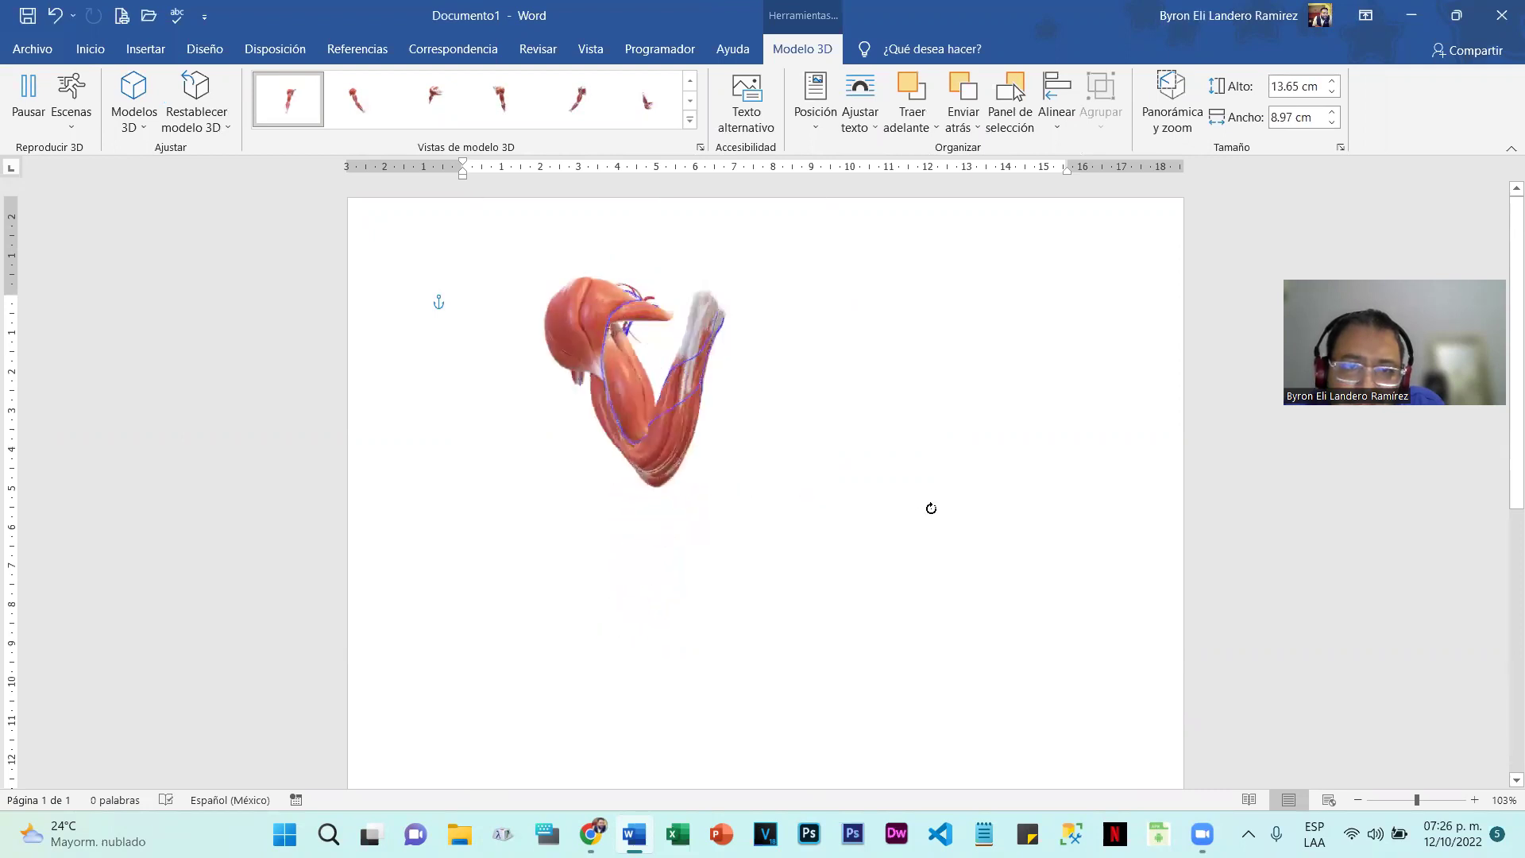
Step: Rotate the arm model further in 3D to show it from several sides, and delete it from the document
key(ctrl+z)
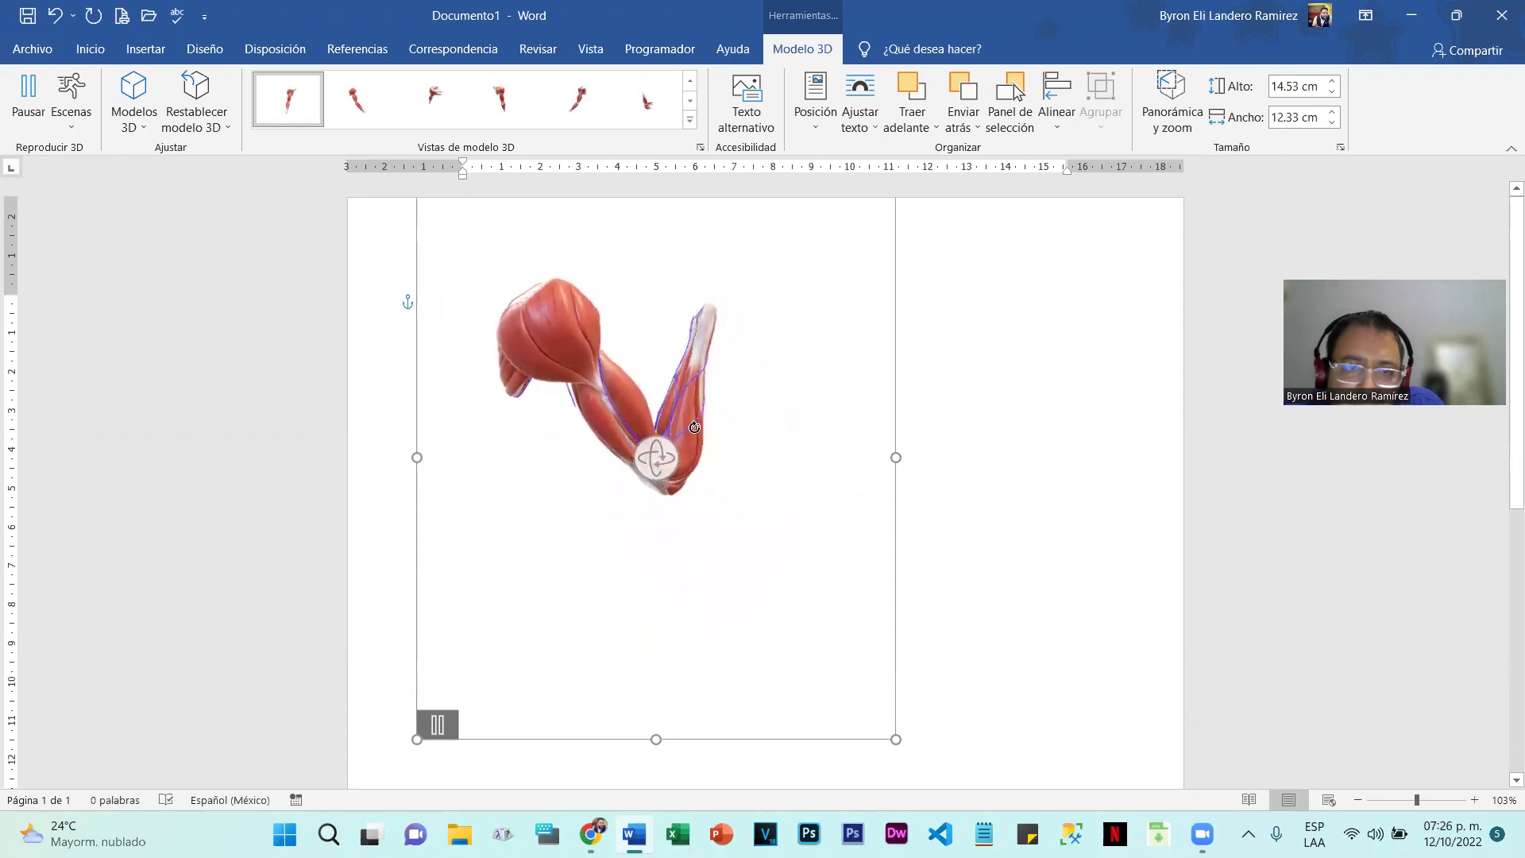
click(1028, 508)
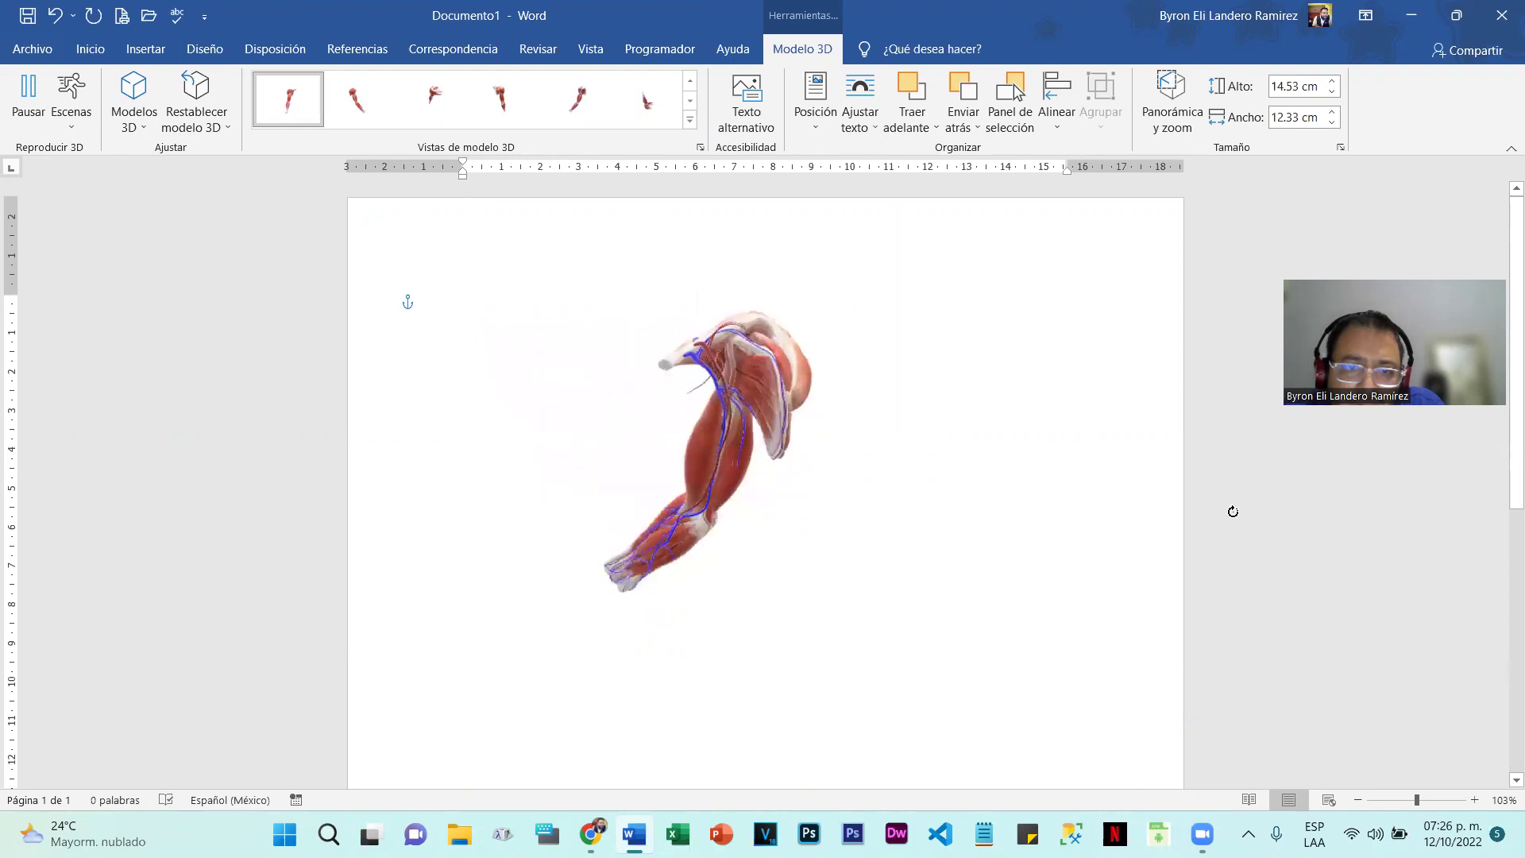
drag(657, 452, 946, 469)
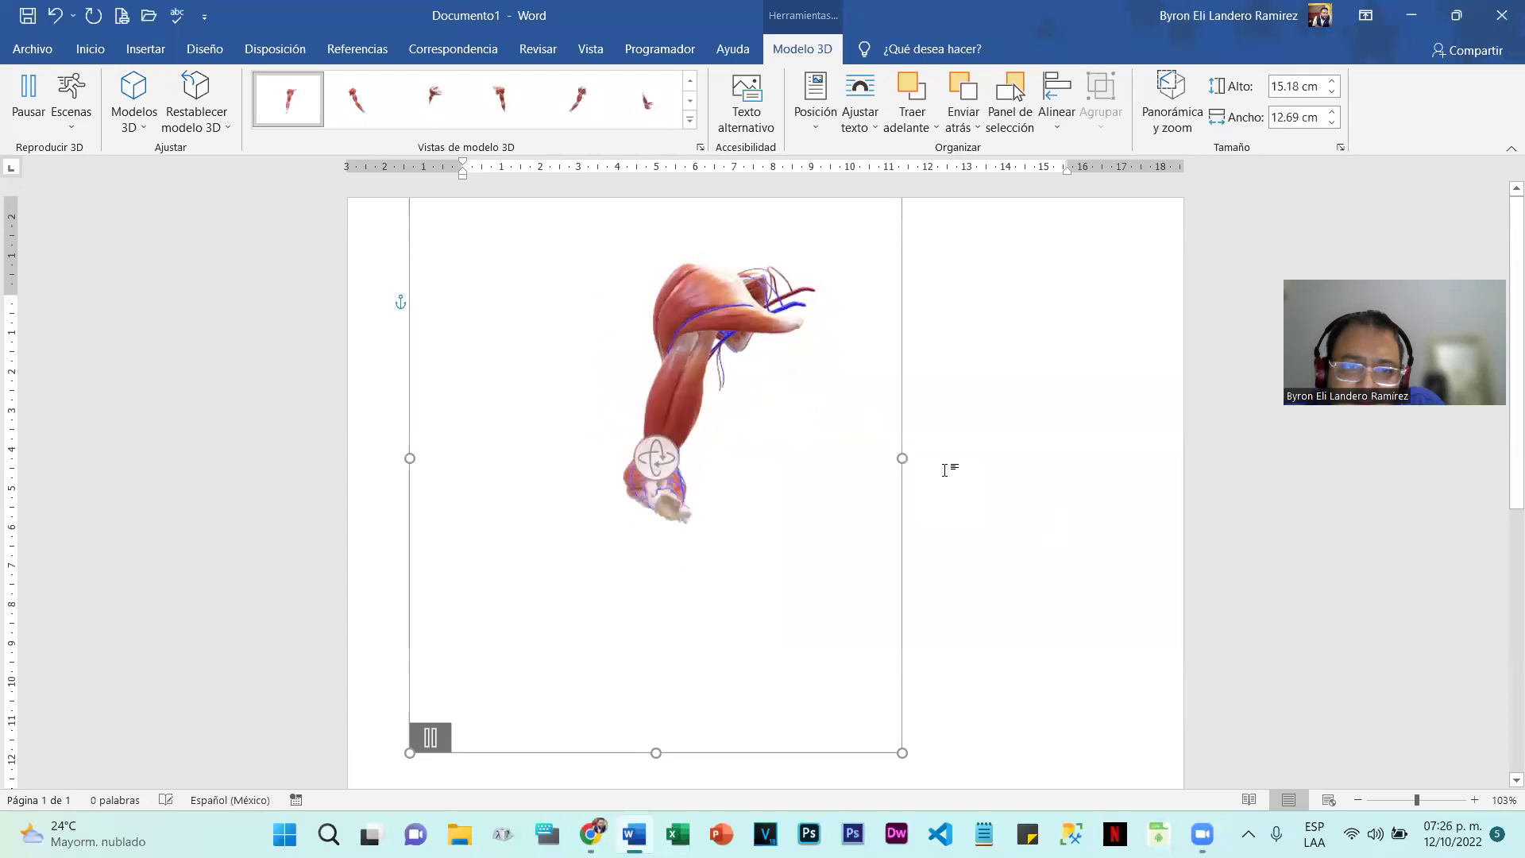
drag(691, 457, 760, 464)
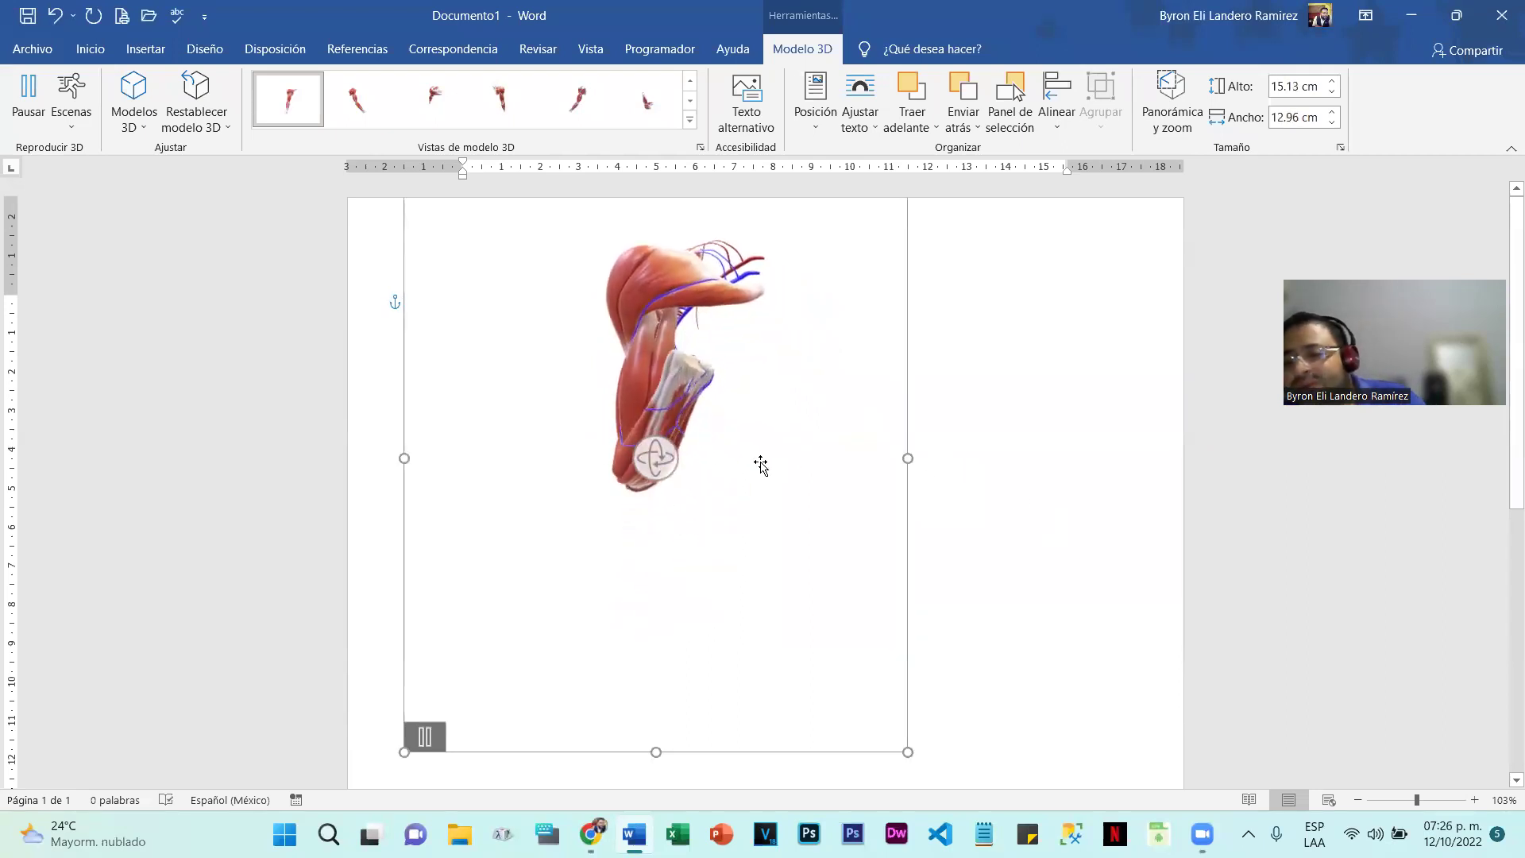
key(Delete)
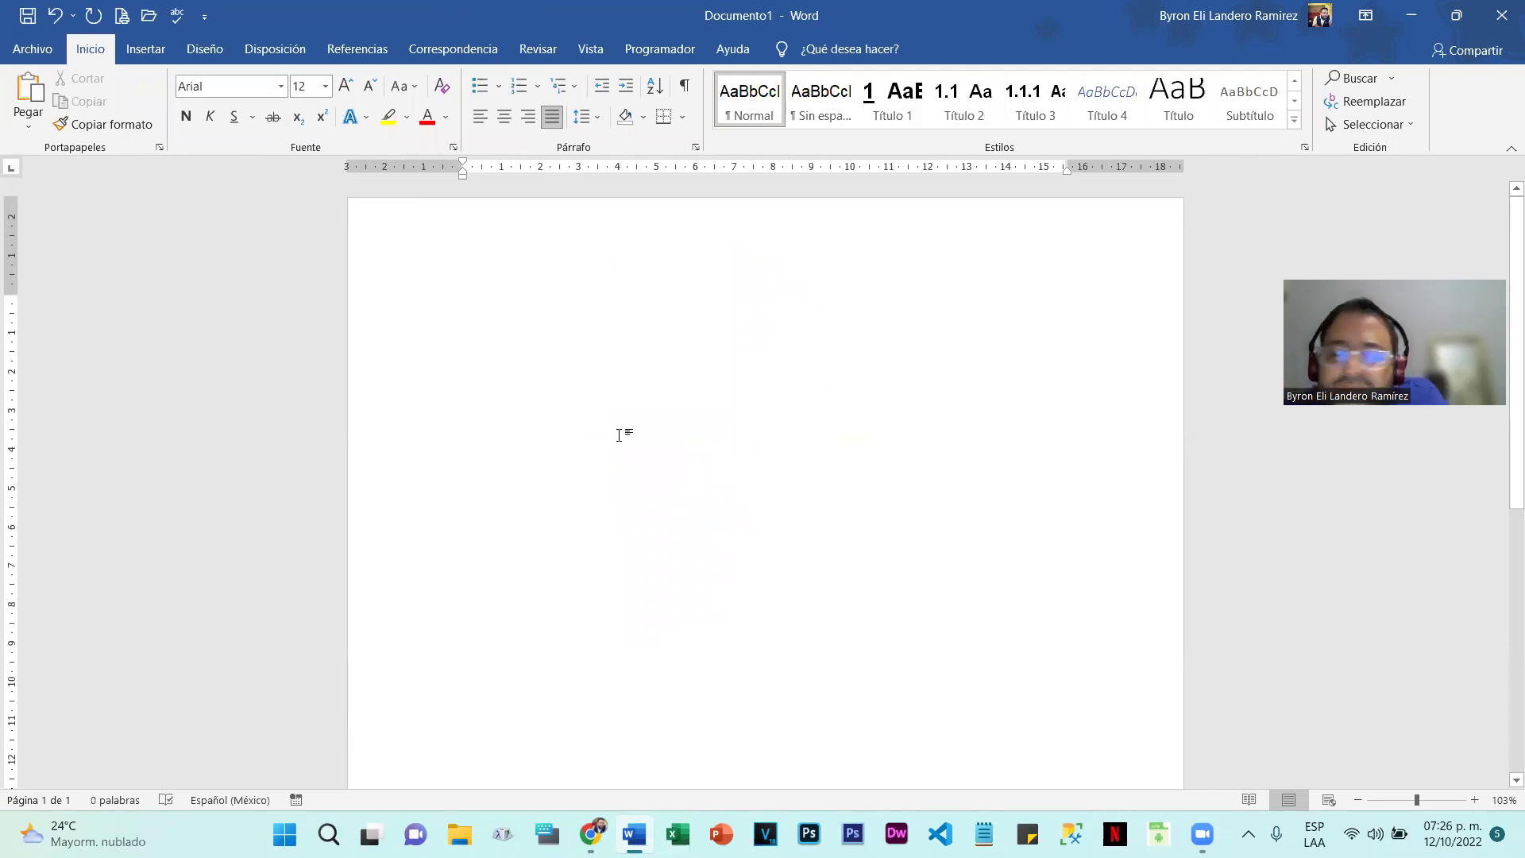
Step: Browse the Medicina category of the online 3D models and close the gallery without inserting anything
click(146, 48)
click(311, 126)
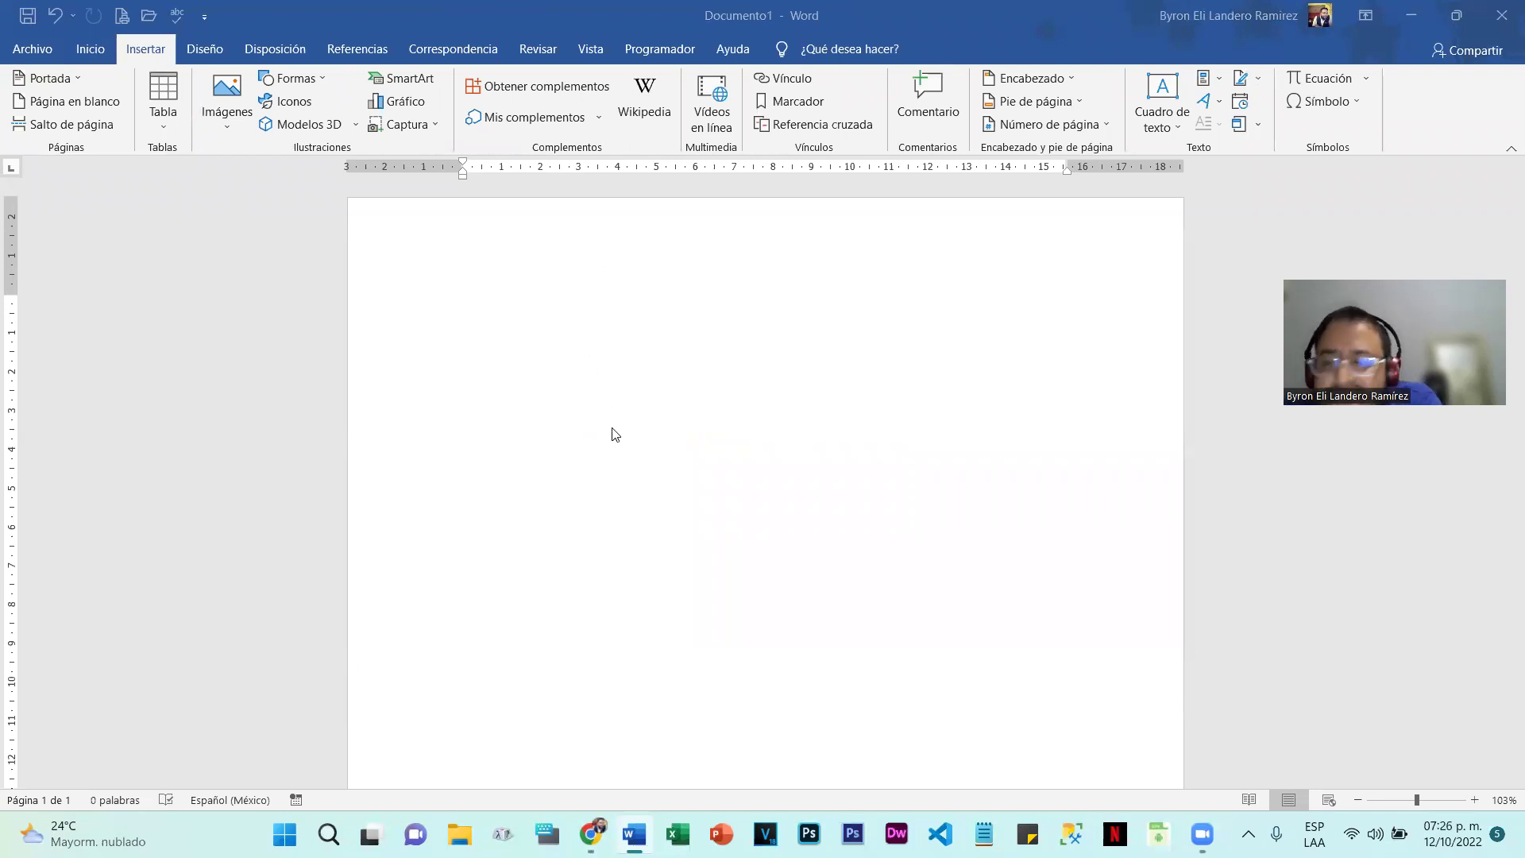
click(356, 124)
click(320, 124)
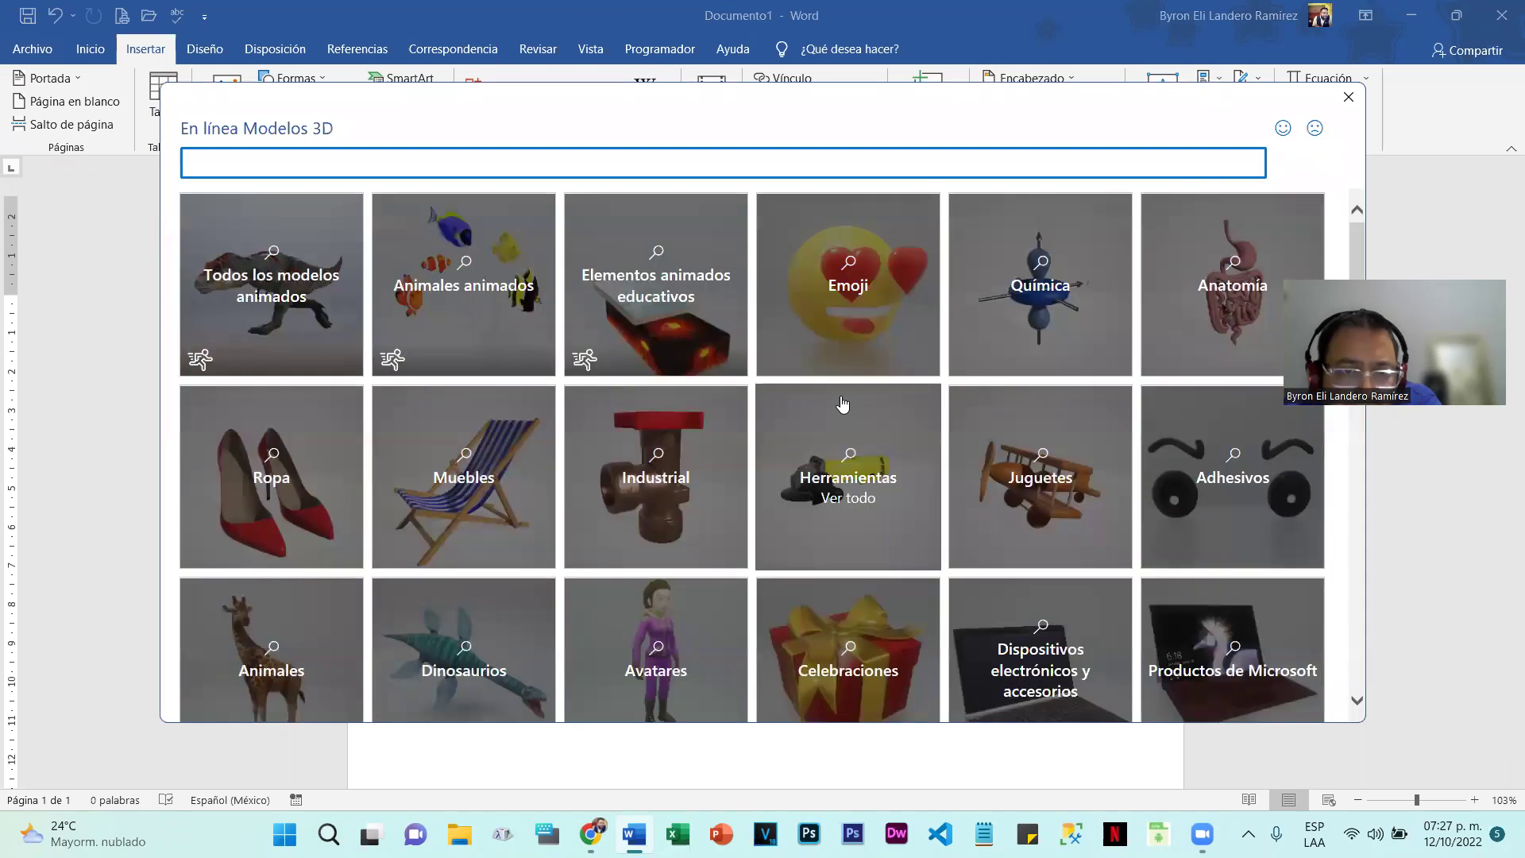
scroll(842, 405, down, 15)
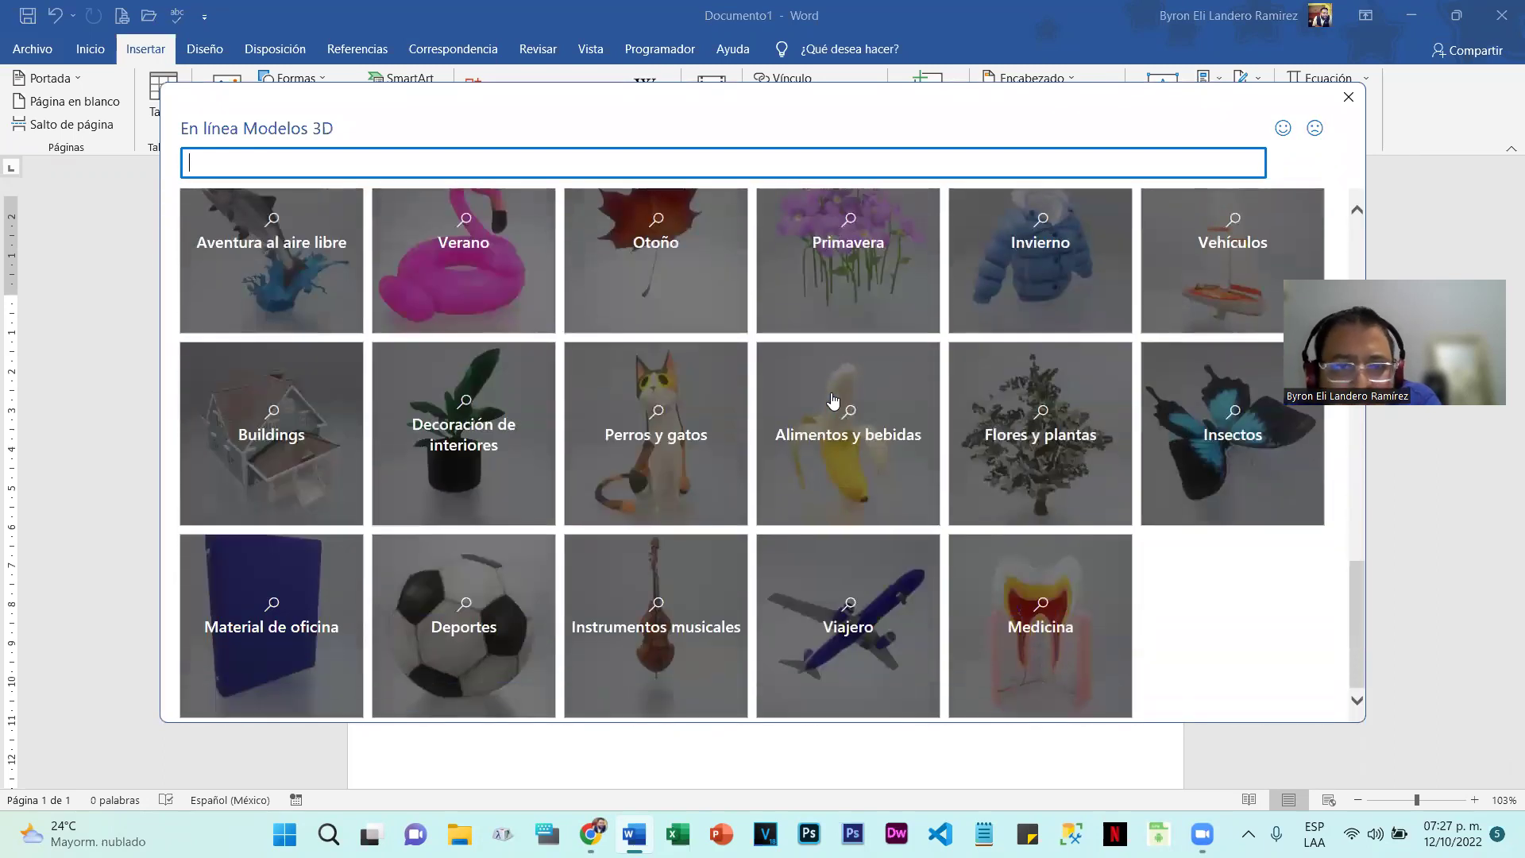
click(1010, 554)
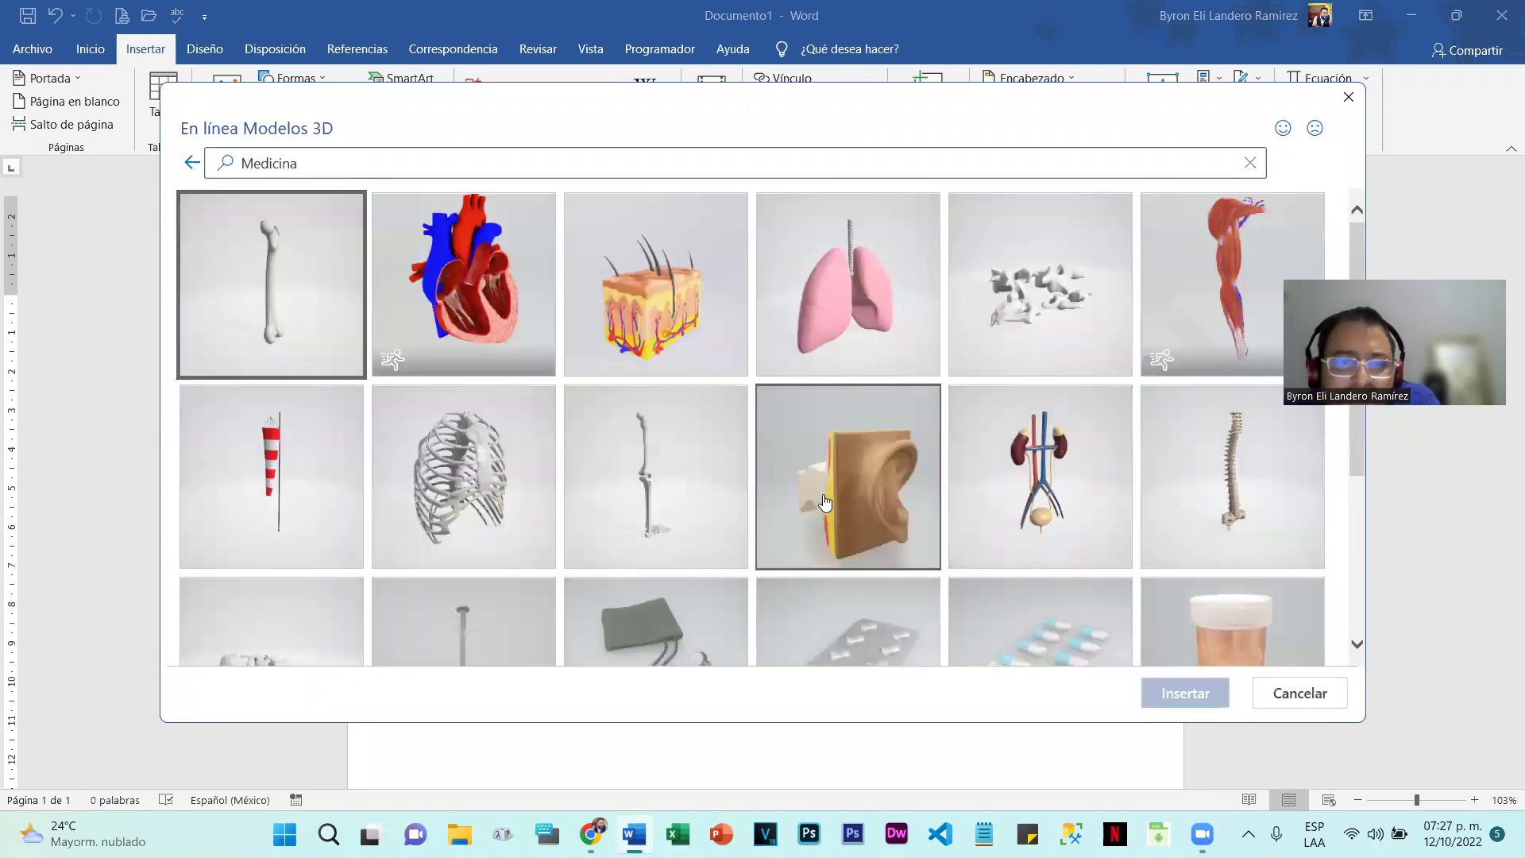
scroll(1020, 509, down, 5)
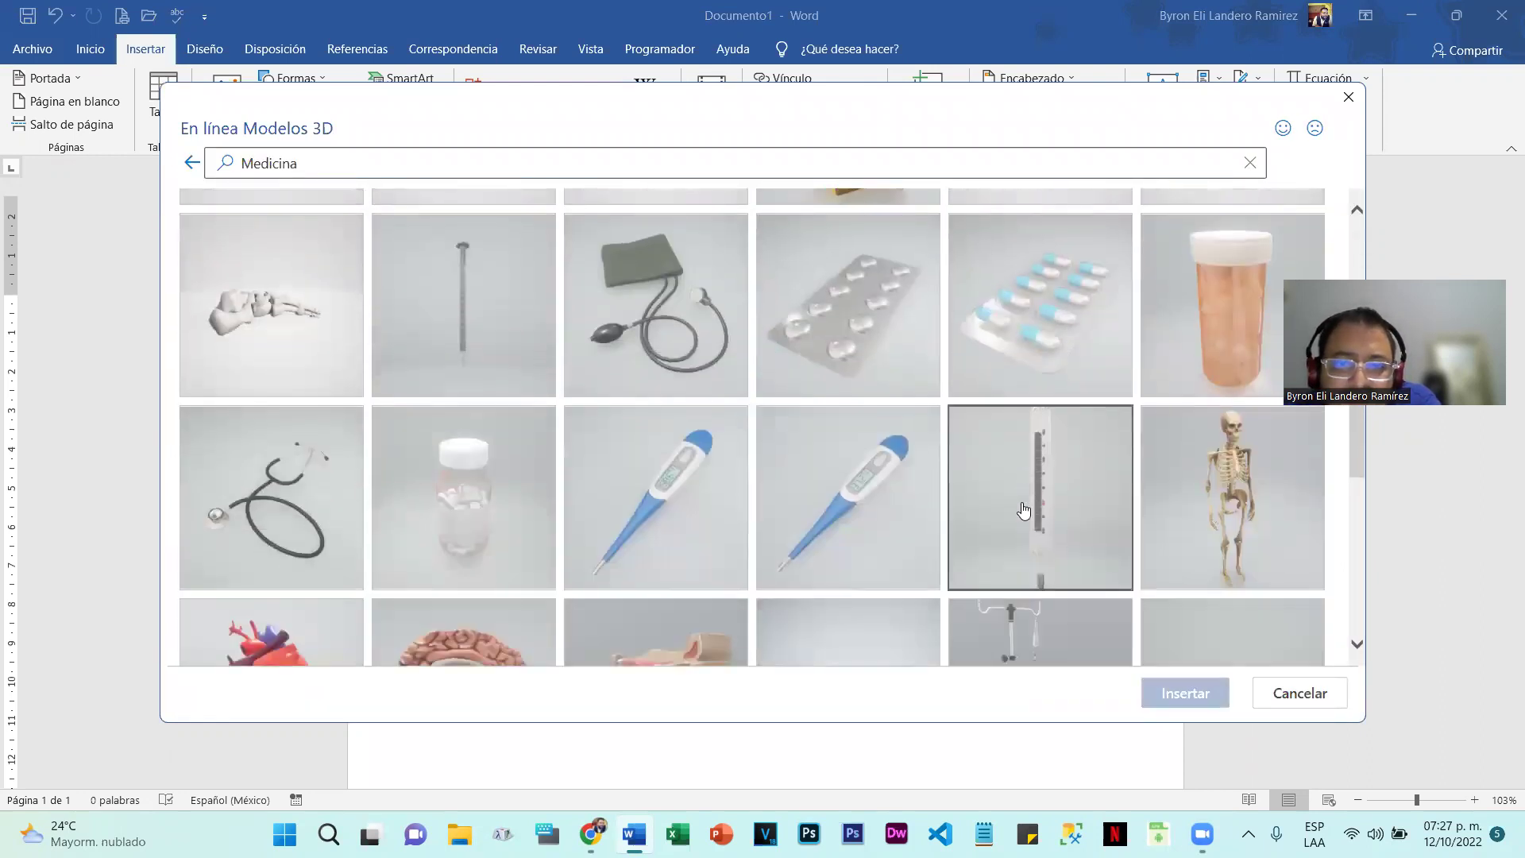
scroll(1023, 510, down, 6)
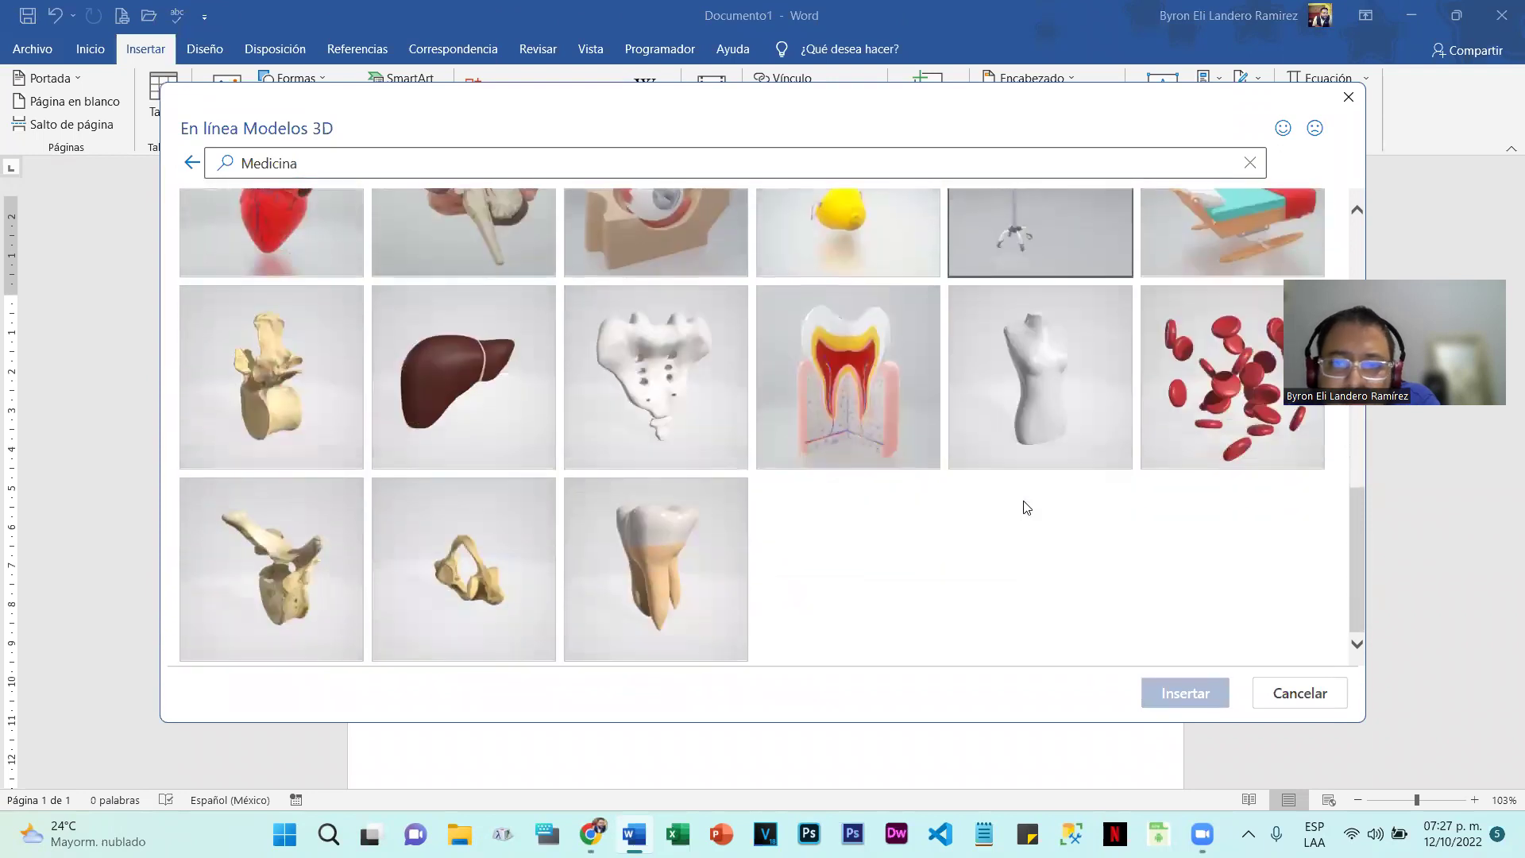
scroll(1025, 502, up, 10)
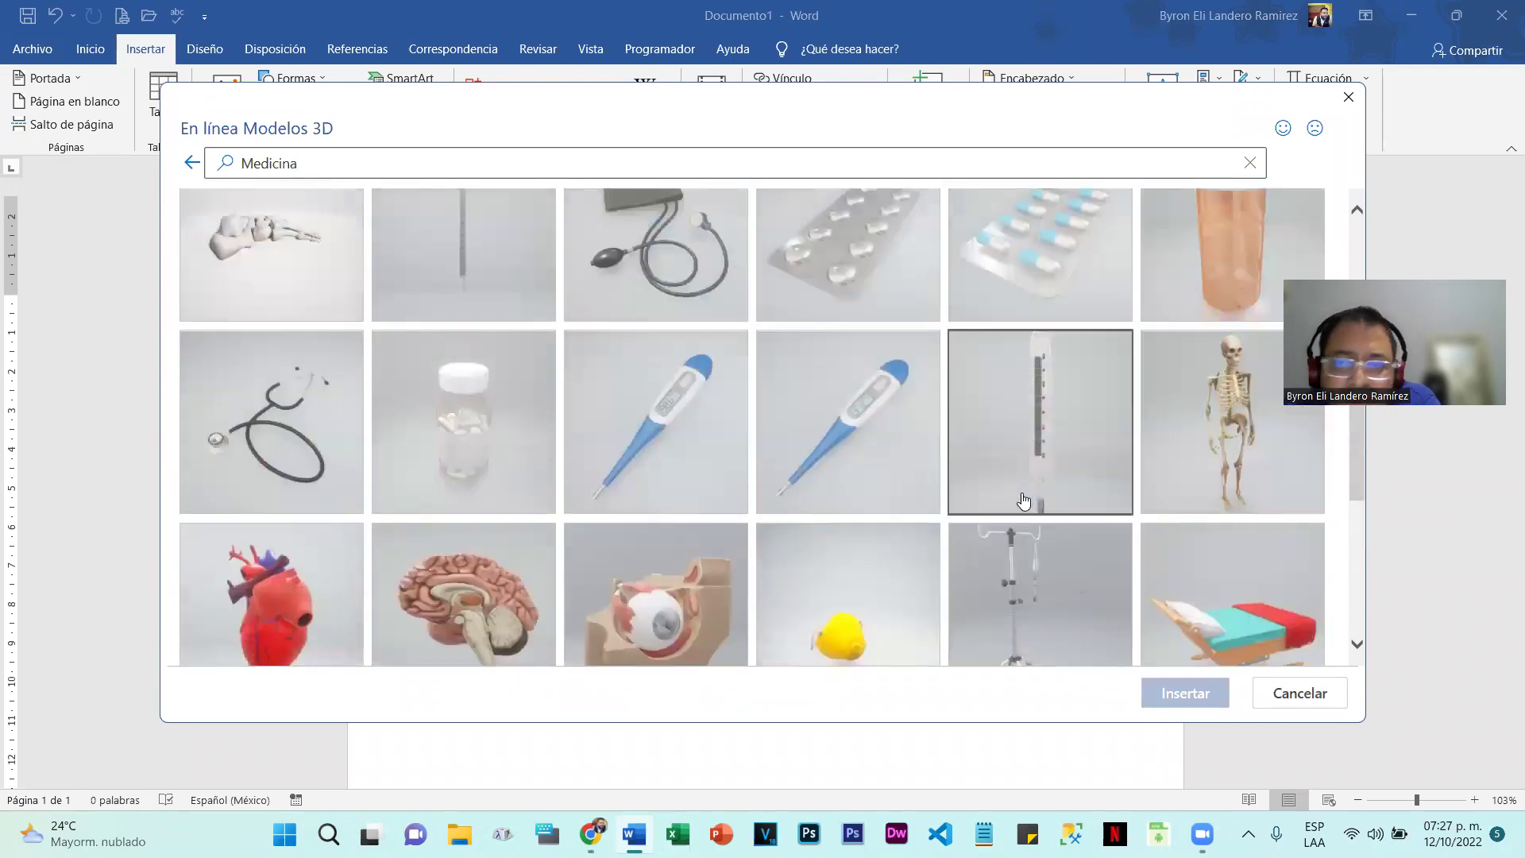
scroll(1231, 293, up, 2)
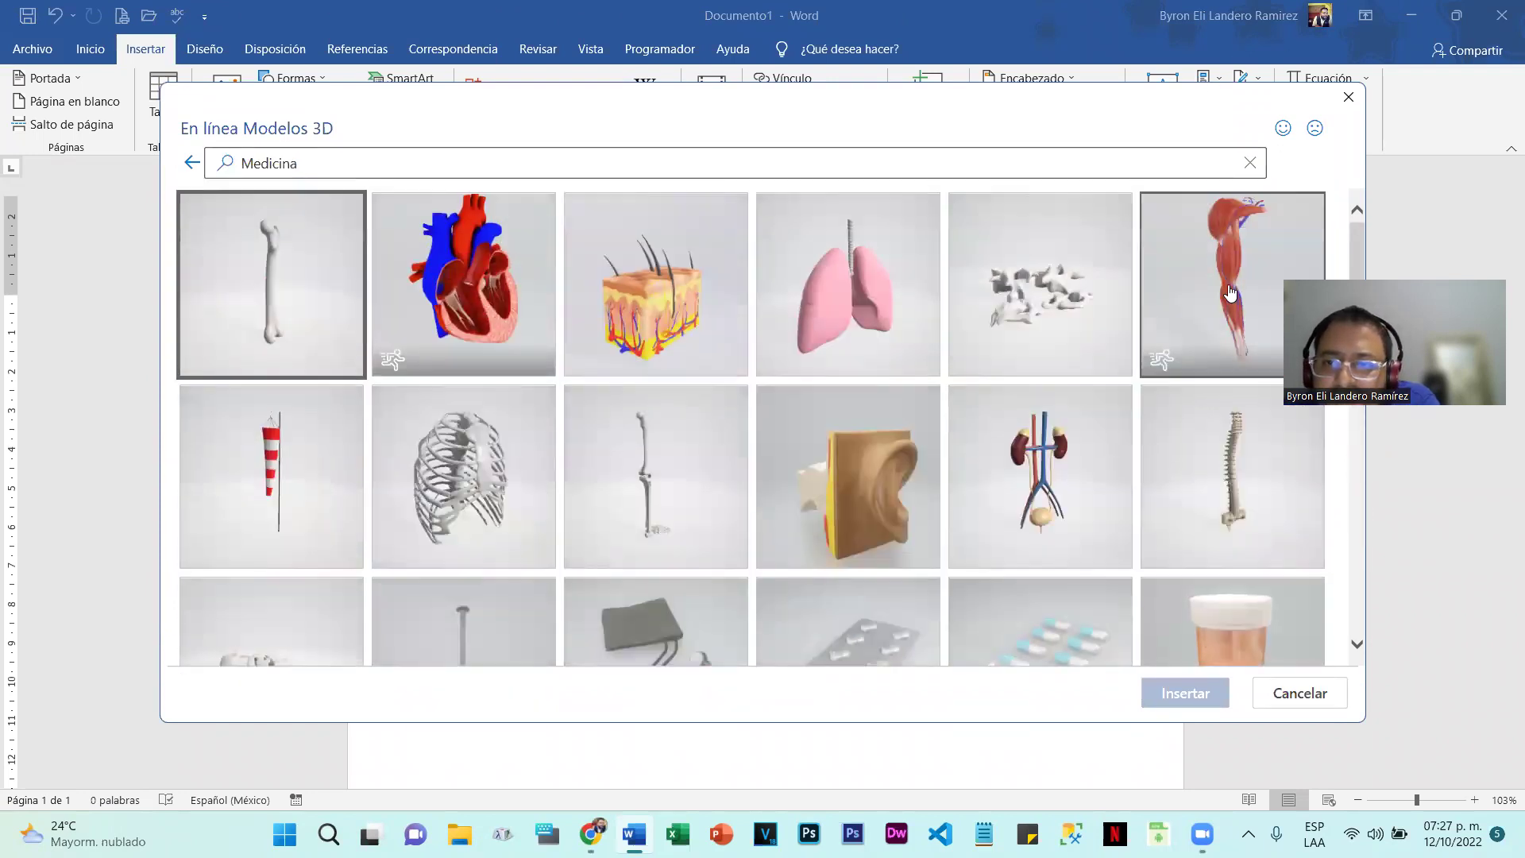
click(1348, 96)
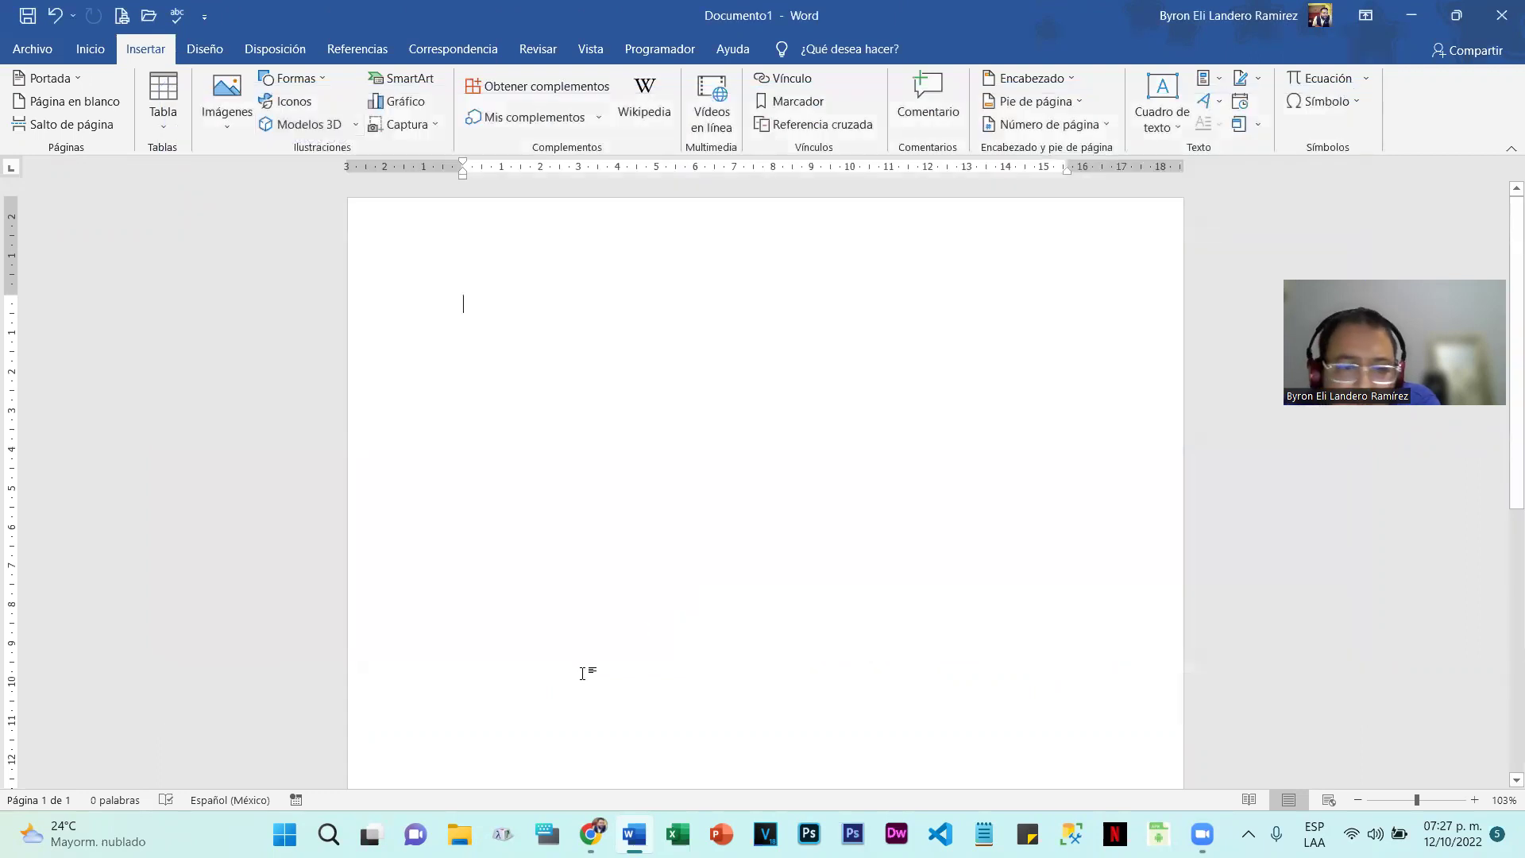
Step: Switch to Chrome and search Google for "descargar imagenes 3d para word"
key(alt+Tab)
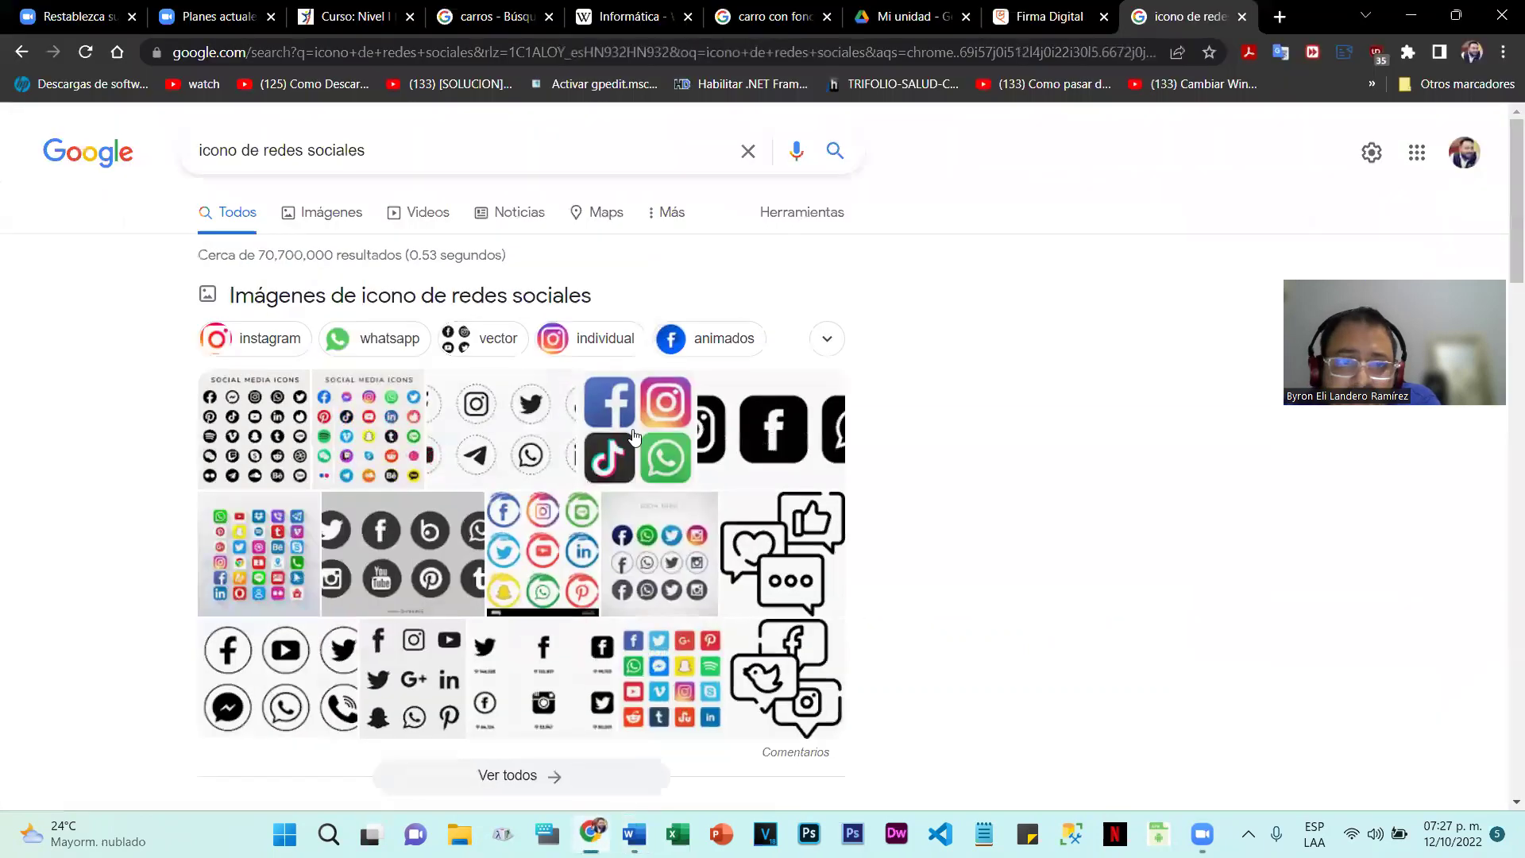
click(748, 151)
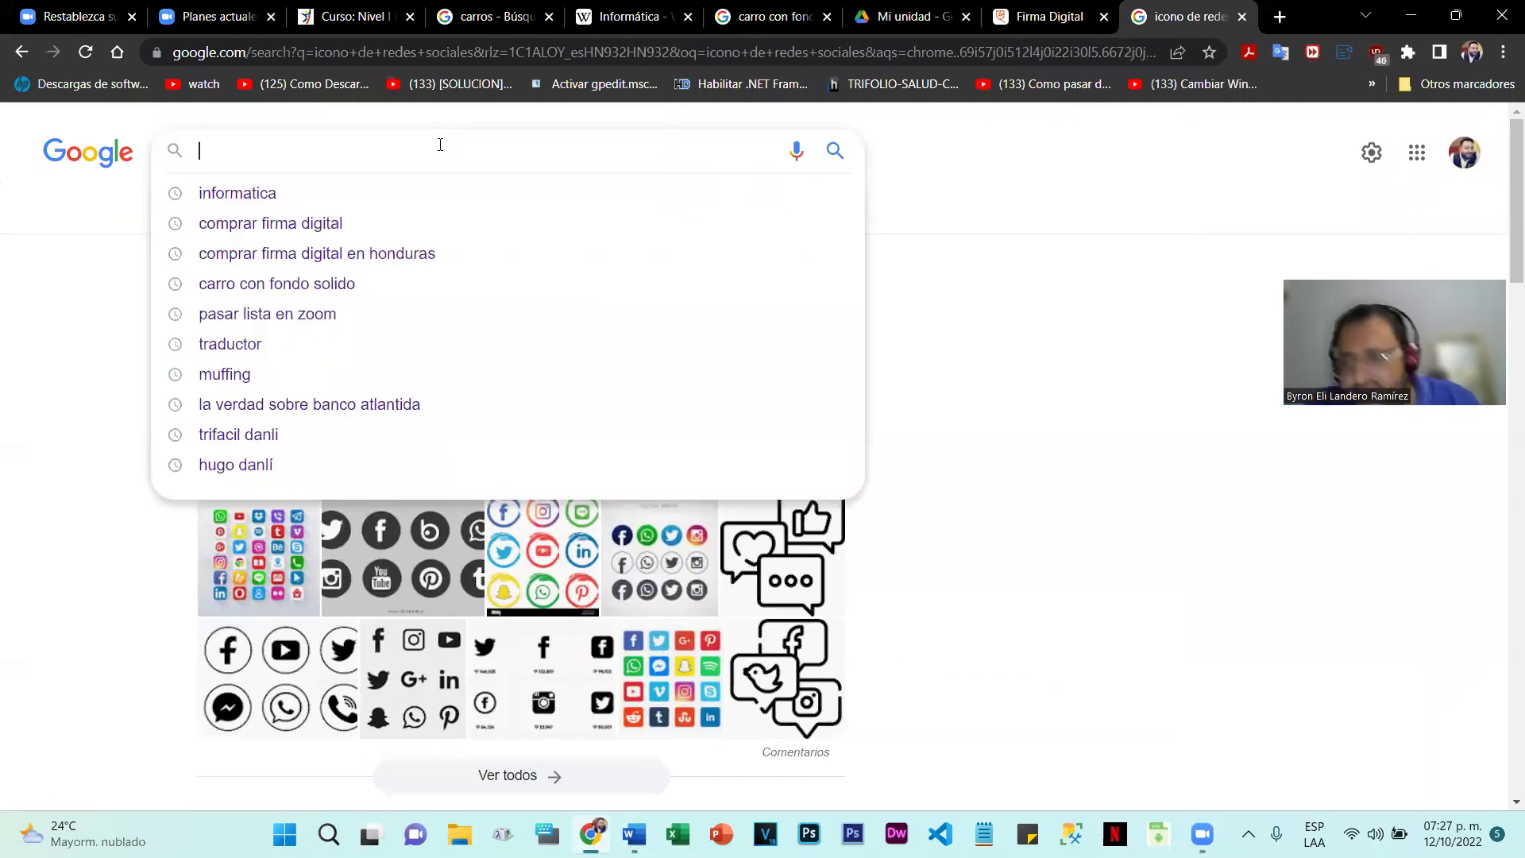
text(descargar )
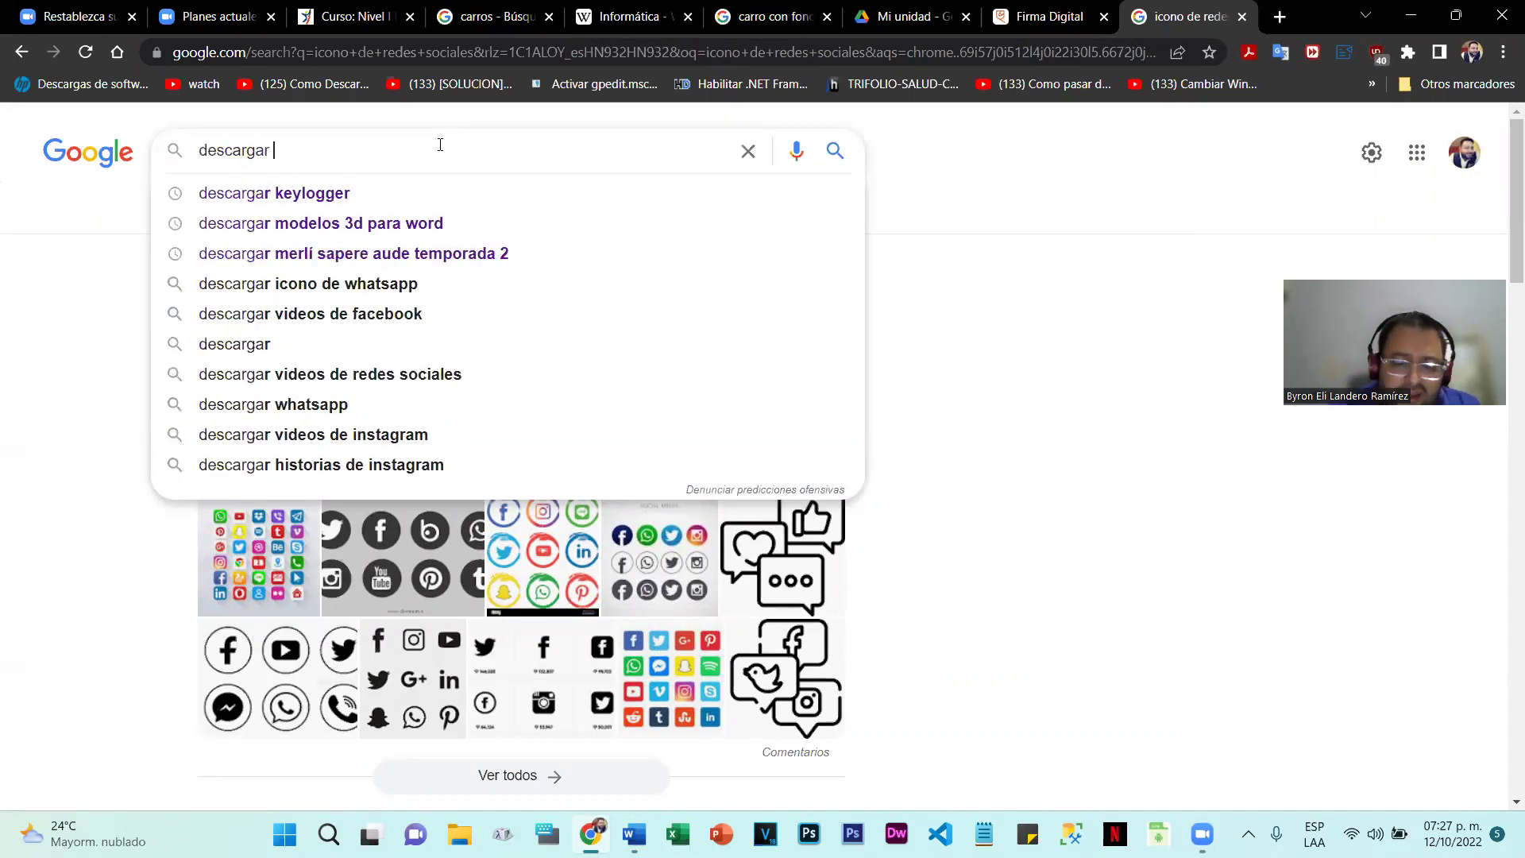
text(imagenes 3d )
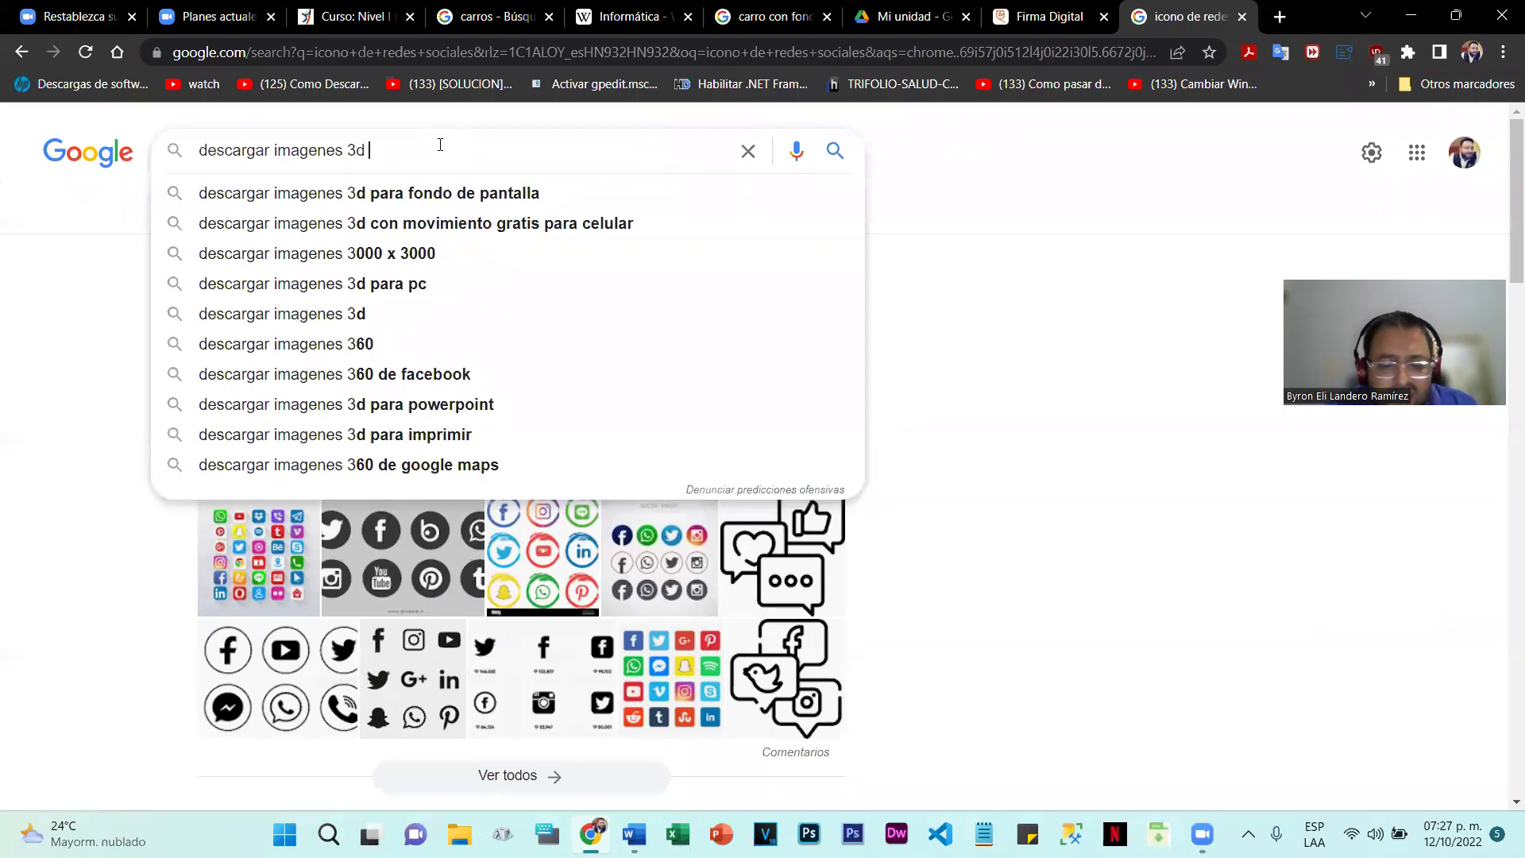
text(para )
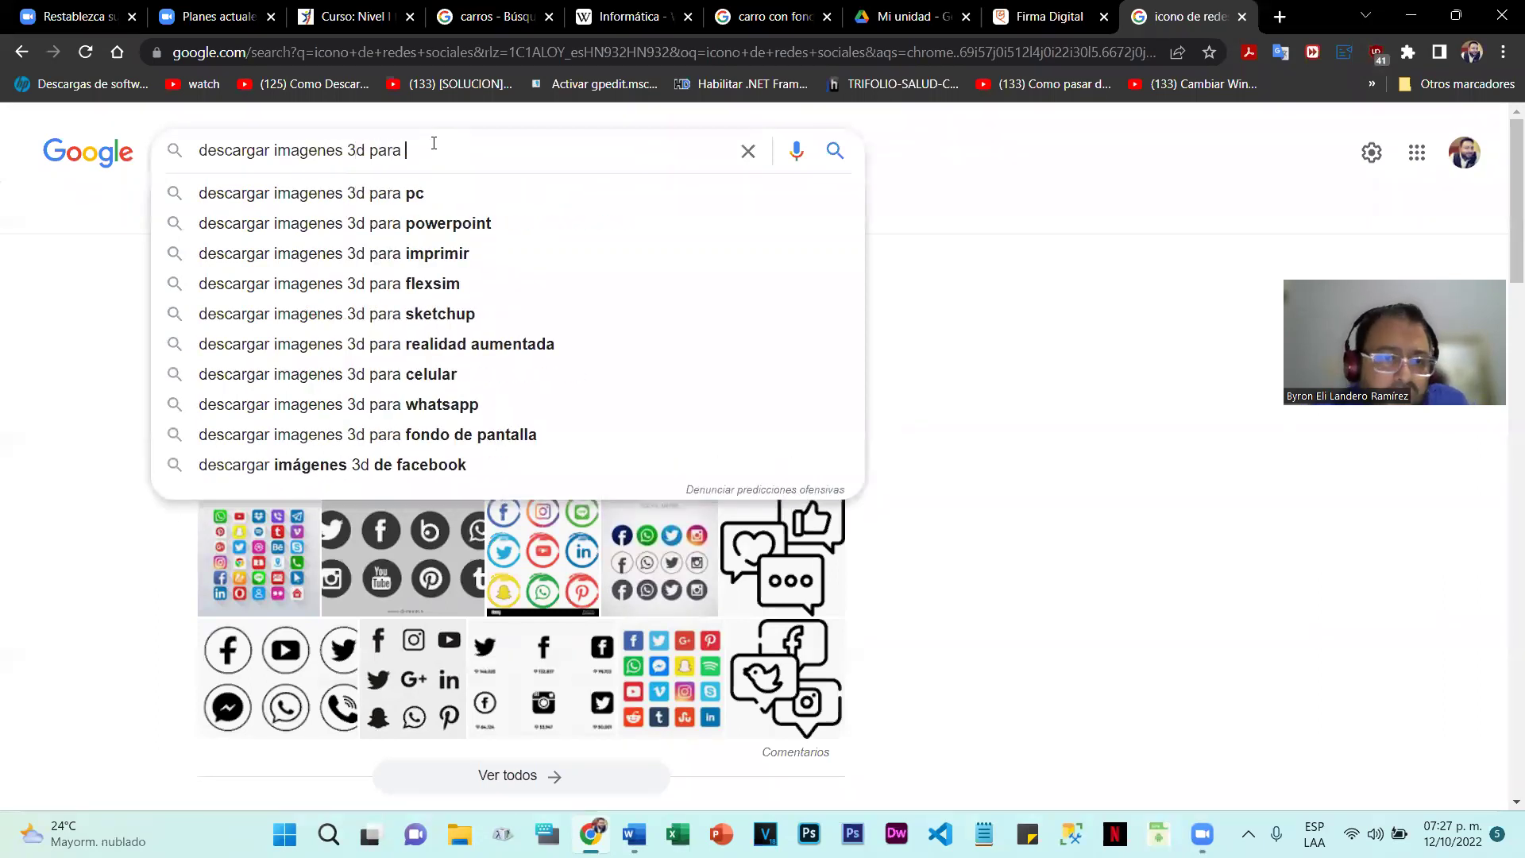
text(w)
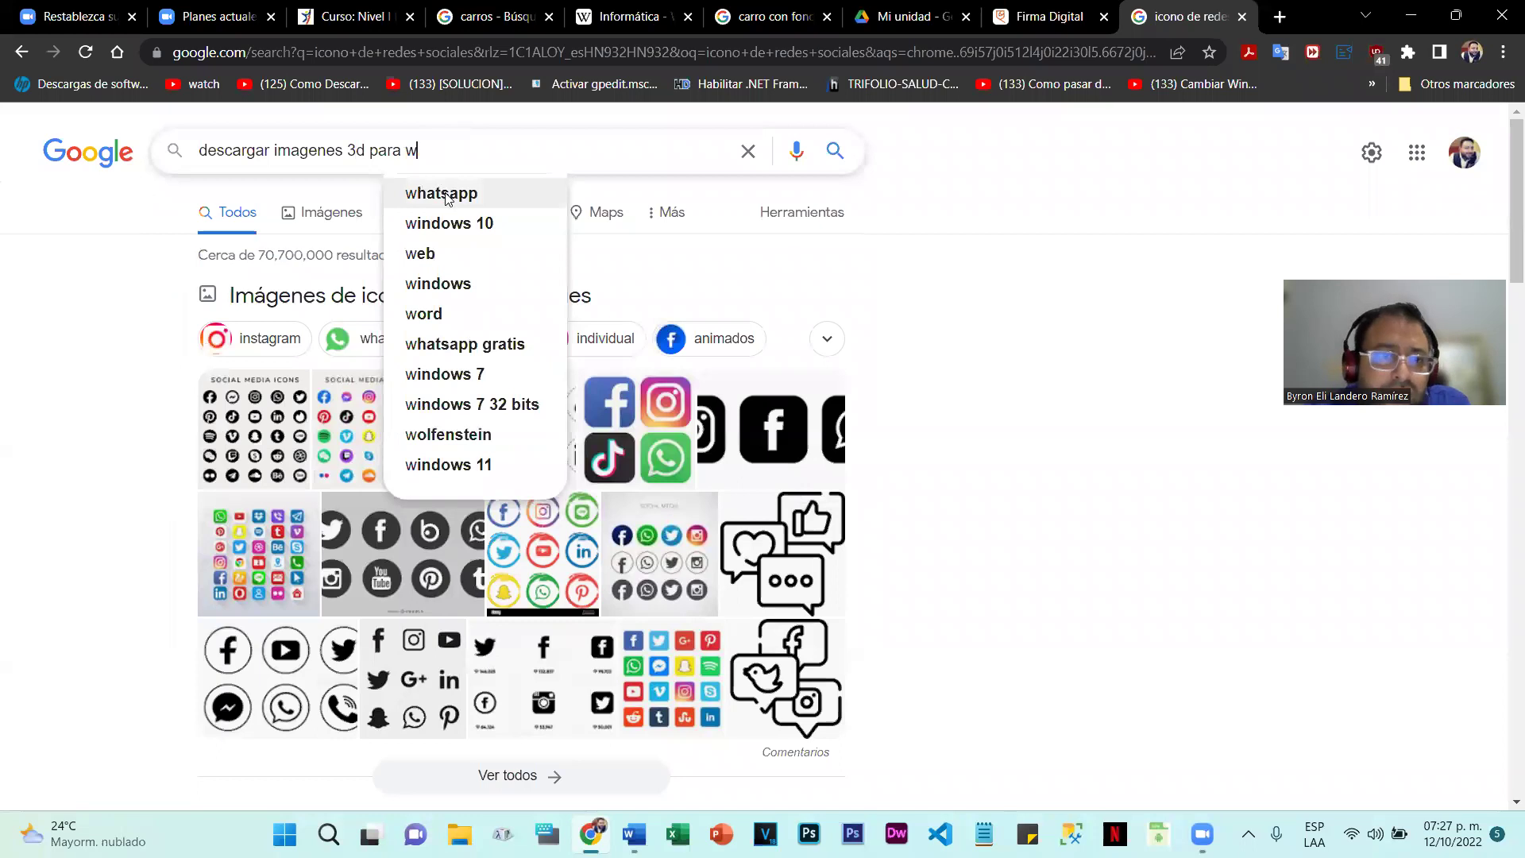
click(438, 316)
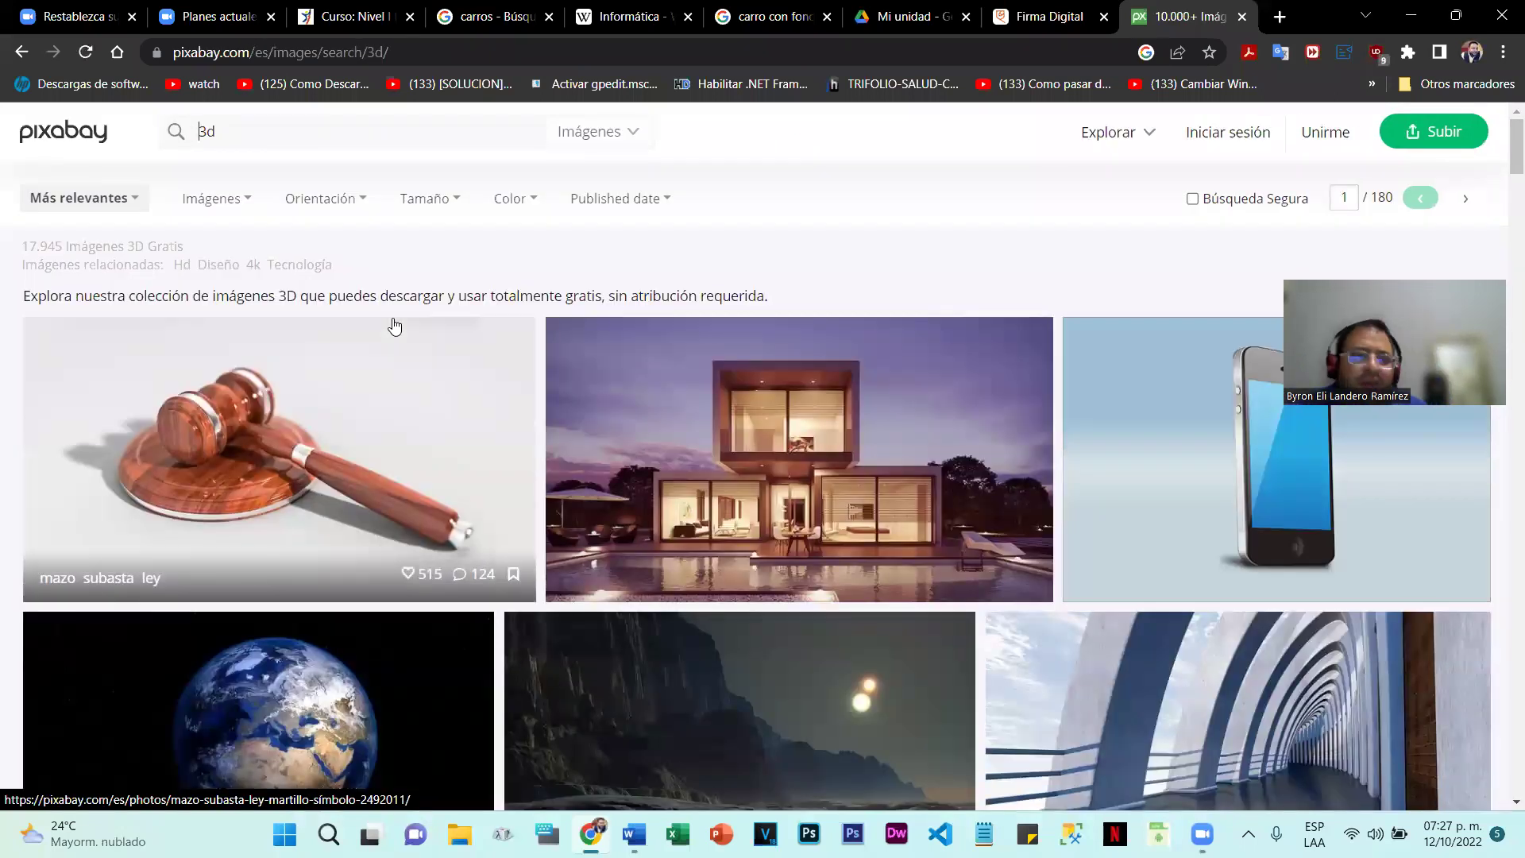
Step: Look through Pixabay's free 3D images, view the key-in-lock illustration and return to the Google results
scroll(829, 481, down, 2)
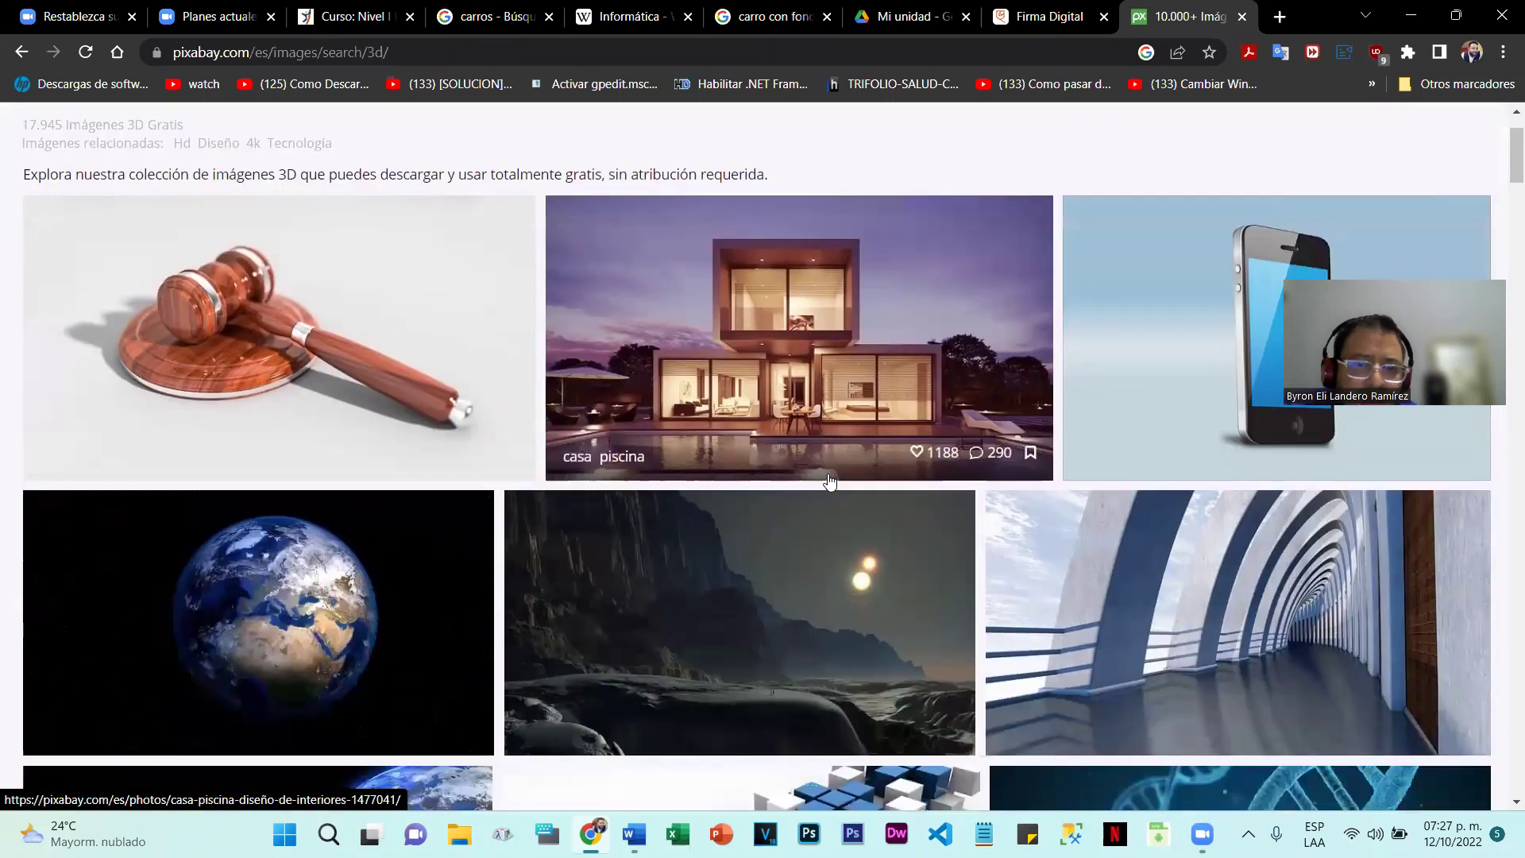
scroll(828, 482, down, 5)
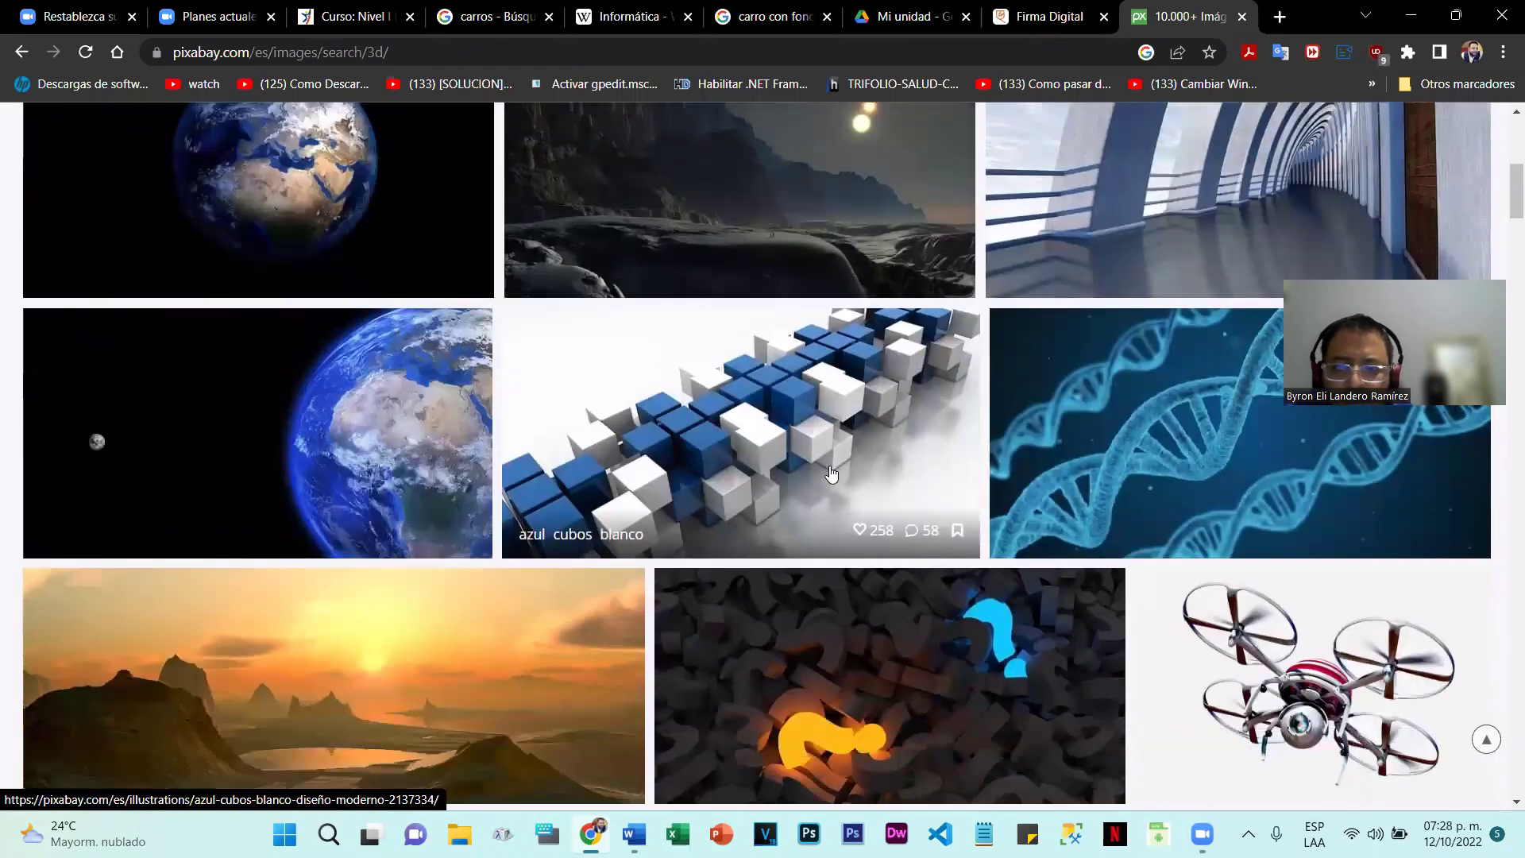
scroll(831, 474, down, 1)
scroll(834, 472, down, 3)
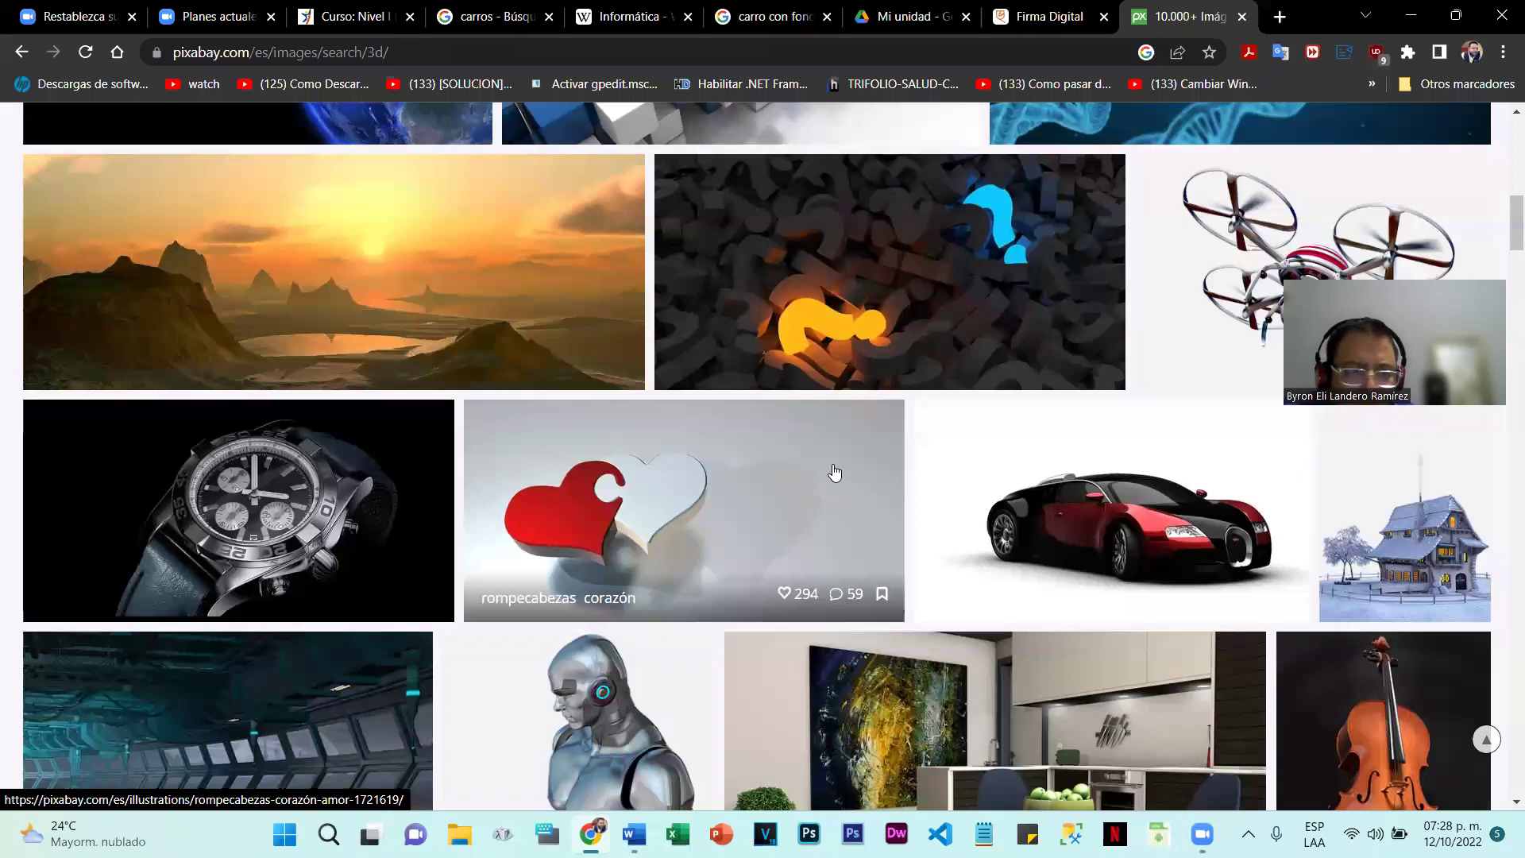
scroll(834, 471, down, 4)
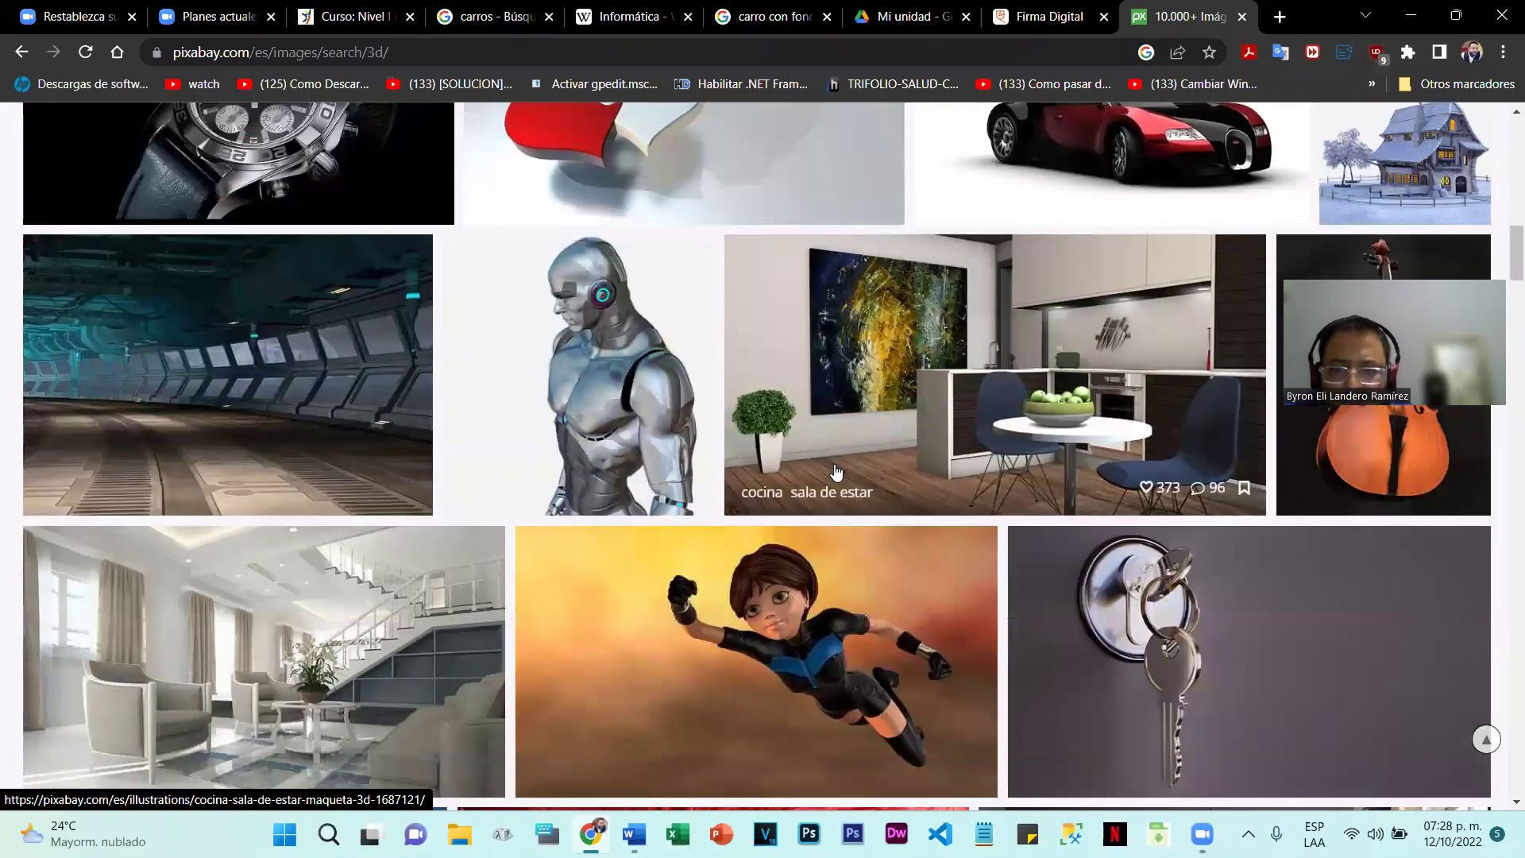
scroll(834, 472, down, 4)
click(1057, 388)
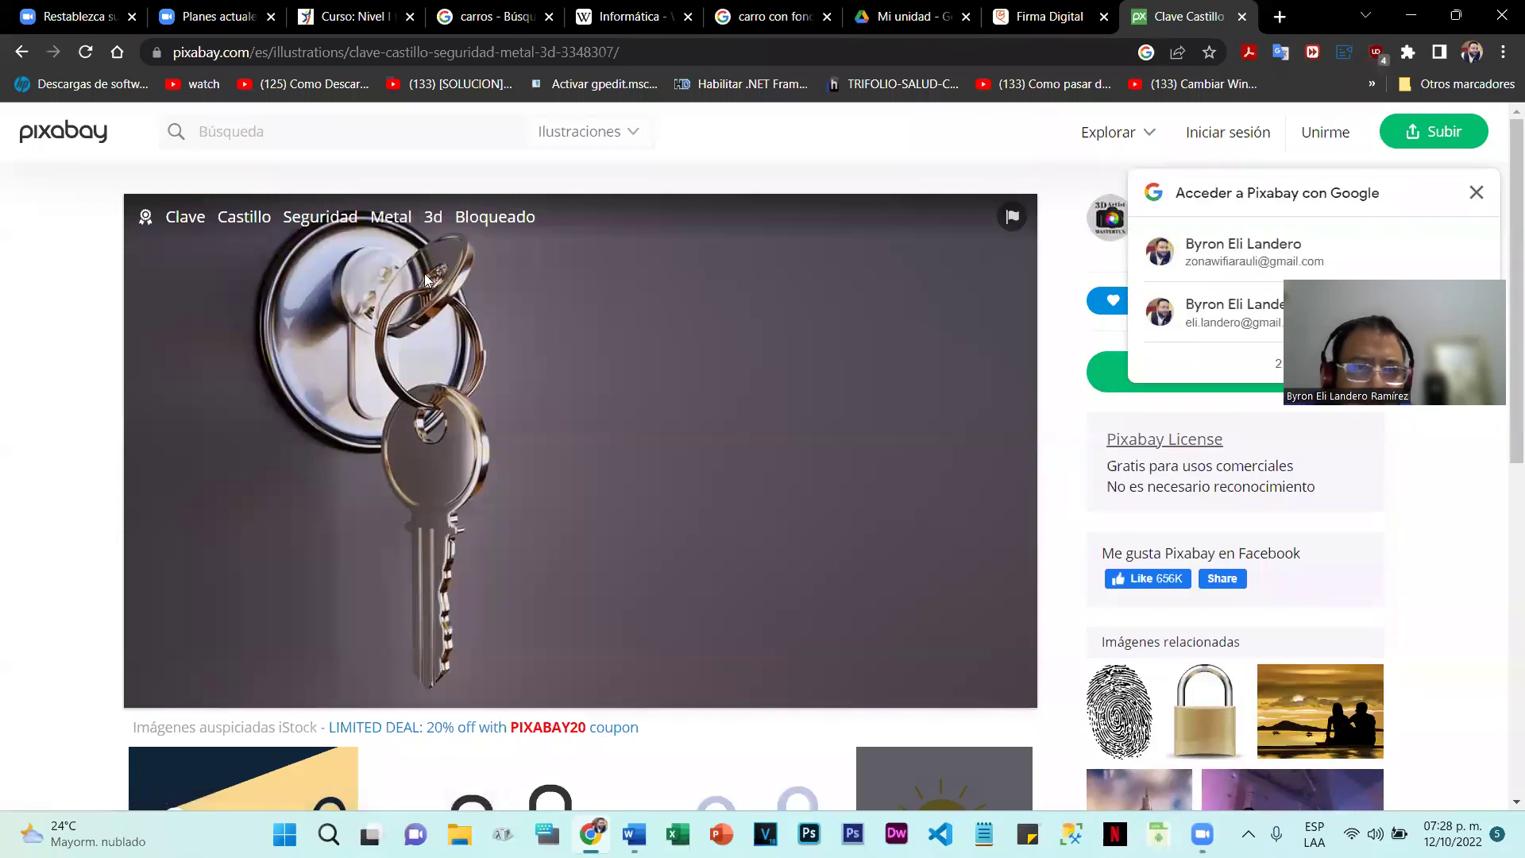
click(19, 53)
click(19, 53)
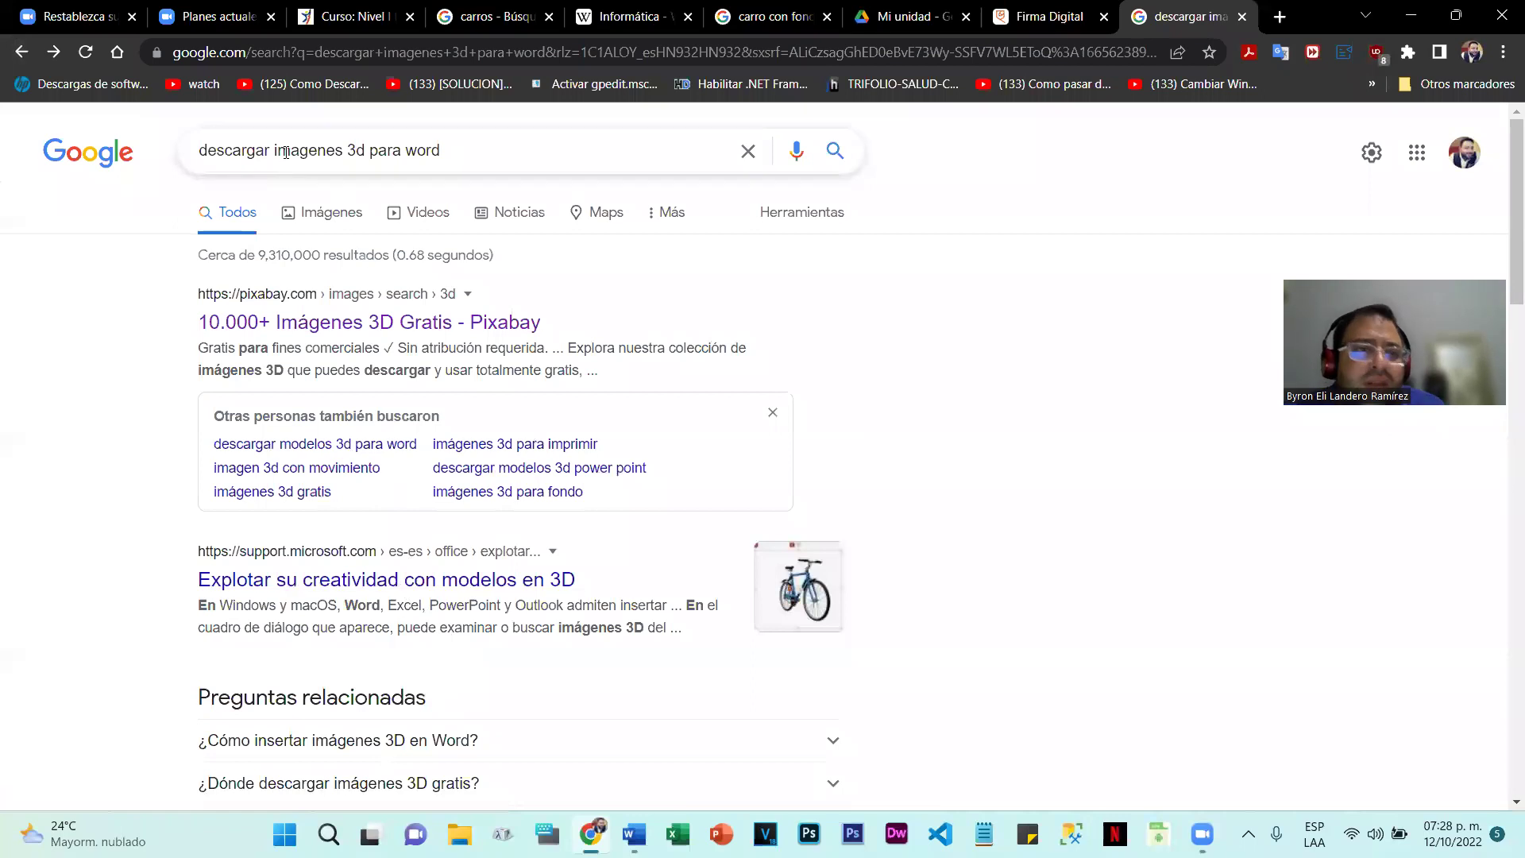
Step: Change the Google search to "descargar modelos 3d para word" and open the Free3D World models result
double_click(328, 149)
text(modelos)
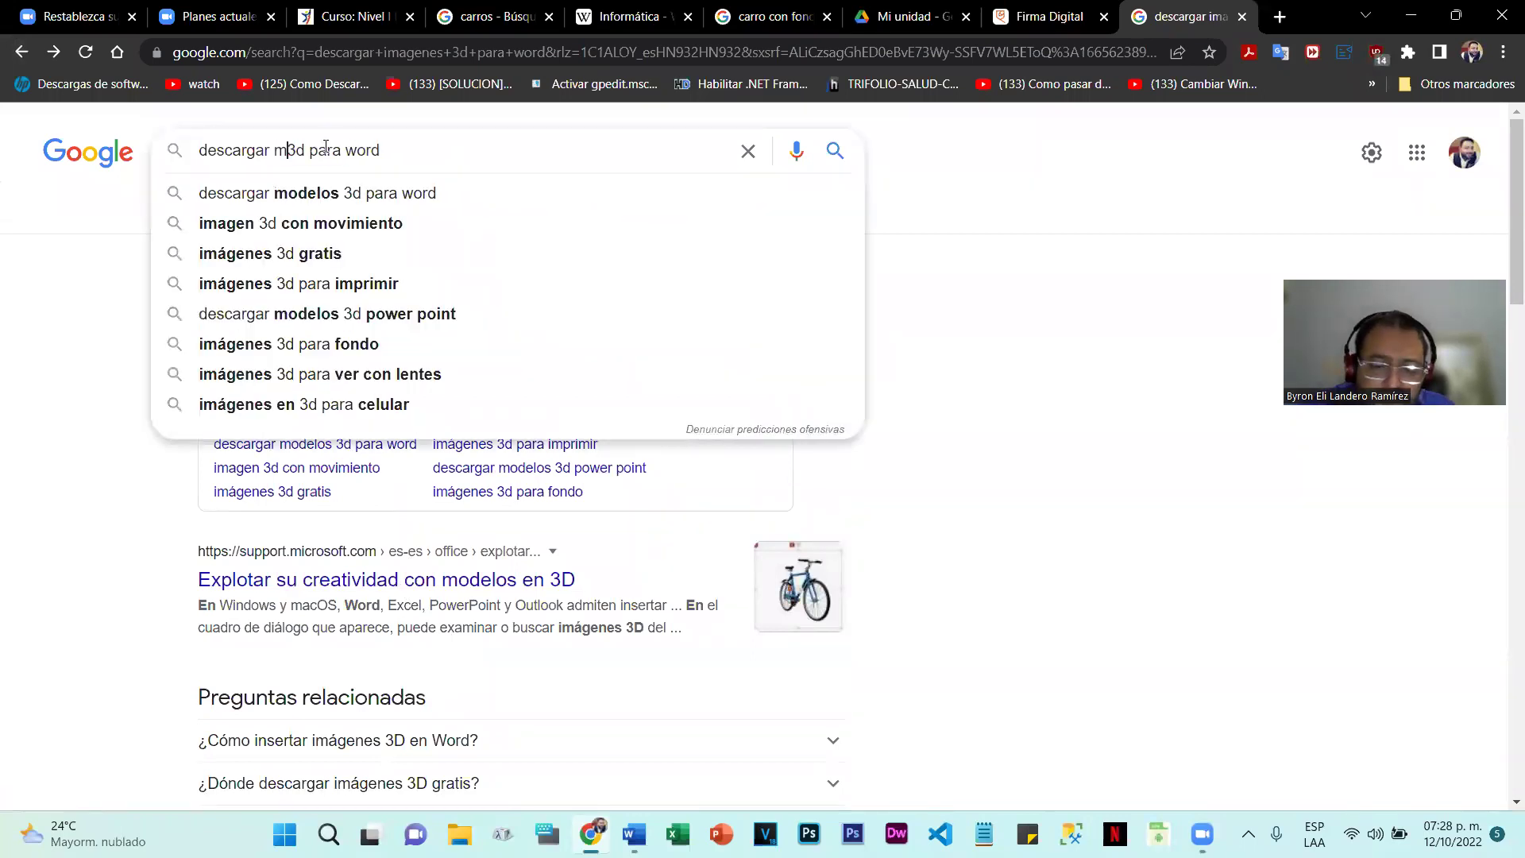
key(Return)
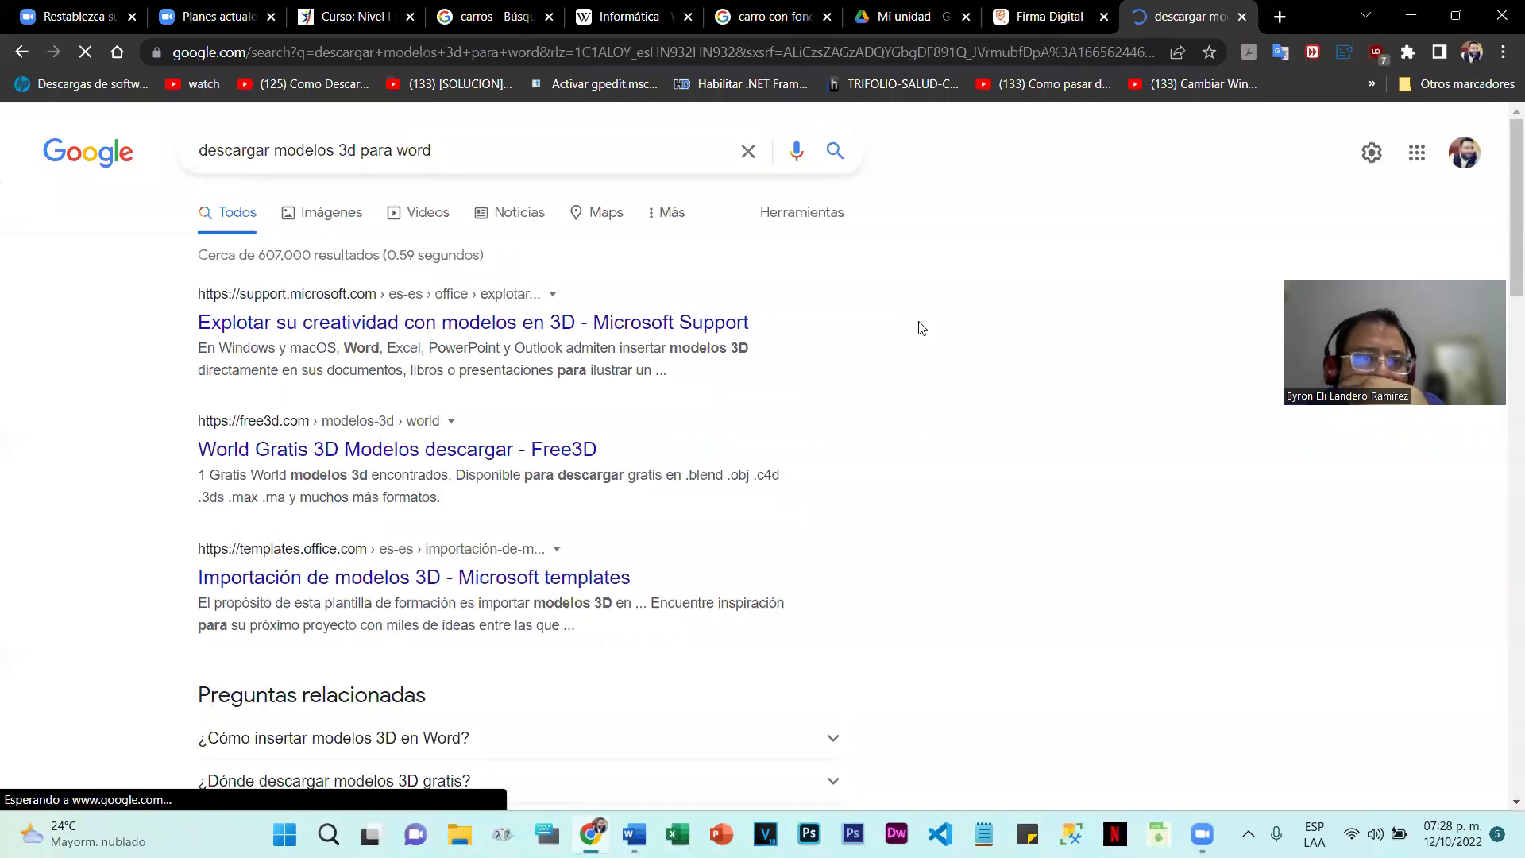
scroll(1063, 343, down, 1)
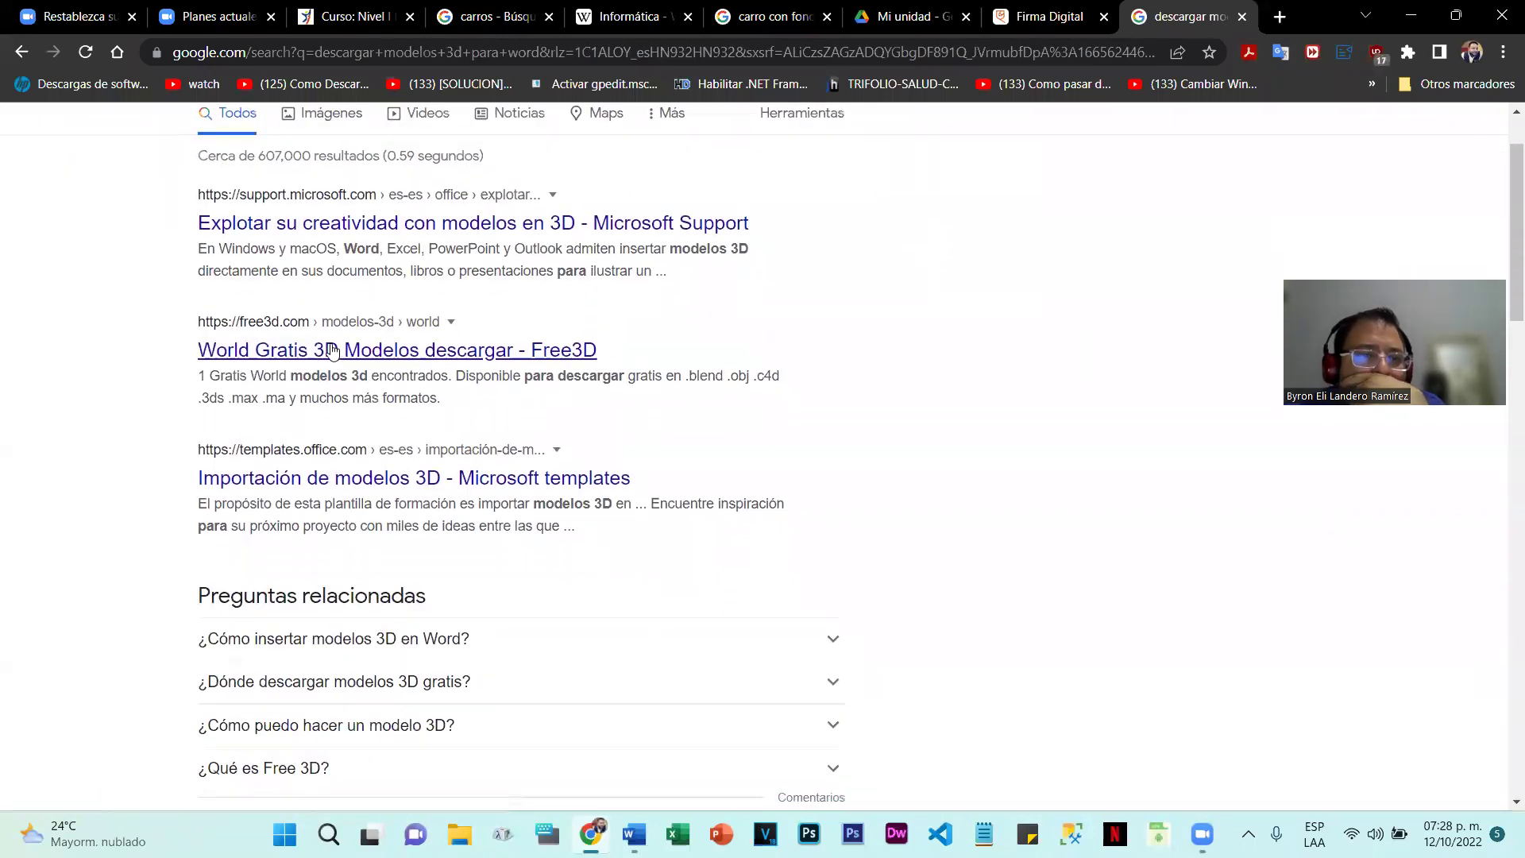
click(495, 357)
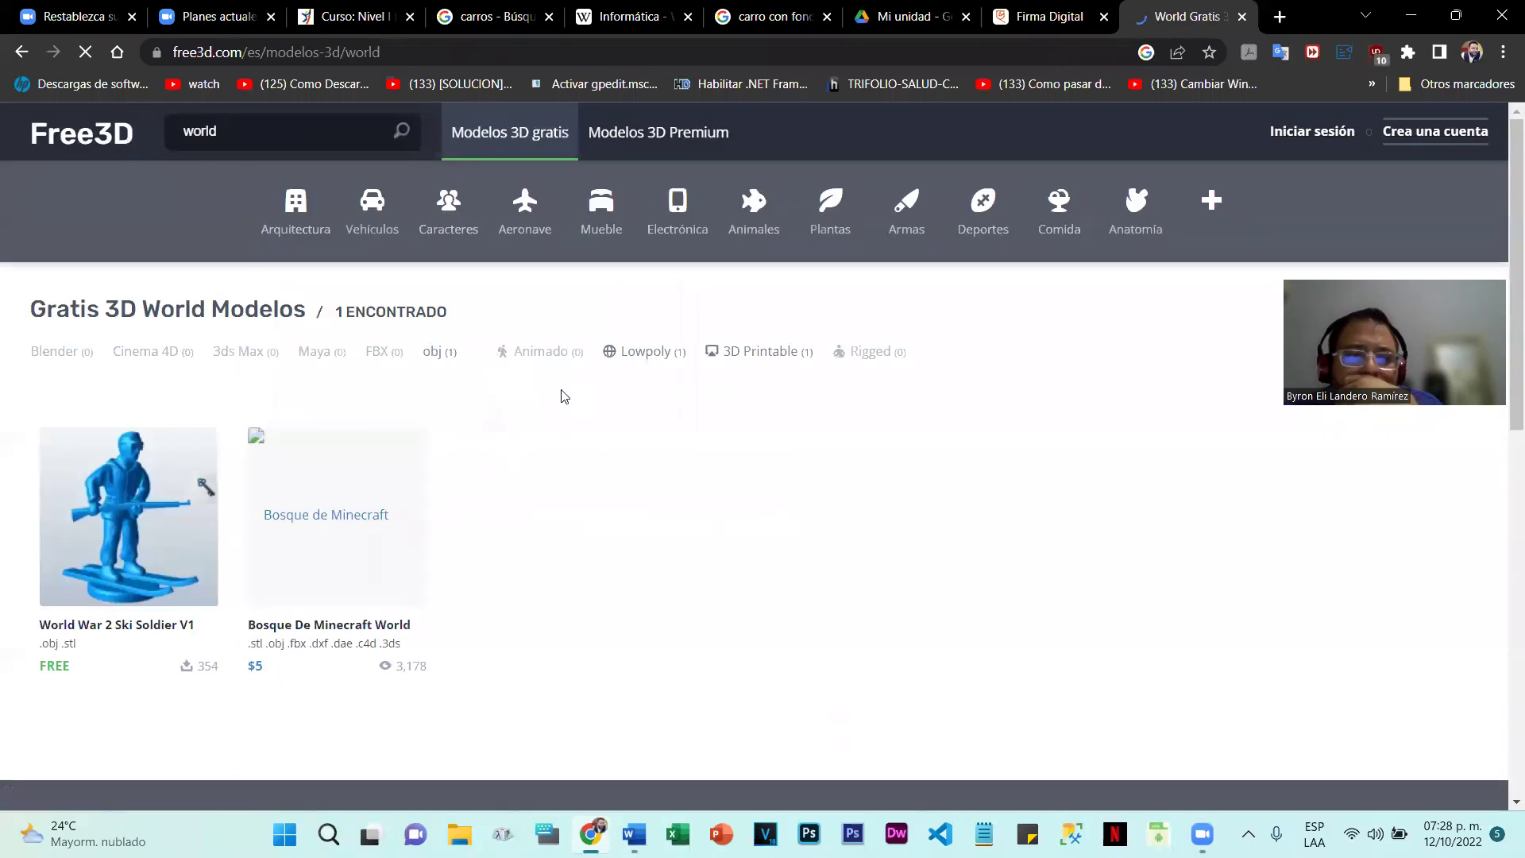
scroll(570, 383, down, 1)
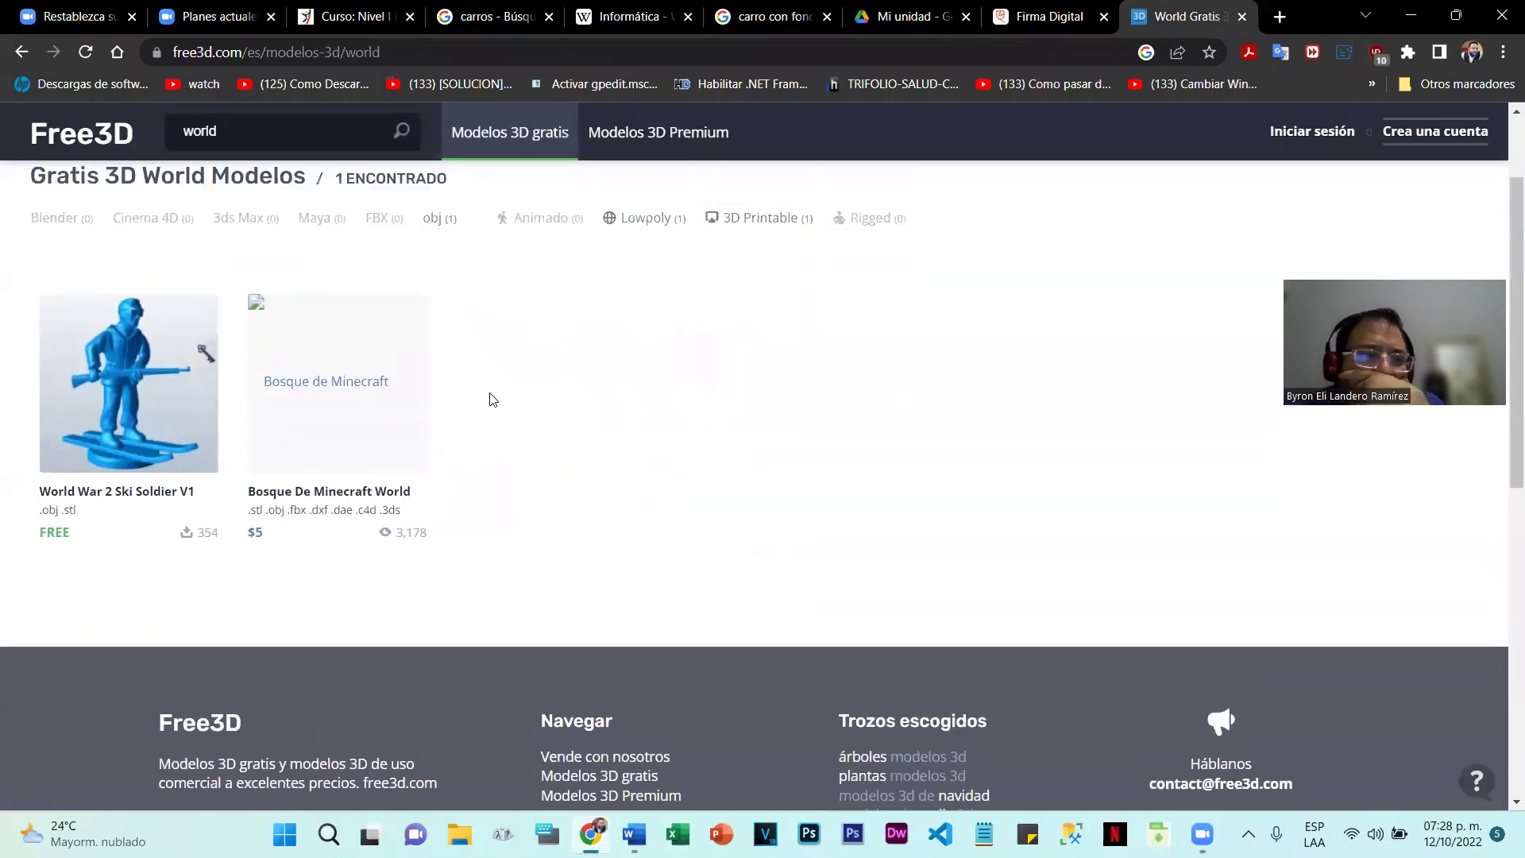
scroll(693, 397, up, 1)
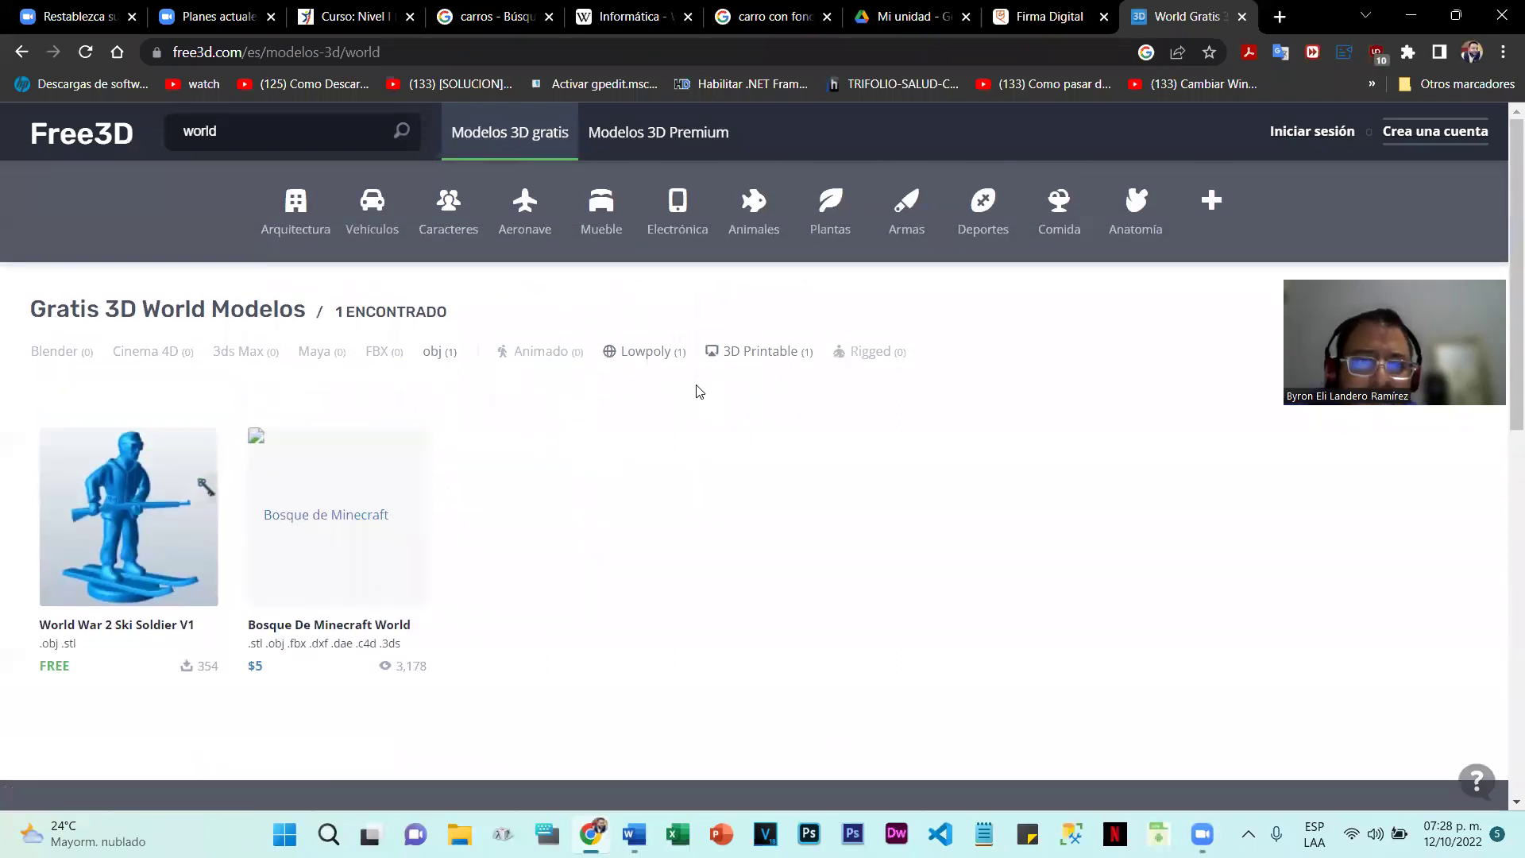
Step: Open the free Sala De Estar model from Free3D's full list of free 3D models and display its downloadable files
click(512, 133)
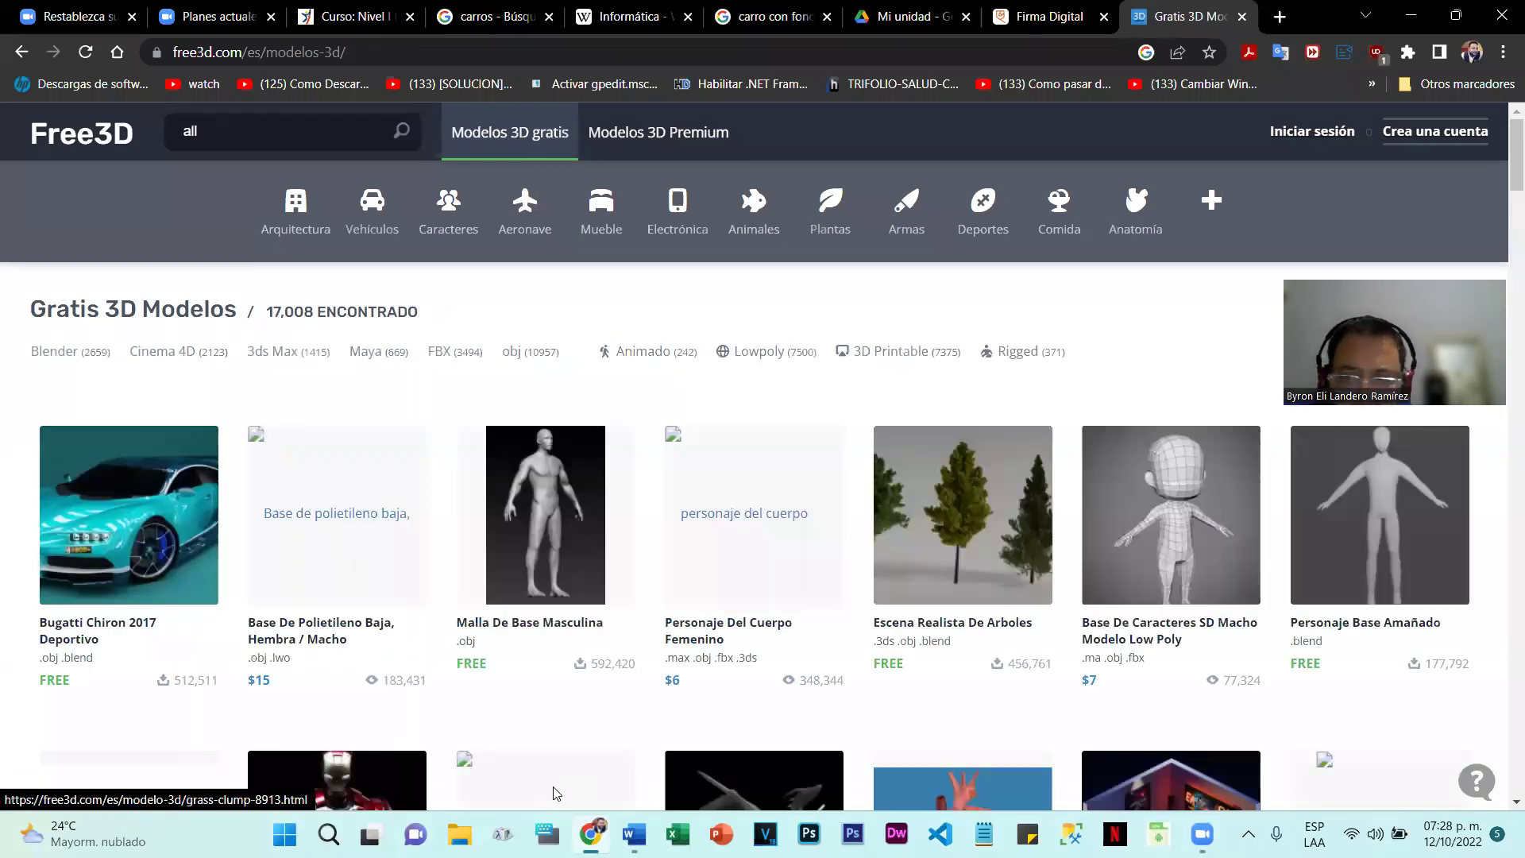
scroll(923, 536, down, 5)
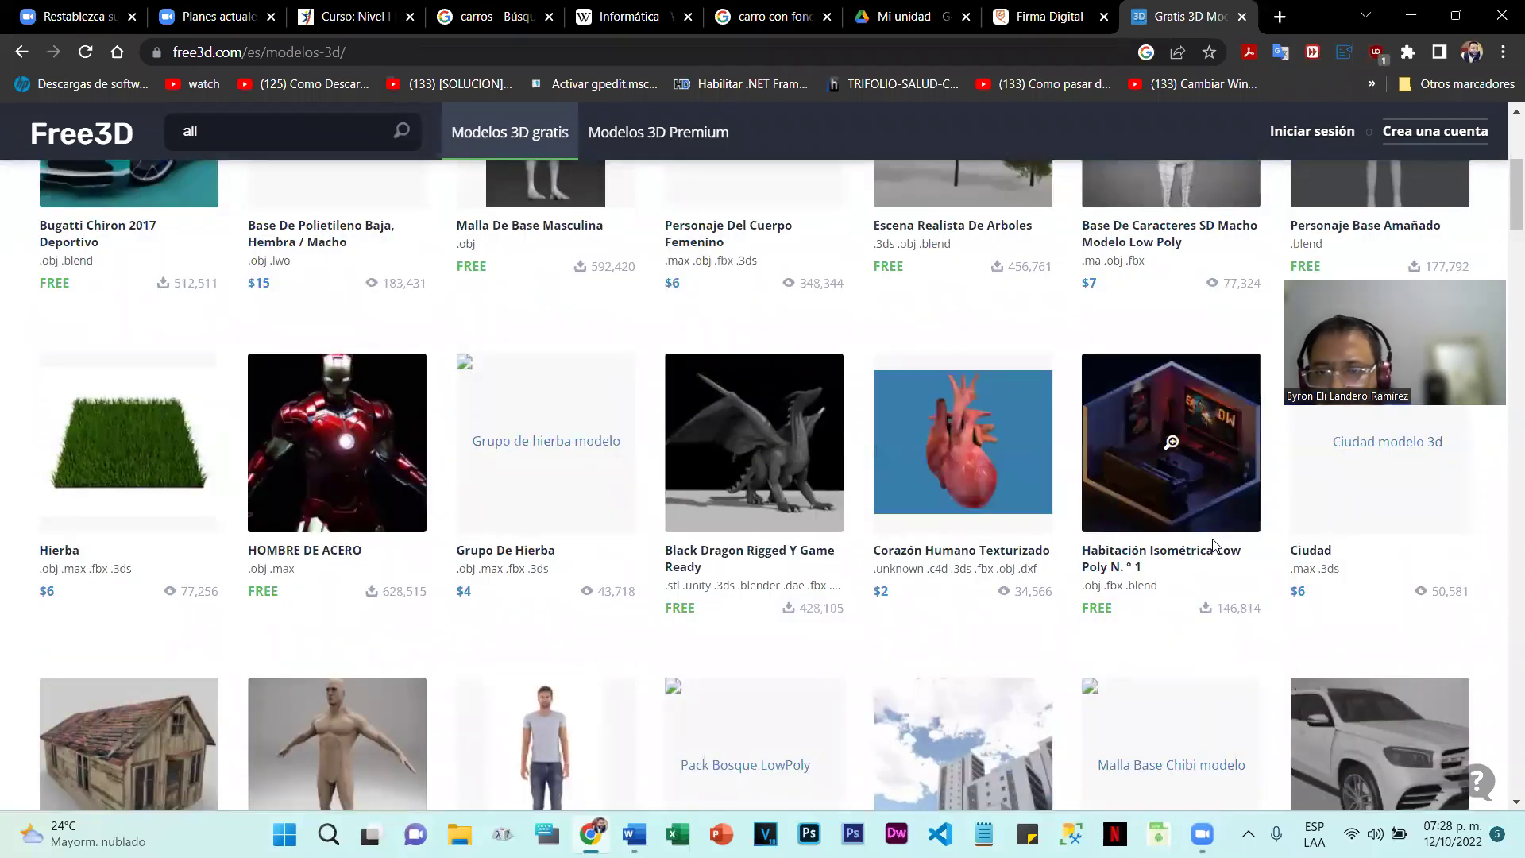
scroll(1213, 546, down, 4)
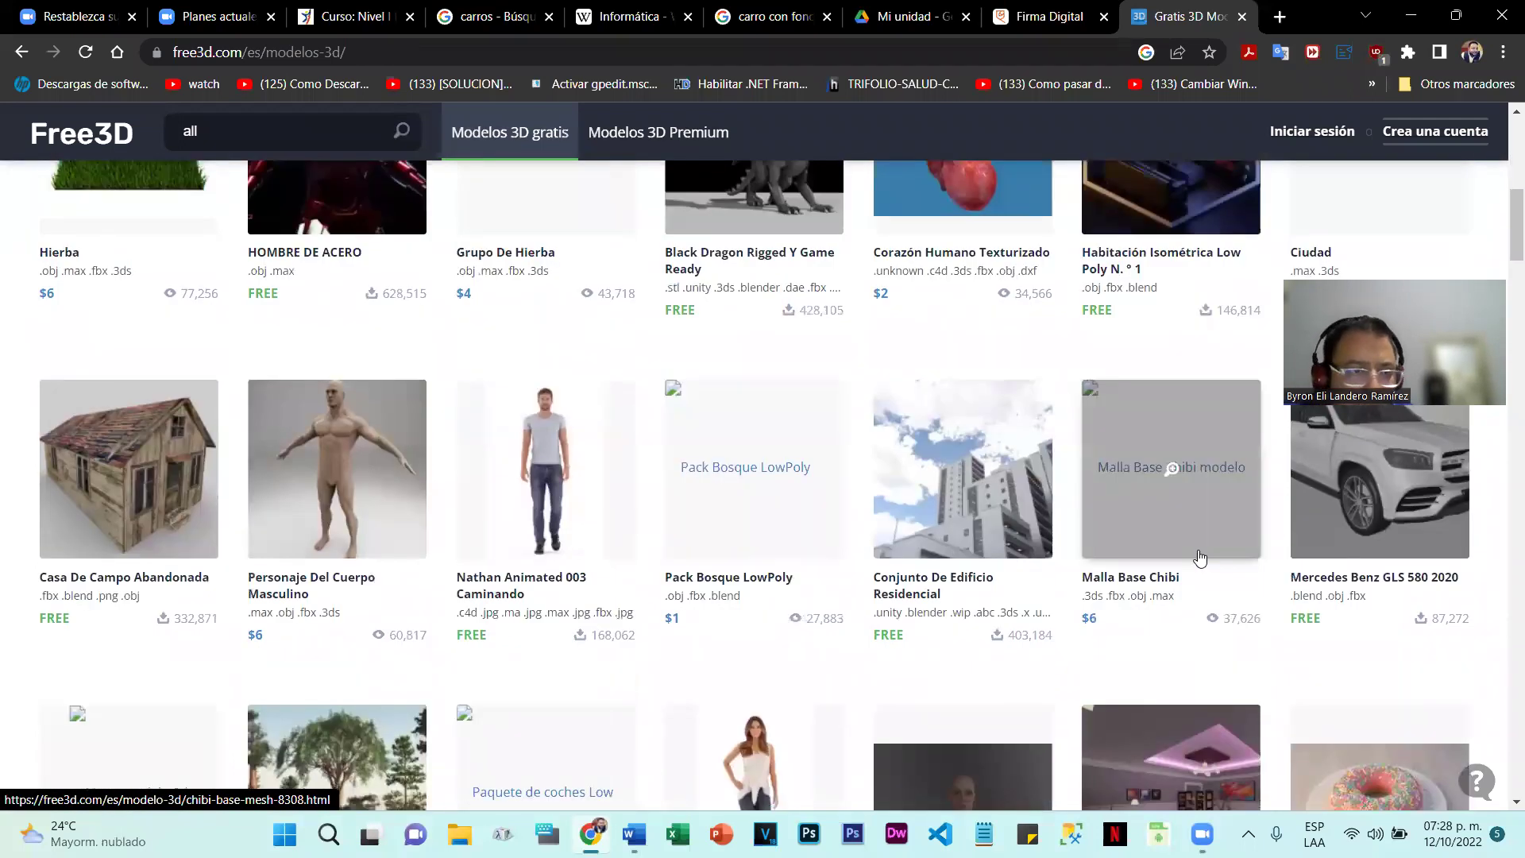
scroll(1199, 558, down, 3)
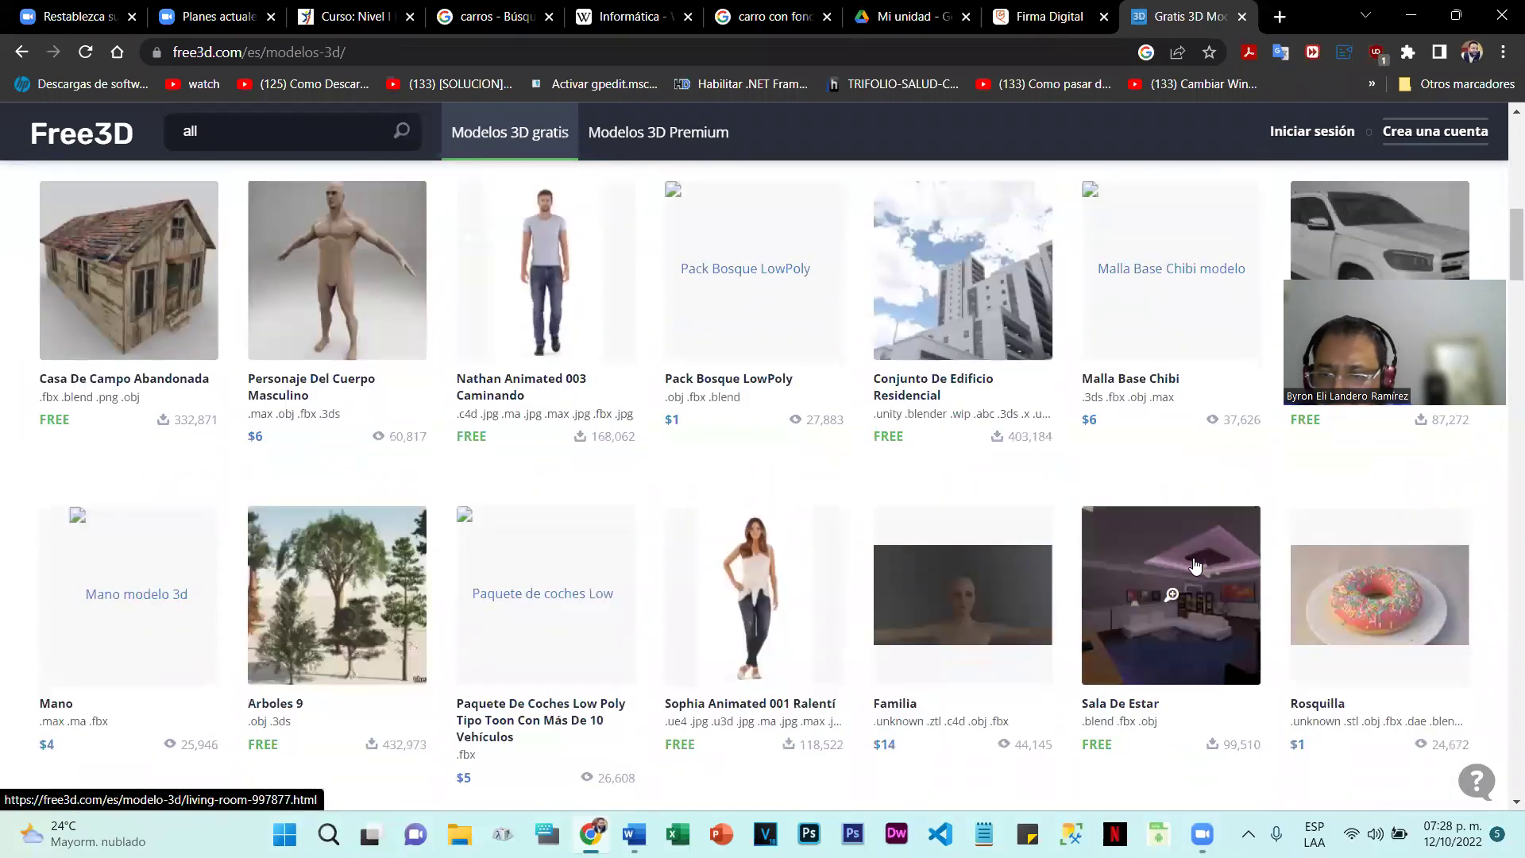
scroll(1196, 565, down, 1)
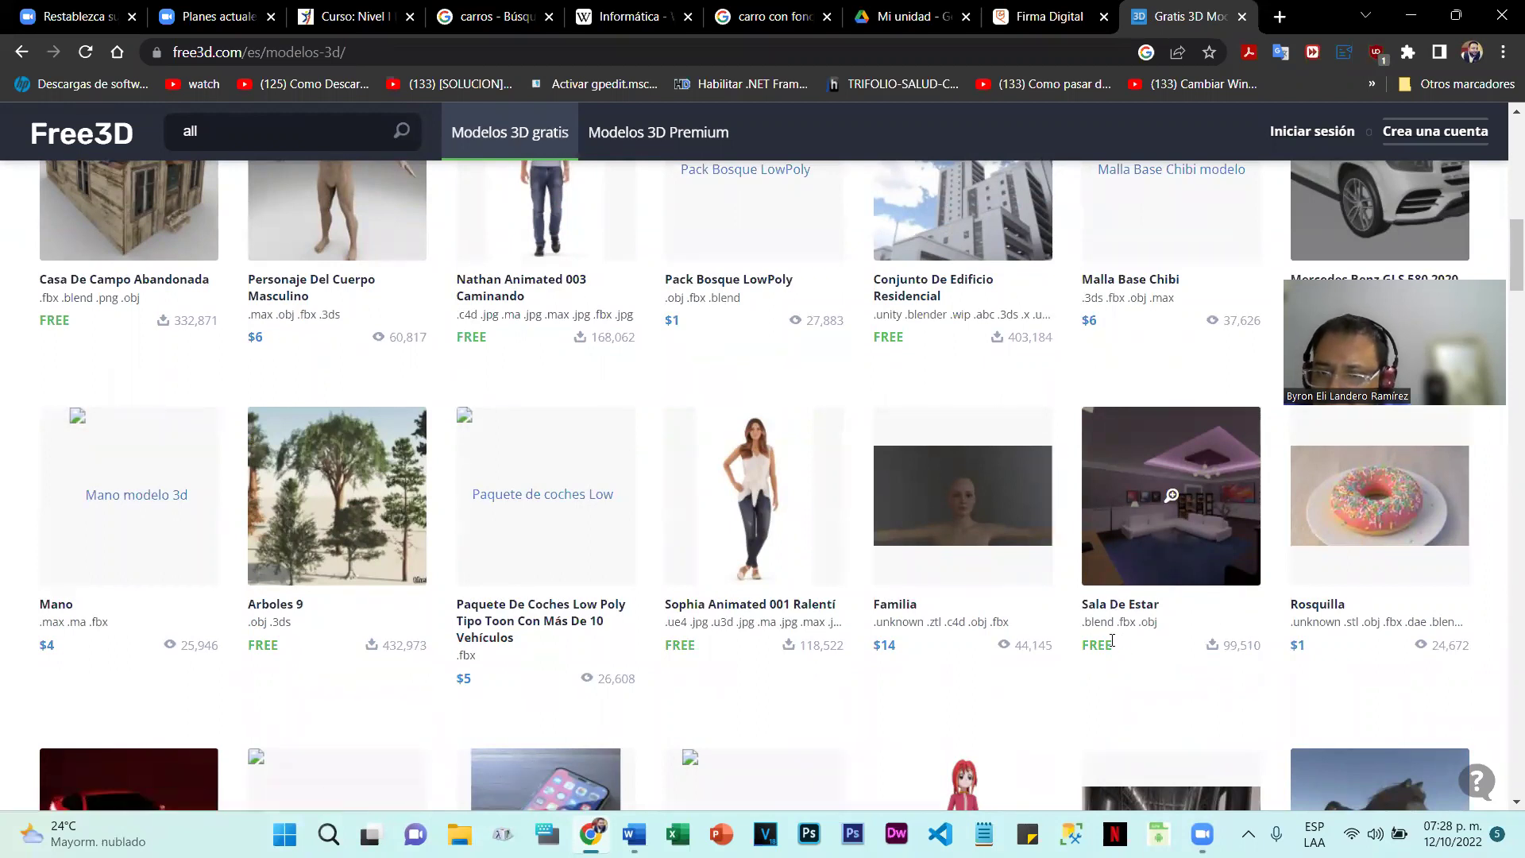
click(1140, 580)
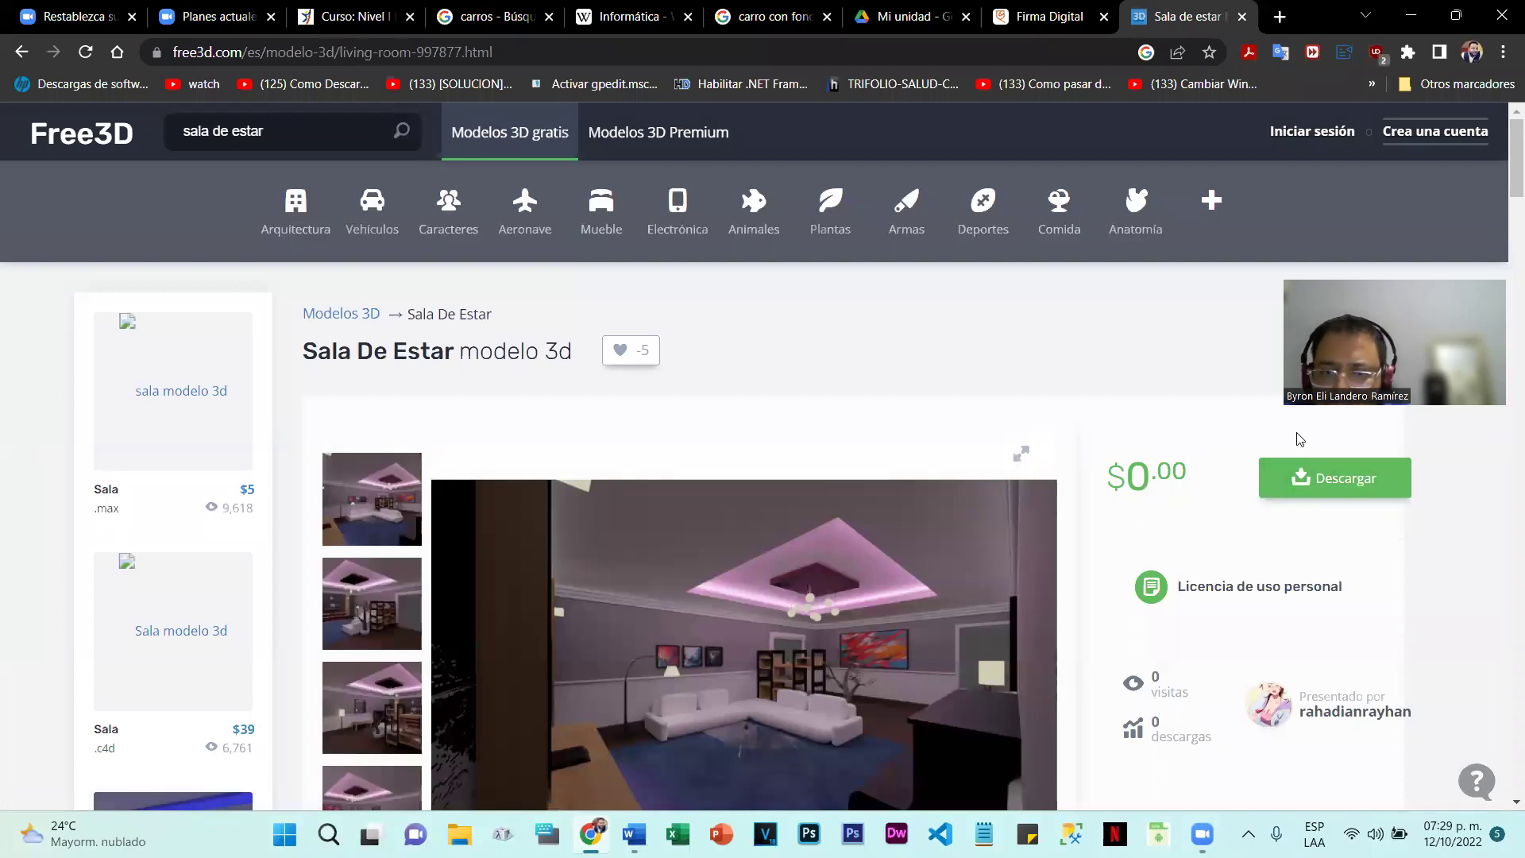
click(1323, 477)
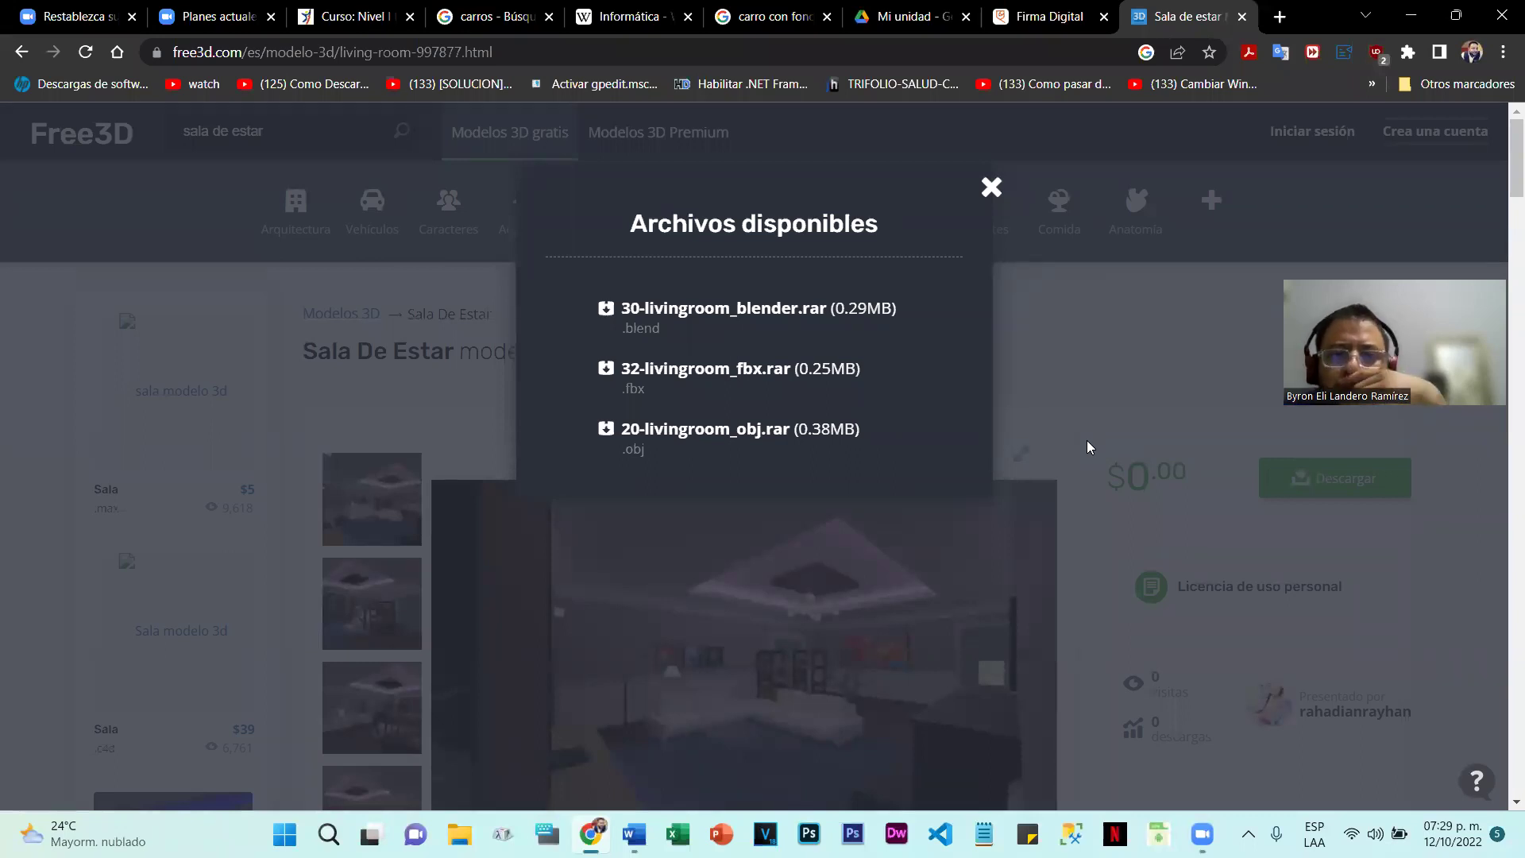
Step: Download 20-livingroom_obj.rar to the Desktop and minimize the open windows
click(711, 445)
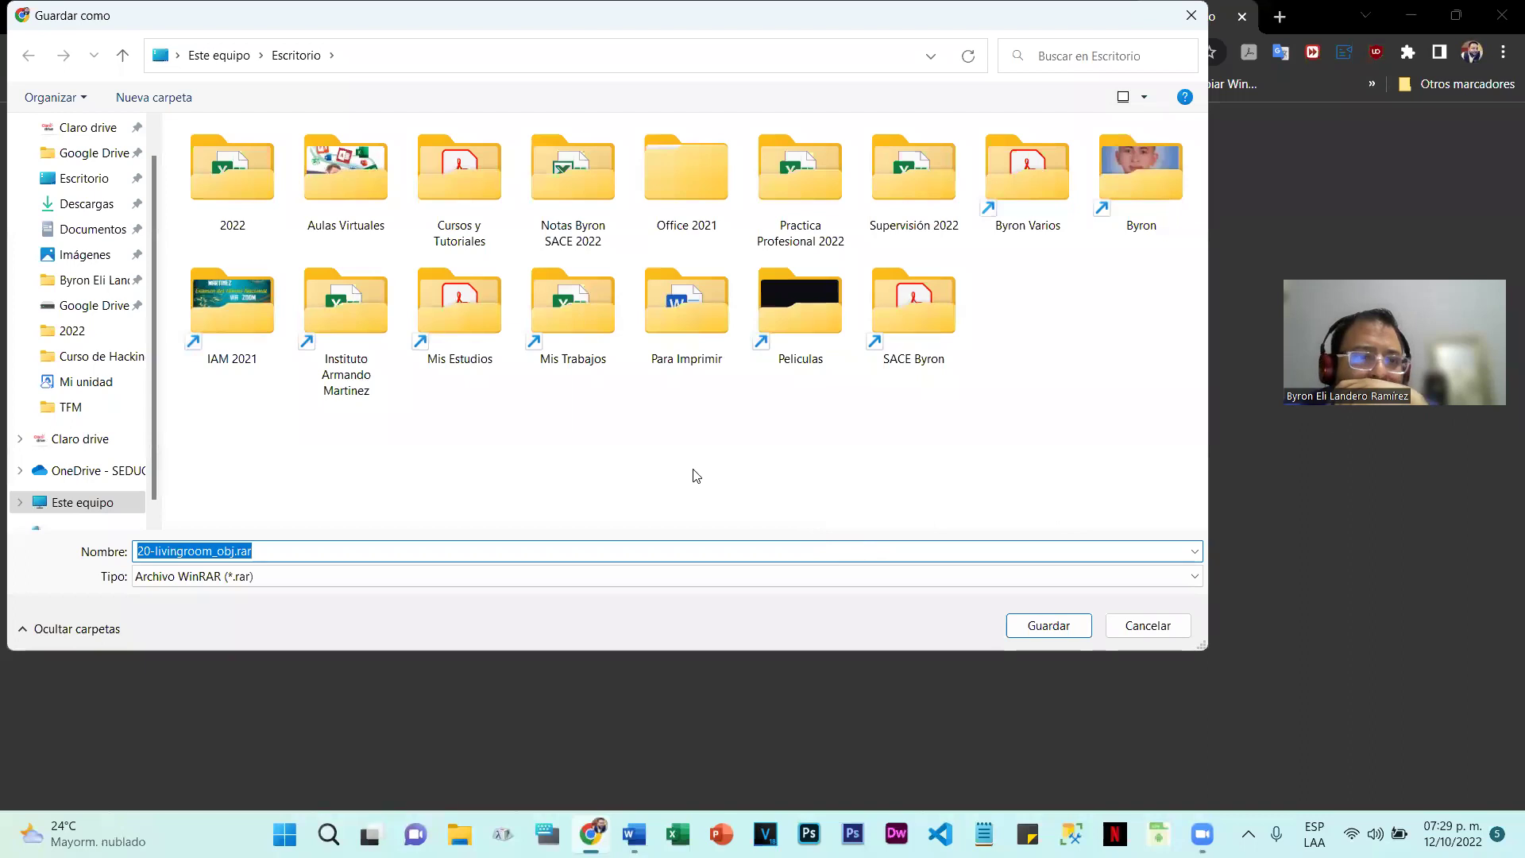
click(1074, 625)
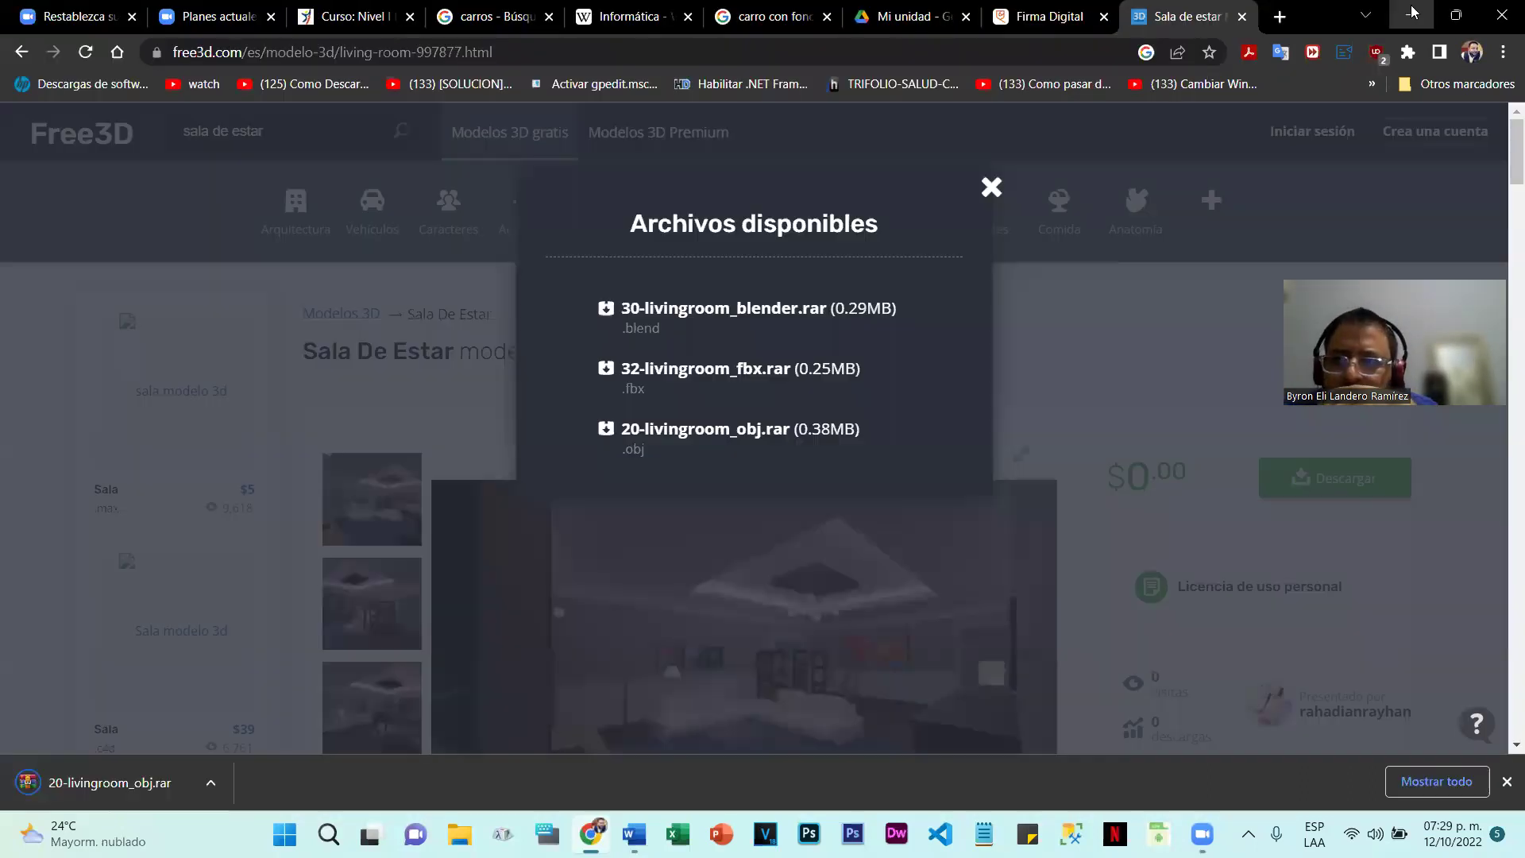
click(1411, 15)
click(1414, 16)
Step: Extract 20-livingroom_obj.rar into its own 20-livingroom_obj folder on the Desktop and open that folder
click(507, 61)
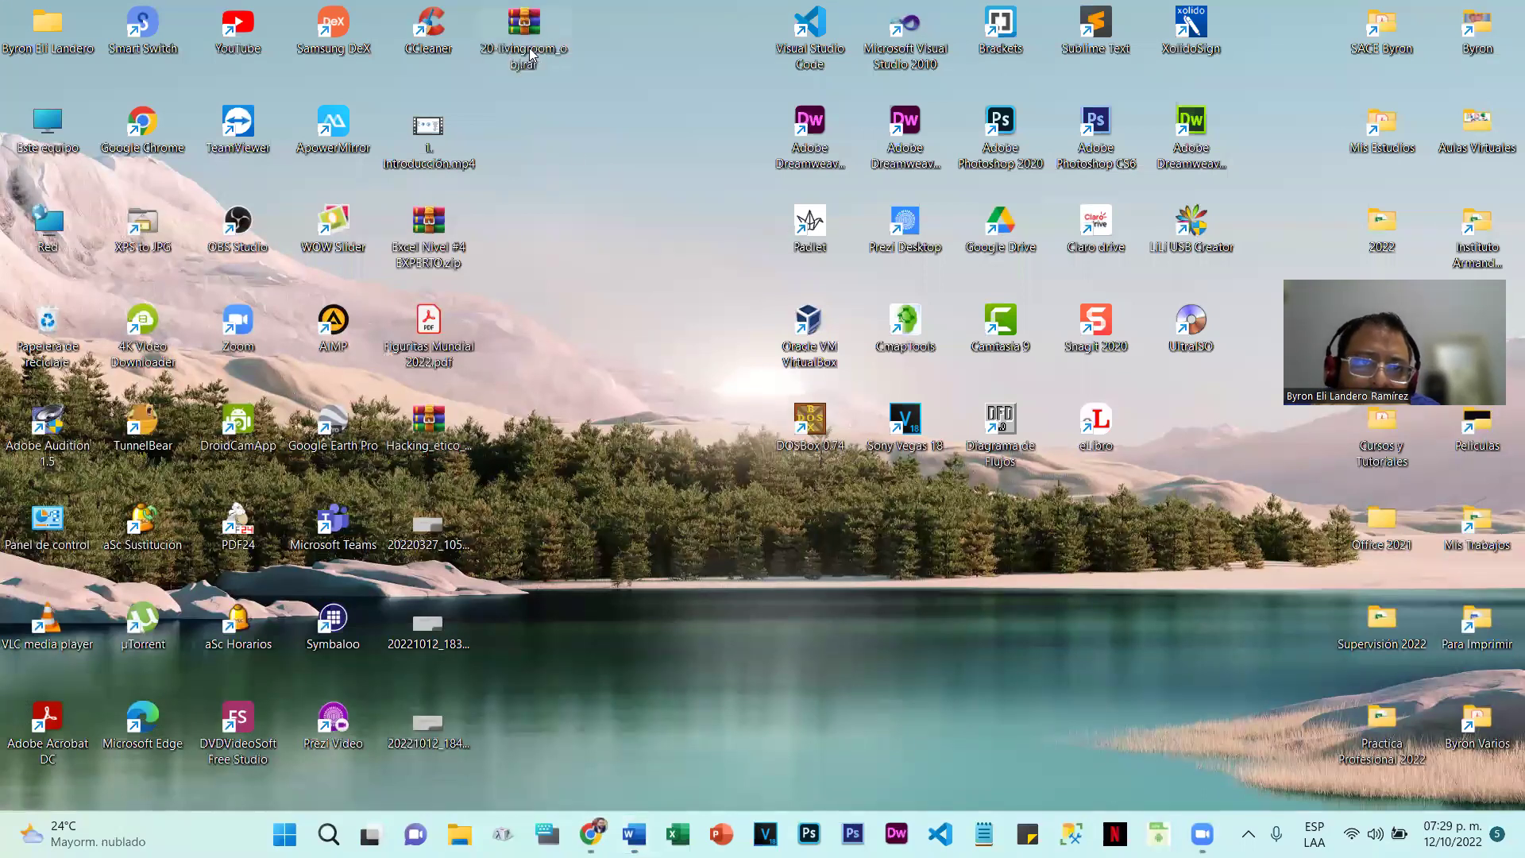
right_click(530, 54)
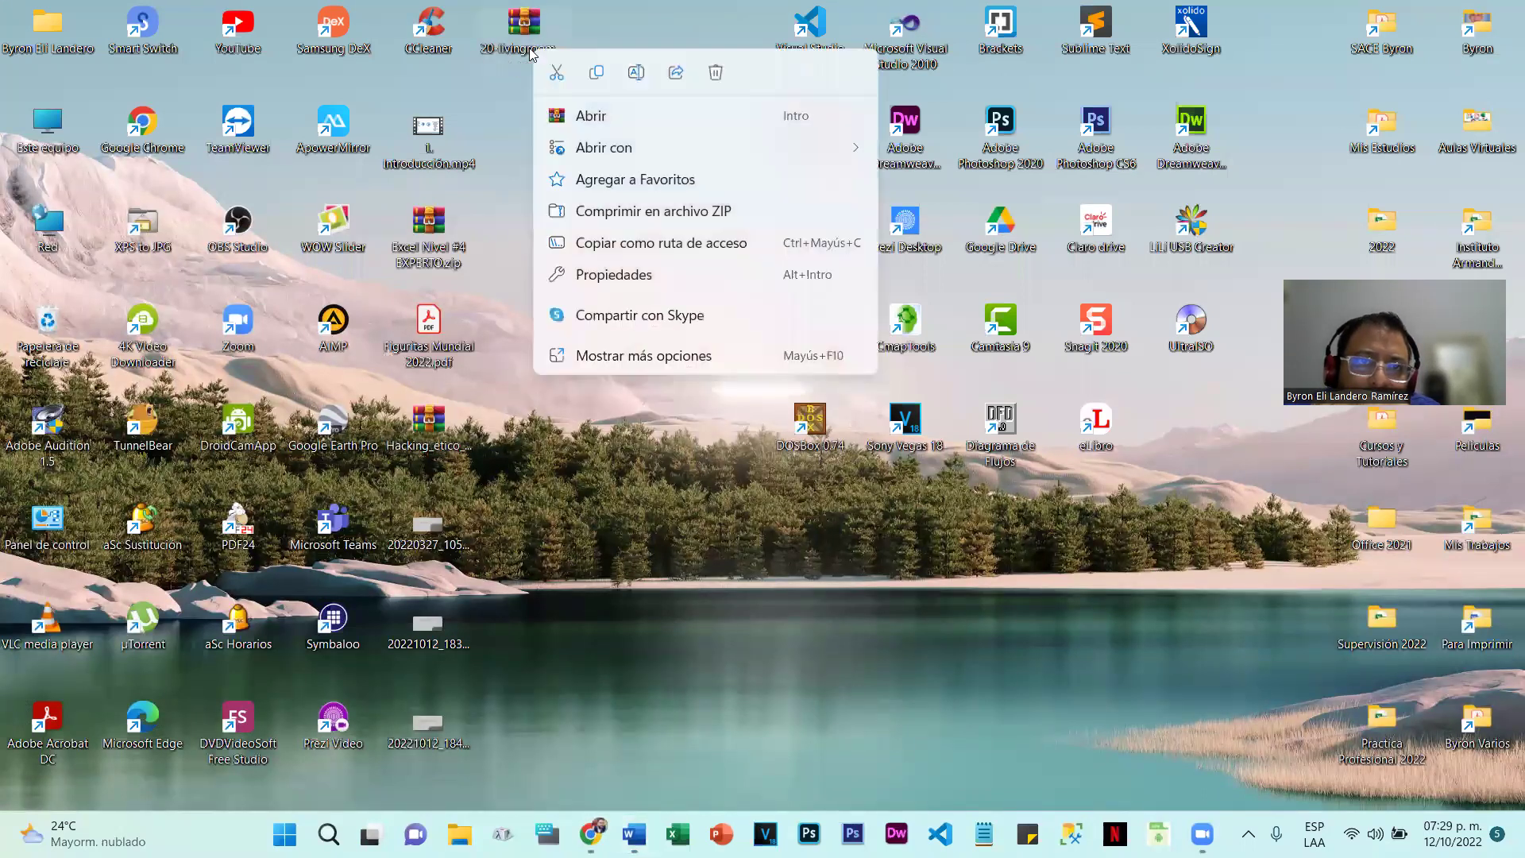
click(632, 358)
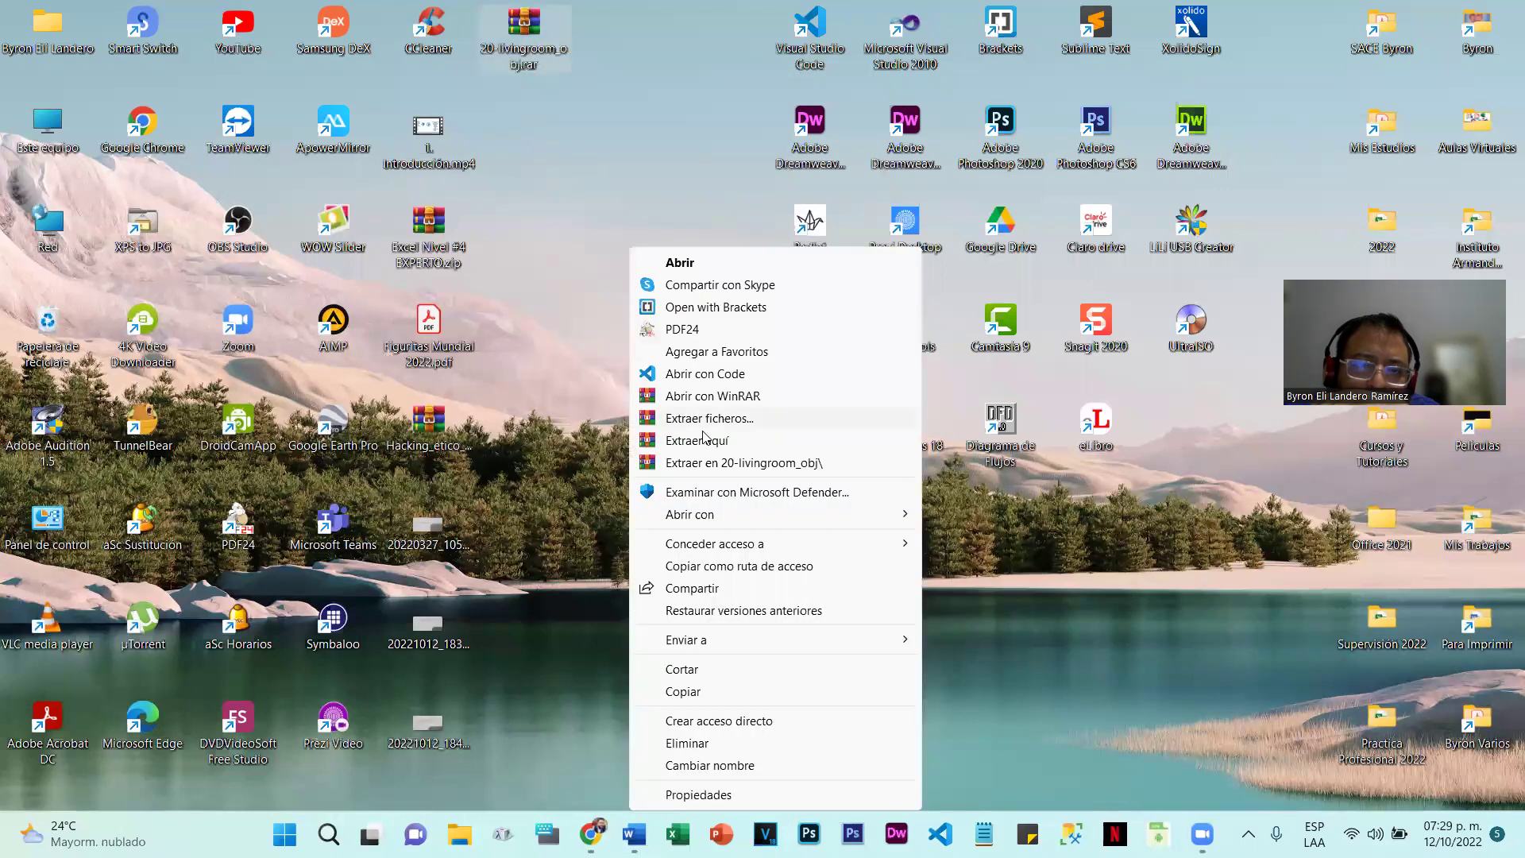
click(725, 463)
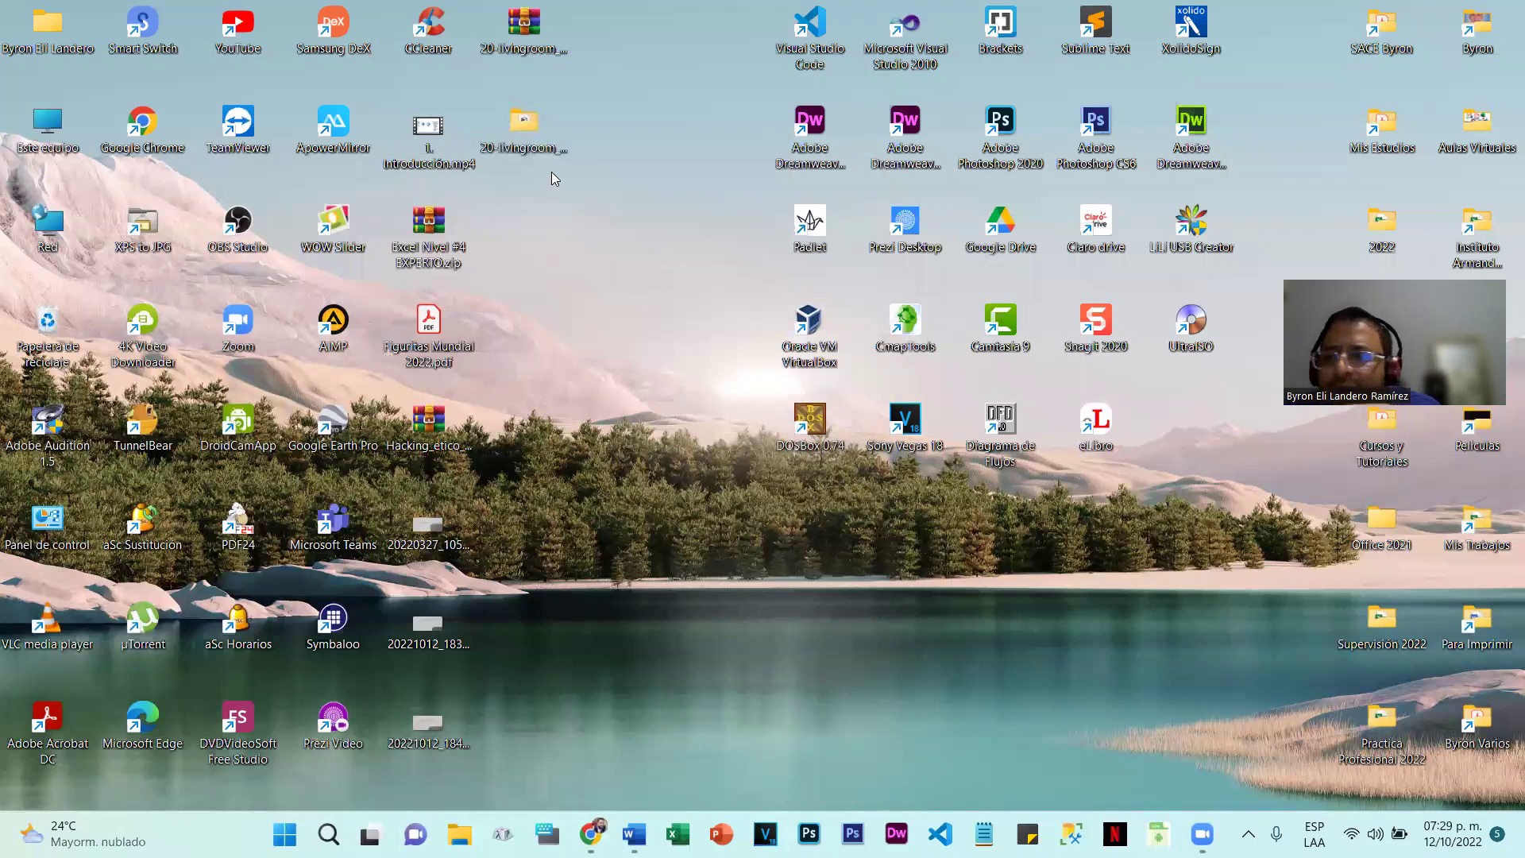
double_click(526, 121)
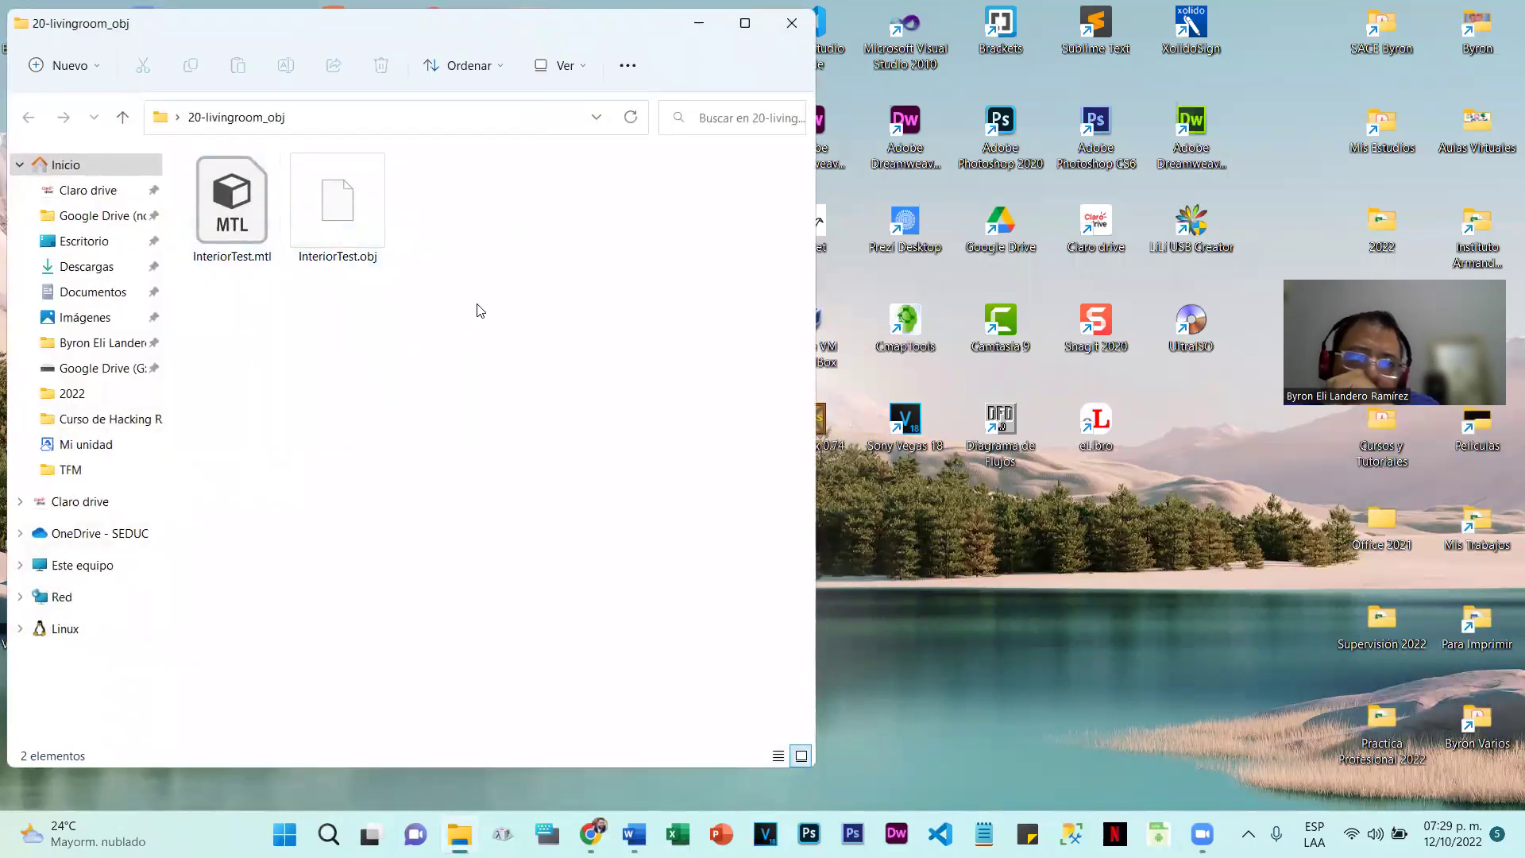
Step: Switch to Word and insert the 3D model InteriorTest.obj from the Desktop's 20-livingroom_obj folder
click(634, 835)
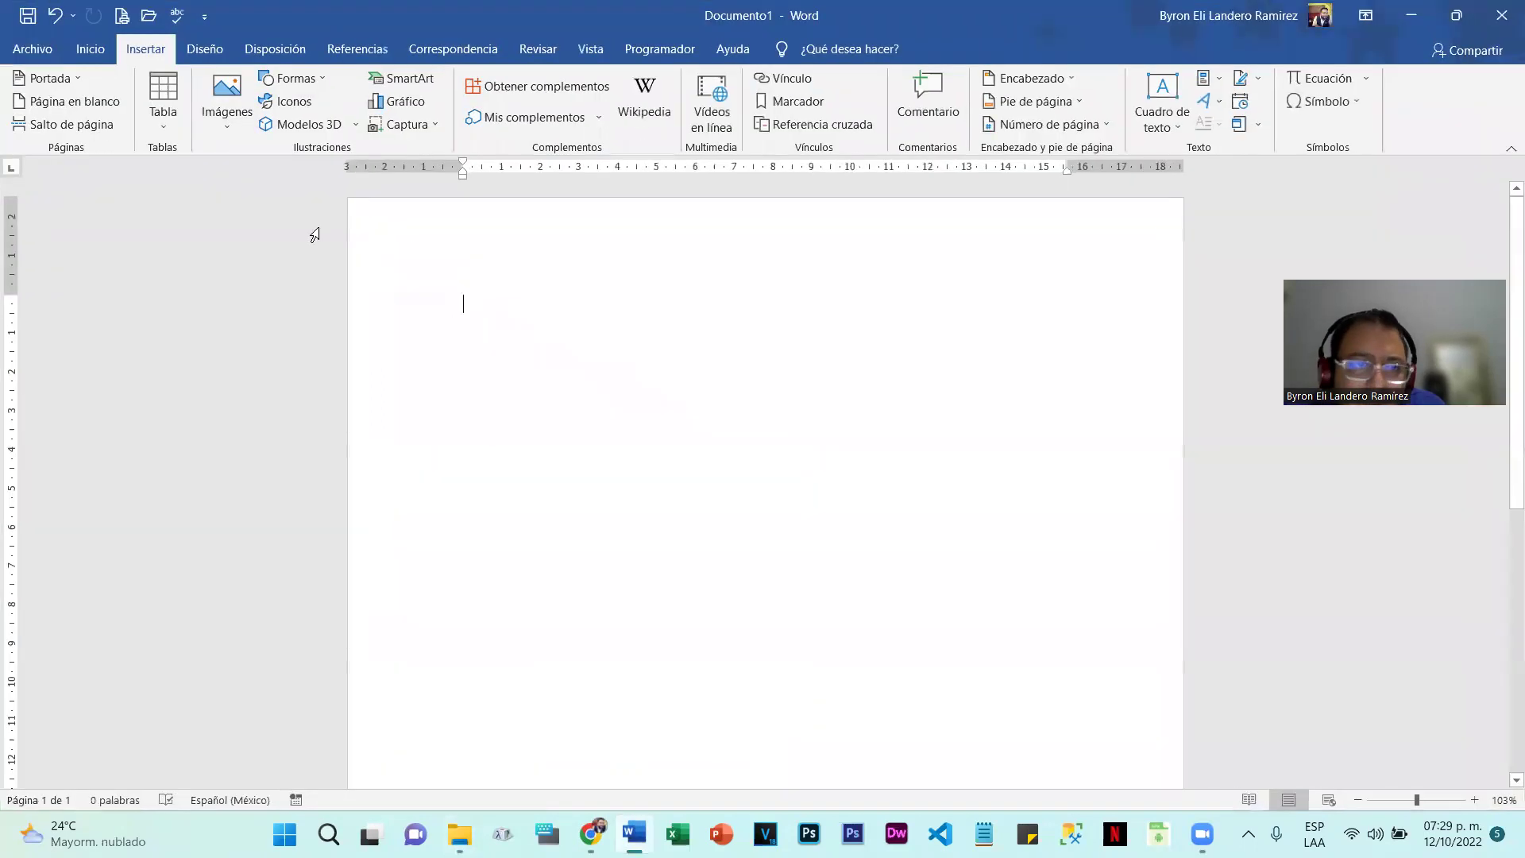
click(343, 127)
click(313, 173)
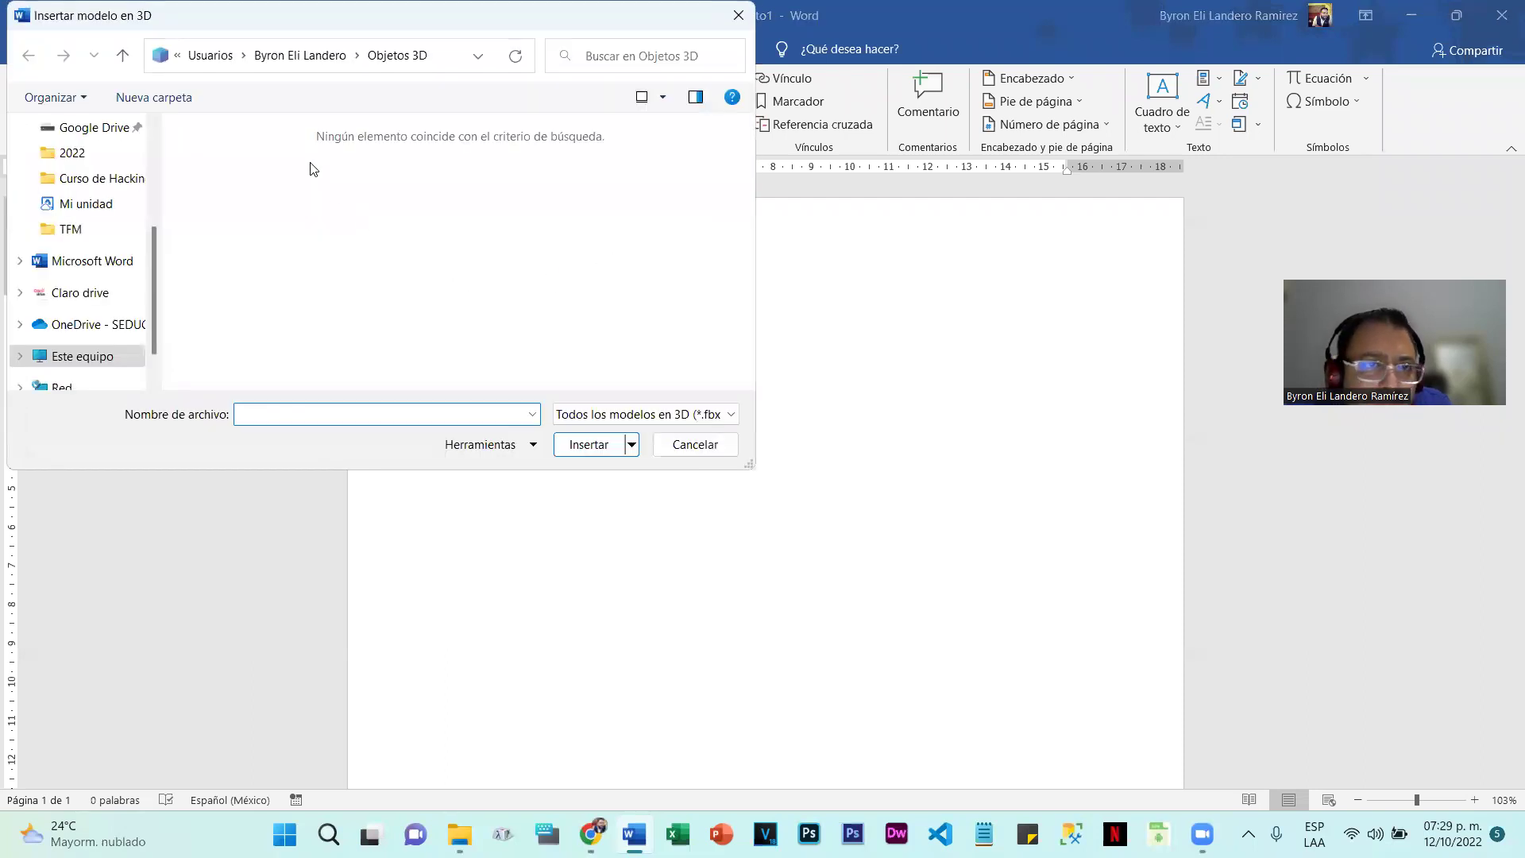
click(295, 57)
scroll(94, 210, up, 2)
click(84, 177)
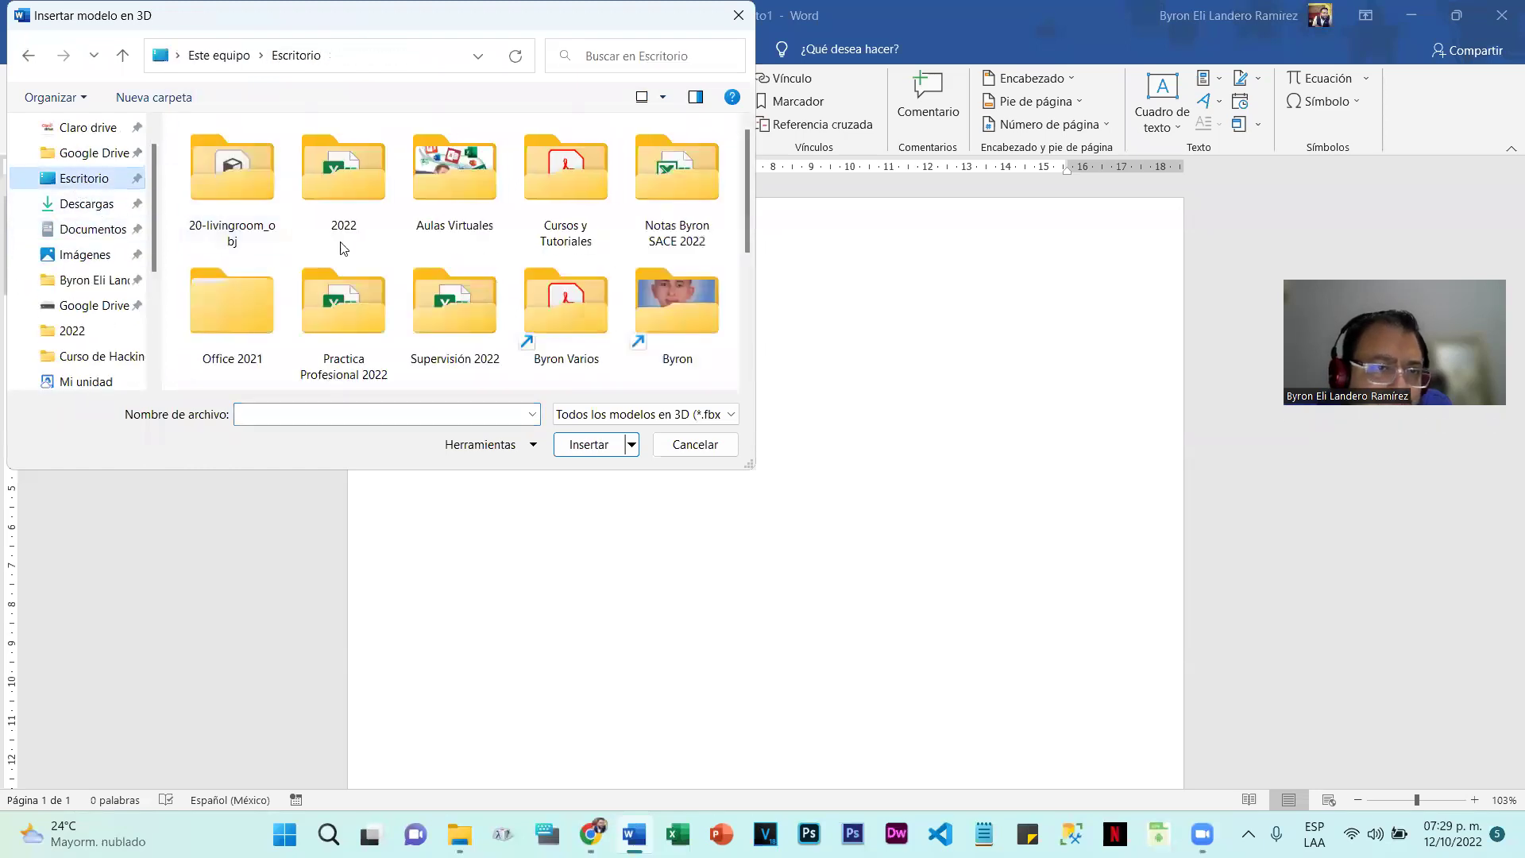
scroll(698, 338, down, 3)
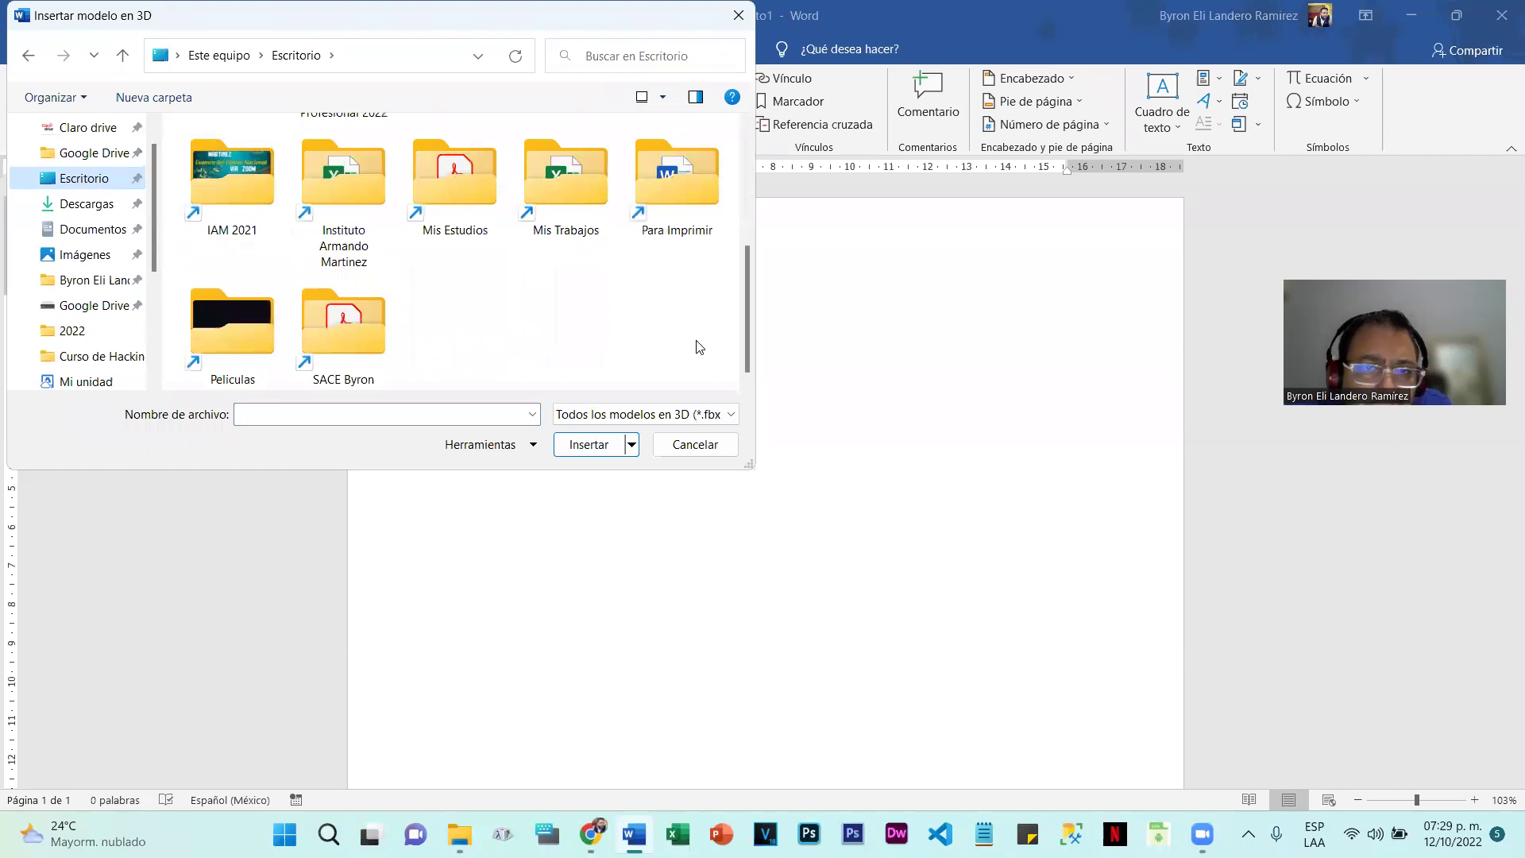
scroll(693, 348, up, 1)
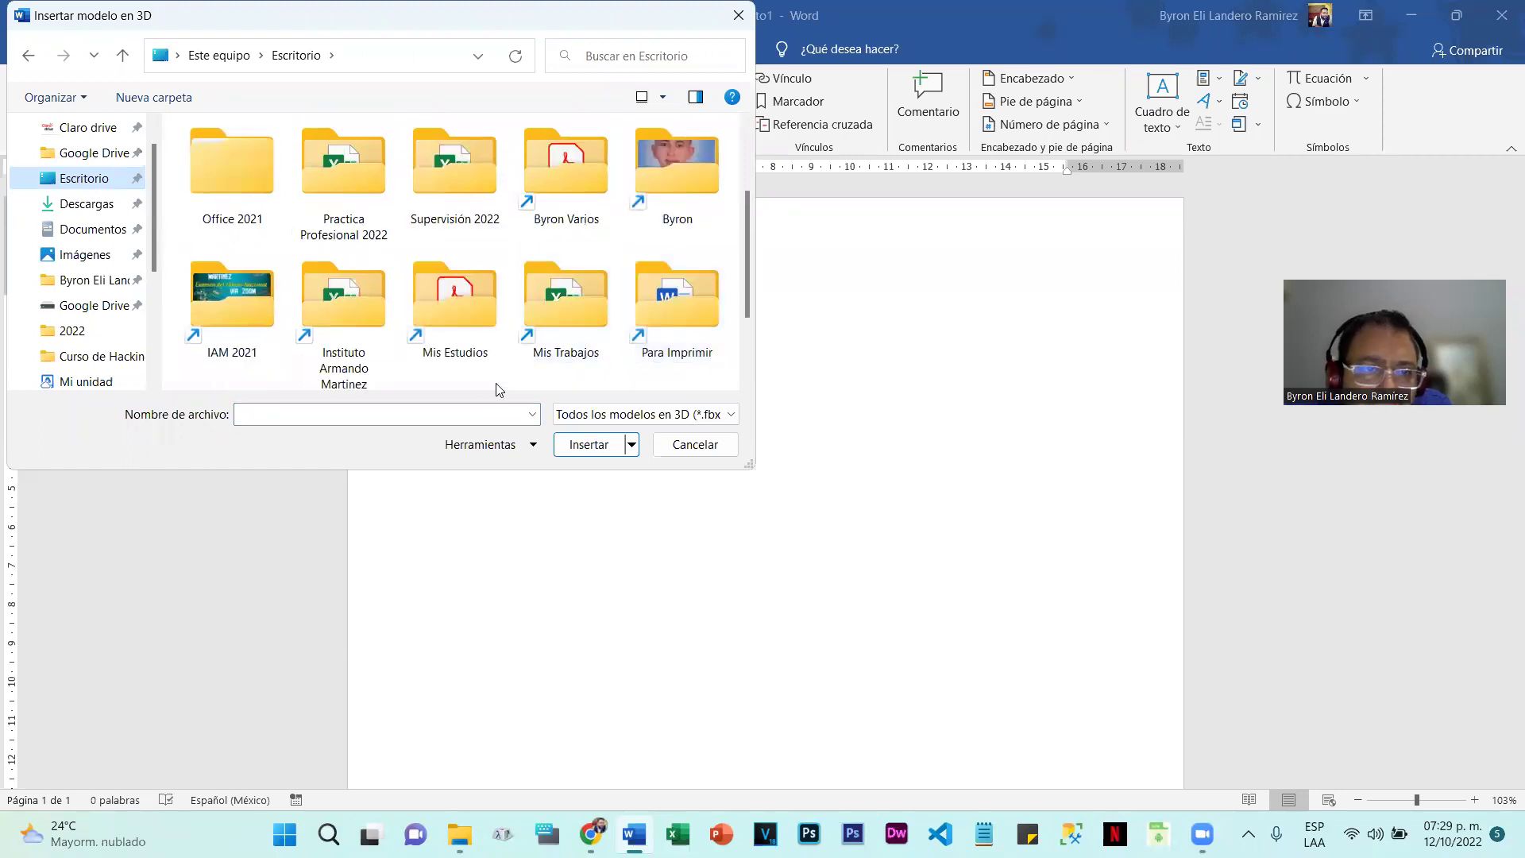
scroll(532, 371, down, 1)
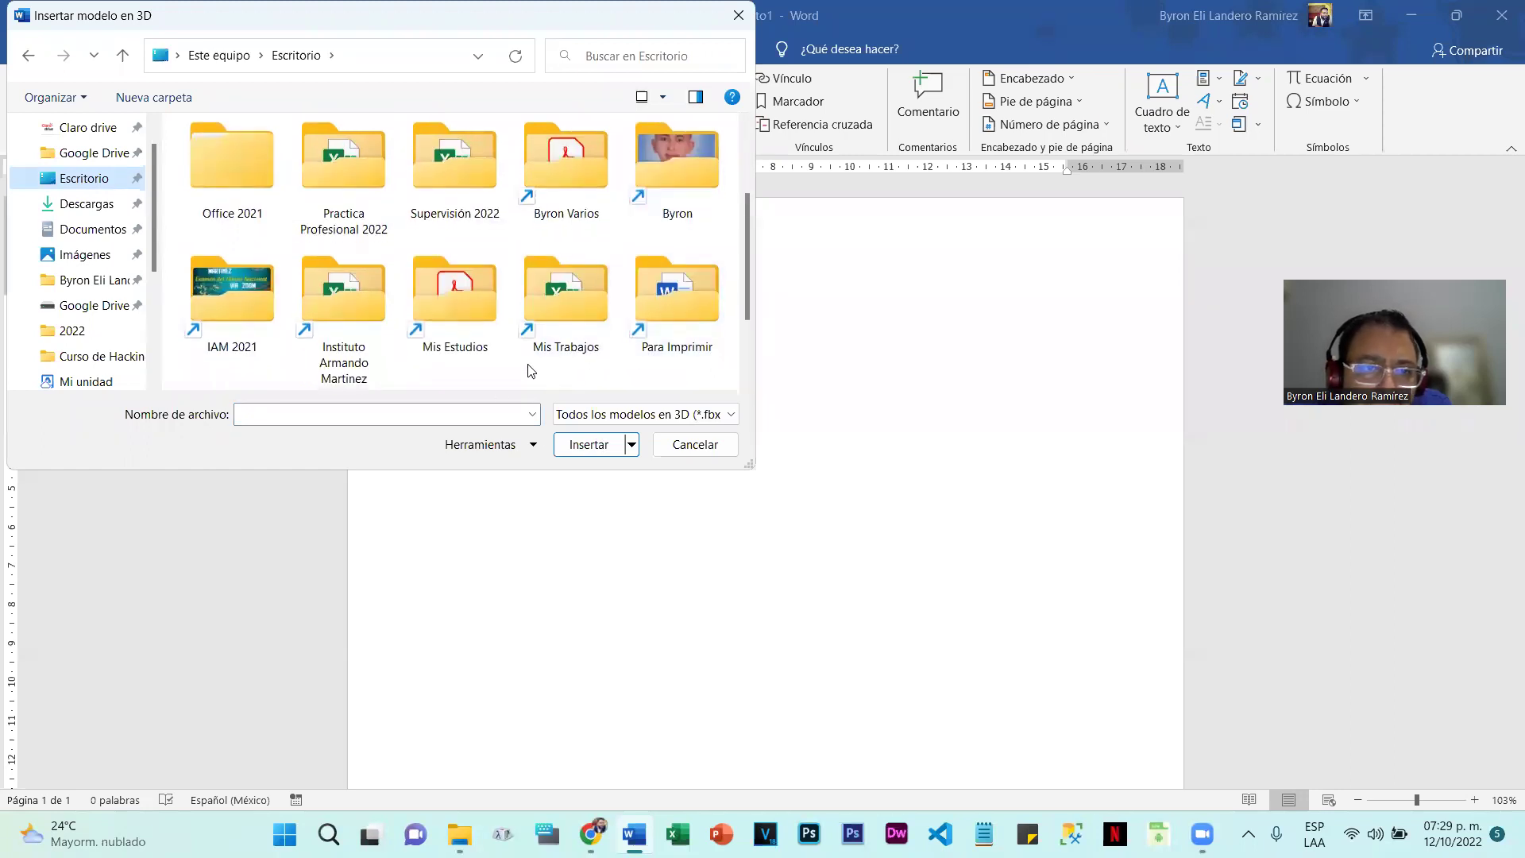
scroll(531, 371, up, 1)
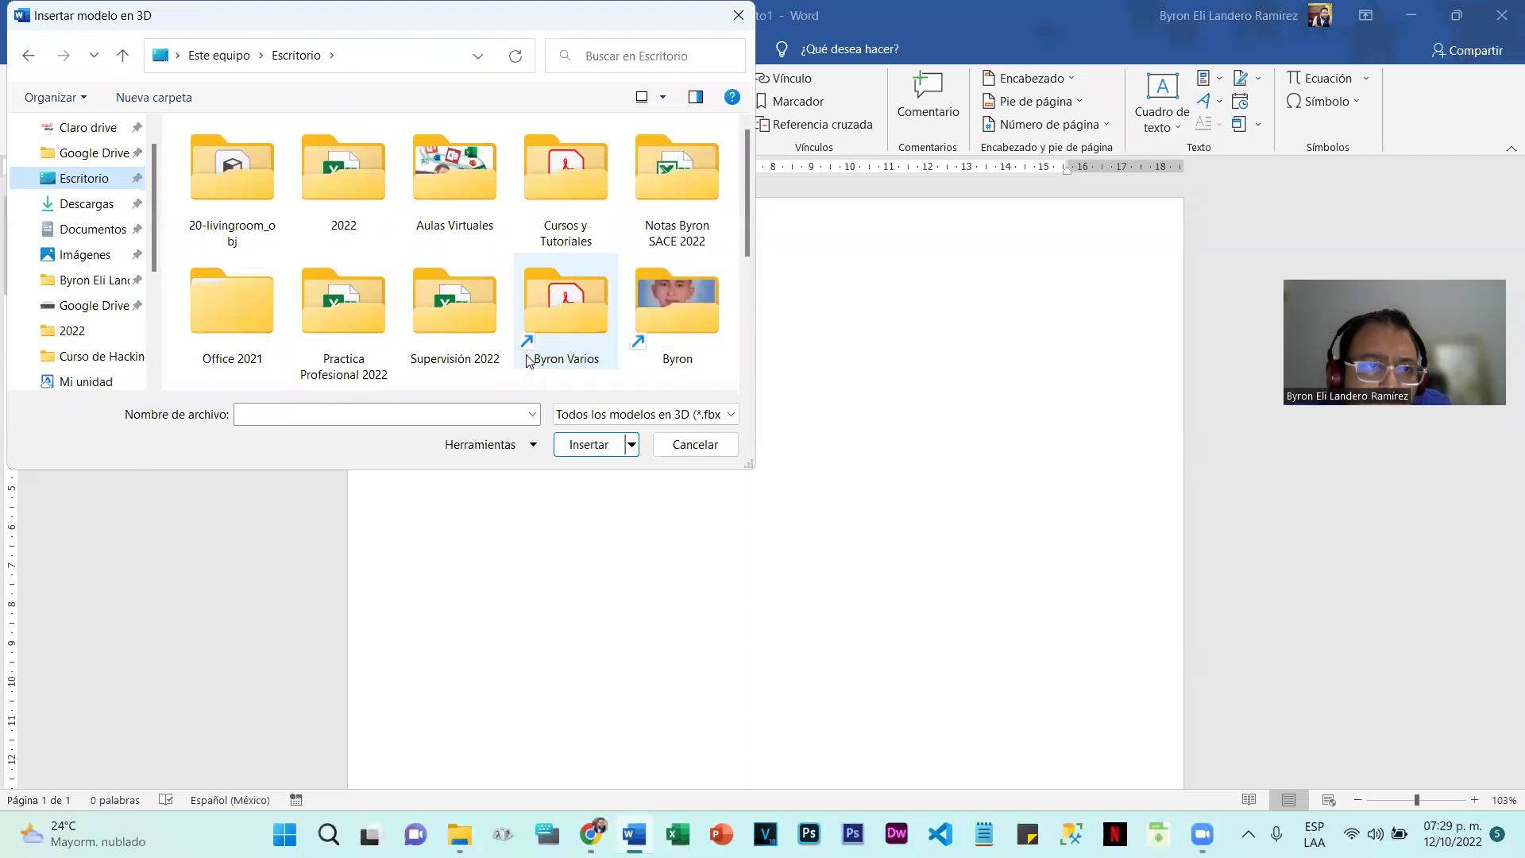
double_click(221, 187)
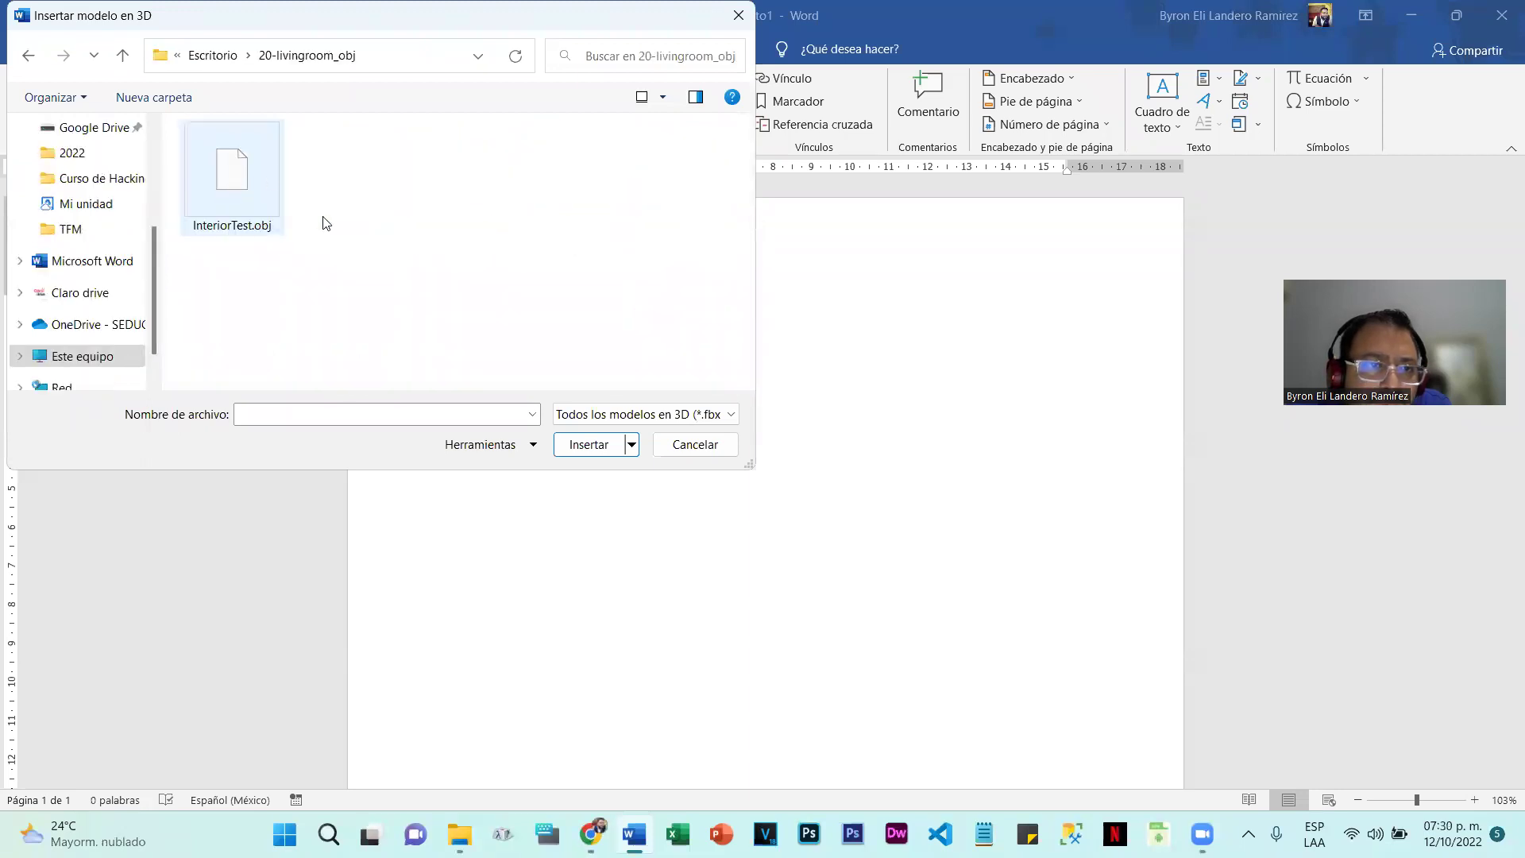
double_click(235, 162)
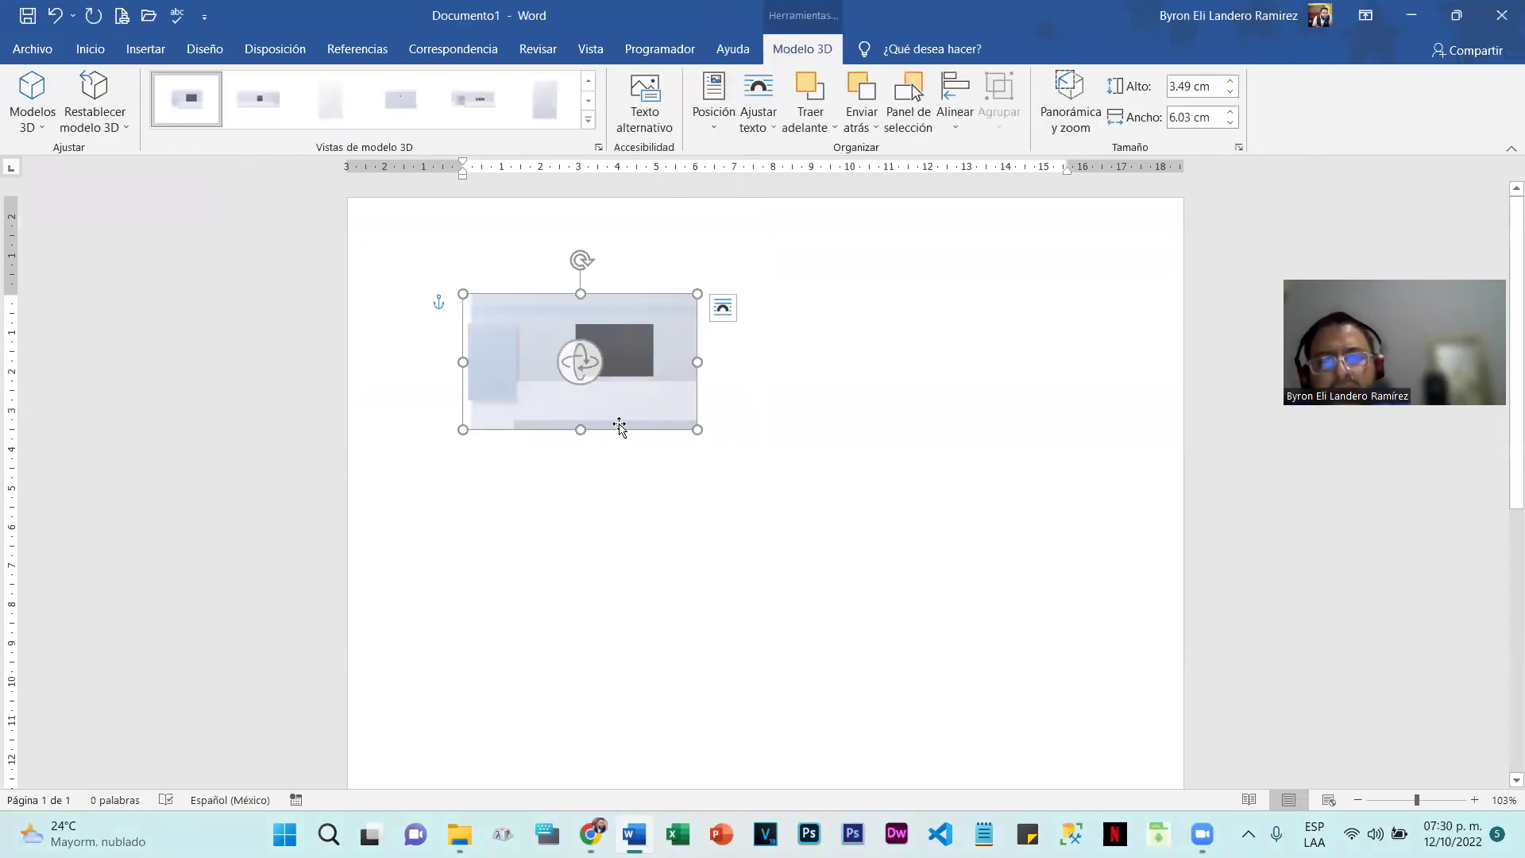
Step: Enlarge the living room model to about 19 cm wide, rotate it, and delete it from the document
click(800, 459)
click(671, 382)
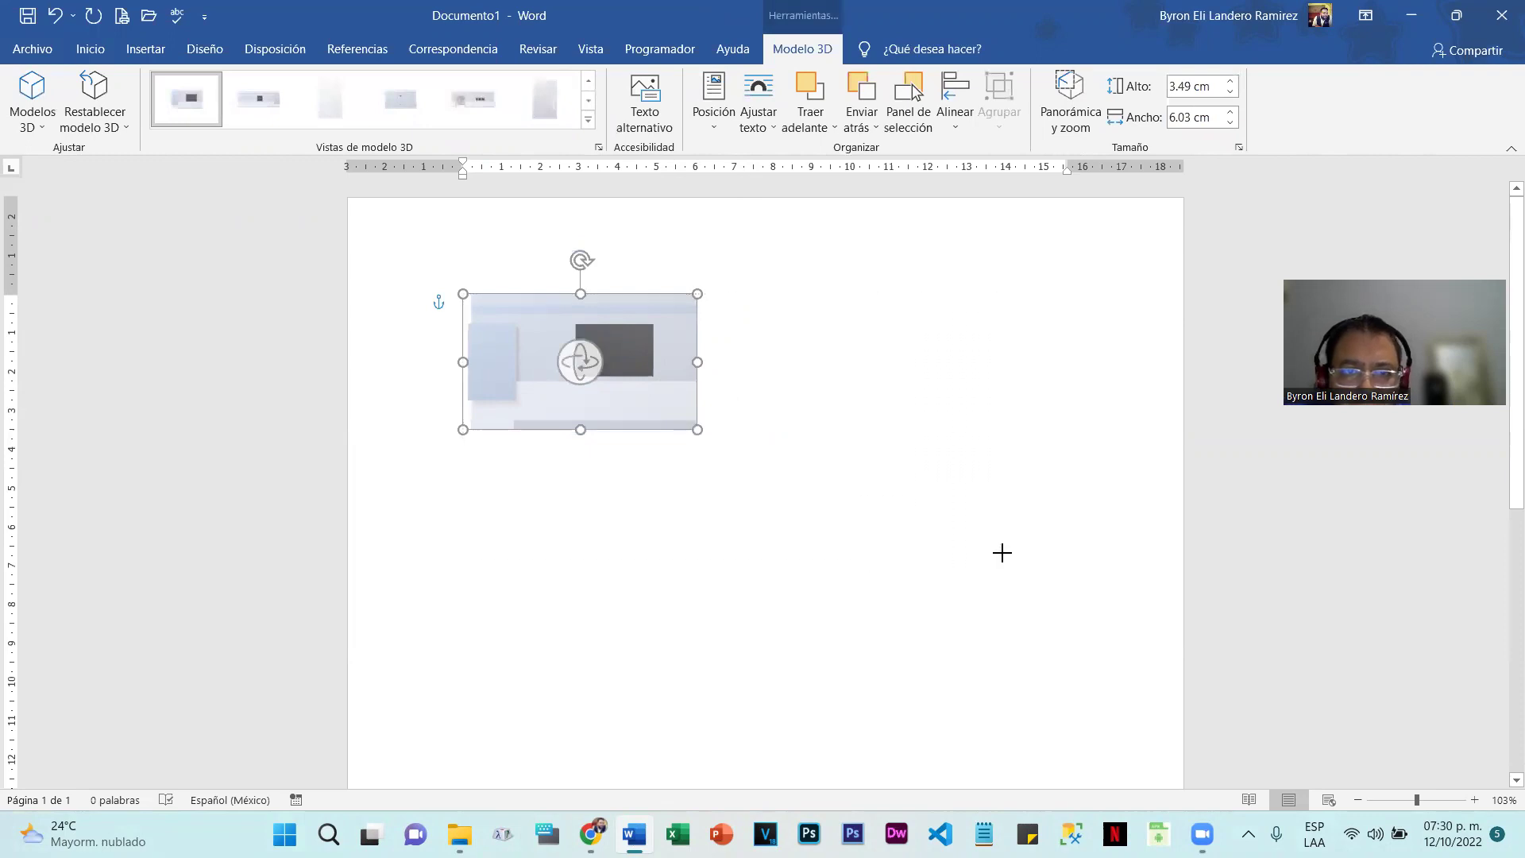
drag(737, 450, 1059, 429)
drag(750, 395, 833, 545)
drag(832, 435, 825, 521)
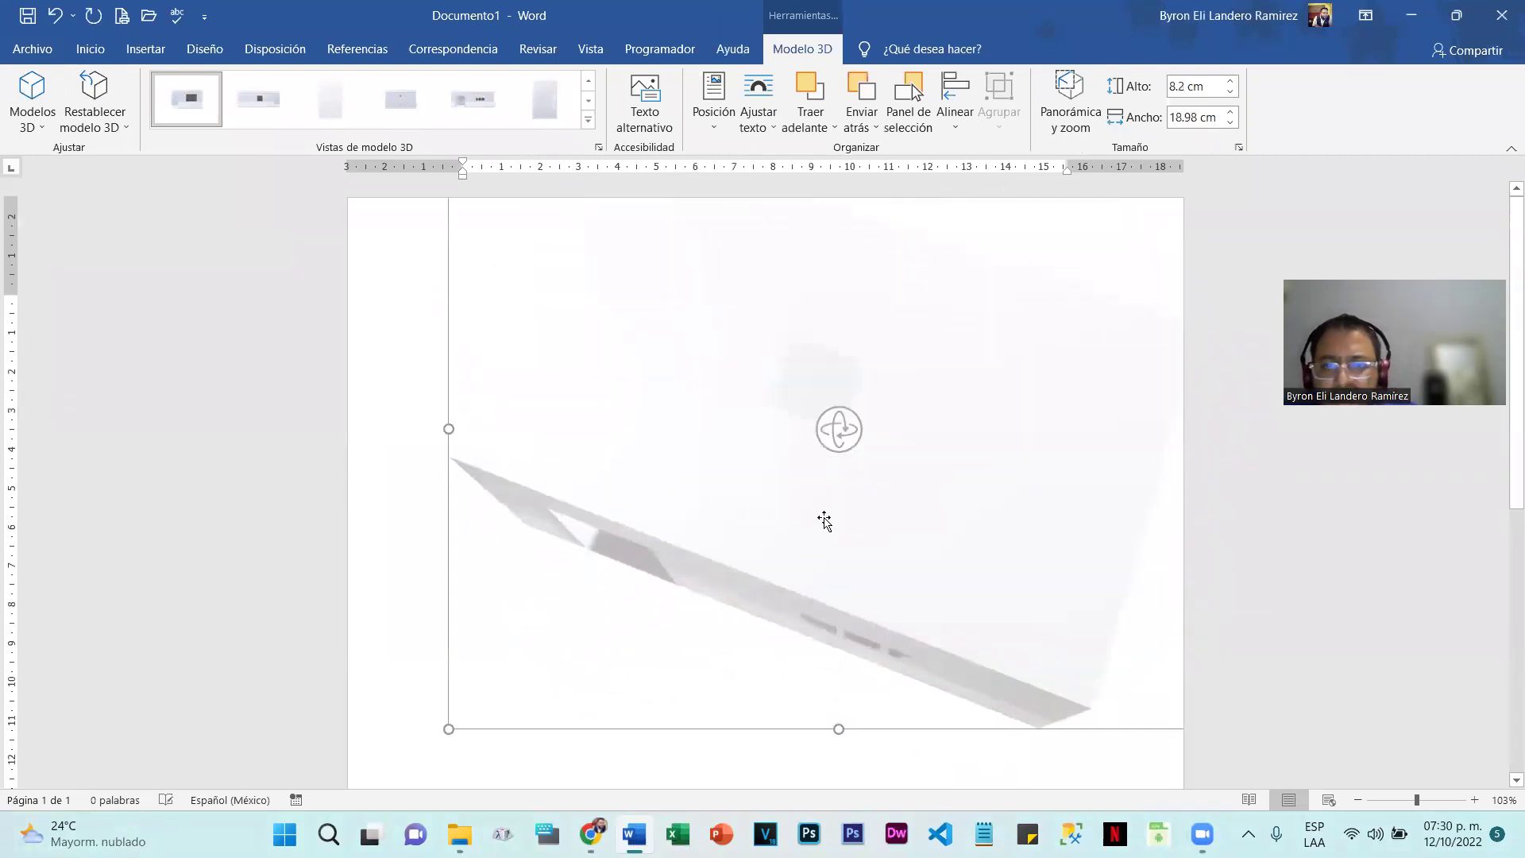
key(Delete)
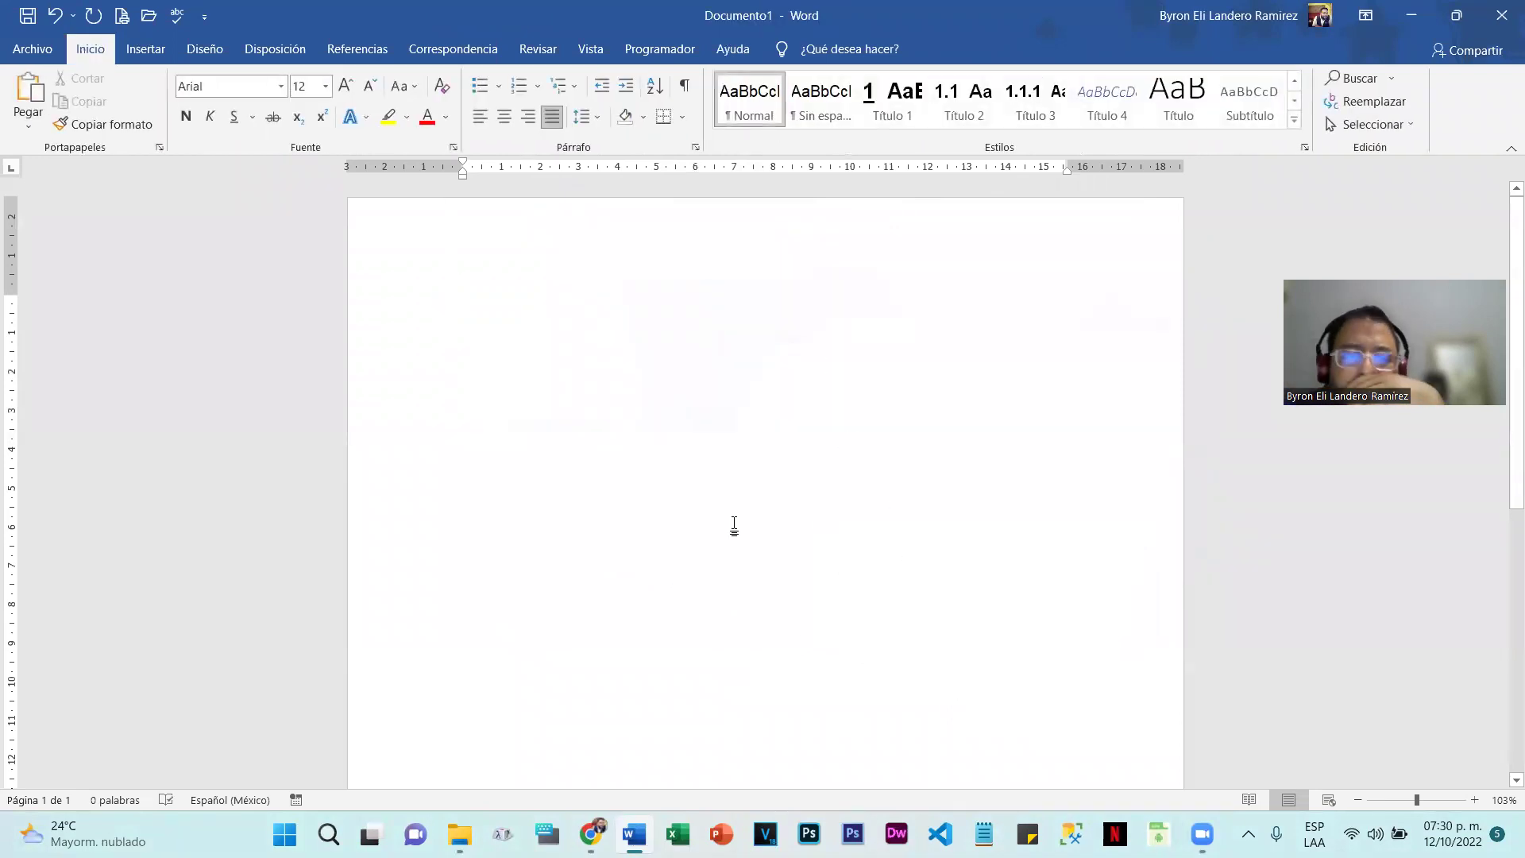
Step: Switch to Chrome, return to Free3D's free models list and open the free Escena Profesional Con Botella De Coca-Cola model
click(590, 832)
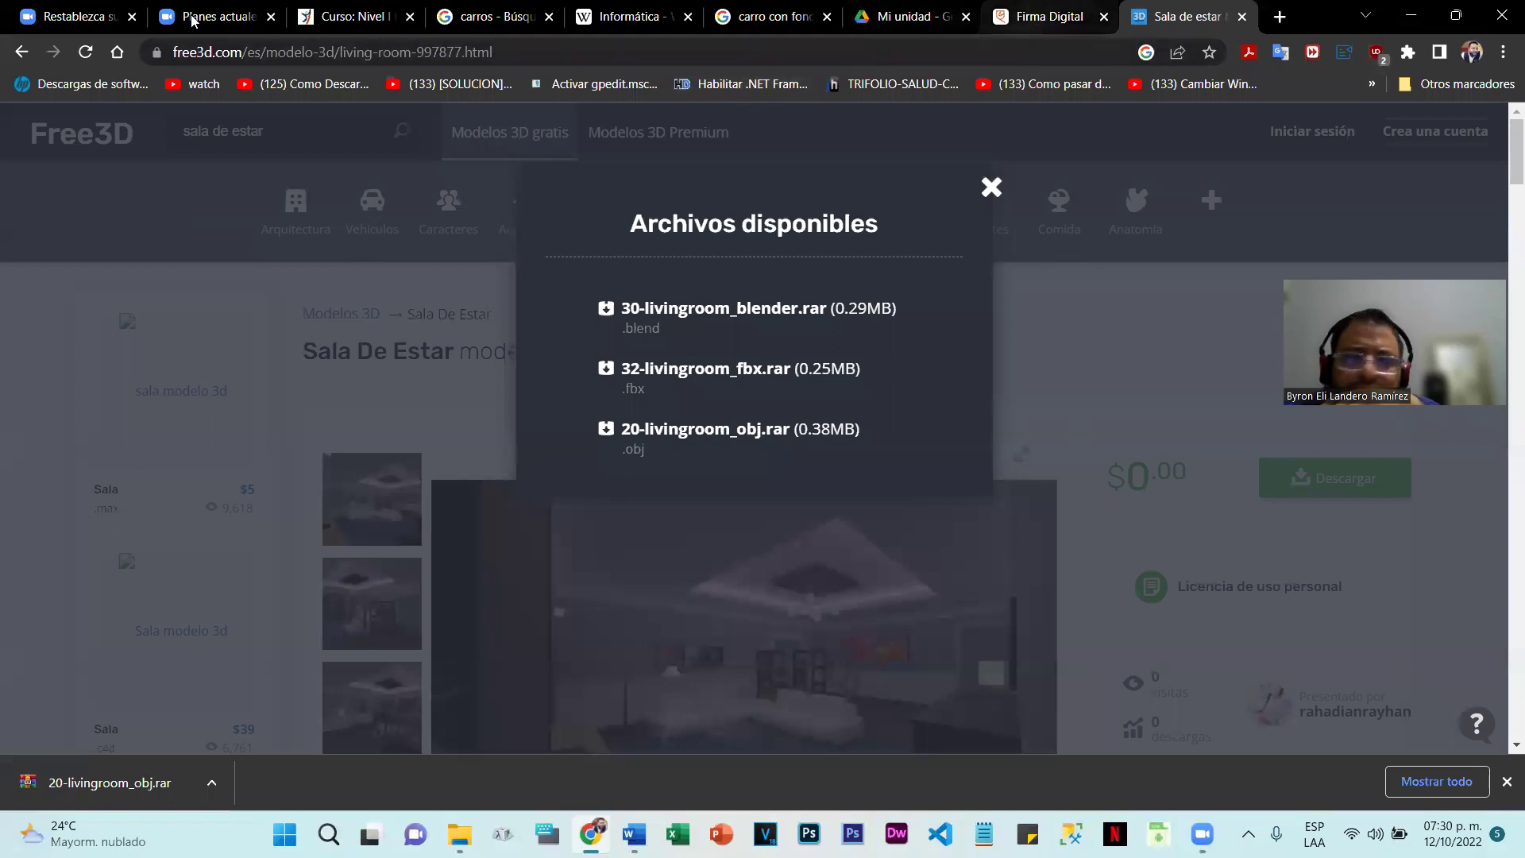
click(22, 53)
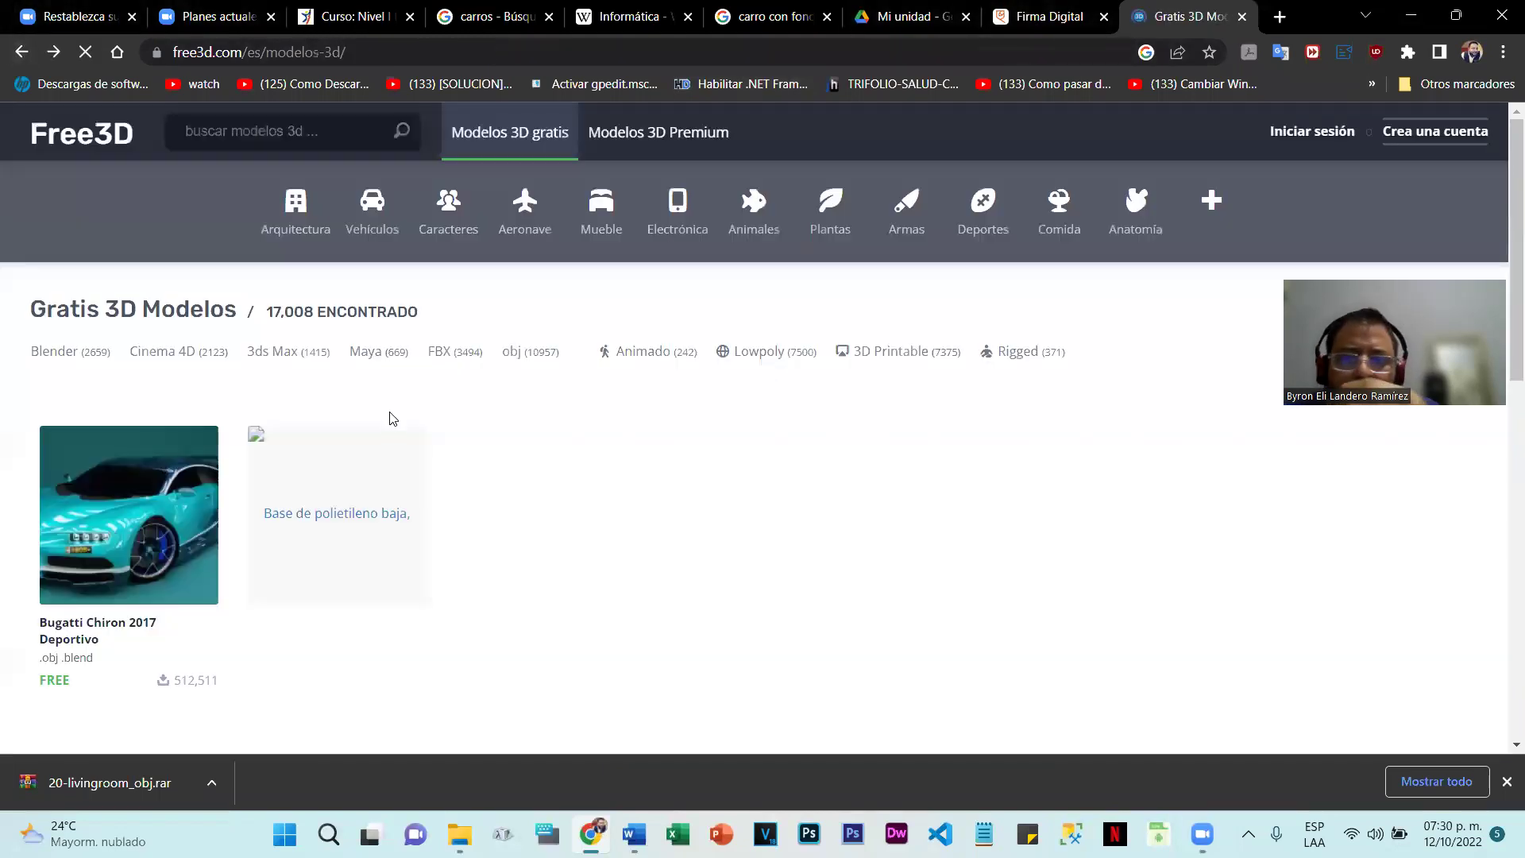
scroll(389, 415, down, 10)
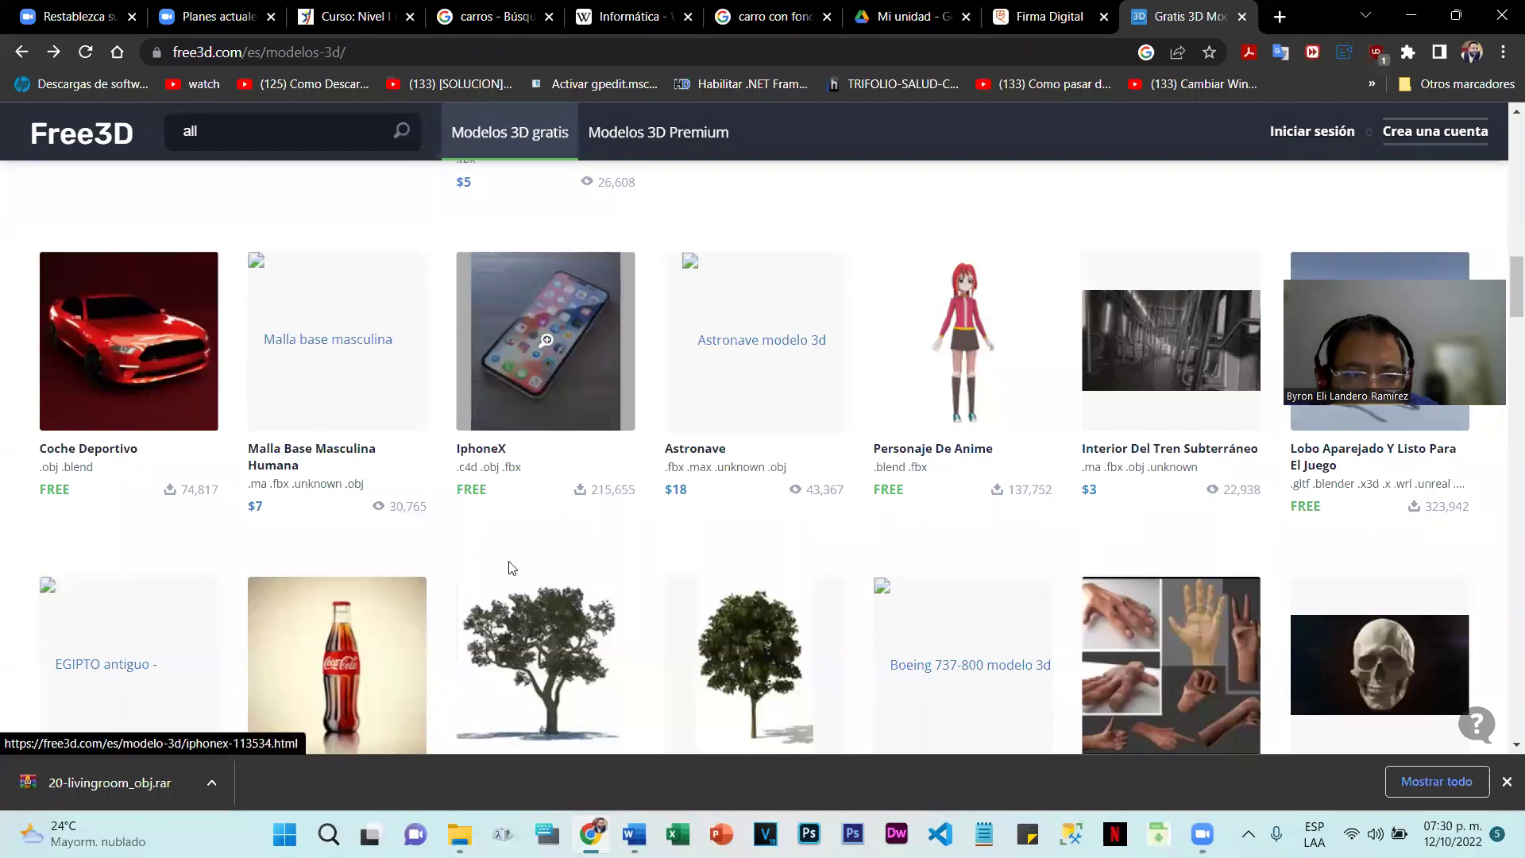
scroll(512, 567, down, 5)
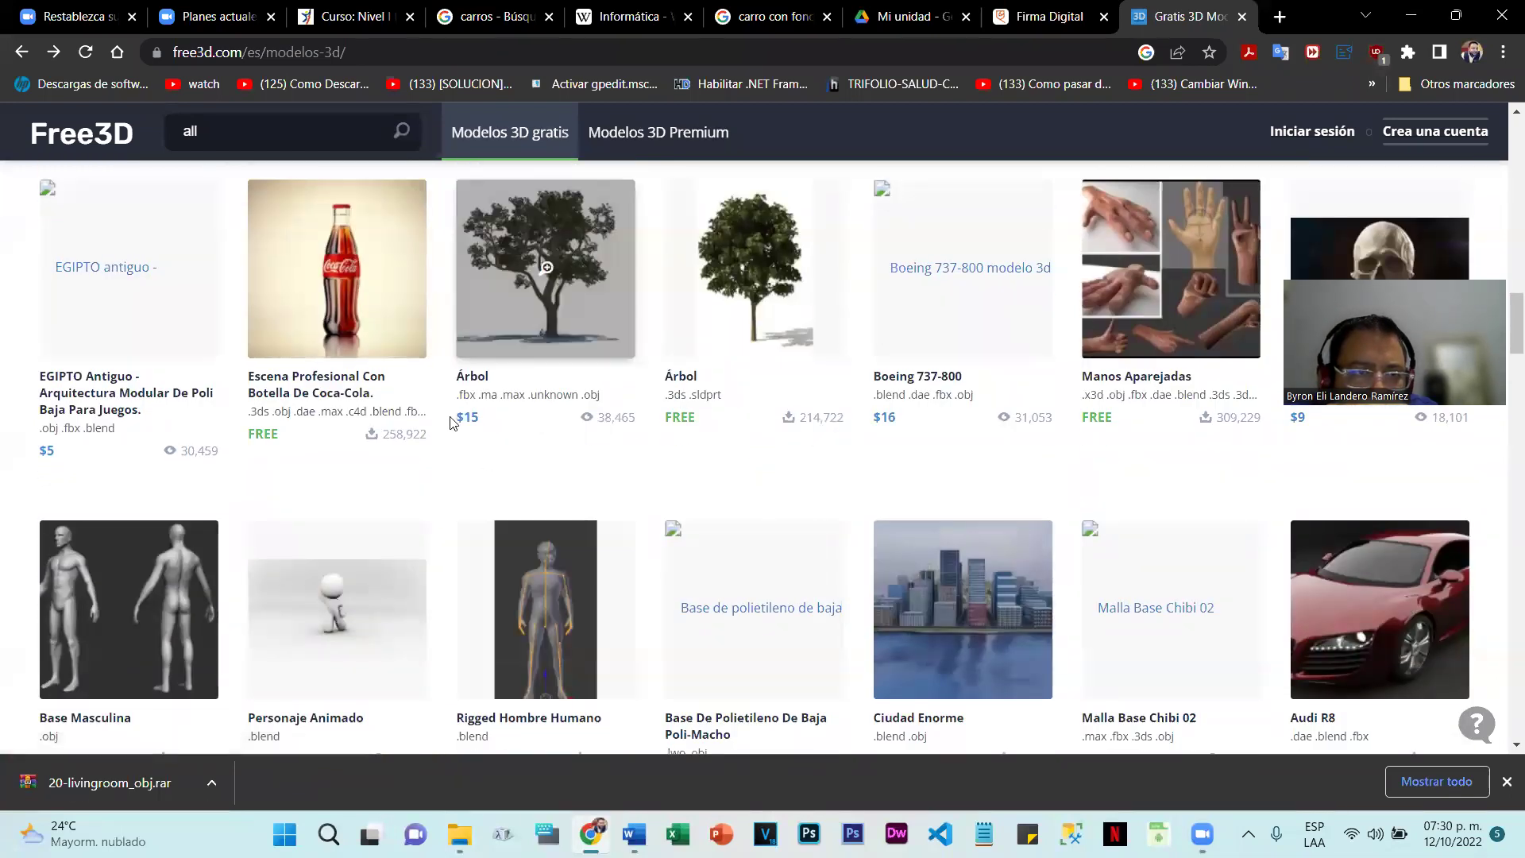
click(345, 318)
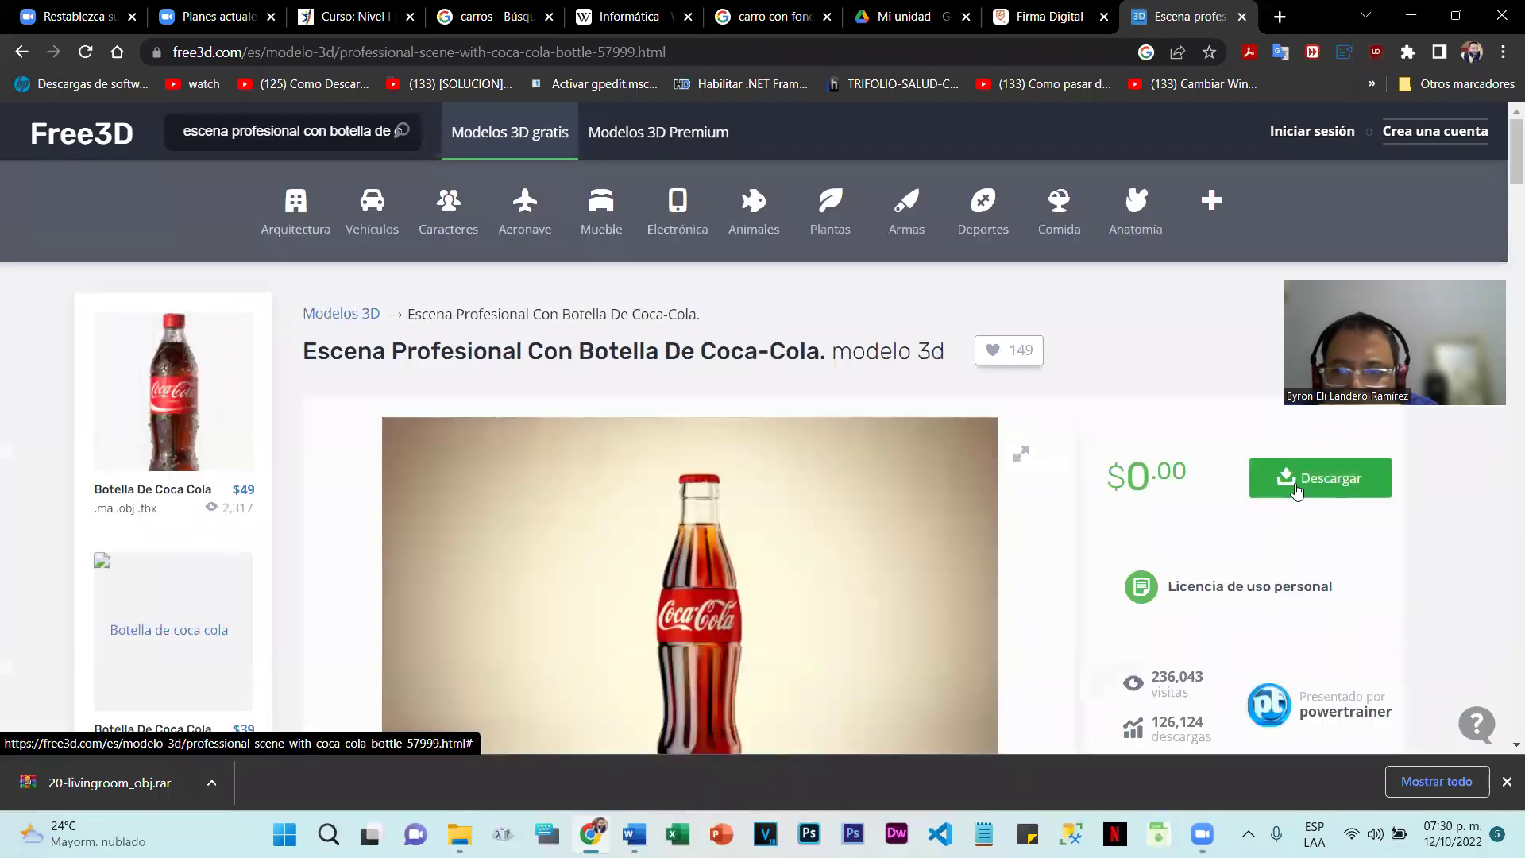
Step: Download jnw07caoj30g-tbfful99u7sw-Coca-Cola.zip from the bottle model's available files to the Desktop
click(1297, 485)
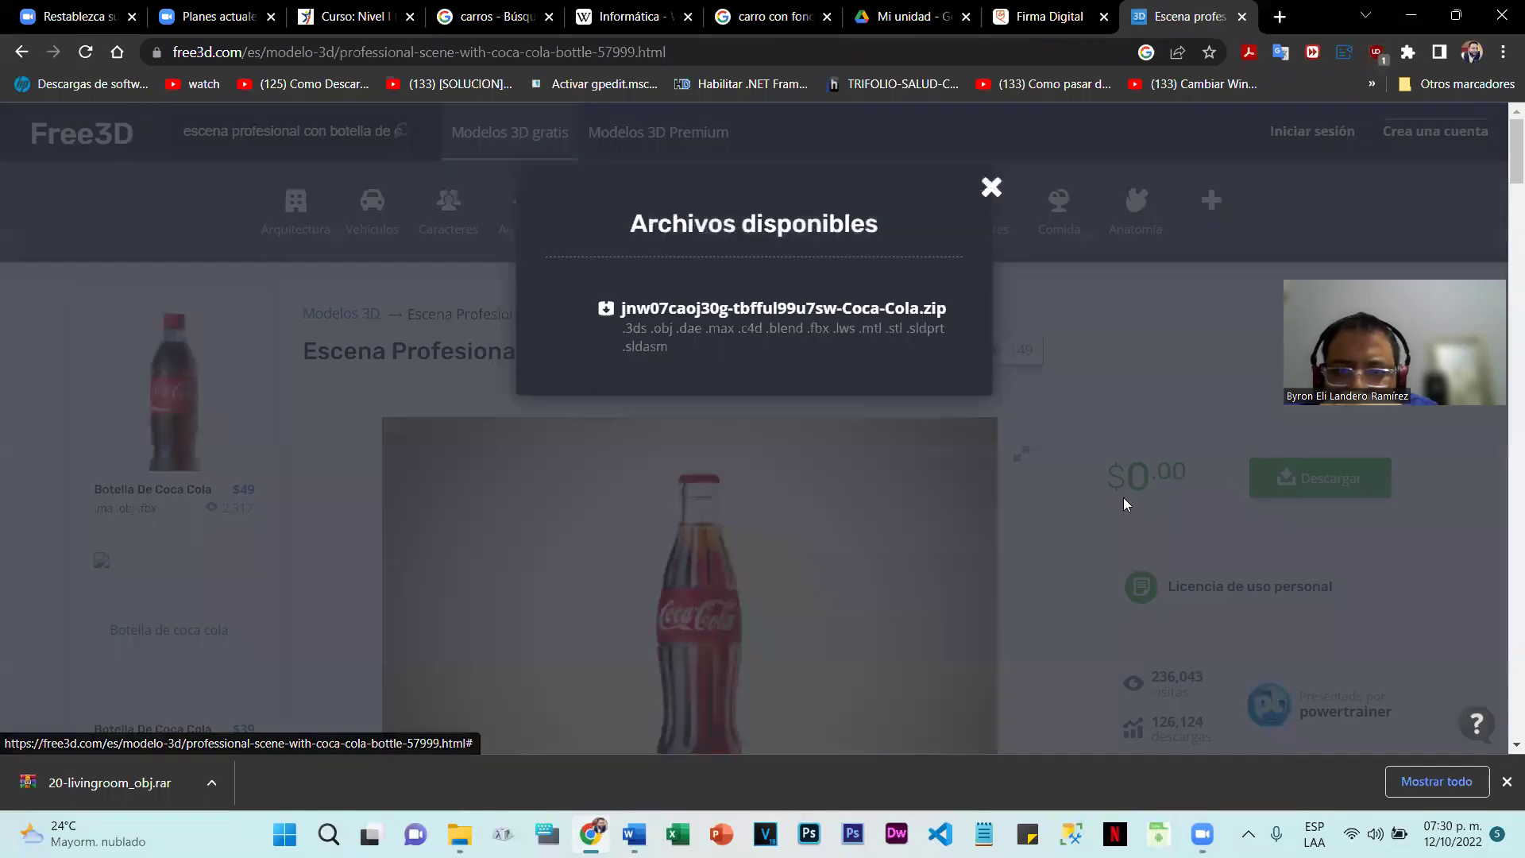
click(826, 339)
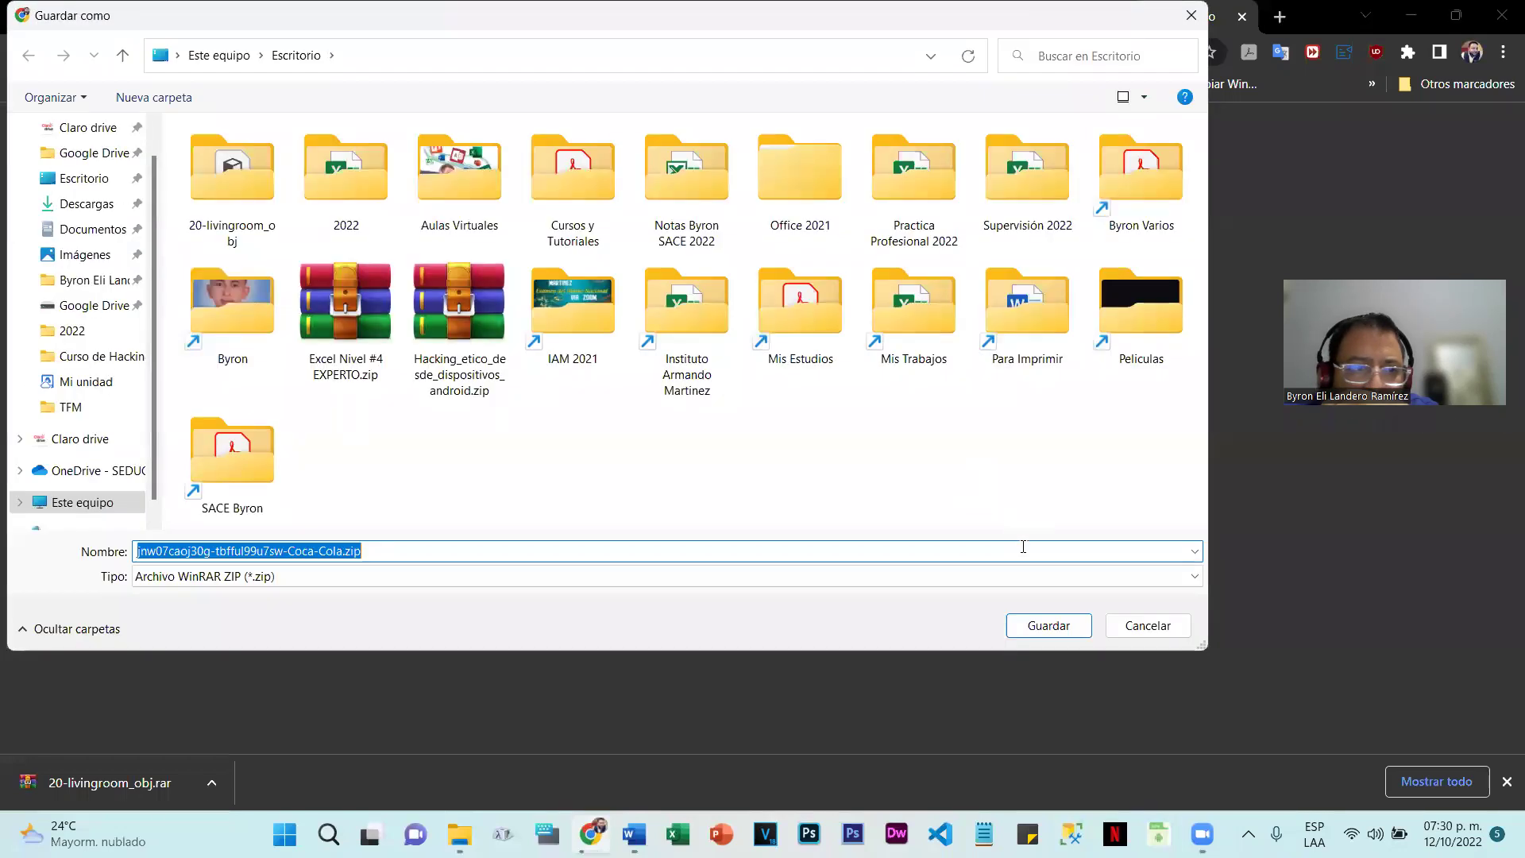
click(1044, 625)
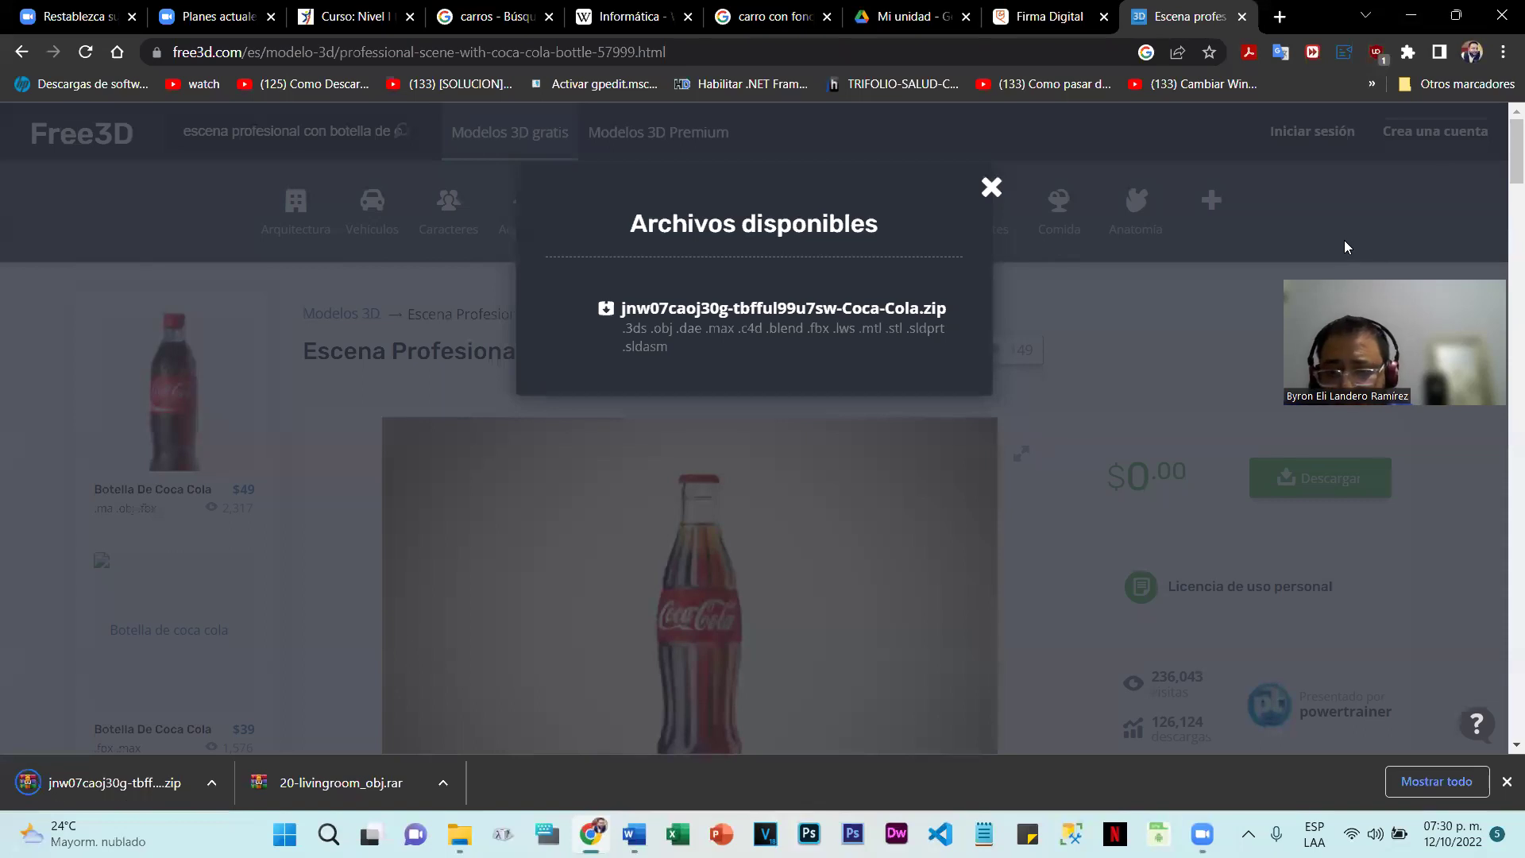
Step: Clear the open windows and extract the Coca-Cola zip into its own folder on the Desktop
click(1402, 15)
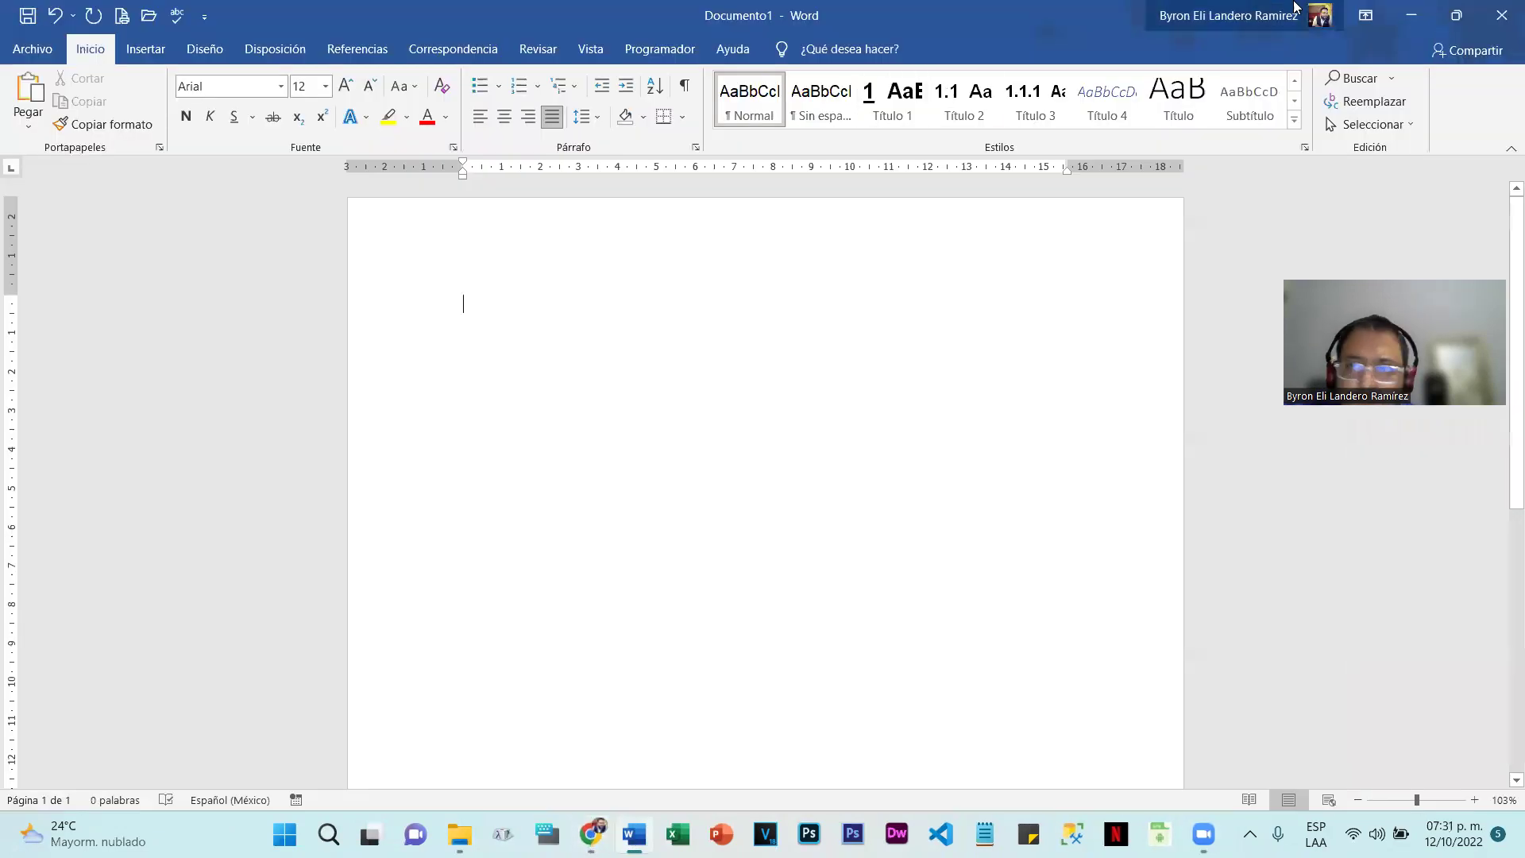
click(1411, 15)
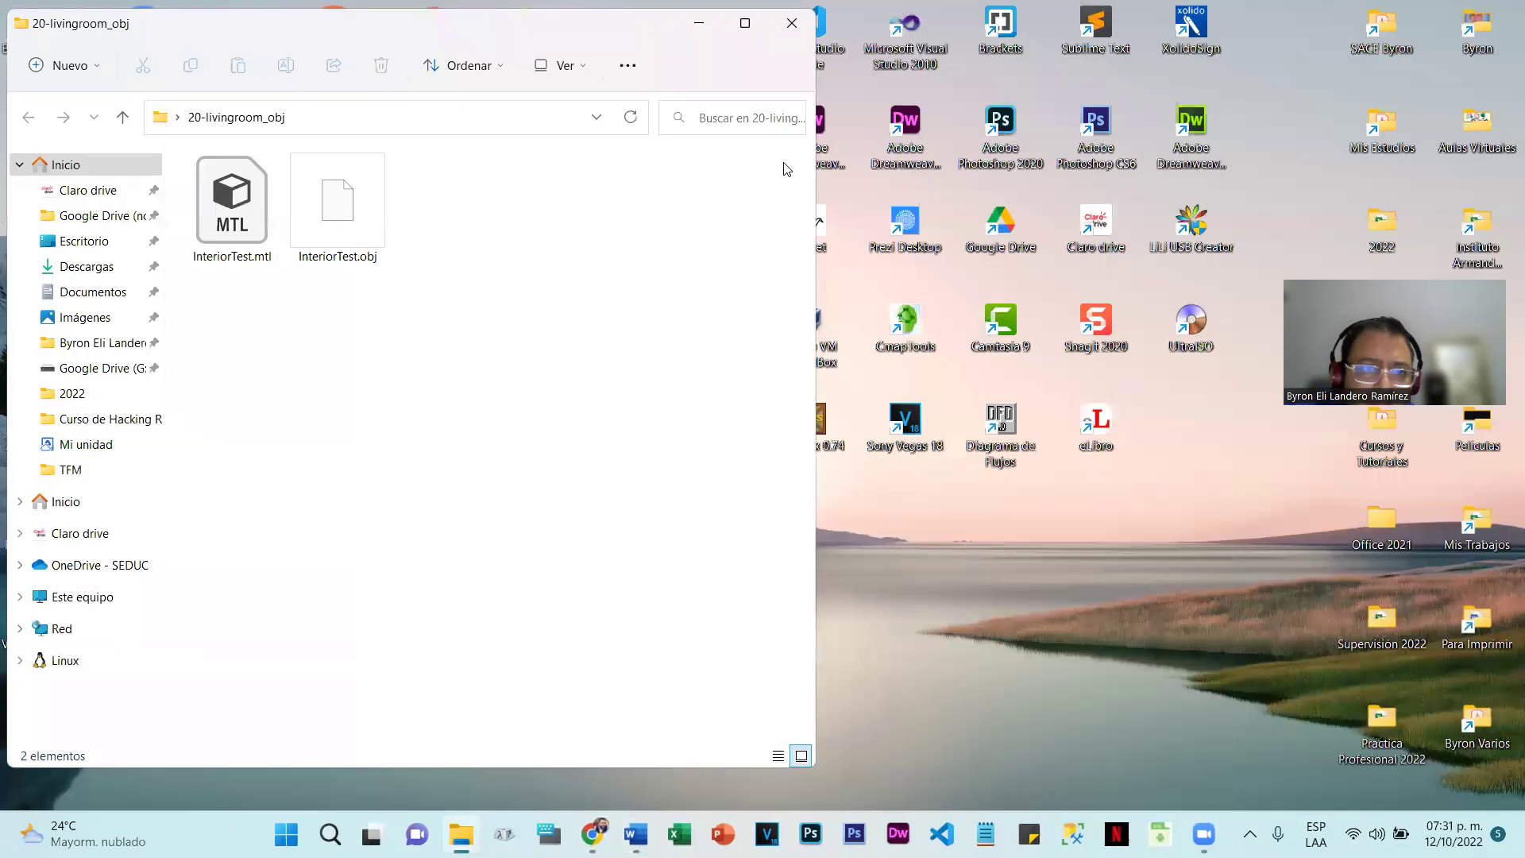
click(792, 23)
right_click(539, 234)
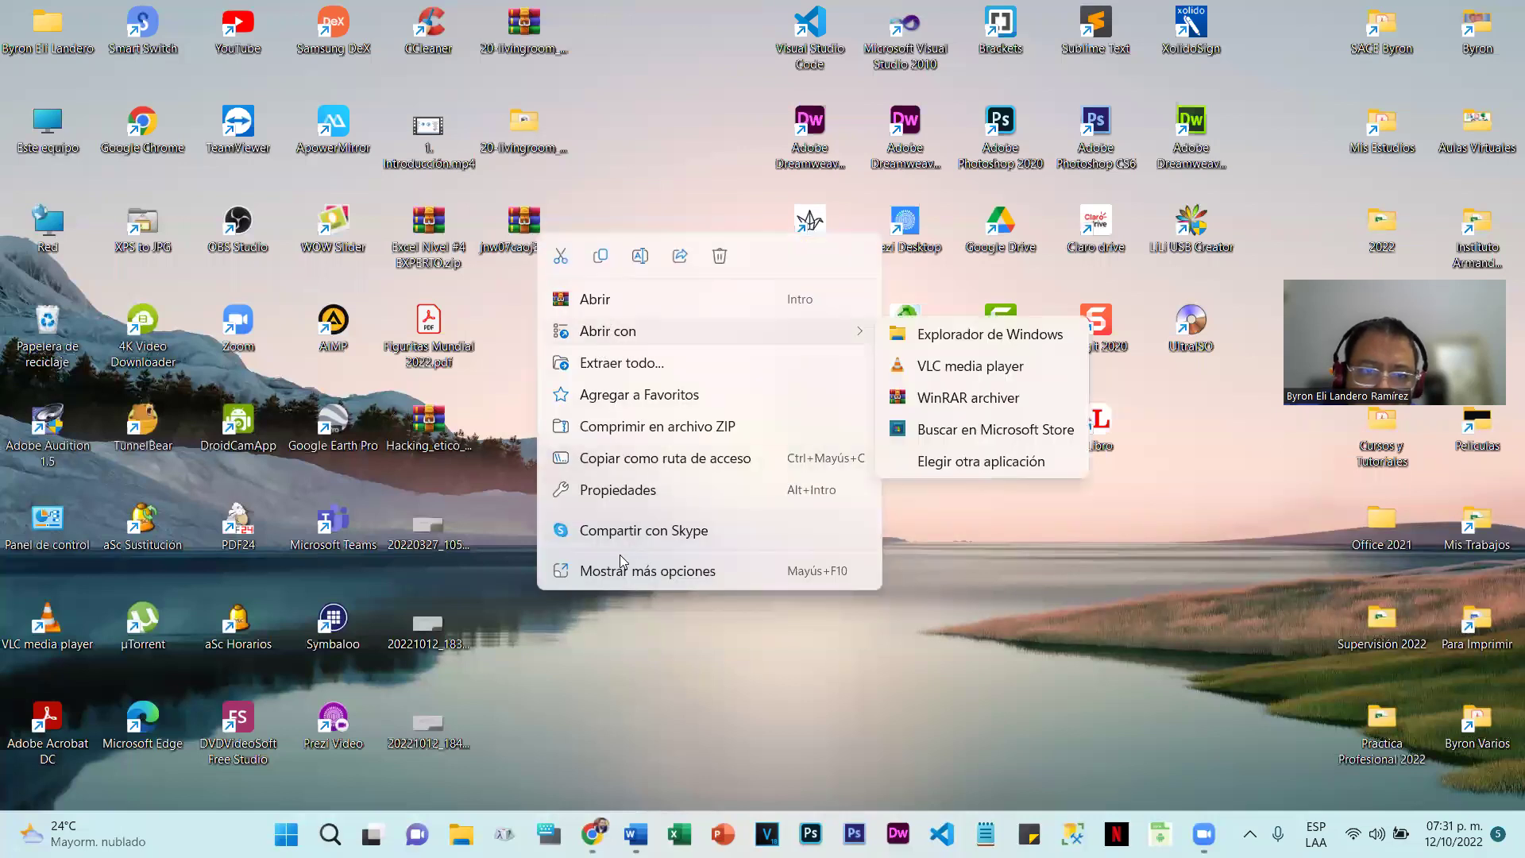
click(683, 528)
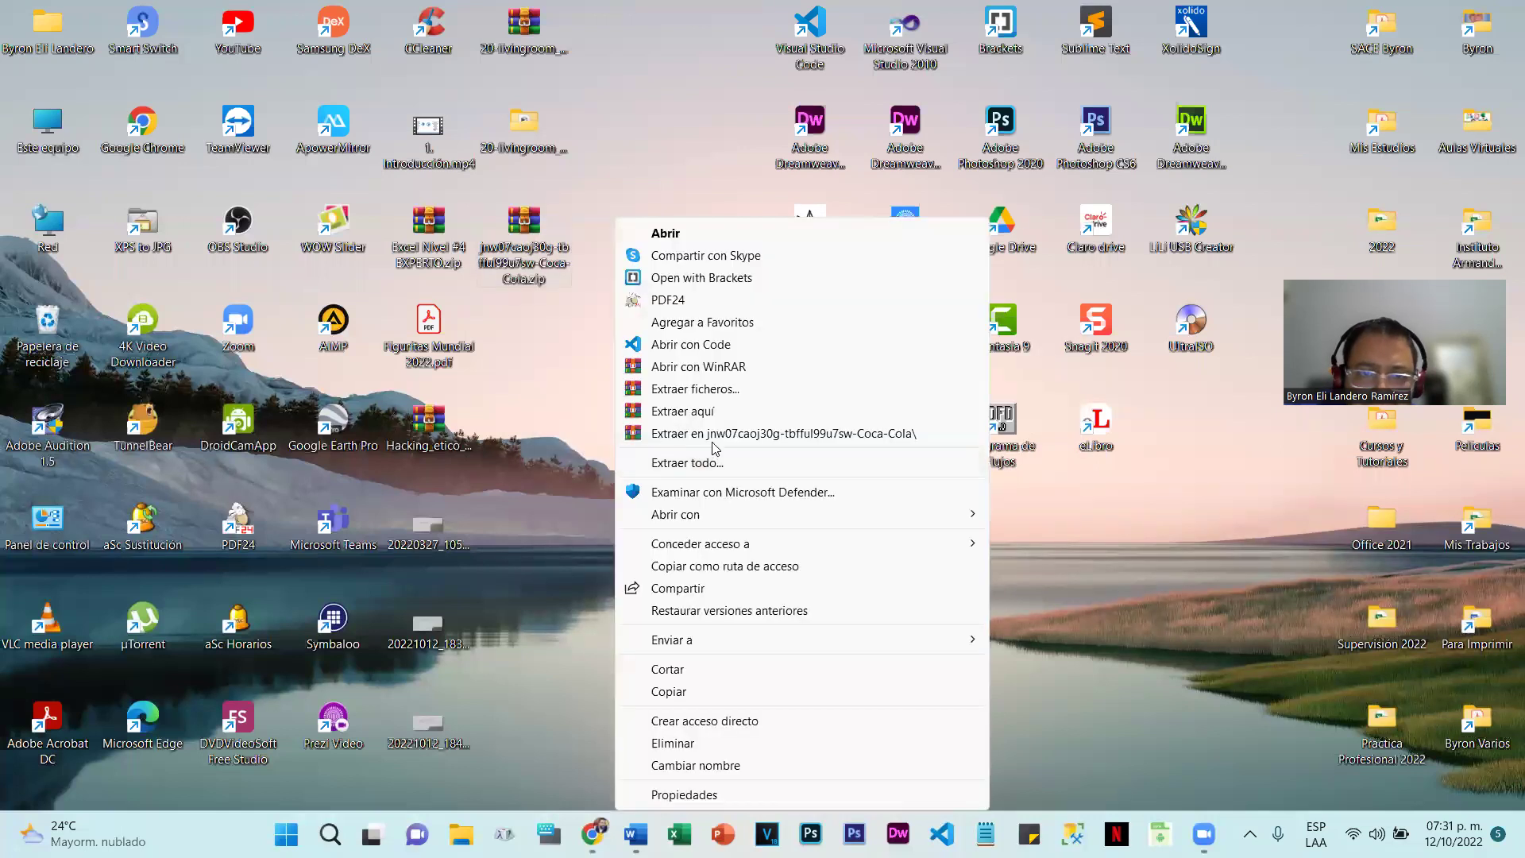
click(716, 436)
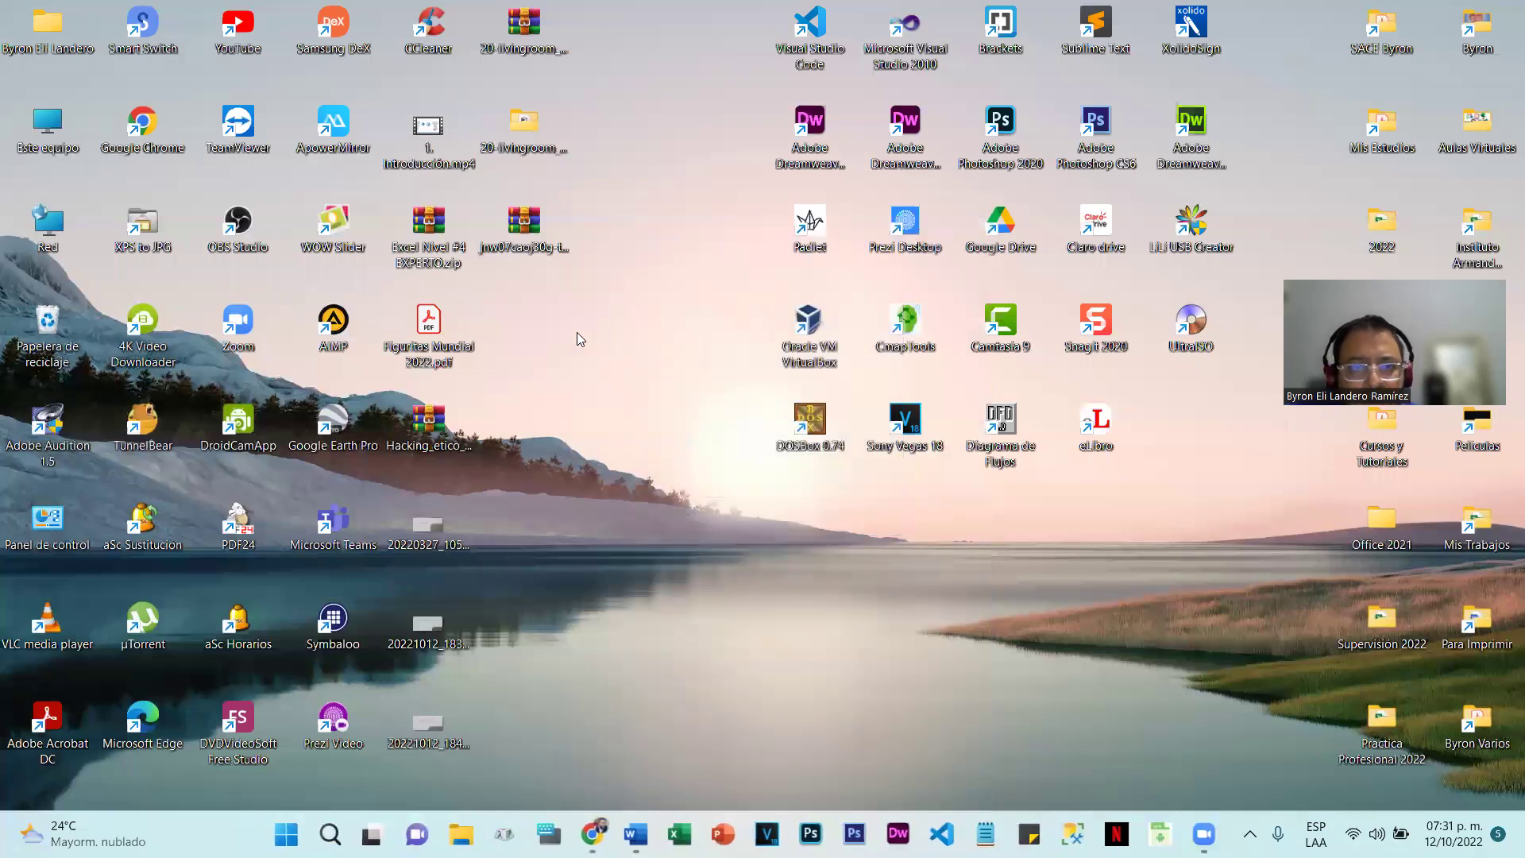
Step: Open the extracted Coca-Cola folder, look through its Maps subfolder and return to the main folder
double_click(528, 327)
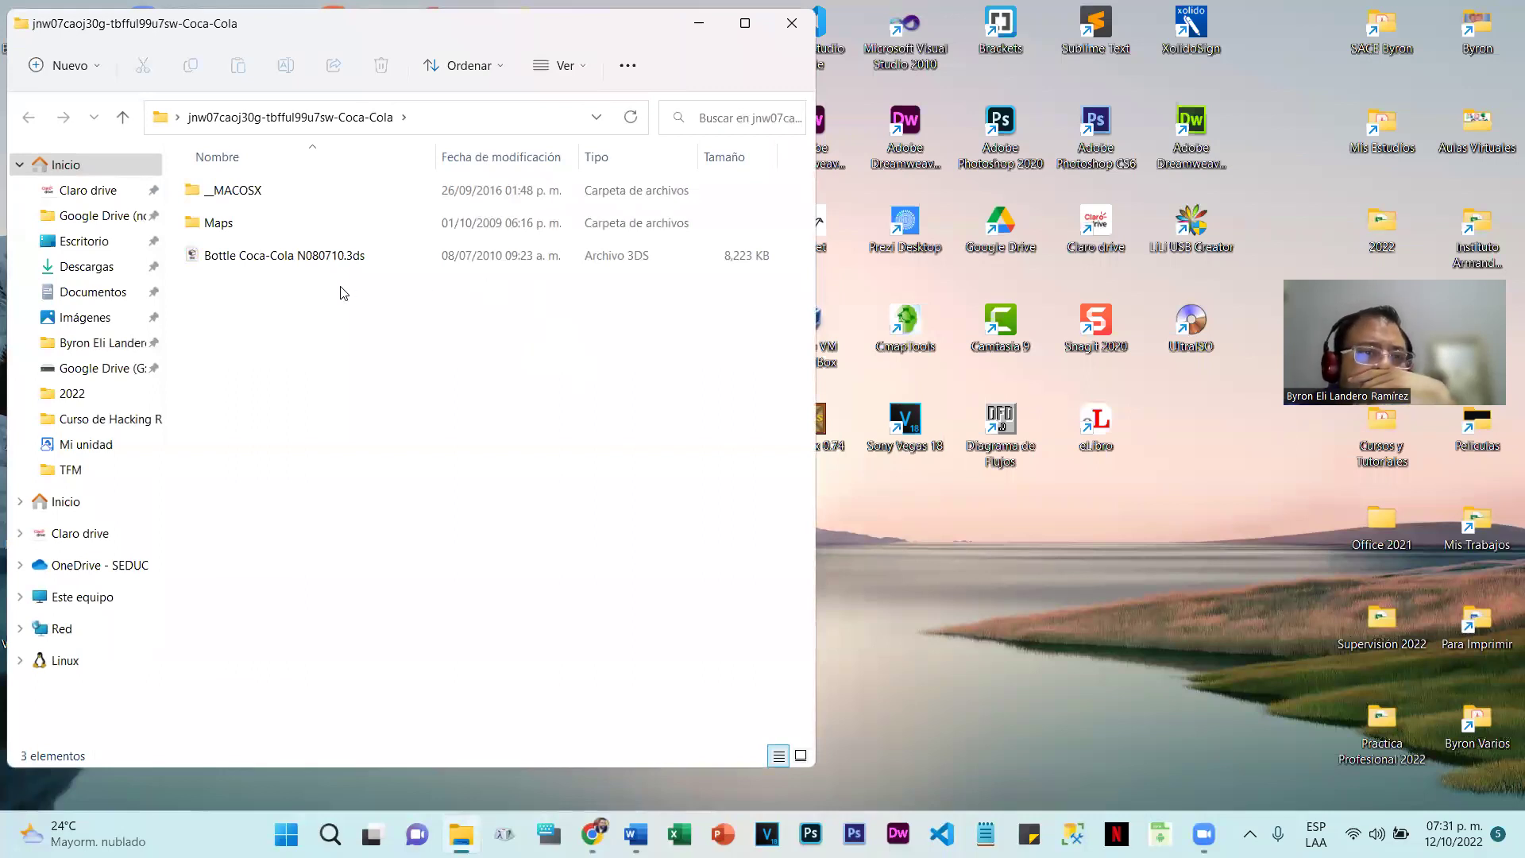
double_click(210, 225)
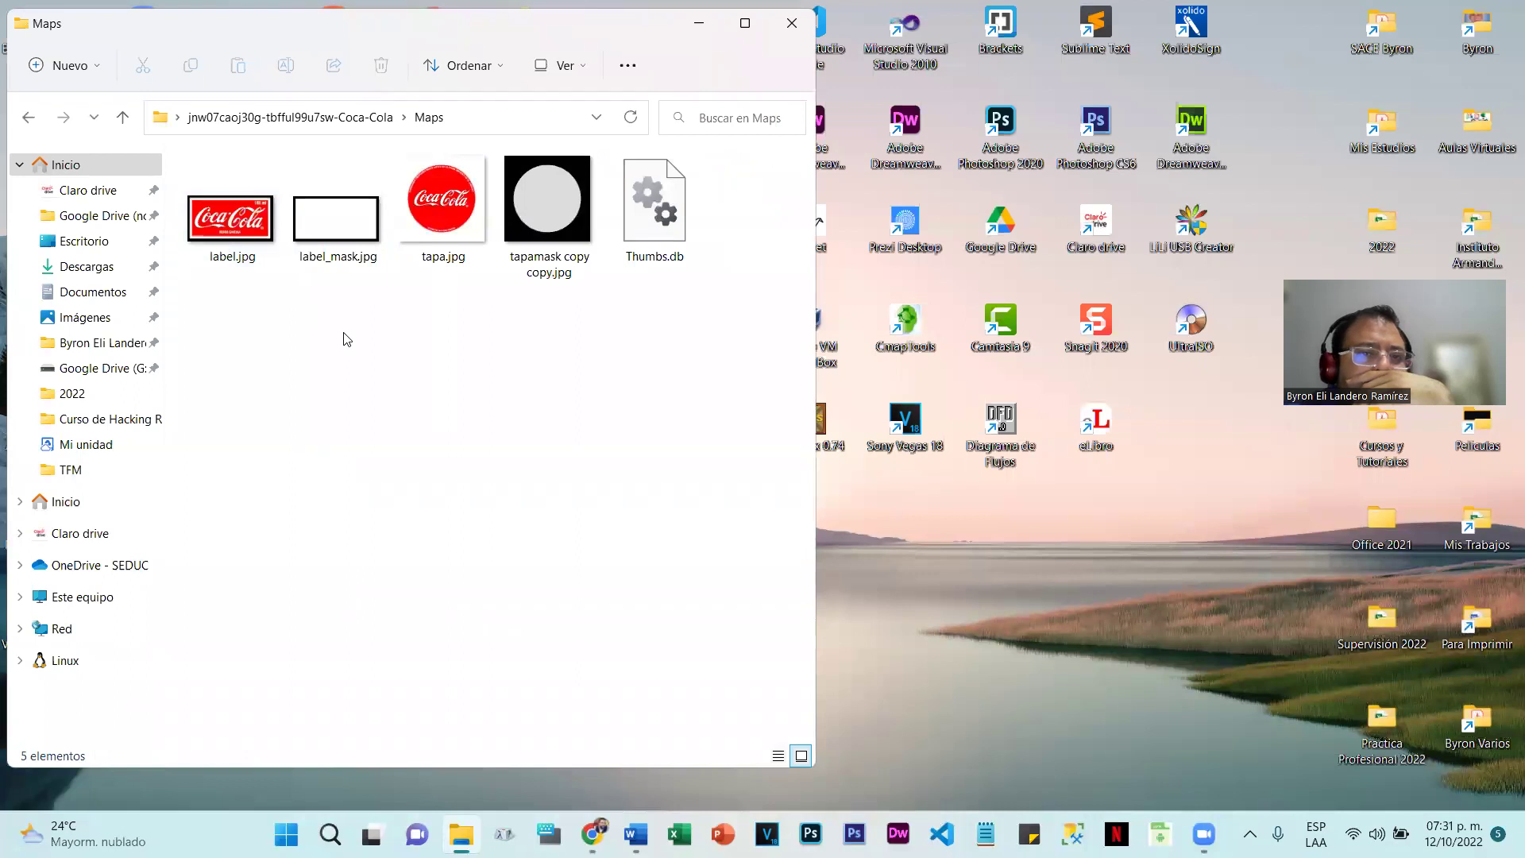
click(28, 117)
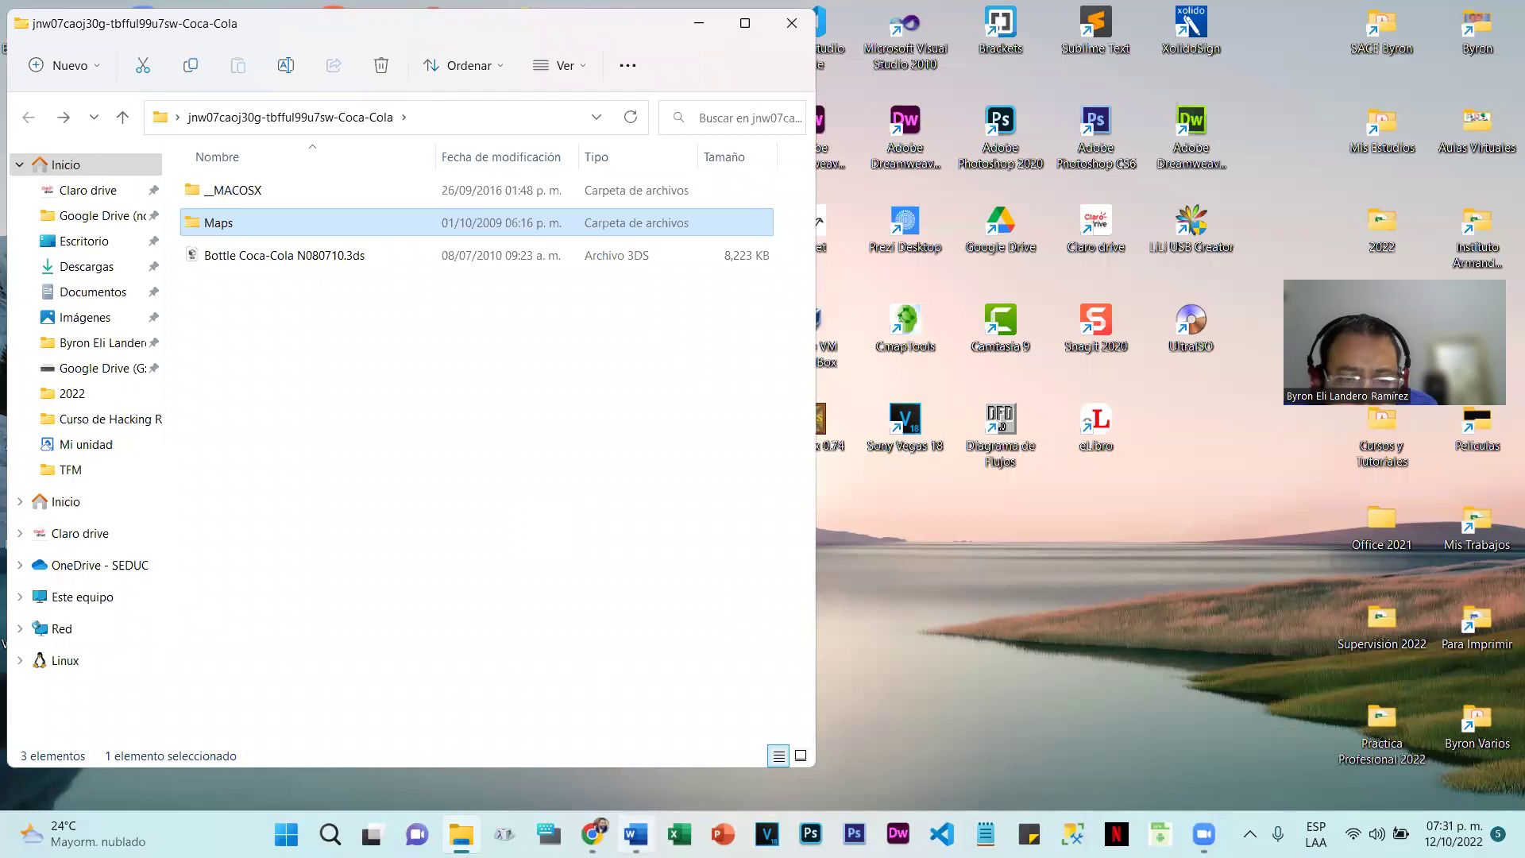
Step: Switch to Word and start inserting a 3D model from this device, browsing to the extracted Coca-Cola folder on the Desktop
key(alt+Tab)
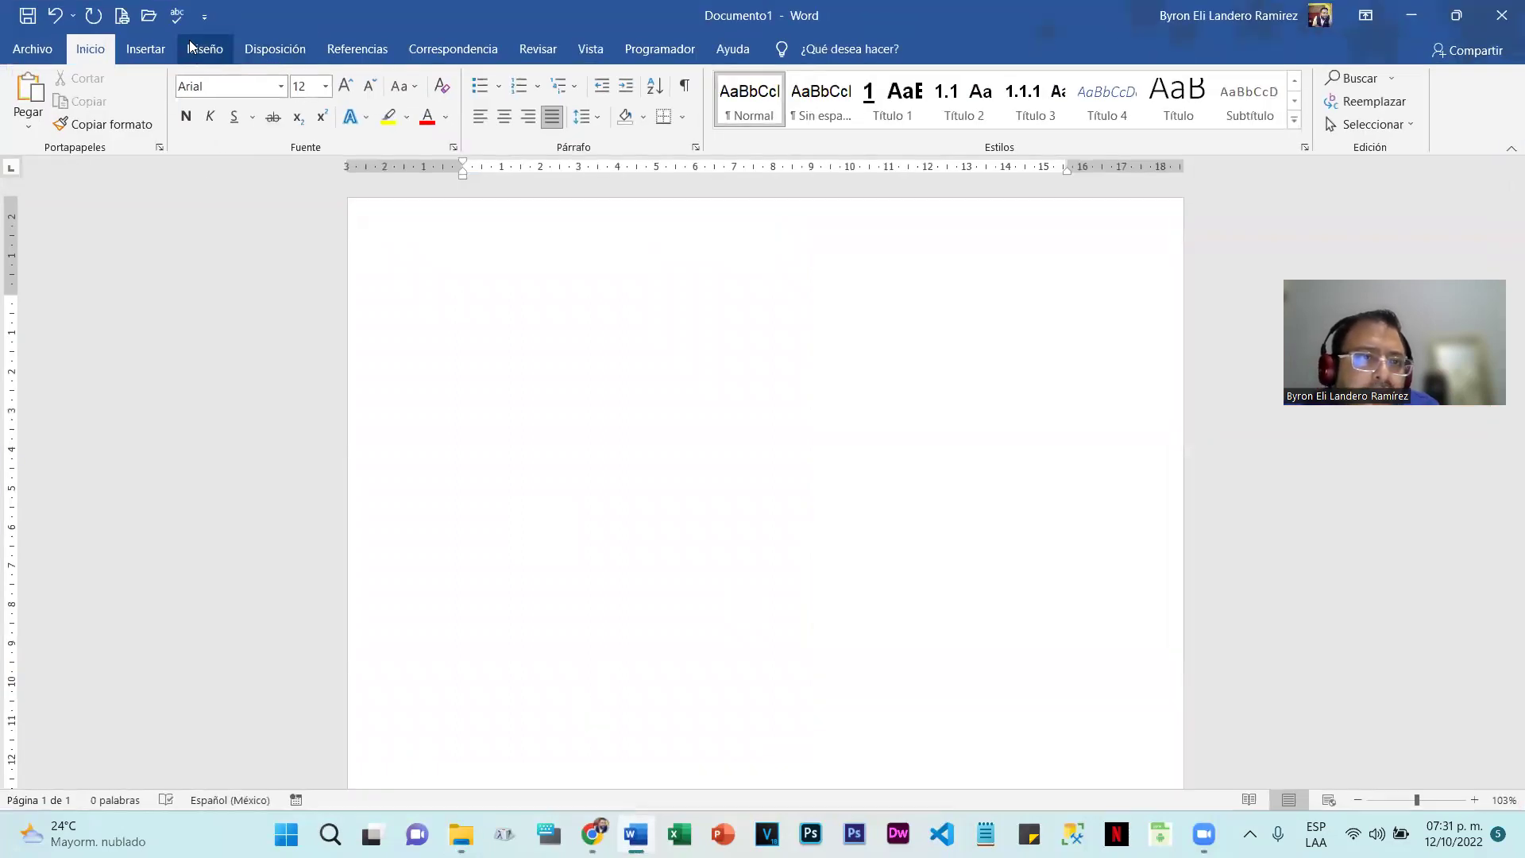
click(145, 49)
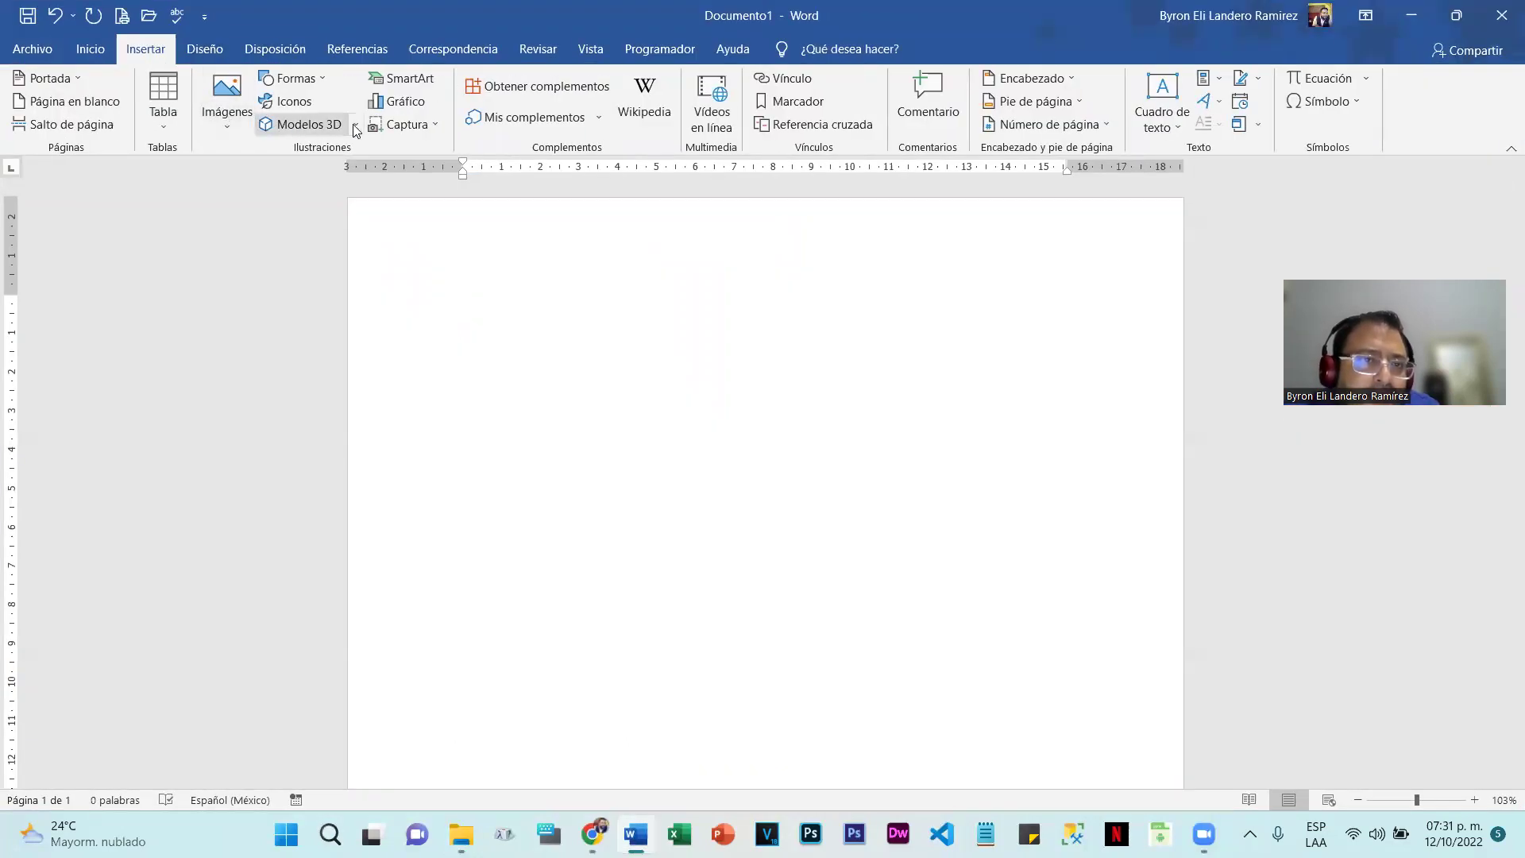
click(354, 125)
click(318, 170)
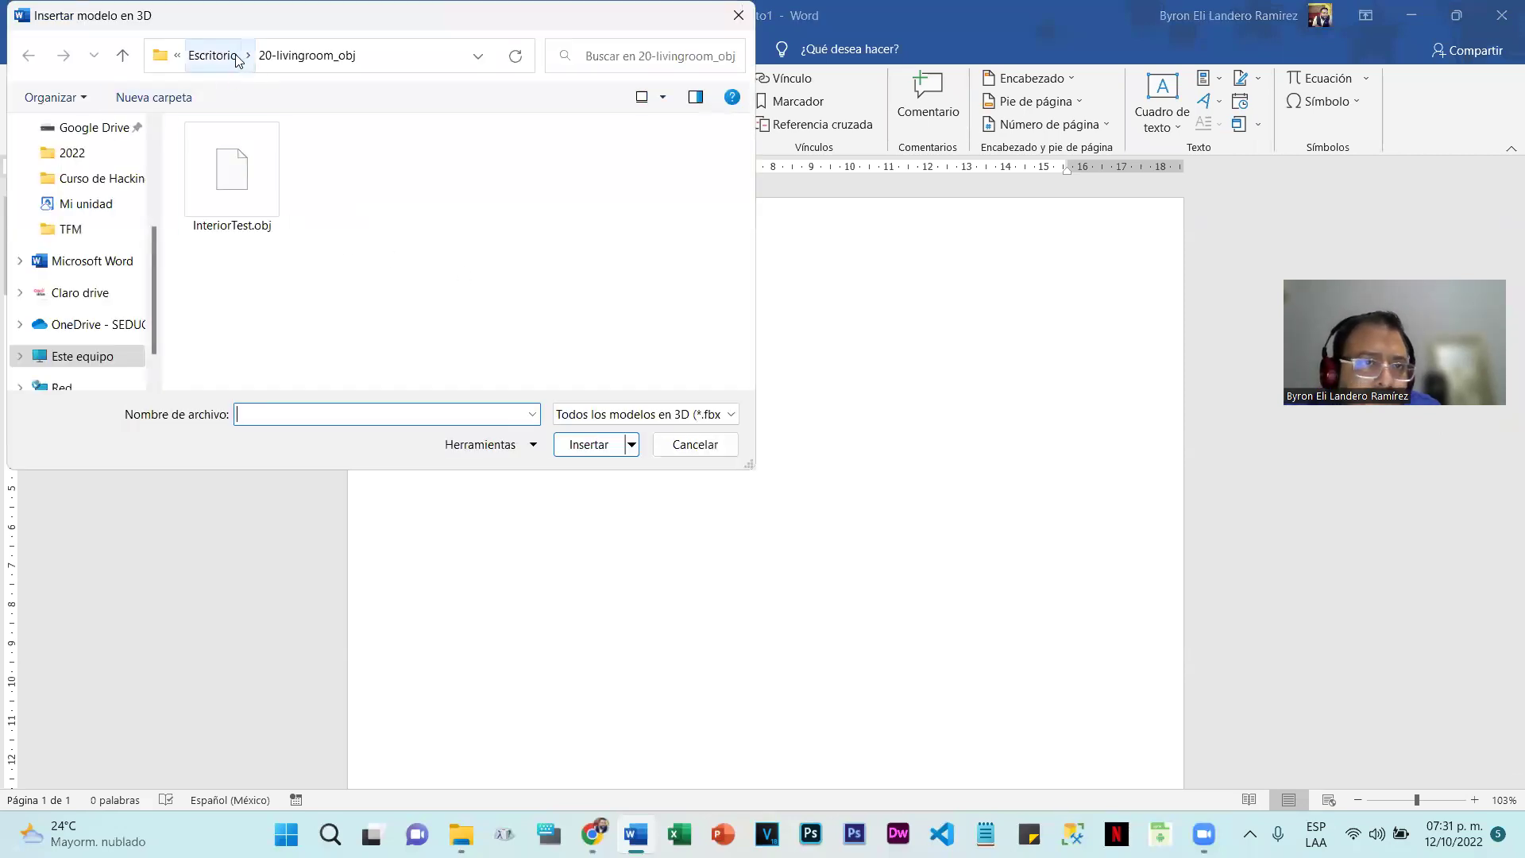
click(238, 61)
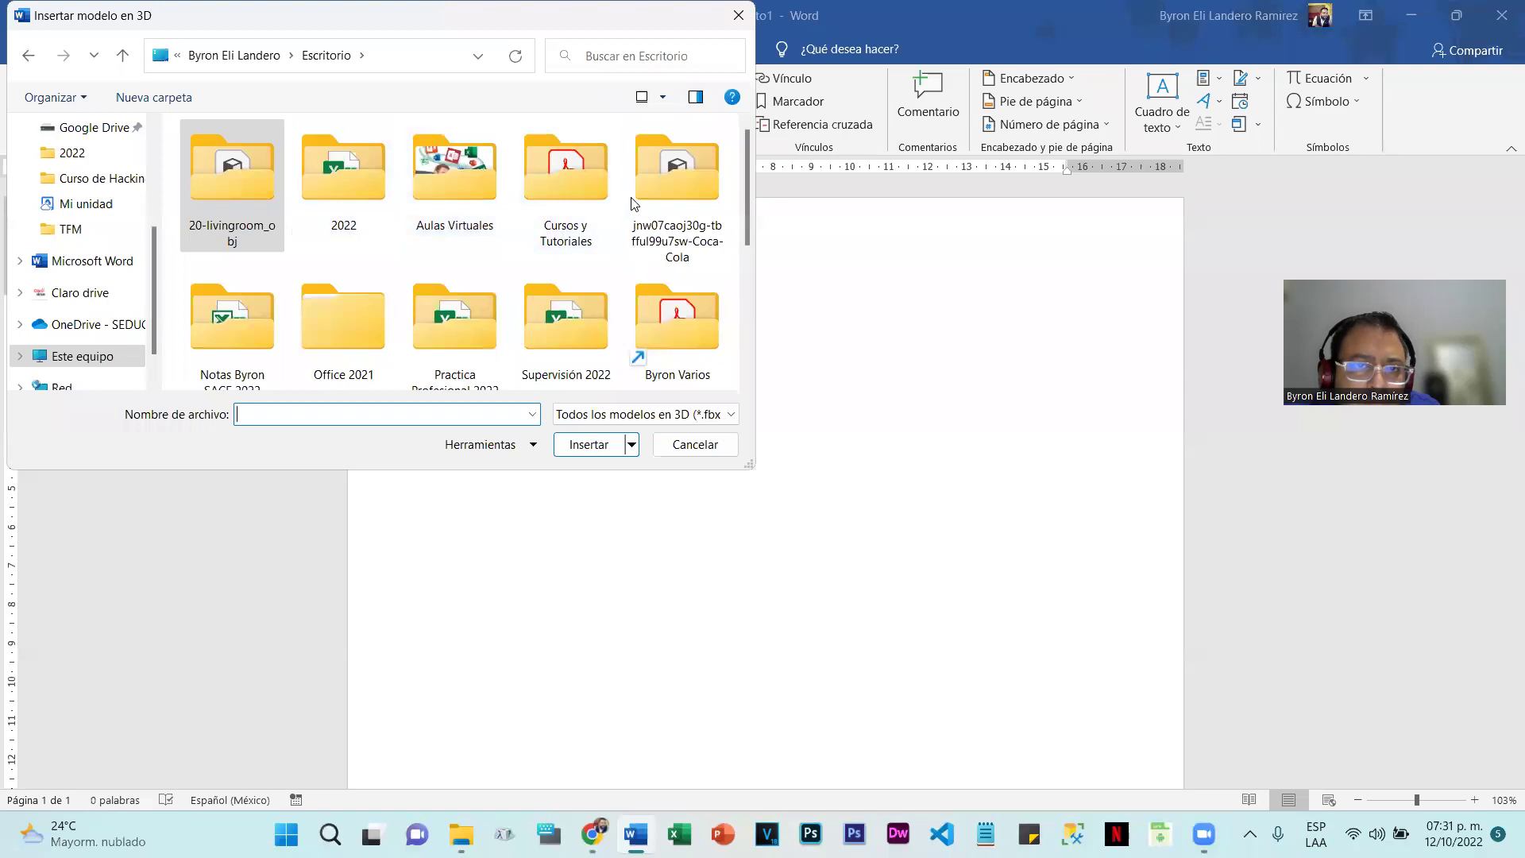
double_click(672, 194)
Step: Look through the Maps and __MACOSX subfolders for an insertable model, return to the Desktop and cancel the insertion
click(265, 193)
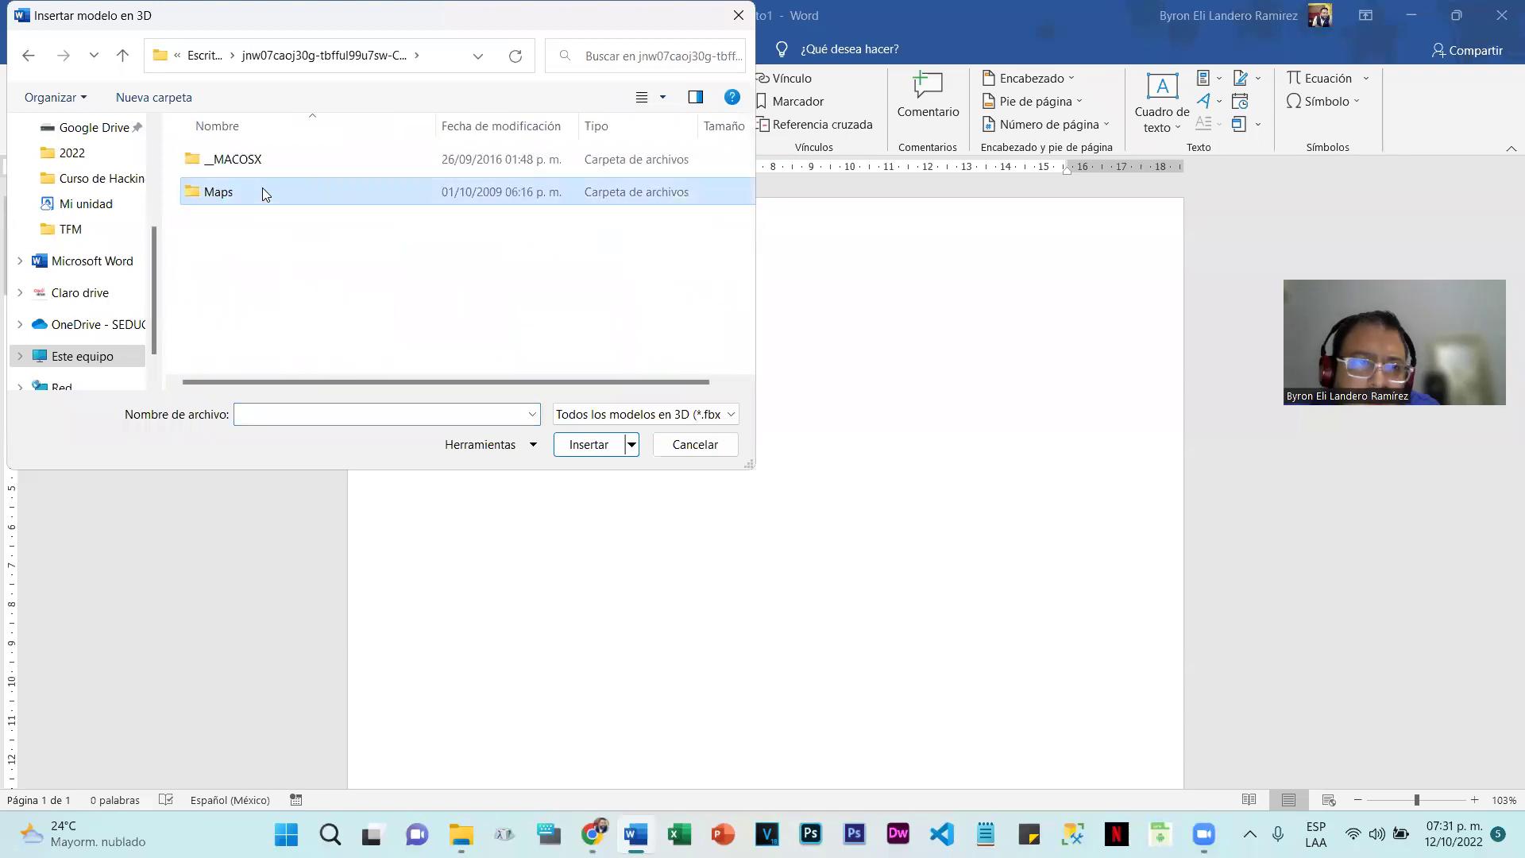
double_click(265, 193)
click(27, 59)
double_click(197, 156)
double_click(190, 159)
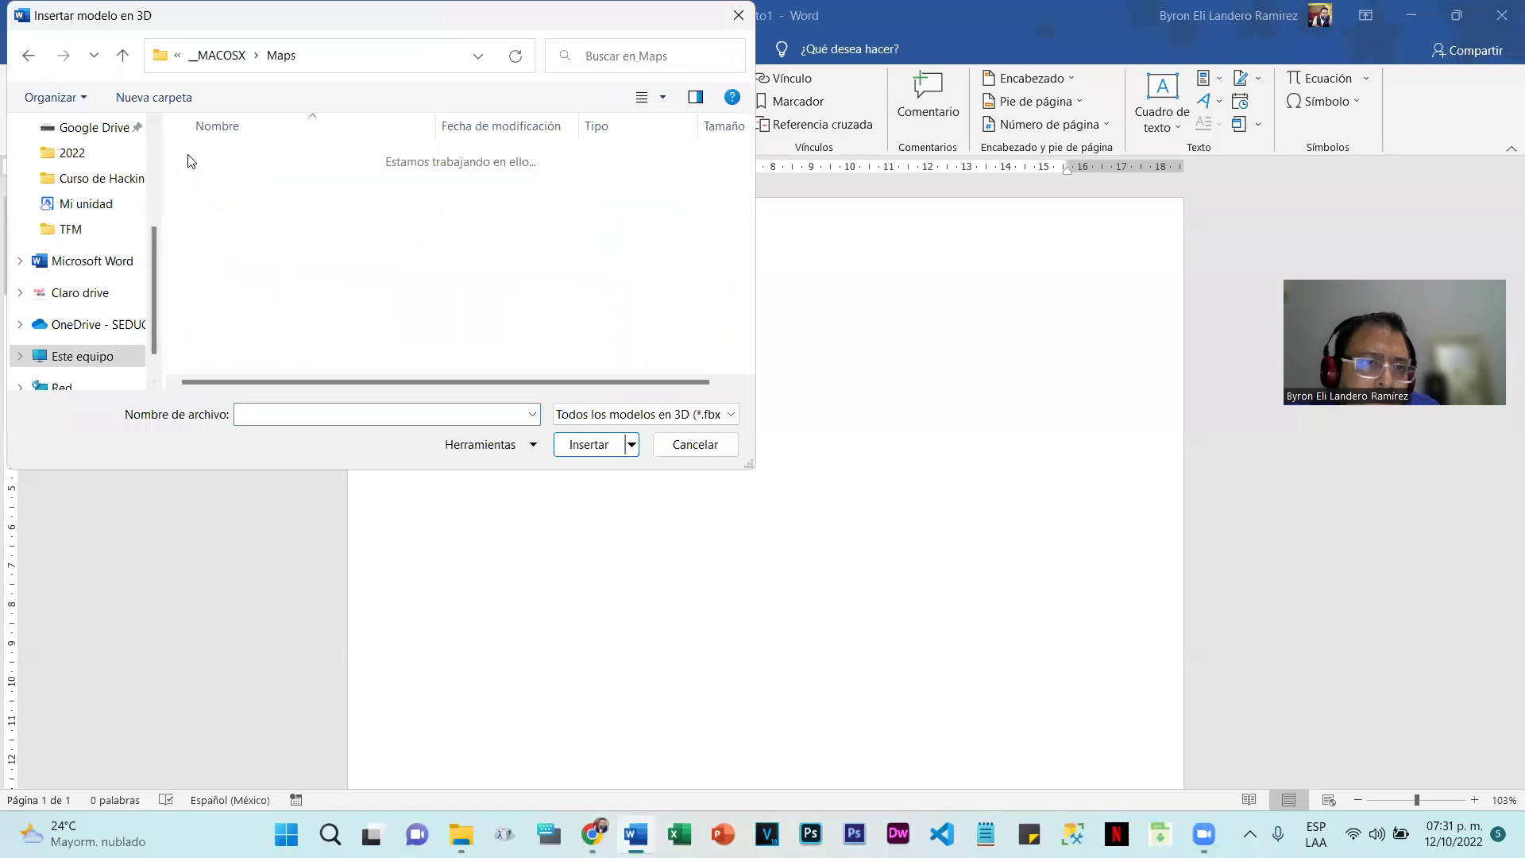
click(28, 60)
click(28, 60)
click(28, 60)
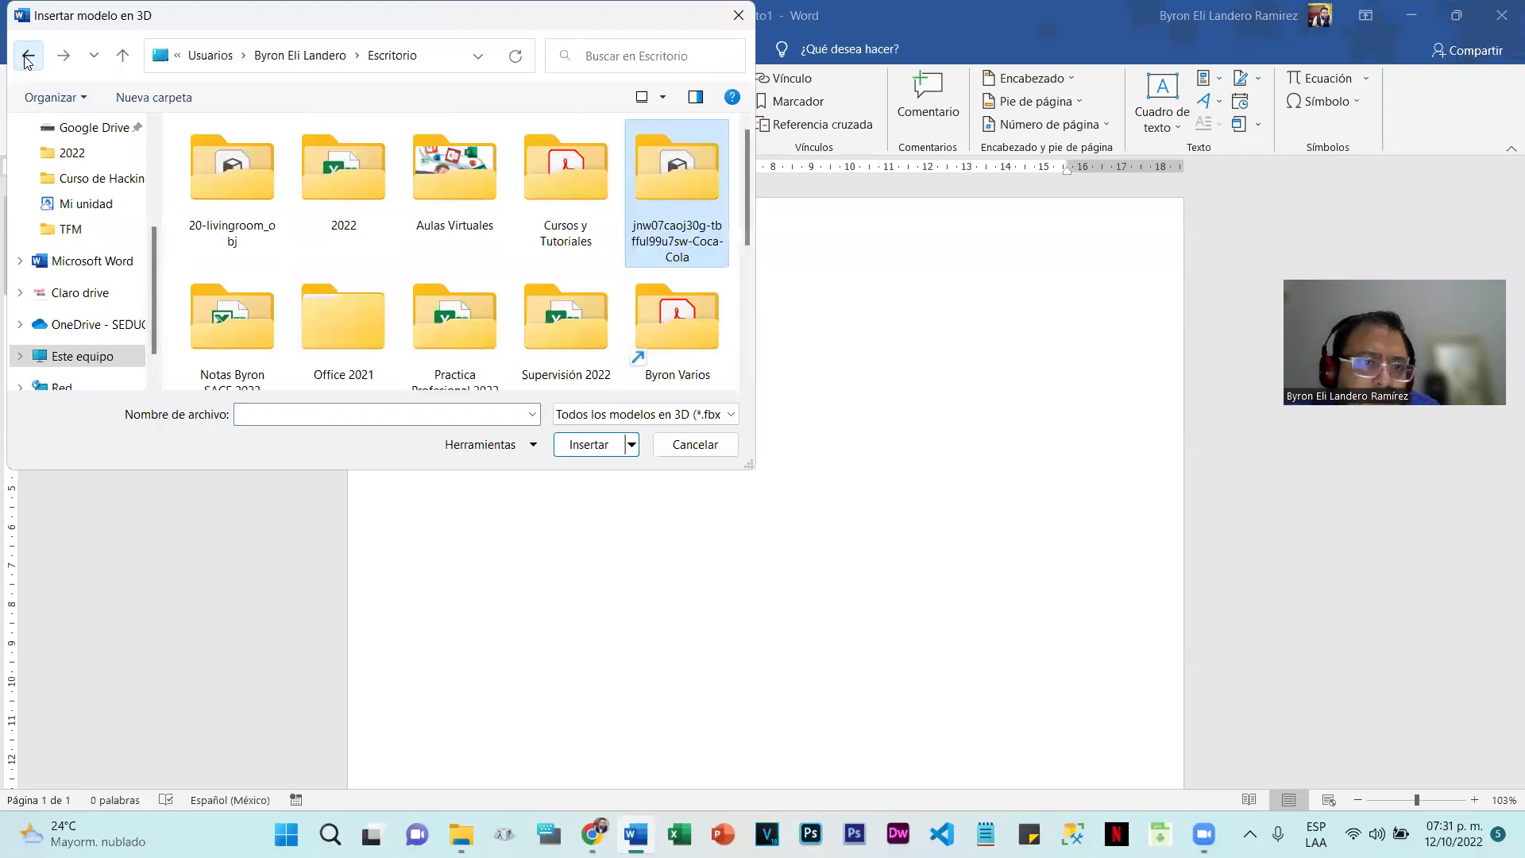
click(694, 444)
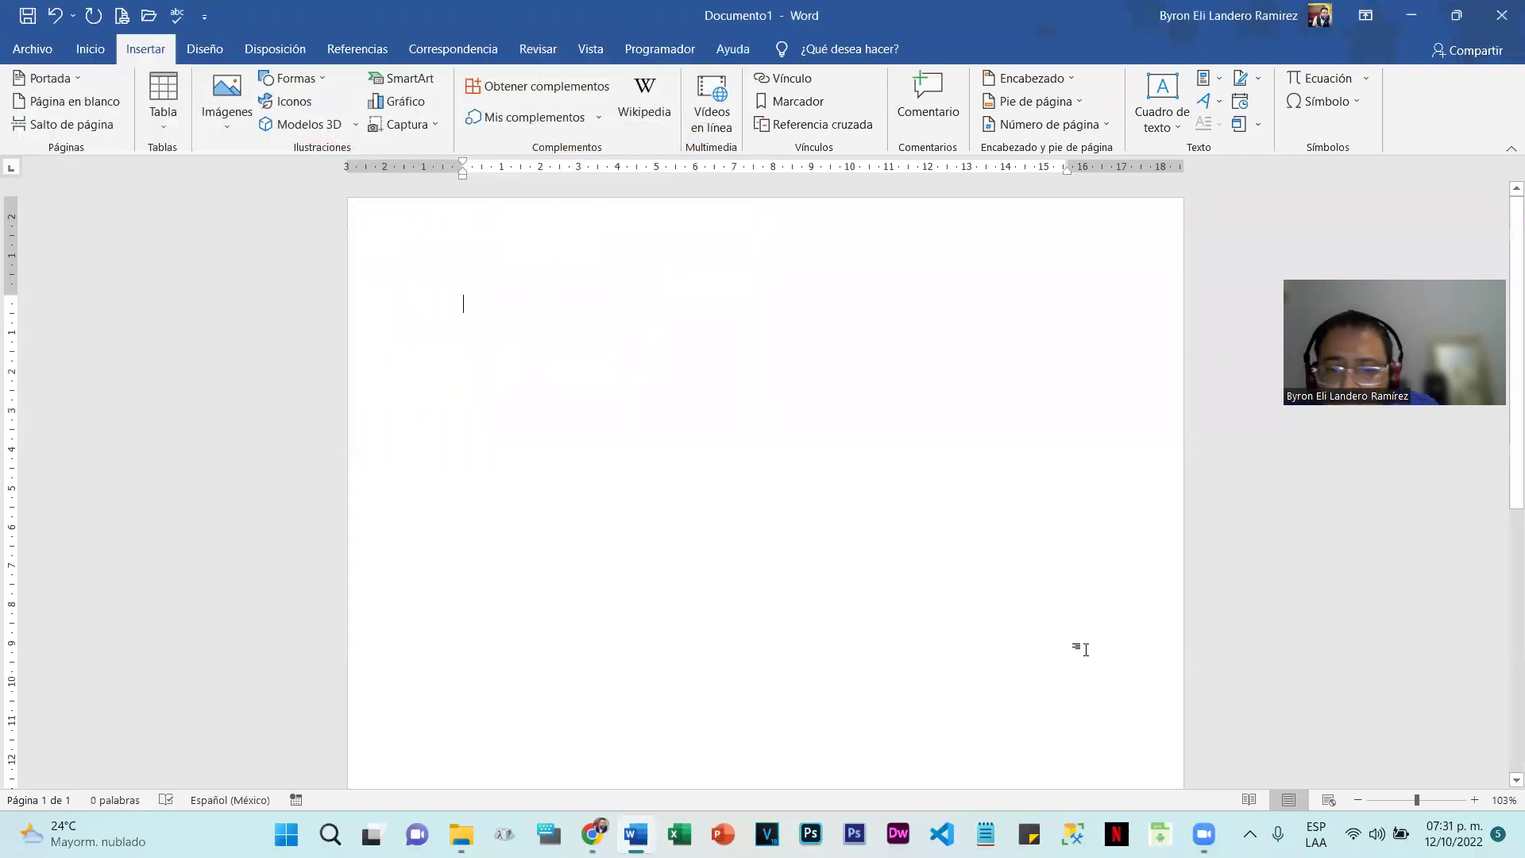
Step: Switch to Chrome and review the formats and files listed for the Coca-Cola bottle model on Free3D
click(1413, 22)
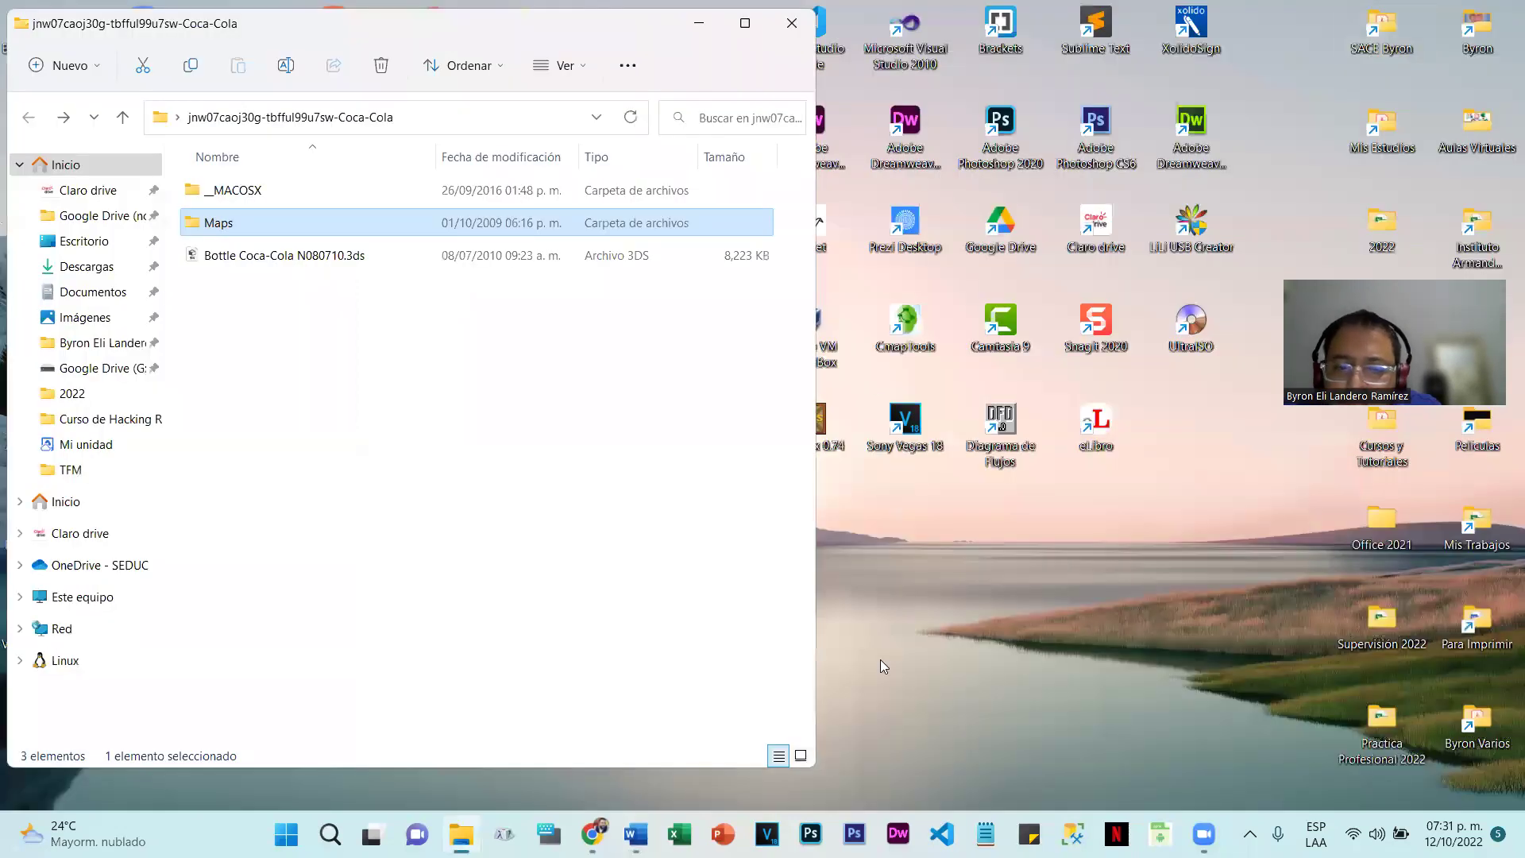
mouse_move(592, 834)
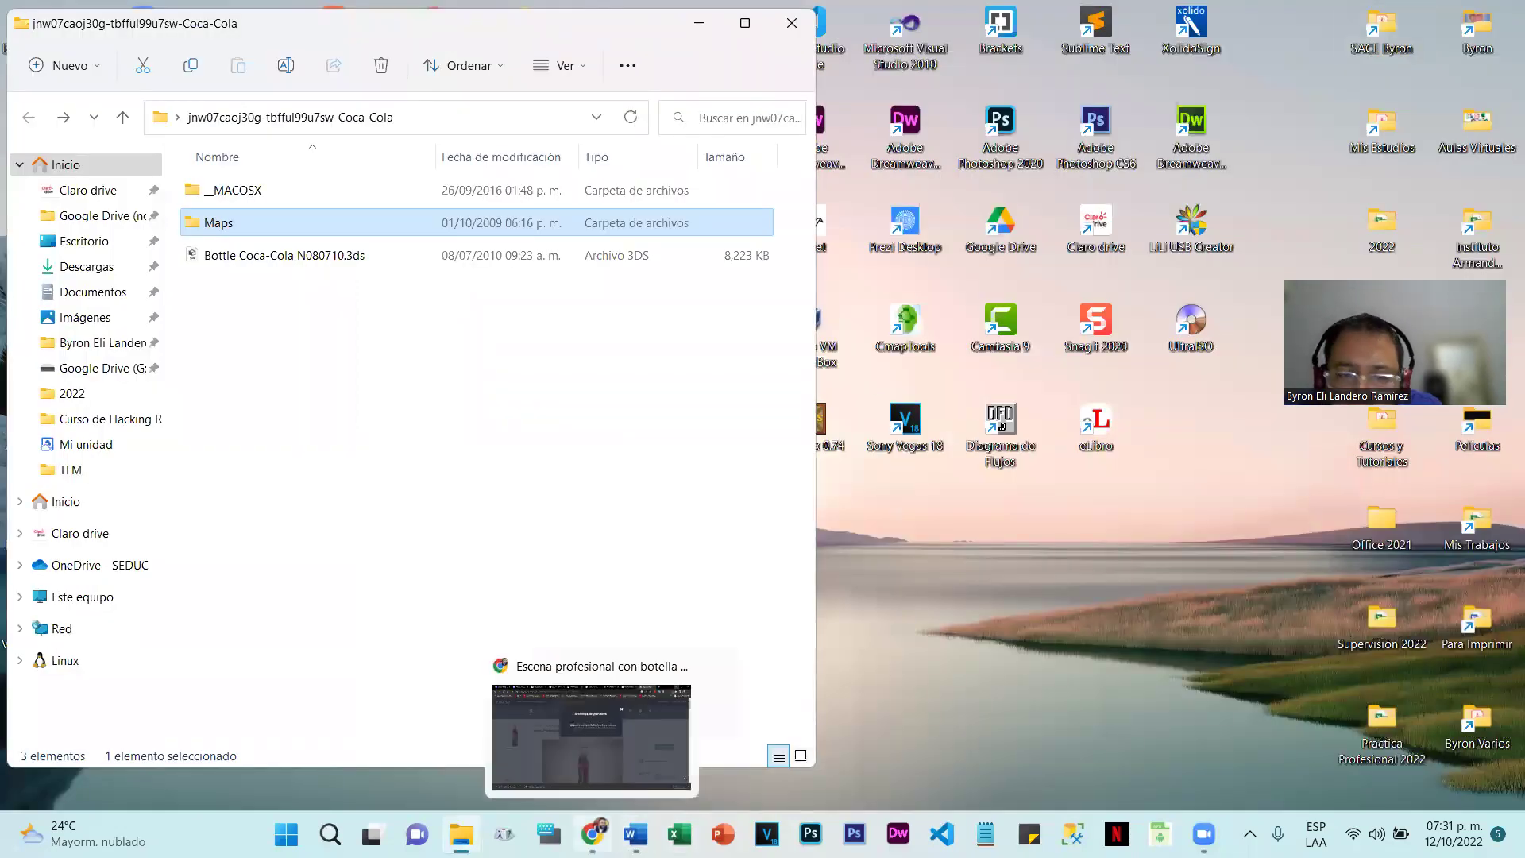
click(635, 782)
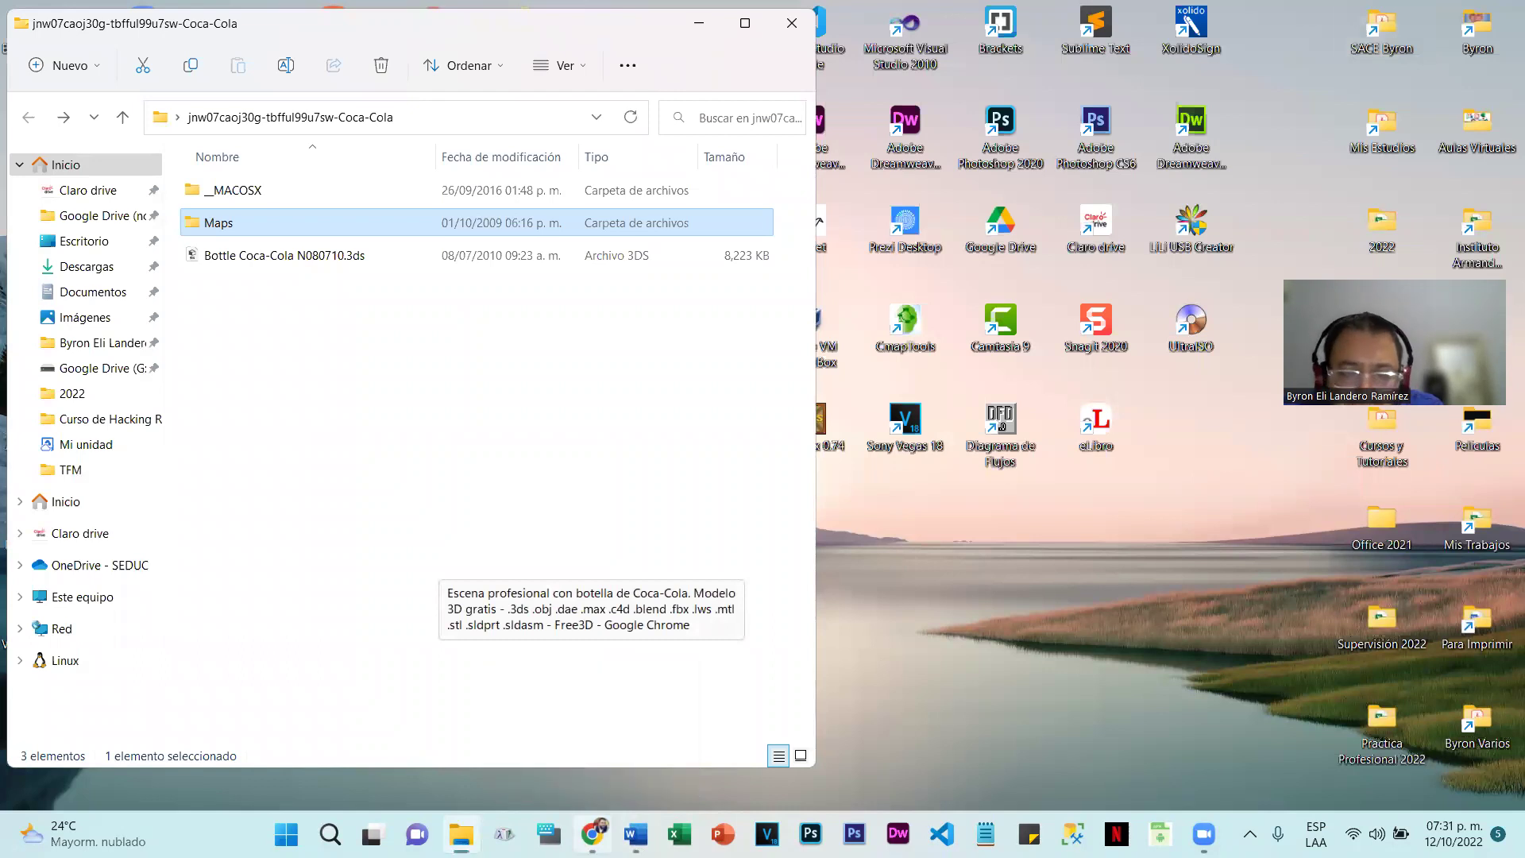
click(679, 546)
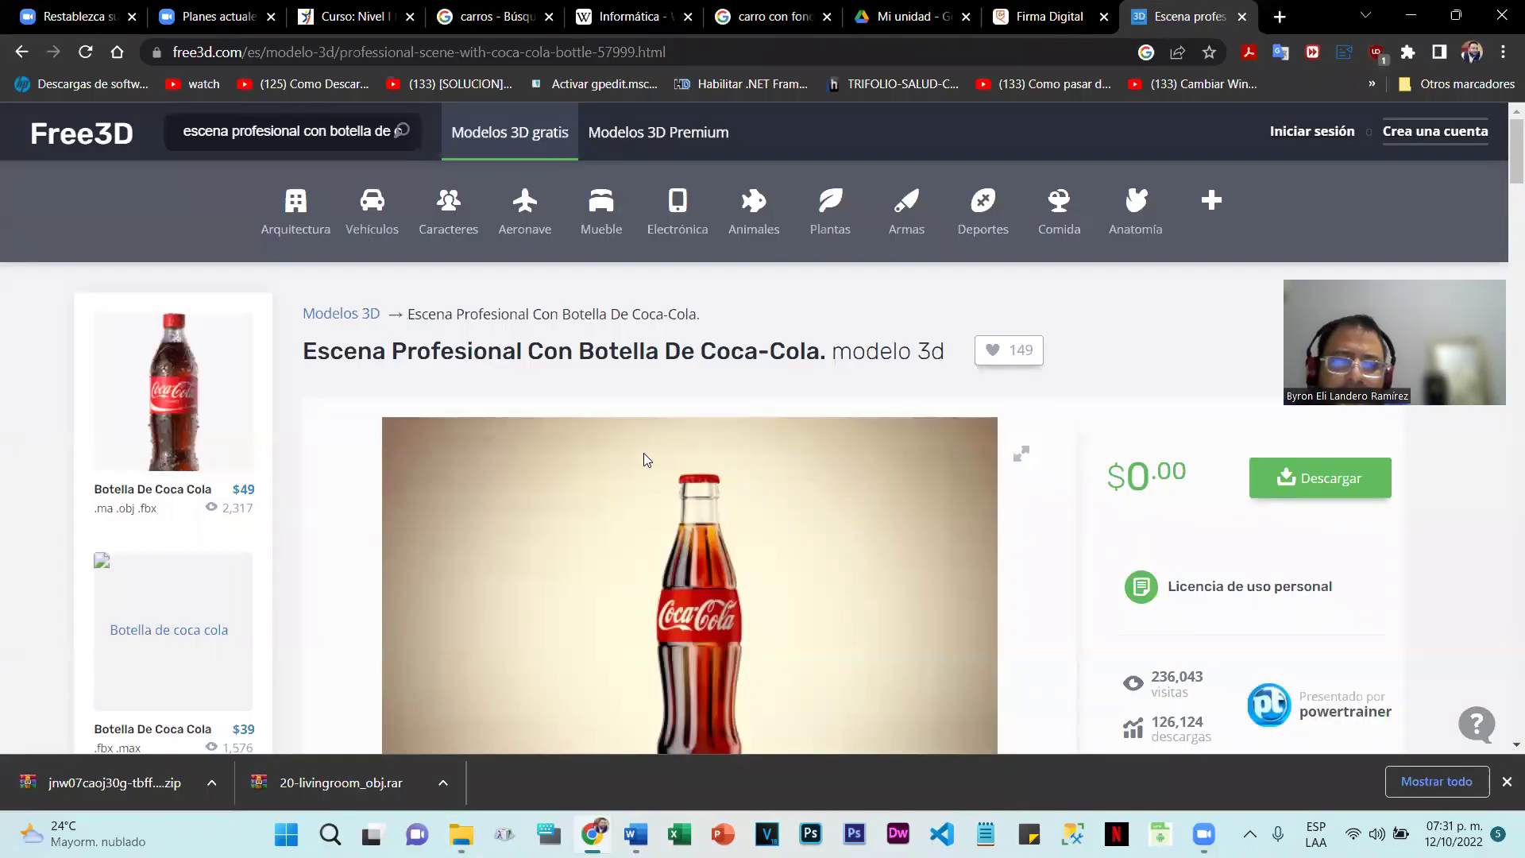
scroll(703, 405, down, 3)
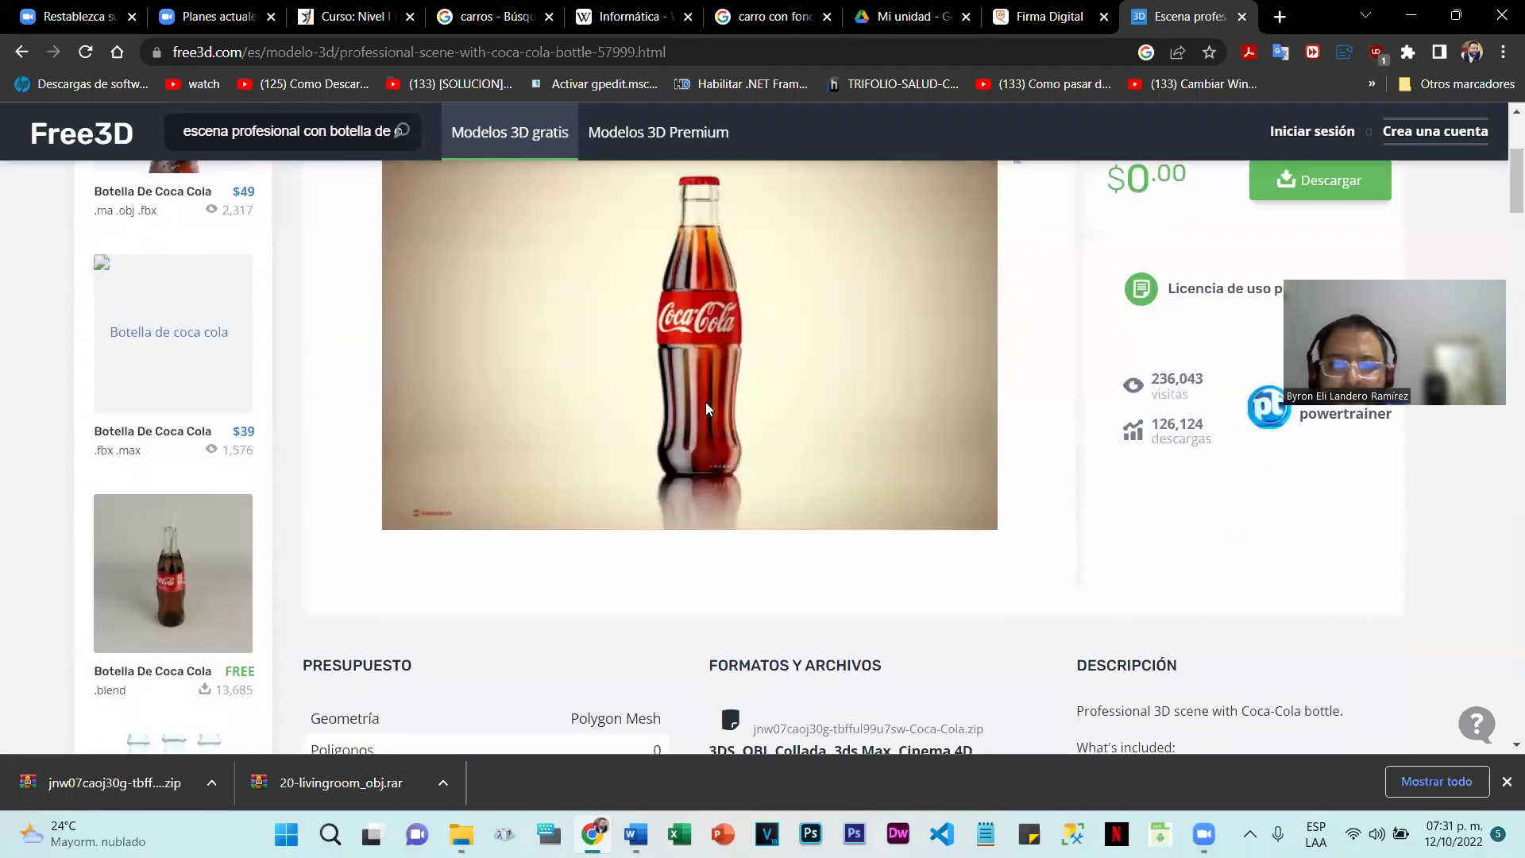
scroll(705, 405, down, 3)
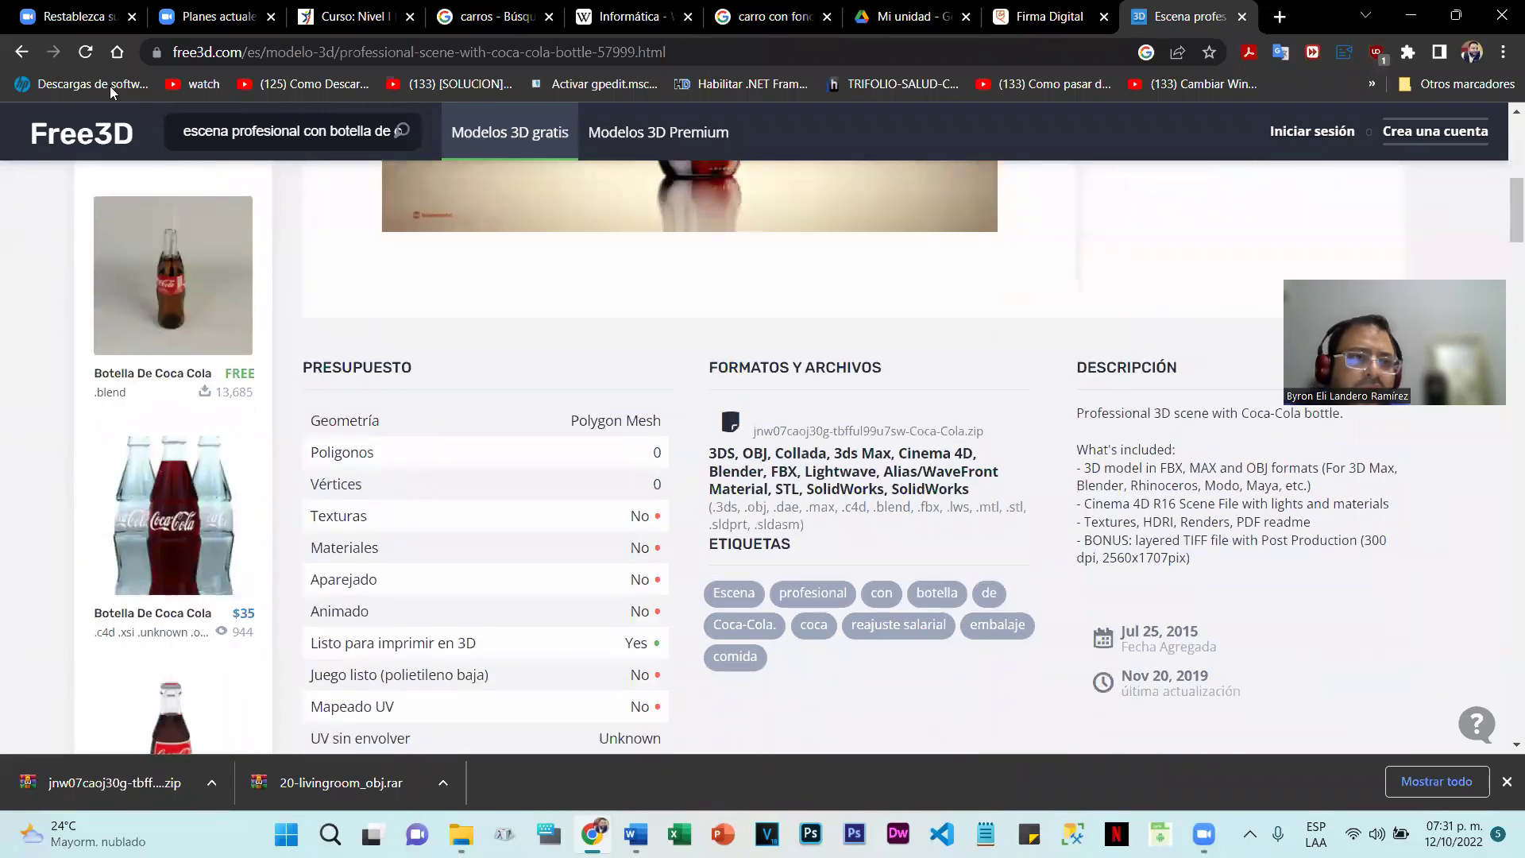
Step: Return to Free3D's free models list and open the free Calavera V3 model's page
click(22, 51)
scroll(846, 429, down, 3)
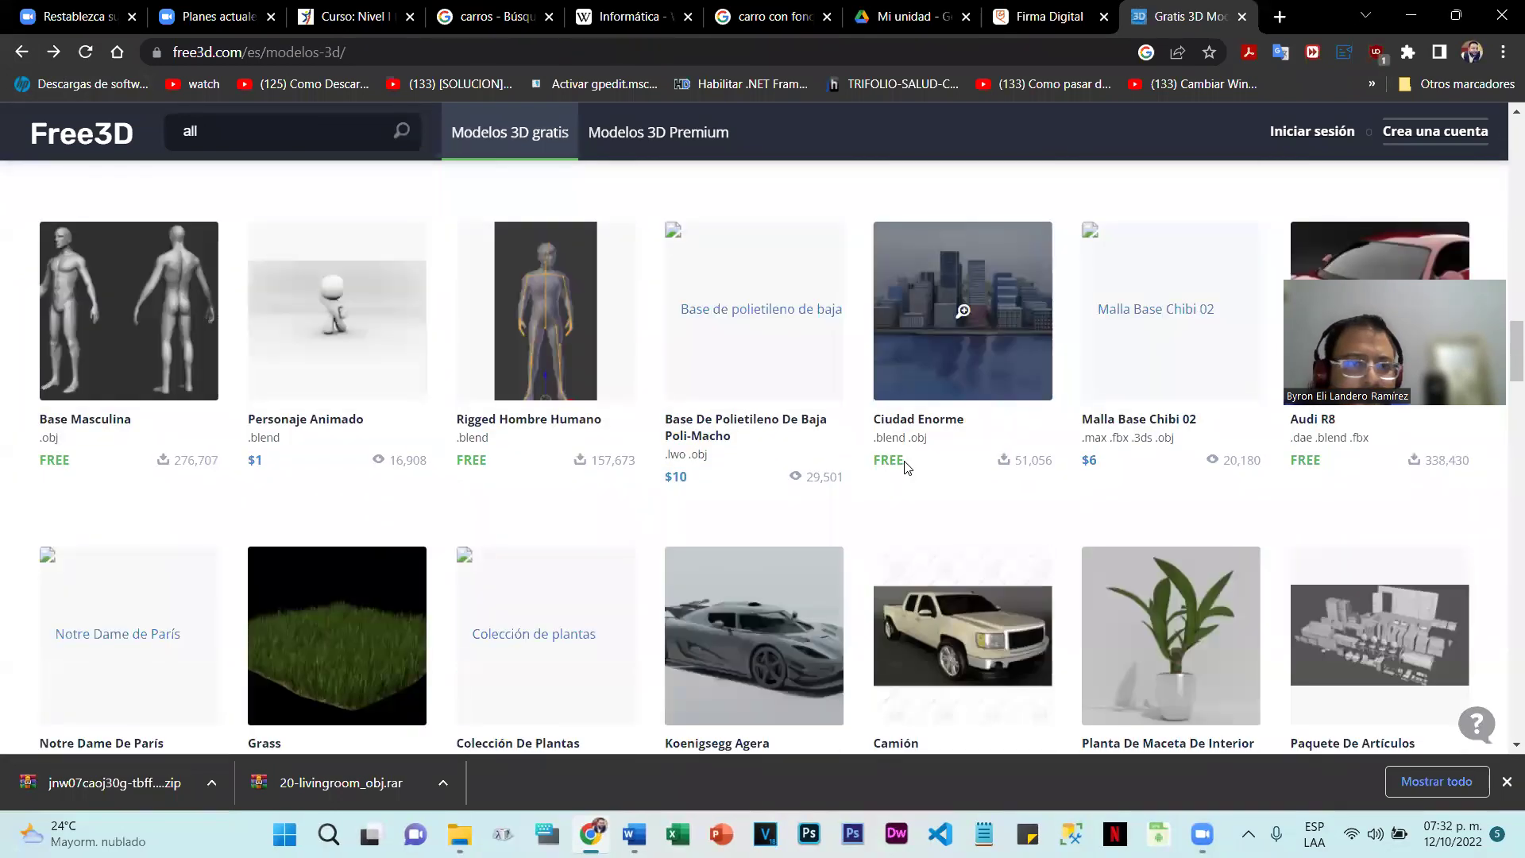
scroll(904, 467, down, 6)
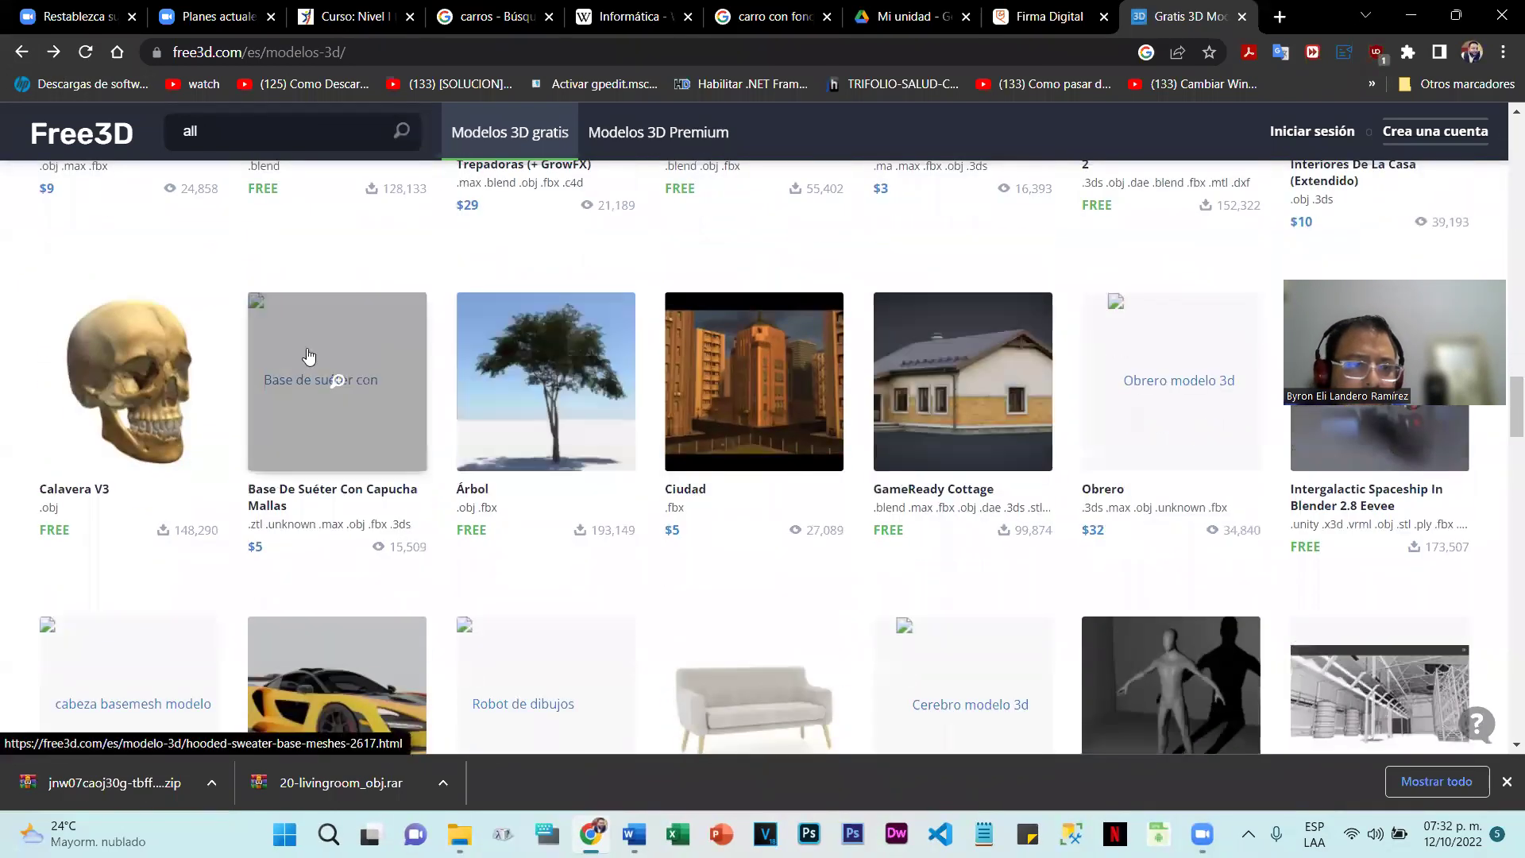
click(147, 382)
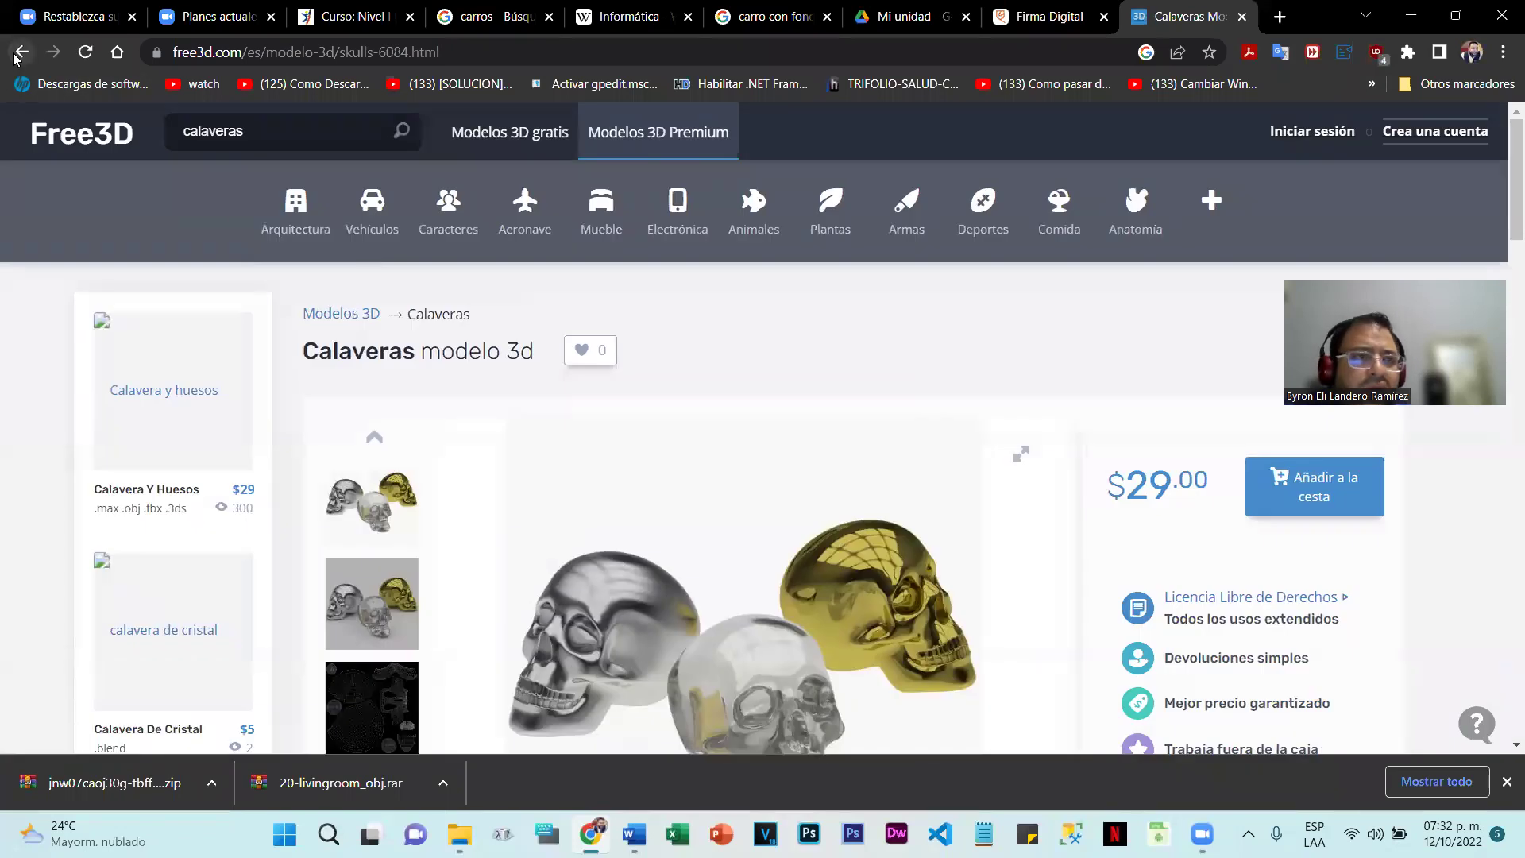
click(20, 52)
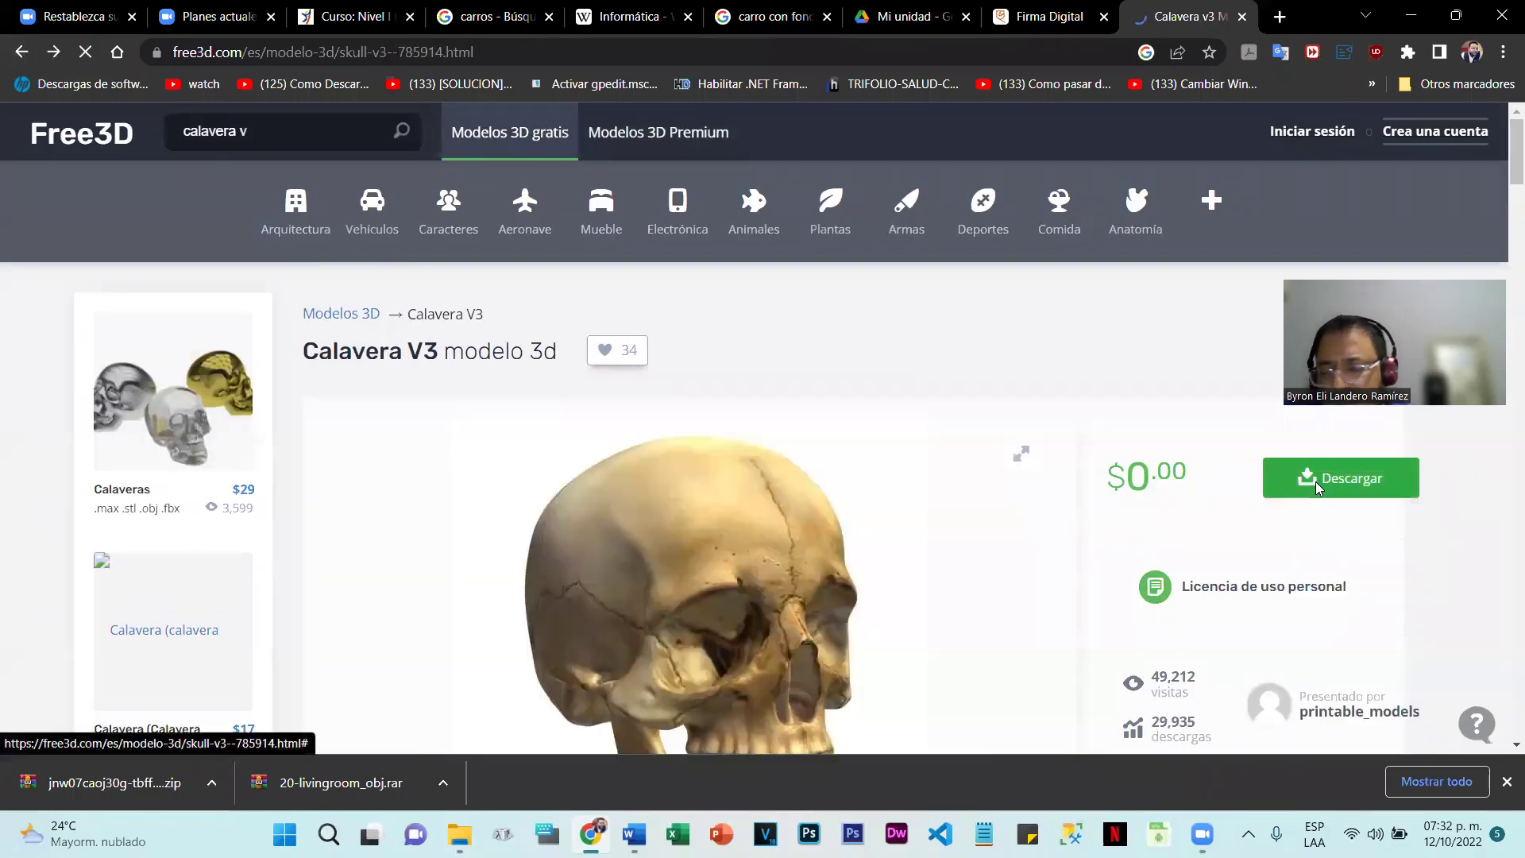
Step: Download Skull_v3_L2.123c1407fc1e-ea5c-4cb9-9072-d28b8aba4c36.zip from the skull model's available files to the Desktop
click(1316, 481)
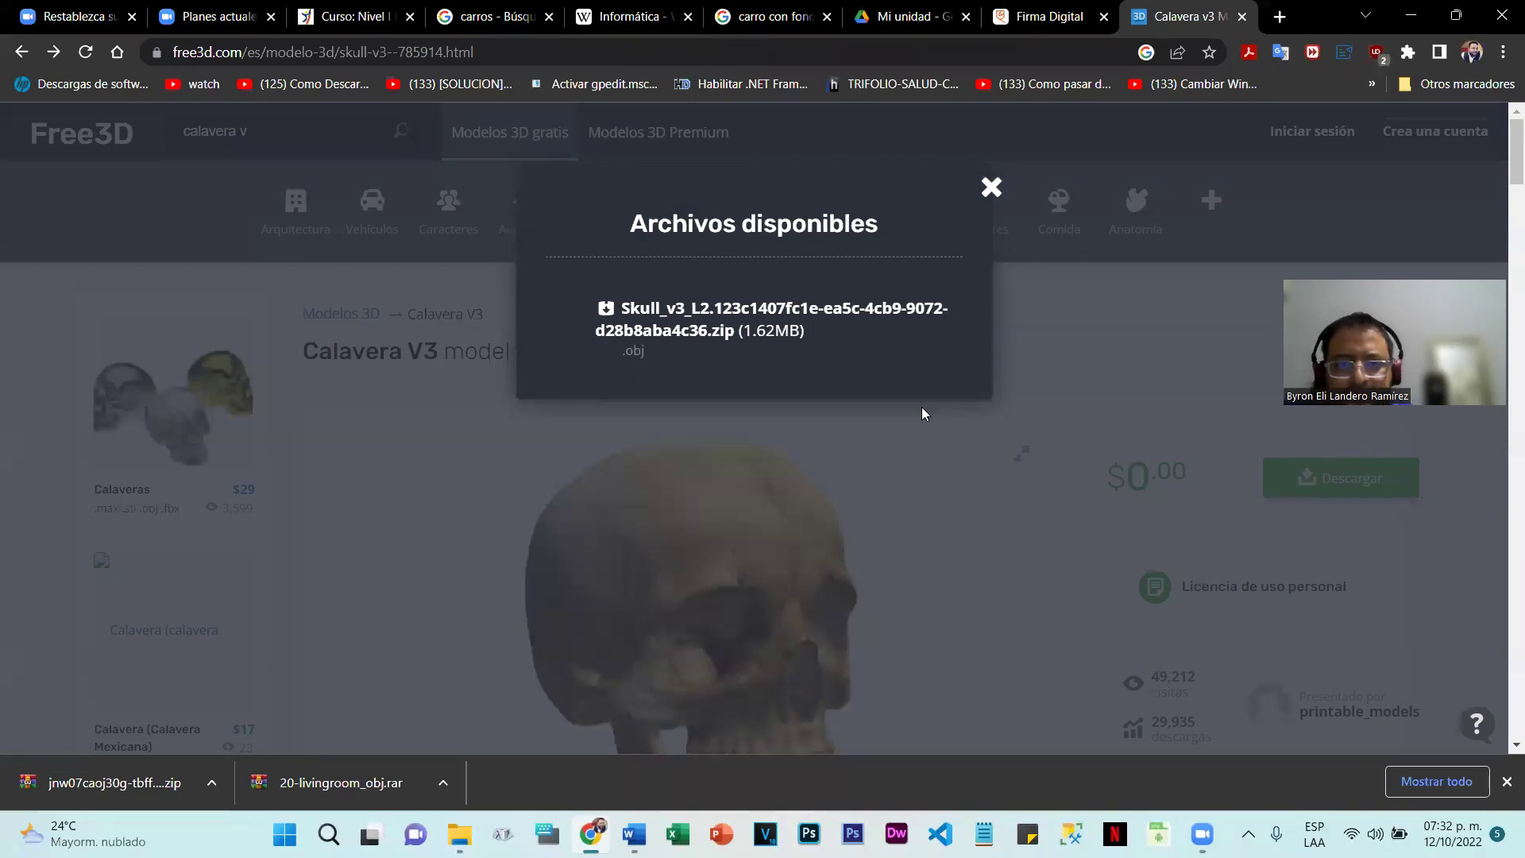
click(794, 332)
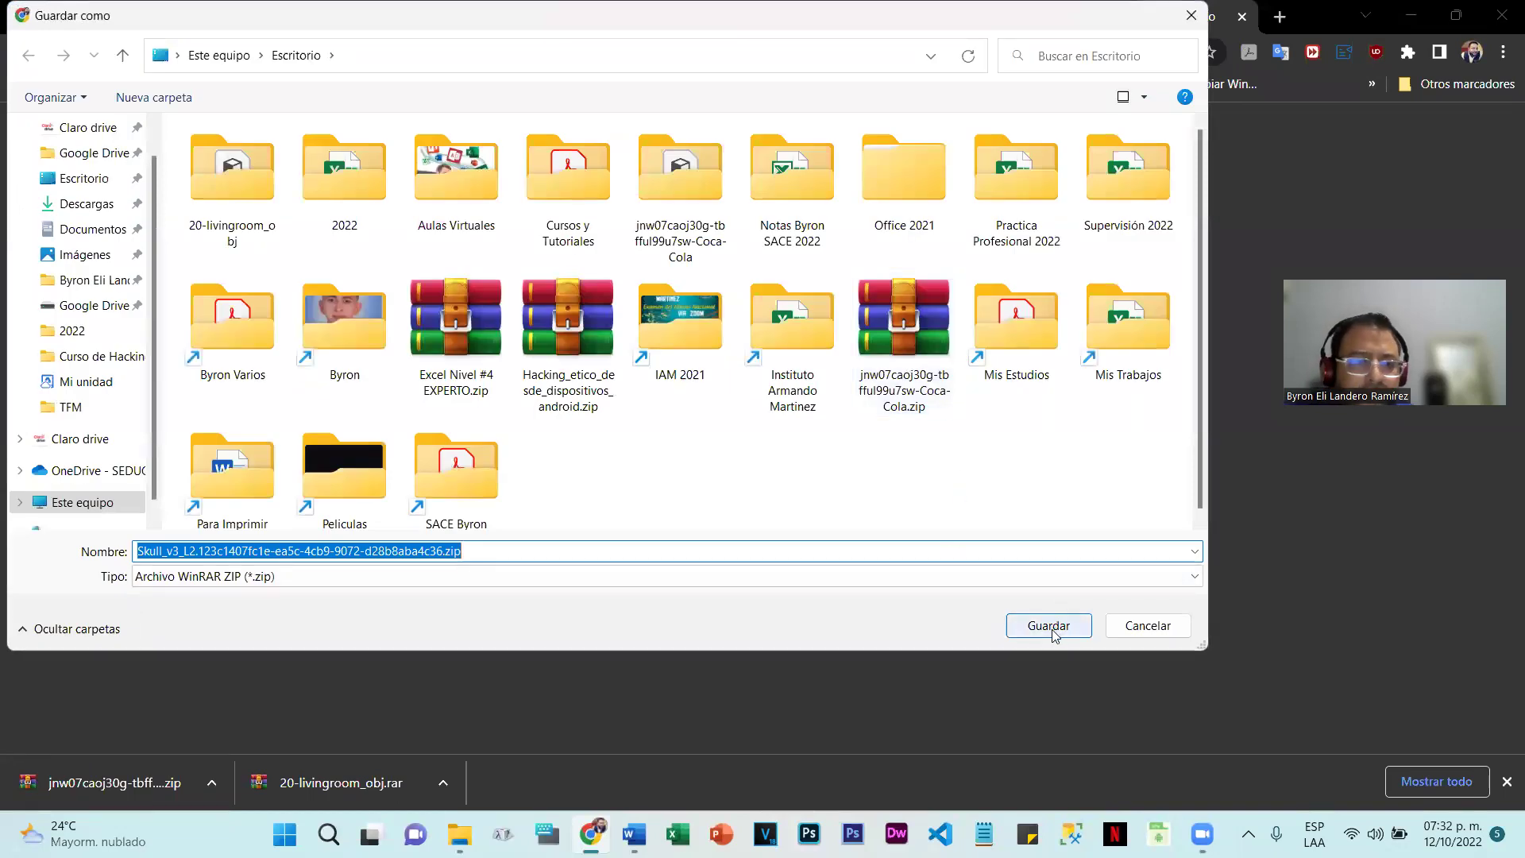
click(1049, 625)
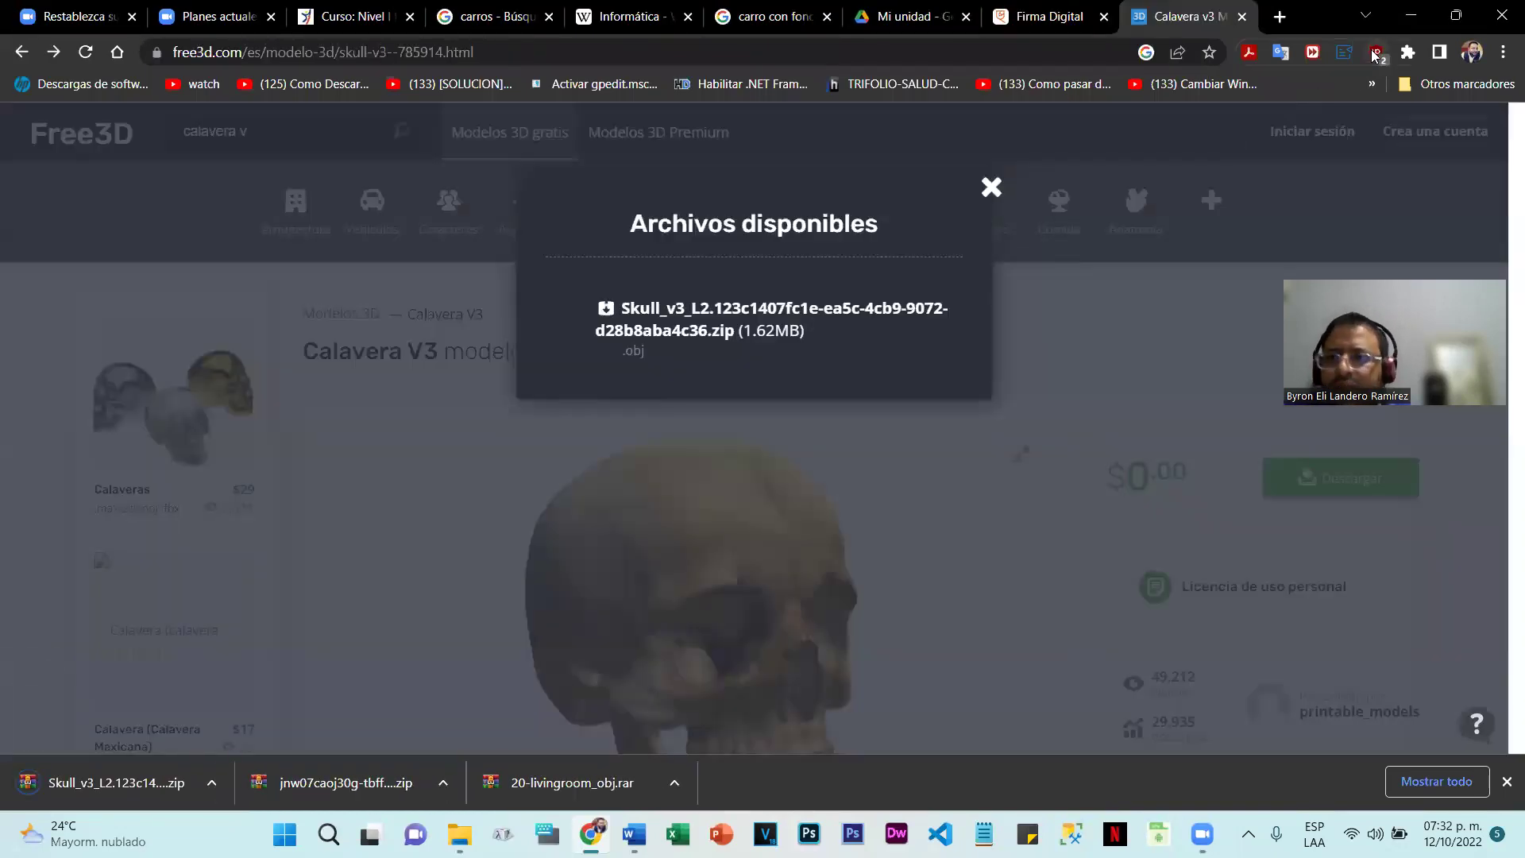
Step: Clear the open windows, extract the skull zip into its own folder on the Desktop and open its inner folder
click(1411, 16)
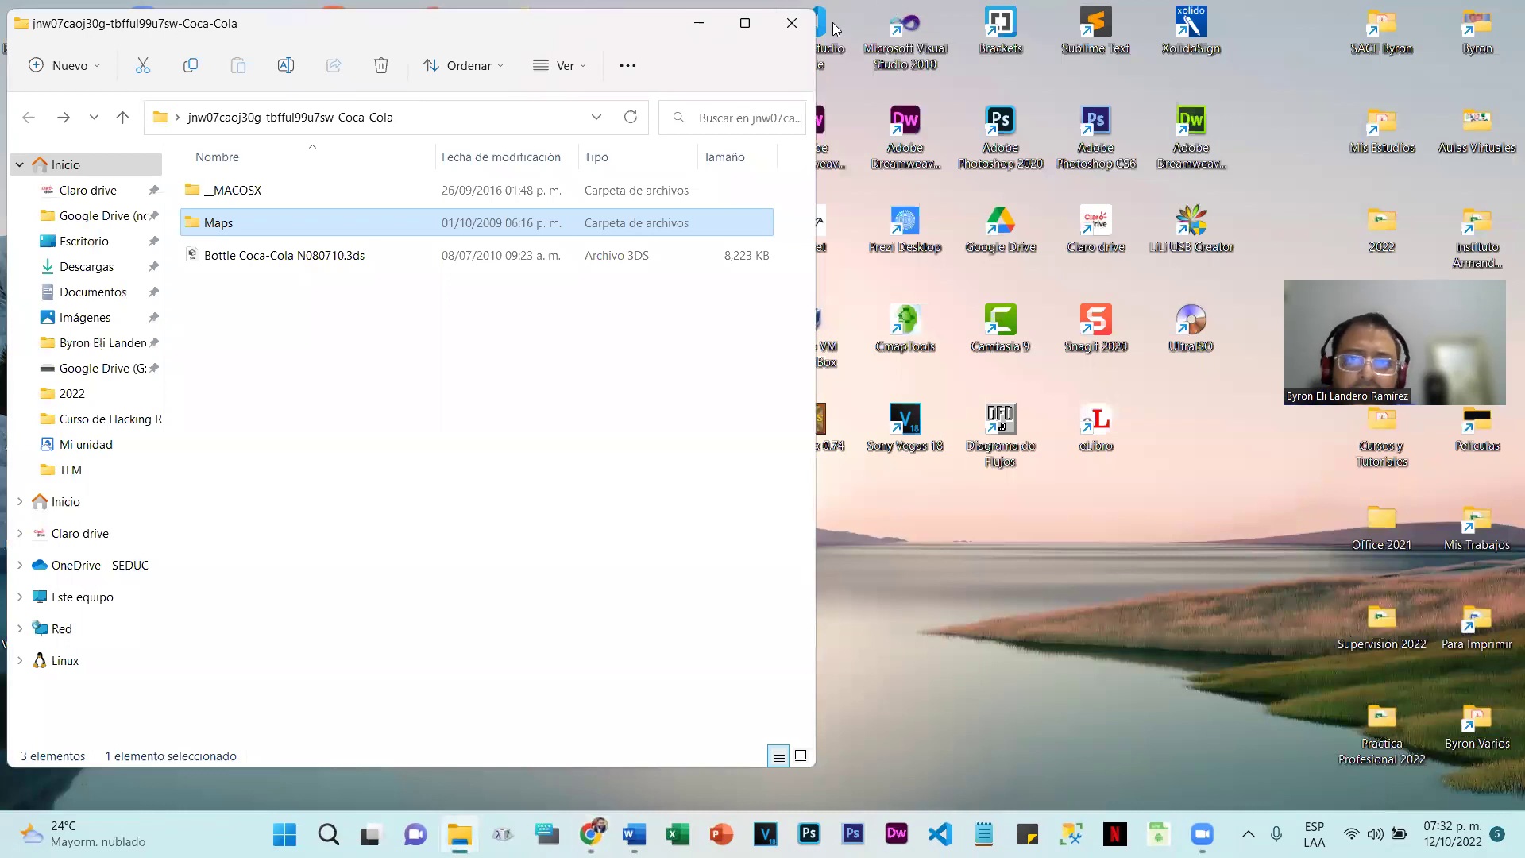
click(792, 23)
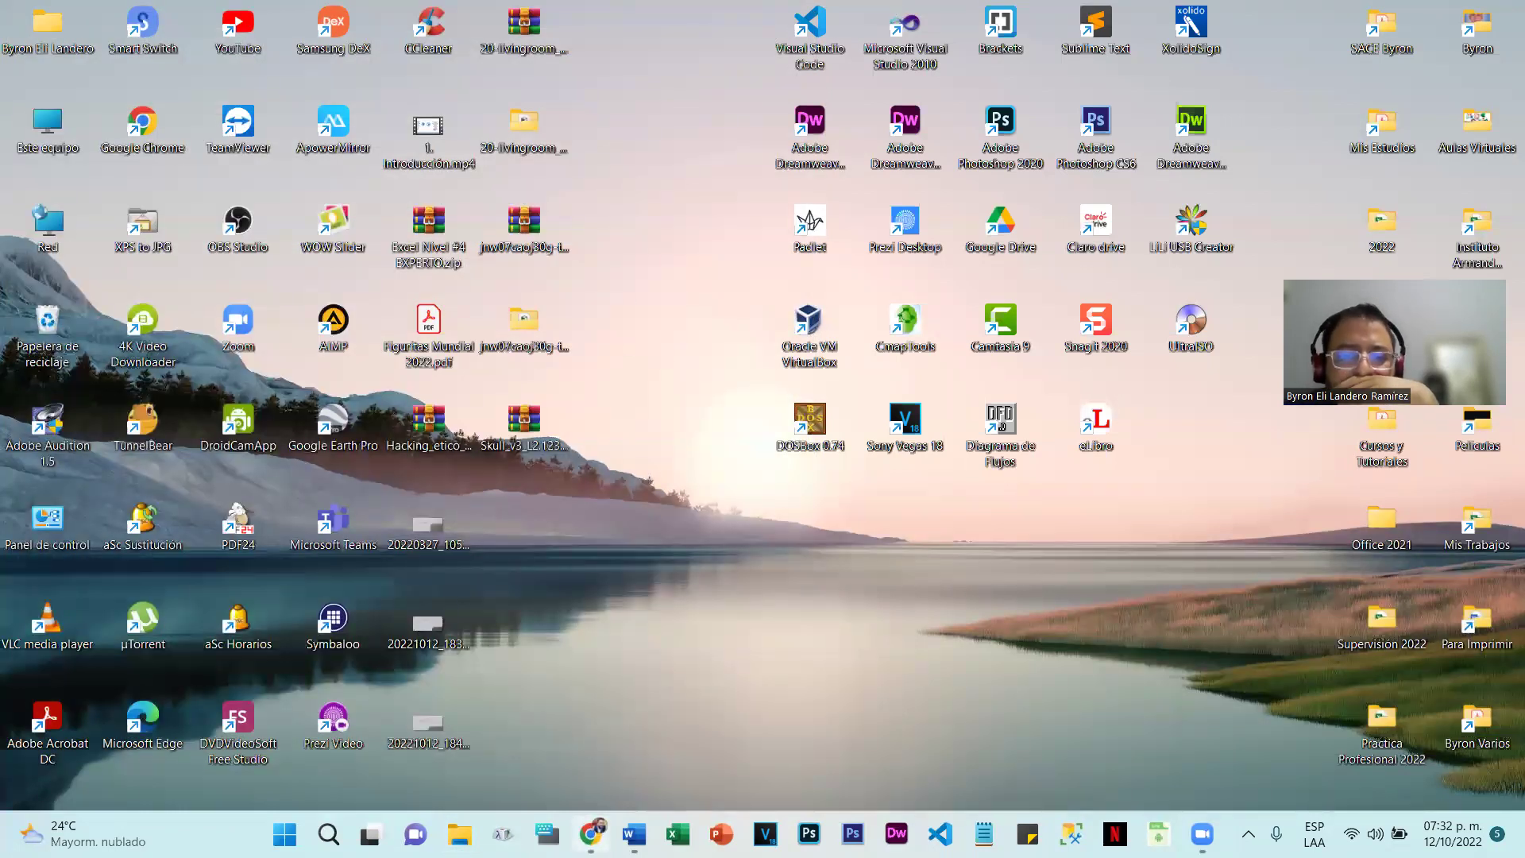
right_click(544, 483)
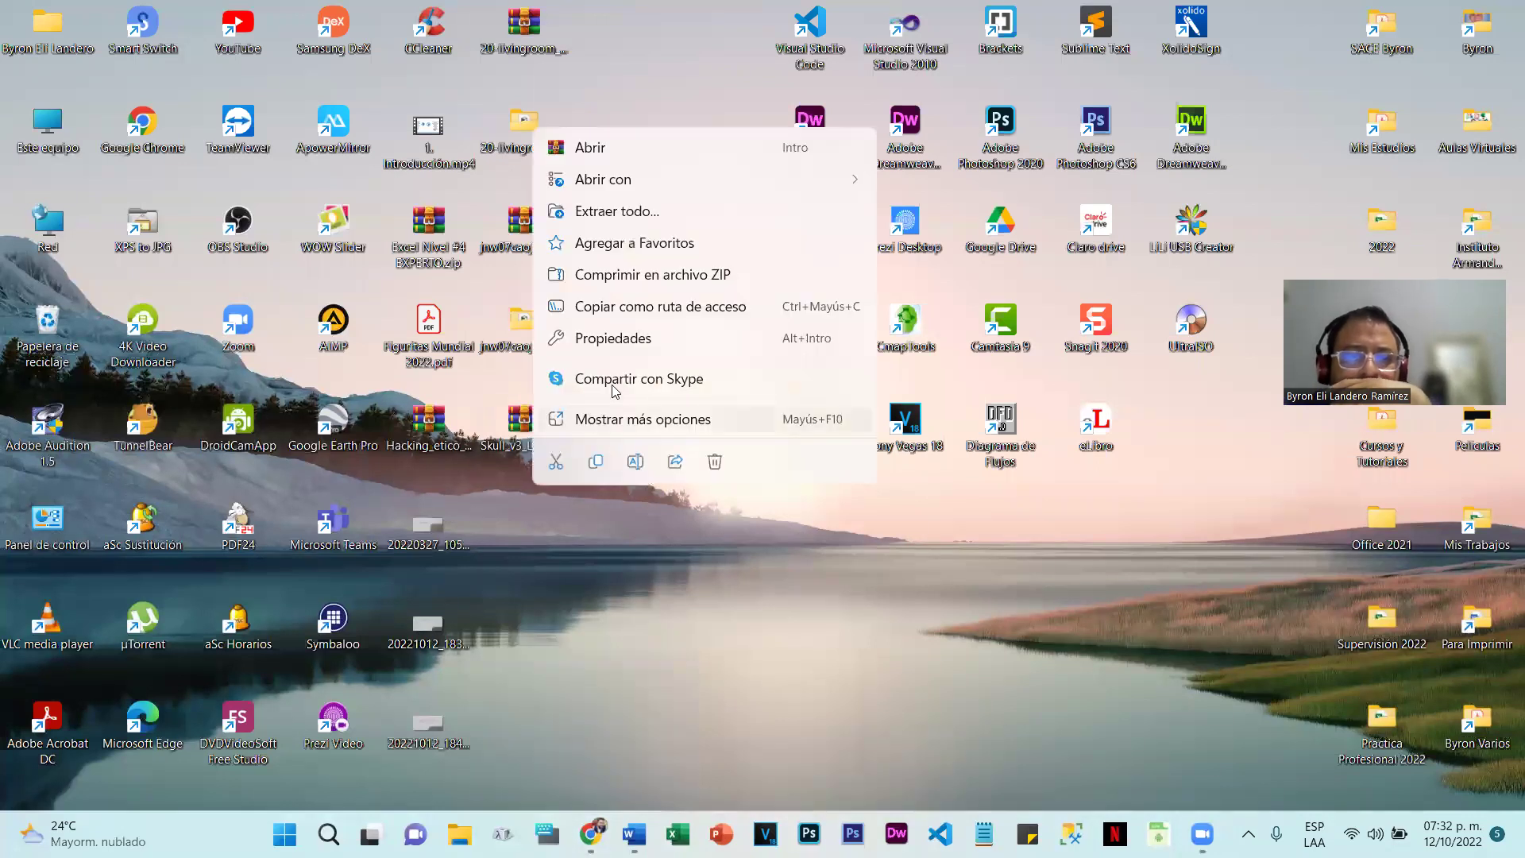
click(644, 421)
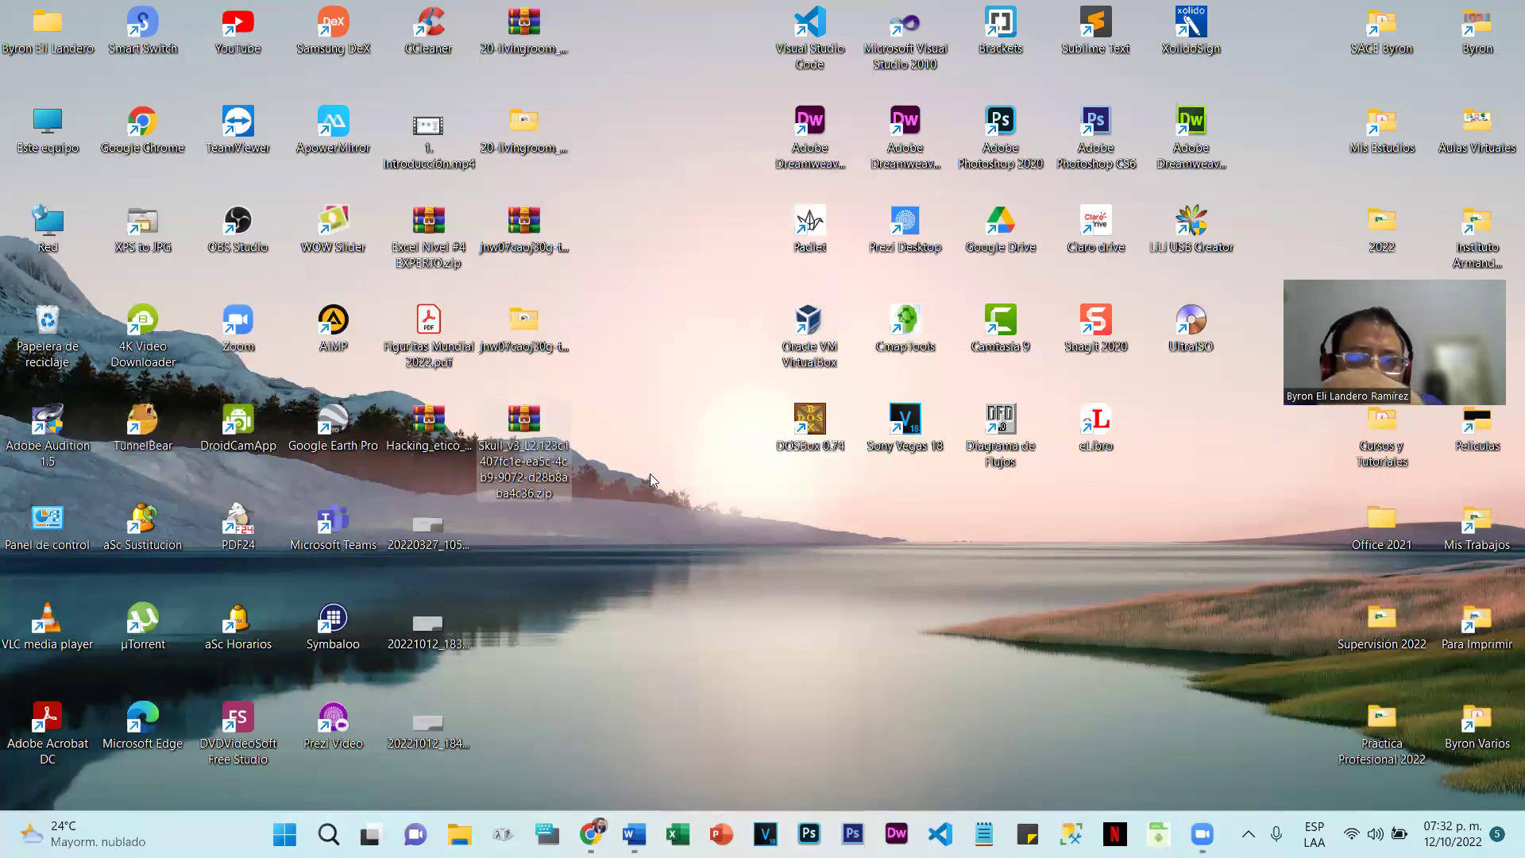
click(733, 437)
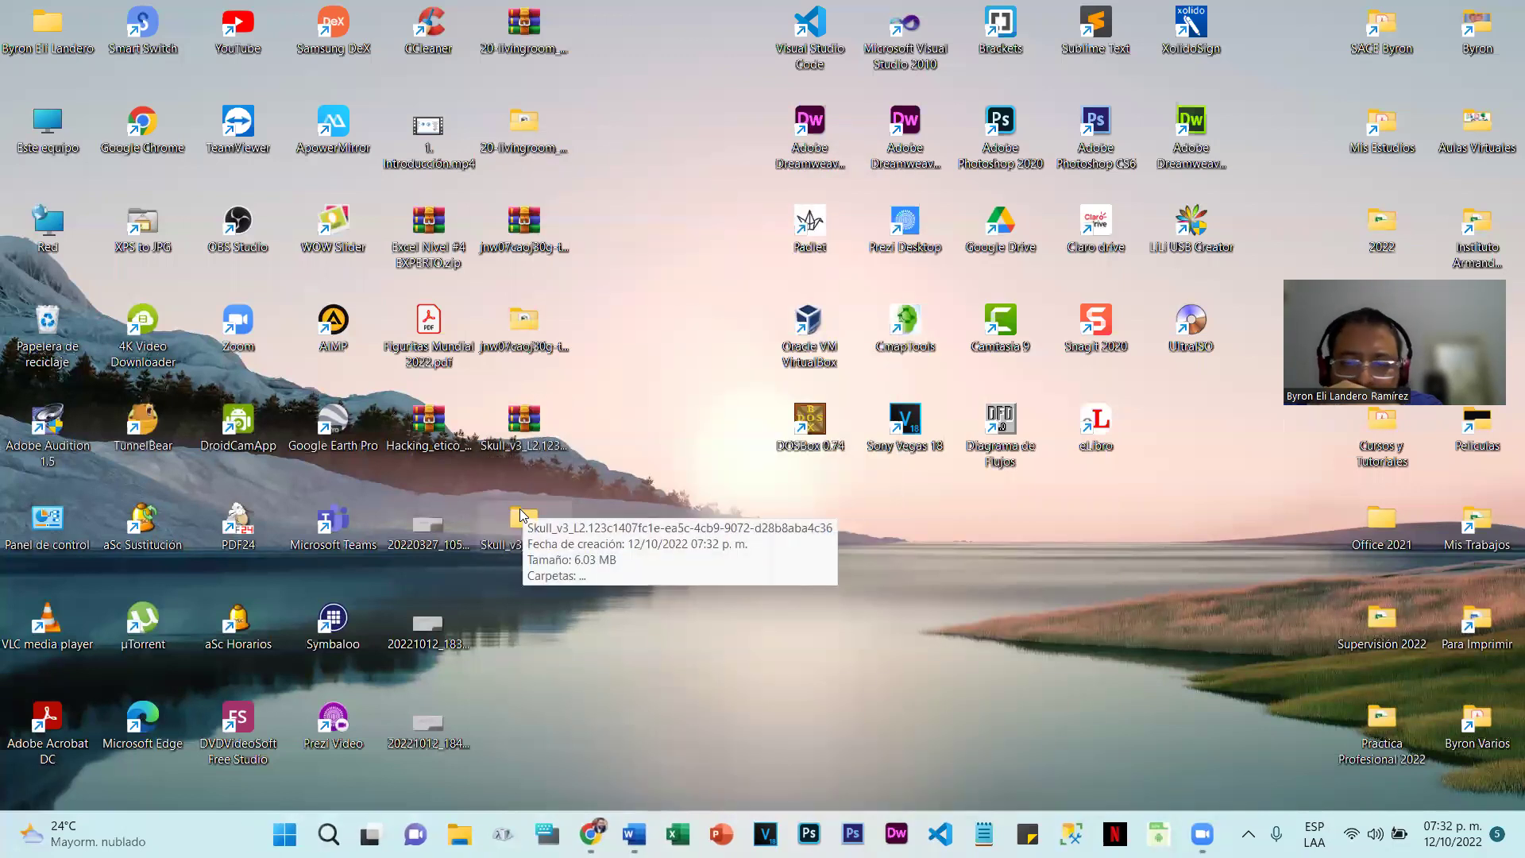
double_click(516, 521)
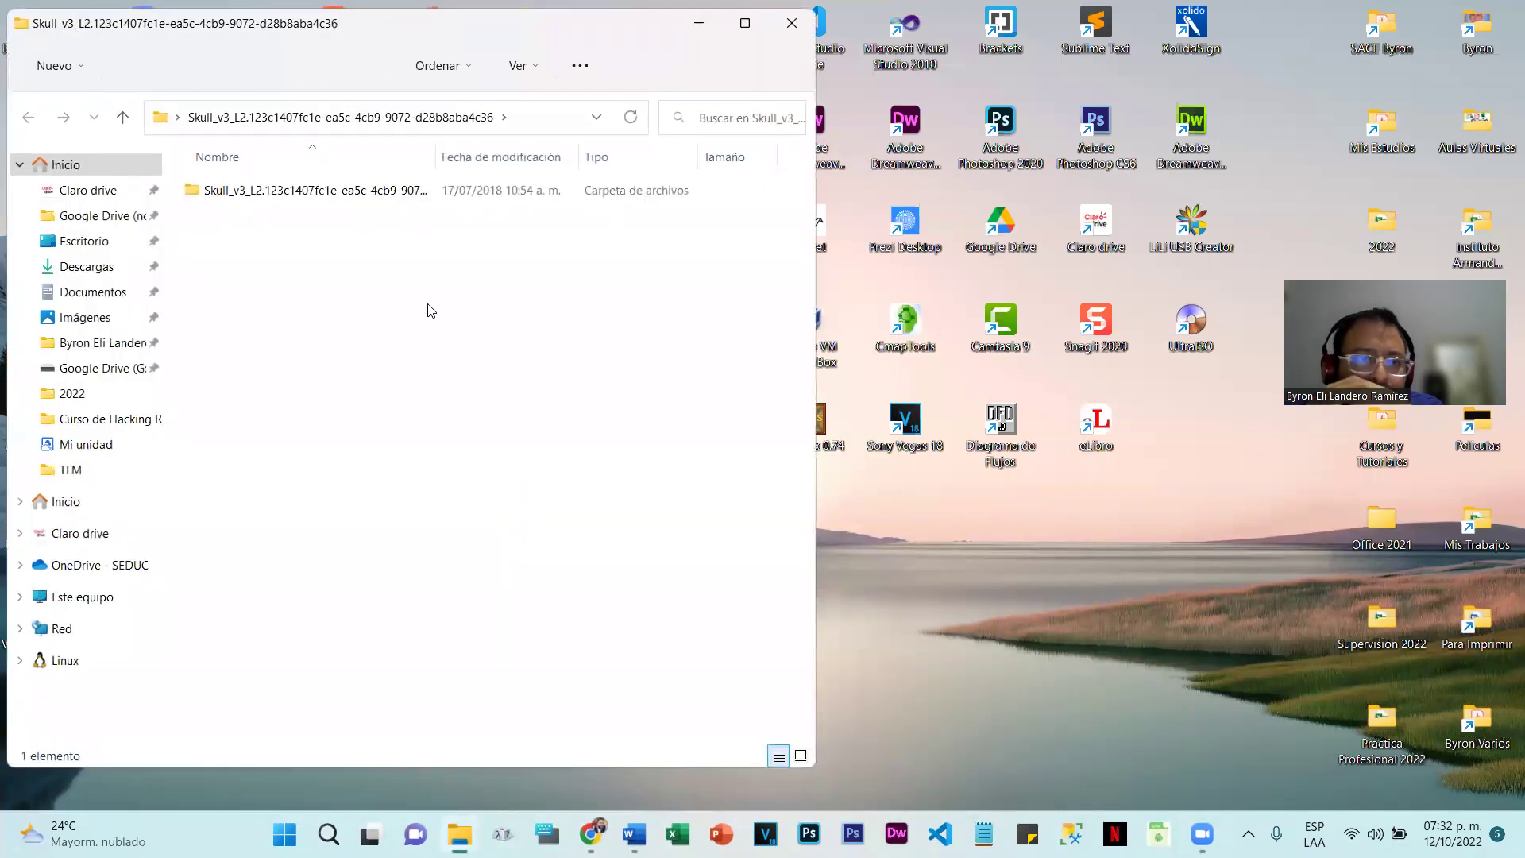
double_click(312, 199)
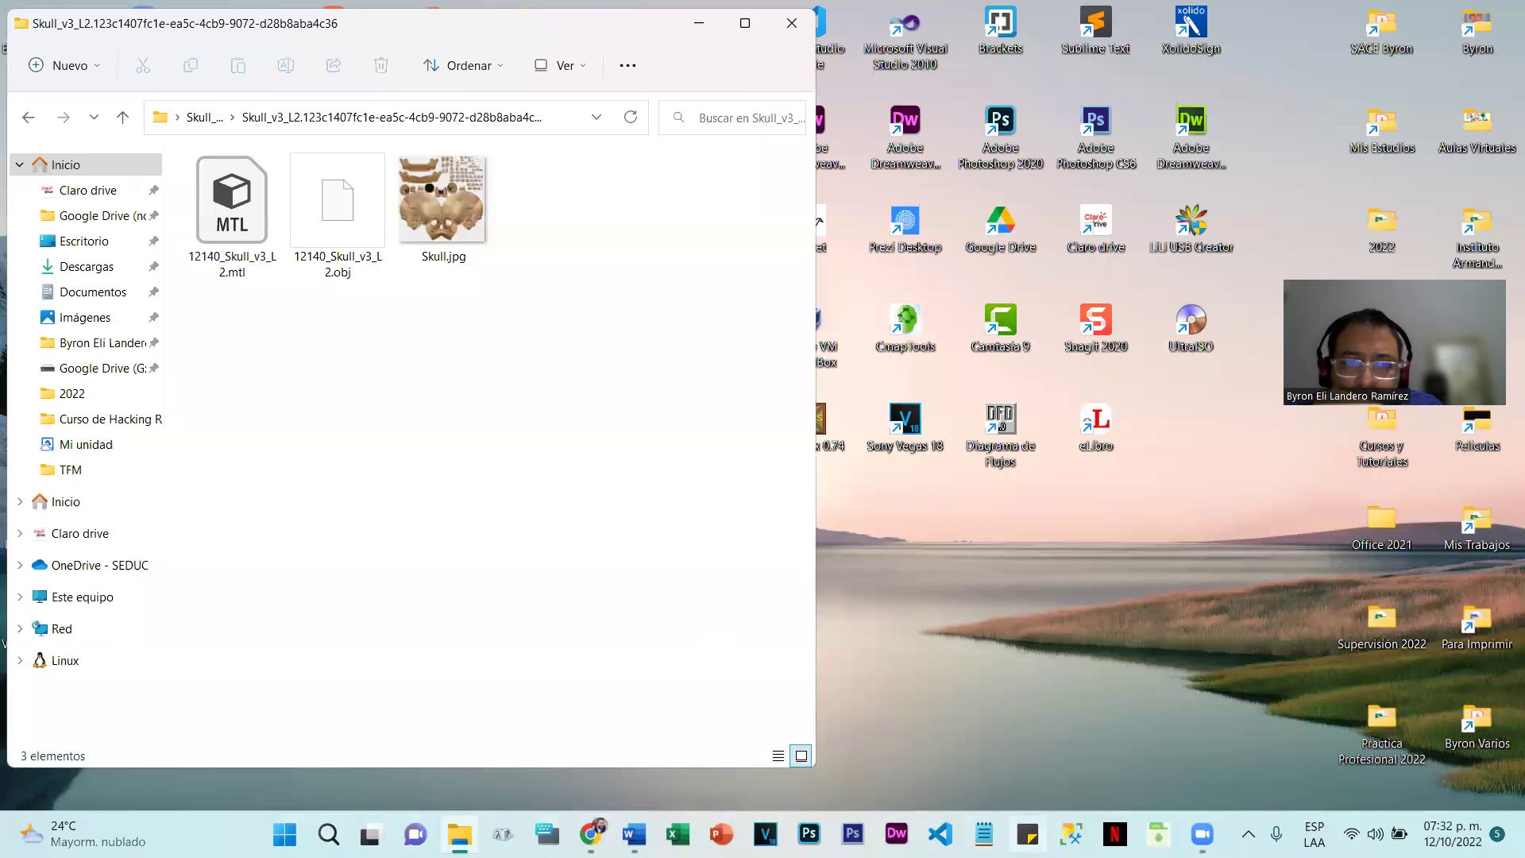
Step: Switch to Word and insert the 3D model 12140_Skull_v3_L2.obj from the extracted skull folder into the document
key(alt+Tab)
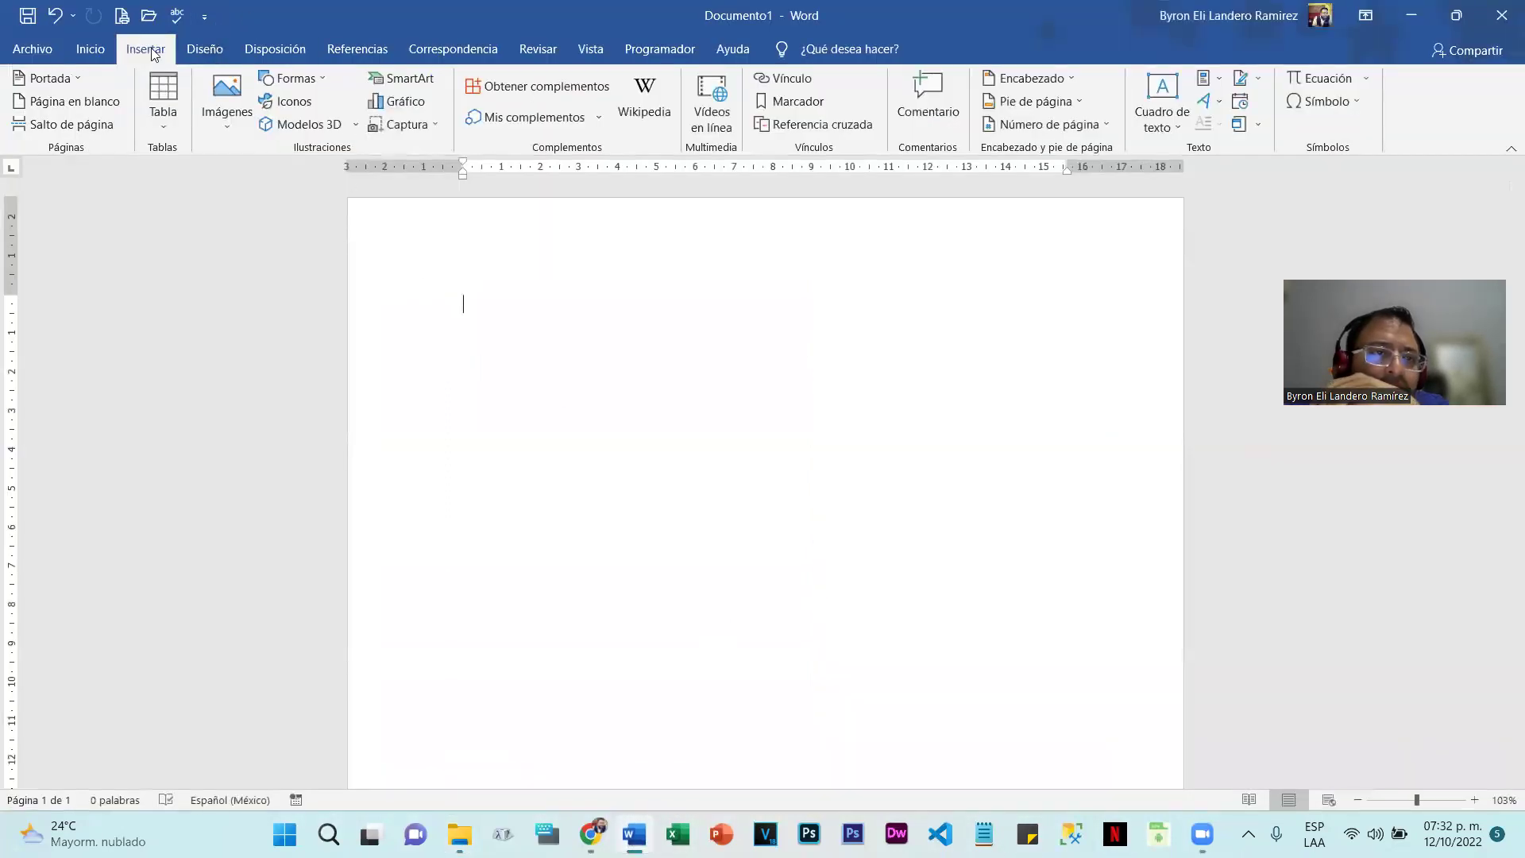
click(354, 130)
click(326, 172)
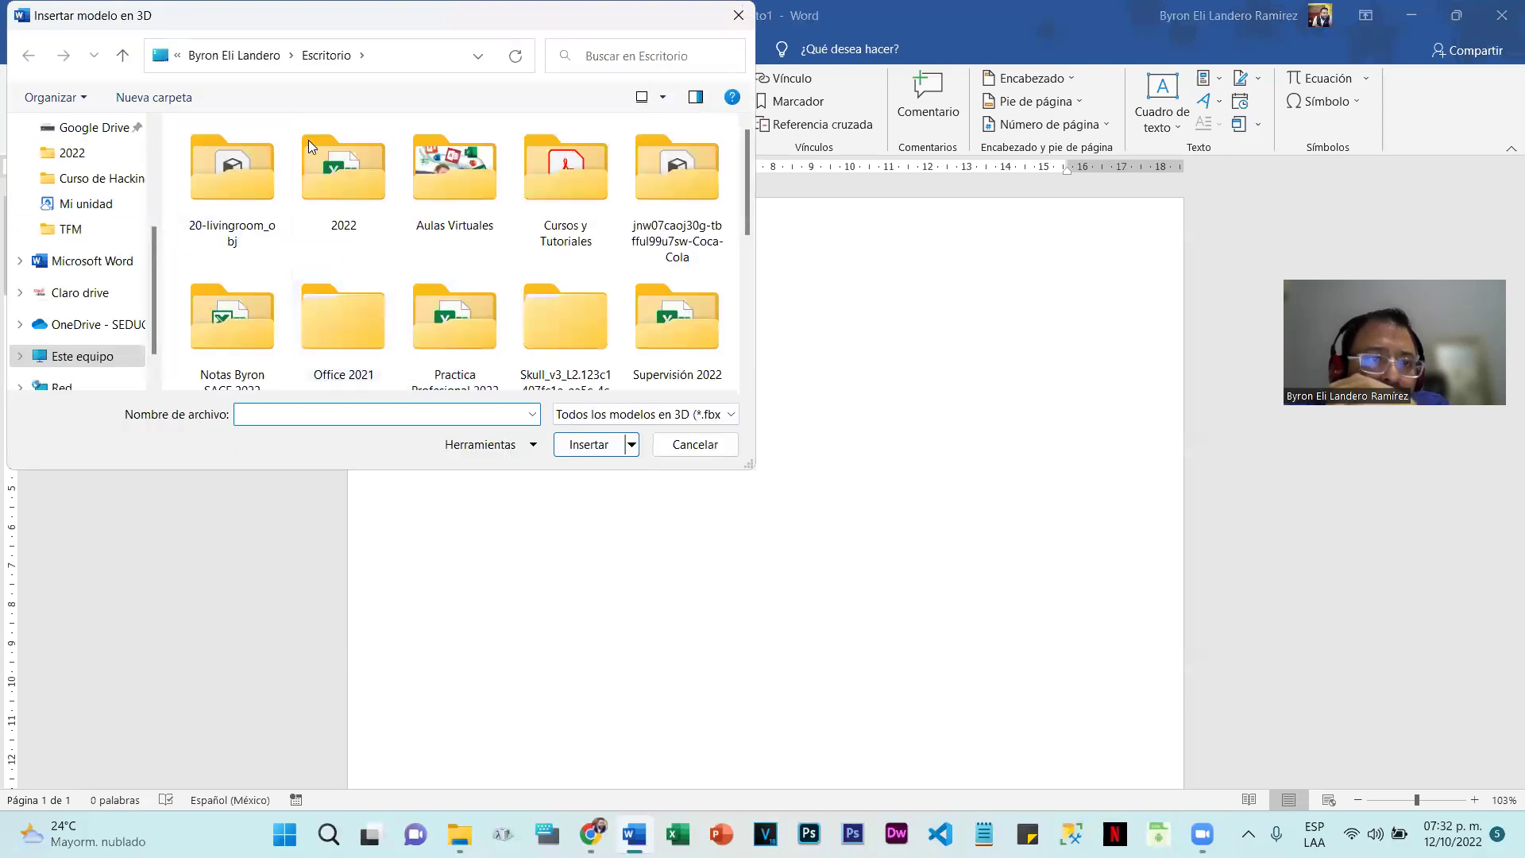
scroll(524, 229, down, 1)
double_click(549, 273)
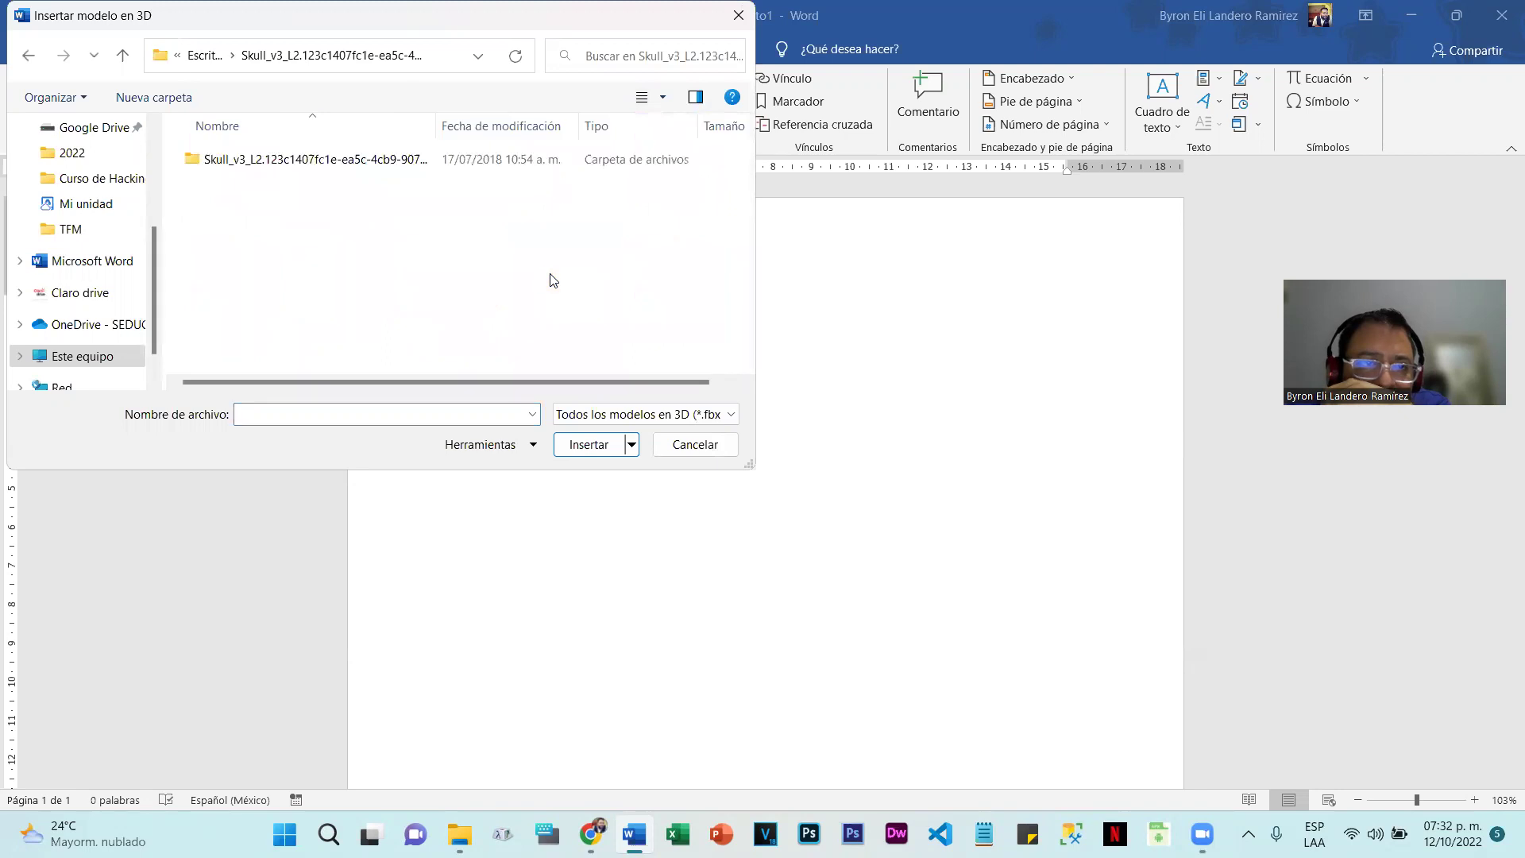
double_click(321, 165)
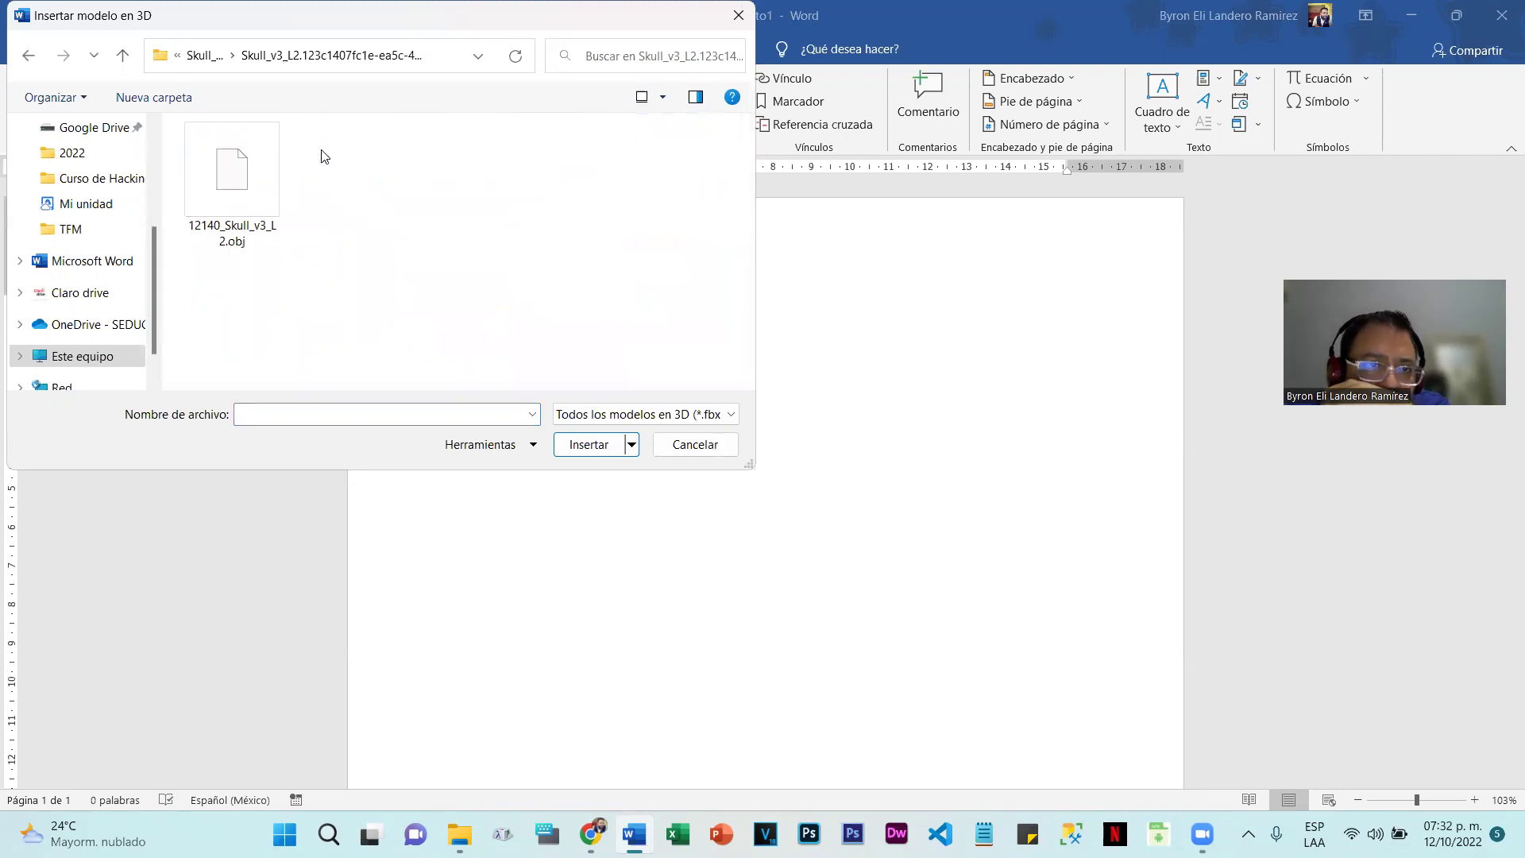
double_click(233, 167)
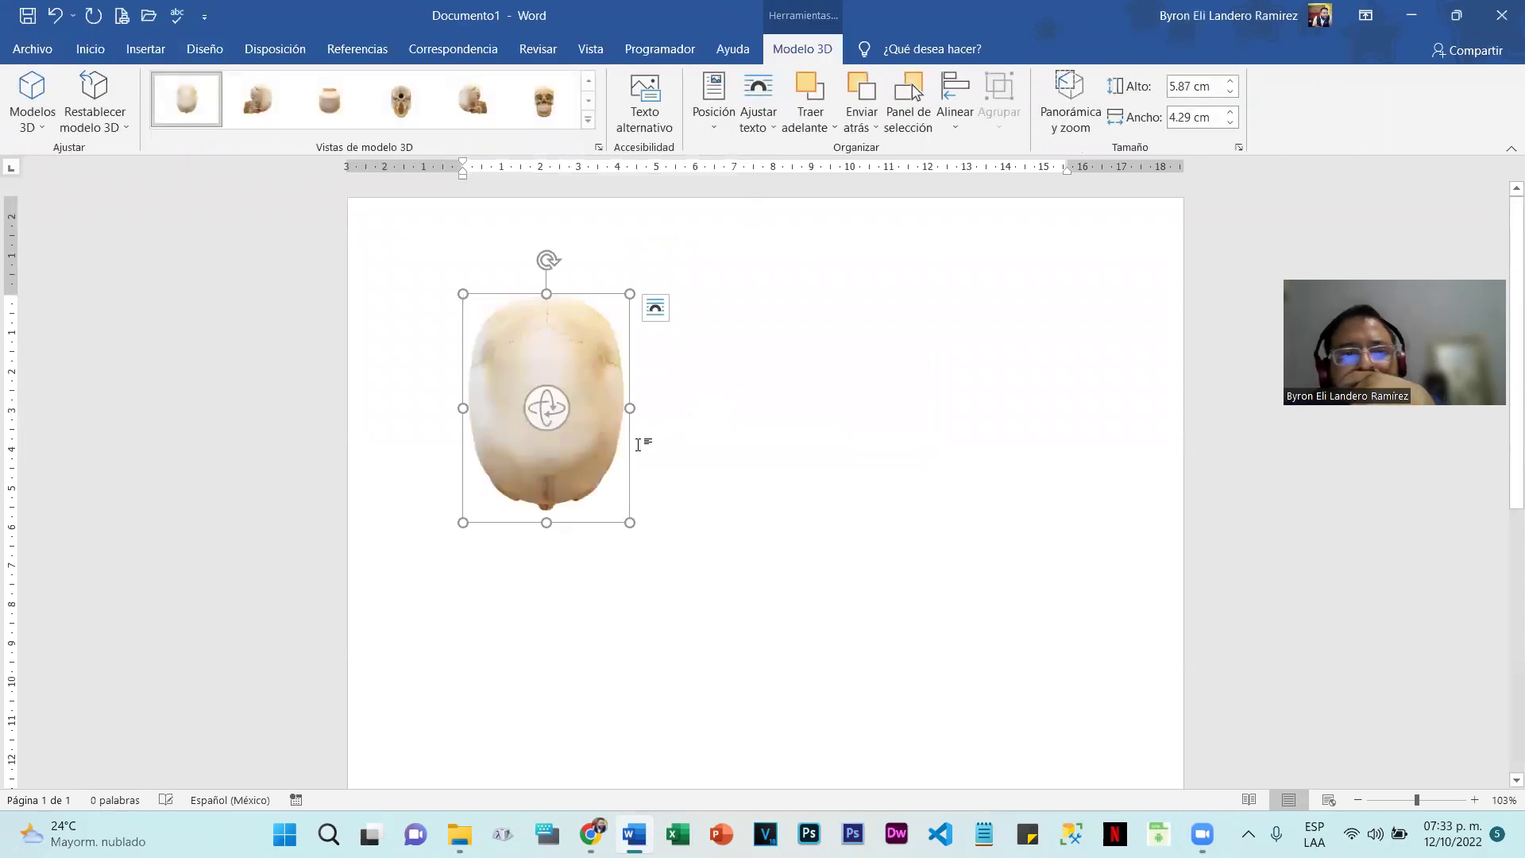
Step: Rotate the skull model to an angled front view, place it toward the page's right side and enlarge it
drag(555, 421, 919, 420)
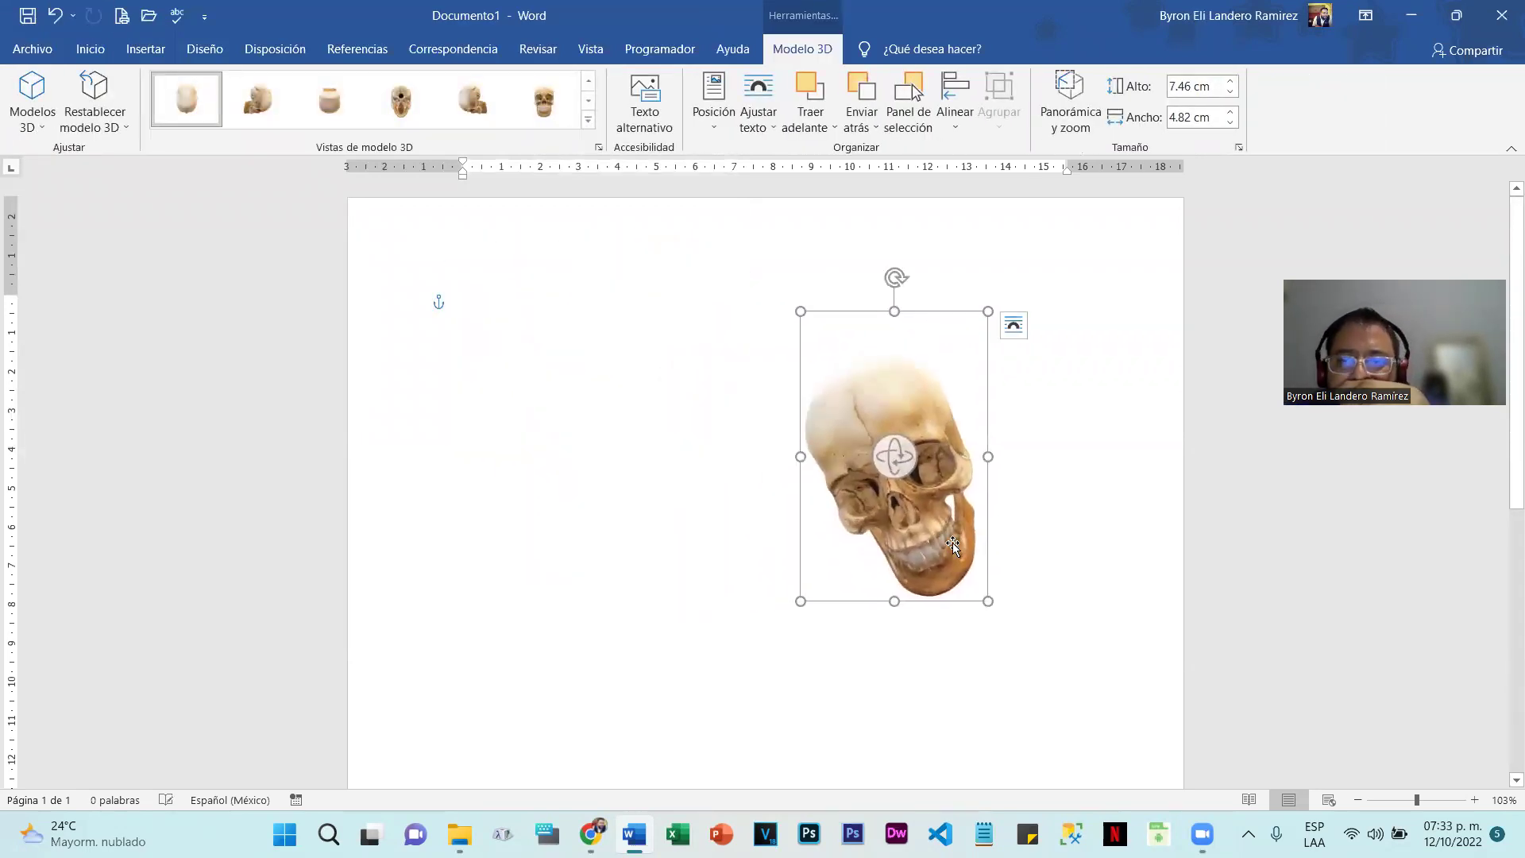
drag(986, 602, 1061, 670)
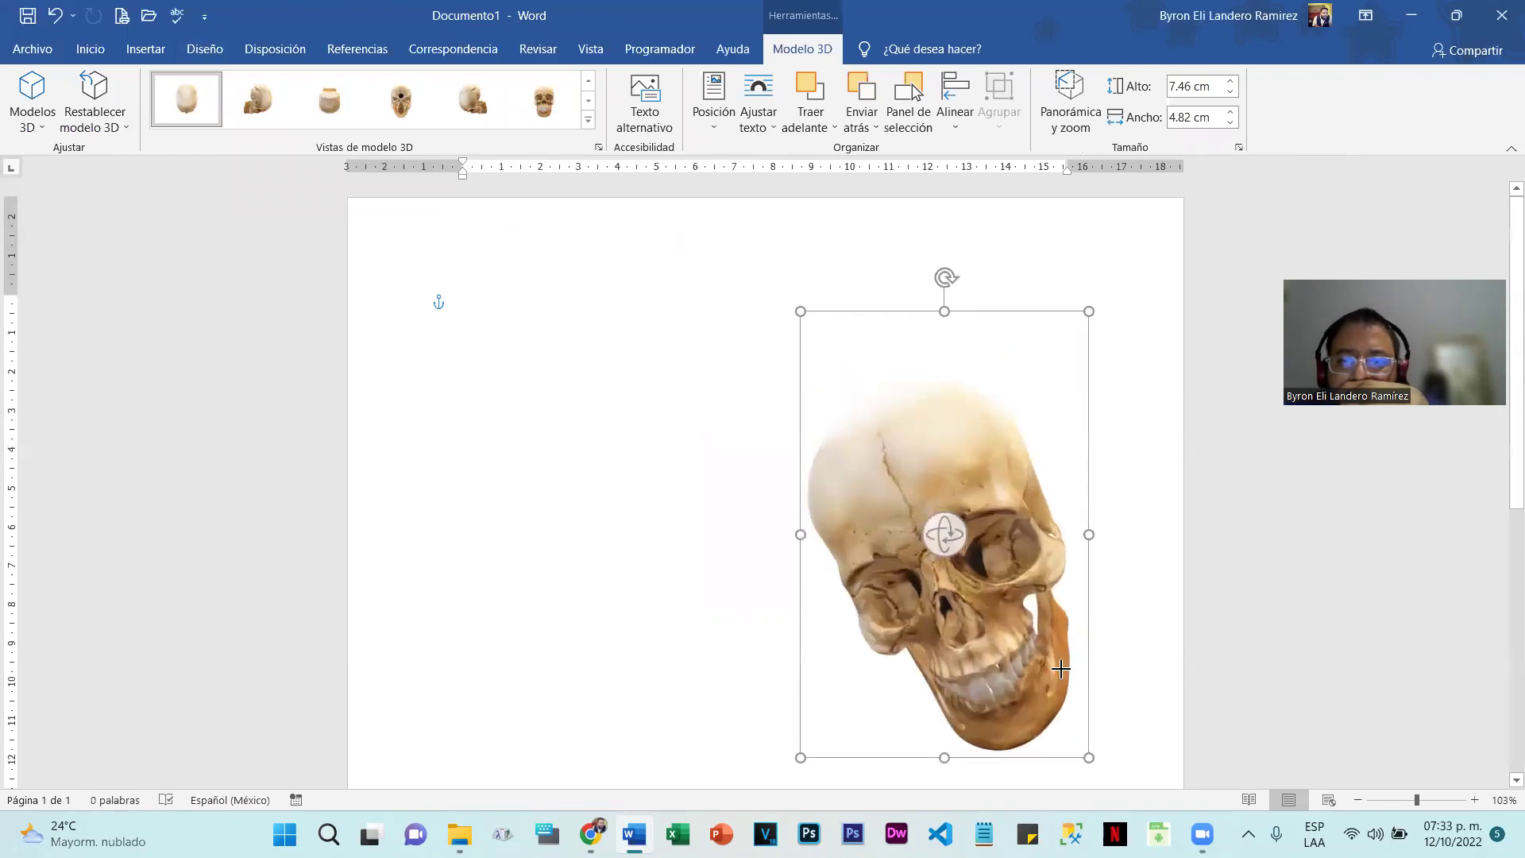
Step: Turn the skull model to an upright front view and place it toward the page's right side, checking the preset 3D views
drag(969, 547, 564, 401)
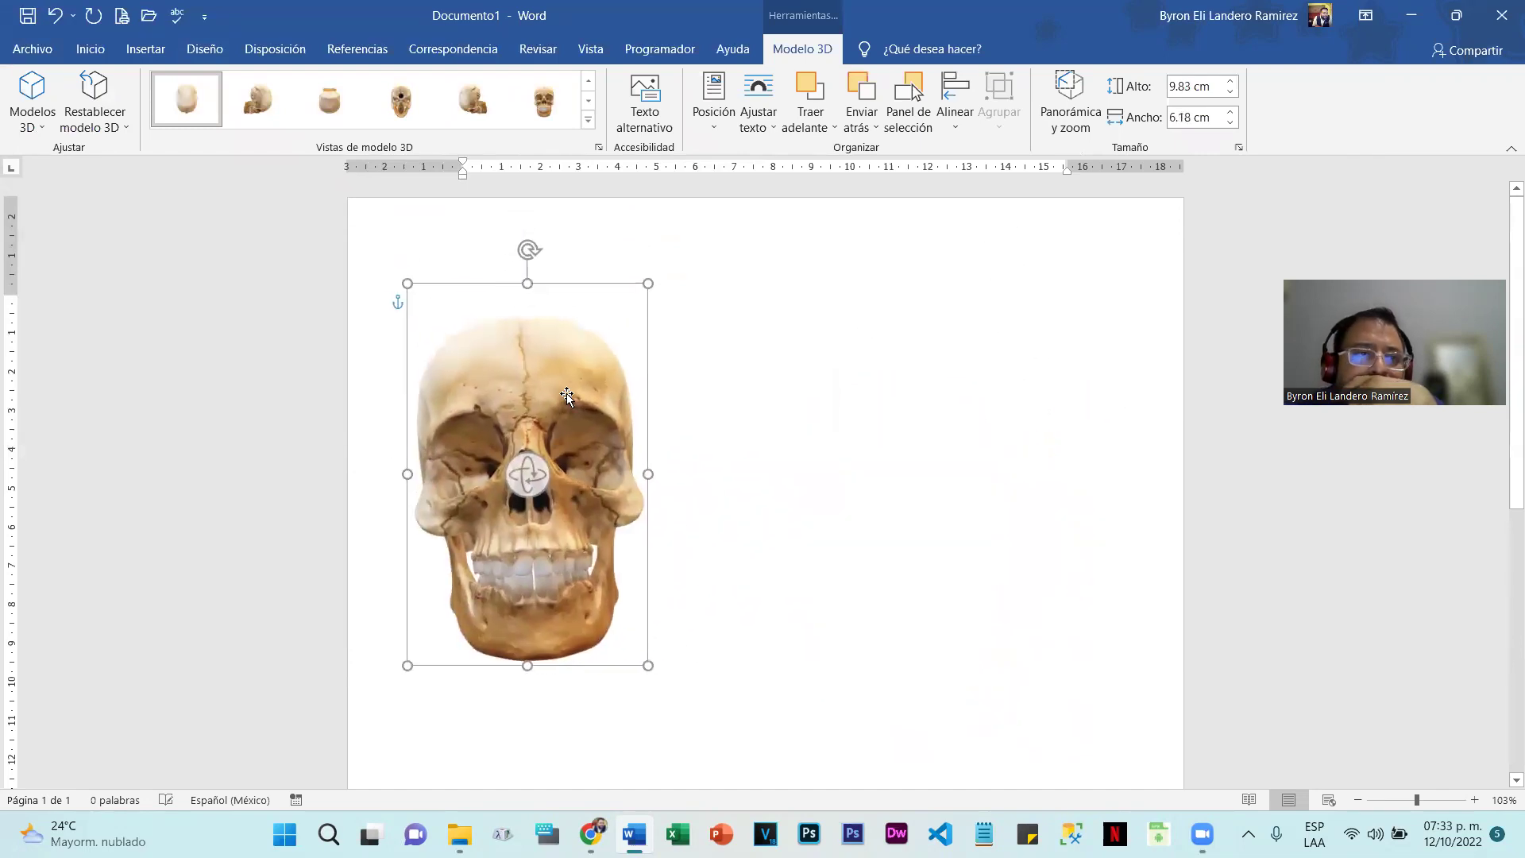
click(585, 121)
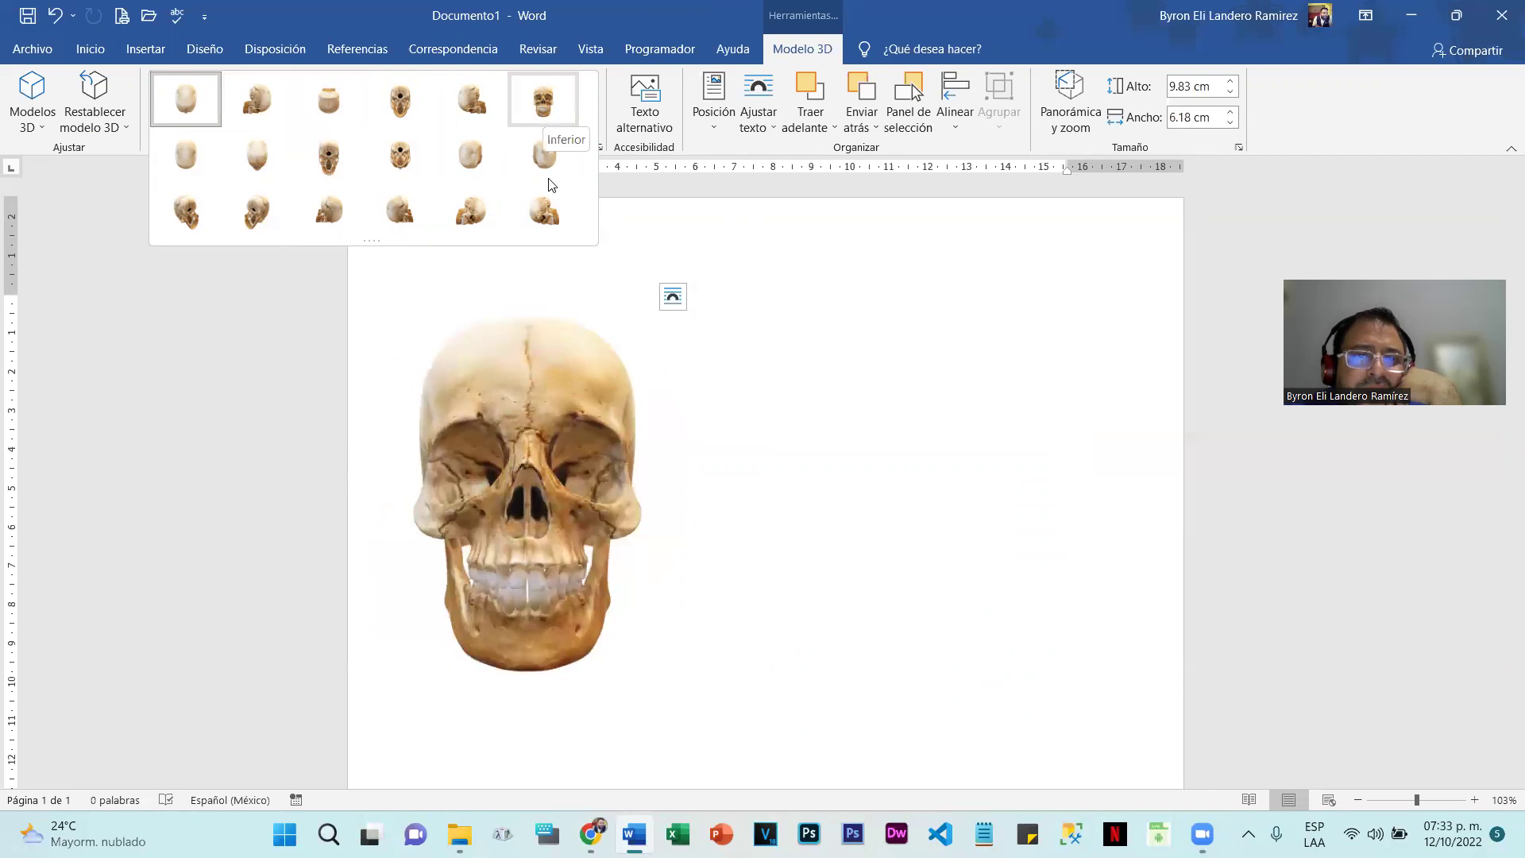
click(746, 369)
drag(505, 393, 938, 359)
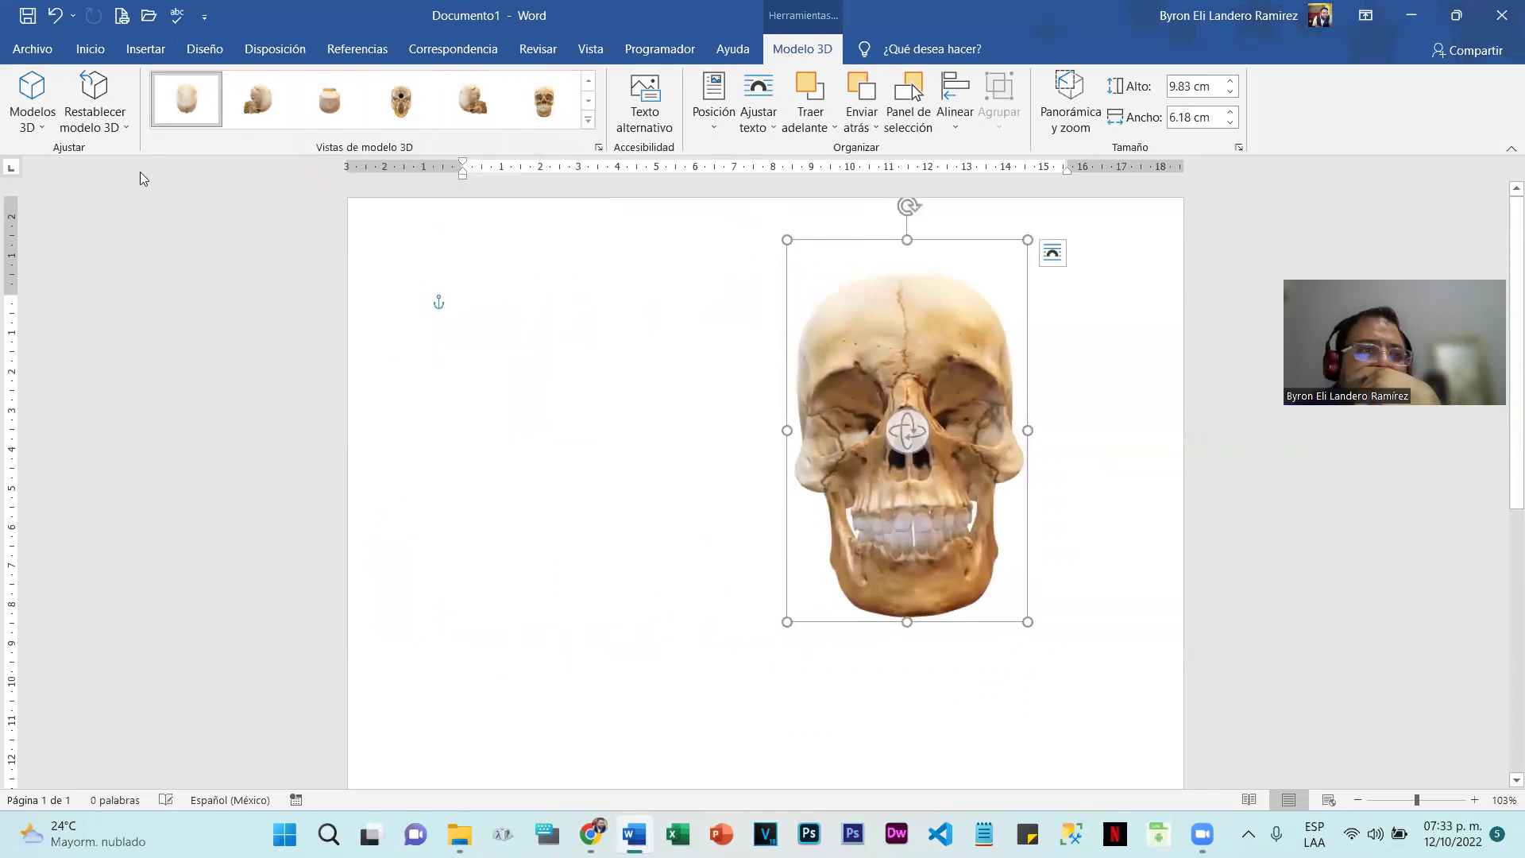
Step: Rotate the skull model onto its side and reset it to its default 3D orientation, placing it in the page's left half
click(126, 122)
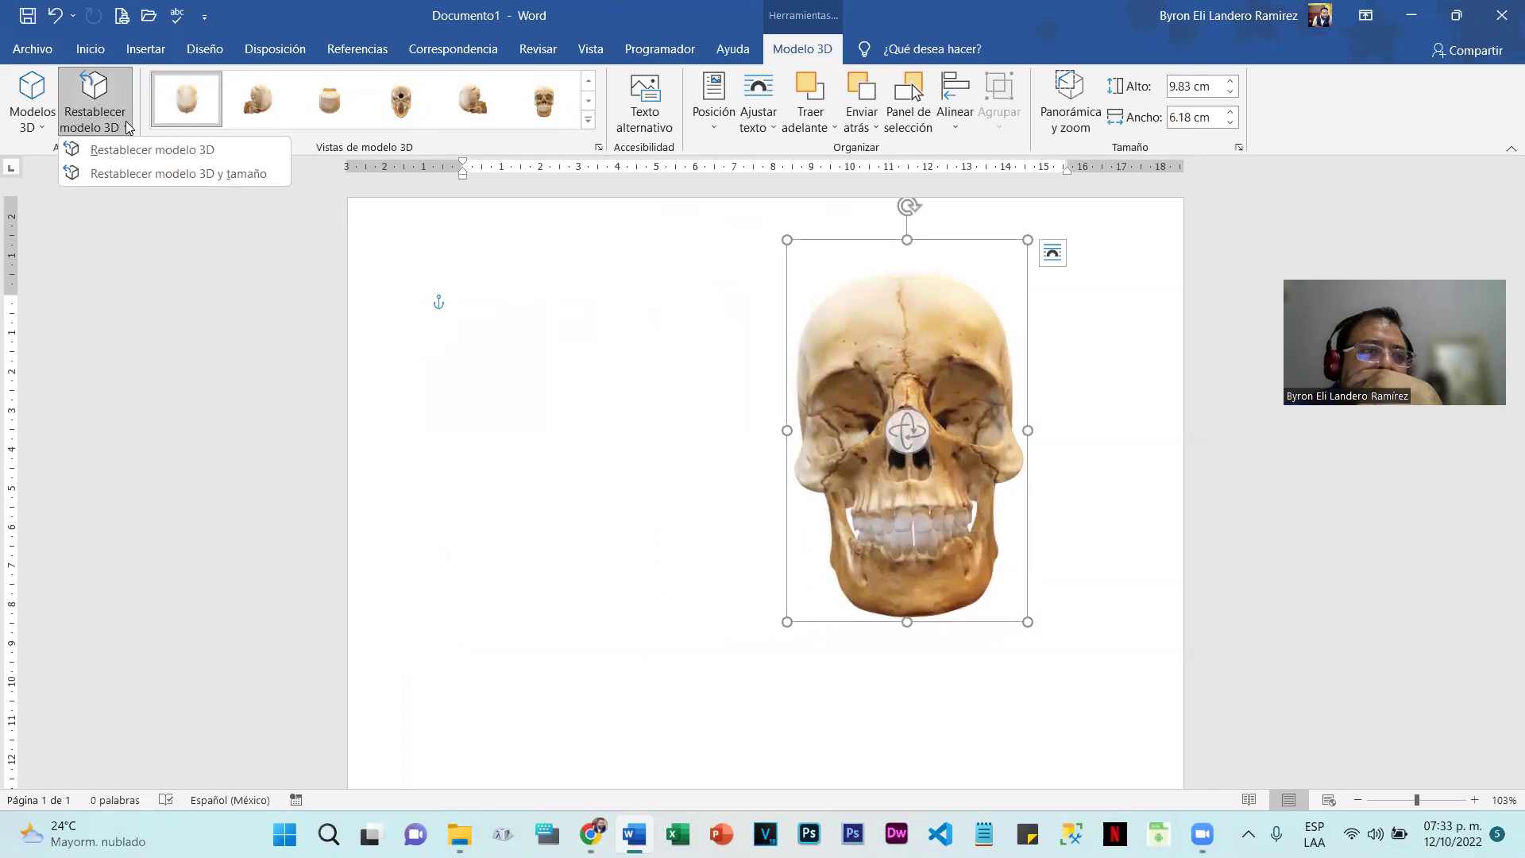
click(911, 429)
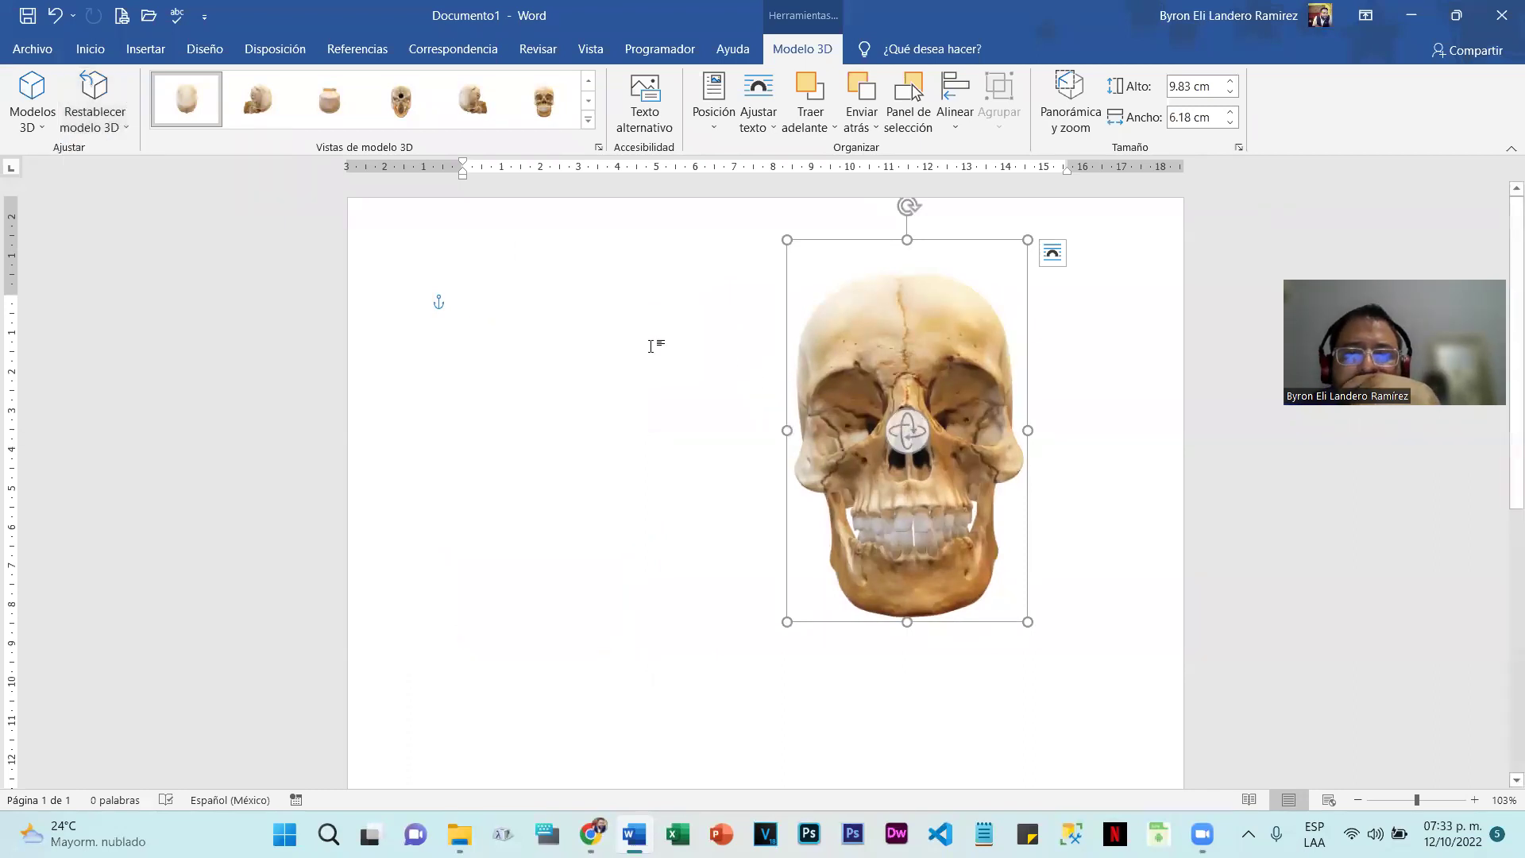
drag(915, 447, 676, 366)
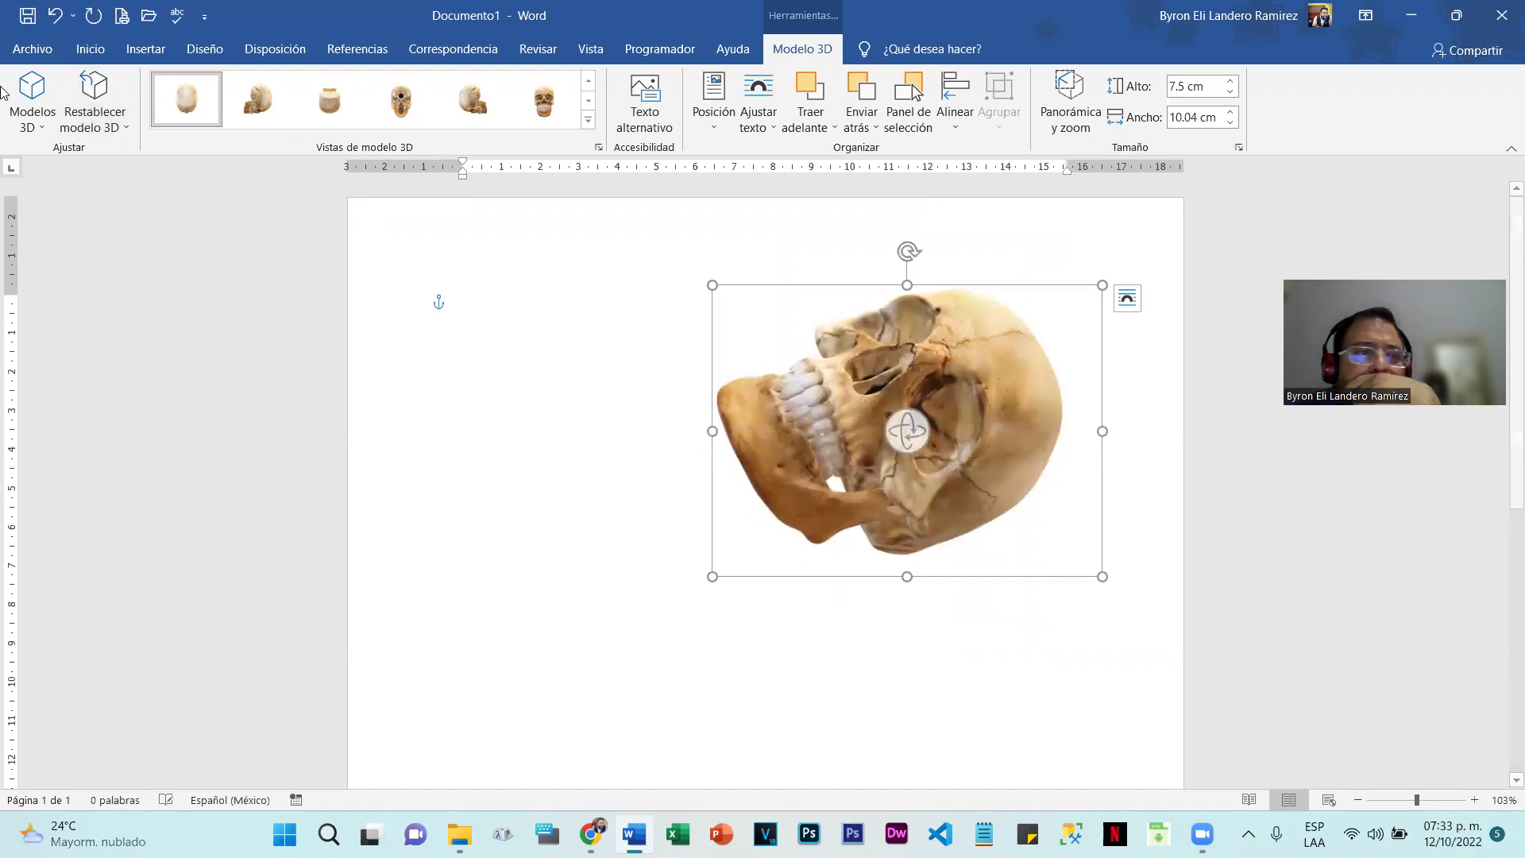
click(94, 99)
drag(940, 380, 562, 398)
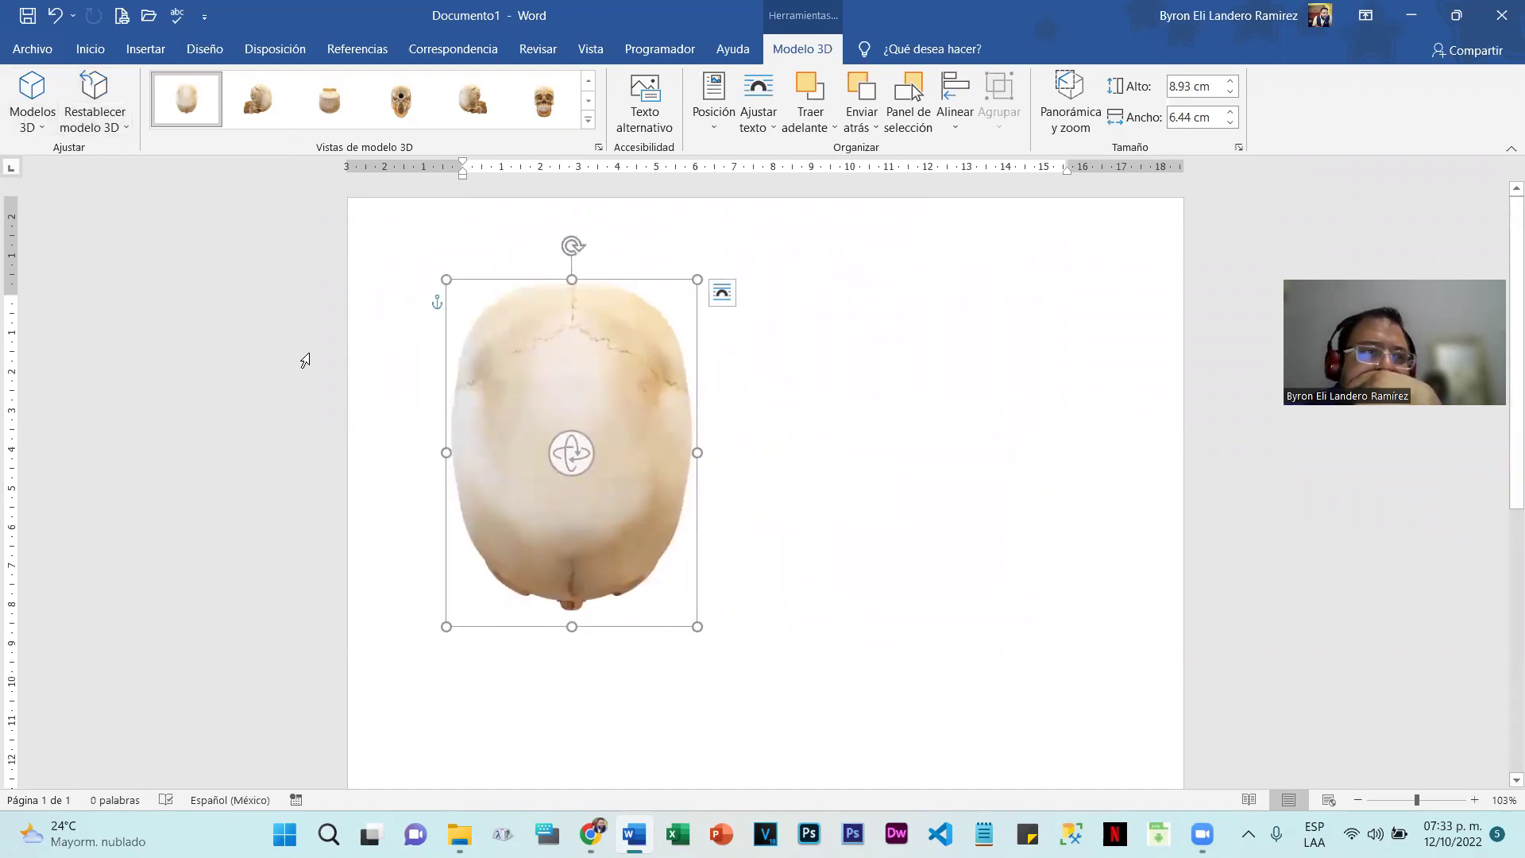
Step: View the online 3D model categories without inserting any and rotate the skull model to face forward
click(39, 89)
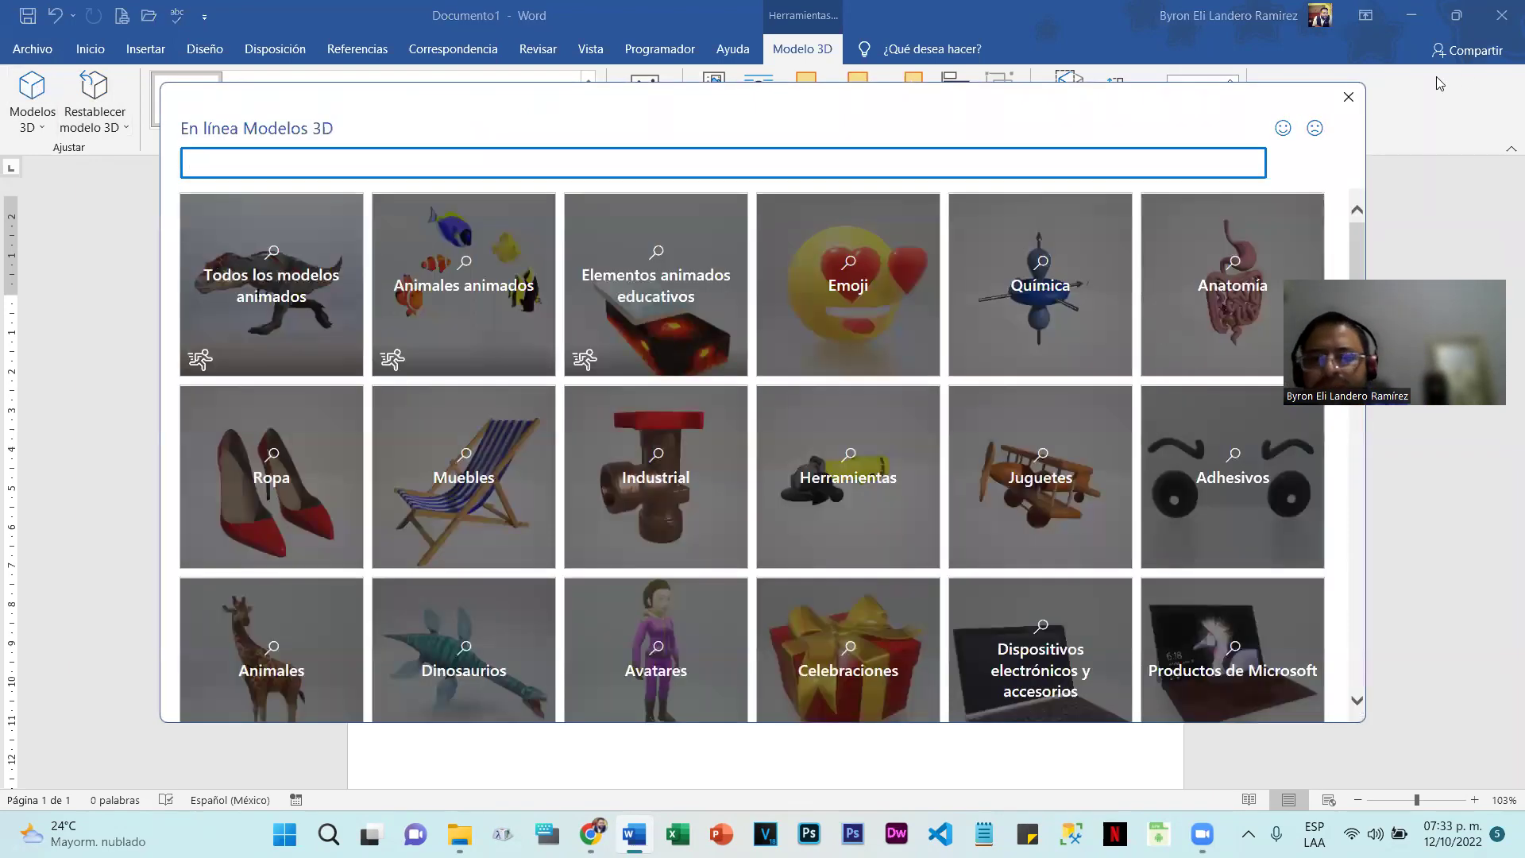
click(1348, 99)
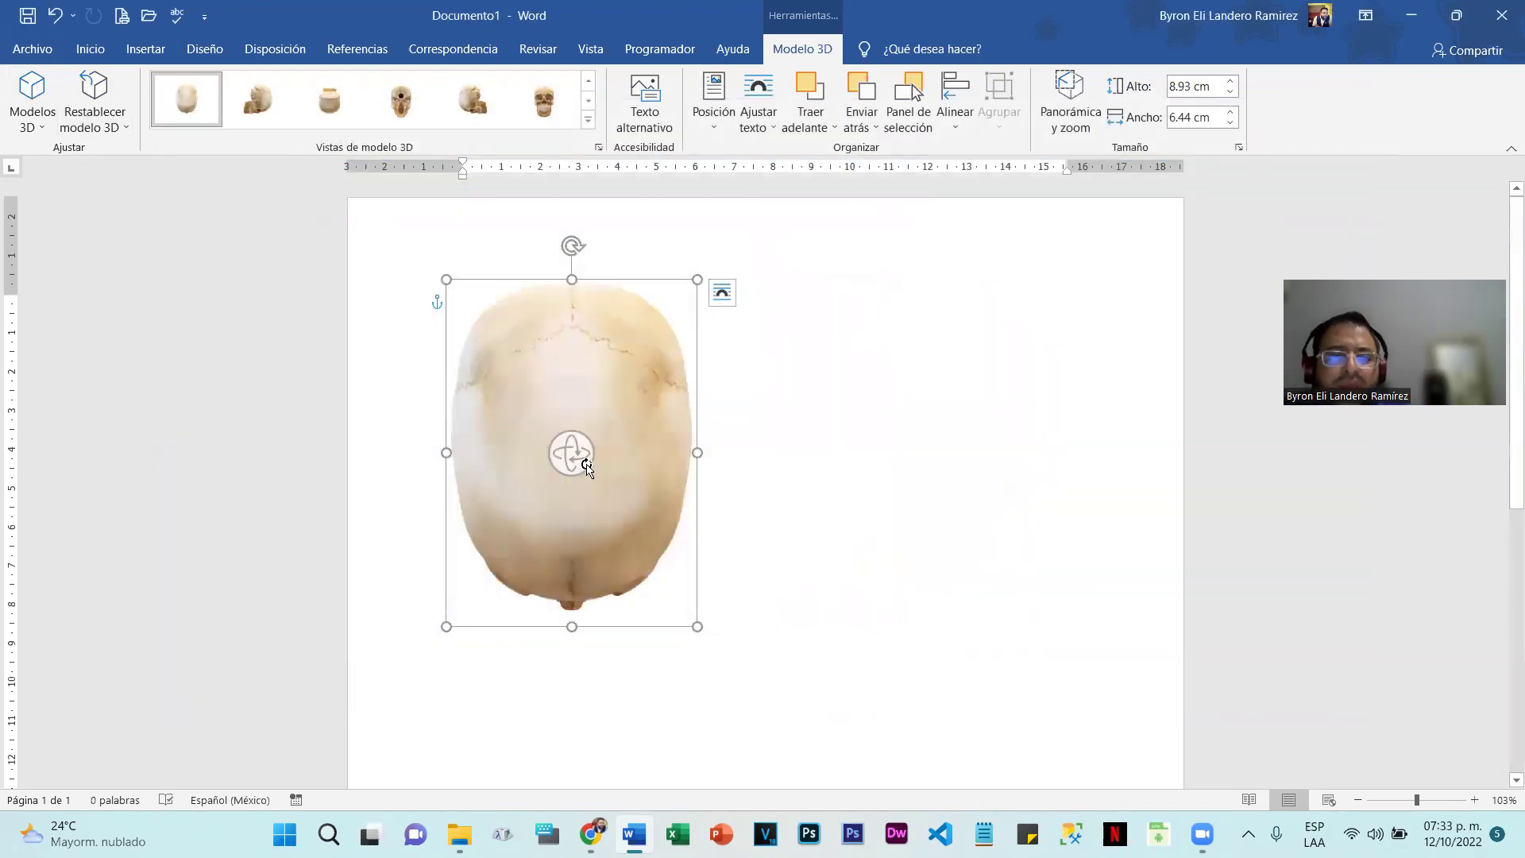
drag(572, 450, 555, 173)
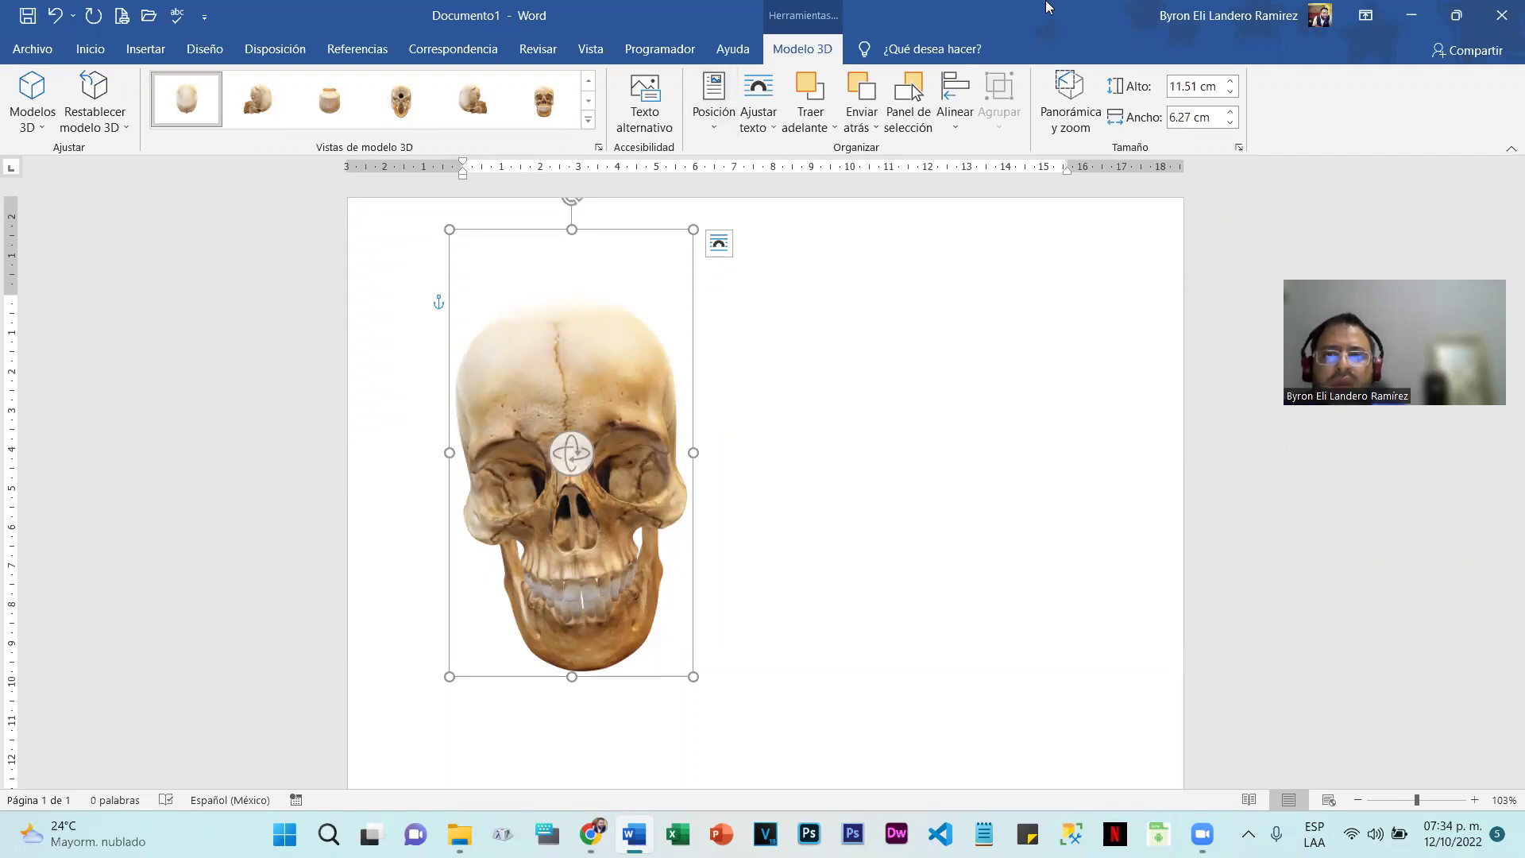
Step: Use Pan and Zoom to shrink the skull within its frame, and rotate it slightly to an angled front view
click(1071, 111)
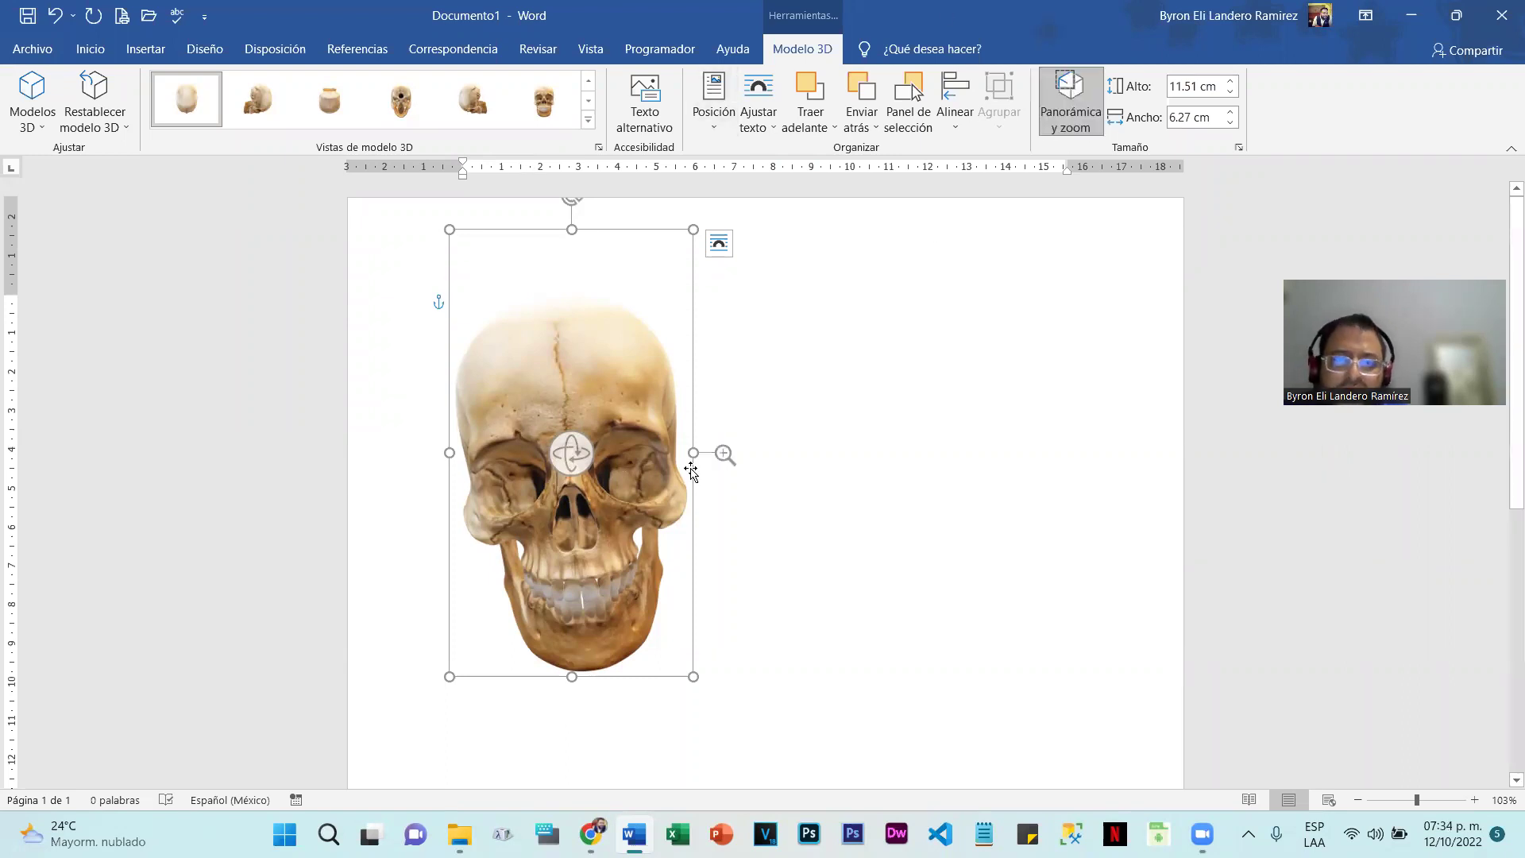
drag(725, 455, 796, 468)
drag(1020, 468, 712, 454)
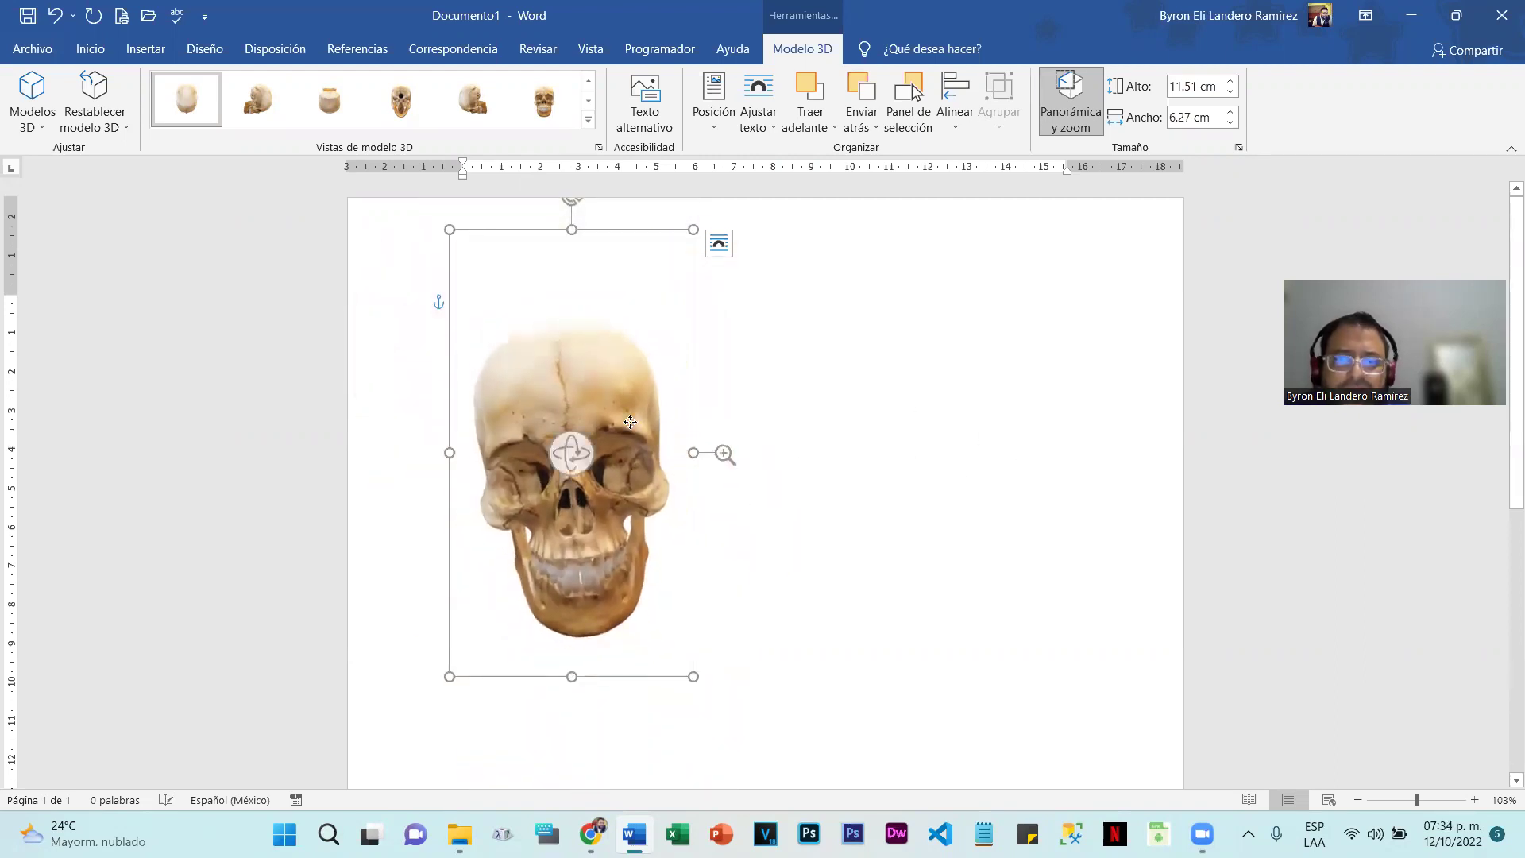
mouse_move(573, 433)
mouse_down()
mouse_move(677, 435)
mouse_move(653, 348)
mouse_move(578, 222)
mouse_move(588, 373)
mouse_move(544, 443)
mouse_move(565, 441)
mouse_up()
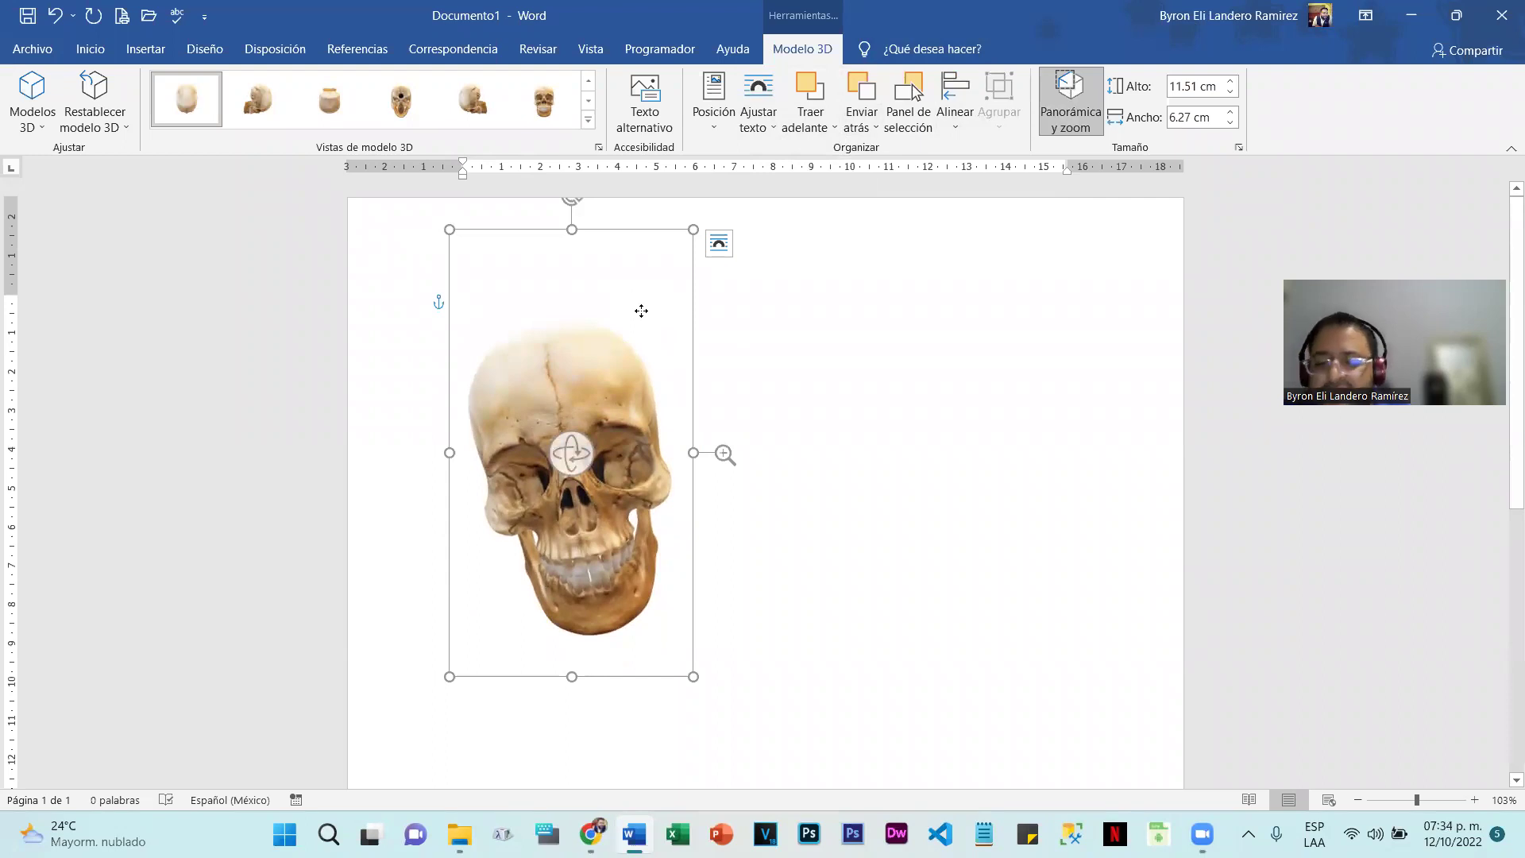
Step: Delete the skull model from the document, leaving the page empty
key(Delete)
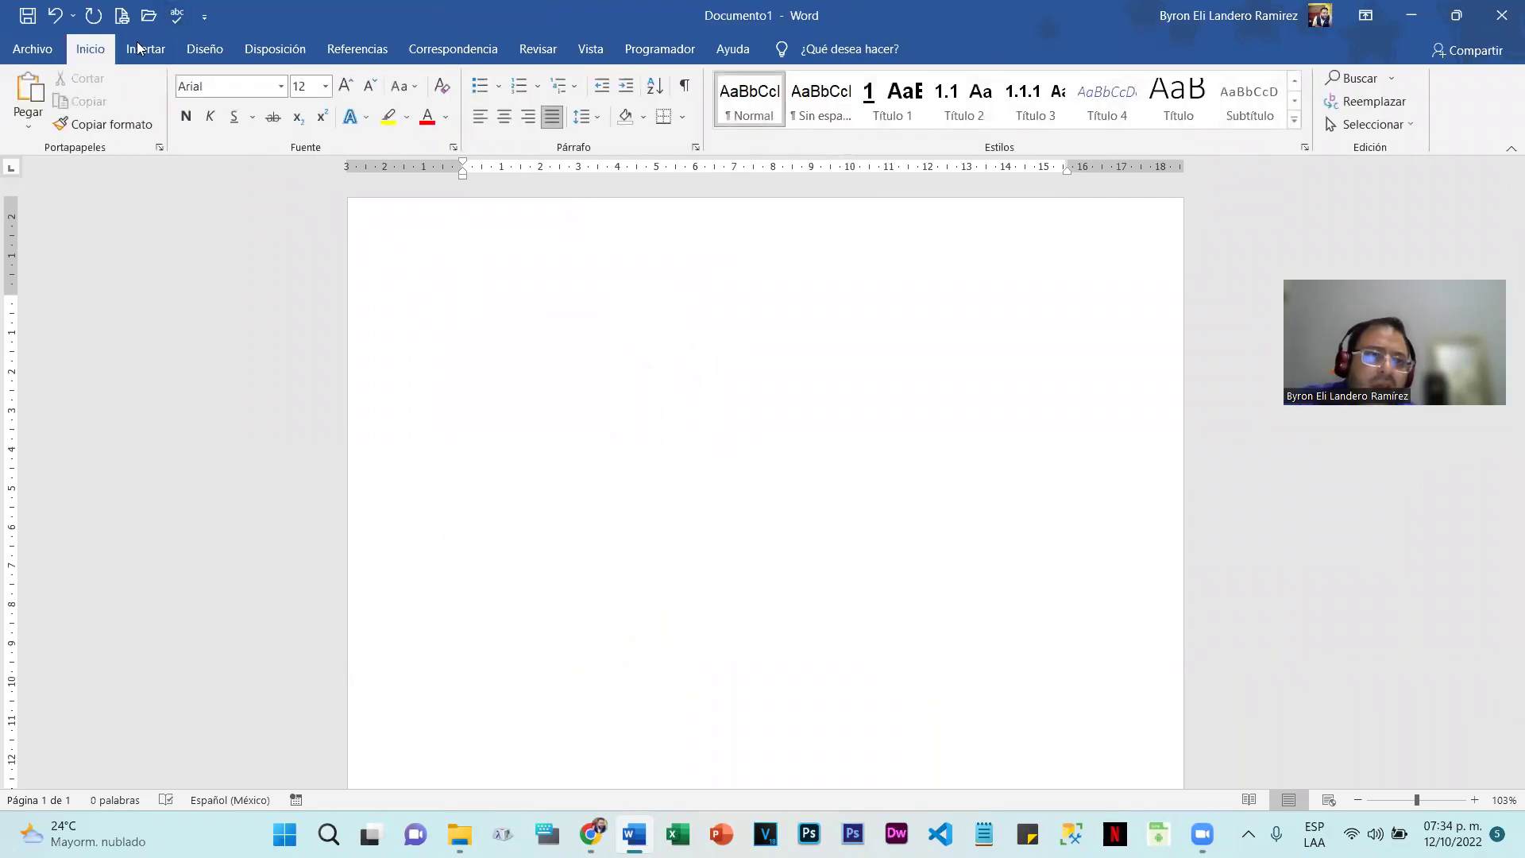